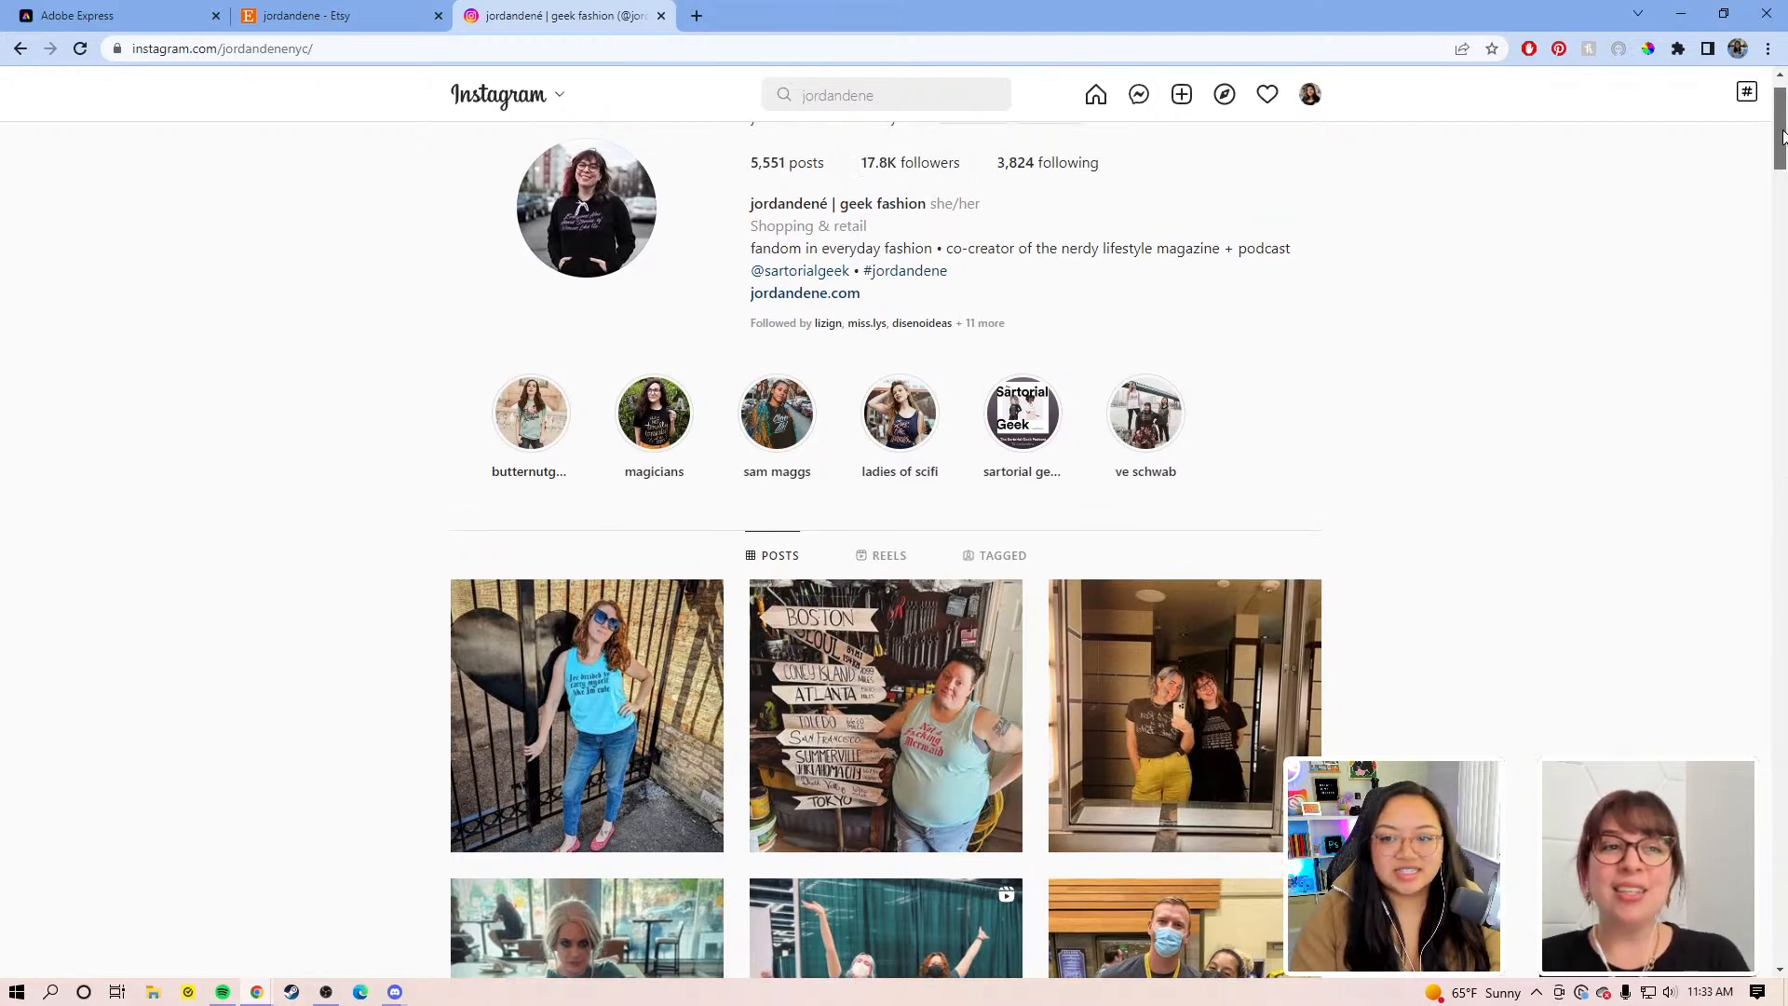
Step: Scroll down through the geek fashion shop's Instagram post grid to view its older posts
scroll(1783, 138, "down", 2)
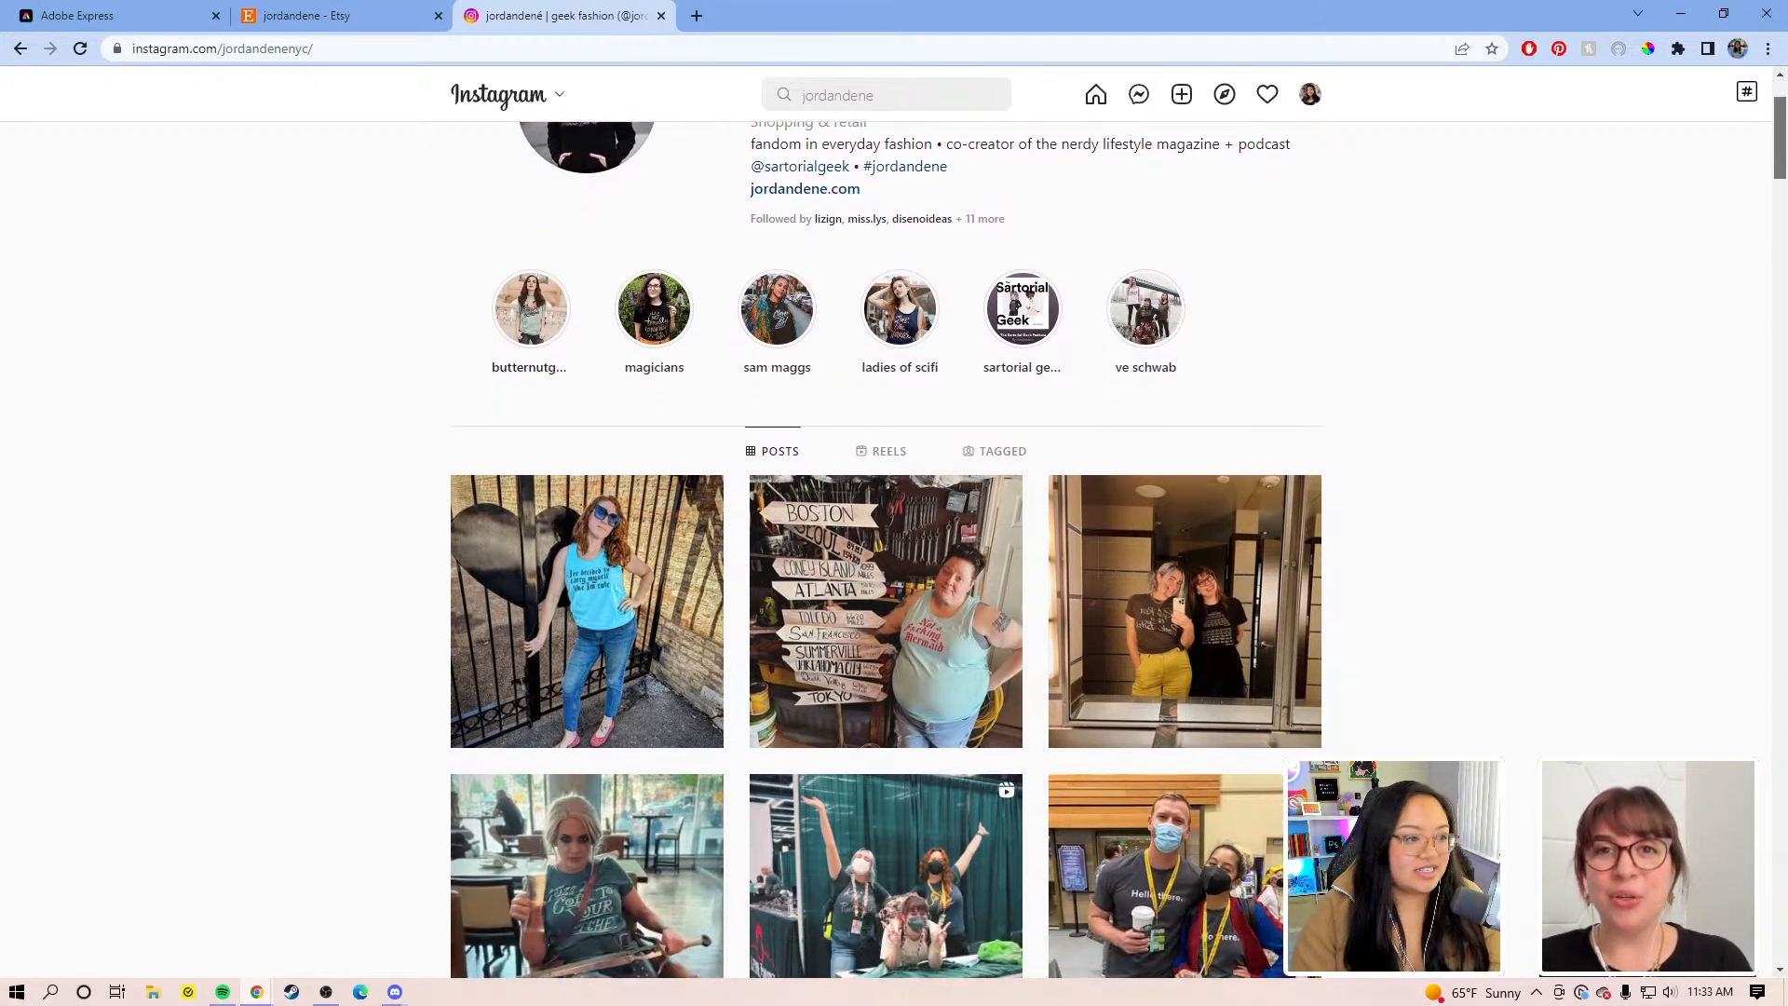
scroll(1783, 138, "down", 1)
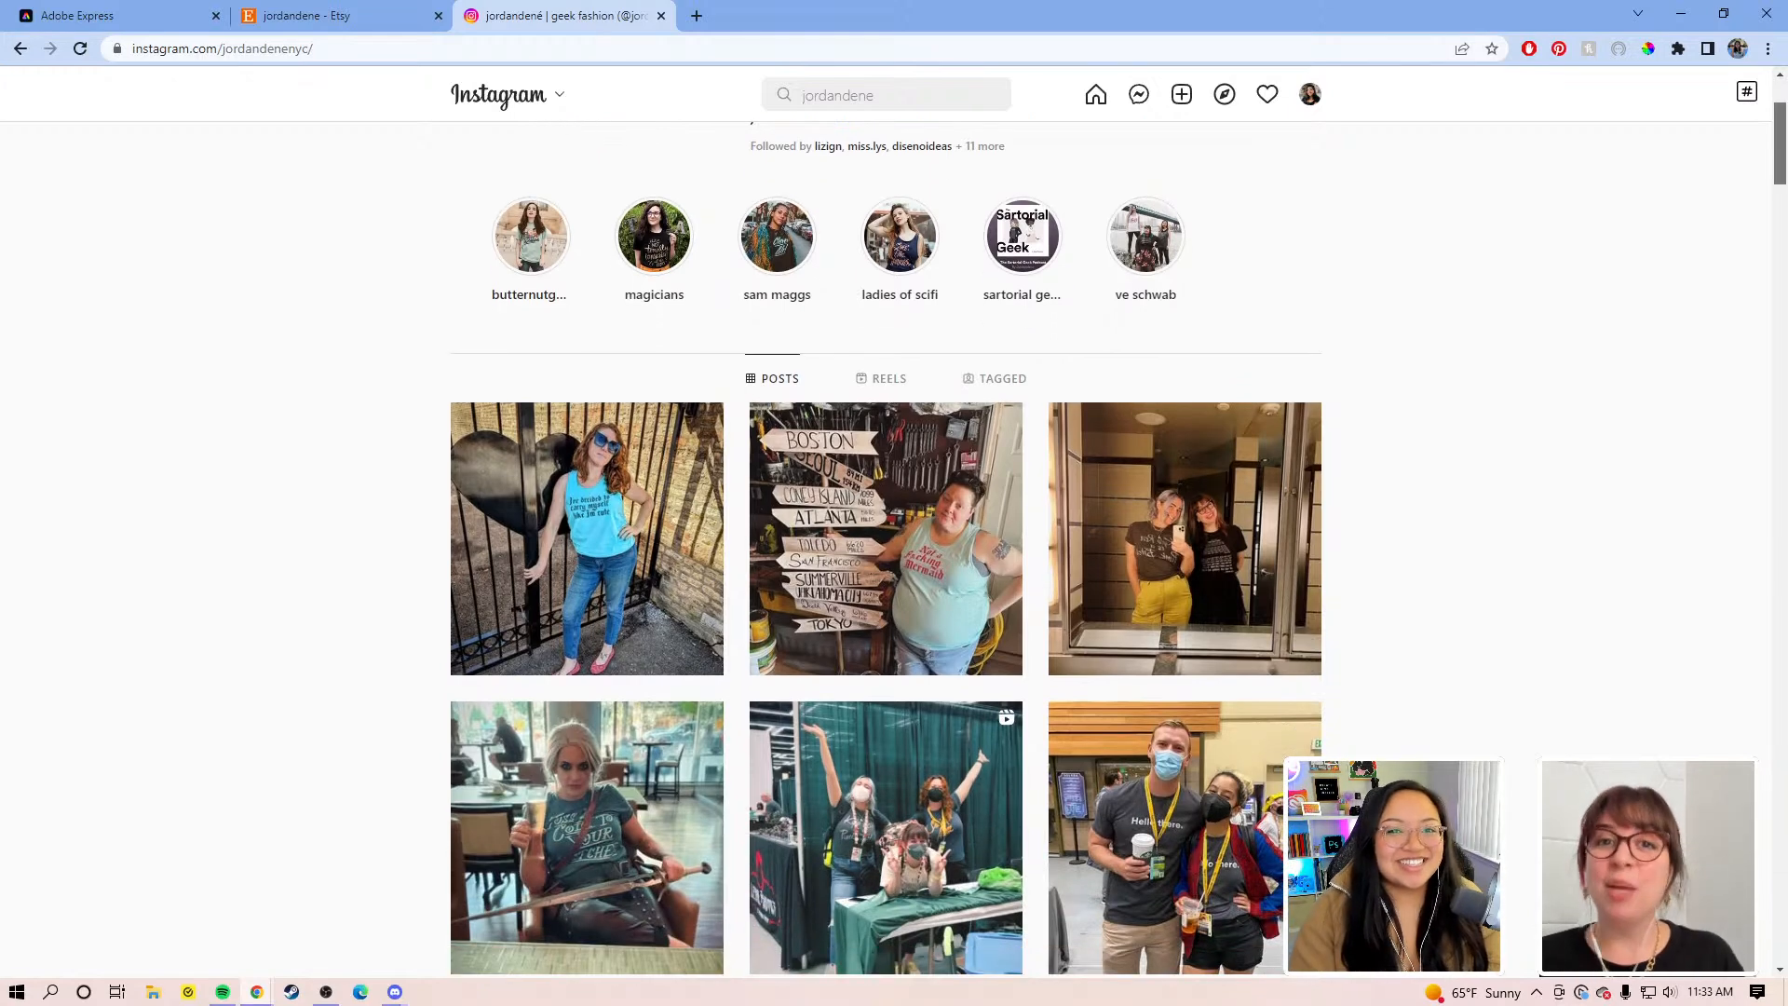
scroll(894, 549, "down", 1)
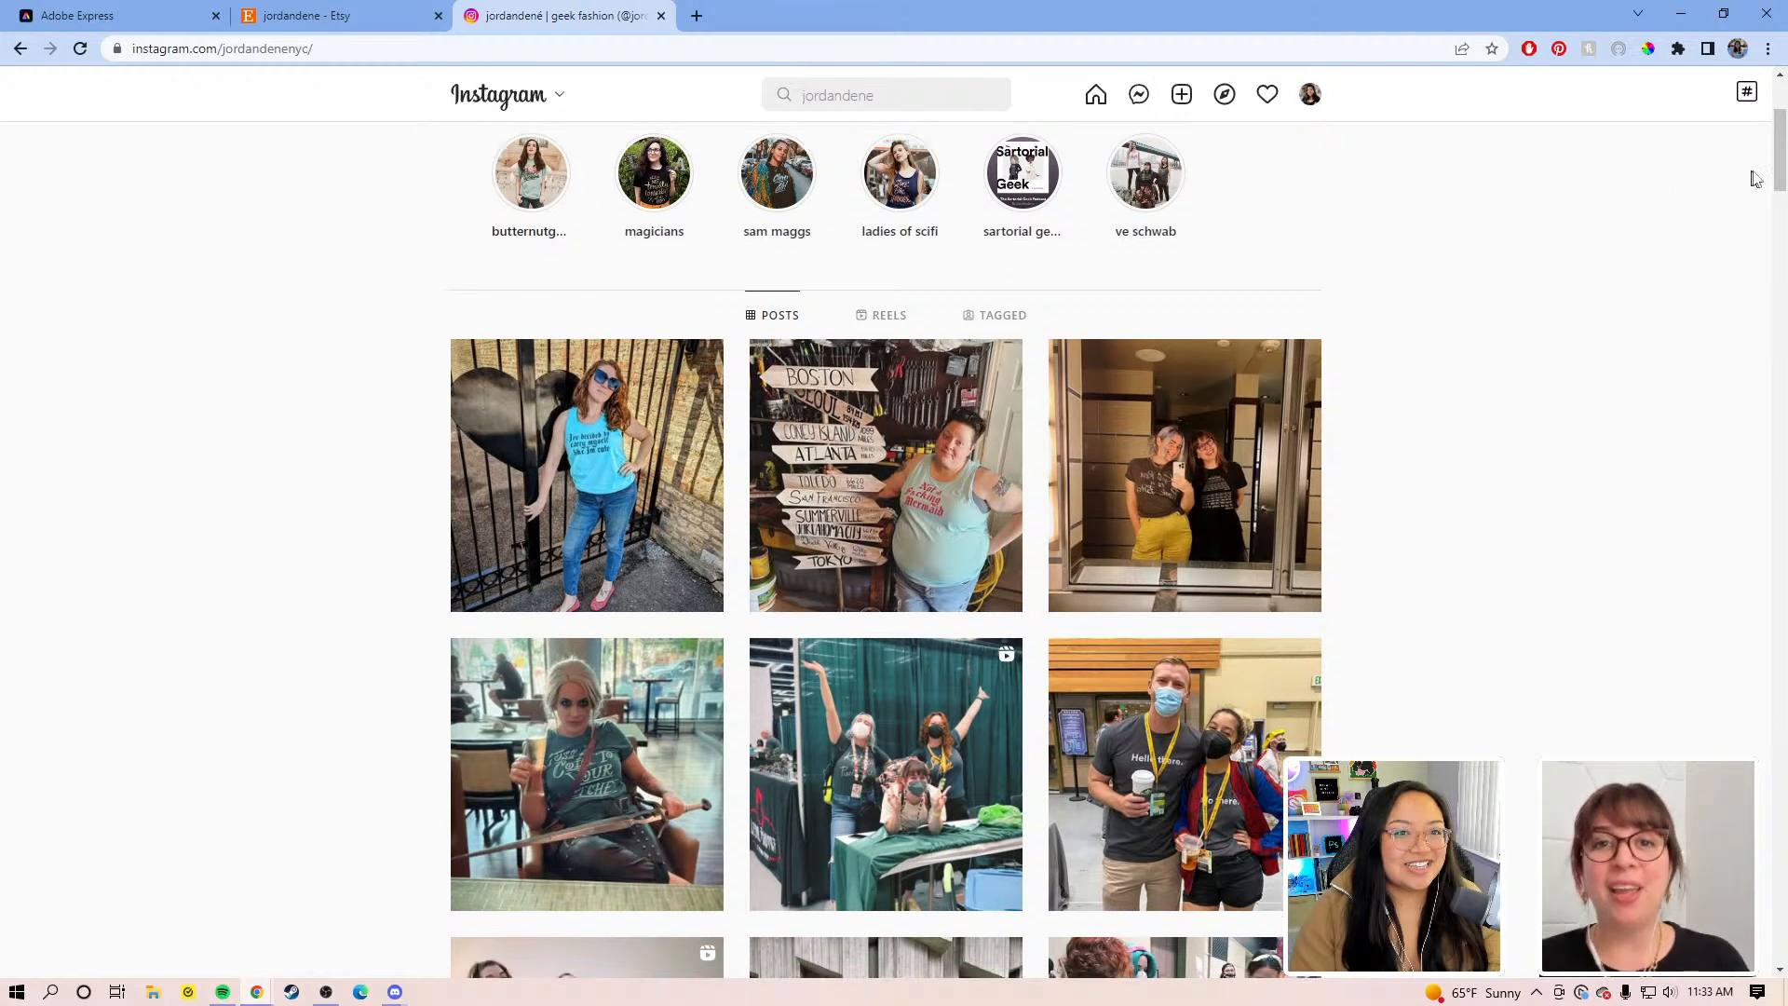
left_click_drag(1779, 161, 1773, 239)
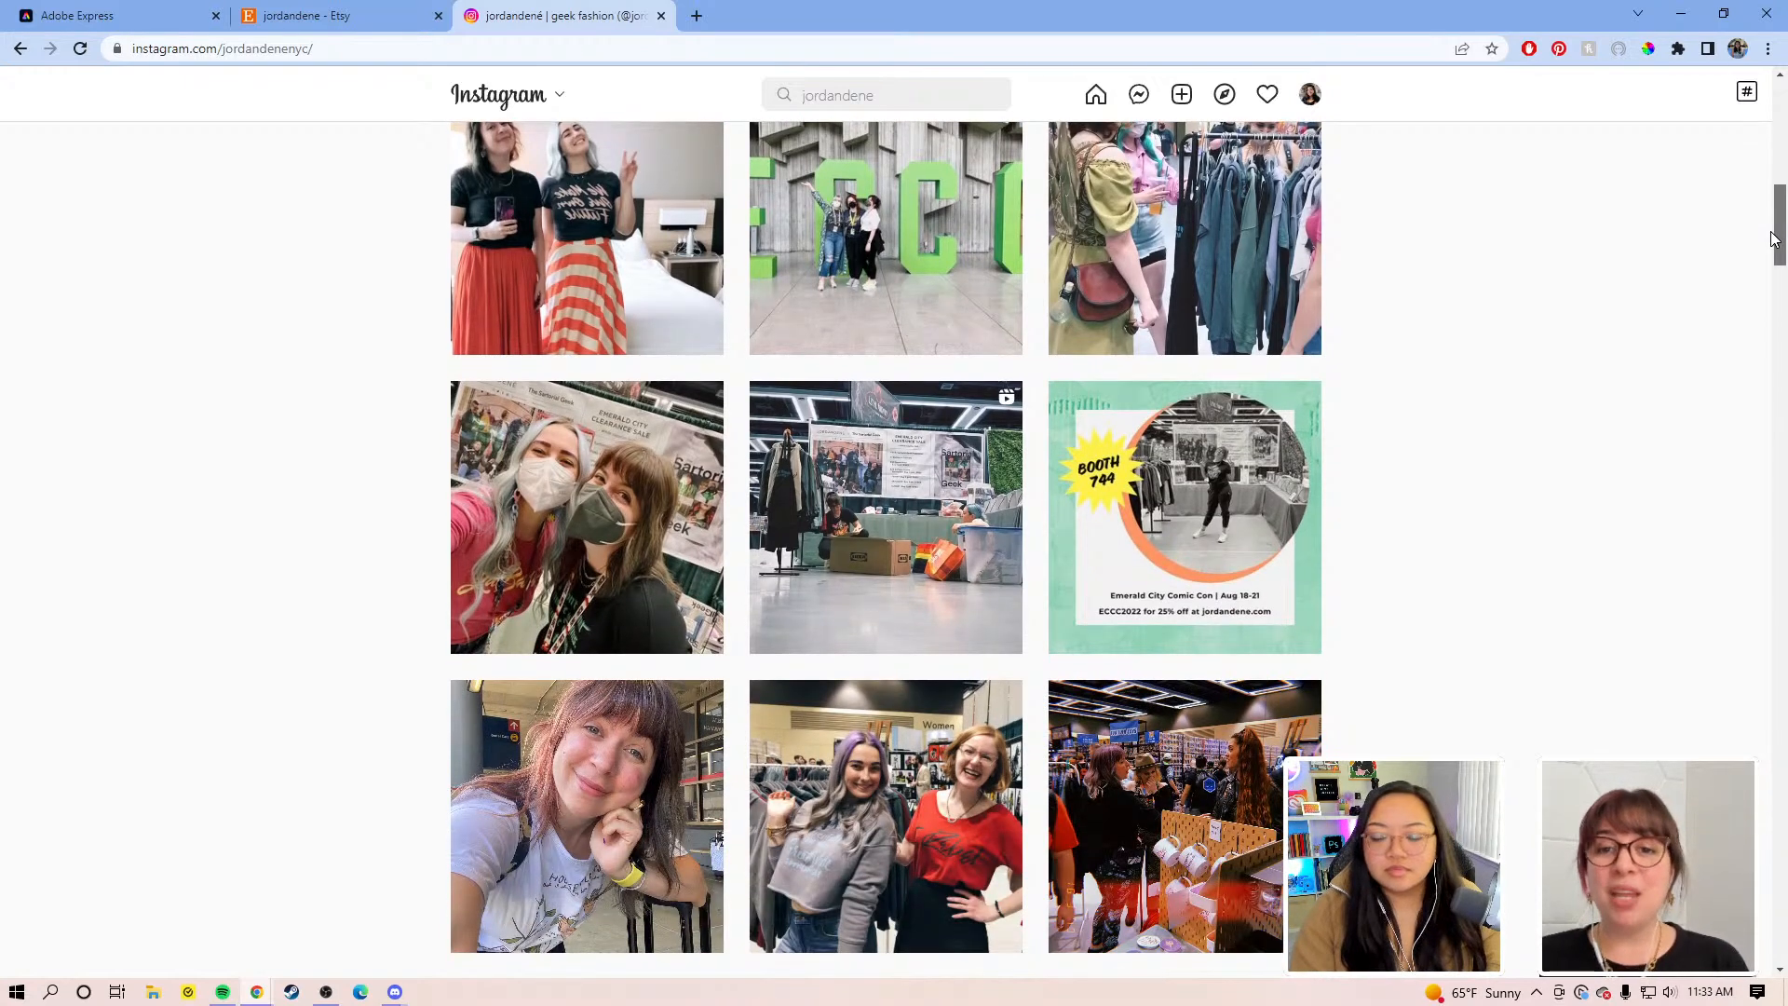
left_click_drag(1773, 240, 1771, 322)
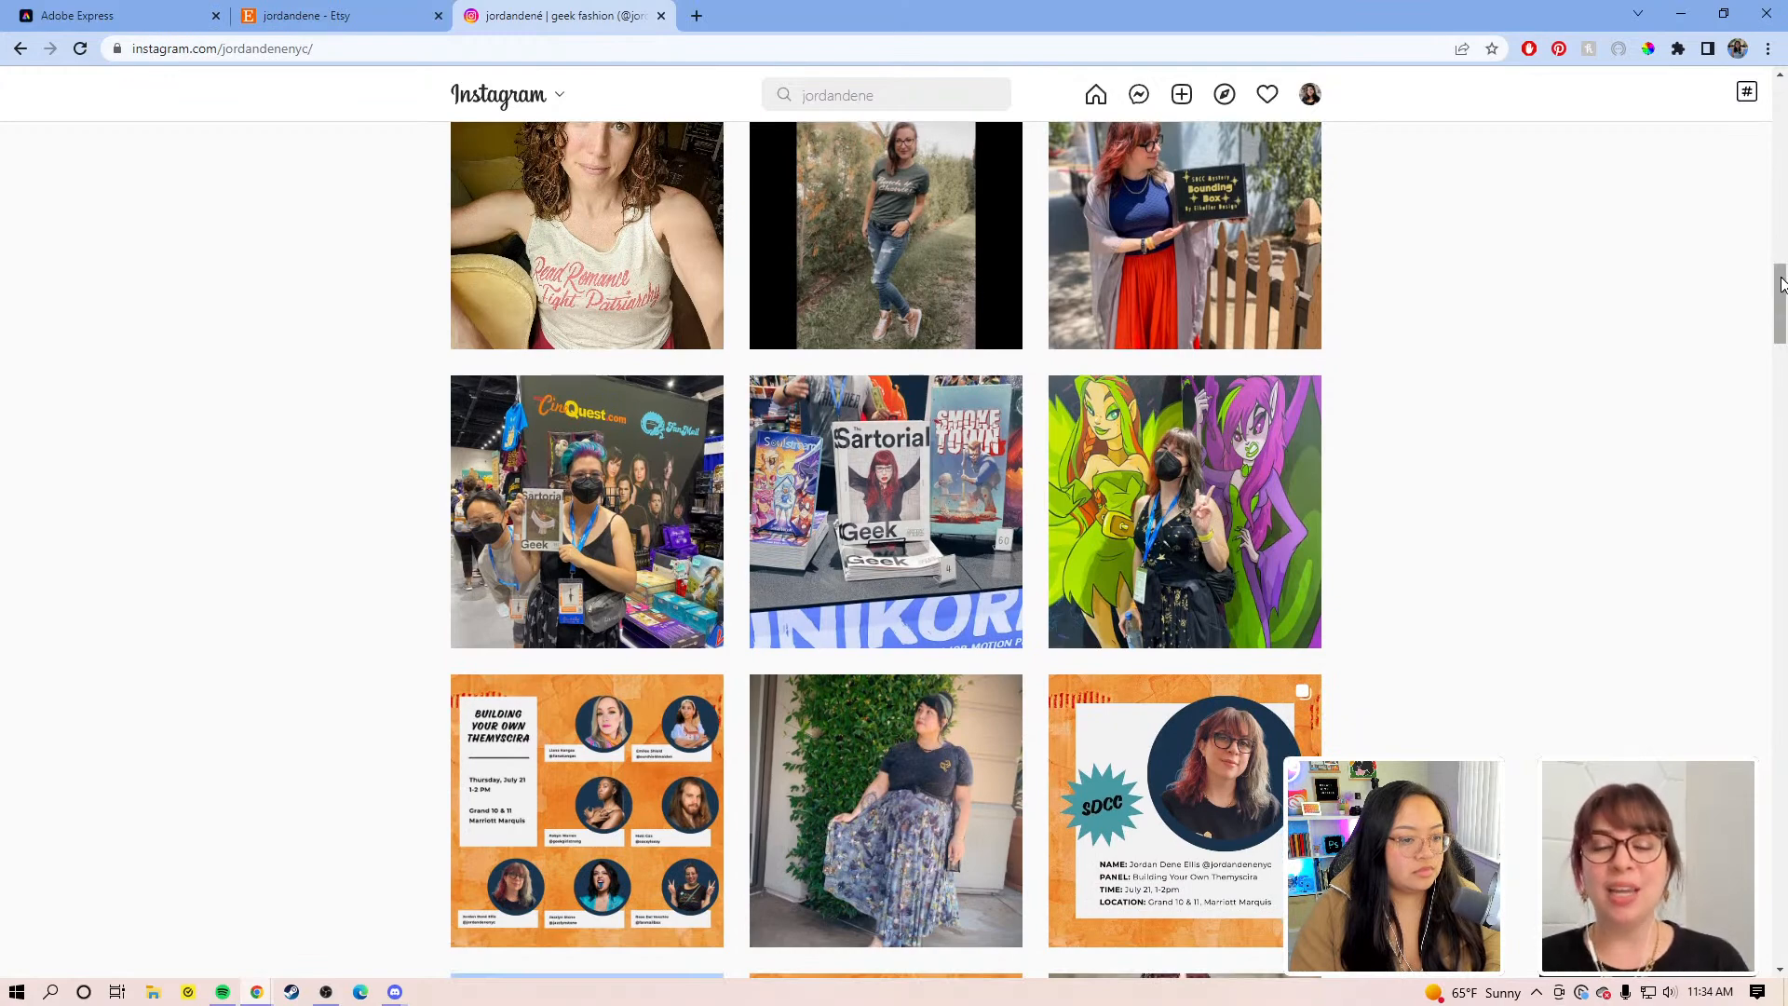
left_click_drag(1779, 278, 1693, 598)
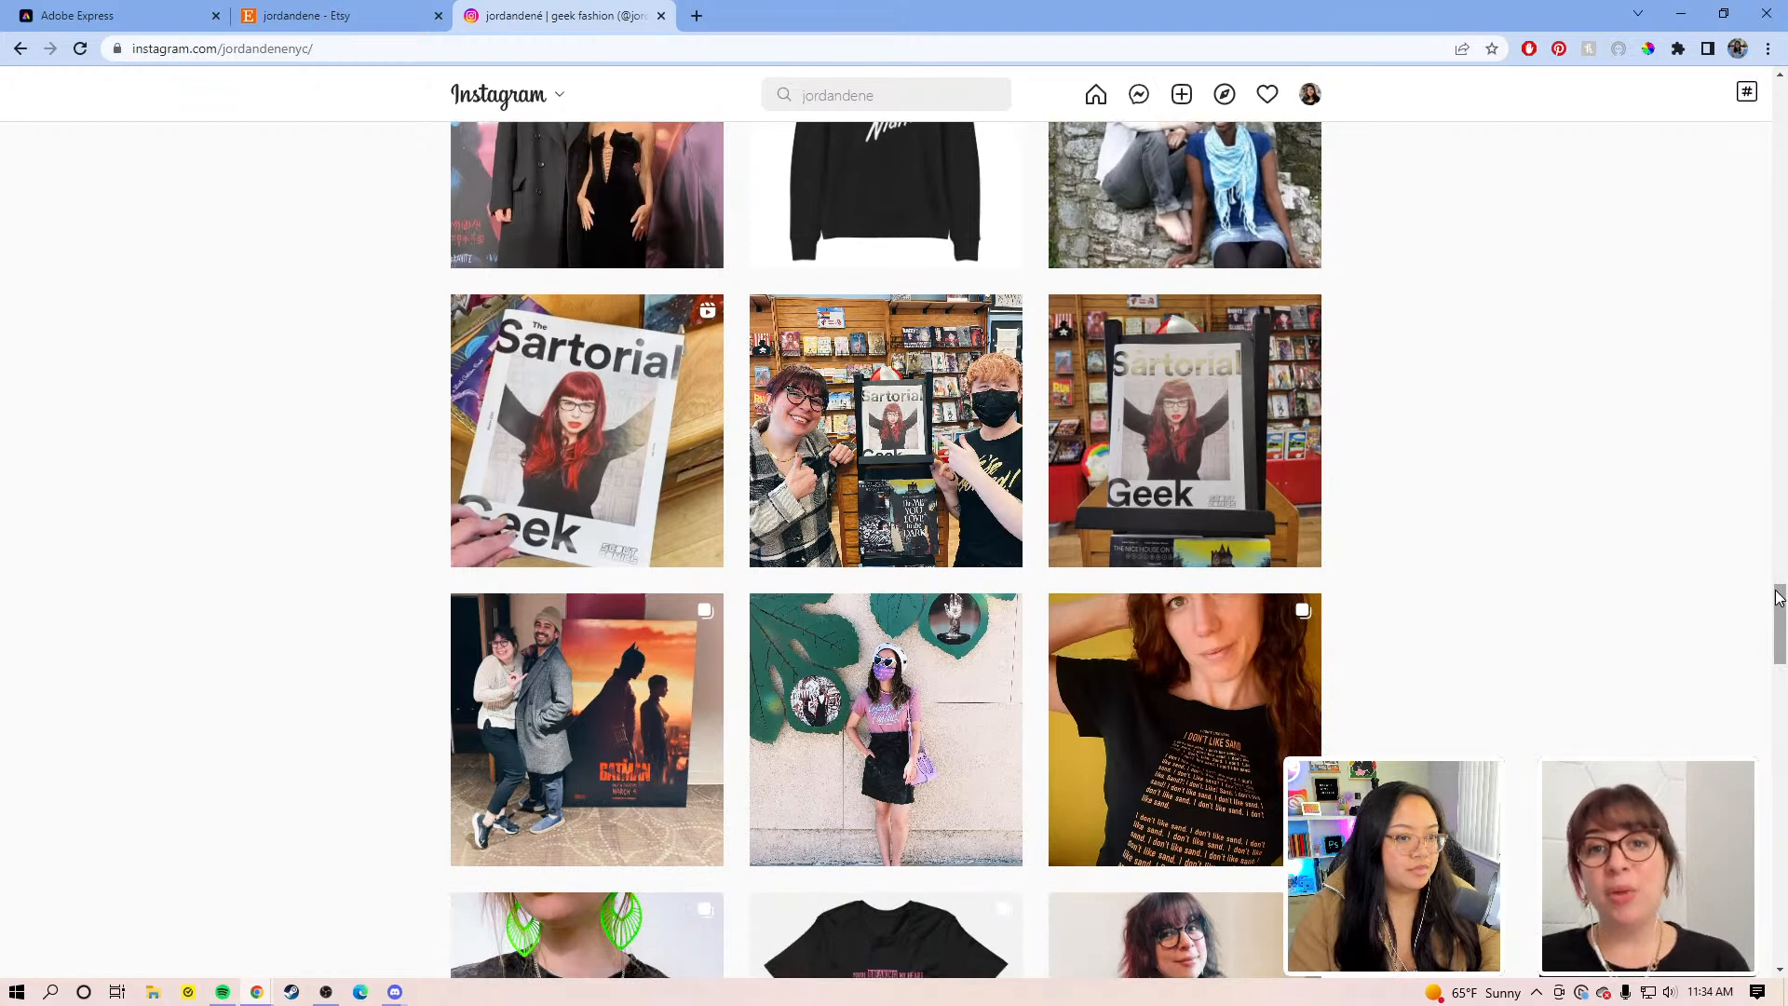
left_click_drag(1778, 595, 1746, 710)
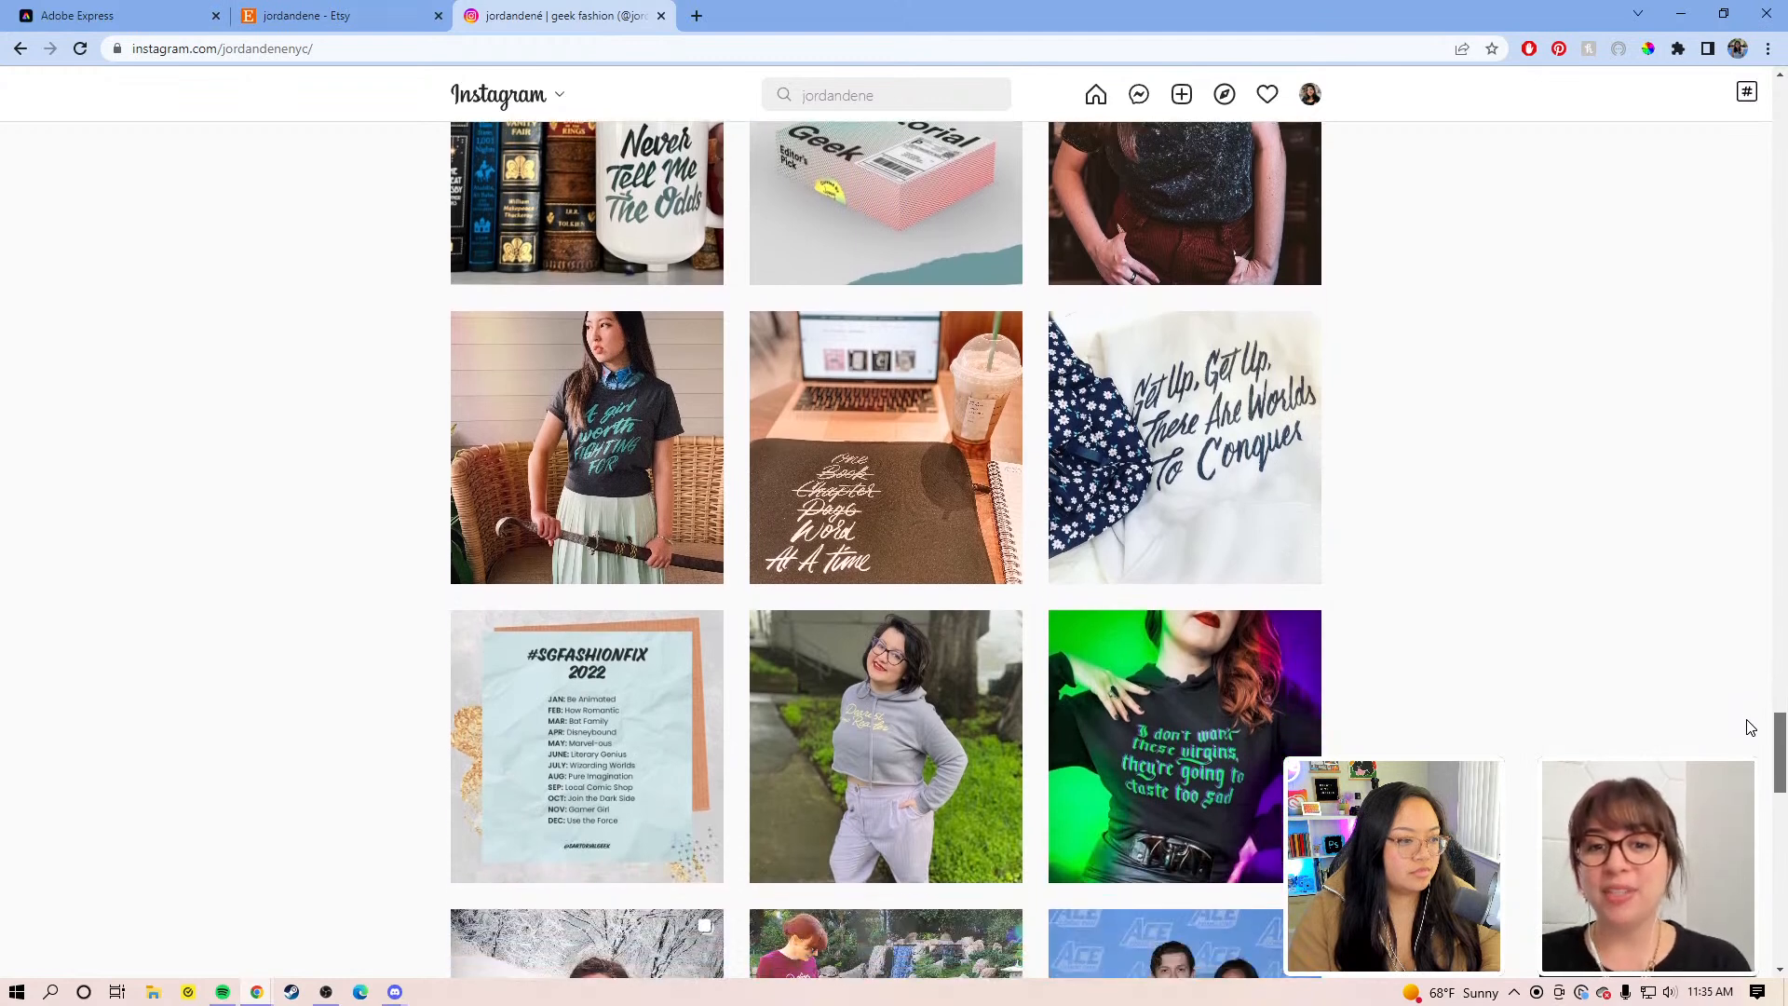
left_click_drag(1749, 732, 1760, 103)
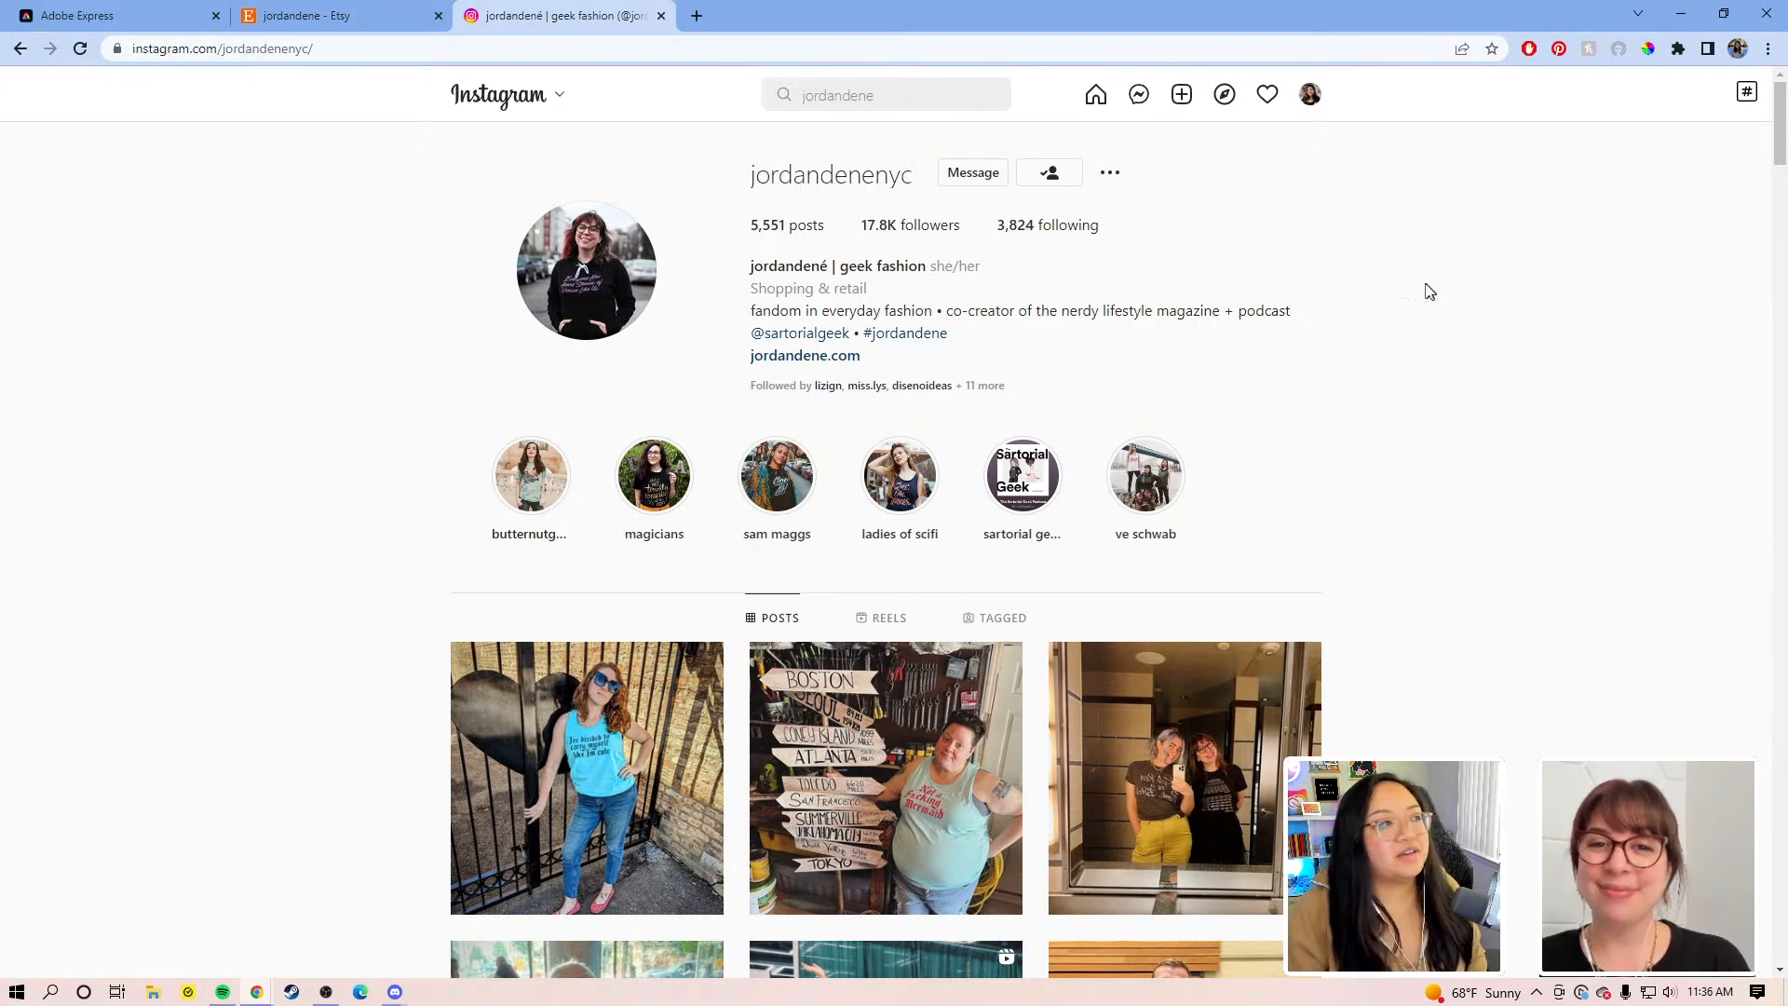
Step: Switch from the Instagram profile to the Adobe Express home page
left_click(164, 18)
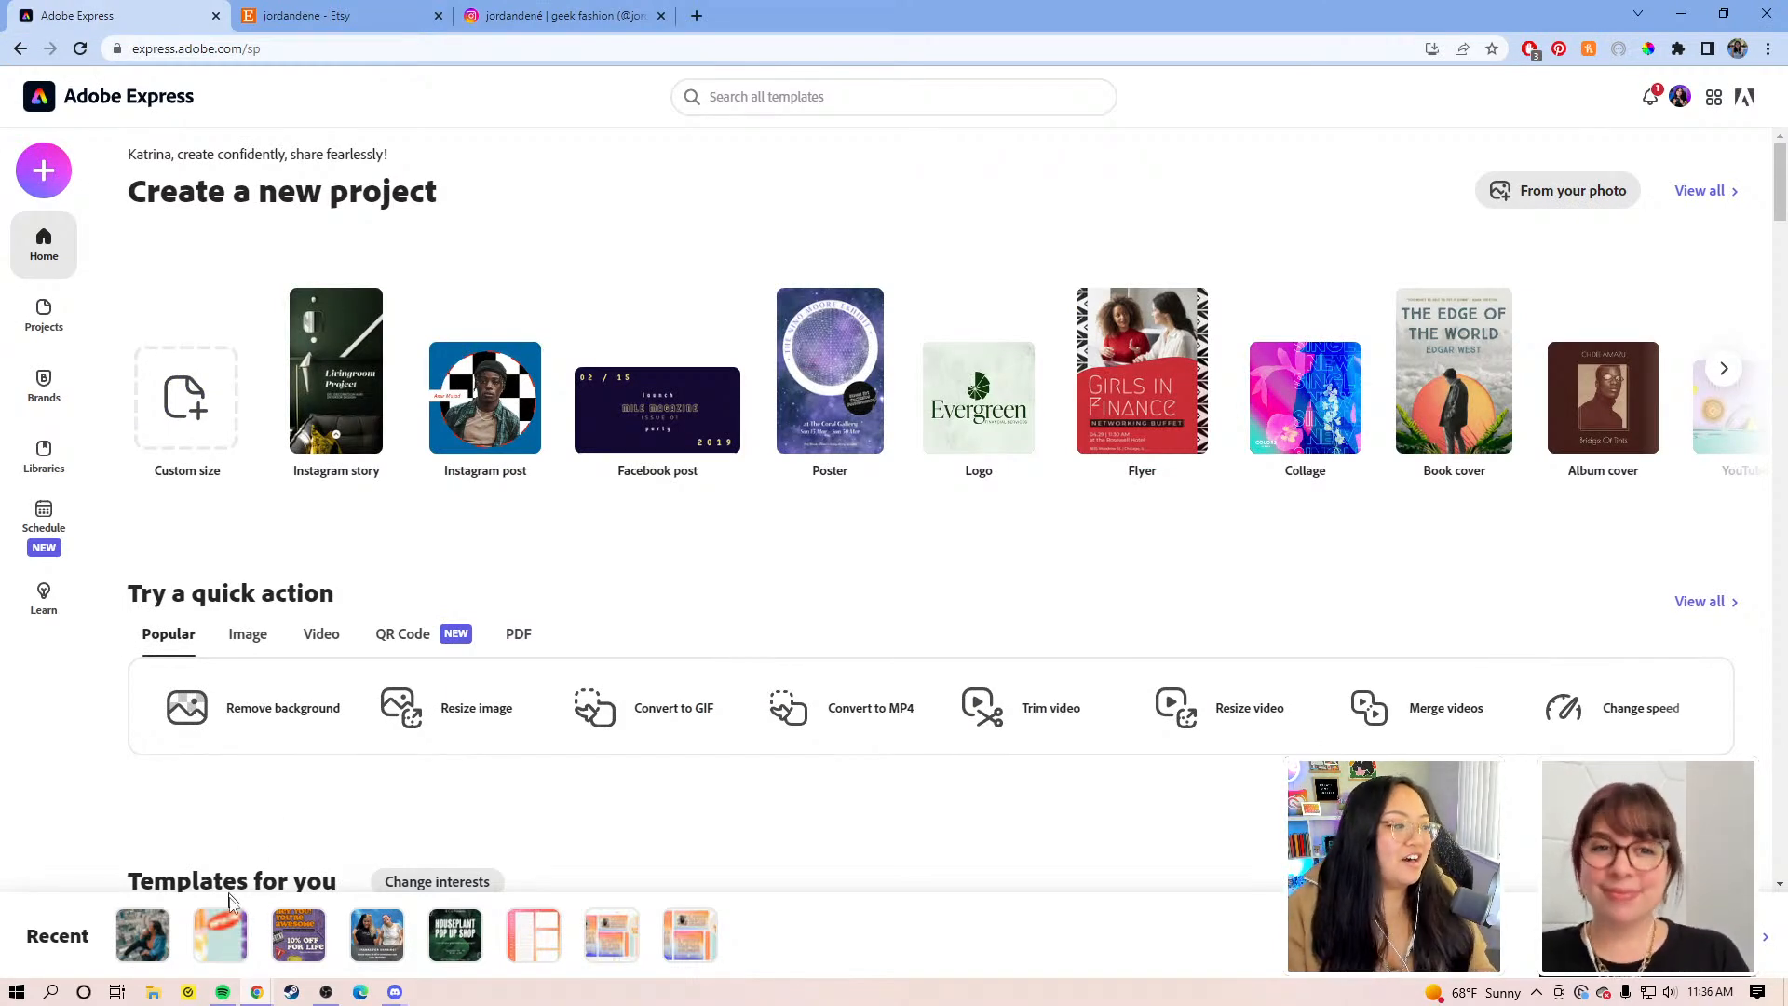
Step: Open the KATJO'S STICKER SHOP banner from the Recent designs strip
left_click(221, 939)
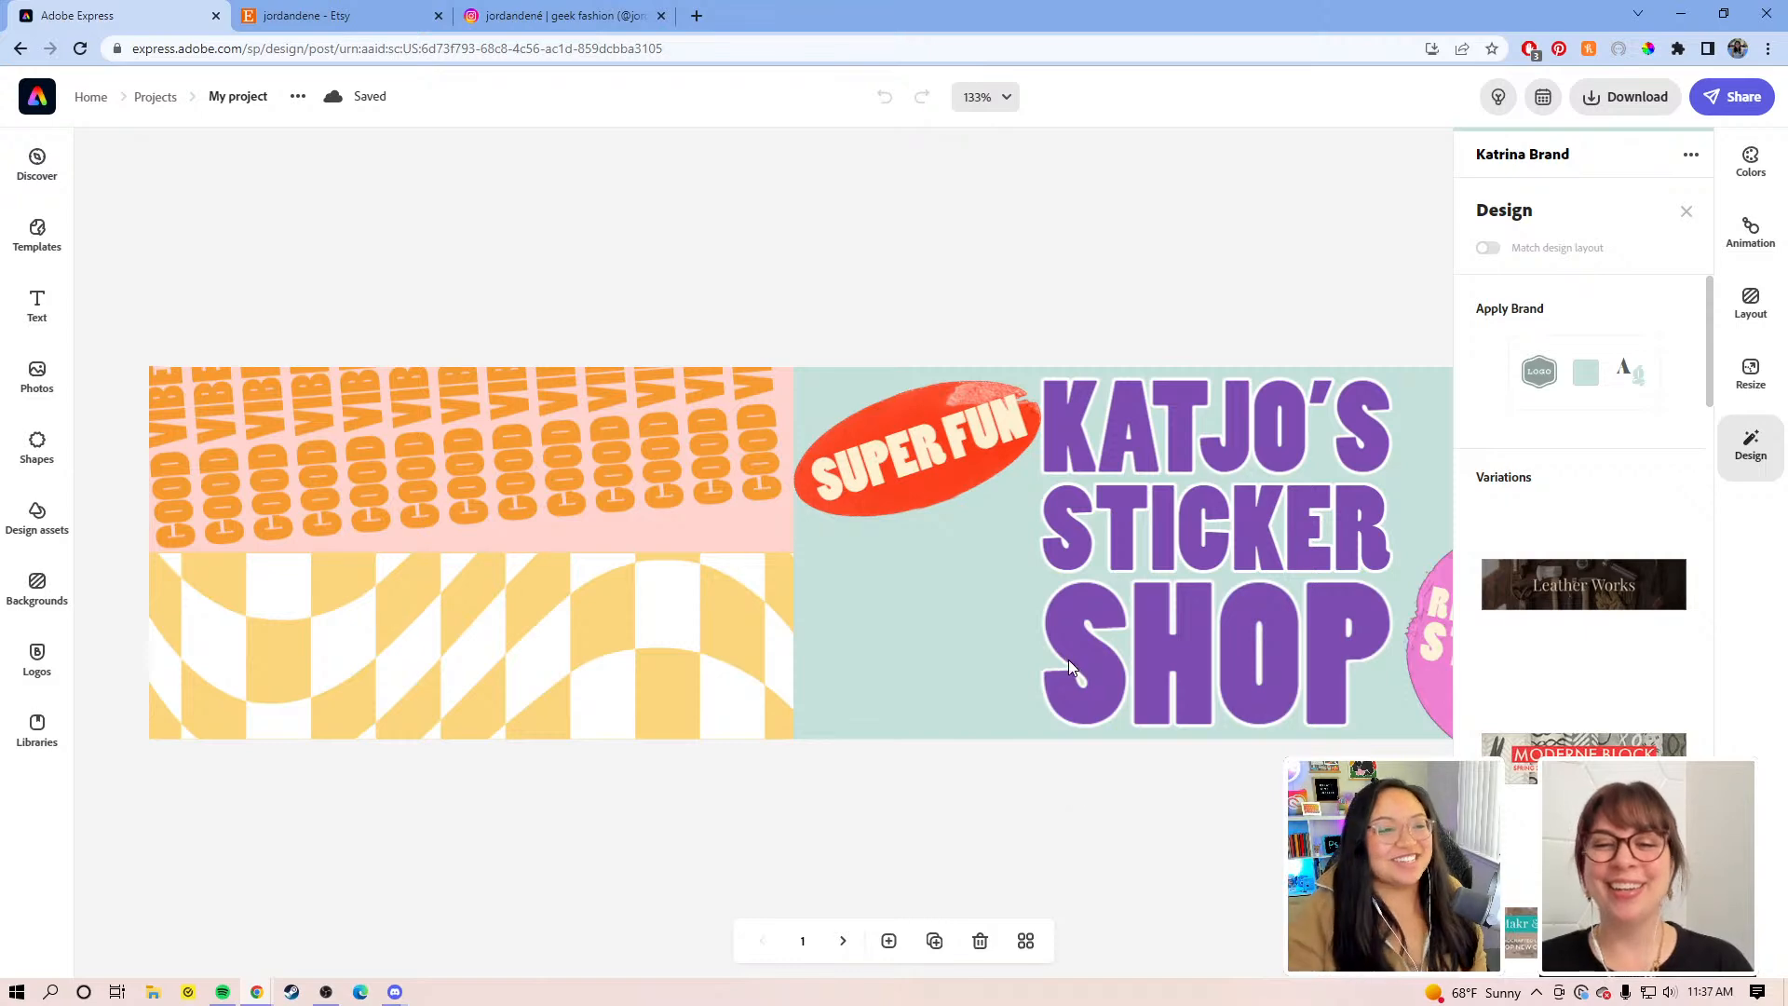
Step: Close the Design panel and duplicate the Katjo's Sticker Shop banner as page 2
left_click(1025, 283)
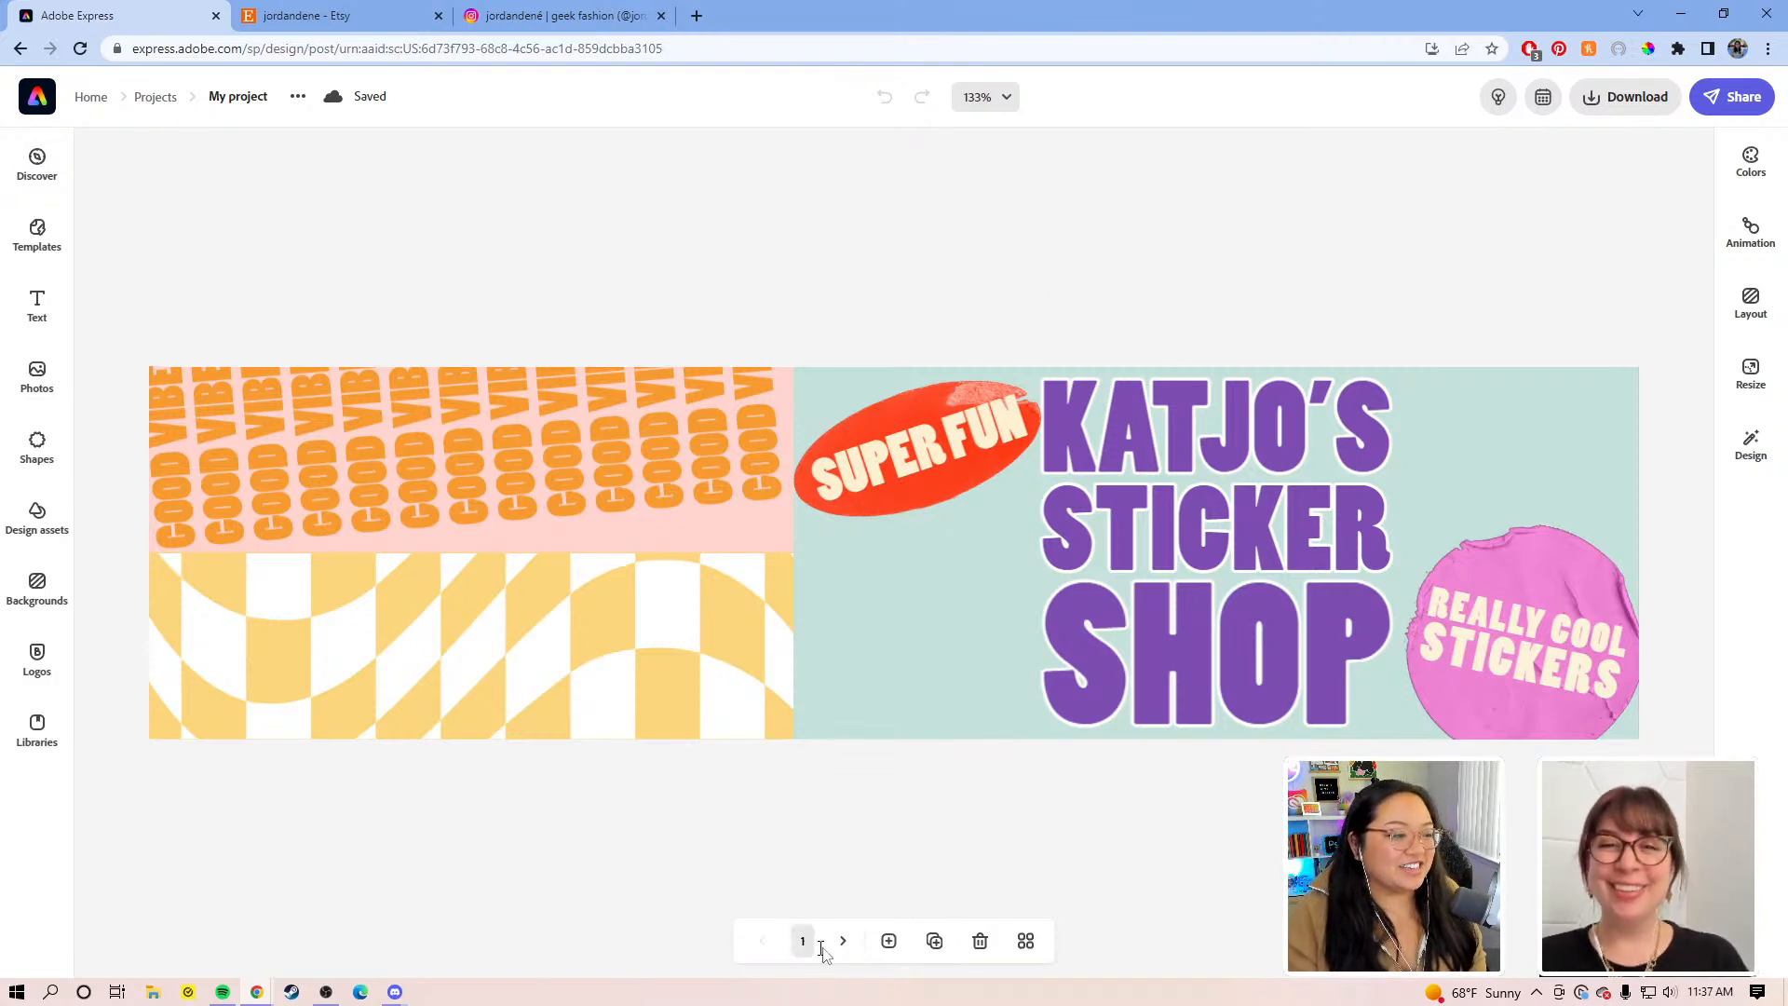
left_click(1028, 943)
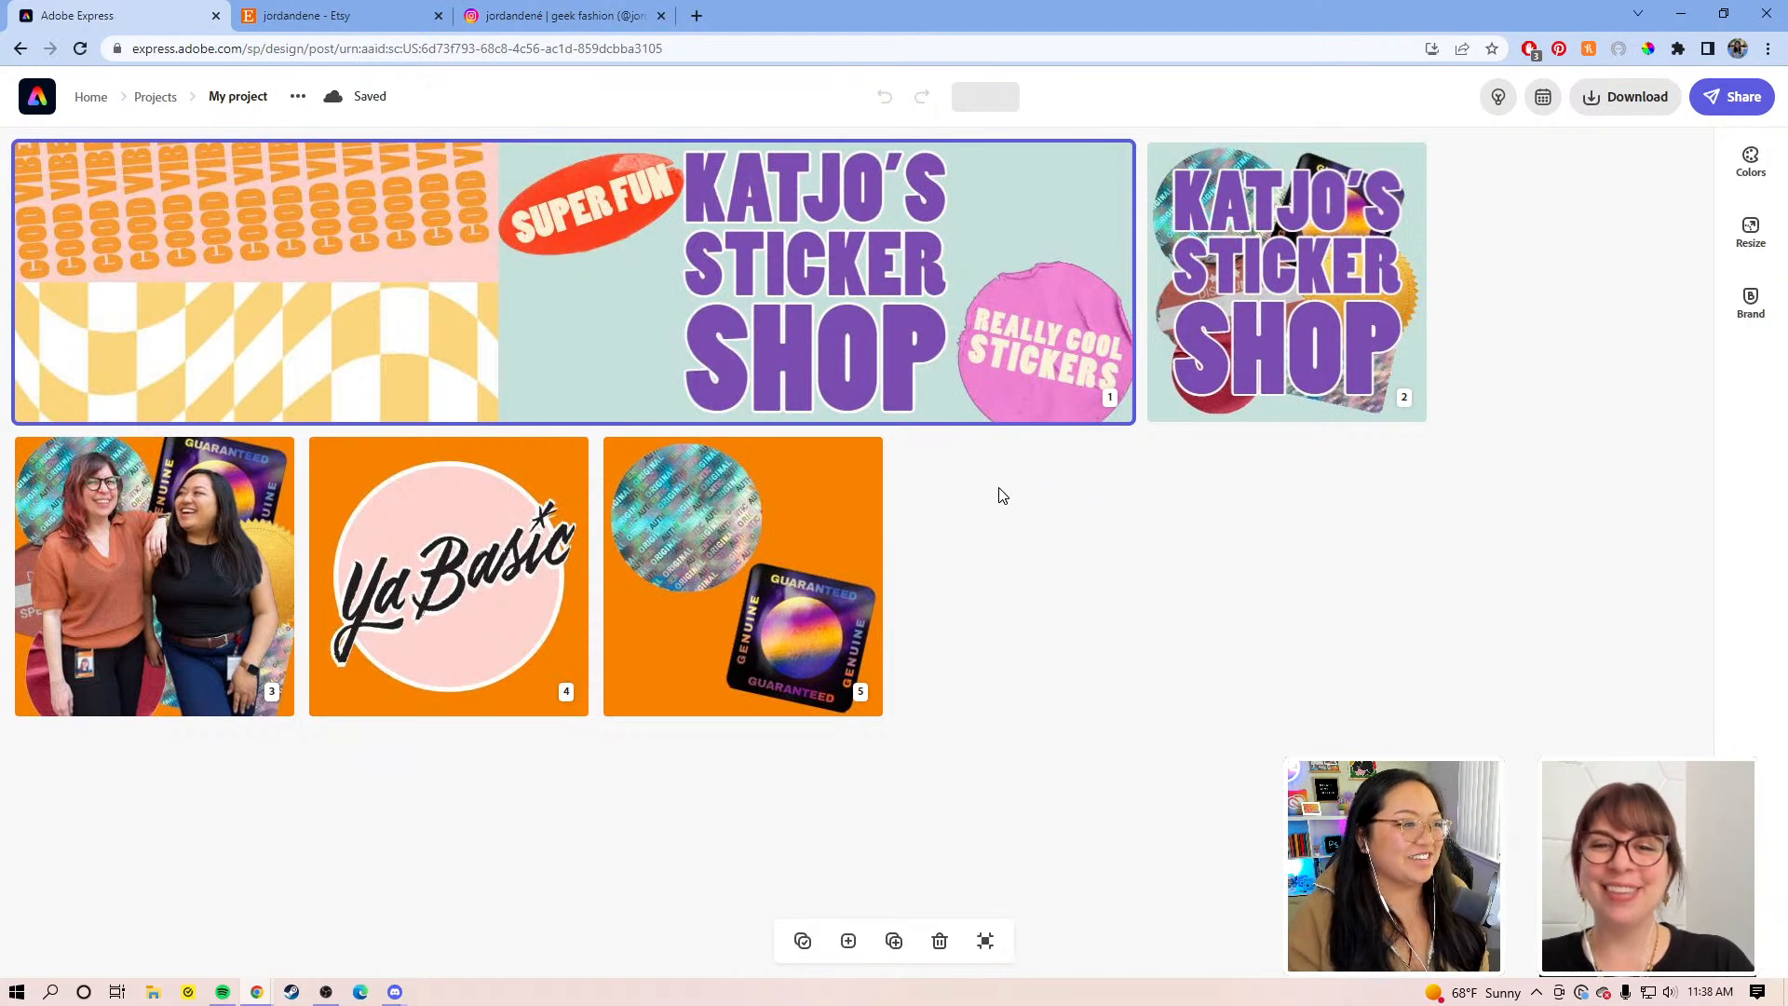
double_click(862, 333)
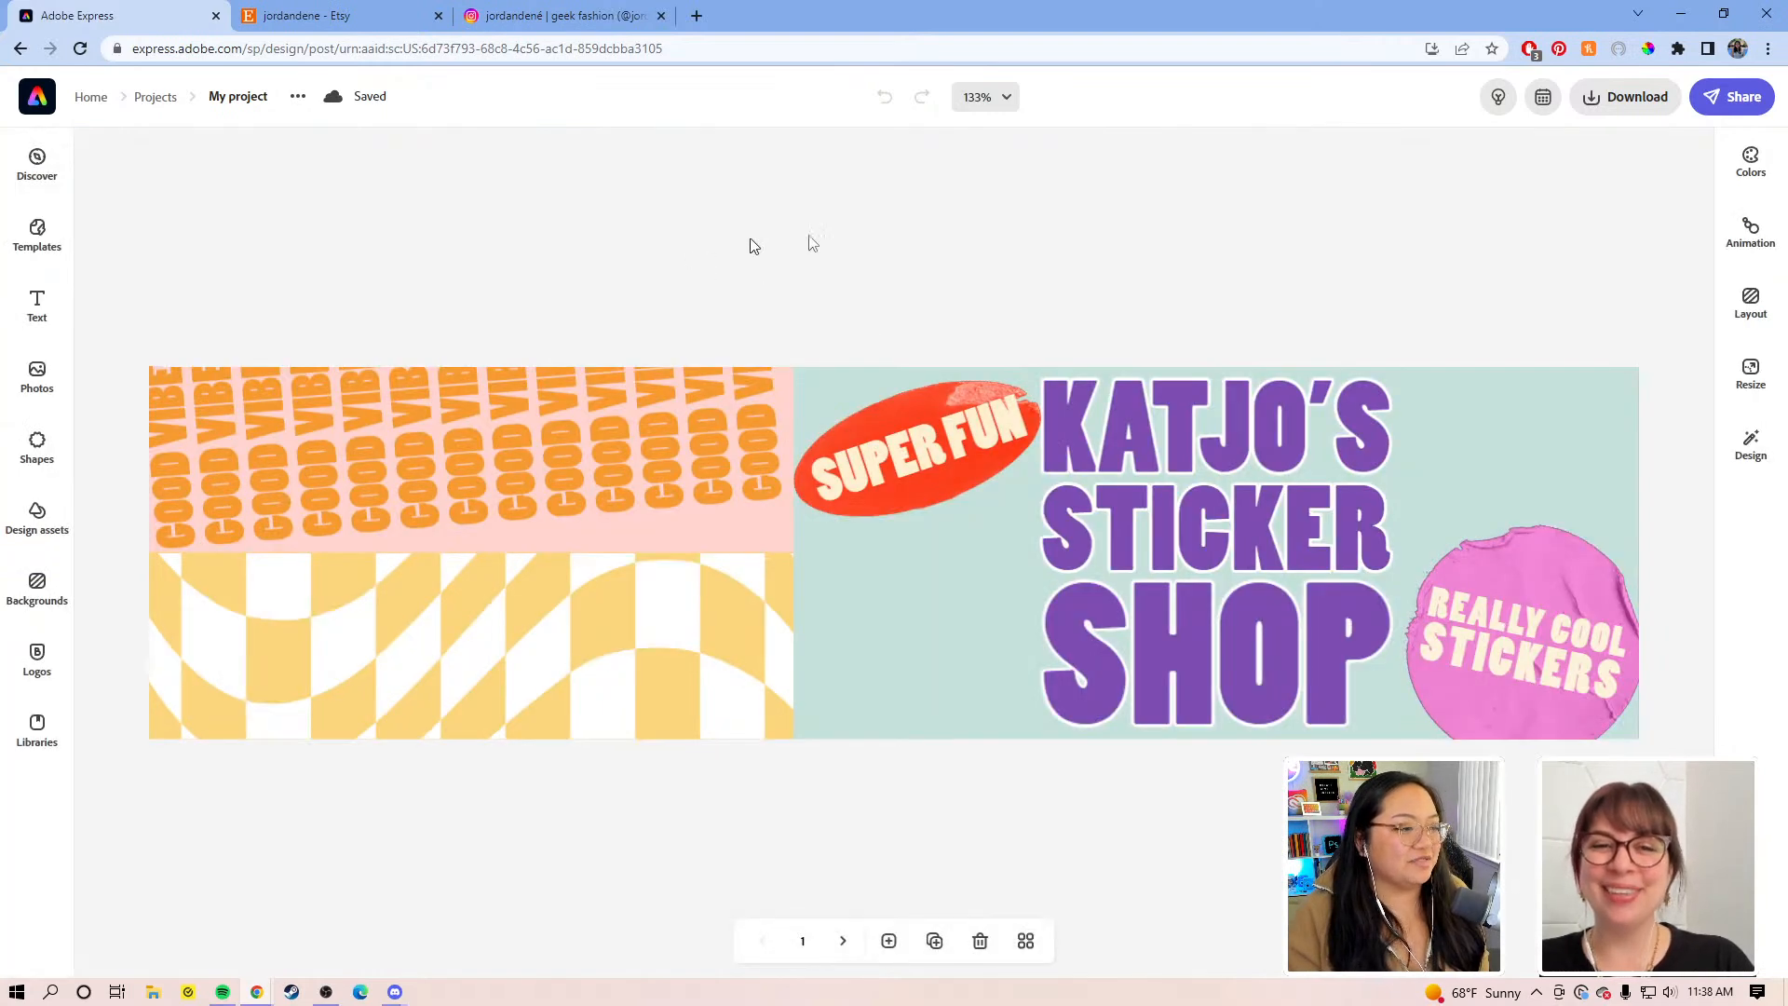
left_click(935, 941)
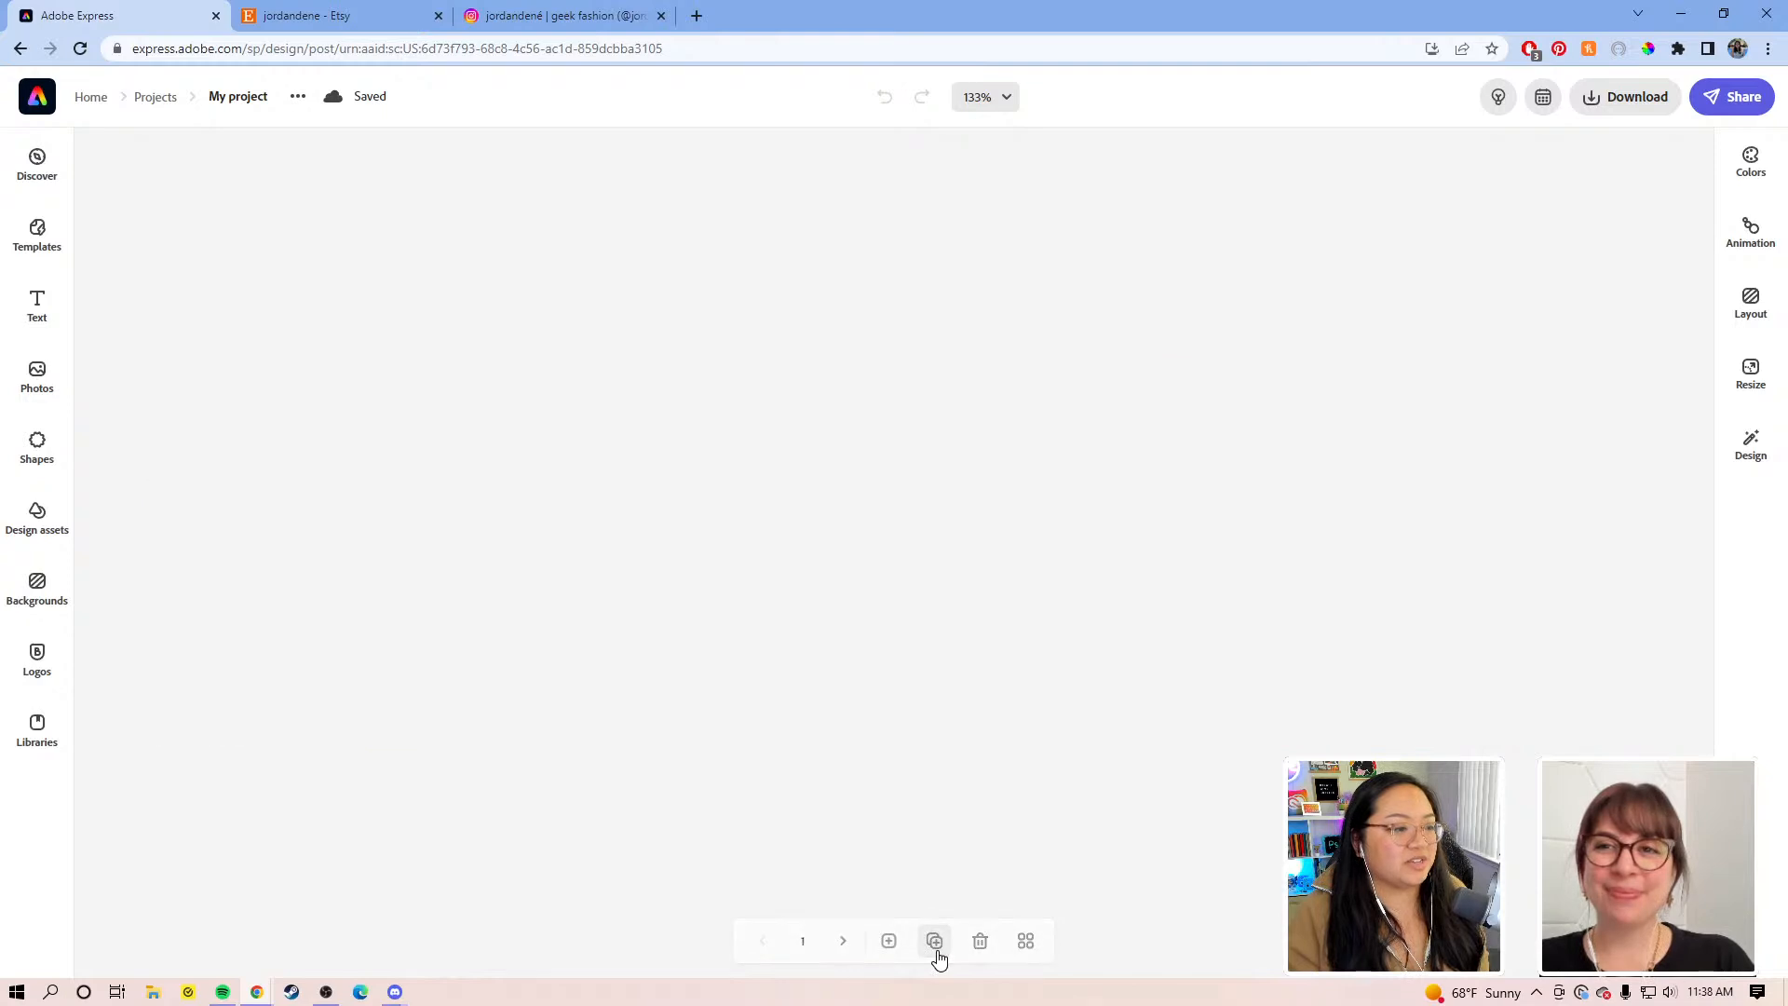
Step: Select all of the banner's elements and group them together
left_click(1749, 373)
scroll(1685, 556, "down", 1)
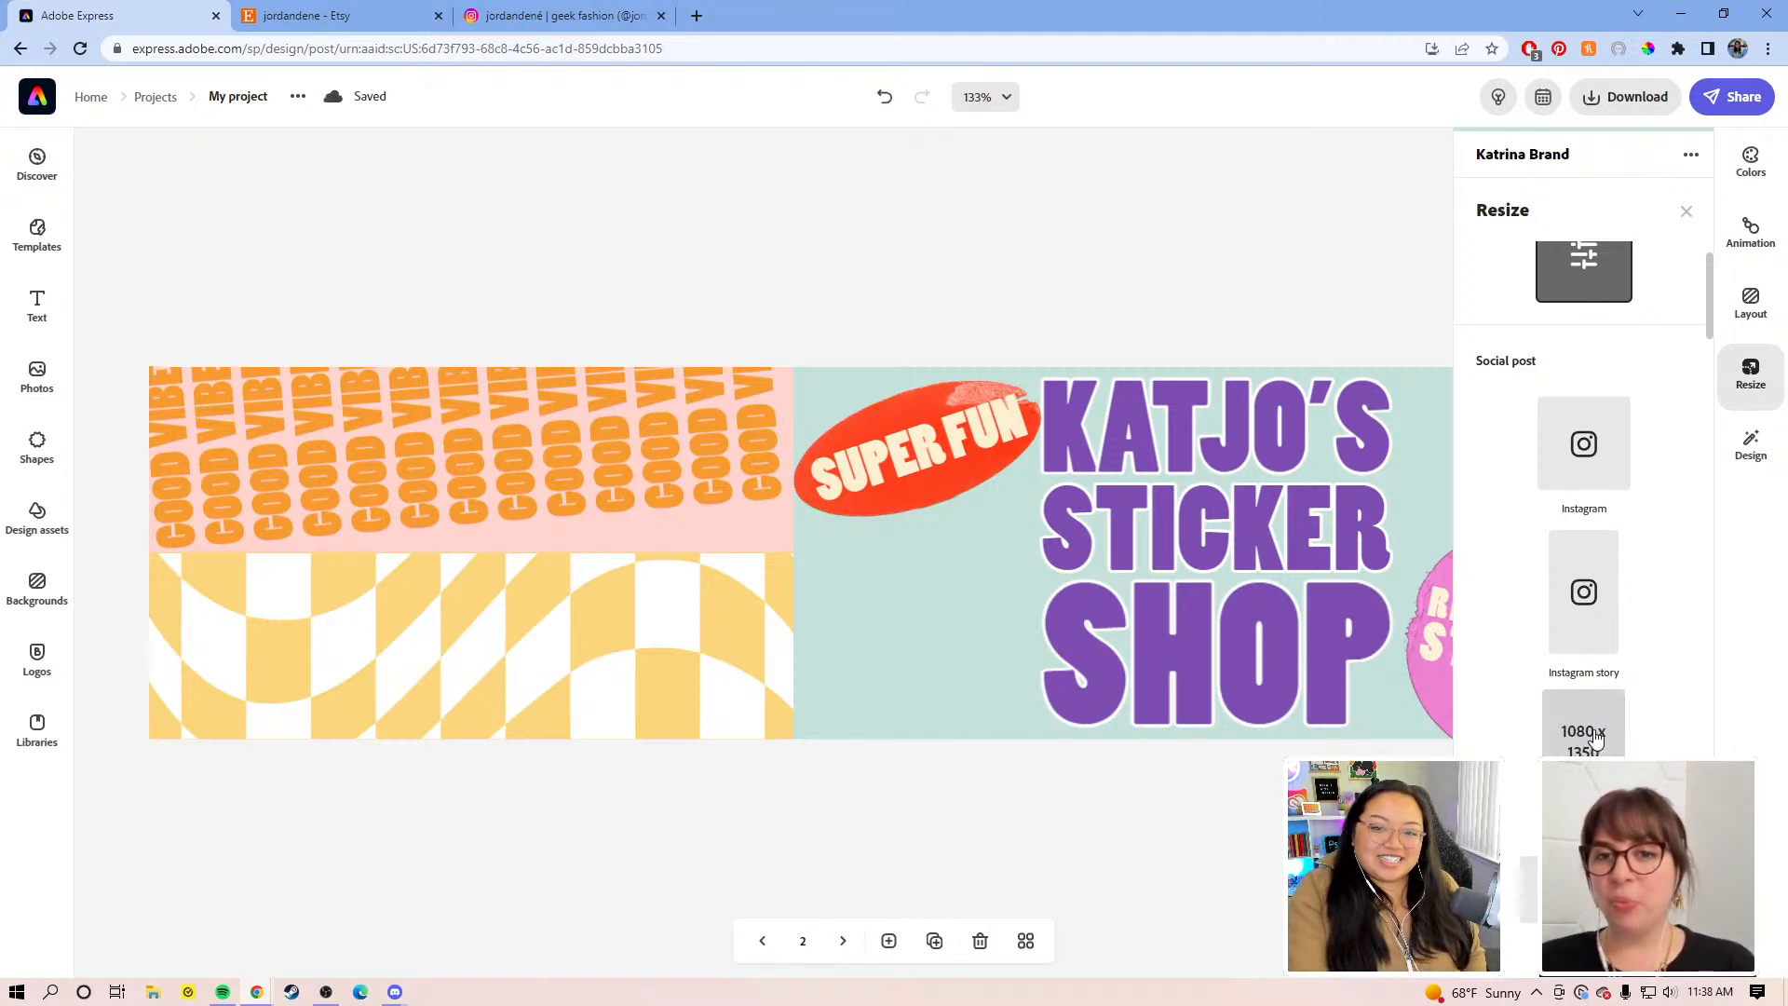
left_click(1149, 820)
left_click_drag(1646, 843, 169, 257)
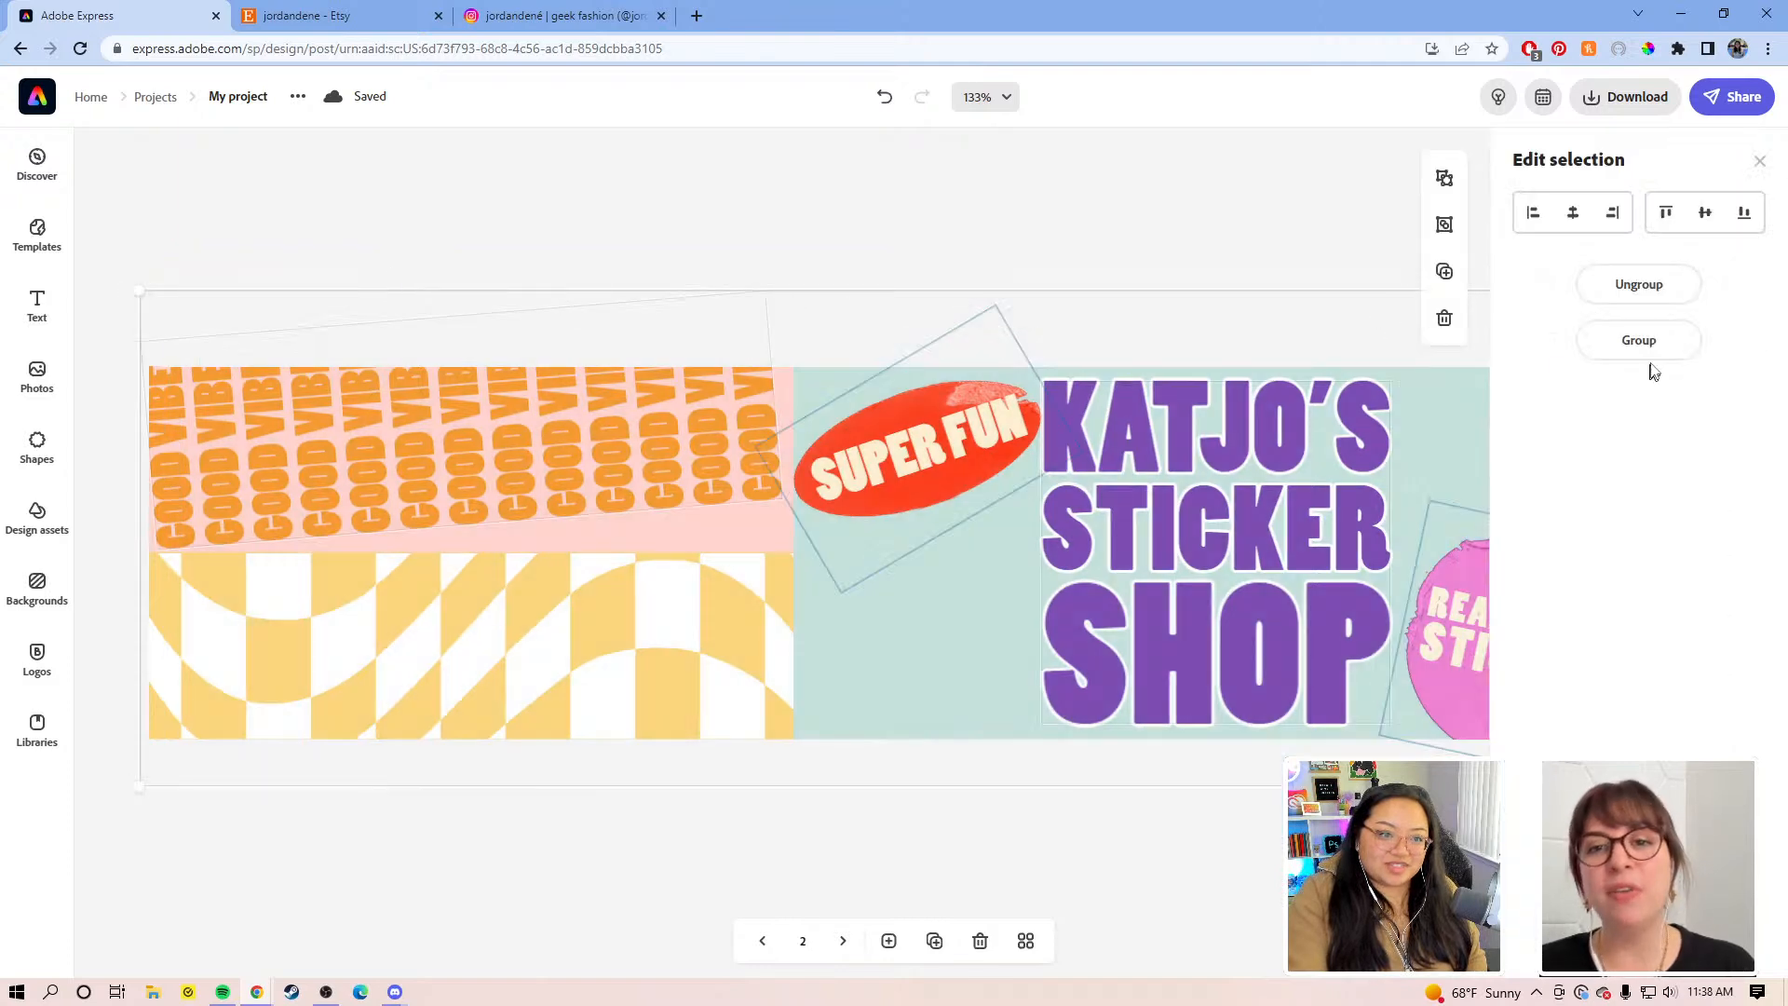
left_click(1639, 339)
Step: Resize page 2 to a 1080 x 1350 (4:5) Instagram portrait post
left_click(1245, 846)
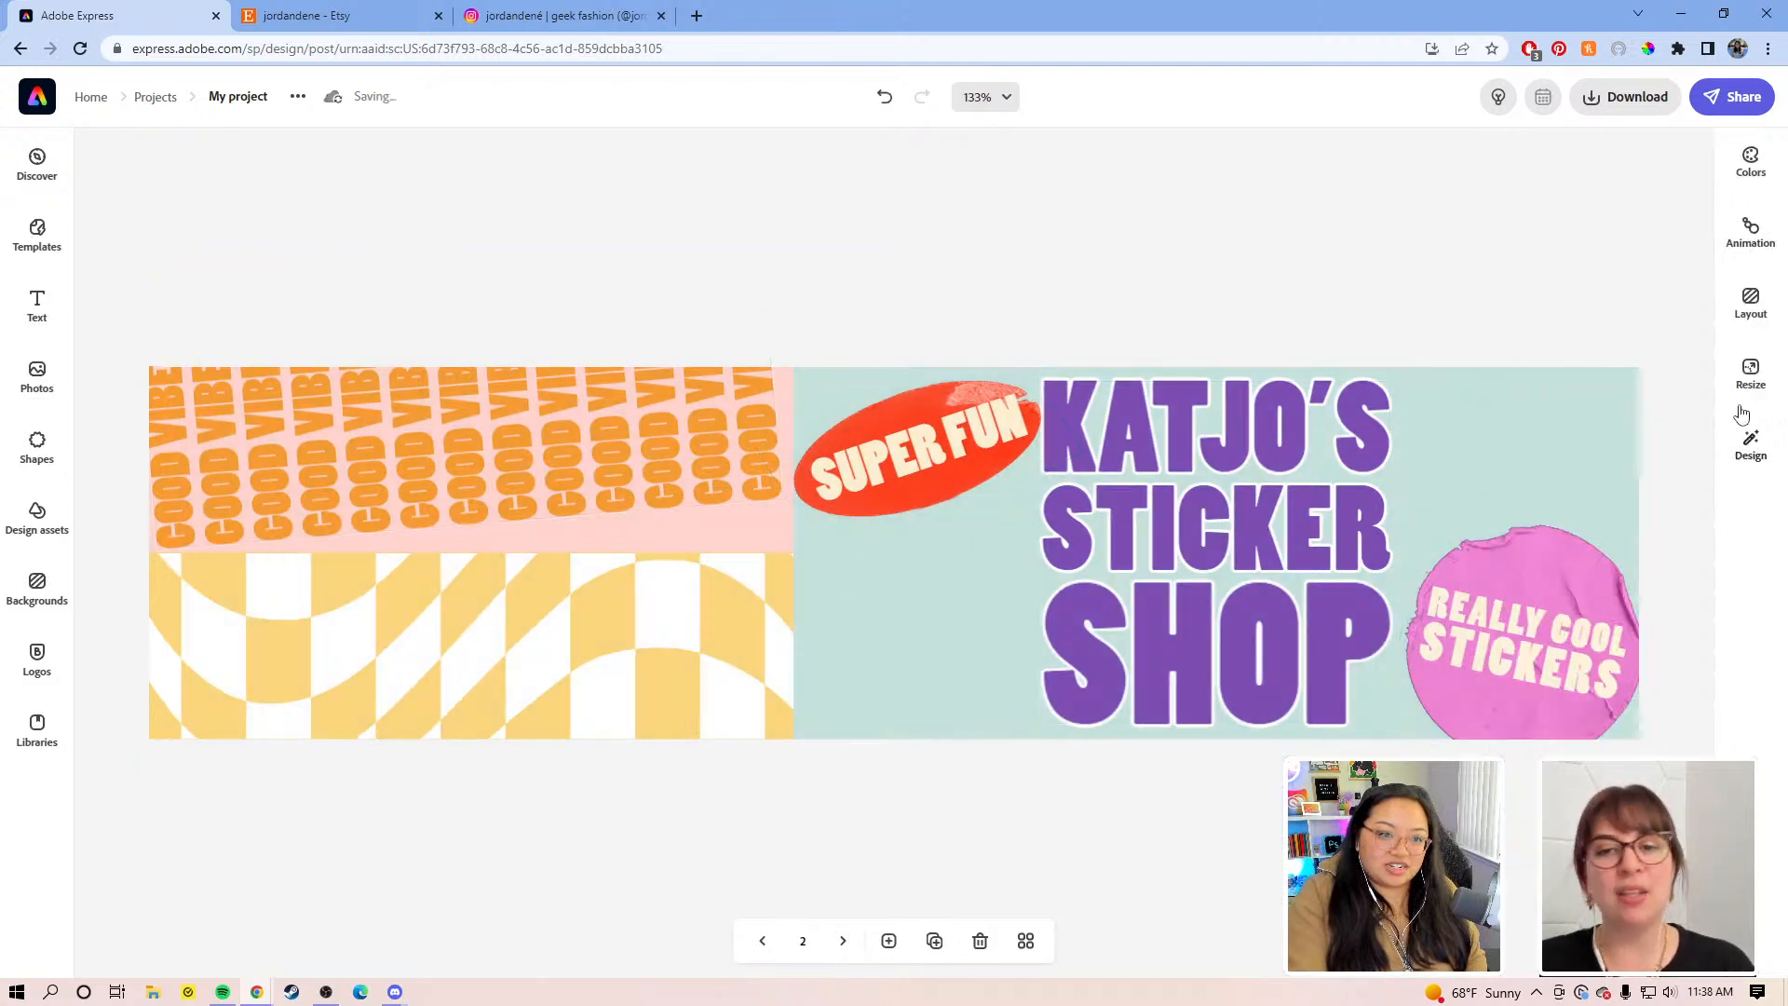
left_click(1739, 366)
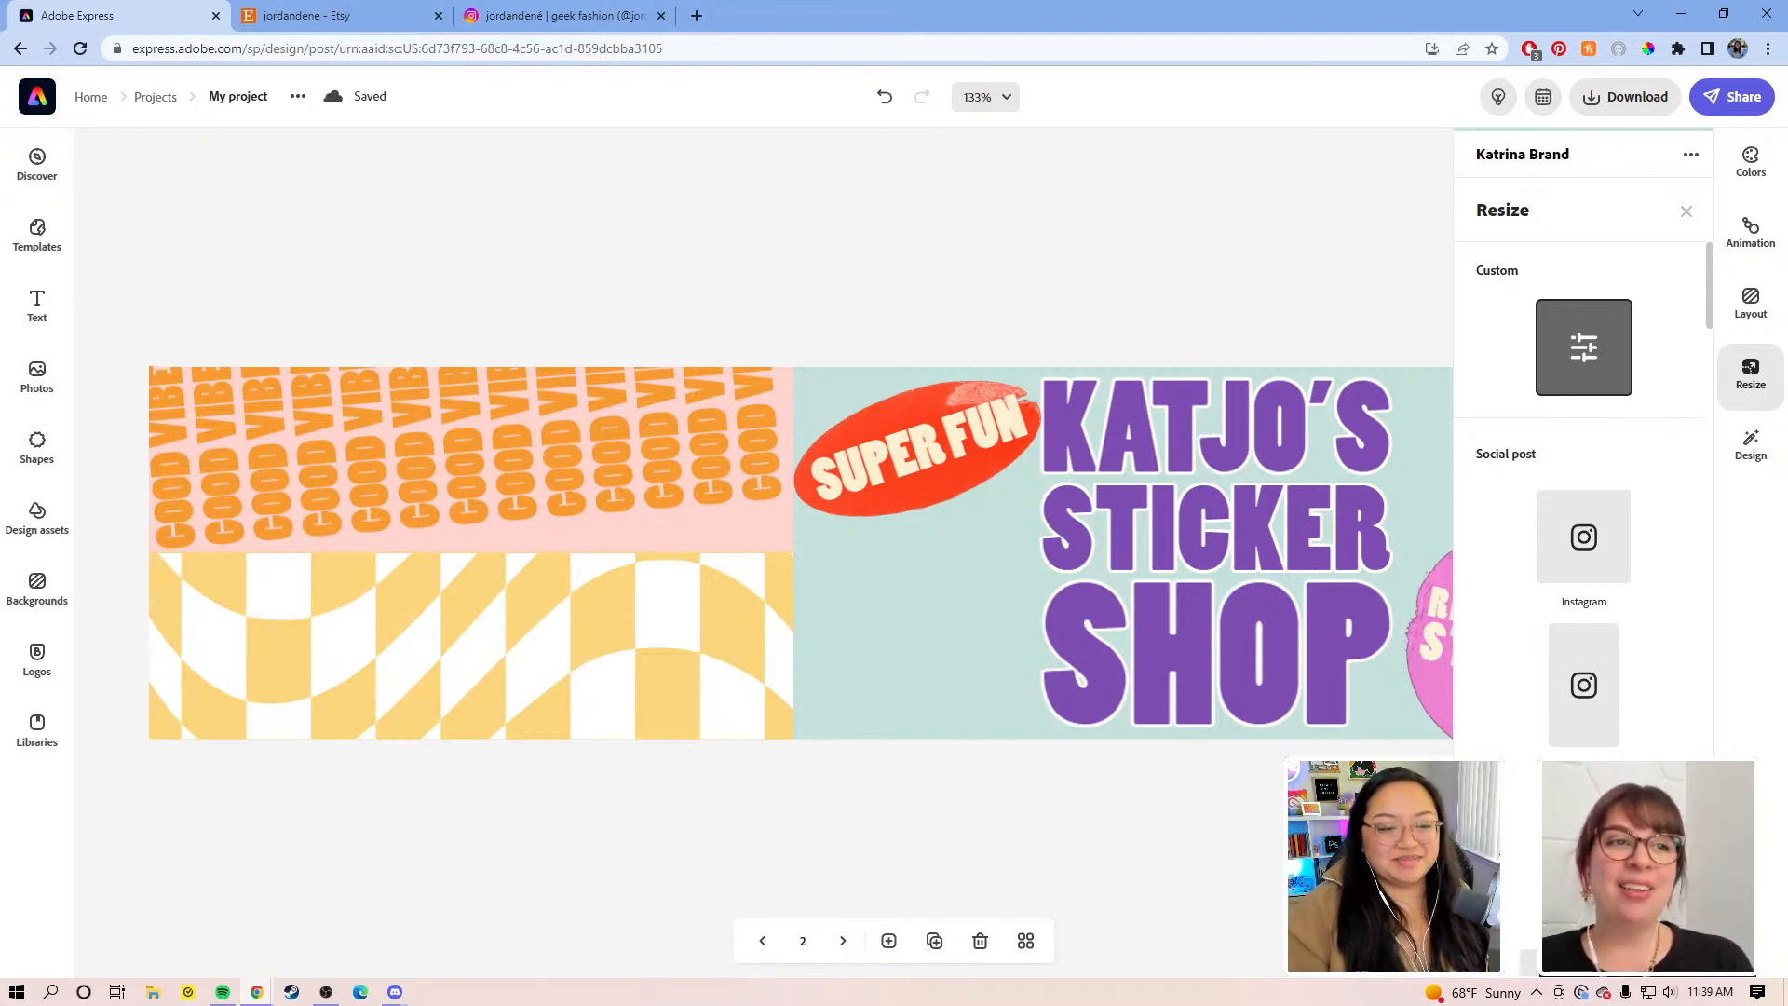
left_click(1583, 846)
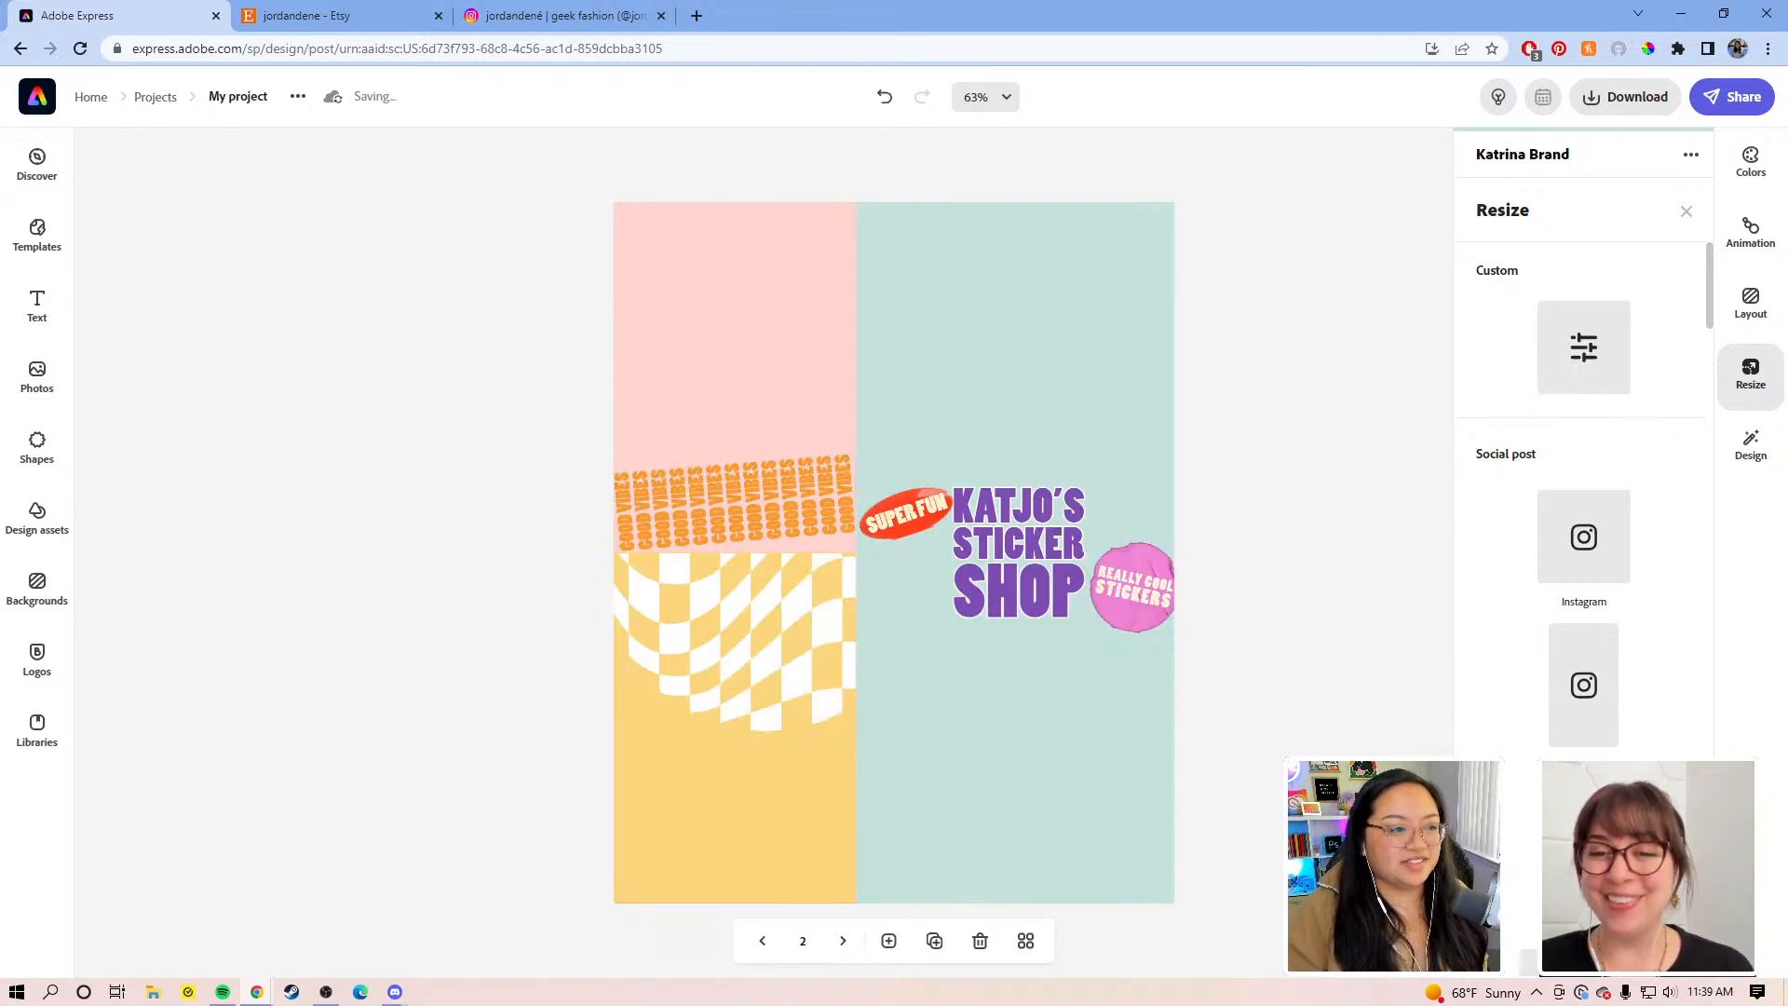
Step: Ungroup the design's middle band into separate items
left_click(1285, 599)
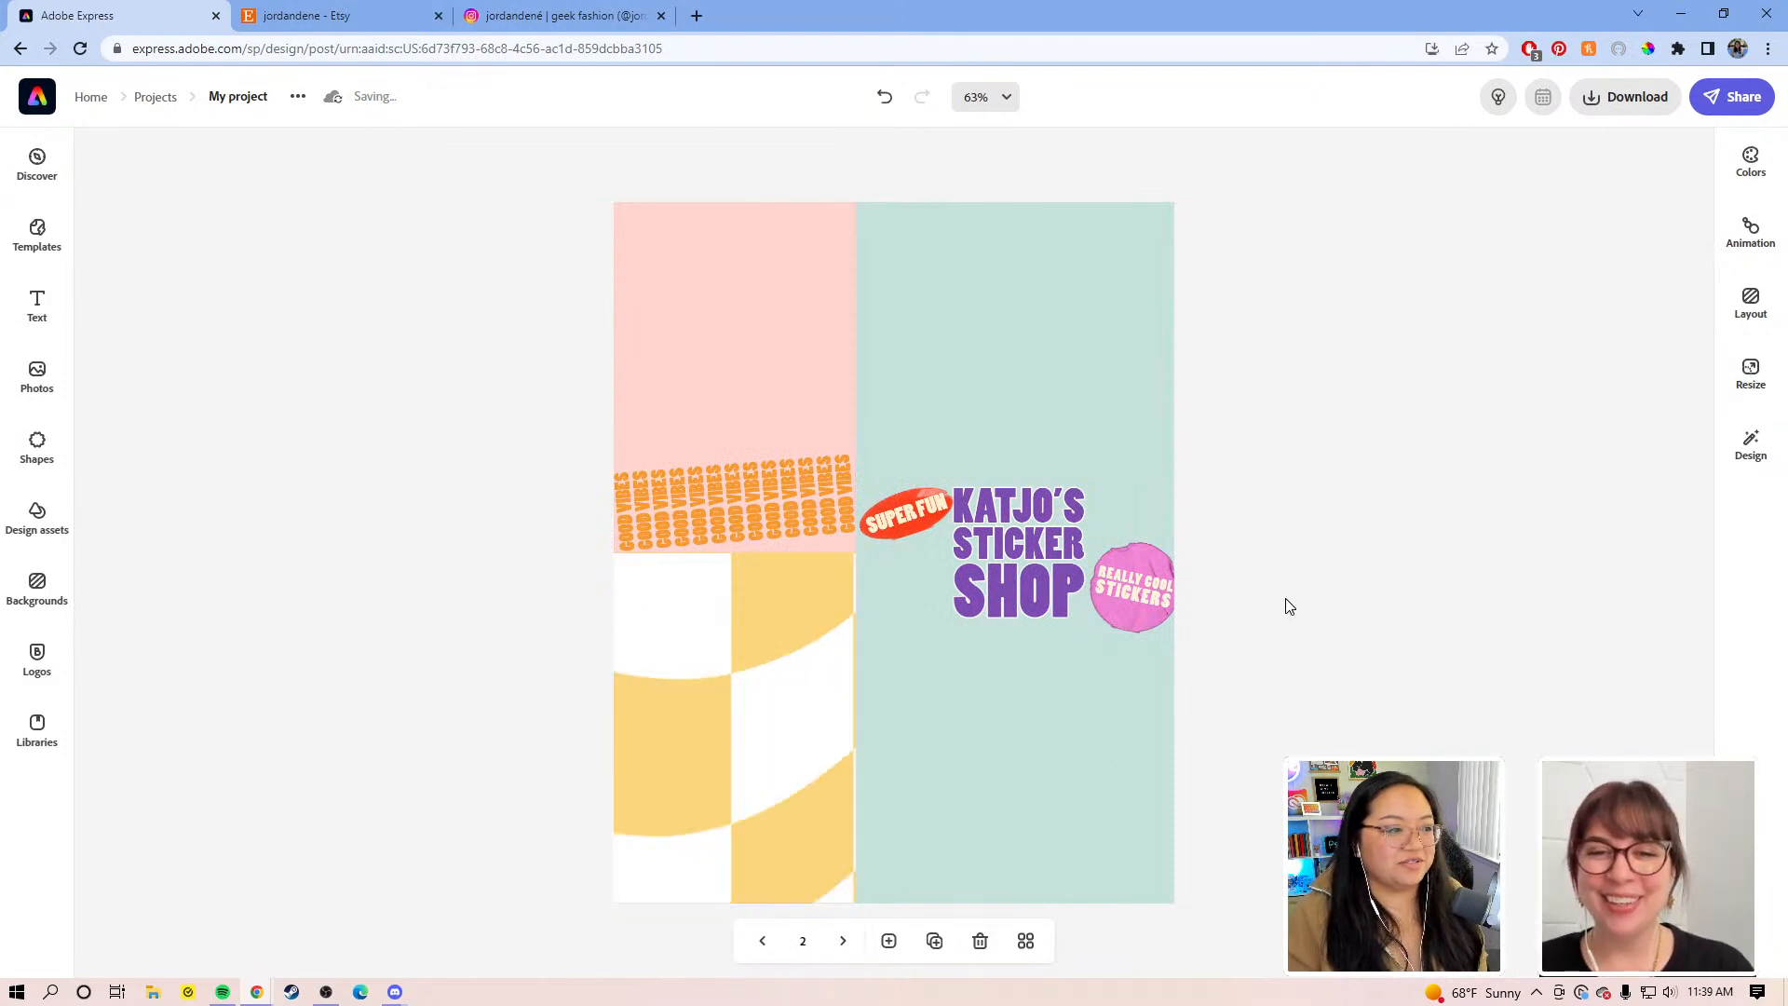
left_click(646, 375)
left_click(1259, 508)
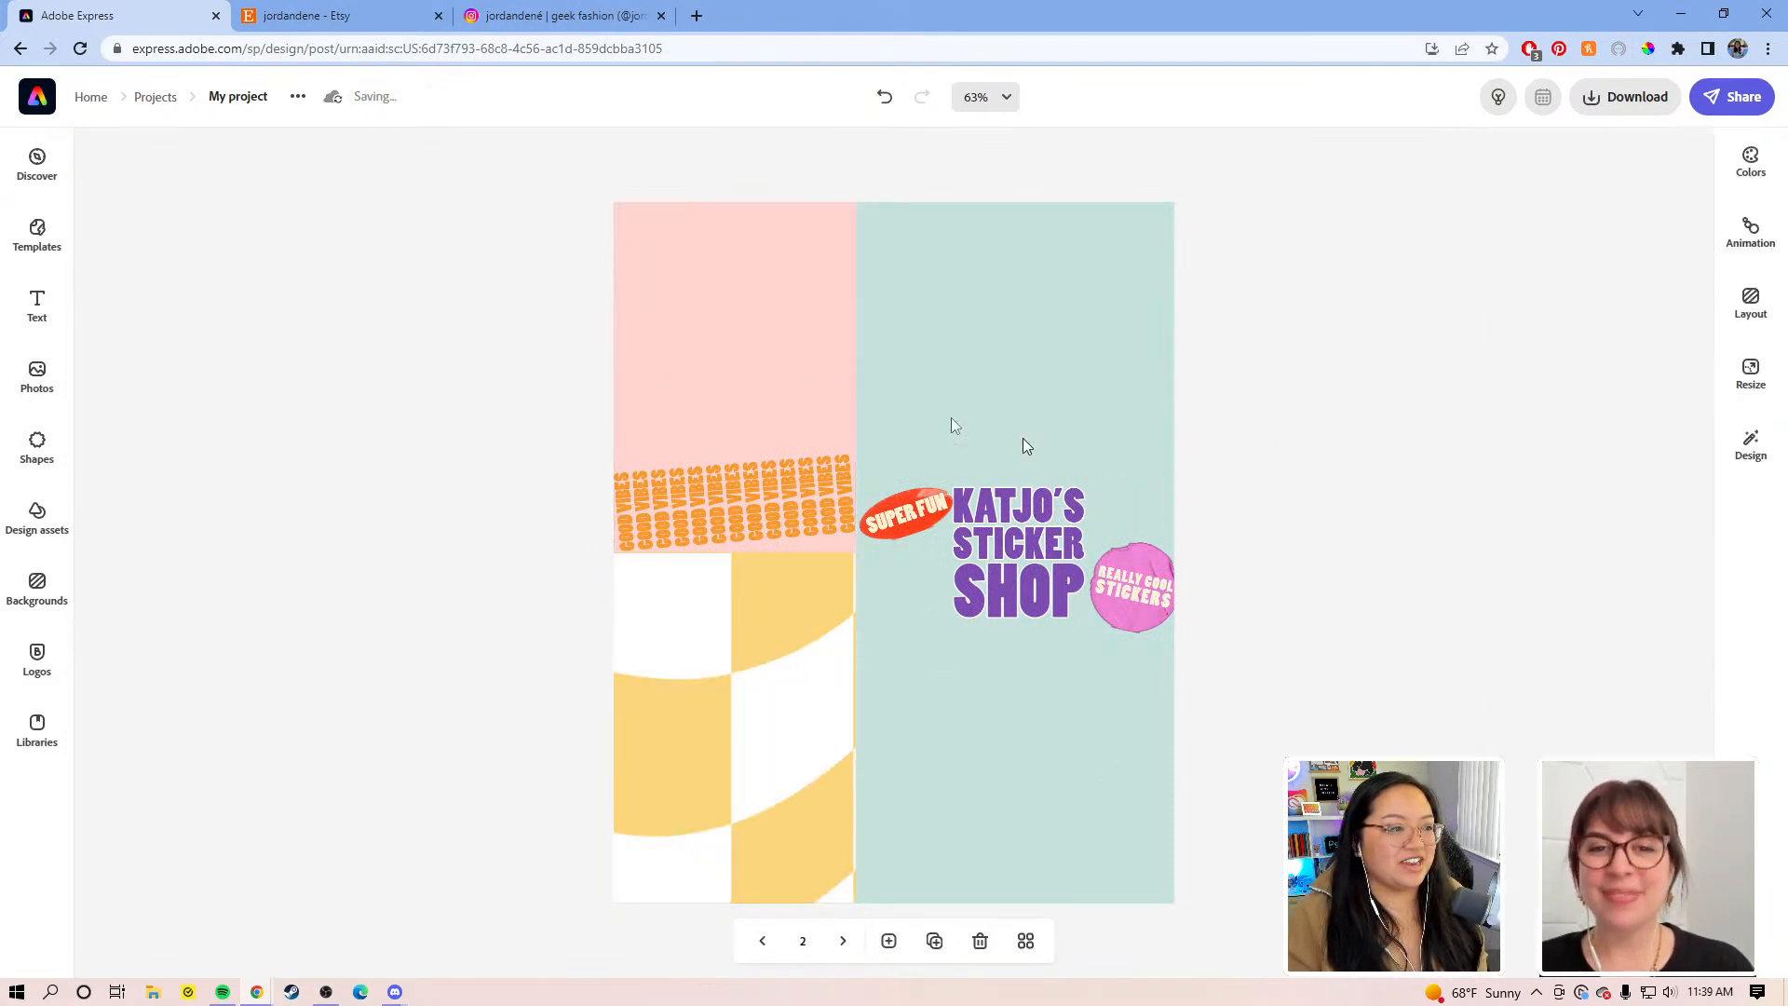
left_click(918, 337)
left_click(1030, 723)
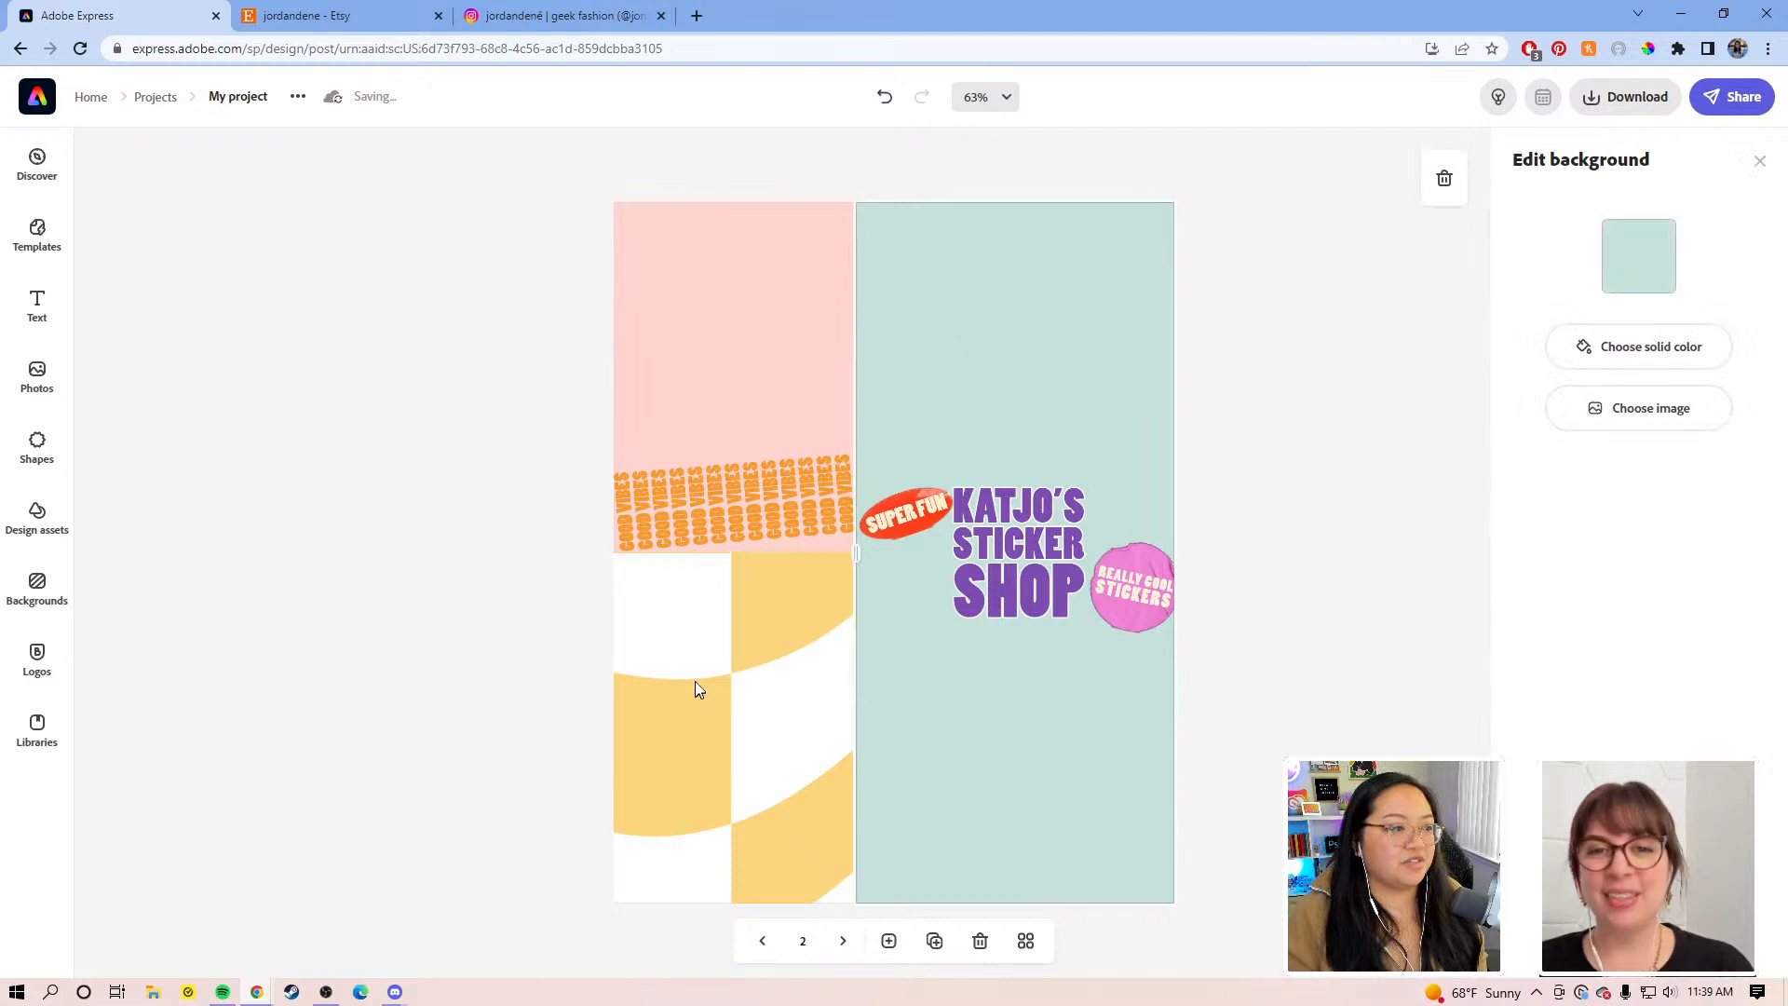
left_click(710, 650)
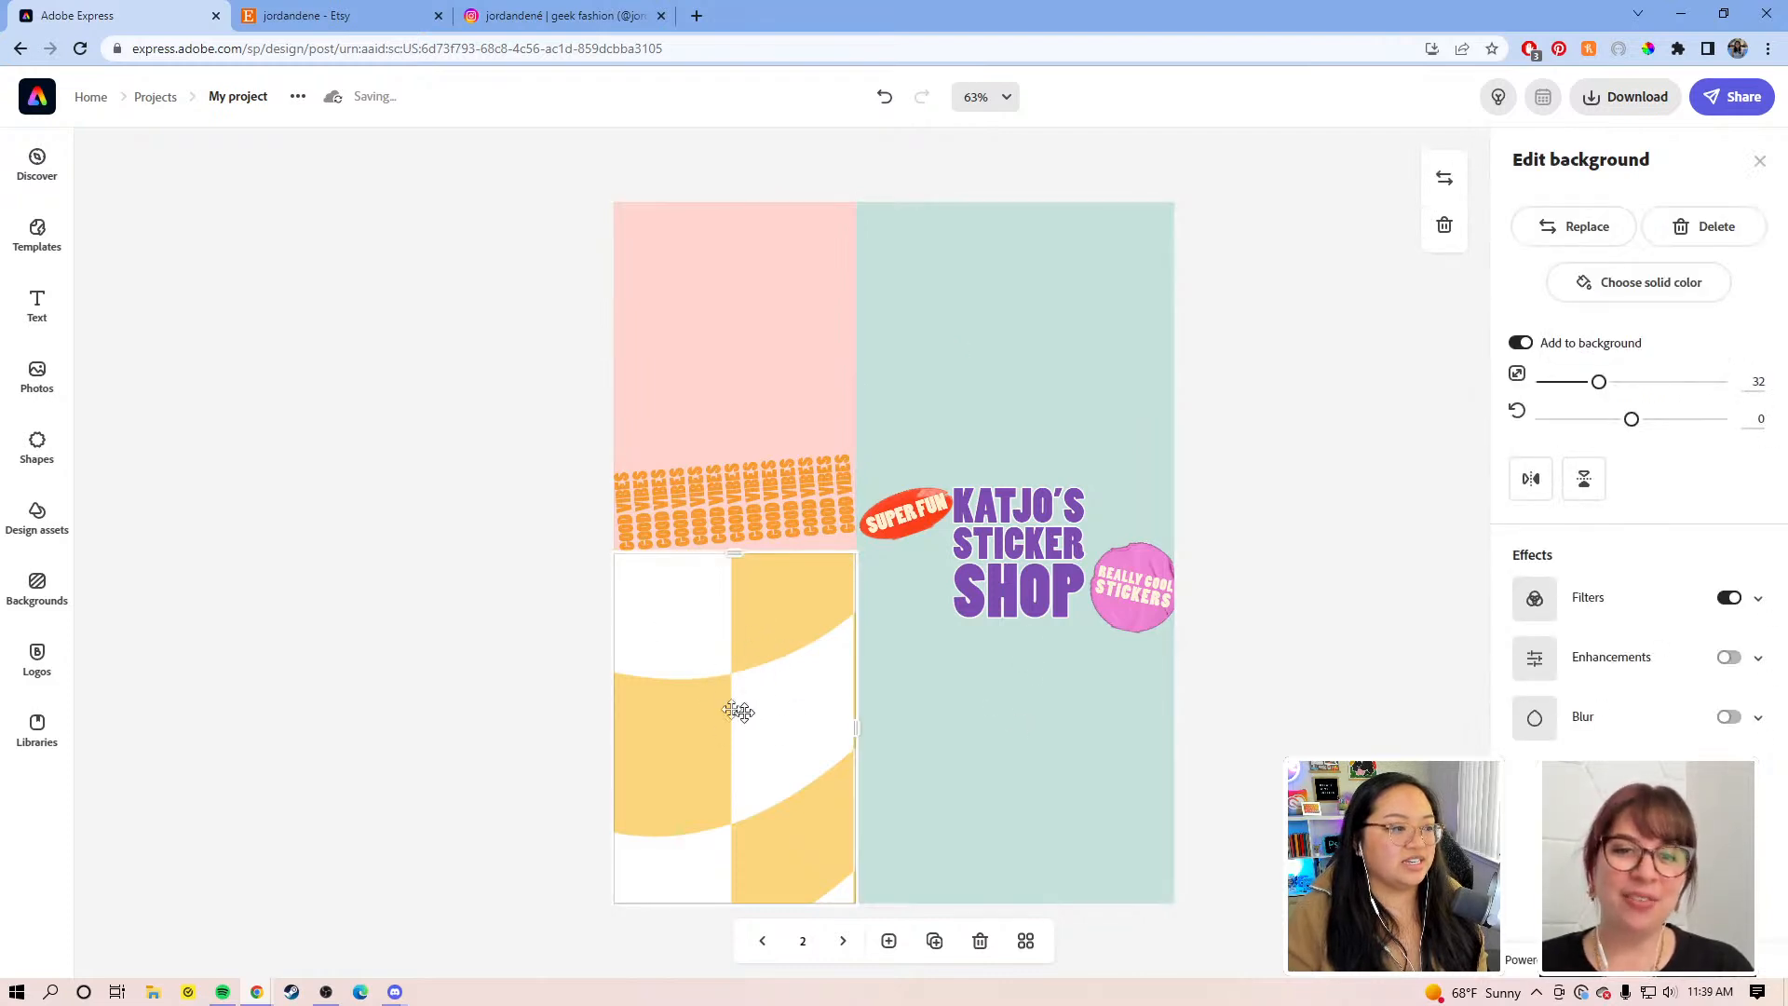
left_click(759, 510)
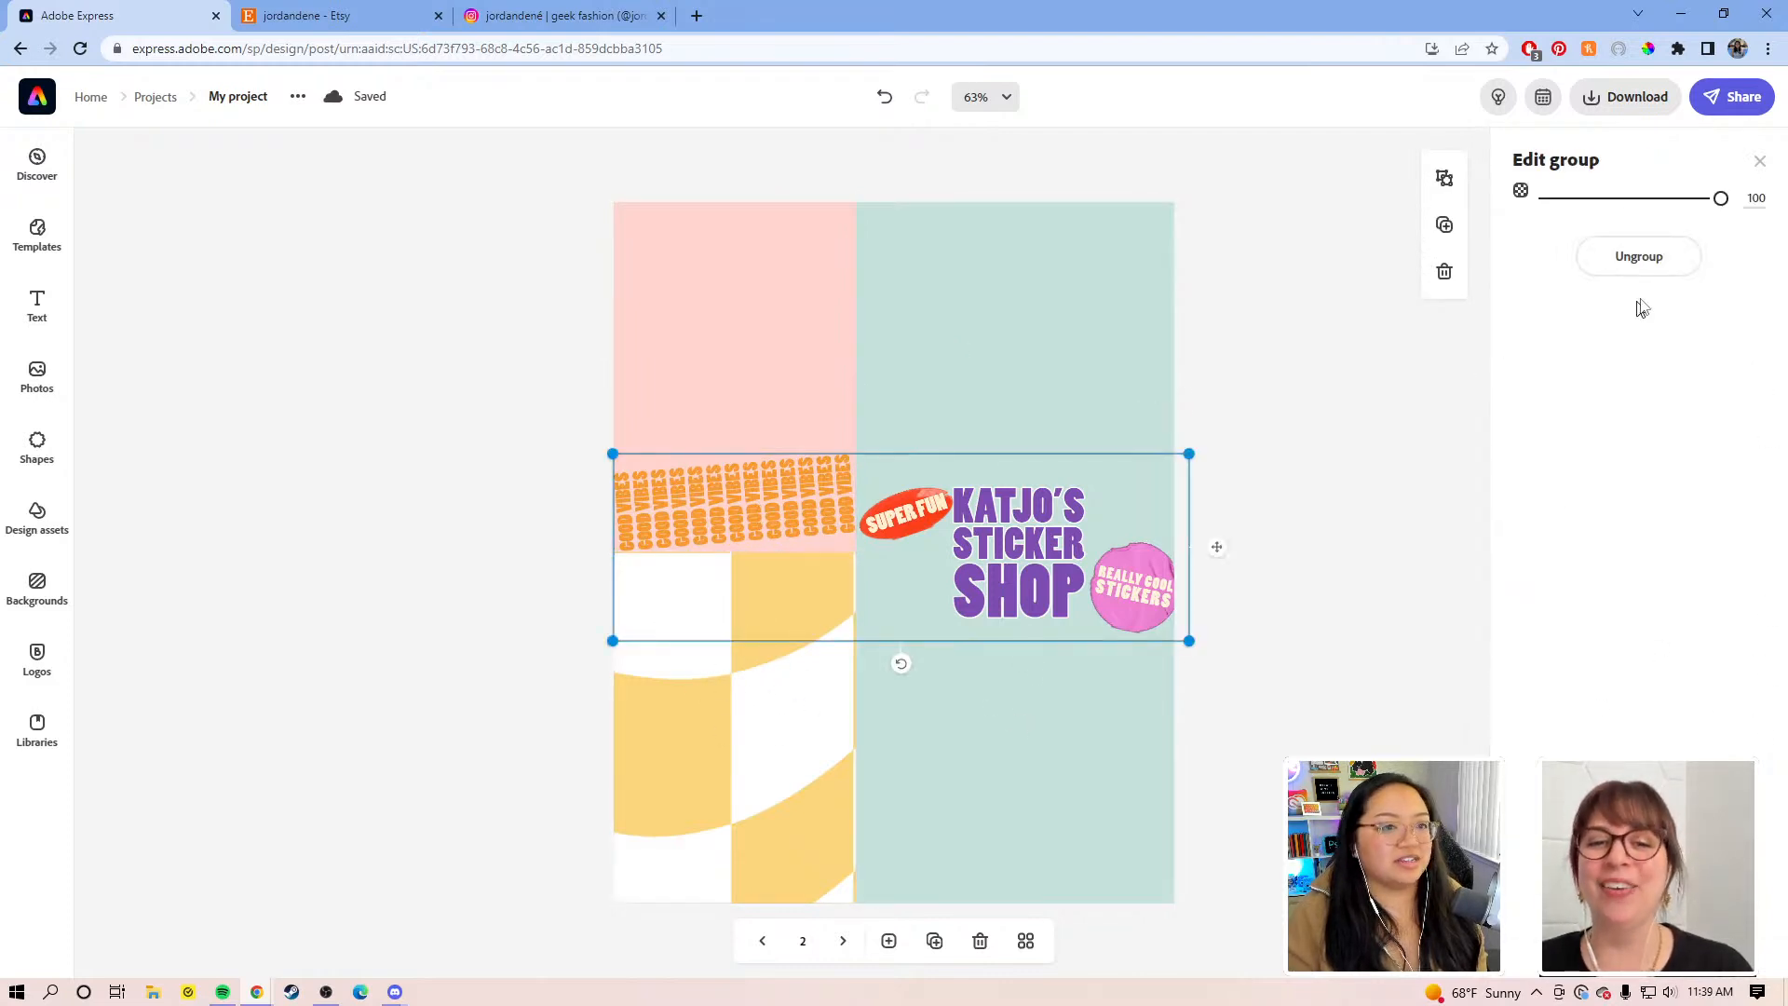
left_click(1636, 257)
left_click(1356, 627)
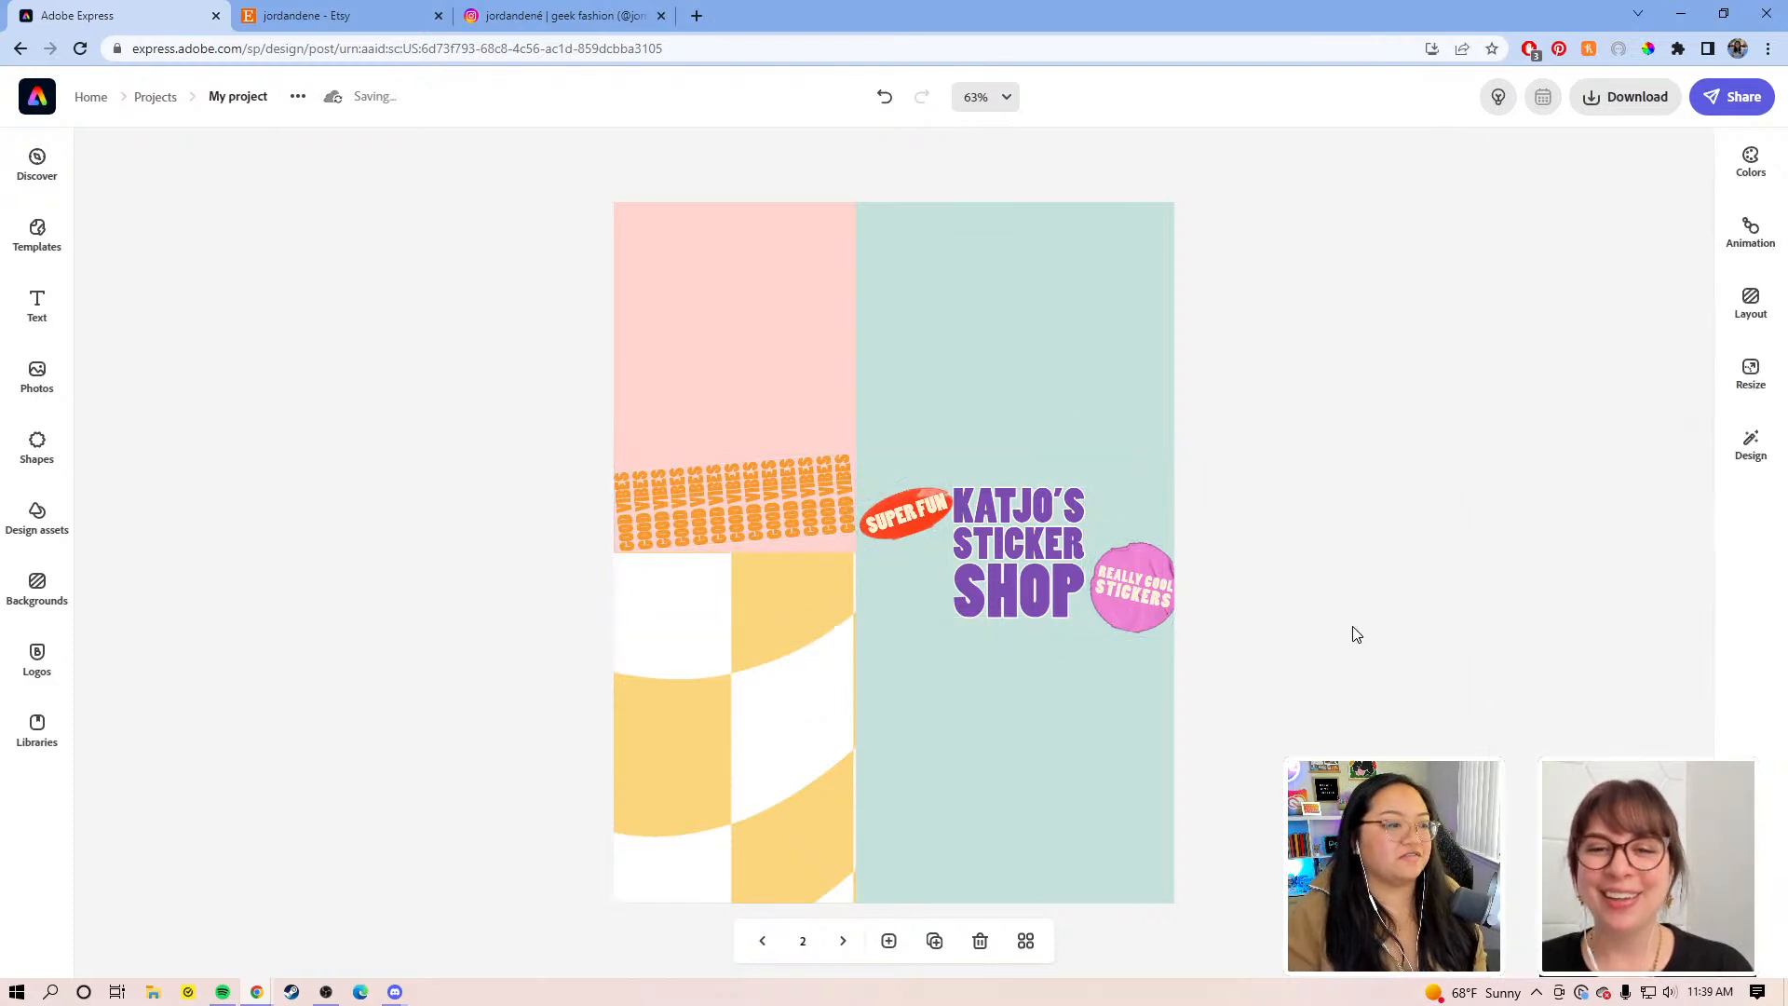
Step: Enlarge the GOOD VIBES text across the top and reposition it
left_click(720, 499)
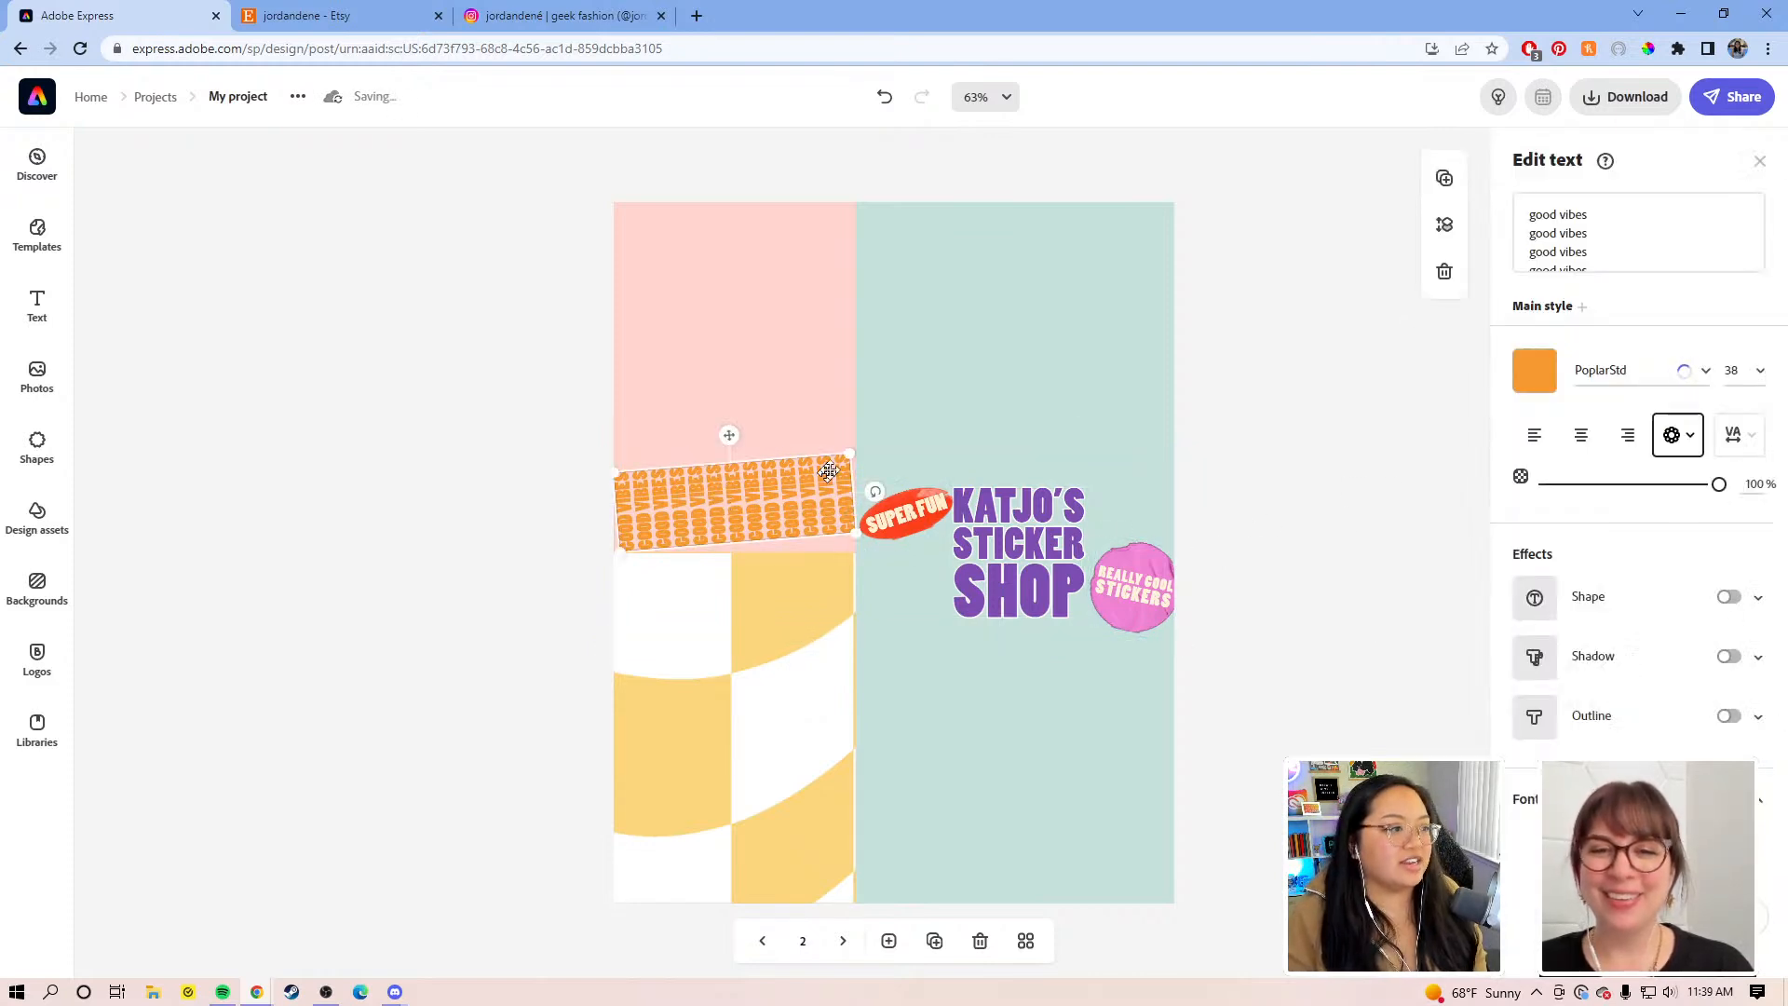
left_click_drag(851, 455, 1353, 190)
left_click_drag(1063, 360, 897, 401)
Step: Tilt GOOD VIBES further up-left, then scale the checker pattern to 6 to fill the yellow panel
left_click_drag(1313, 342, 1281, 220)
left_click_drag(872, 347, 868, 259)
left_click(755, 706)
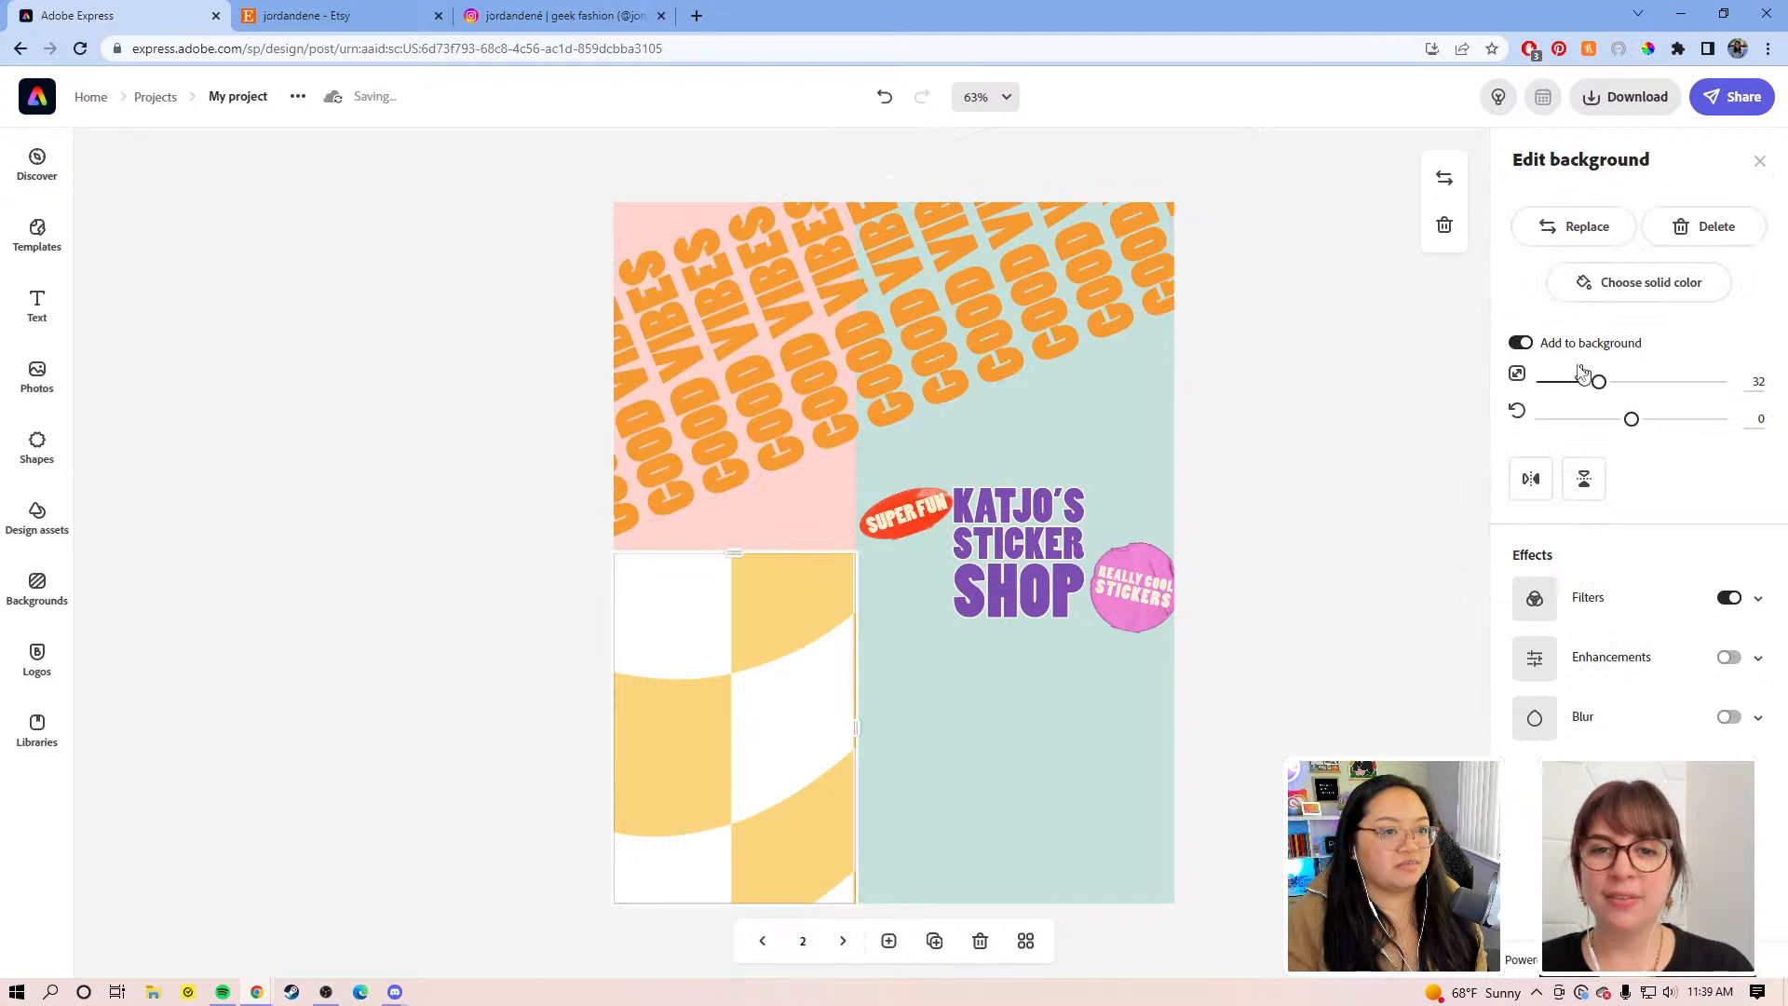
left_click_drag(1598, 384, 1481, 387)
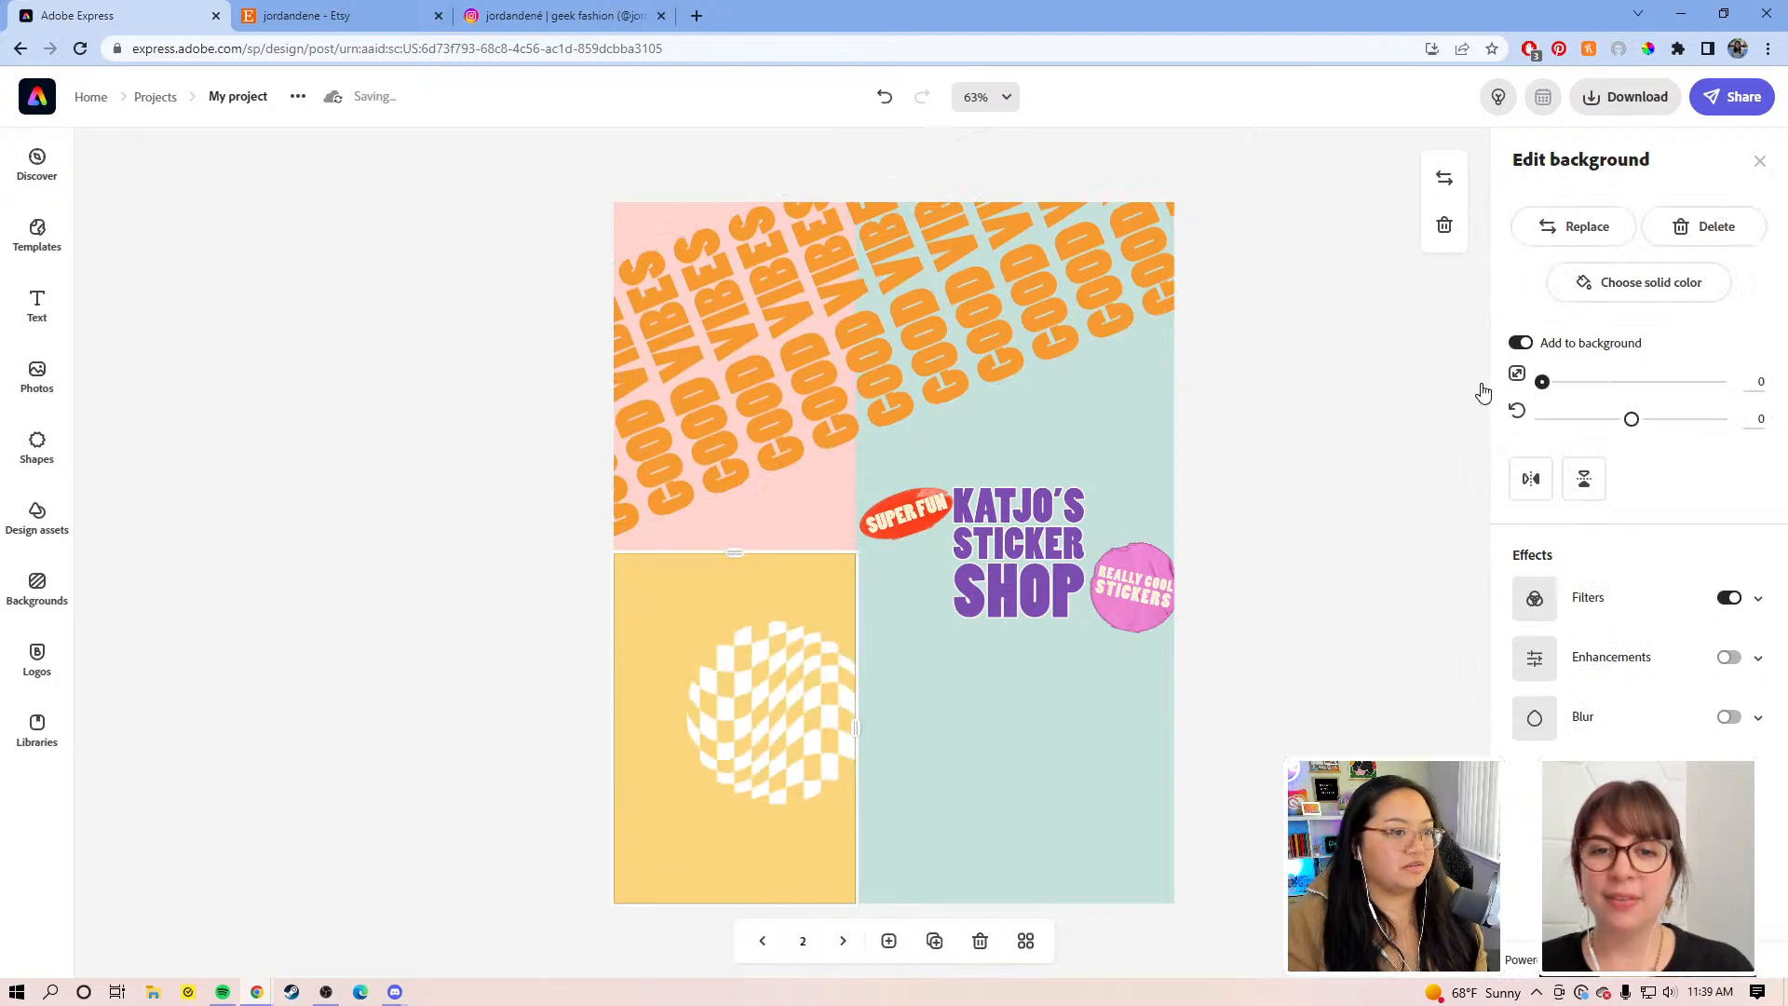
left_click_drag(742, 679, 713, 680)
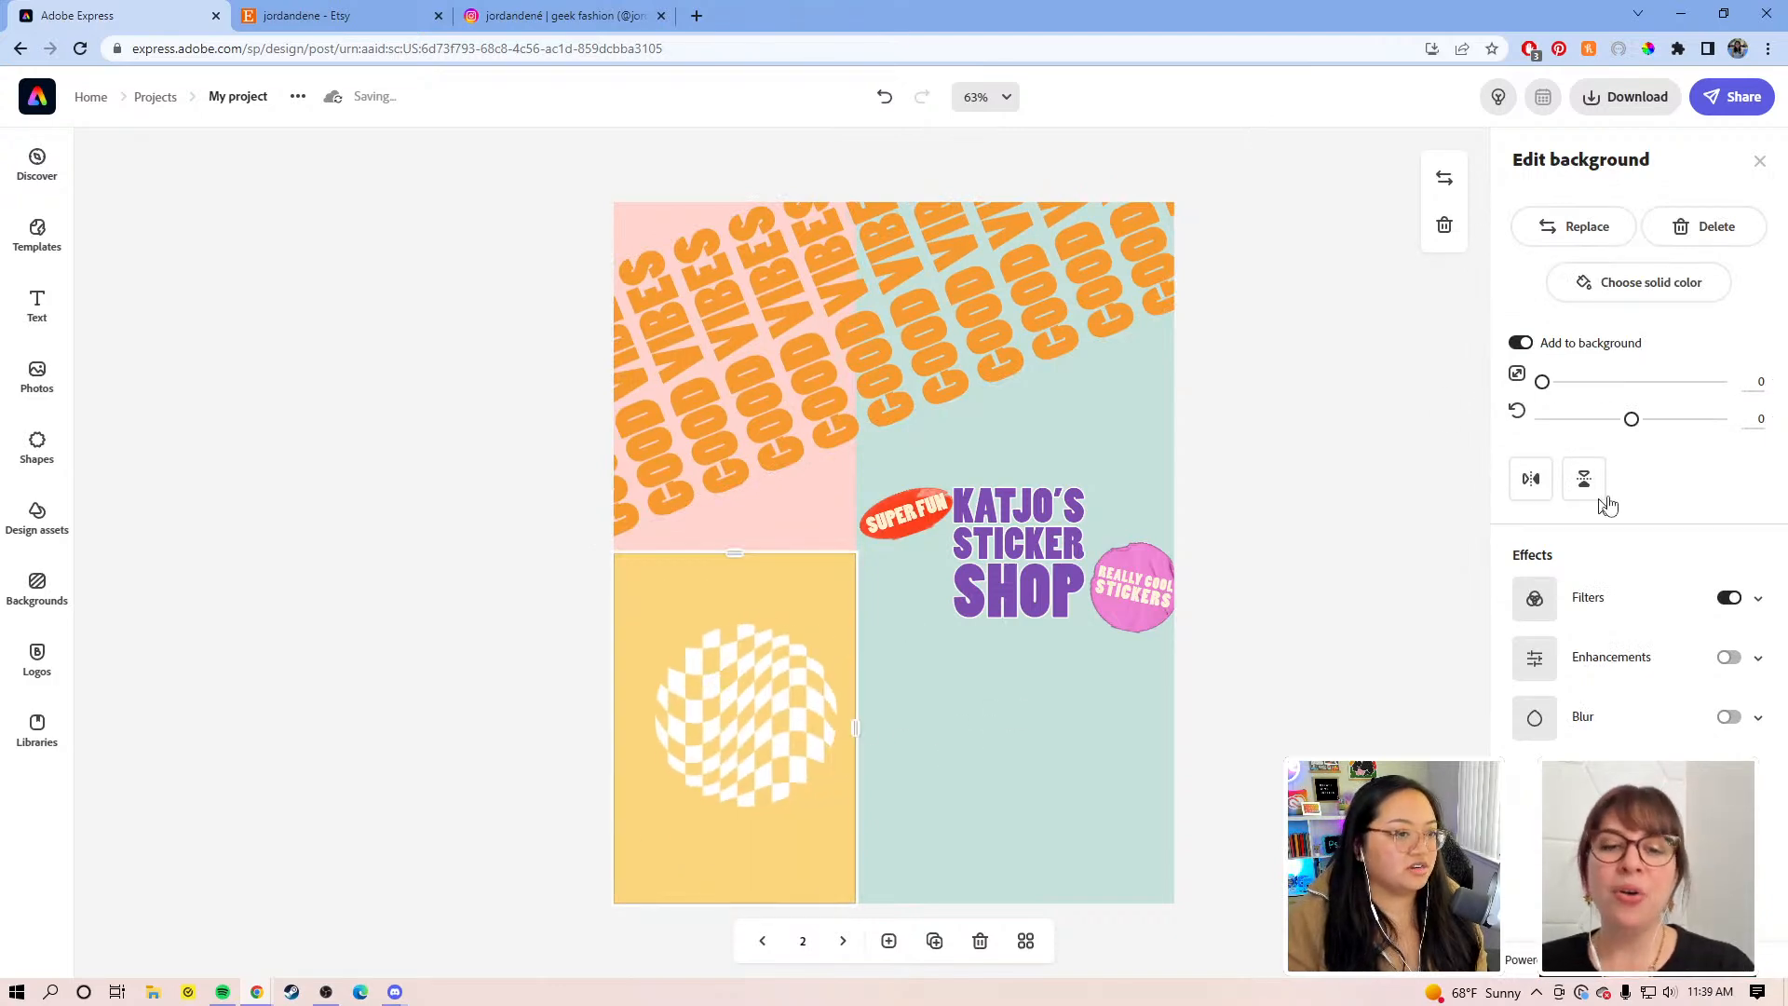
left_click_drag(1541, 383, 1552, 383)
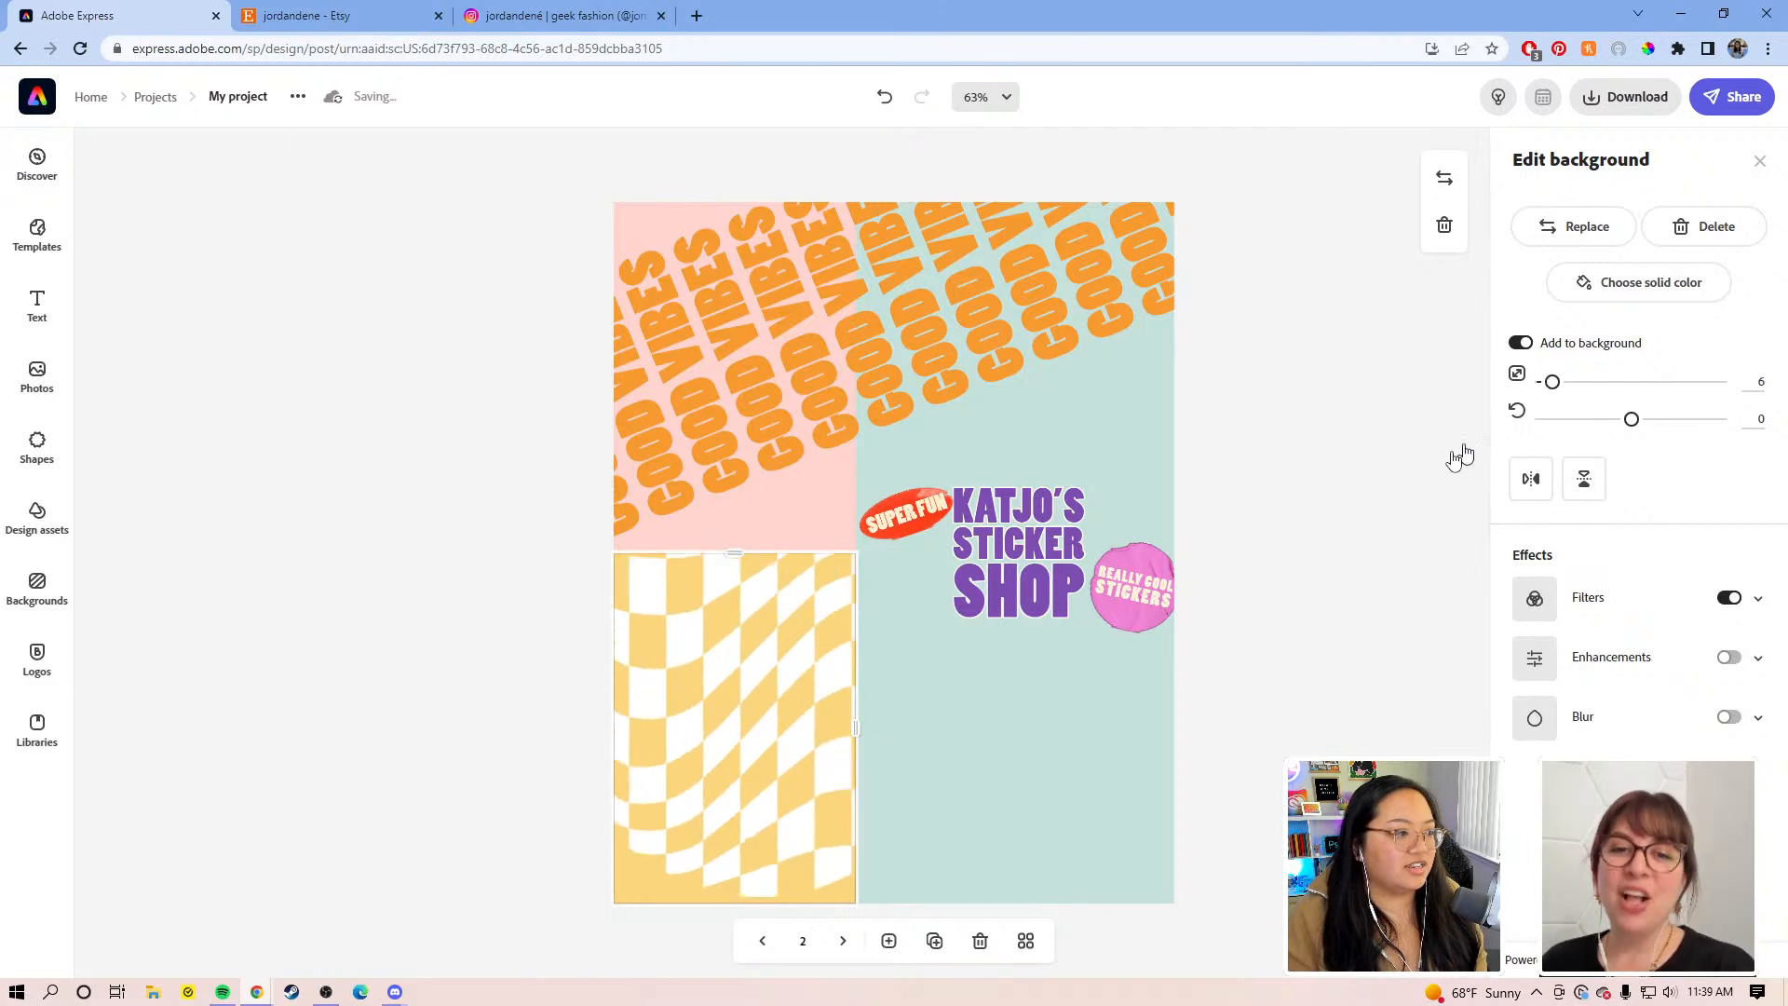
left_click_drag(744, 696, 723, 709)
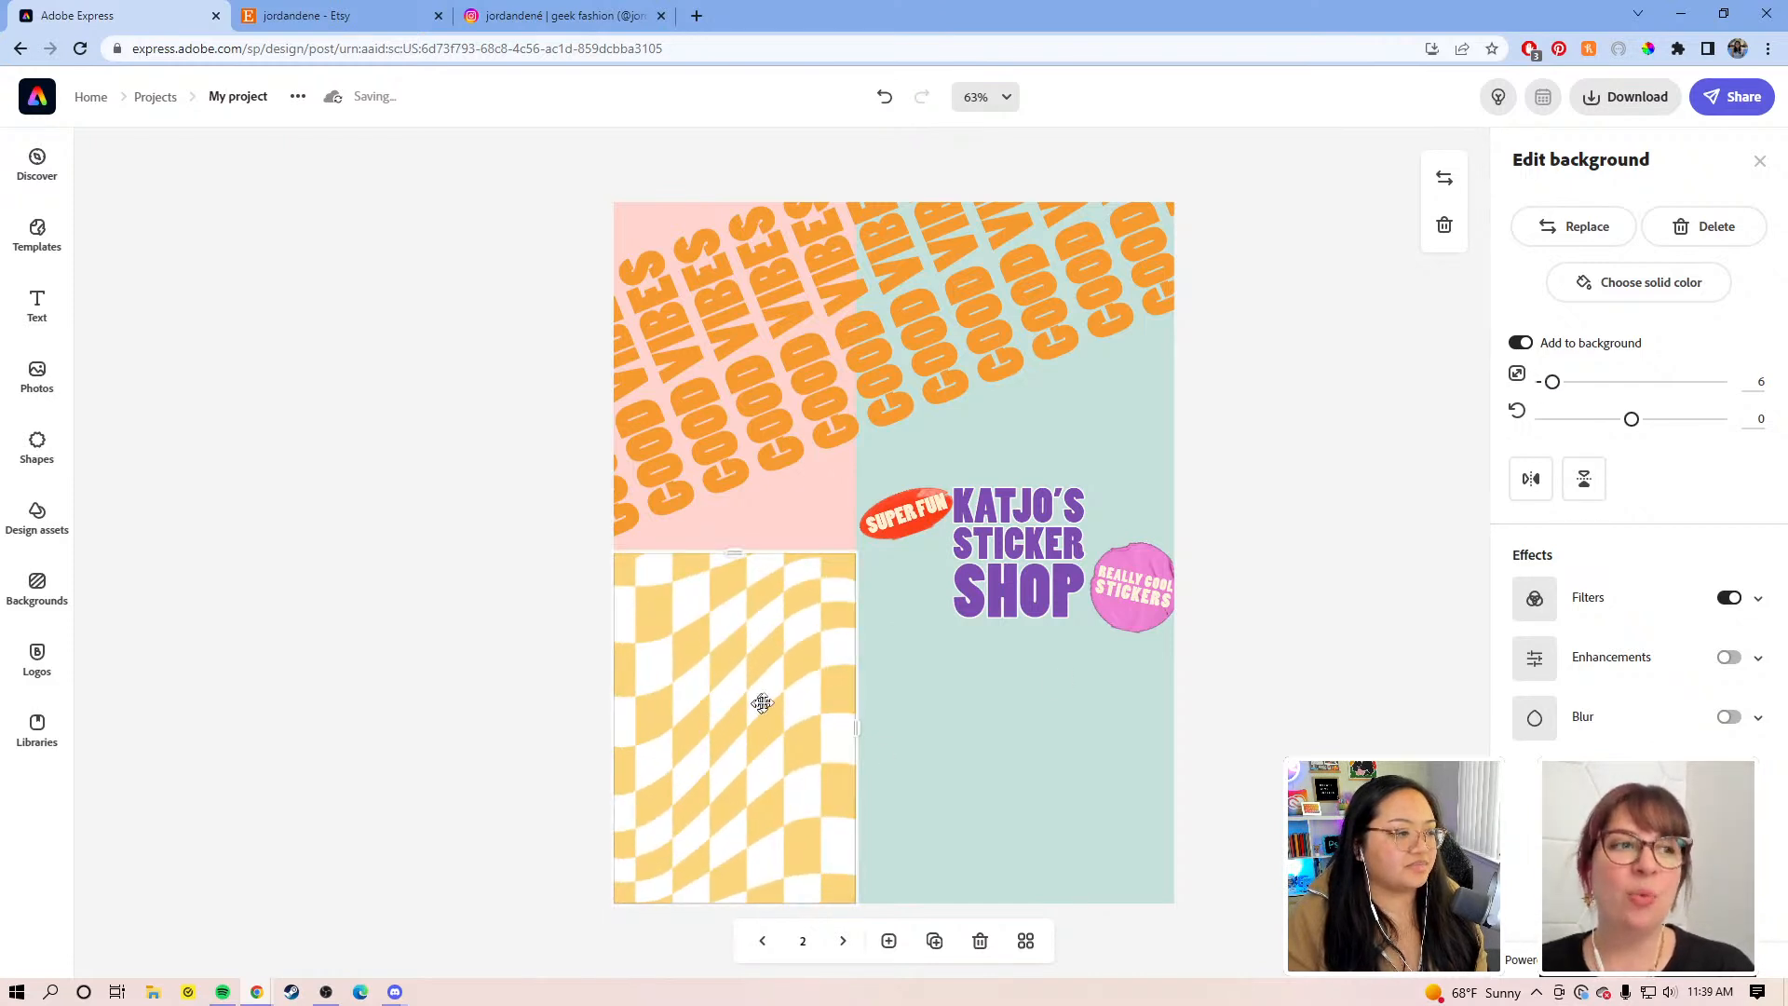
left_click(1293, 502)
left_click(901, 510)
Step: Move GOOD VIBES below the title, and enlarge the SUPER FUN sticker in the top-left
mouse_move(901, 507)
left_mouse_down()
mouse_move(790, 427)
mouse_move(900, 485)
left_mouse_up()
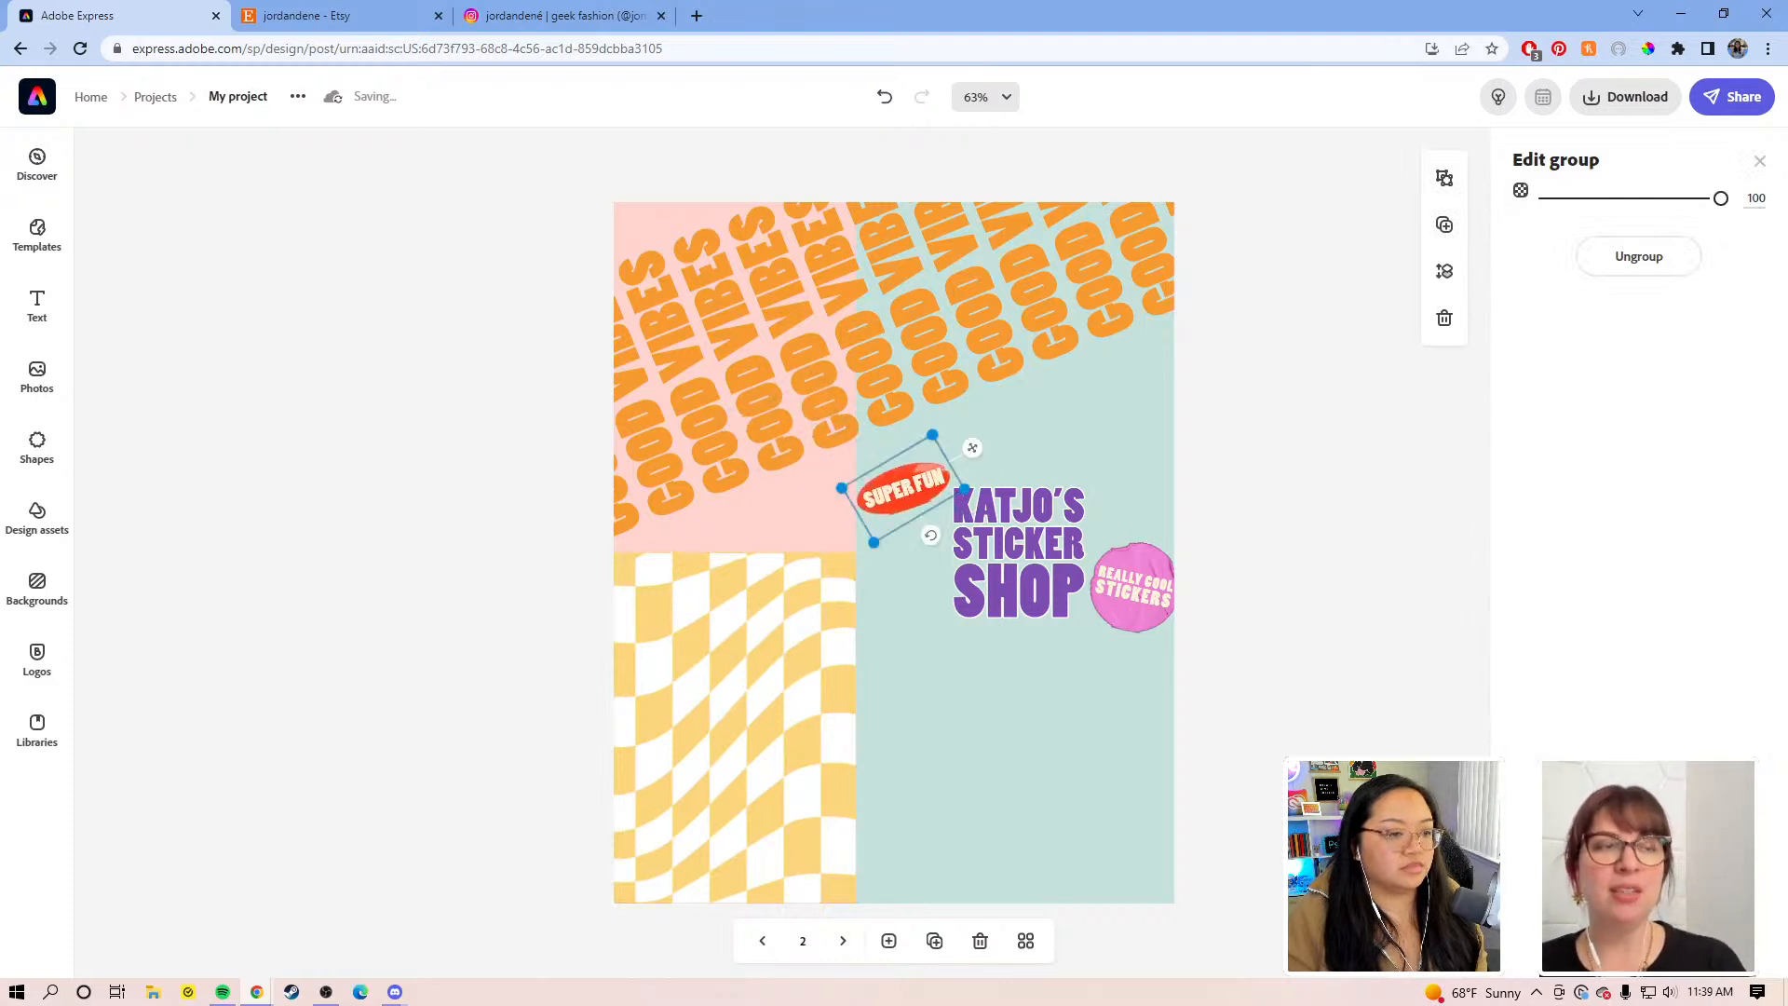
mouse_move(1434, 714)
left_click_drag(1415, 584, 1434, 727)
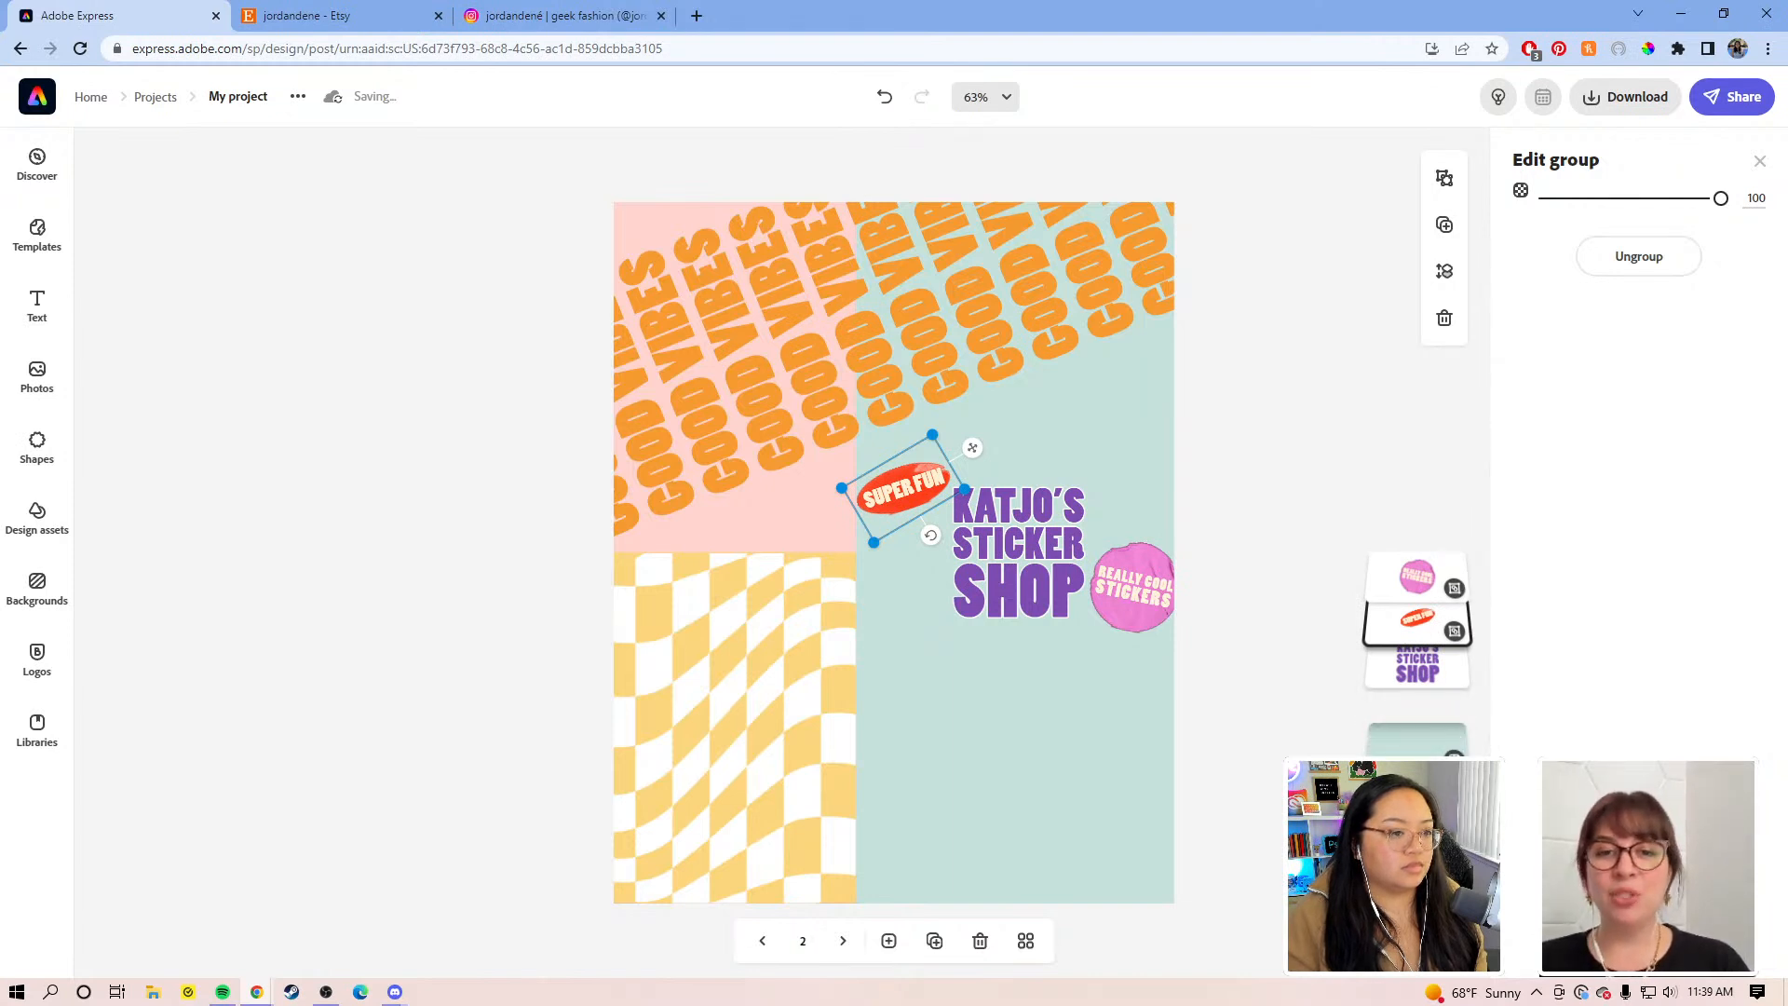
left_click(898, 497)
left_click_drag(898, 496, 741, 460)
left_click_drag(777, 392, 875, 236)
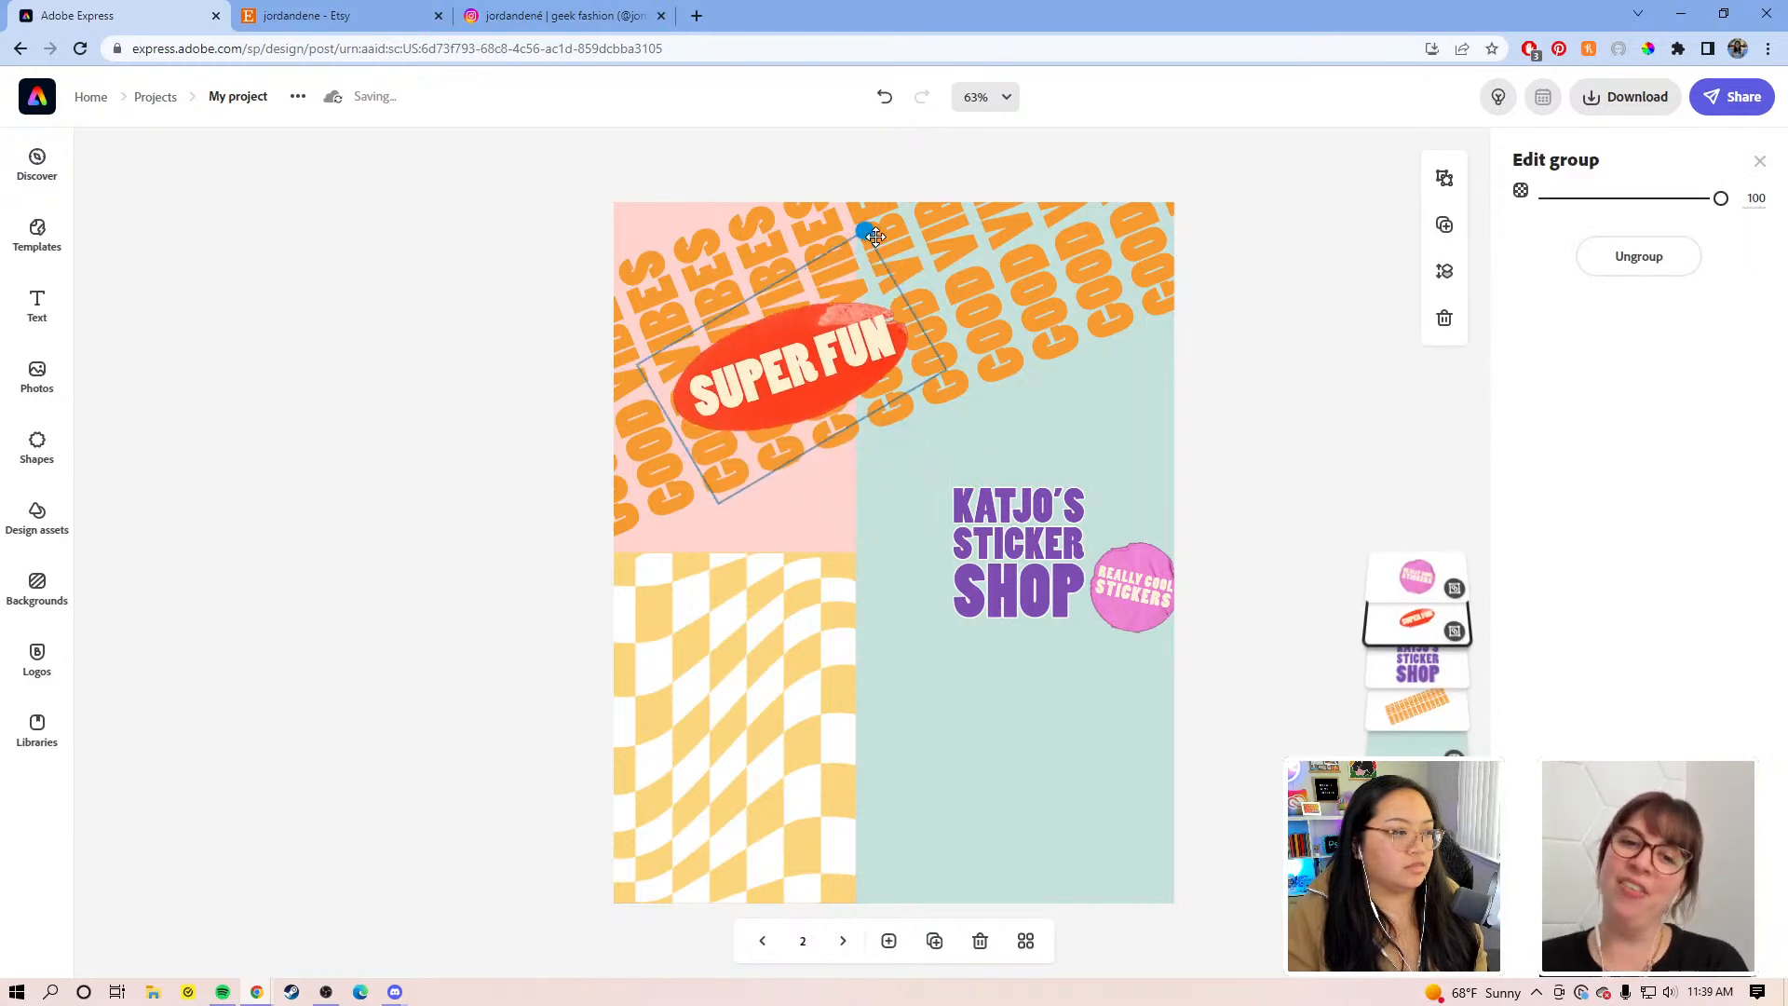
left_click_drag(846, 363, 834, 312)
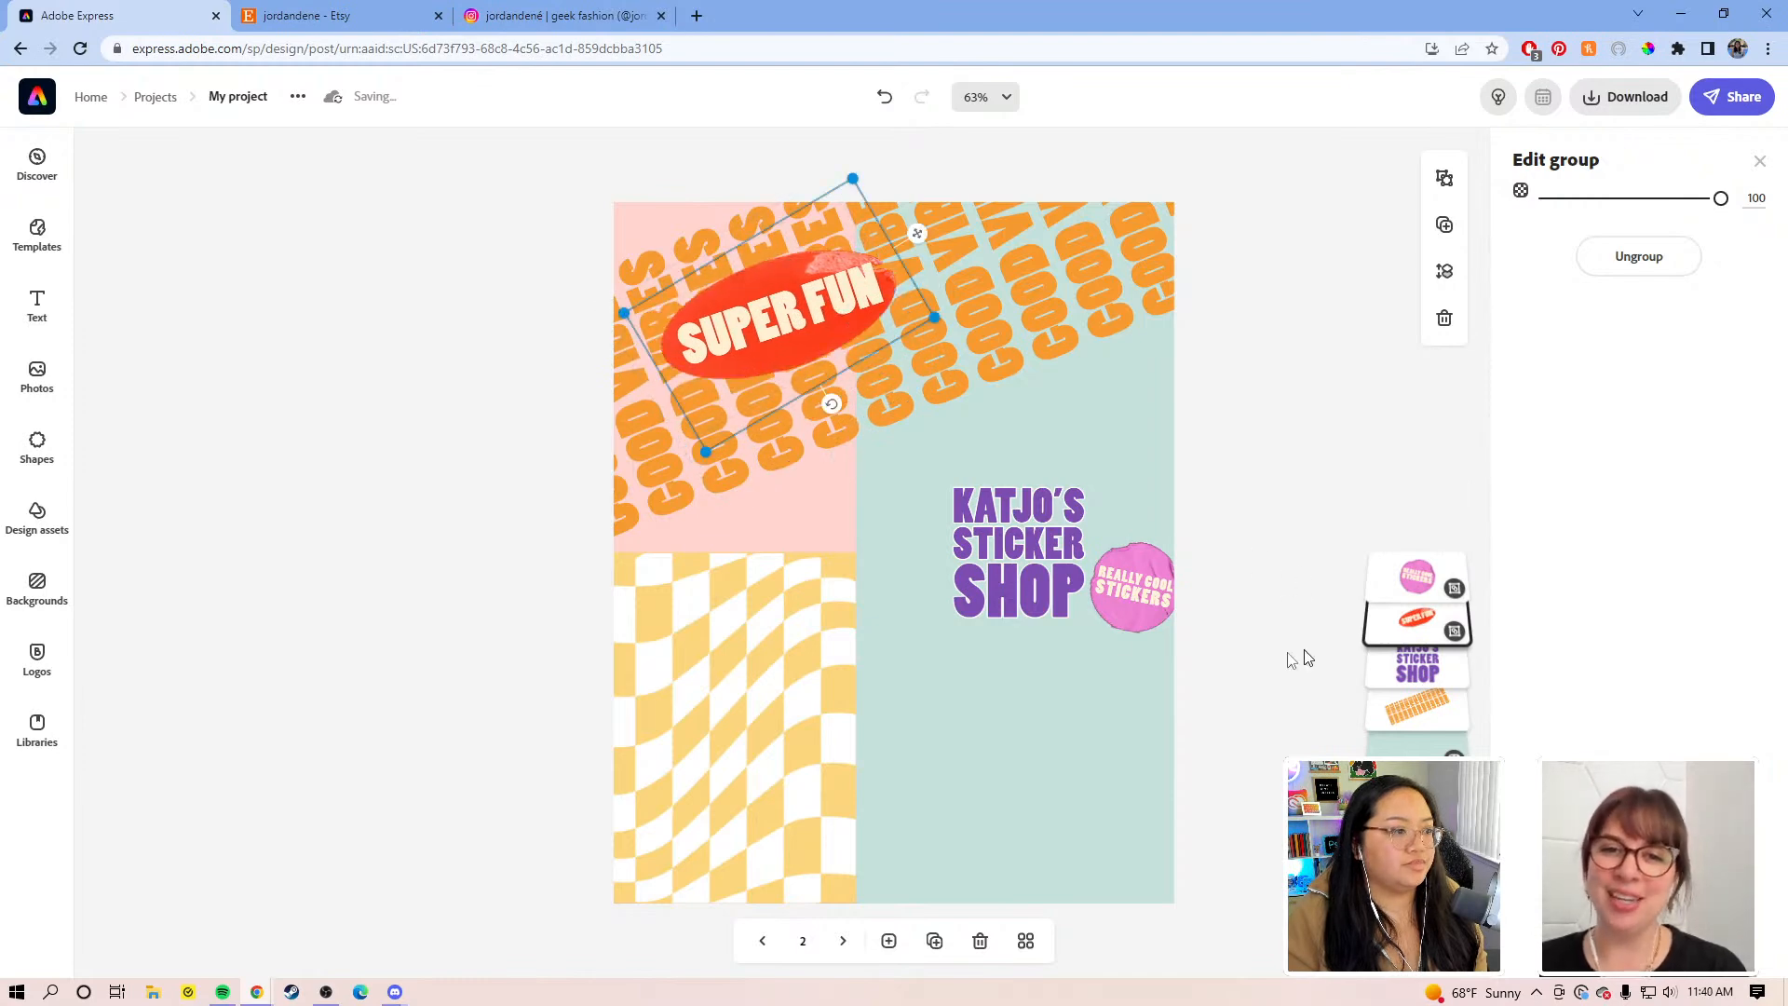
Step: Enlarge the KATJO'S STICKER SHOP title and centre it on the pink area
left_click_drag(1047, 535, 797, 486)
left_click_drag(1053, 773, 1031, 732)
left_click_drag(857, 572, 878, 563)
Step: Tuck the pink REALLY COOL STICKERS badge into the poster's lower-right corner
left_click_drag(1139, 590, 996, 681)
mouse_move(1093, 768)
left_mouse_down()
mouse_move(1099, 812)
mouse_move(1122, 785)
mouse_move(1107, 780)
left_mouse_up()
left_click(1220, 606)
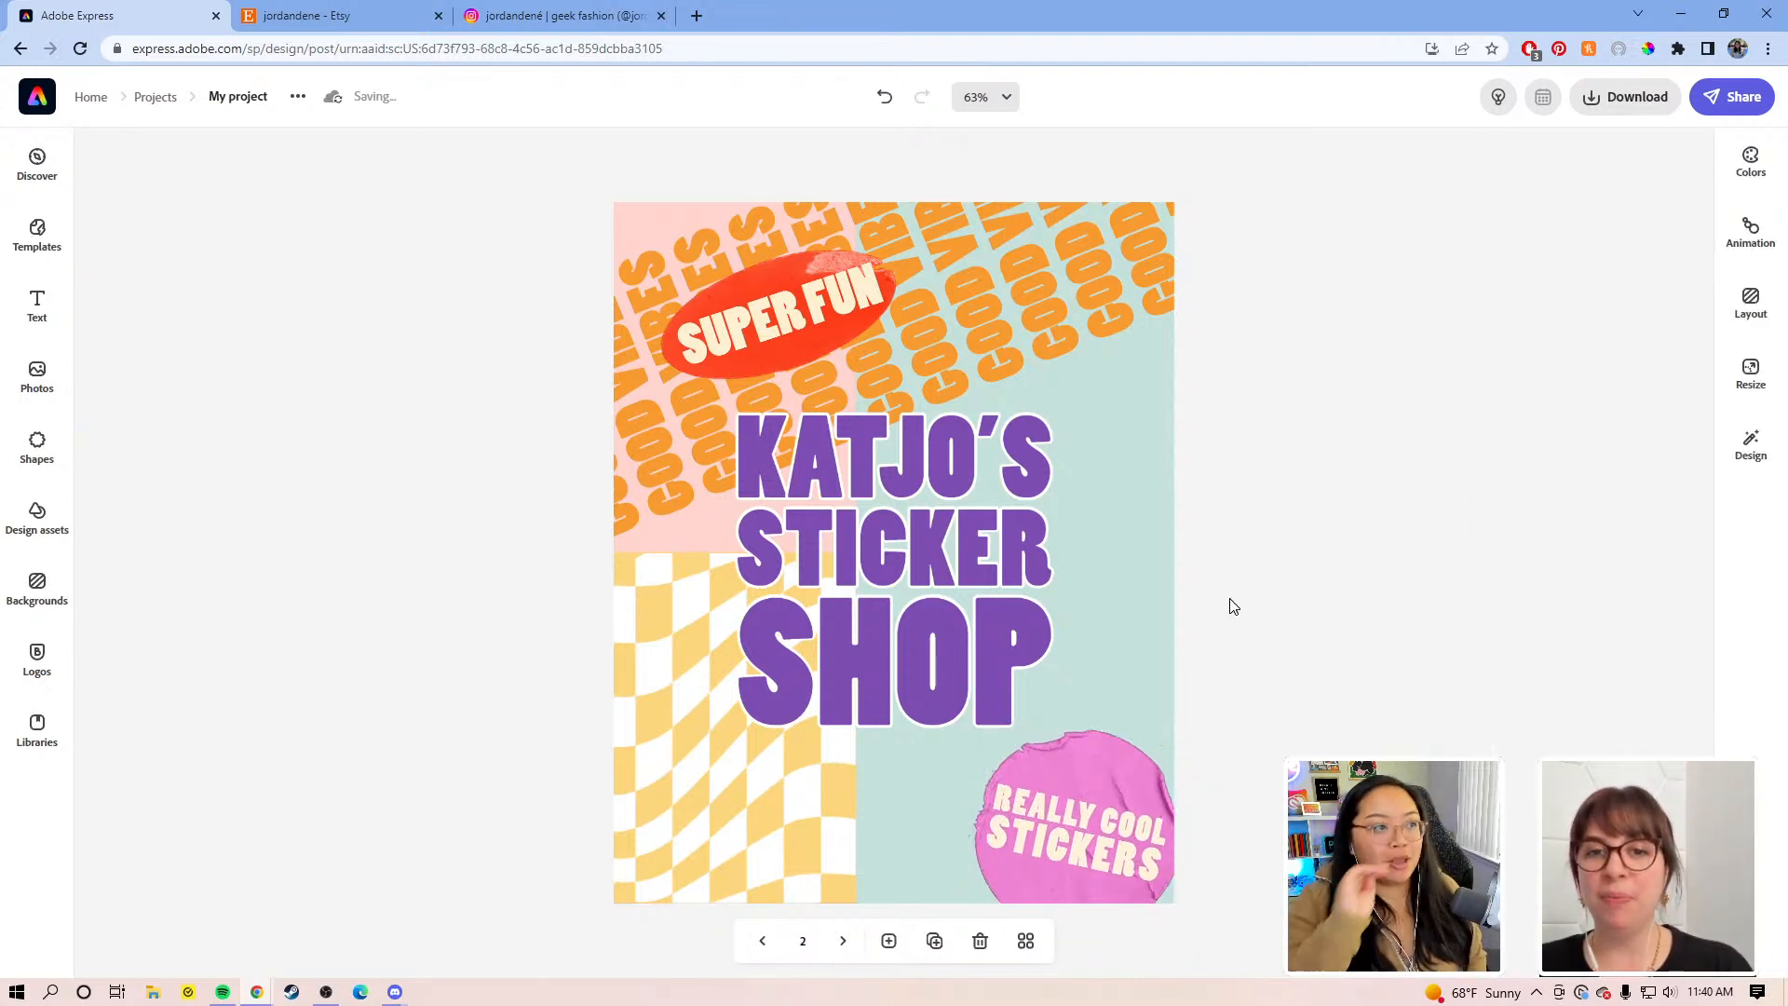
left_click(810, 354)
Step: Replace the red sticker's 'Super fun' wording with 'COMING SOON'
left_click_drag(793, 315, 749, 296)
left_click(749, 296)
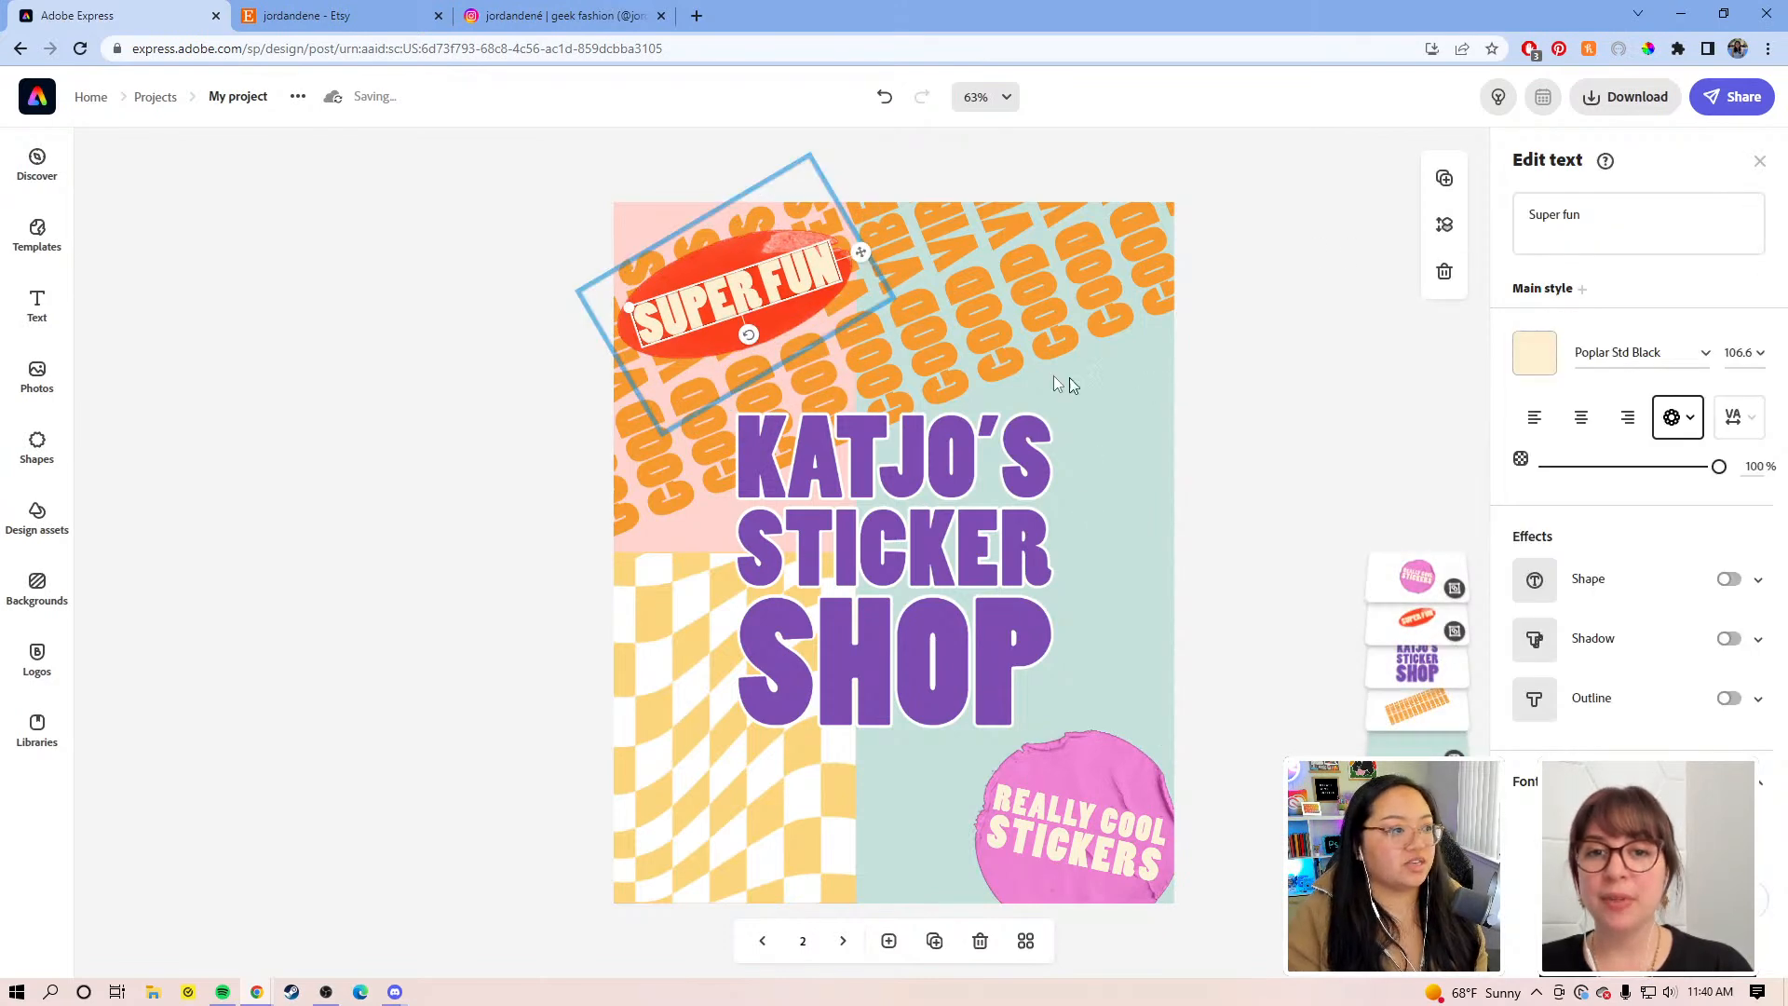
left_click(1164, 402)
left_click(723, 288)
left_click(726, 292)
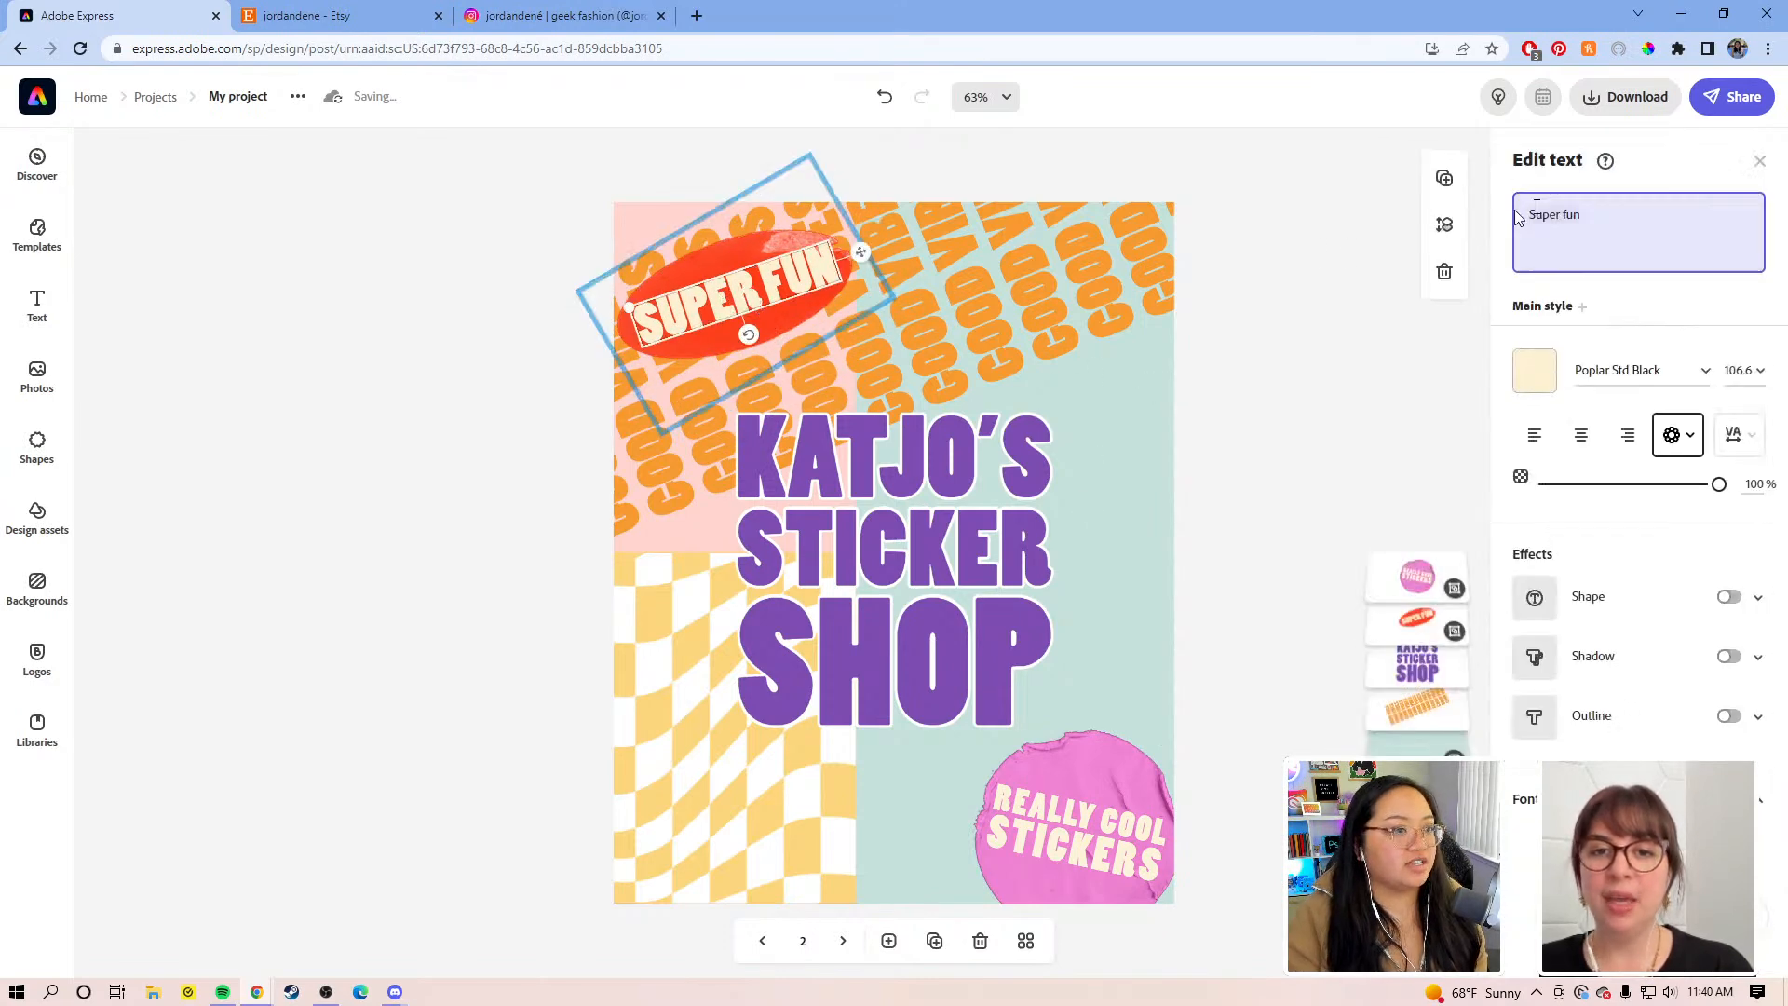
left_click_drag(1582, 216, 1528, 215)
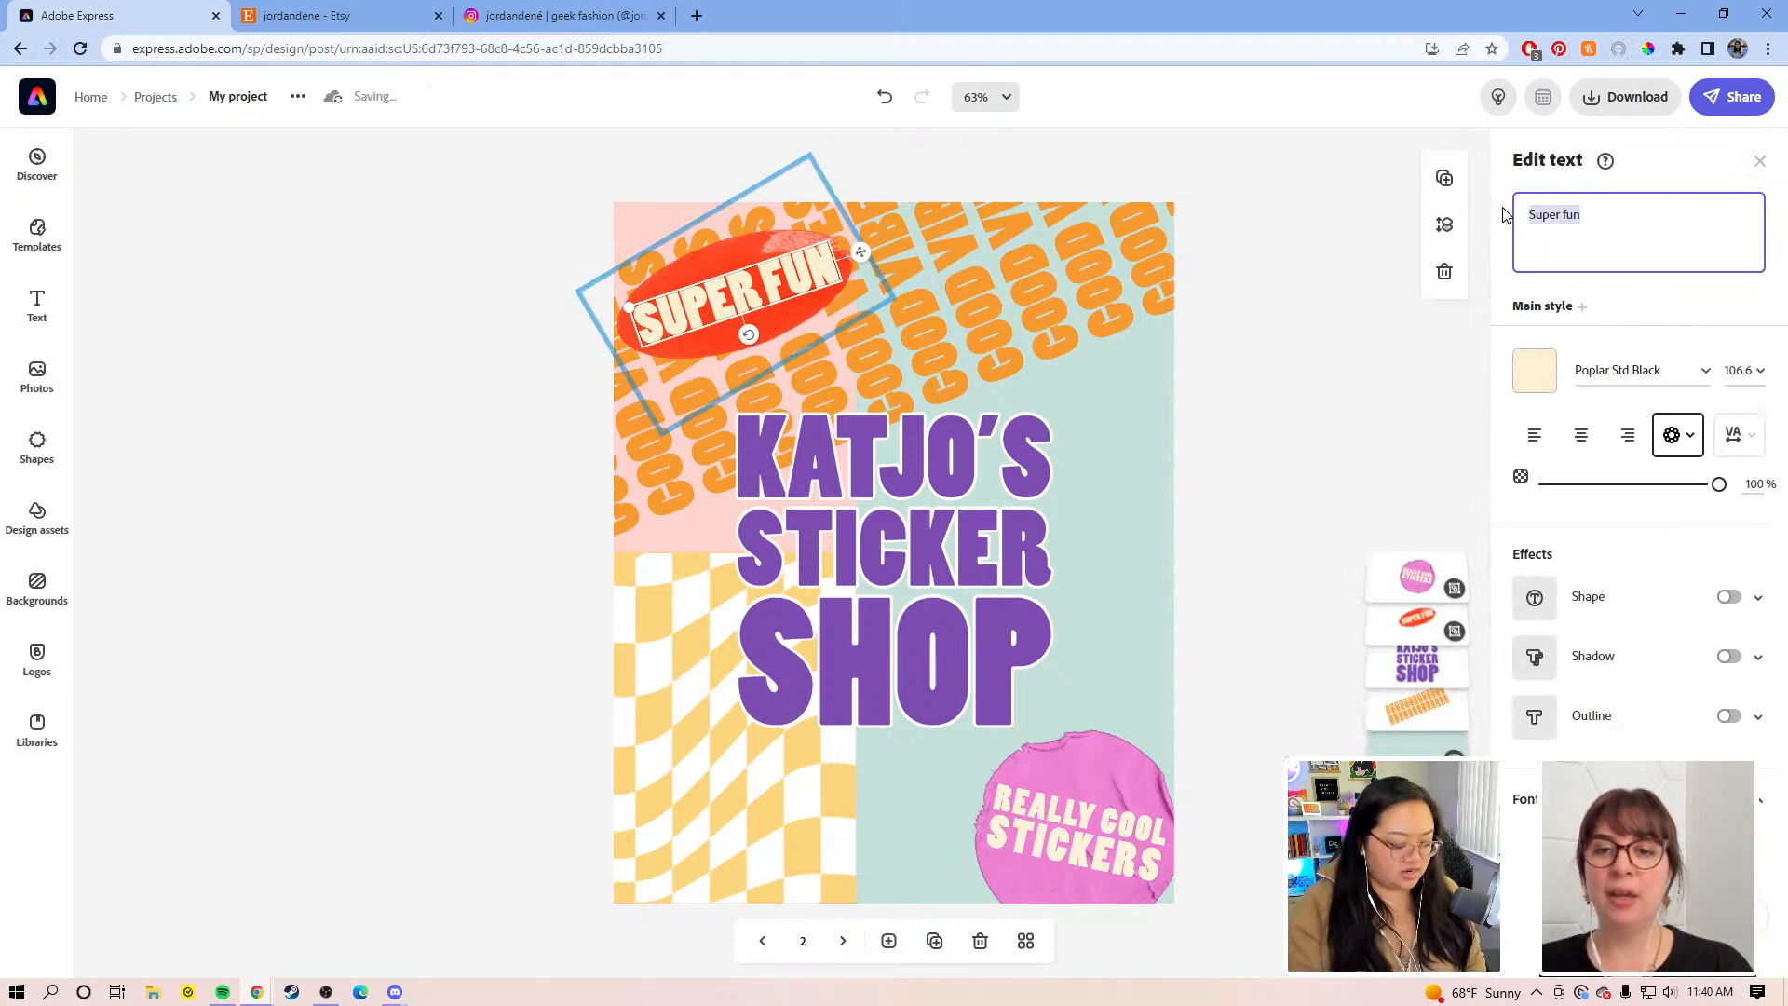
type("COMING SOON")
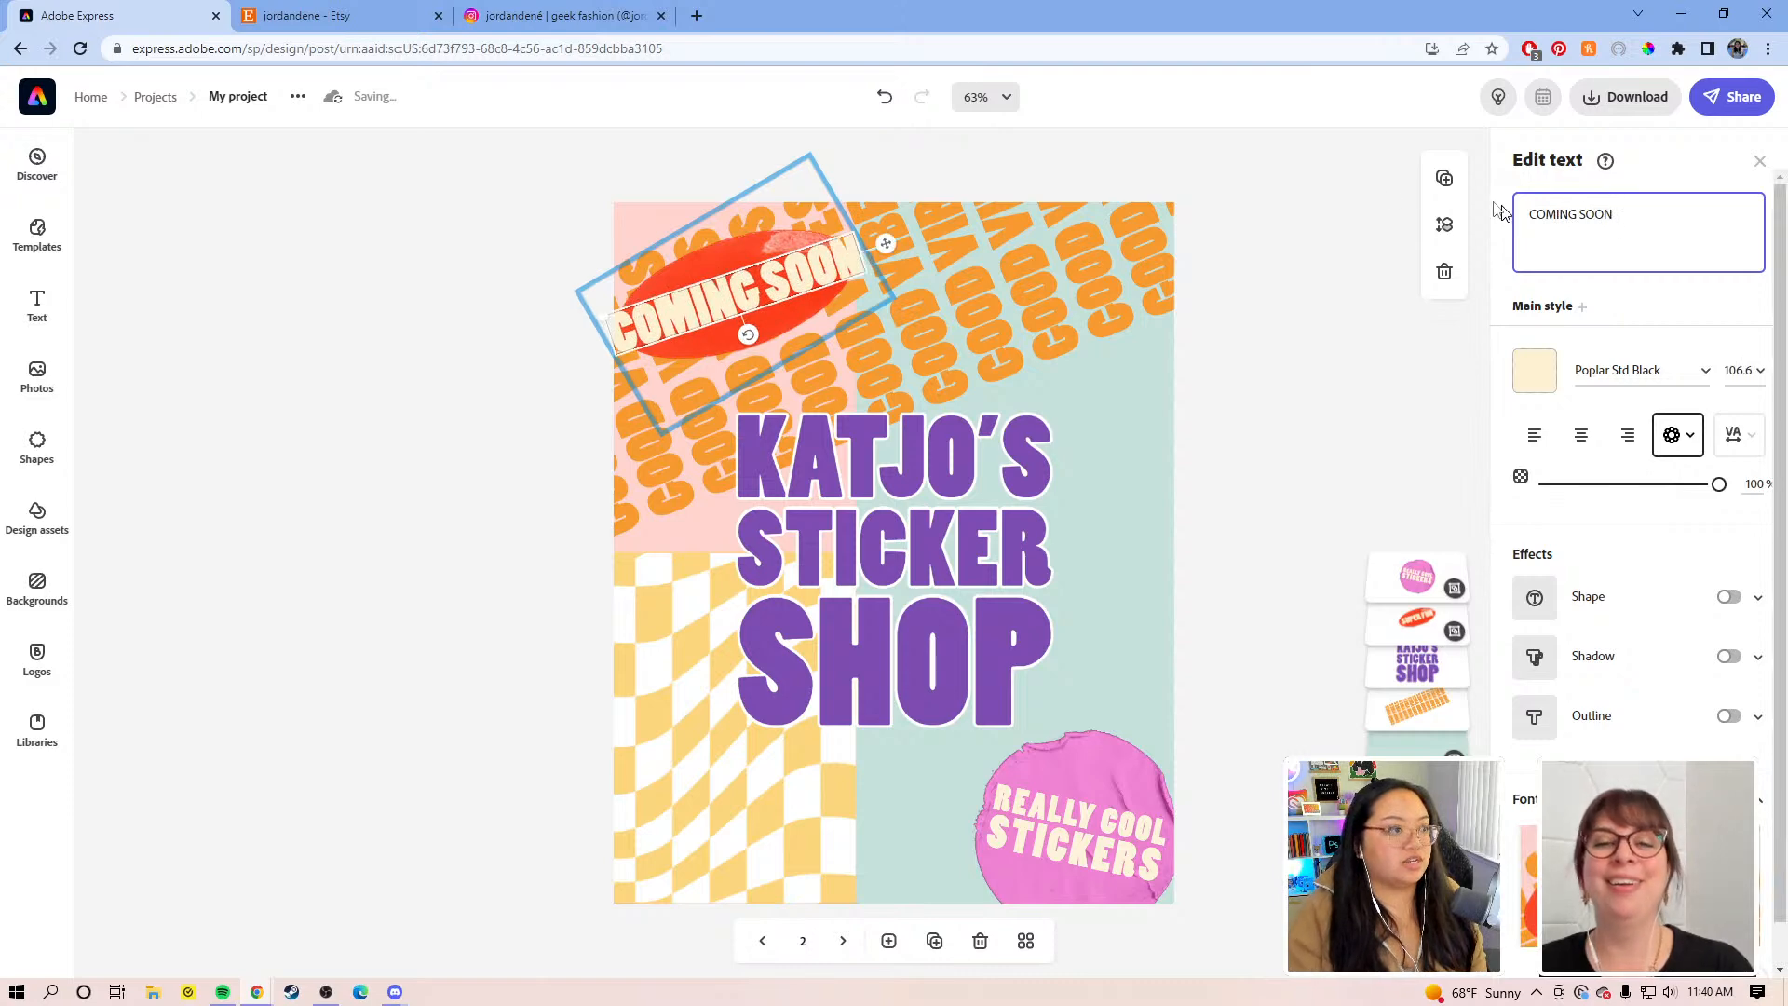
left_click(1295, 264)
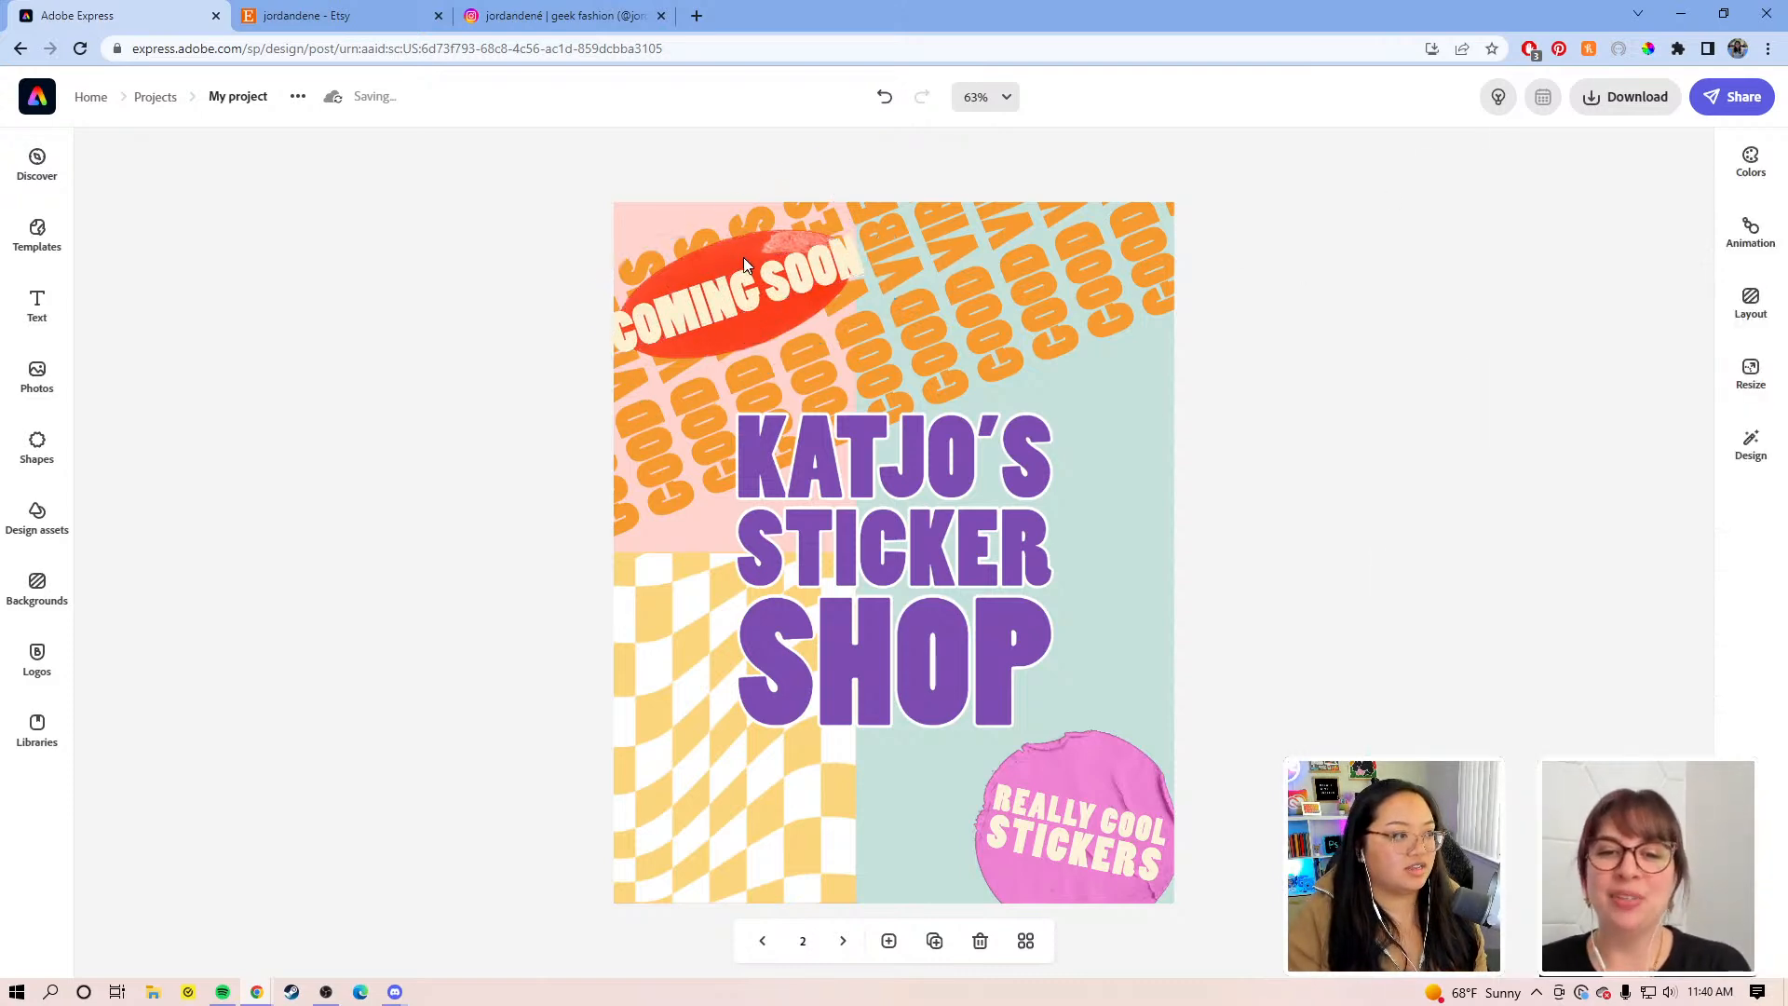
Step: Shift the COMING SOON sticker right and shrink its text to fit the red blob
left_click(743, 265)
left_click_drag(899, 298, 931, 309)
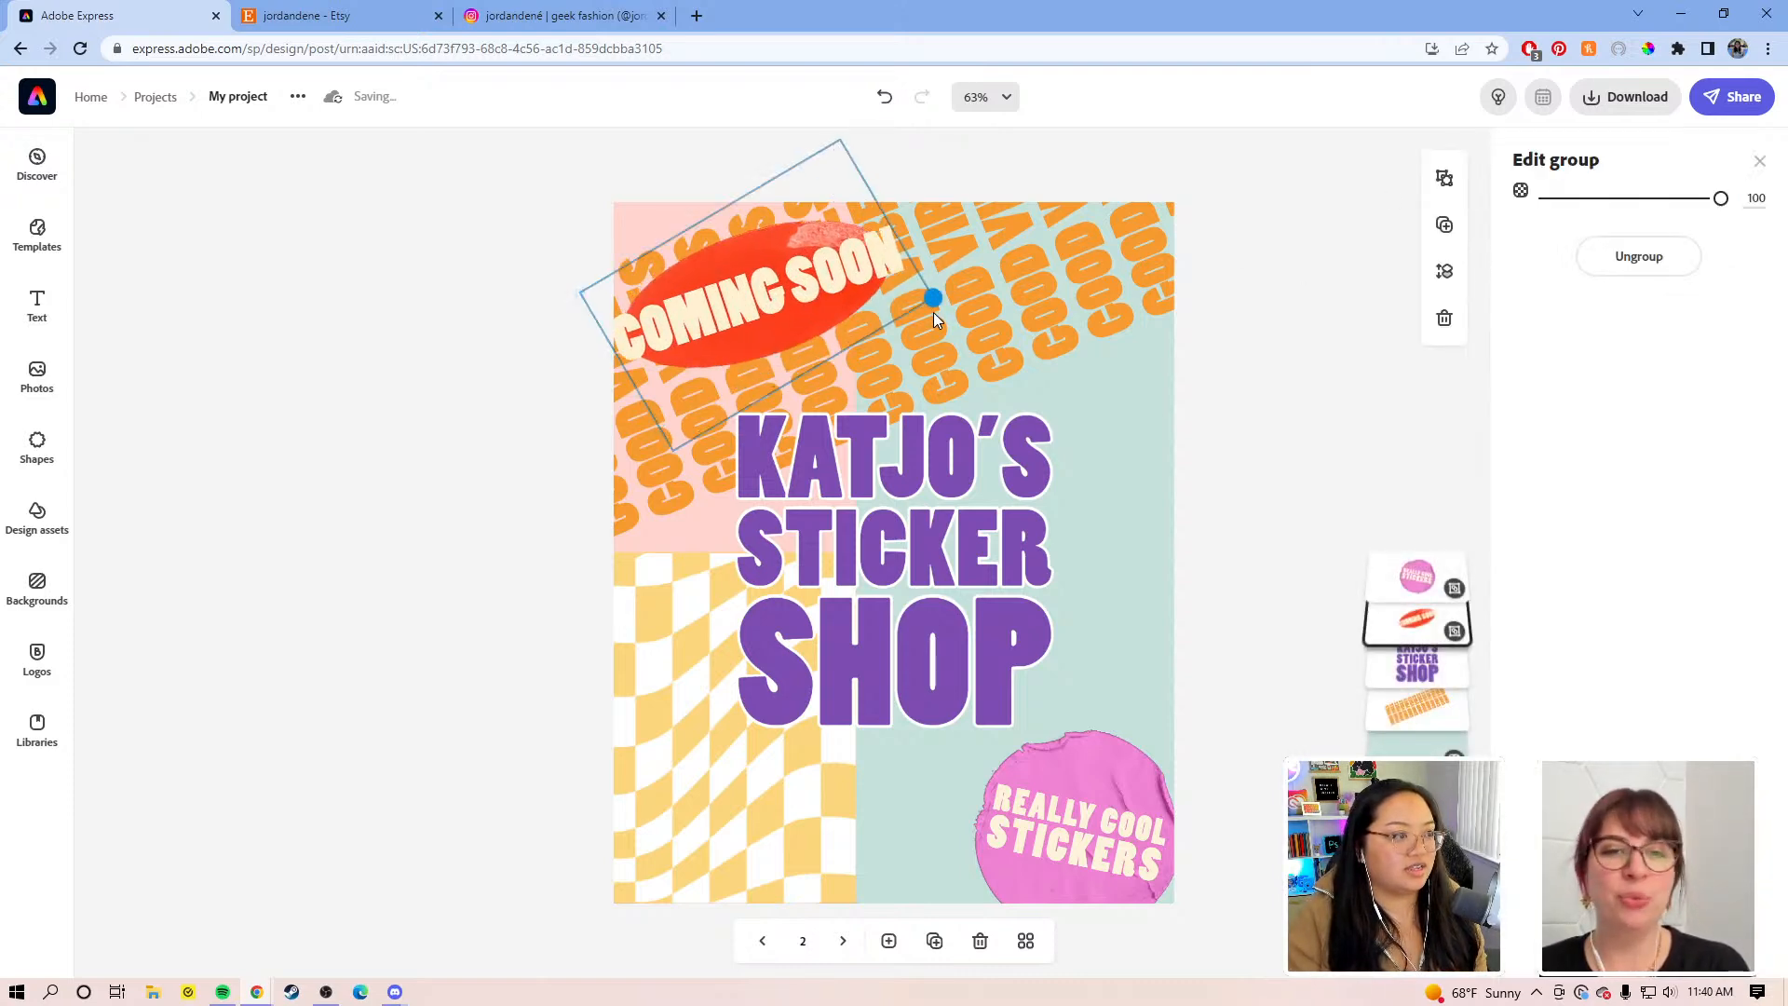
left_click(880, 268)
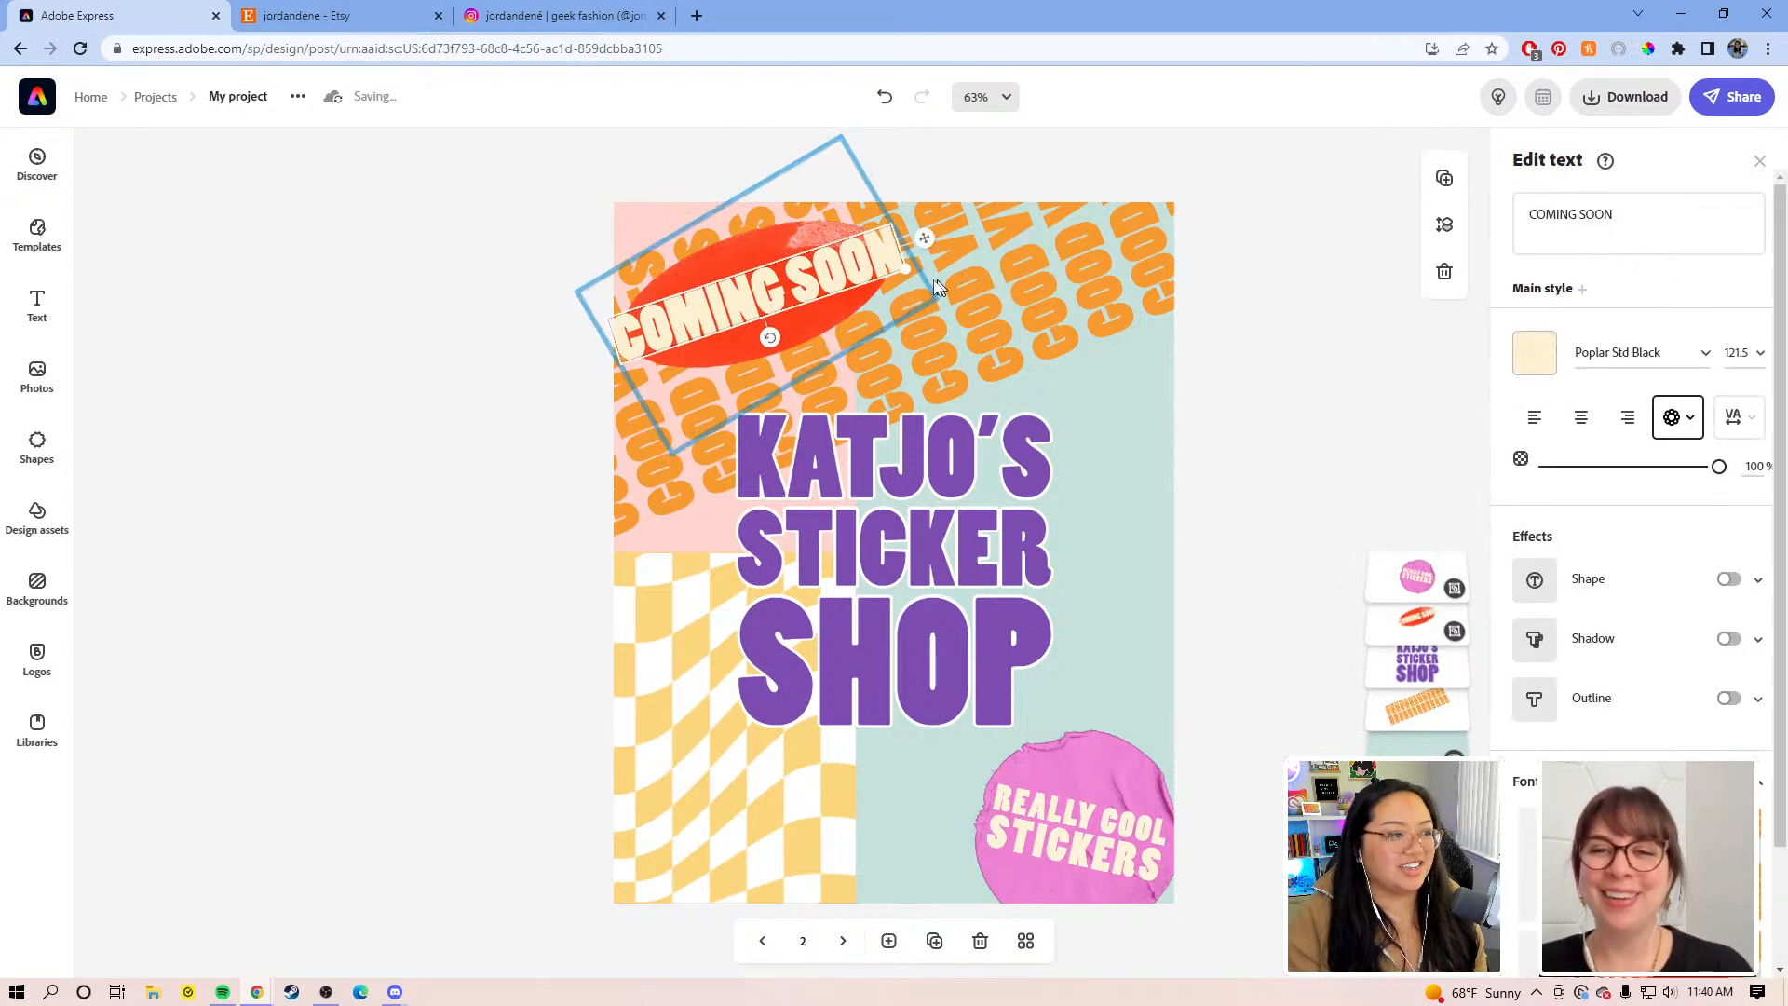
left_click_drag(904, 267, 793, 282)
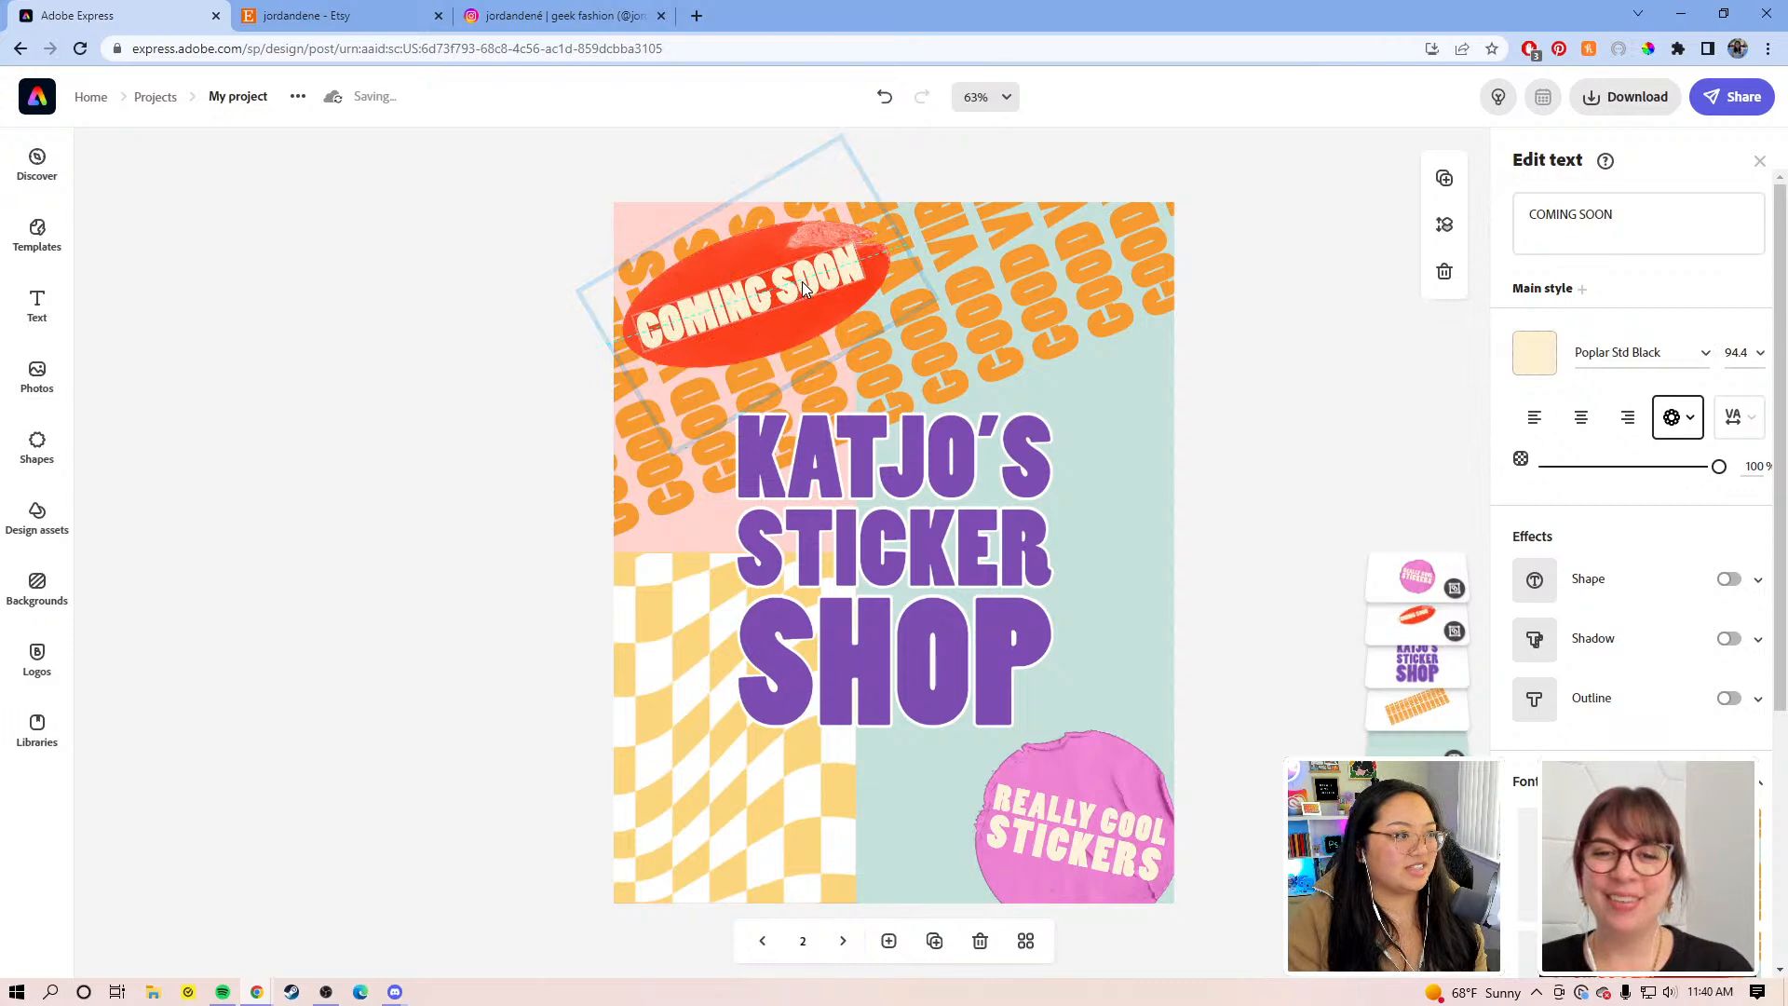
left_click(810, 322)
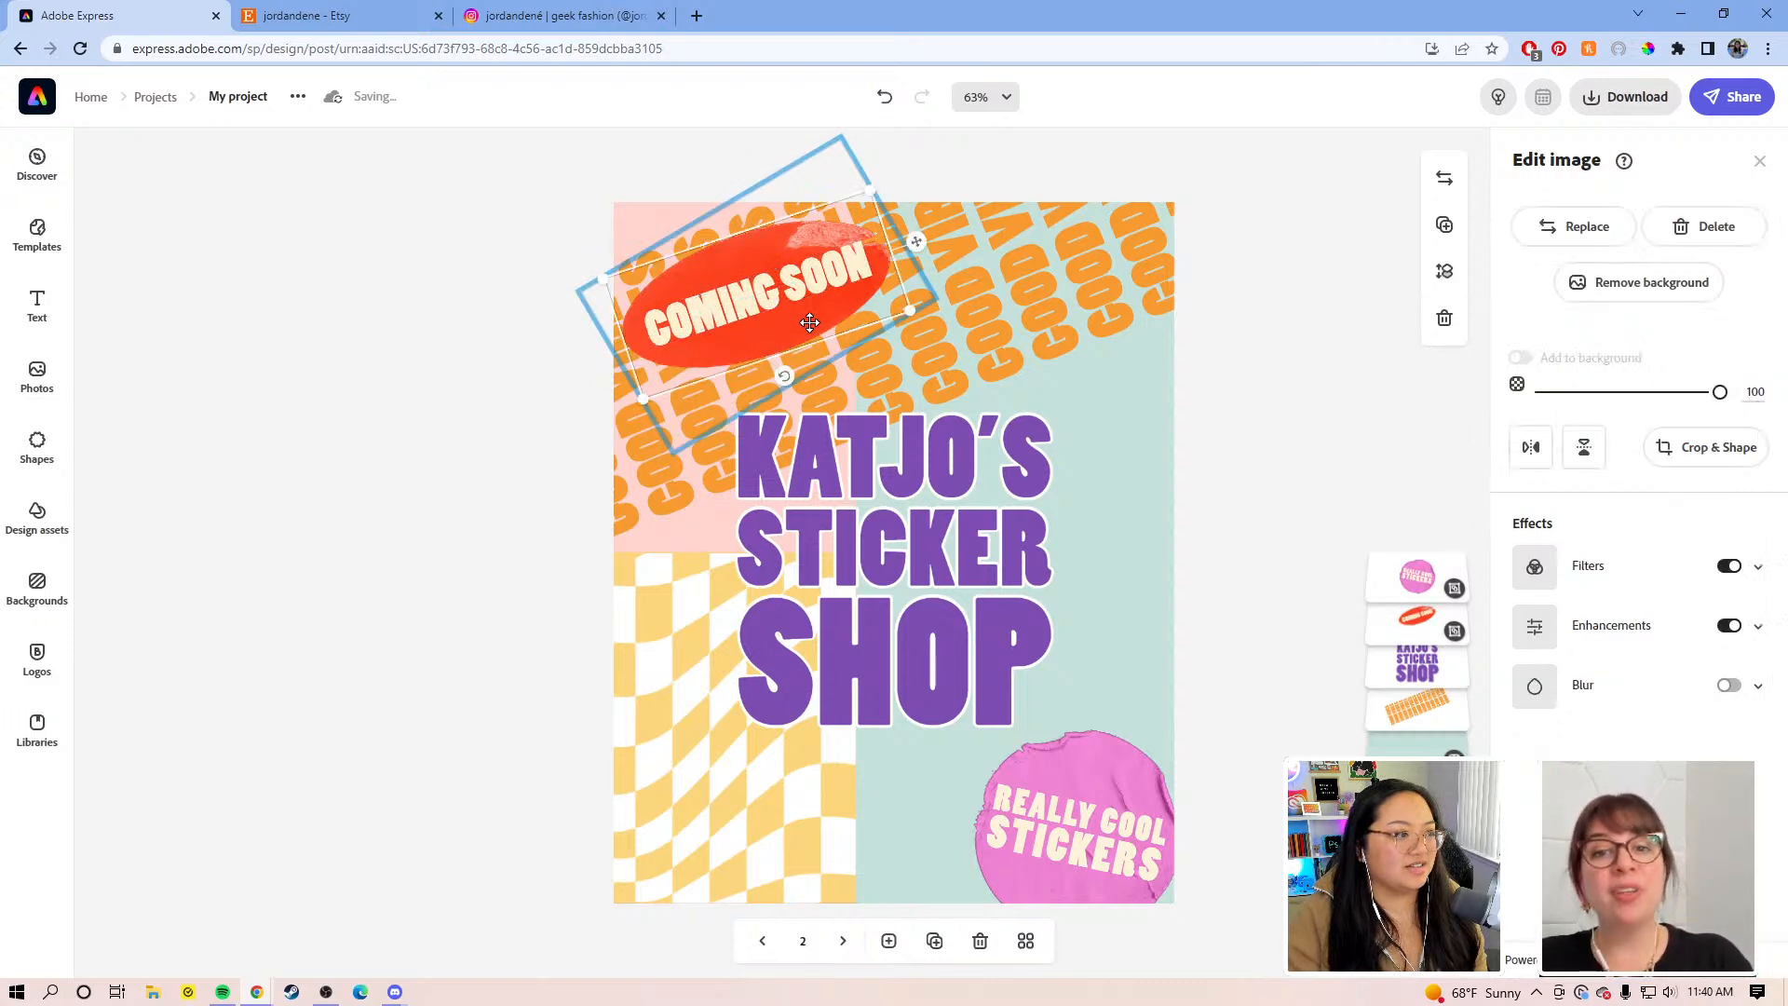
left_click(804, 294)
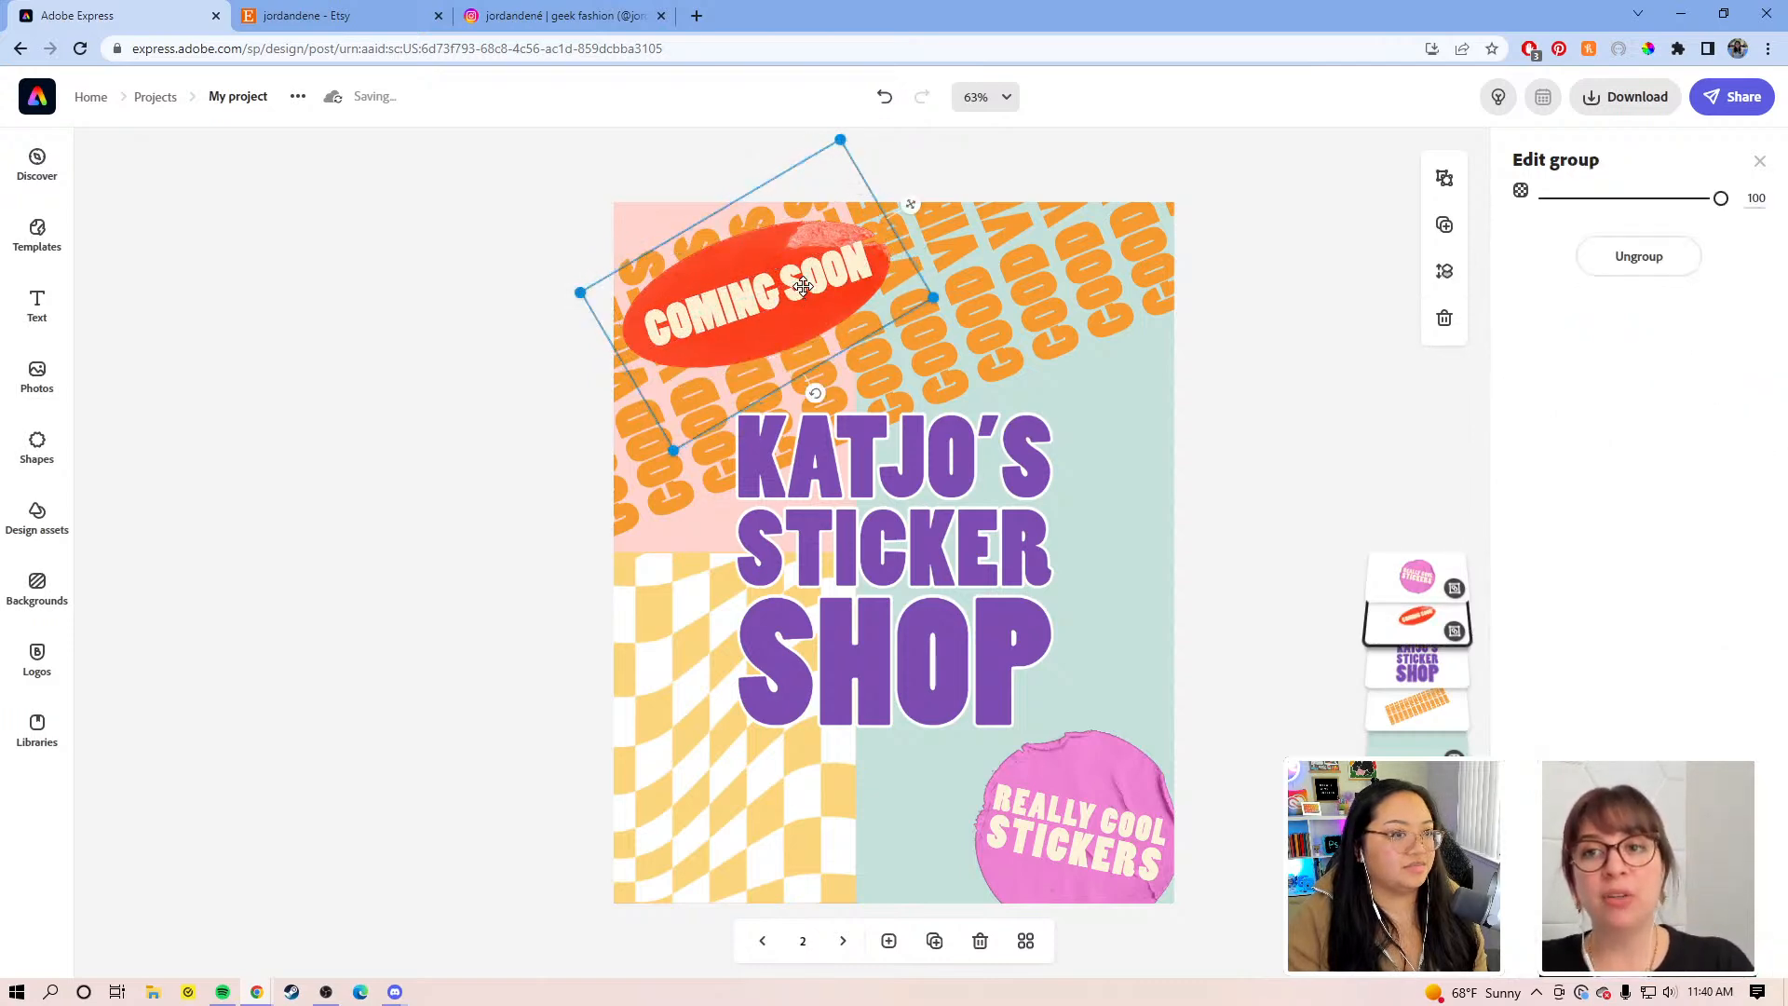
Step: Retype the final 'OON' letters and fine-tune the COMING SOON sticker's size and position
left_click(802, 285)
key("BackSpace")
key("BackSpace")
key("BackSpace")
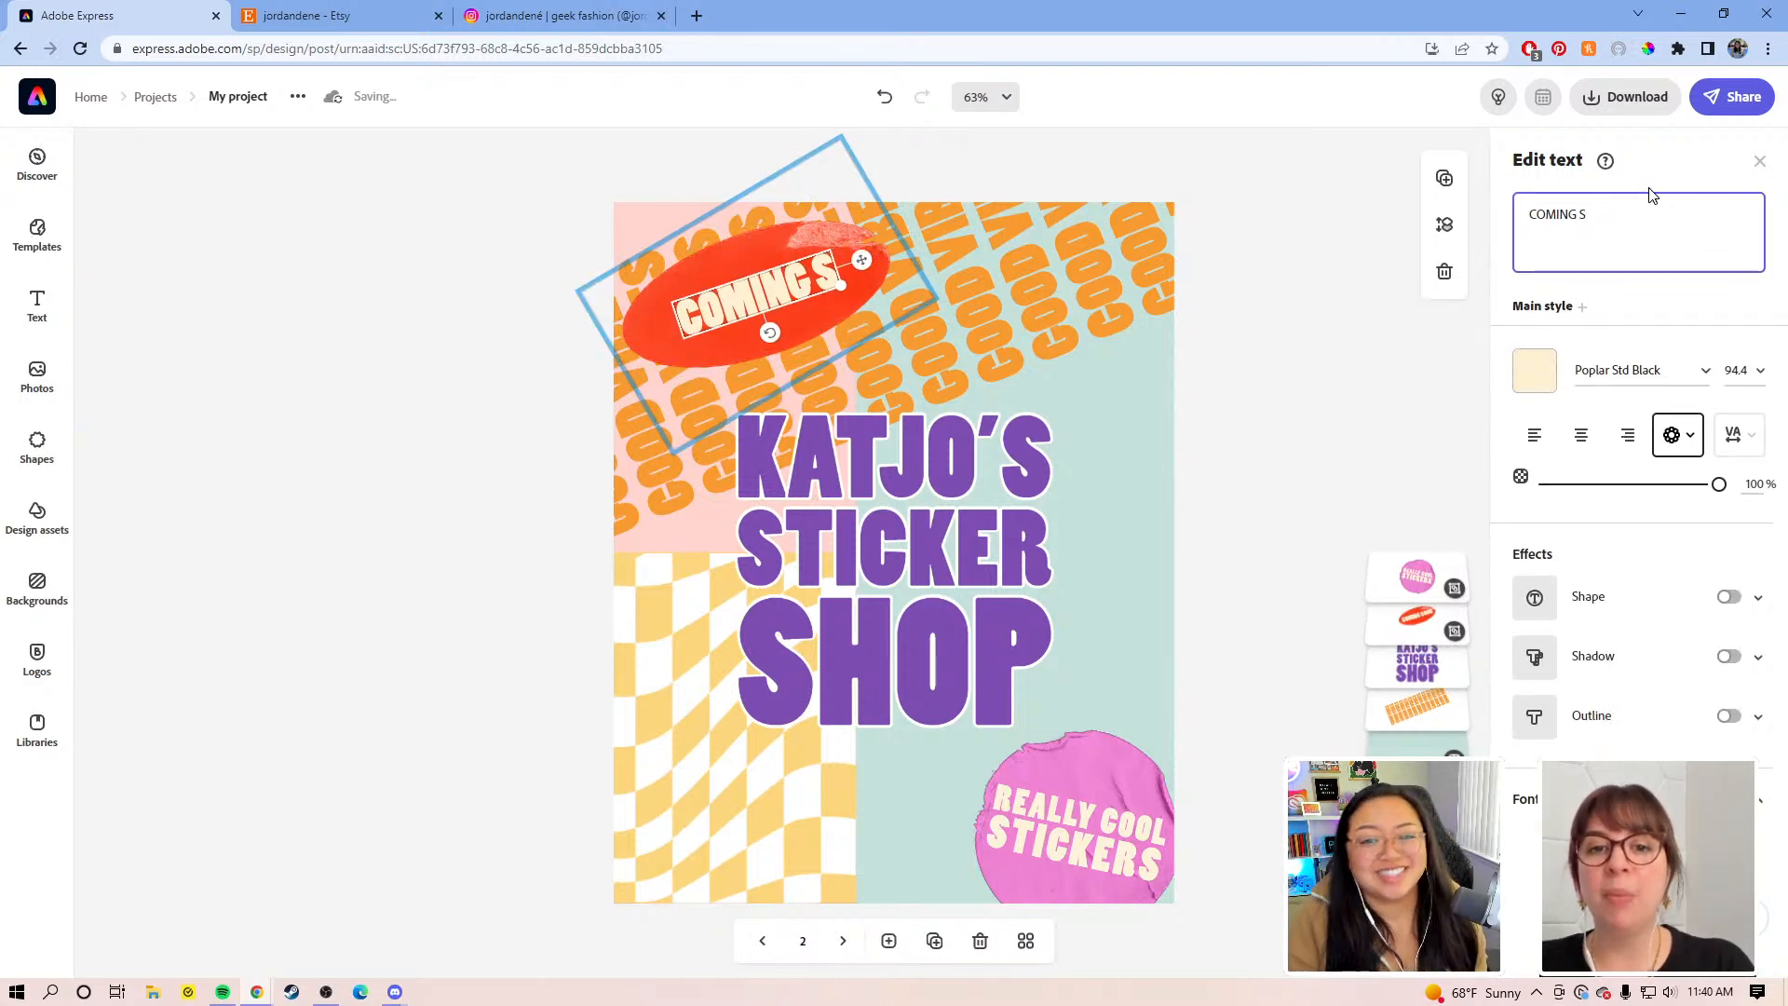
type("OON")
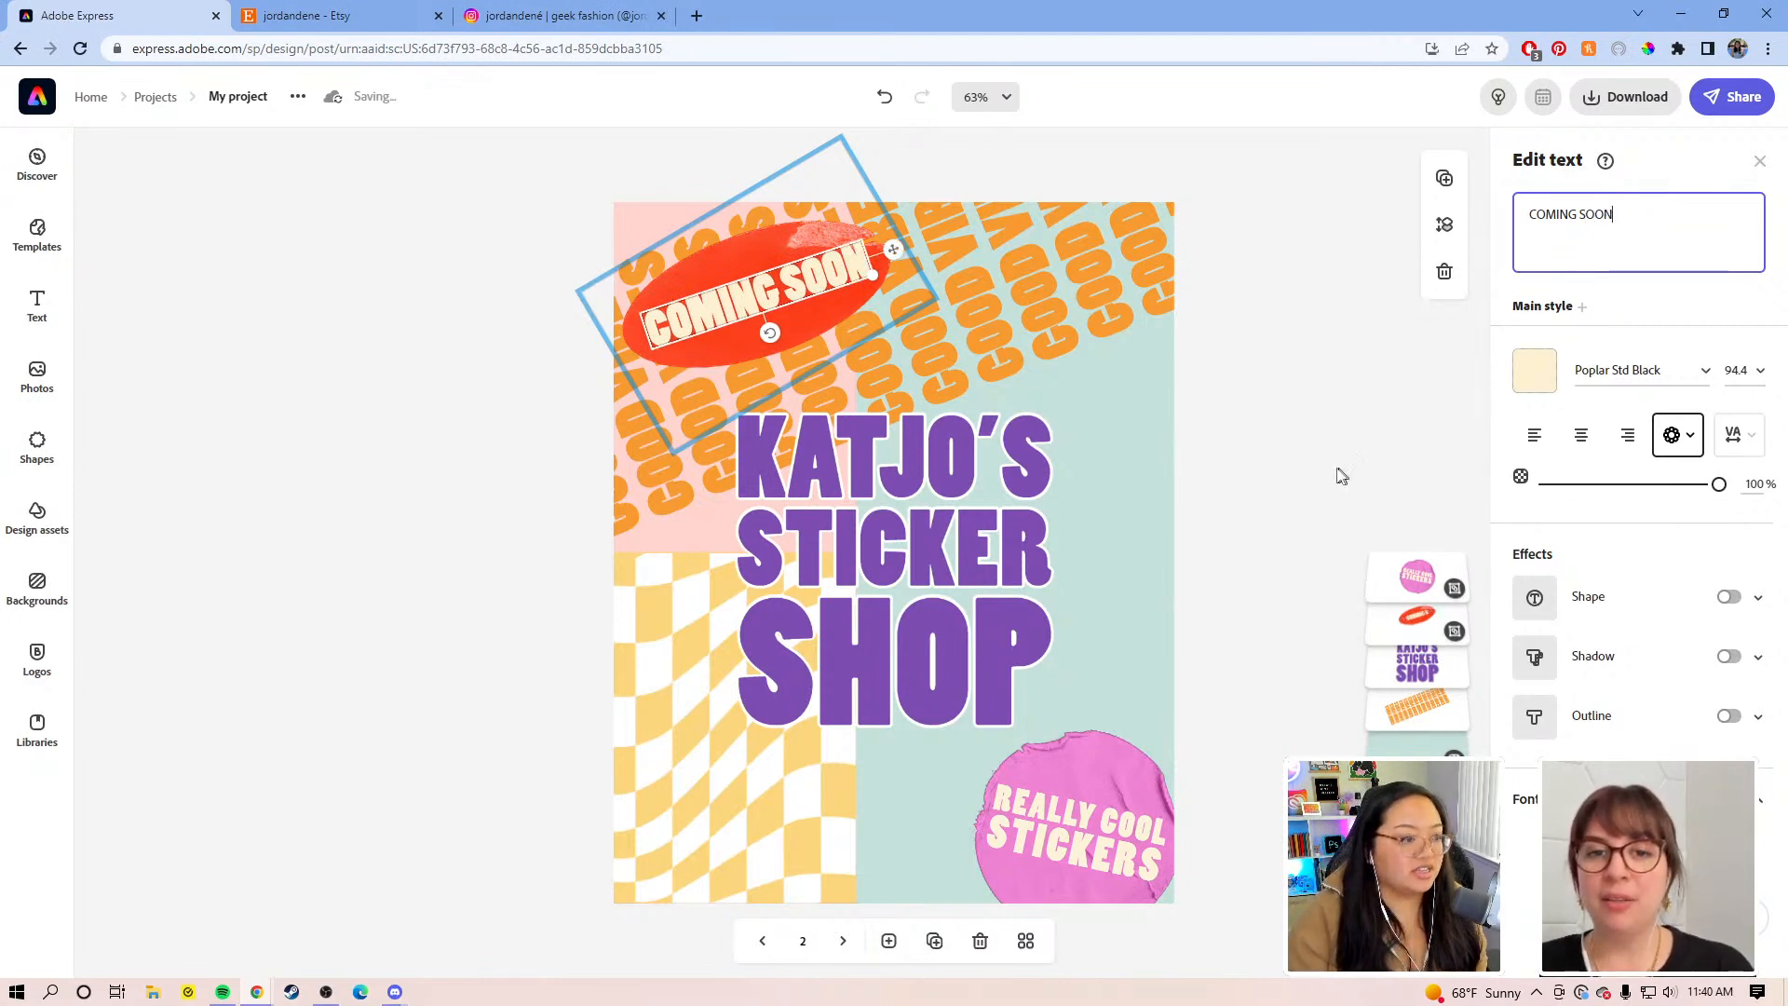
left_click(845, 296)
left_click(842, 305)
mouse_move(931, 304)
left_mouse_down()
mouse_move(945, 301)
mouse_move(923, 302)
left_mouse_up()
left_click_drag(811, 300, 818, 296)
Step: Replace the pink sticker's 'Really cool stickers' text with '9/30/2022'
left_click(1085, 841)
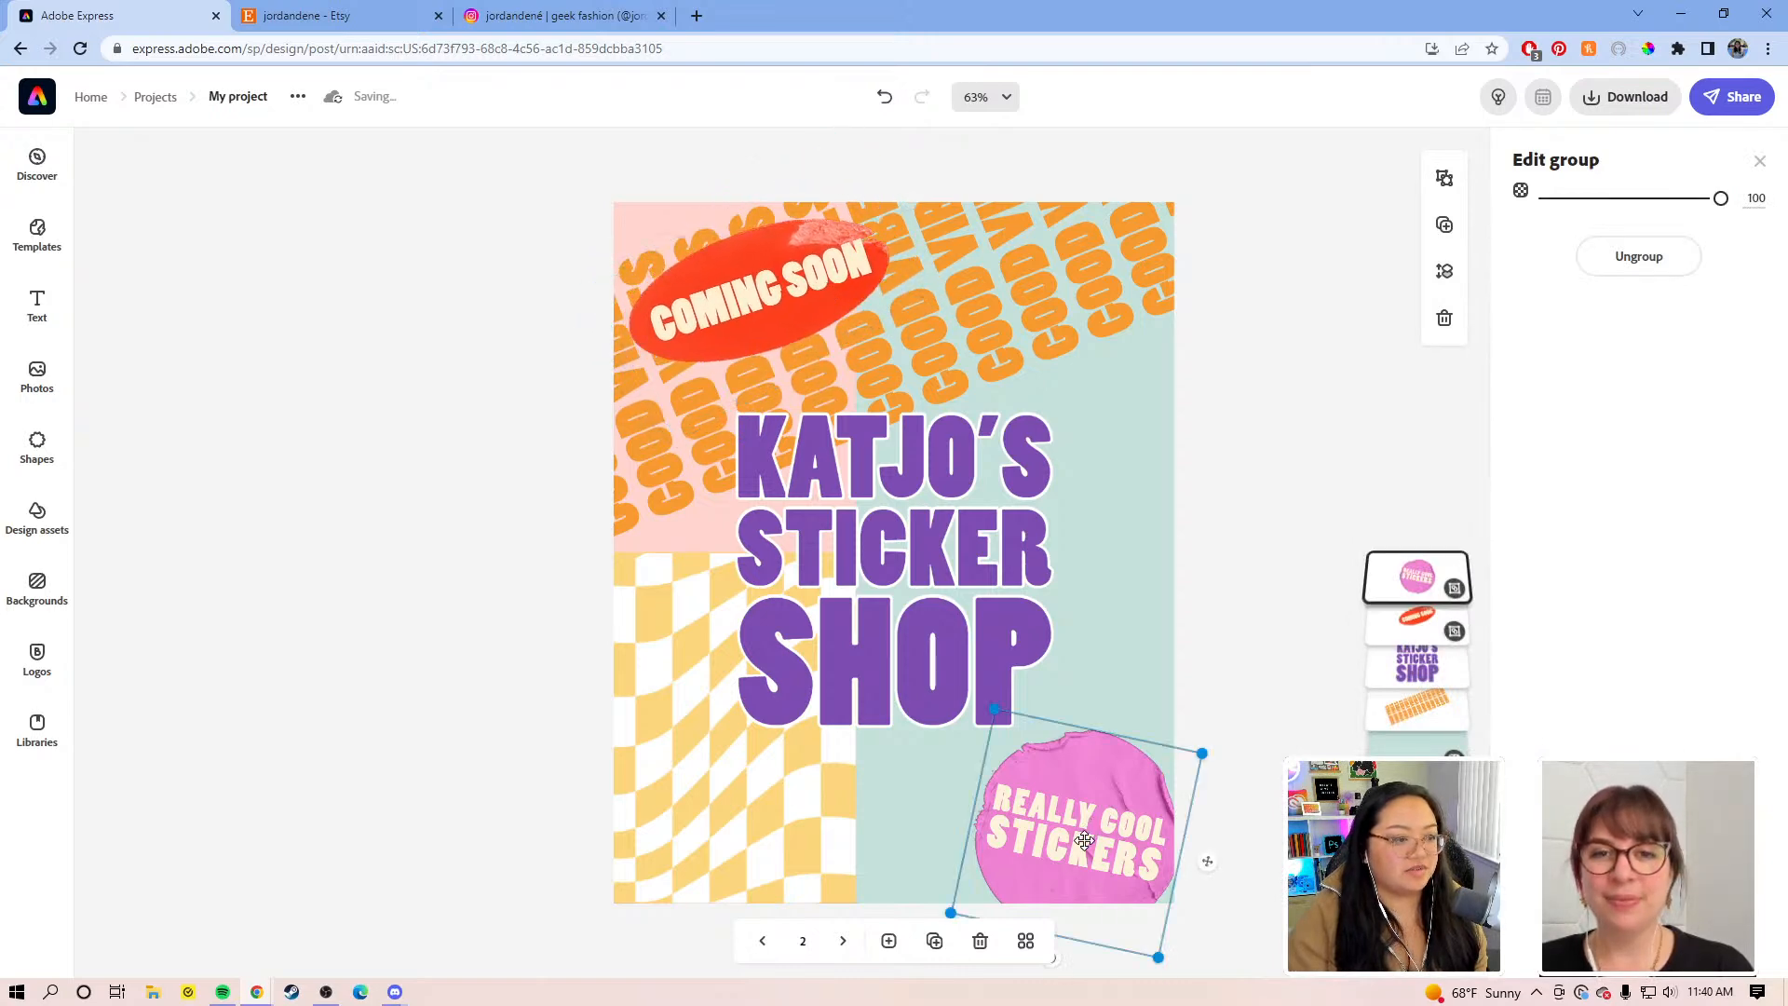
left_click(1085, 841)
left_click(1126, 815)
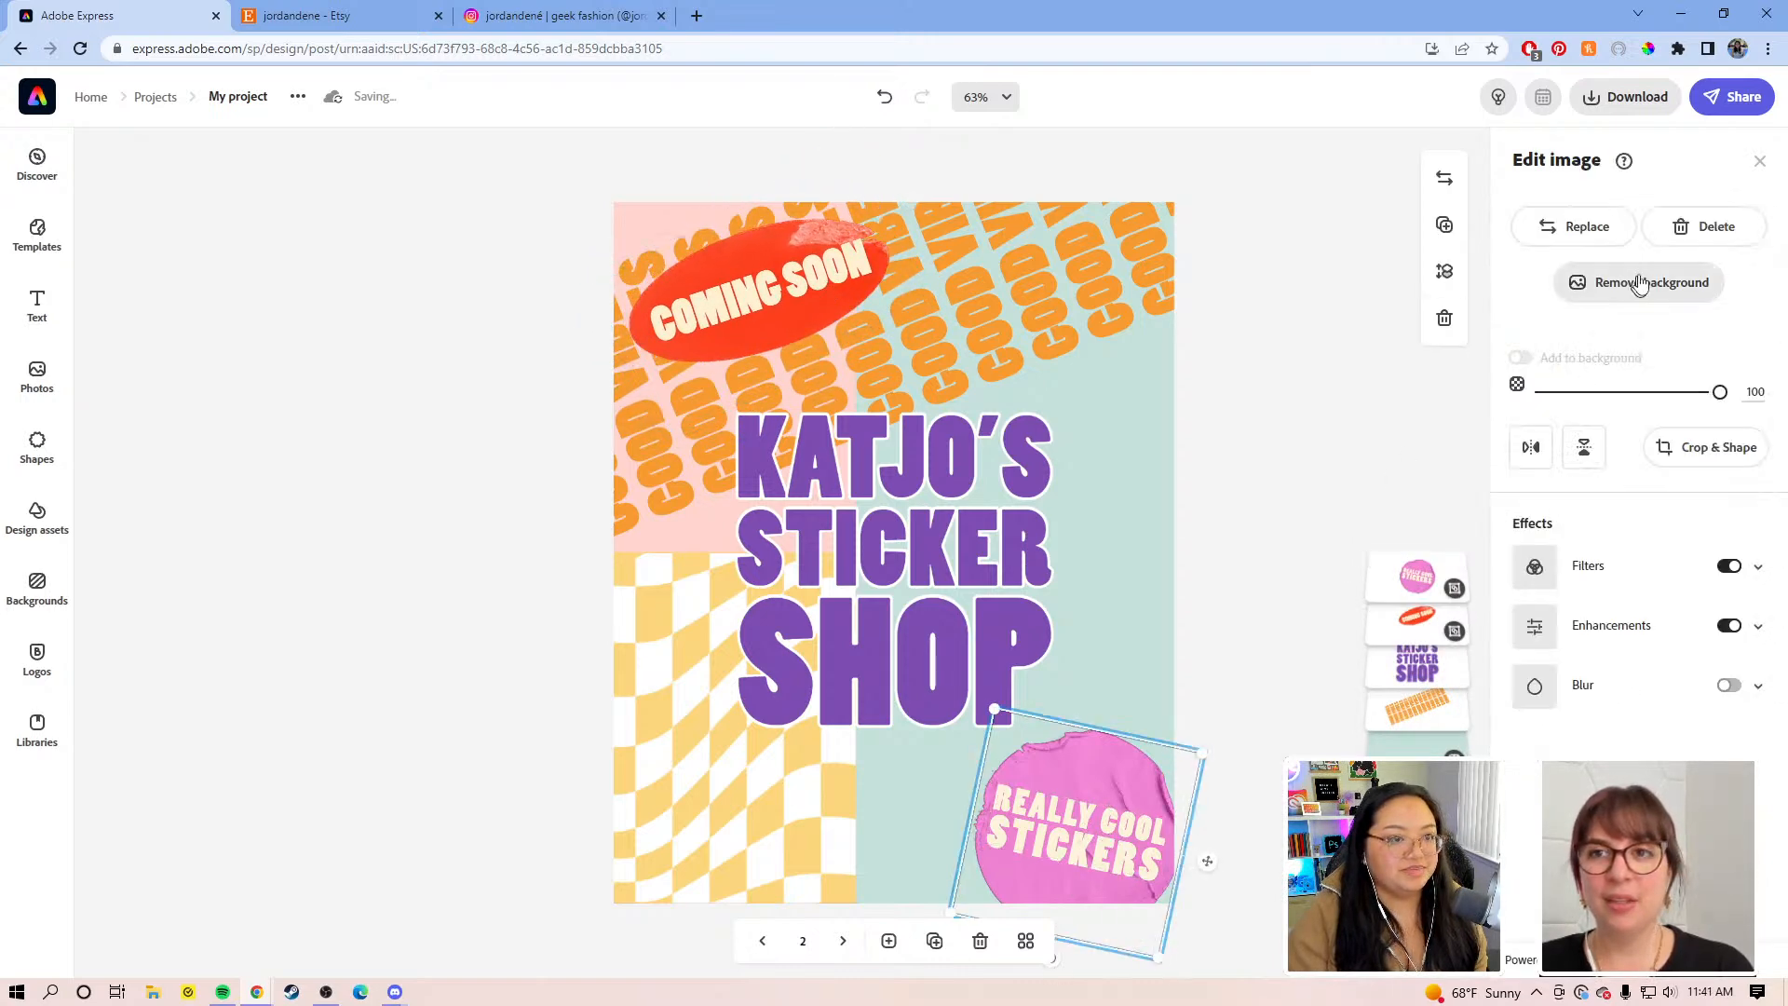
left_click(1136, 842)
left_click(1095, 848)
left_click(1667, 219)
left_click(1769, 222)
left_click_drag(1729, 220, 1507, 216)
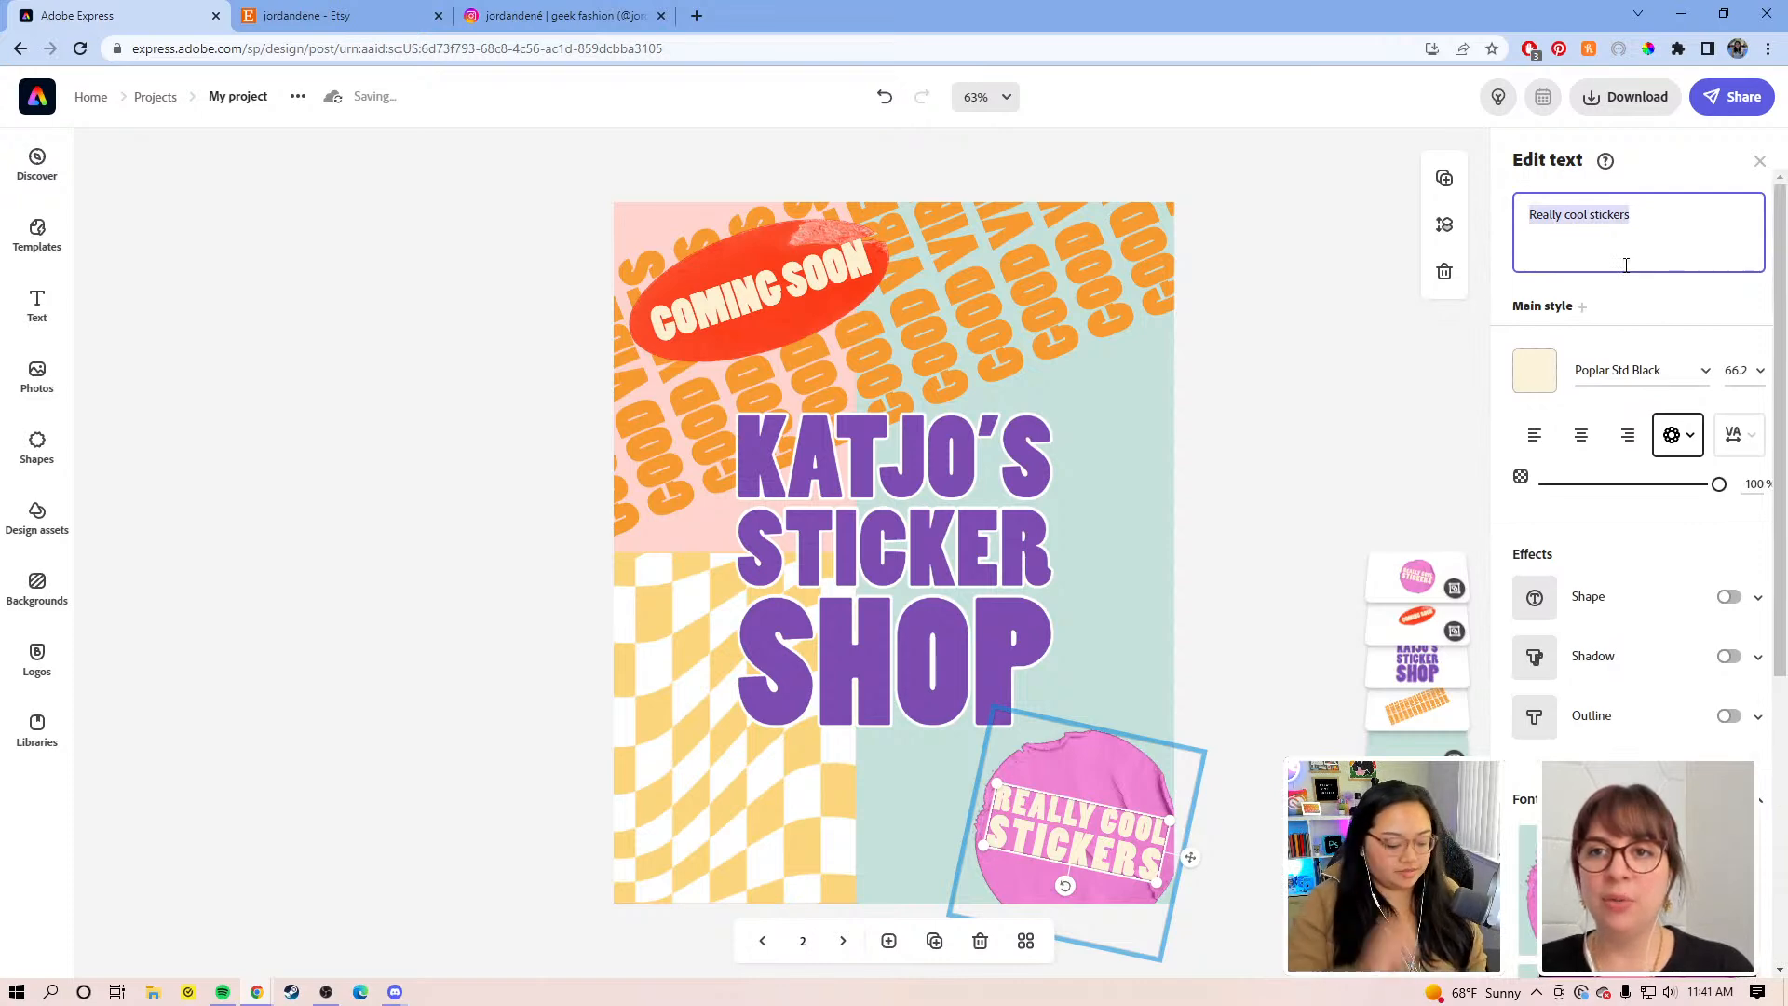
type("9")
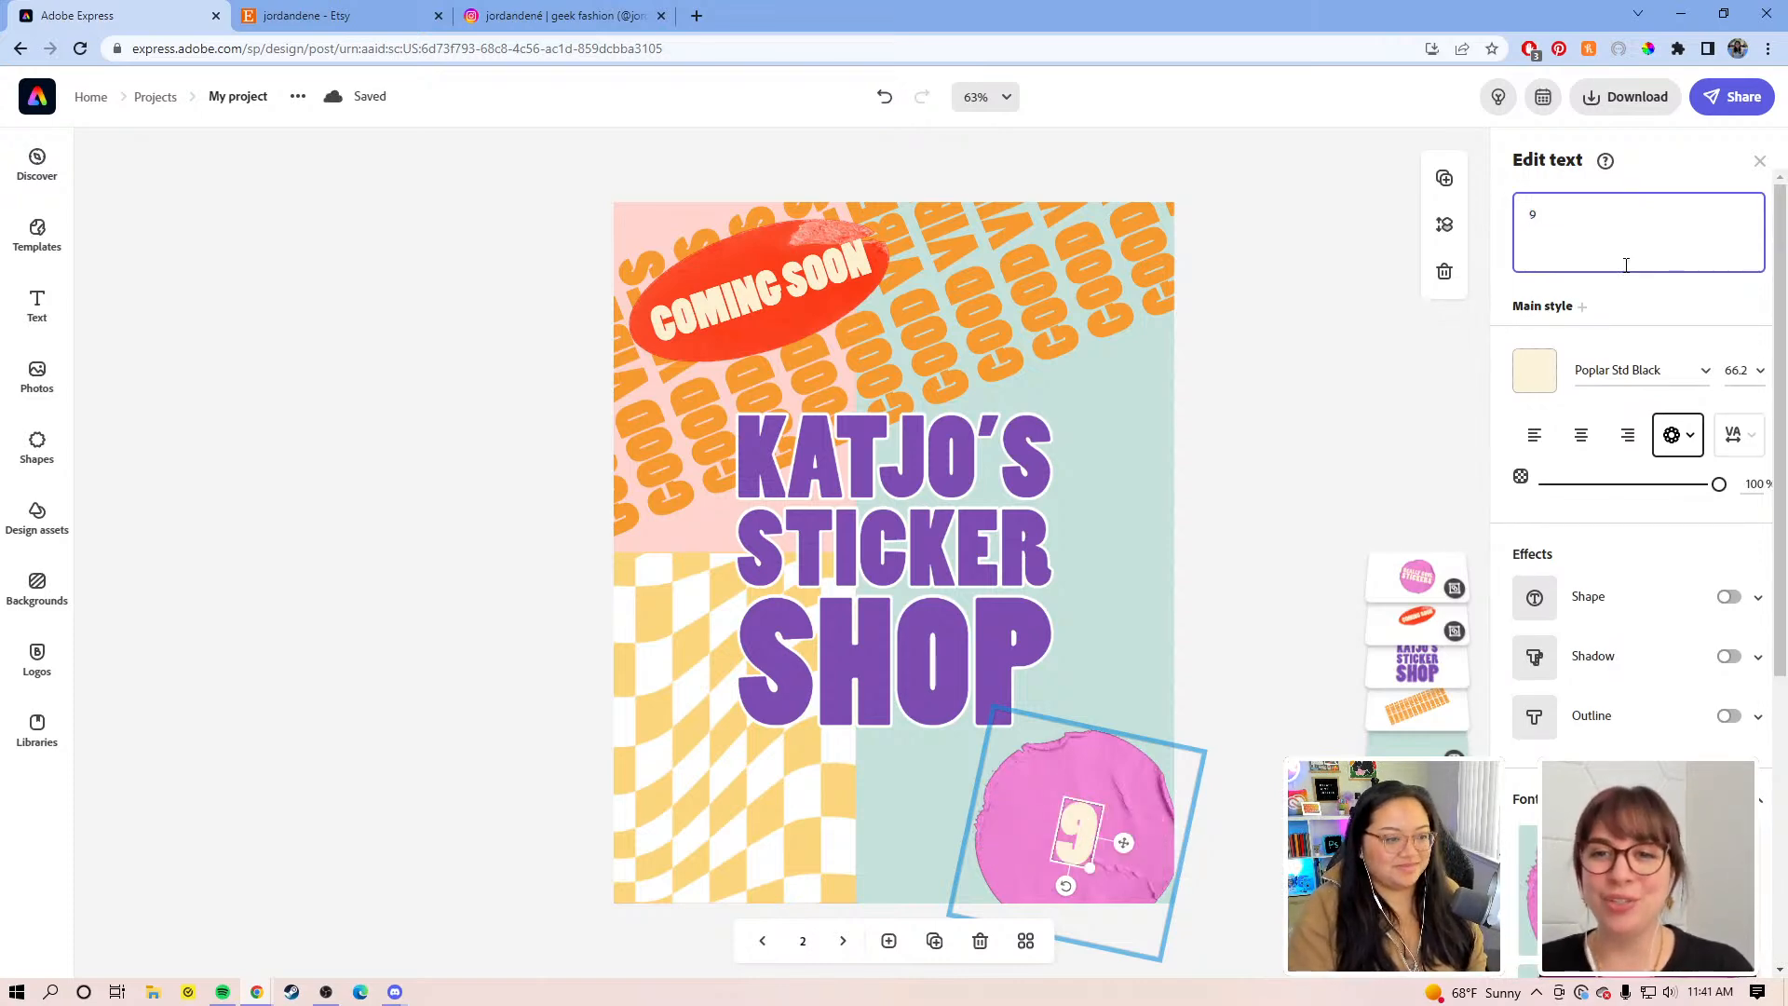
type("/30")
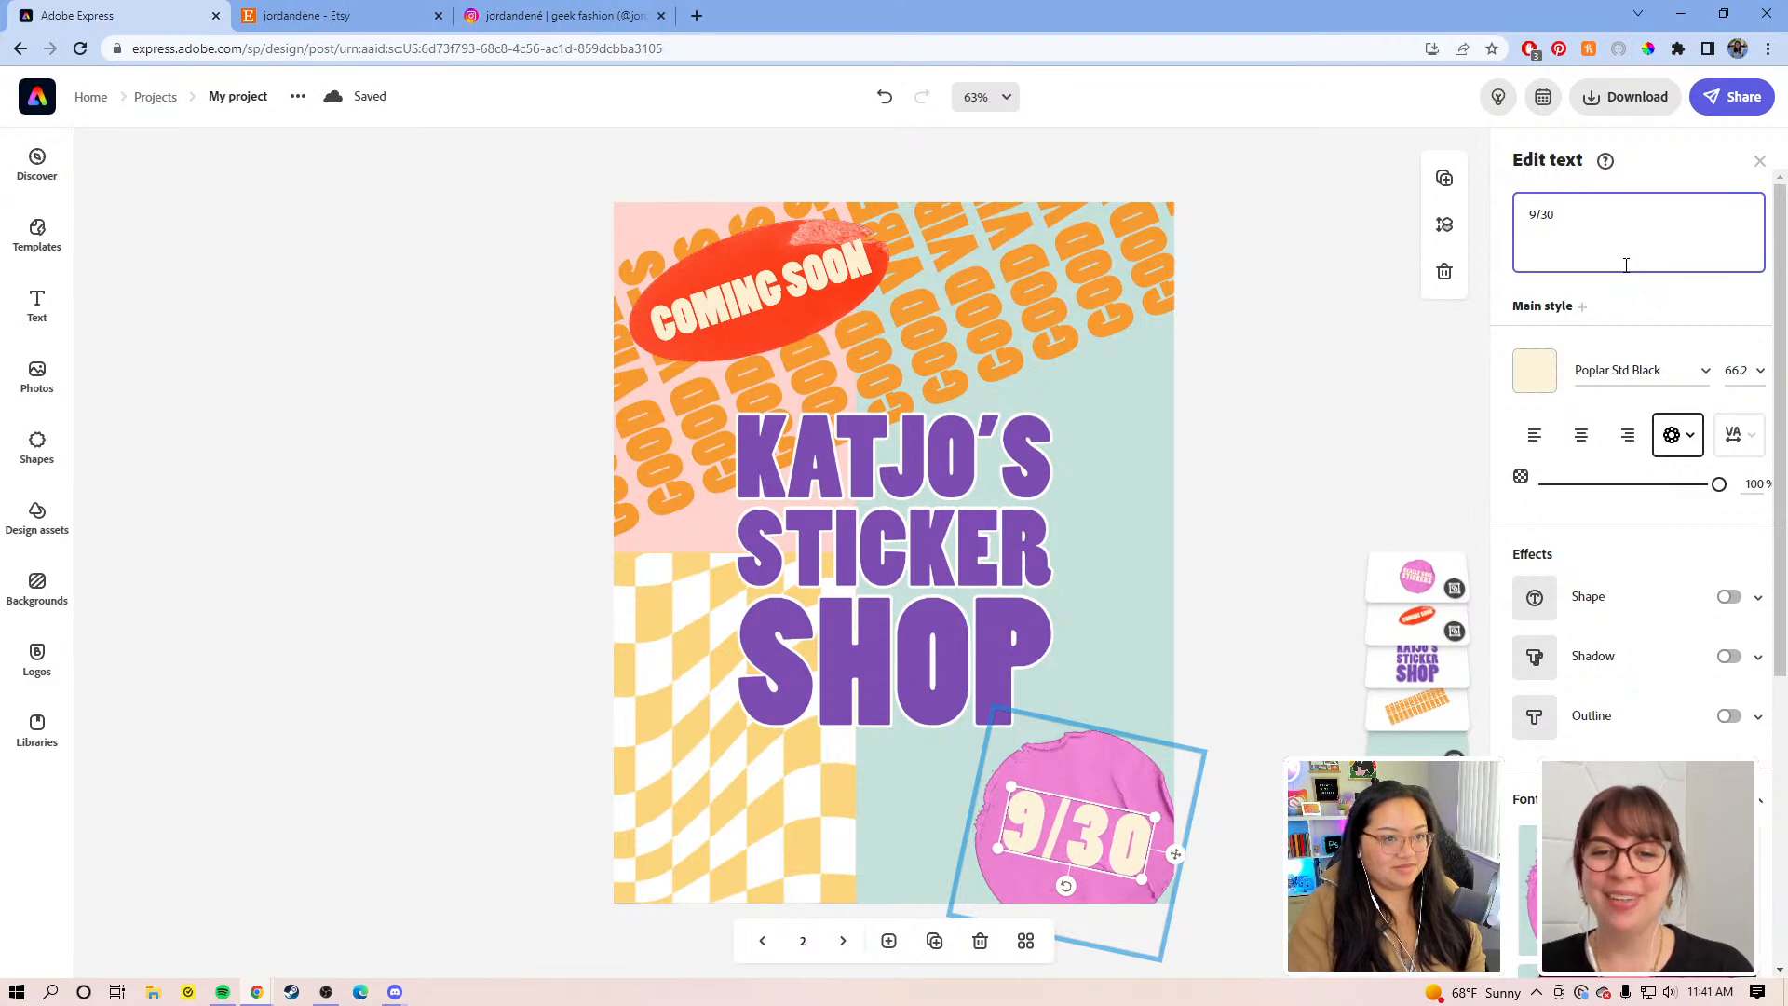
type("/")
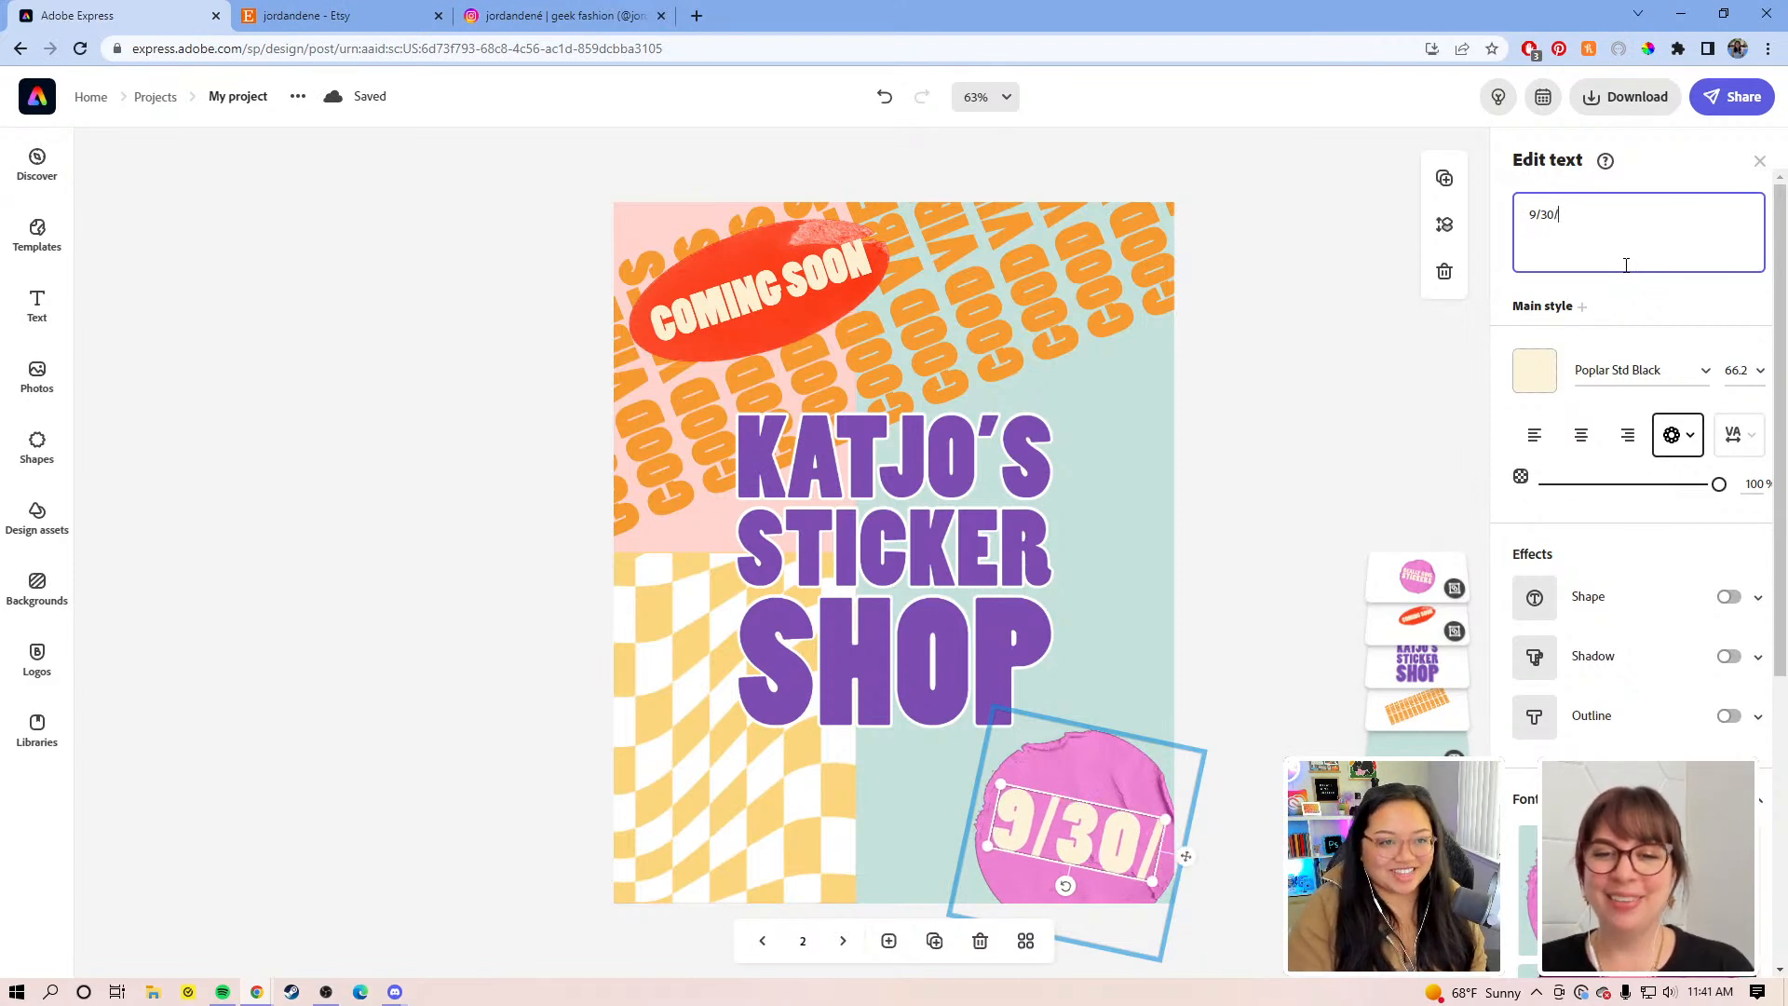
type("2022")
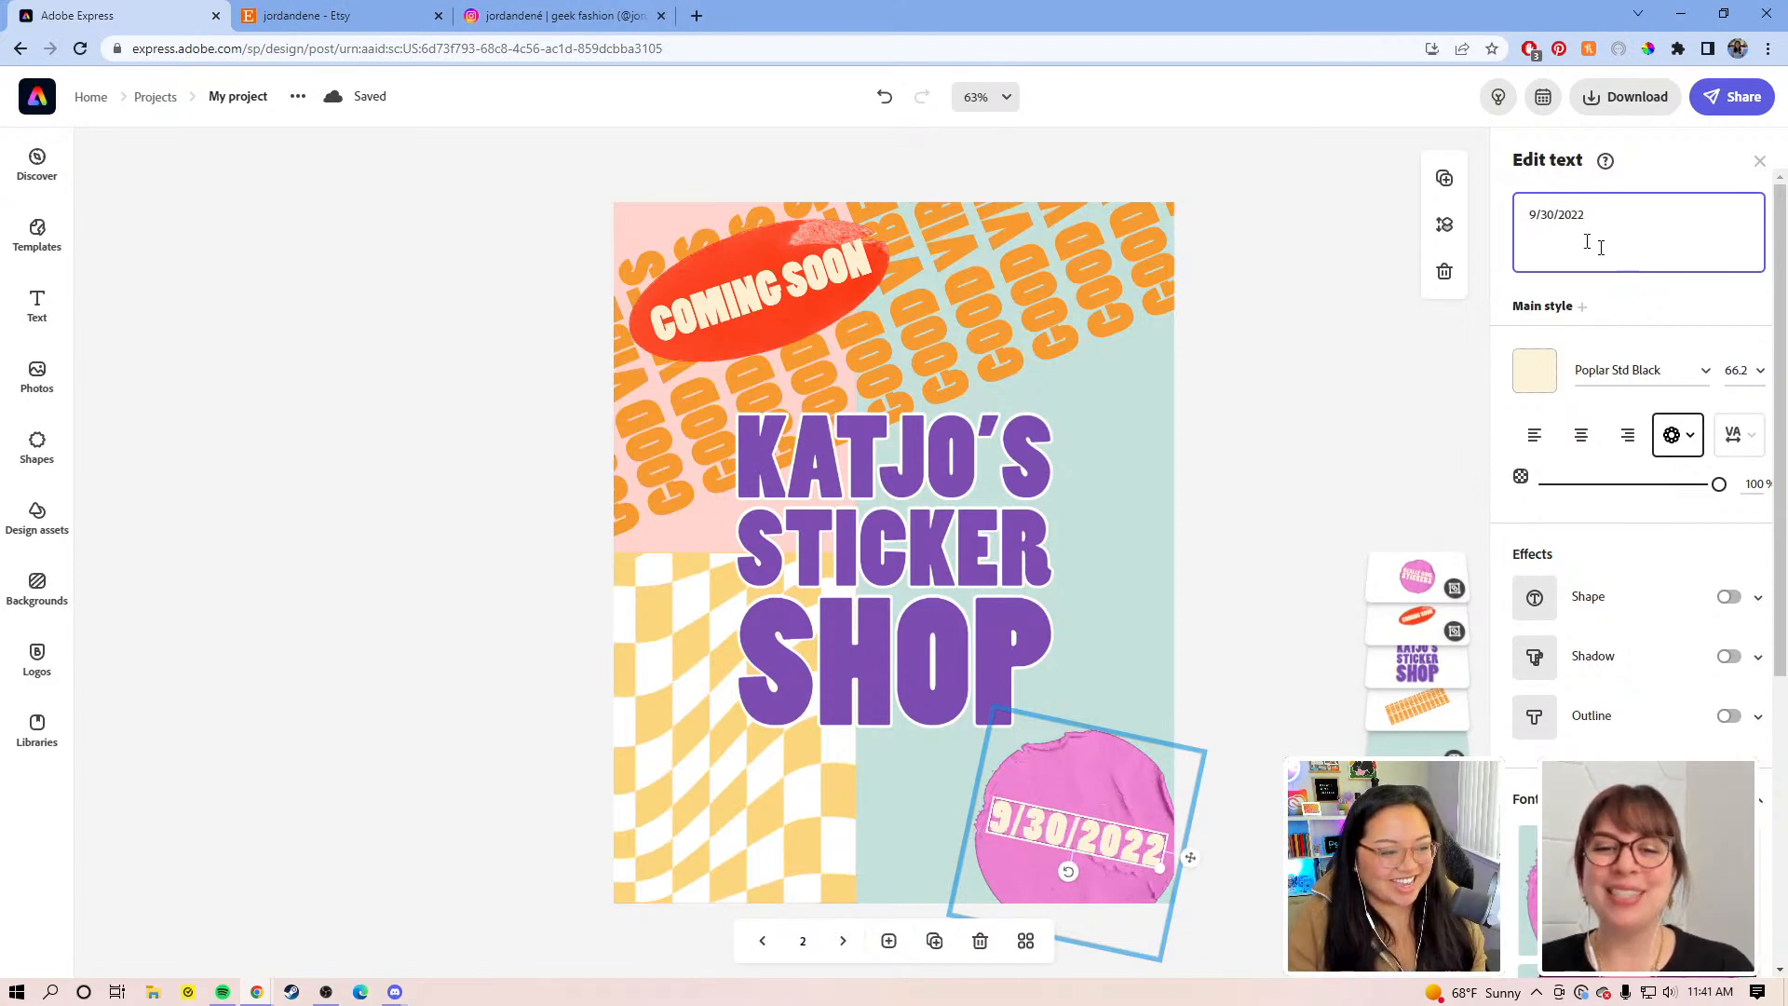
Step: Move the pink blob to the bottom edge and enlarge the 9/30/2022 date onto it
left_click(1100, 780)
left_click(1068, 844)
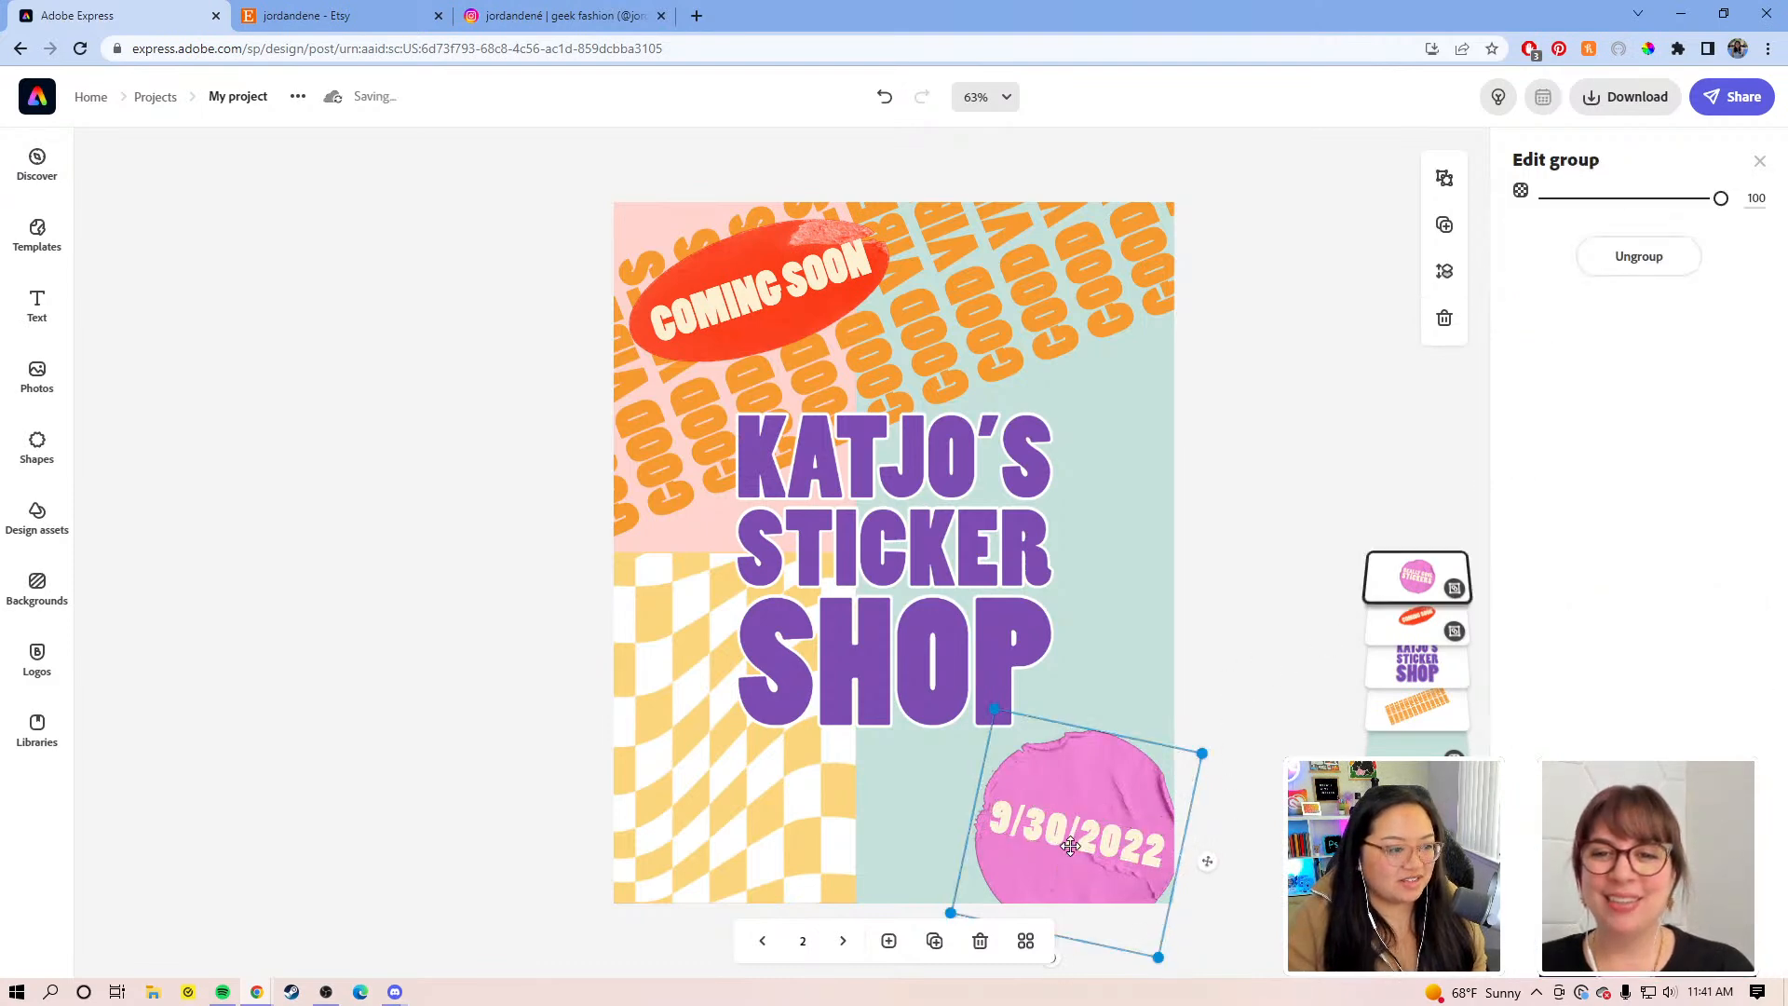
left_click(1055, 838)
left_click_drag(1055, 838, 839, 750)
mouse_move(1126, 802)
left_mouse_down()
mouse_move(1078, 834)
mouse_move(1067, 857)
mouse_move(1088, 862)
left_mouse_up()
left_click_drag(853, 760, 1124, 879)
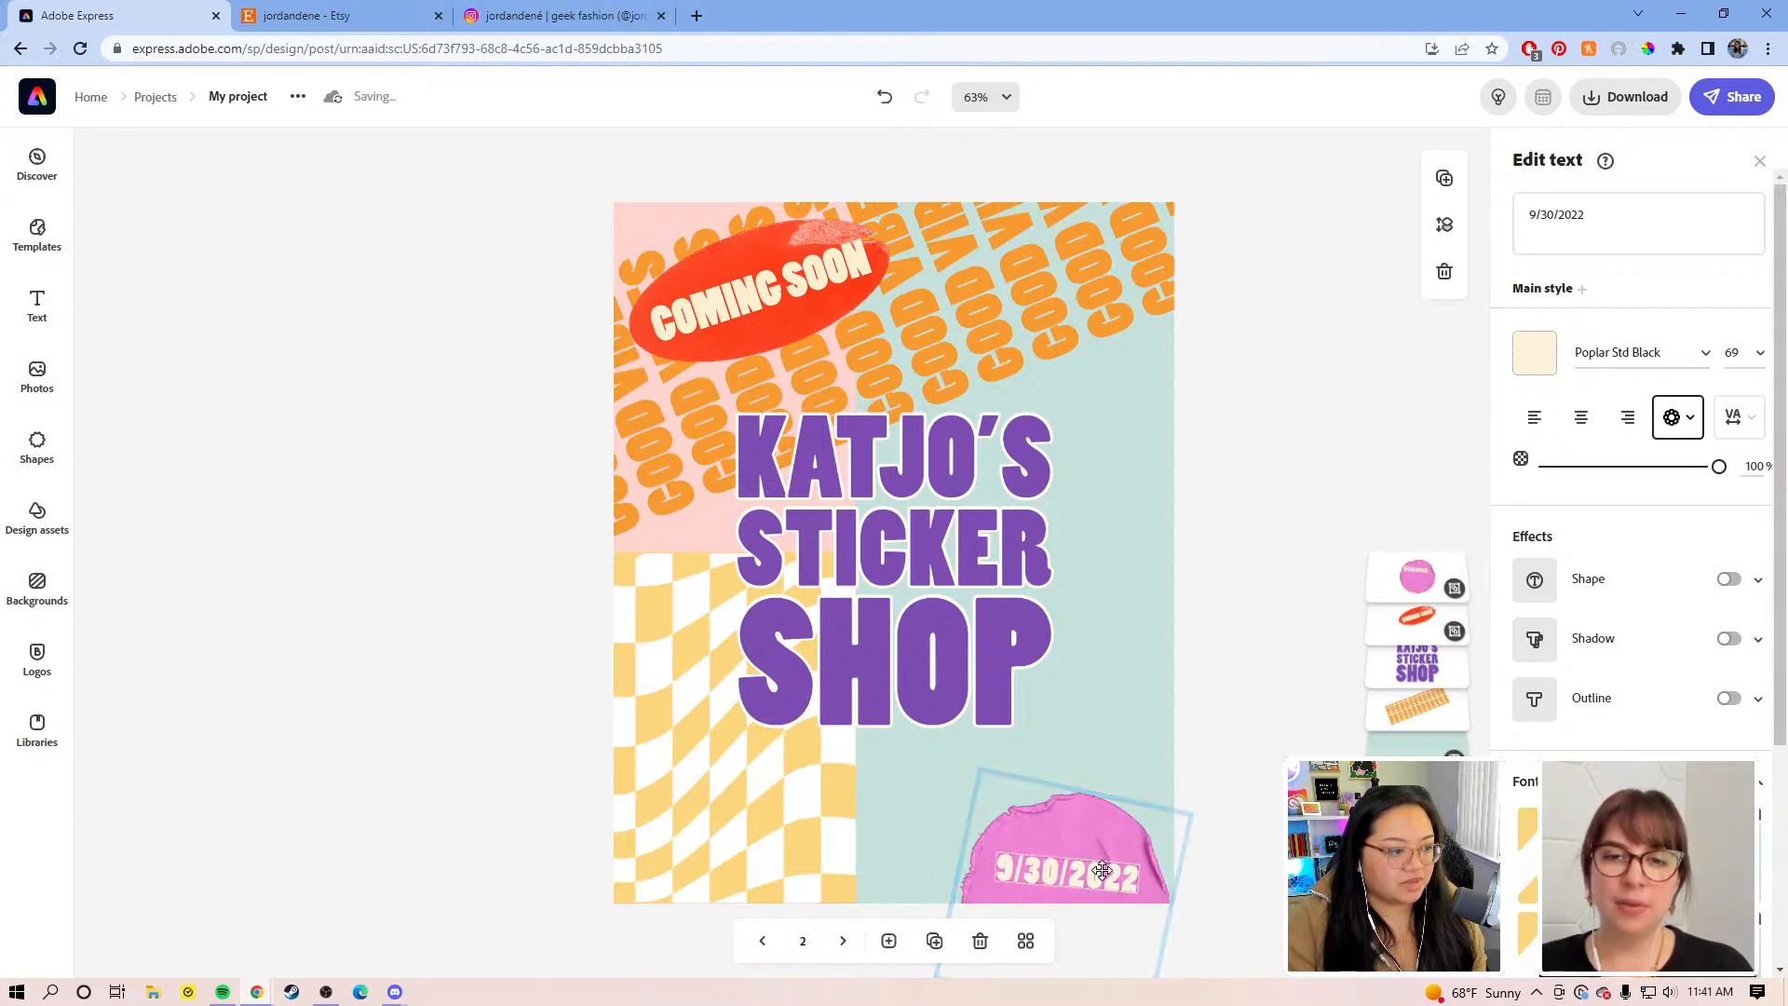
mouse_move(1131, 888)
left_mouse_down()
mouse_move(1166, 900)
mouse_move(1085, 874)
mouse_move(1142, 896)
left_mouse_up()
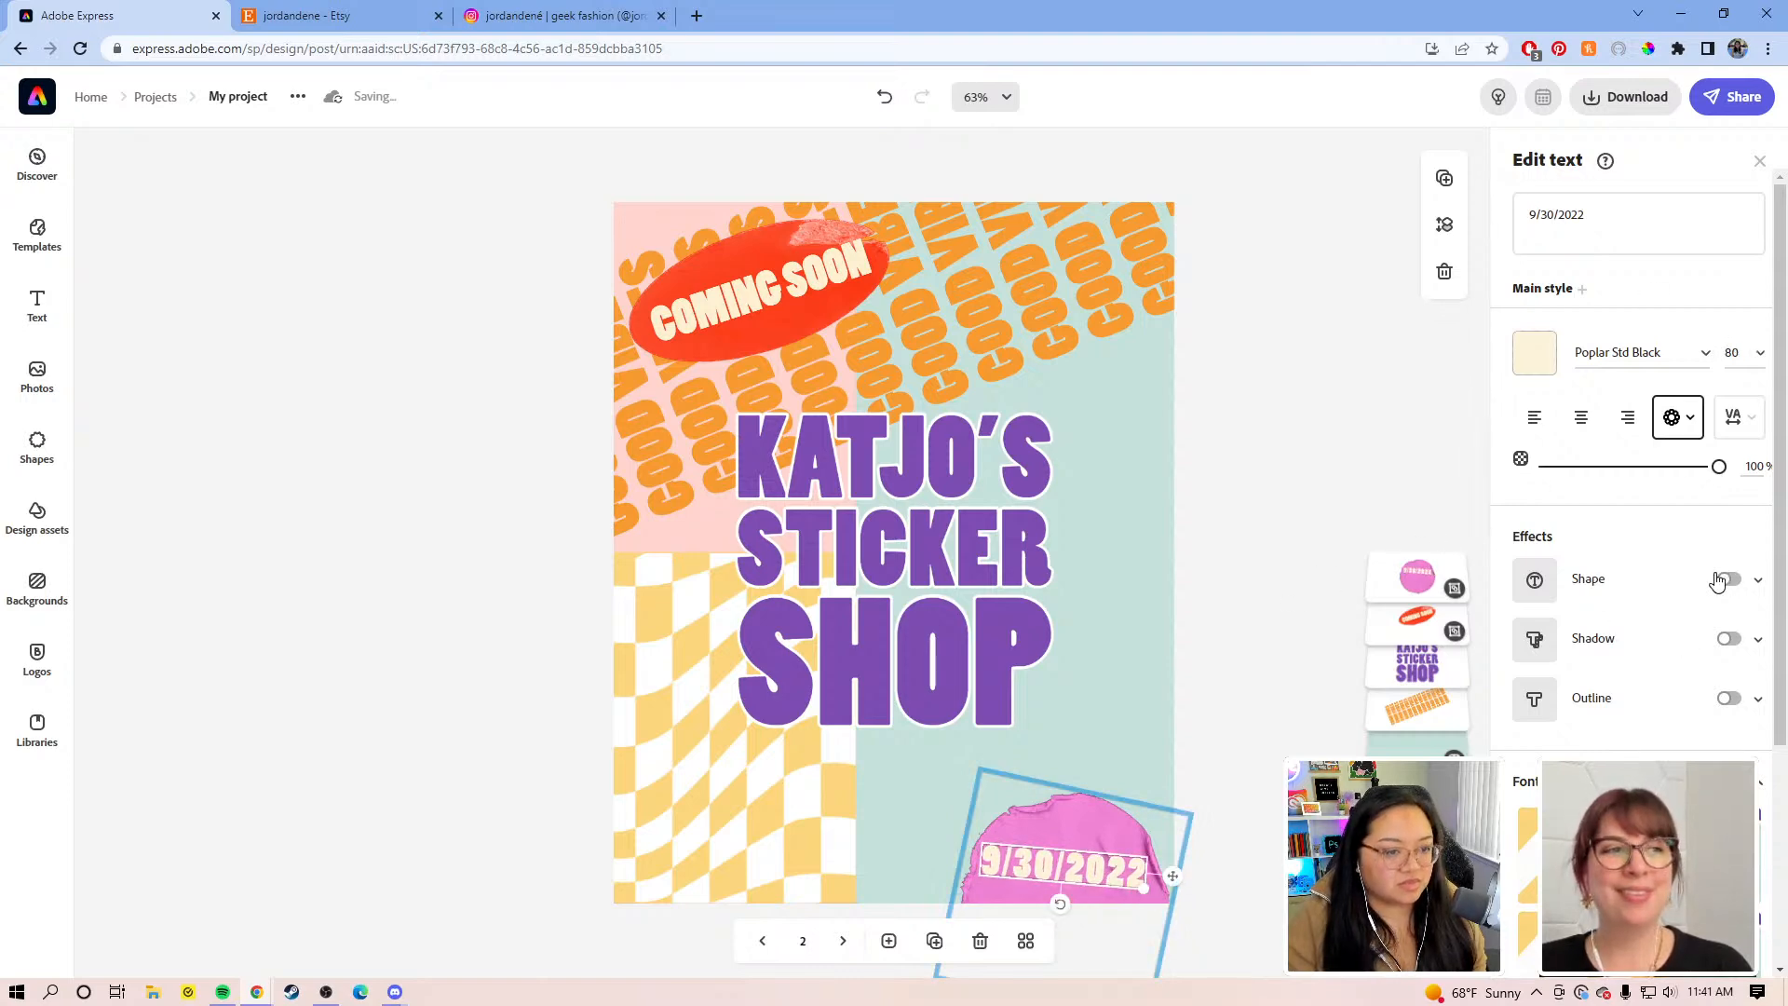
Step: Give the 9/30/2022 date text a near-black outline
left_click(1282, 649)
left_click(1048, 871)
left_click(1049, 871)
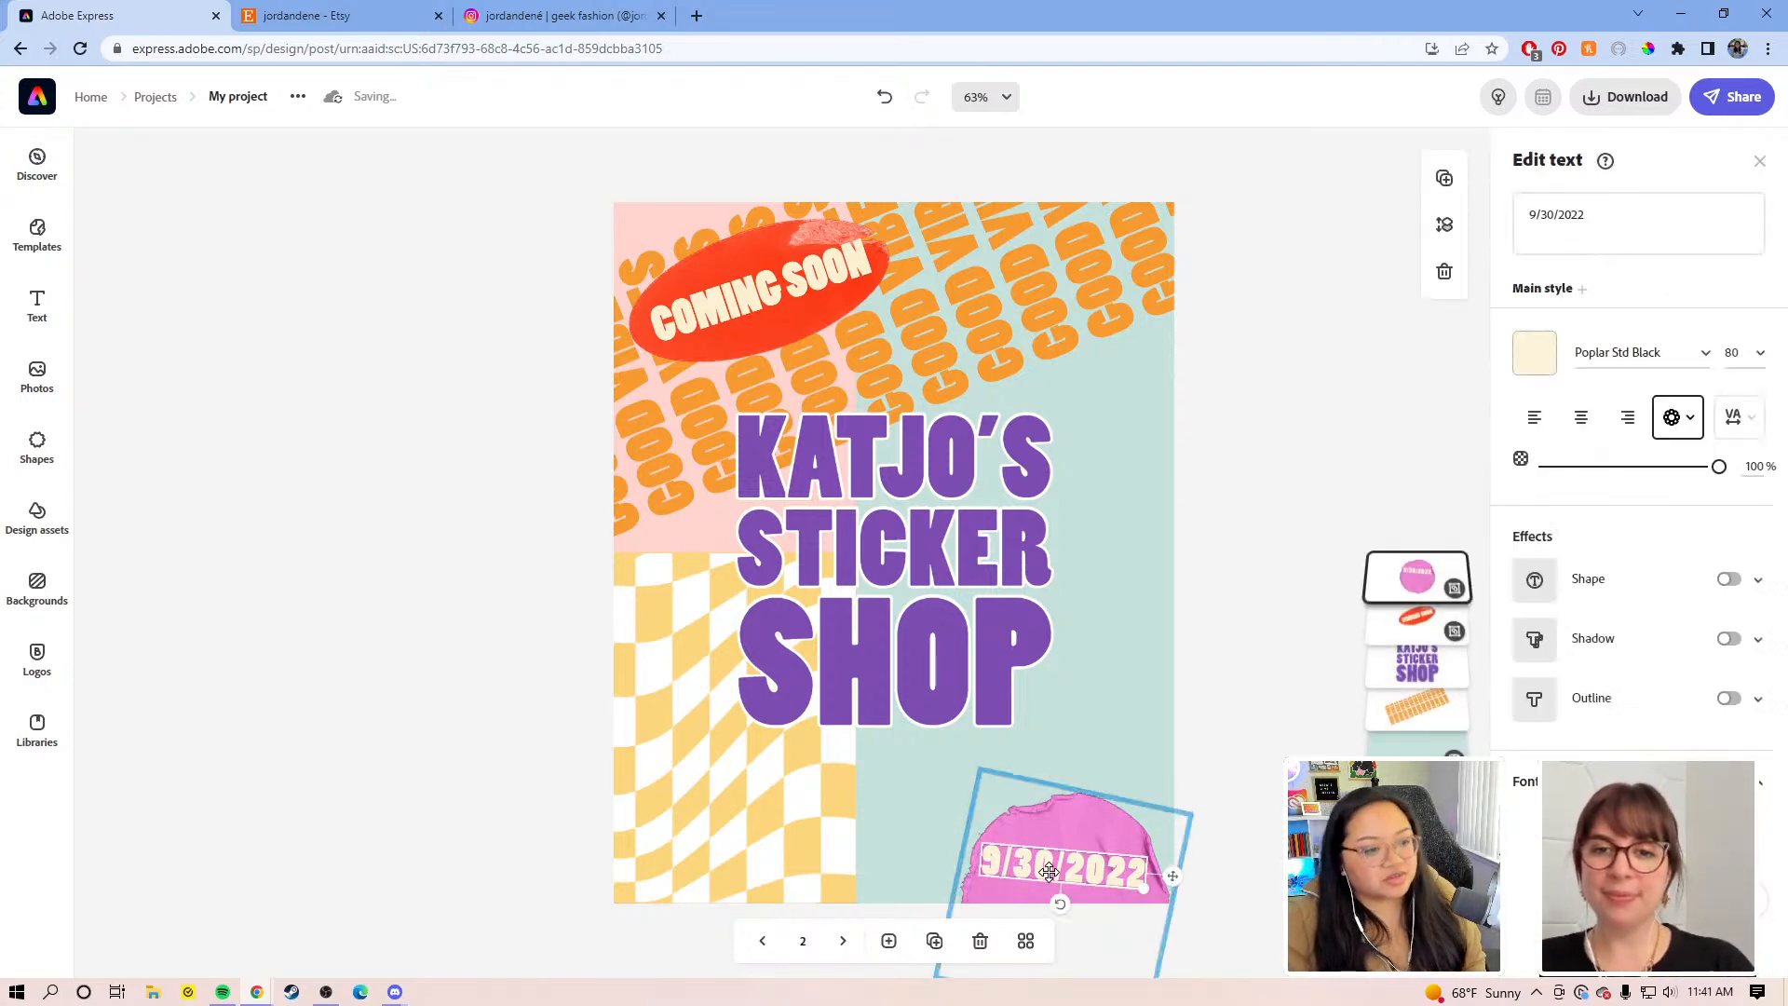
left_click(1729, 700)
left_click(1535, 759)
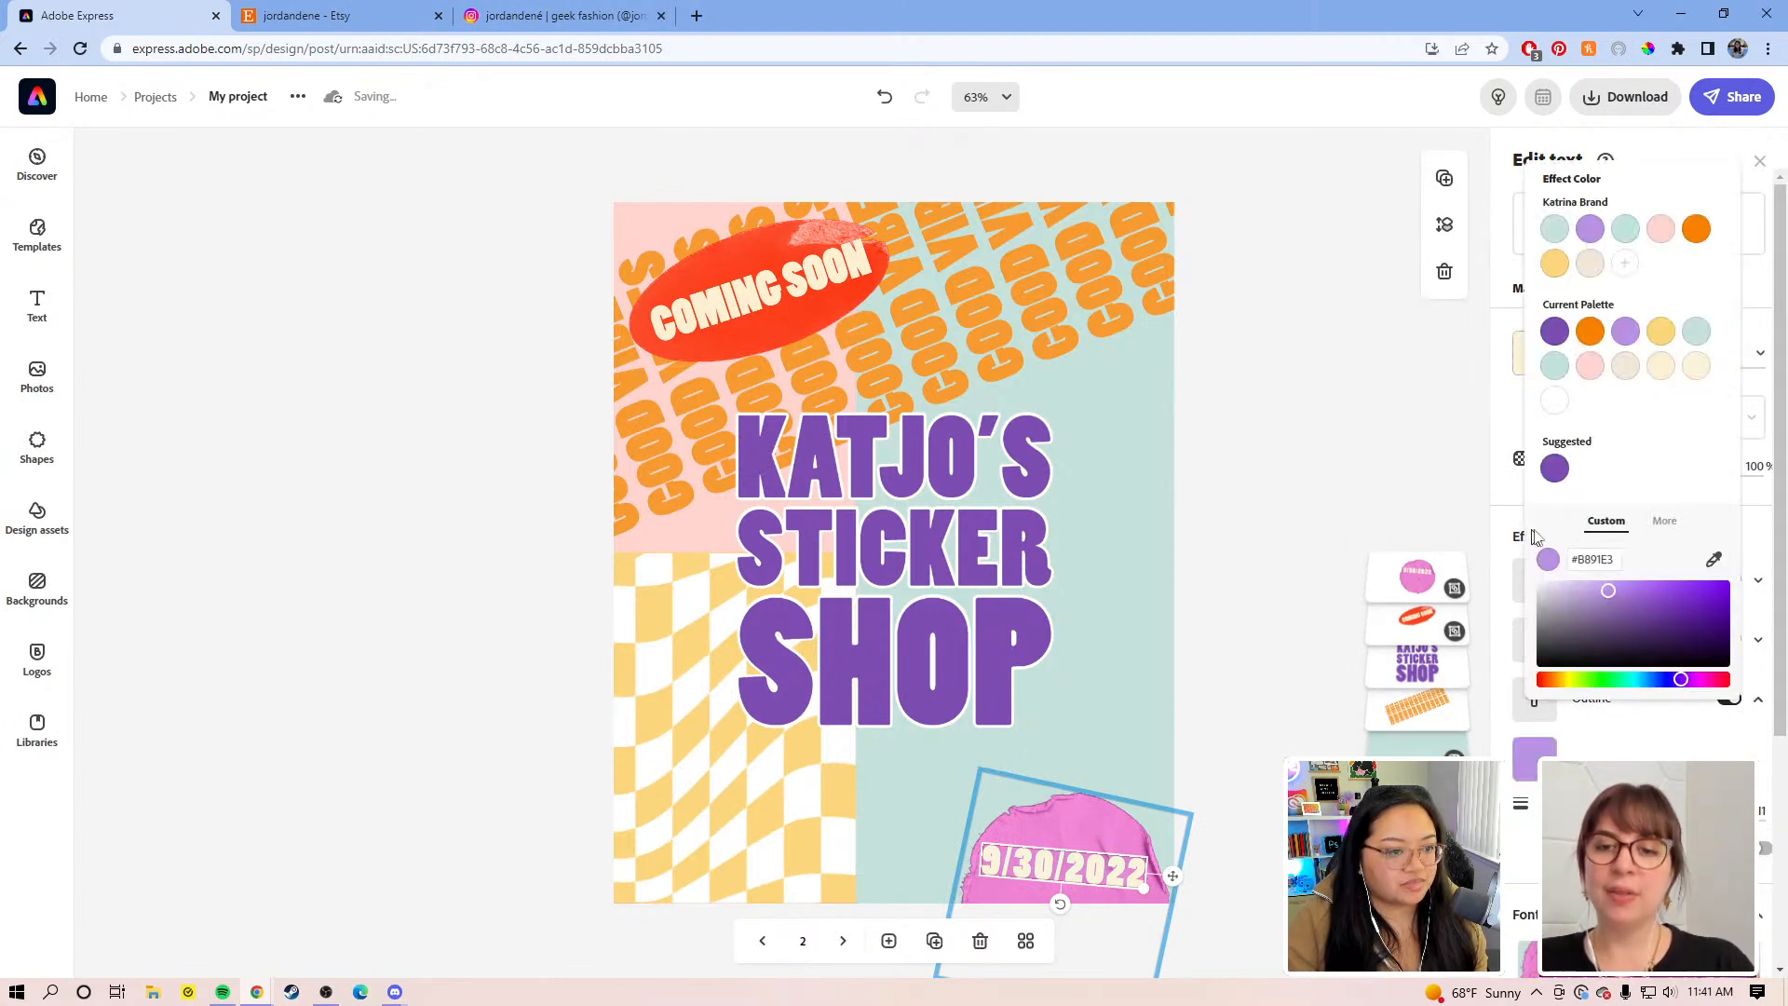
left_click(1539, 645)
left_click_drag(1538, 645, 1528, 662)
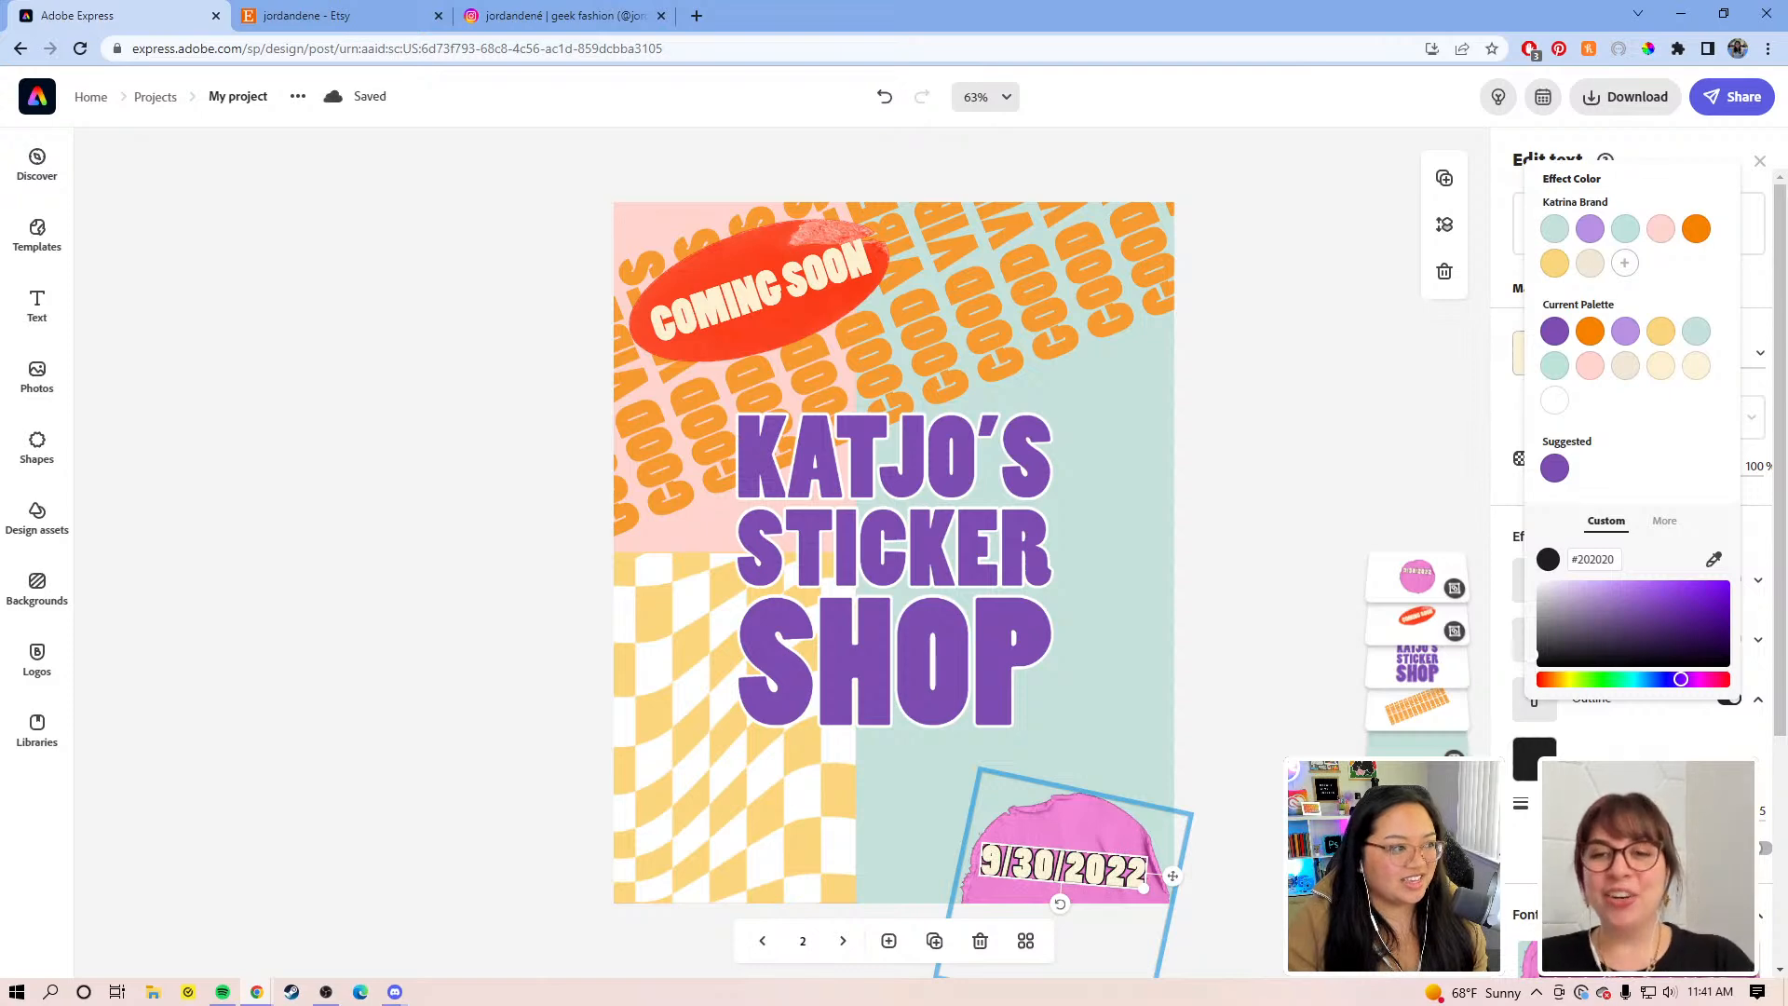
left_click(1322, 797)
Step: Make the 9/30/2022 date text white
left_click(1303, 791)
left_click(1090, 869)
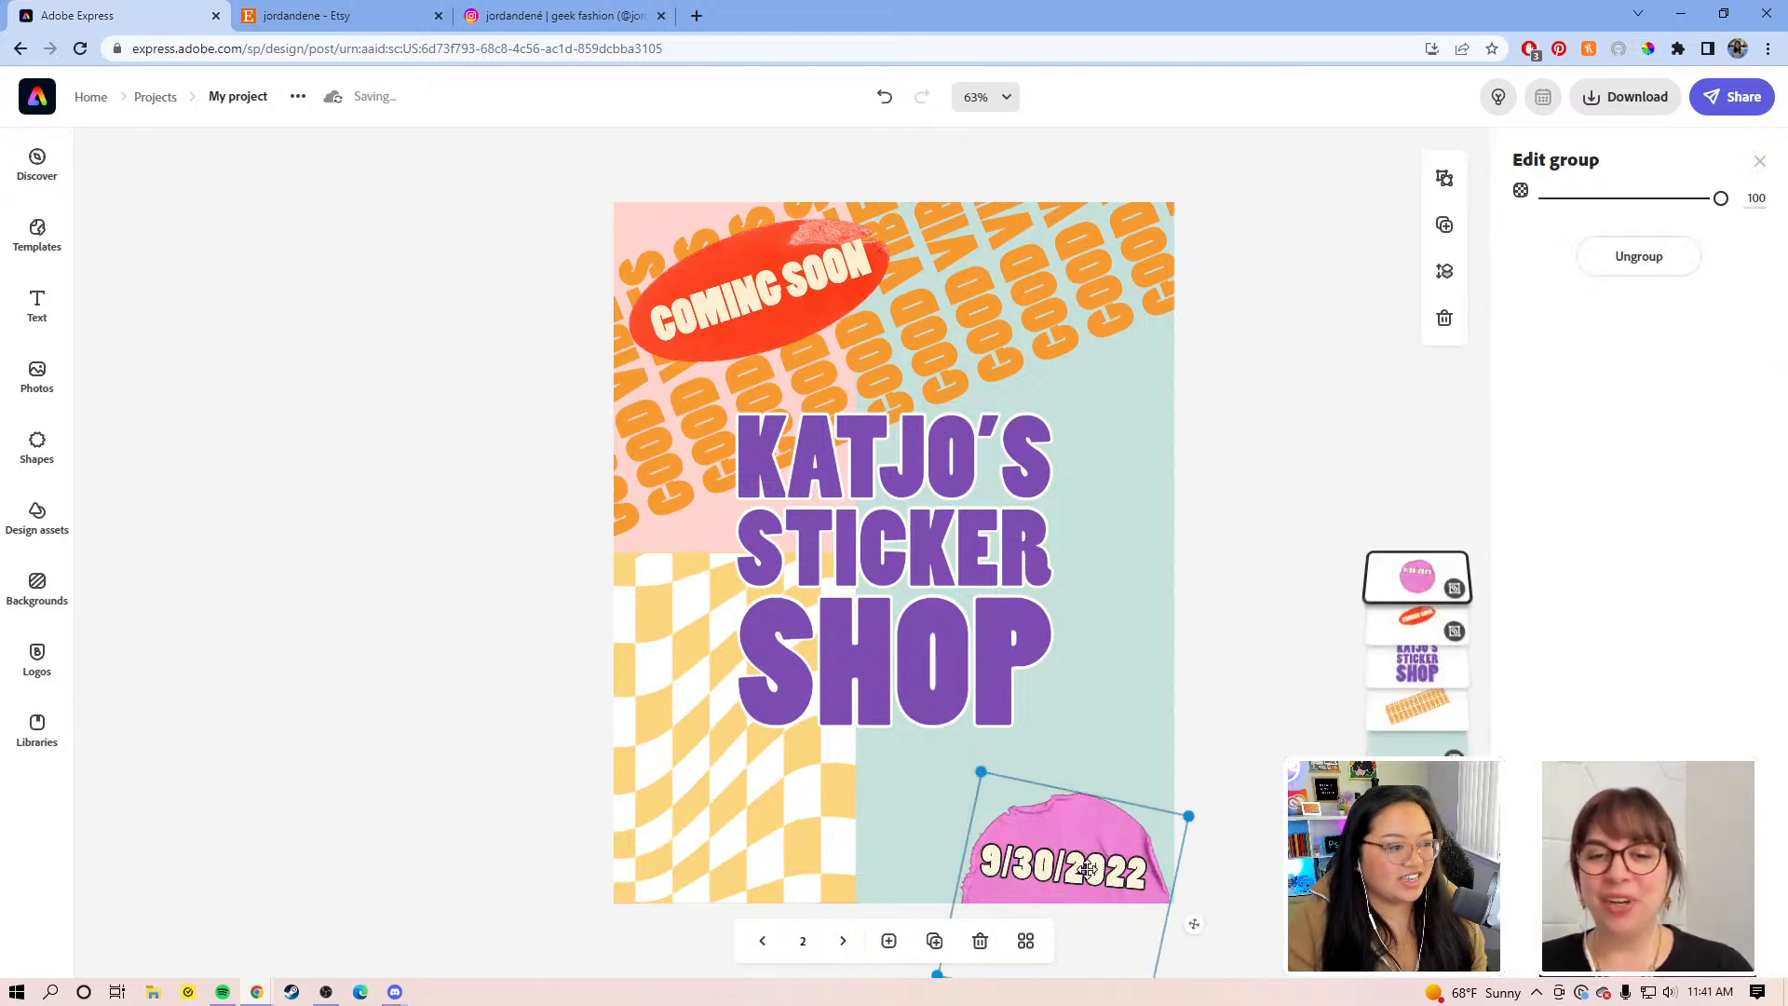
left_click(1089, 870)
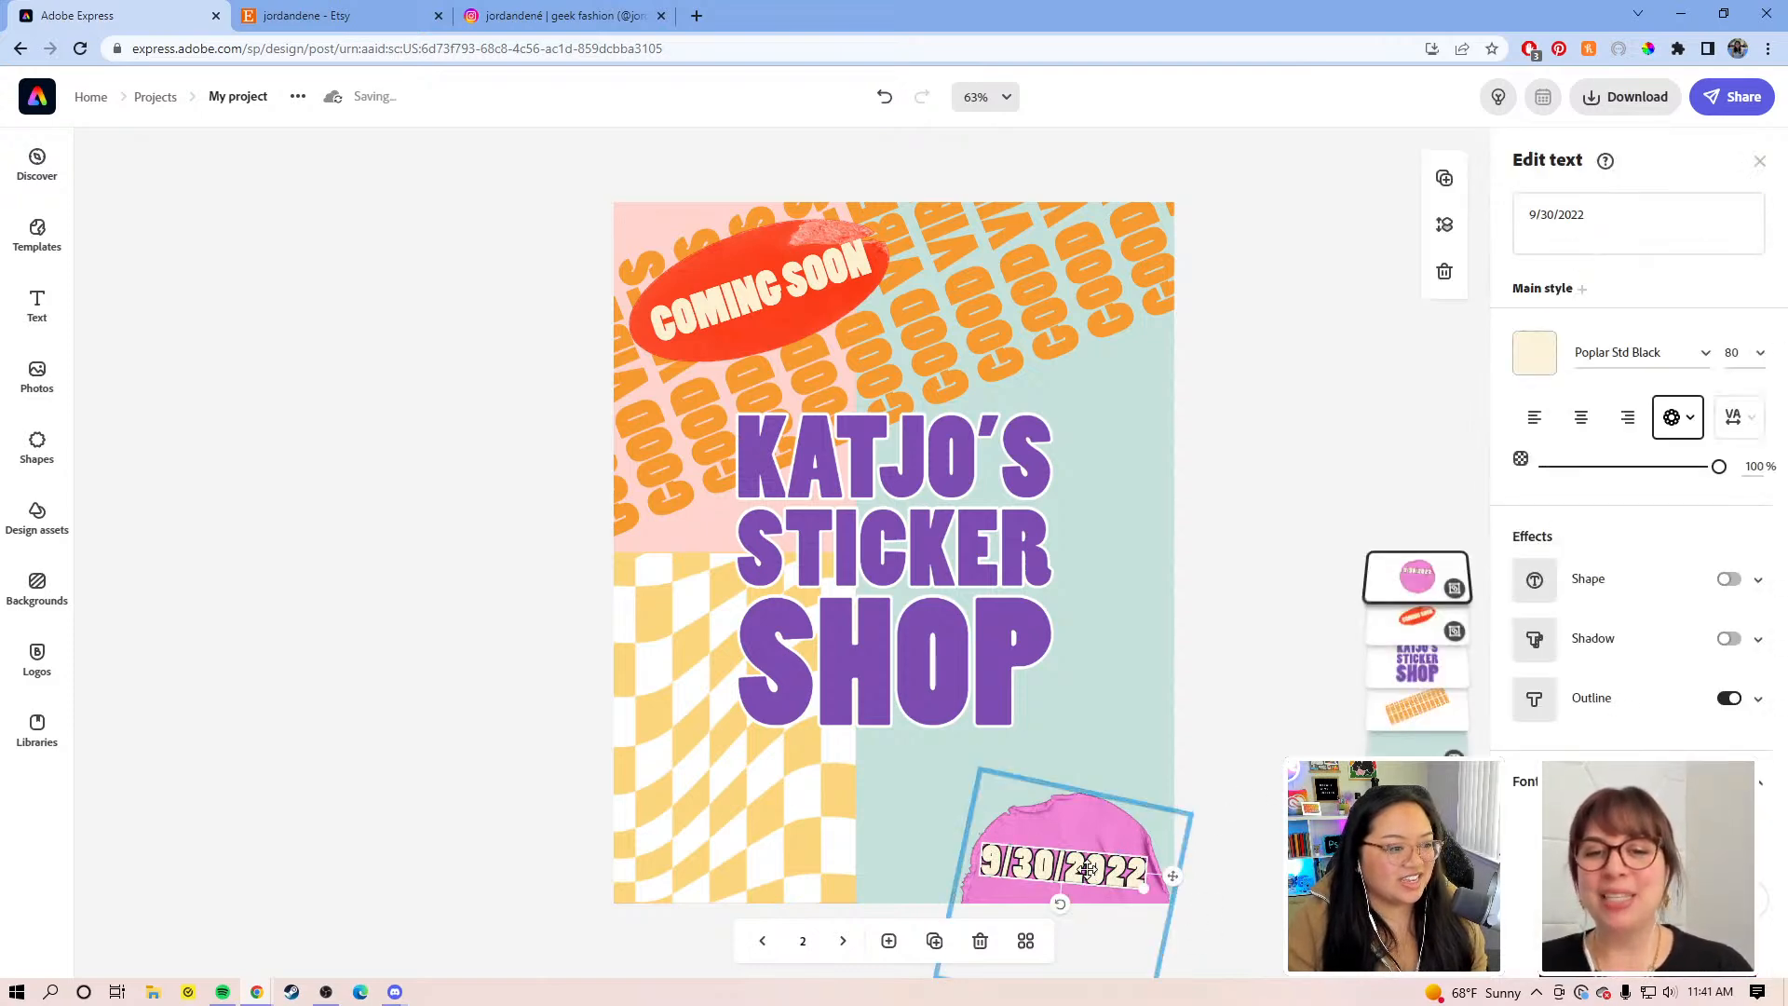
left_click(1532, 354)
left_click(1590, 624)
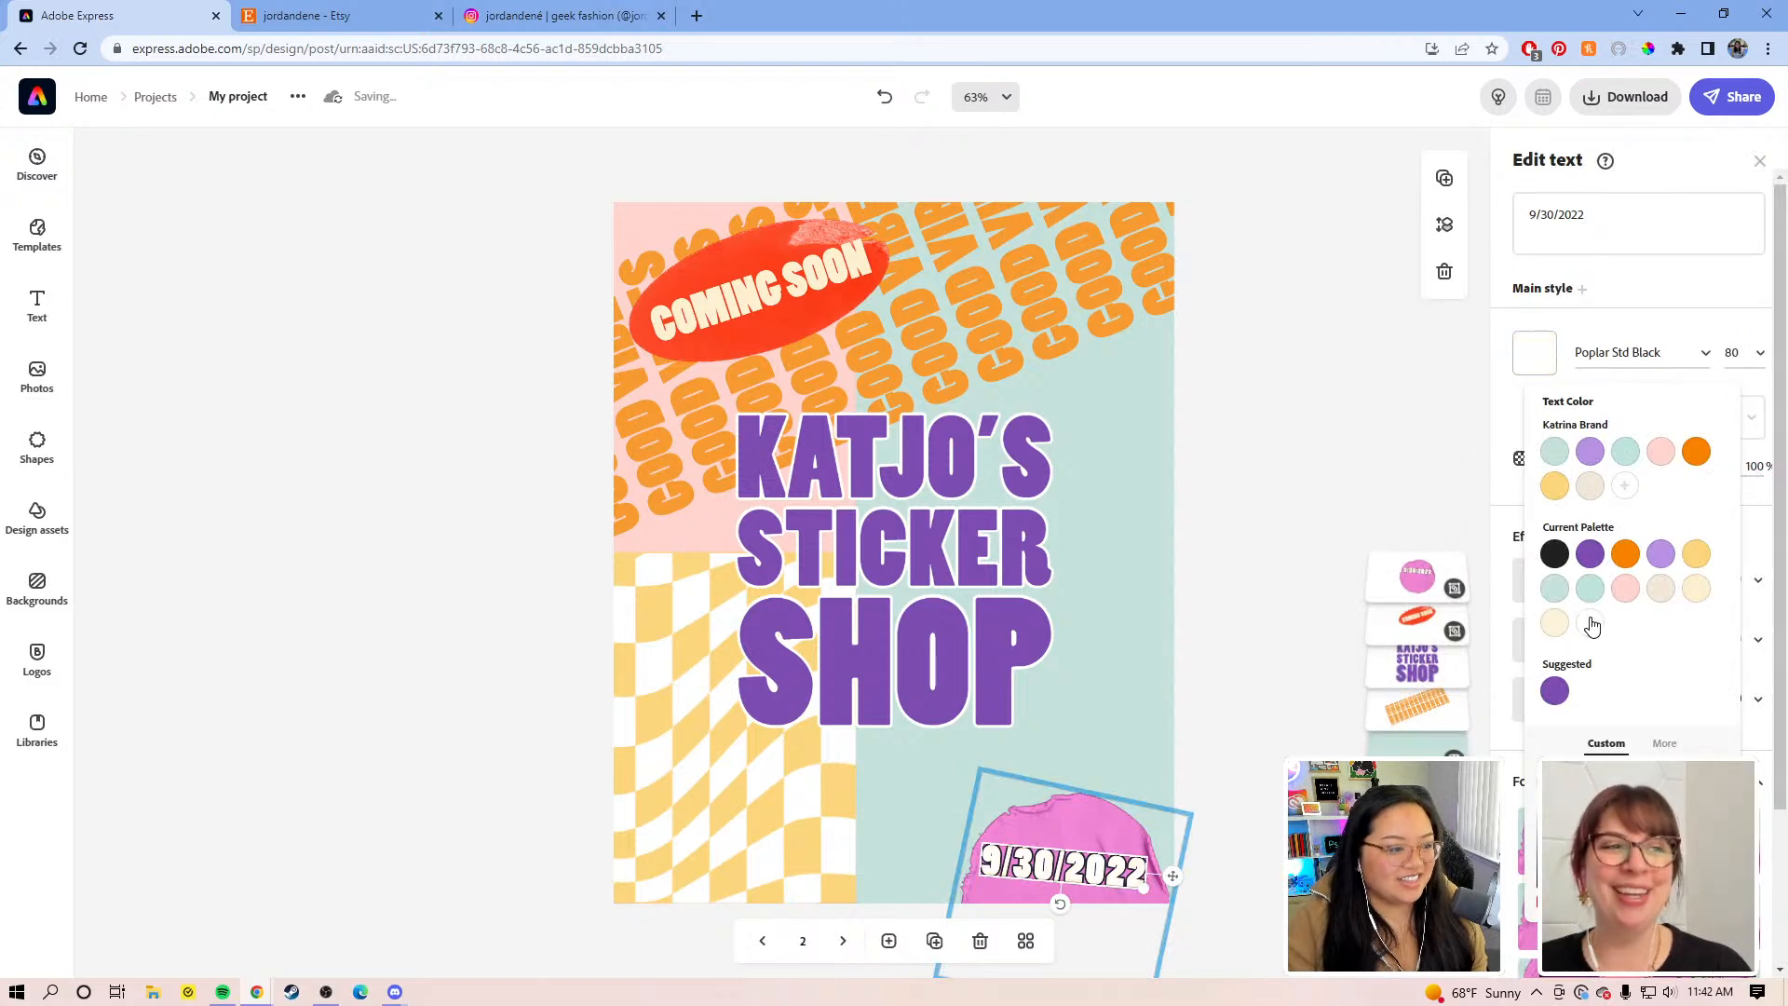
left_click(1145, 892)
Step: Add a black drop shadow to the date text
left_click(1729, 638)
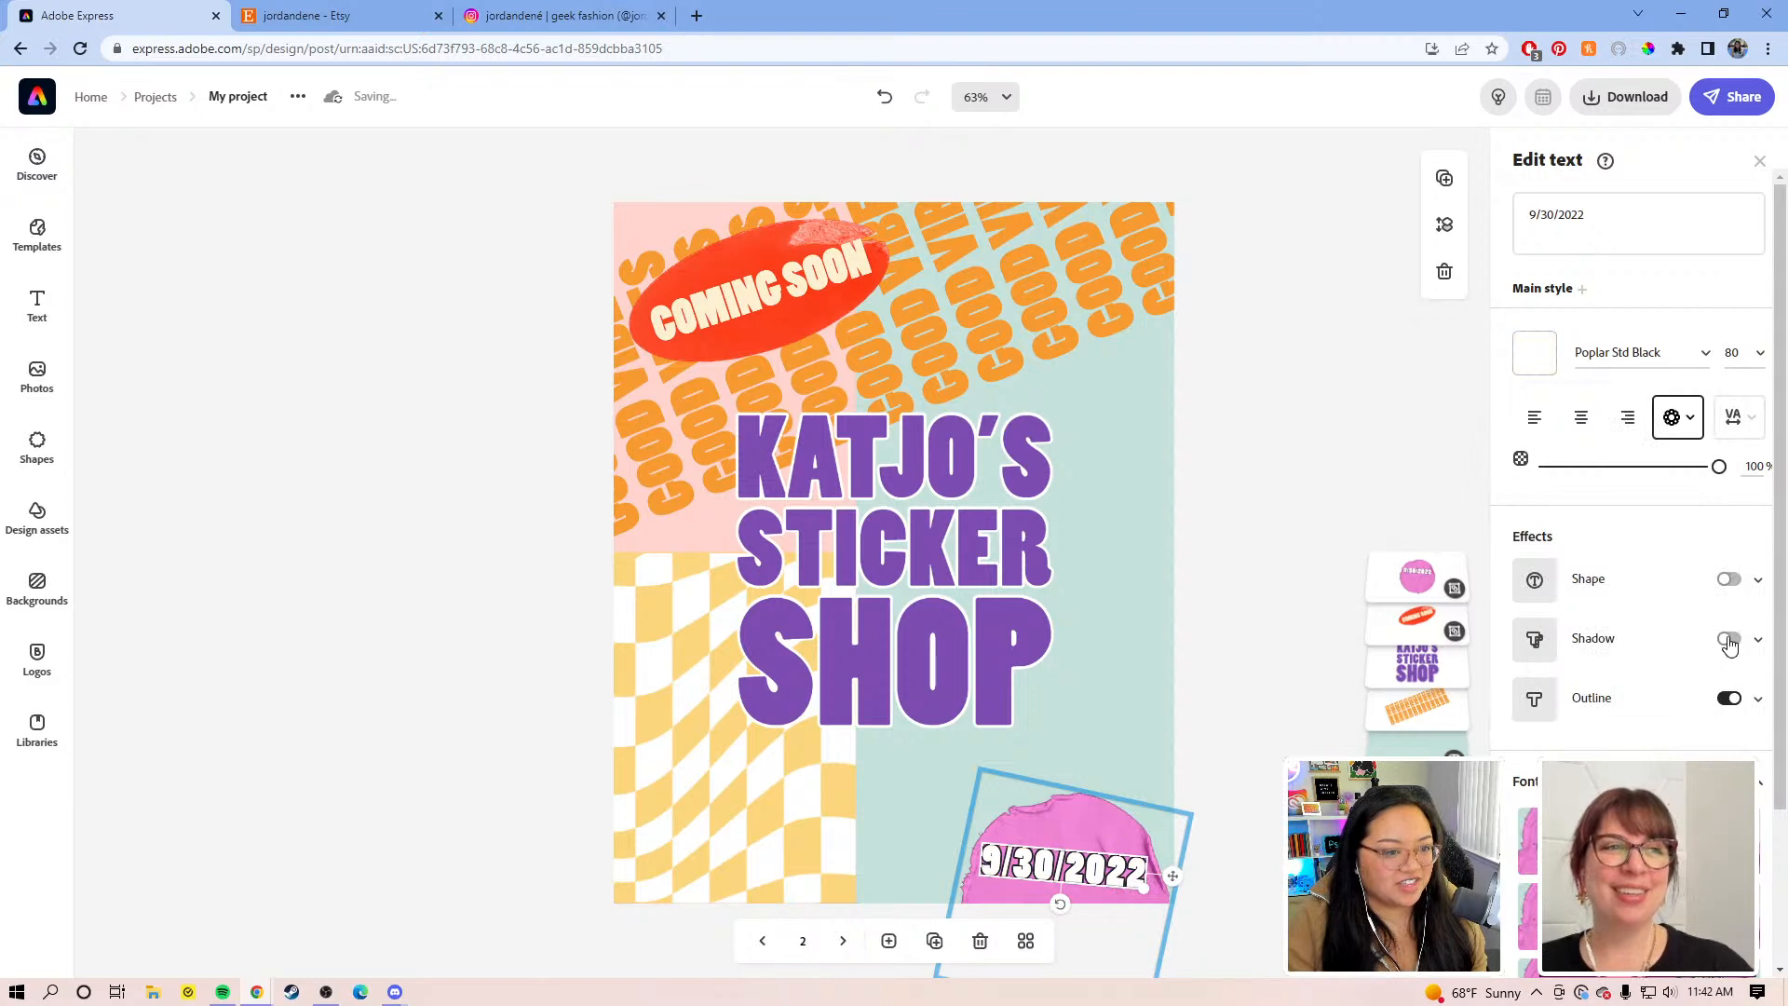
left_click(1535, 700)
left_click_drag(1606, 536, 1535, 564)
left_click(1553, 272)
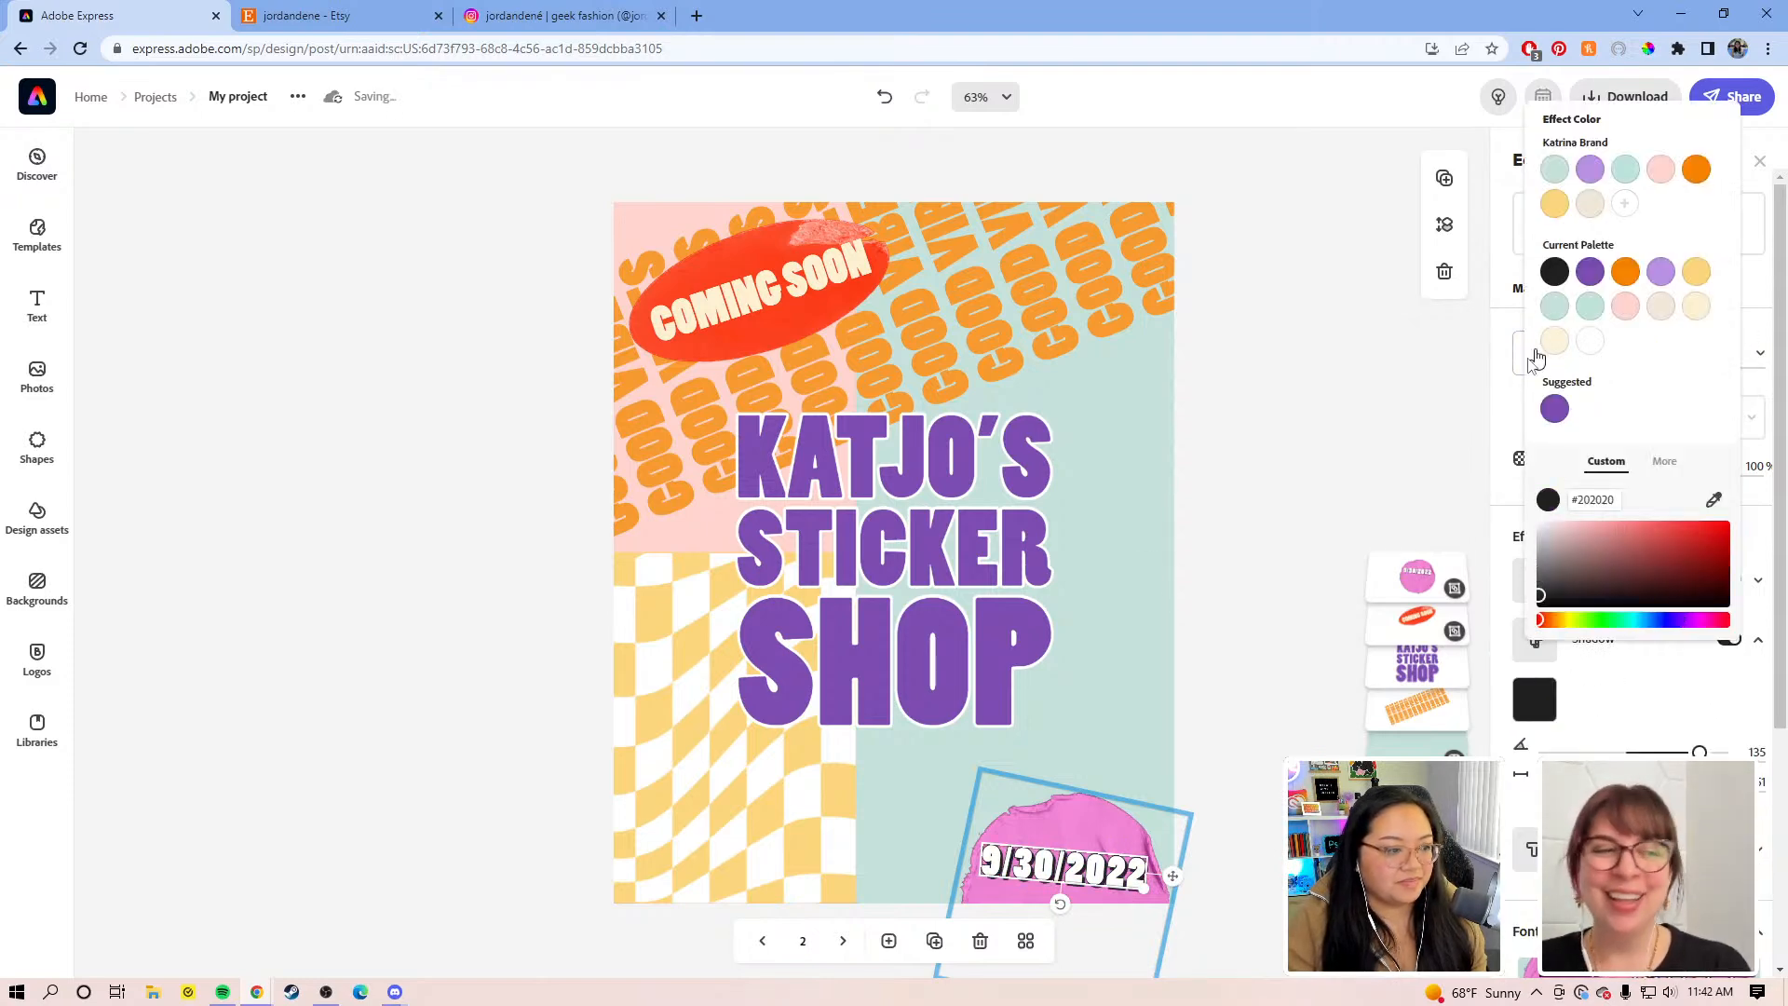
left_click(1237, 555)
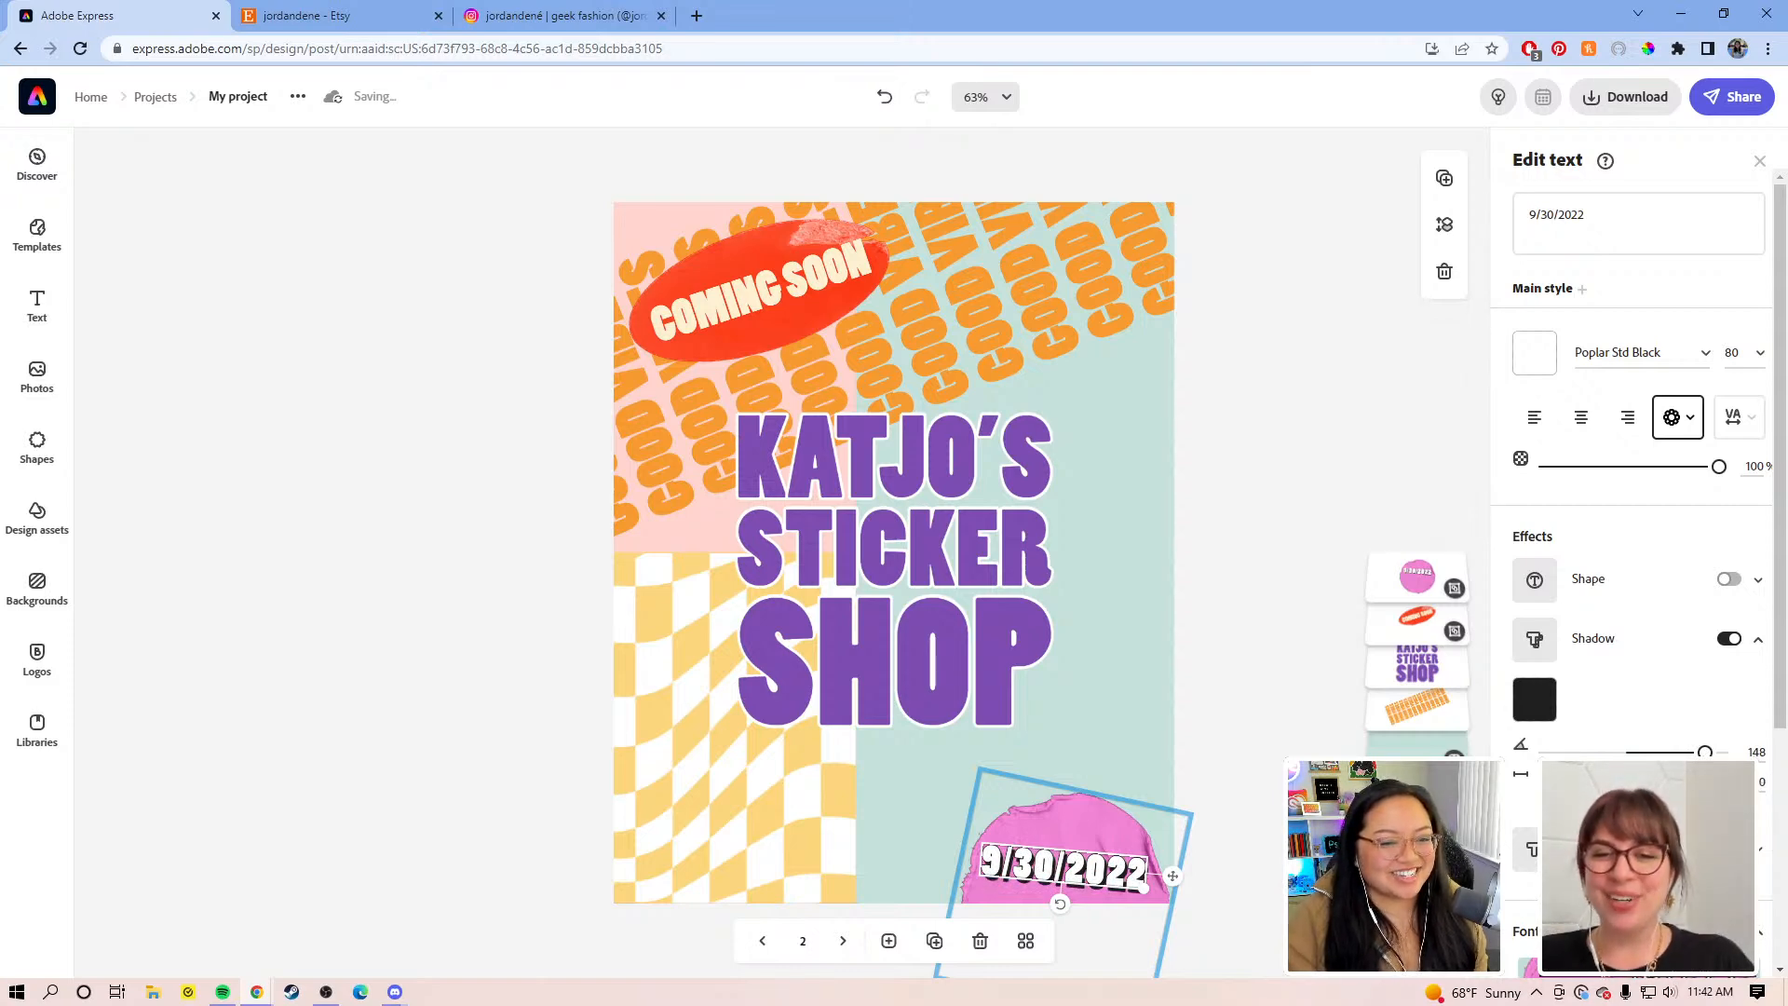
left_click(1209, 644)
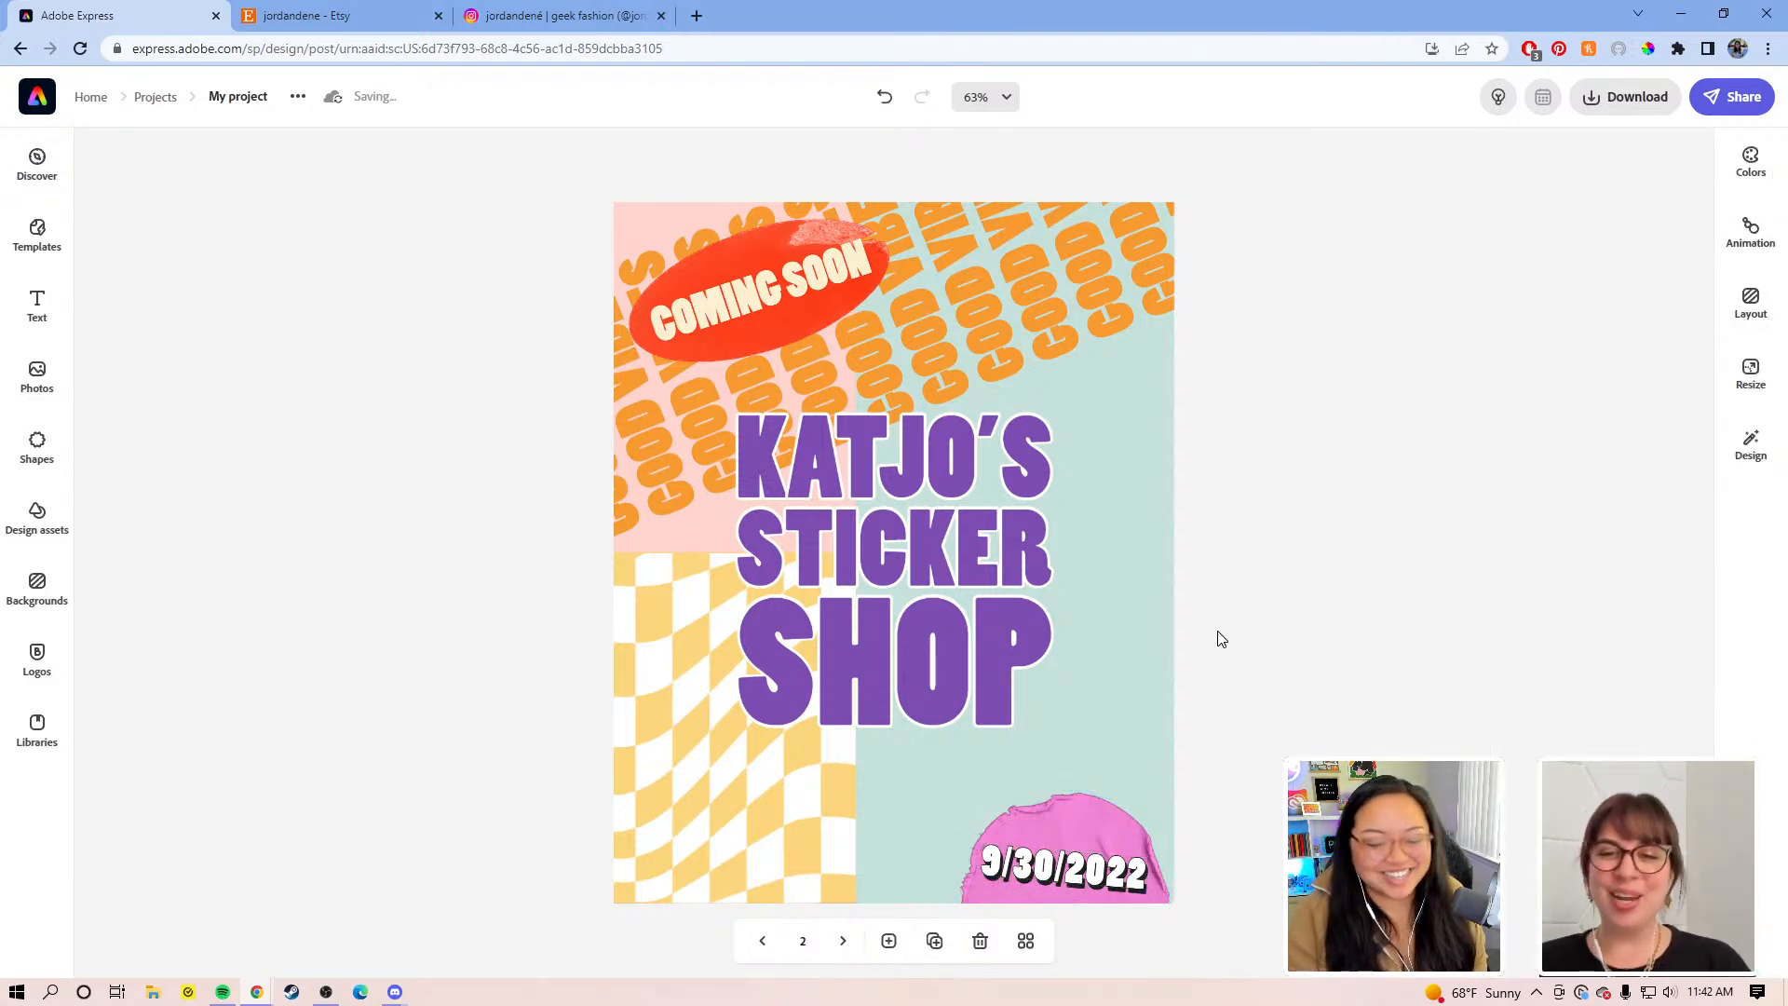
Step: Drag the 9/30/2022 date text up and right so it sits over the pink sticker
left_click(1100, 838)
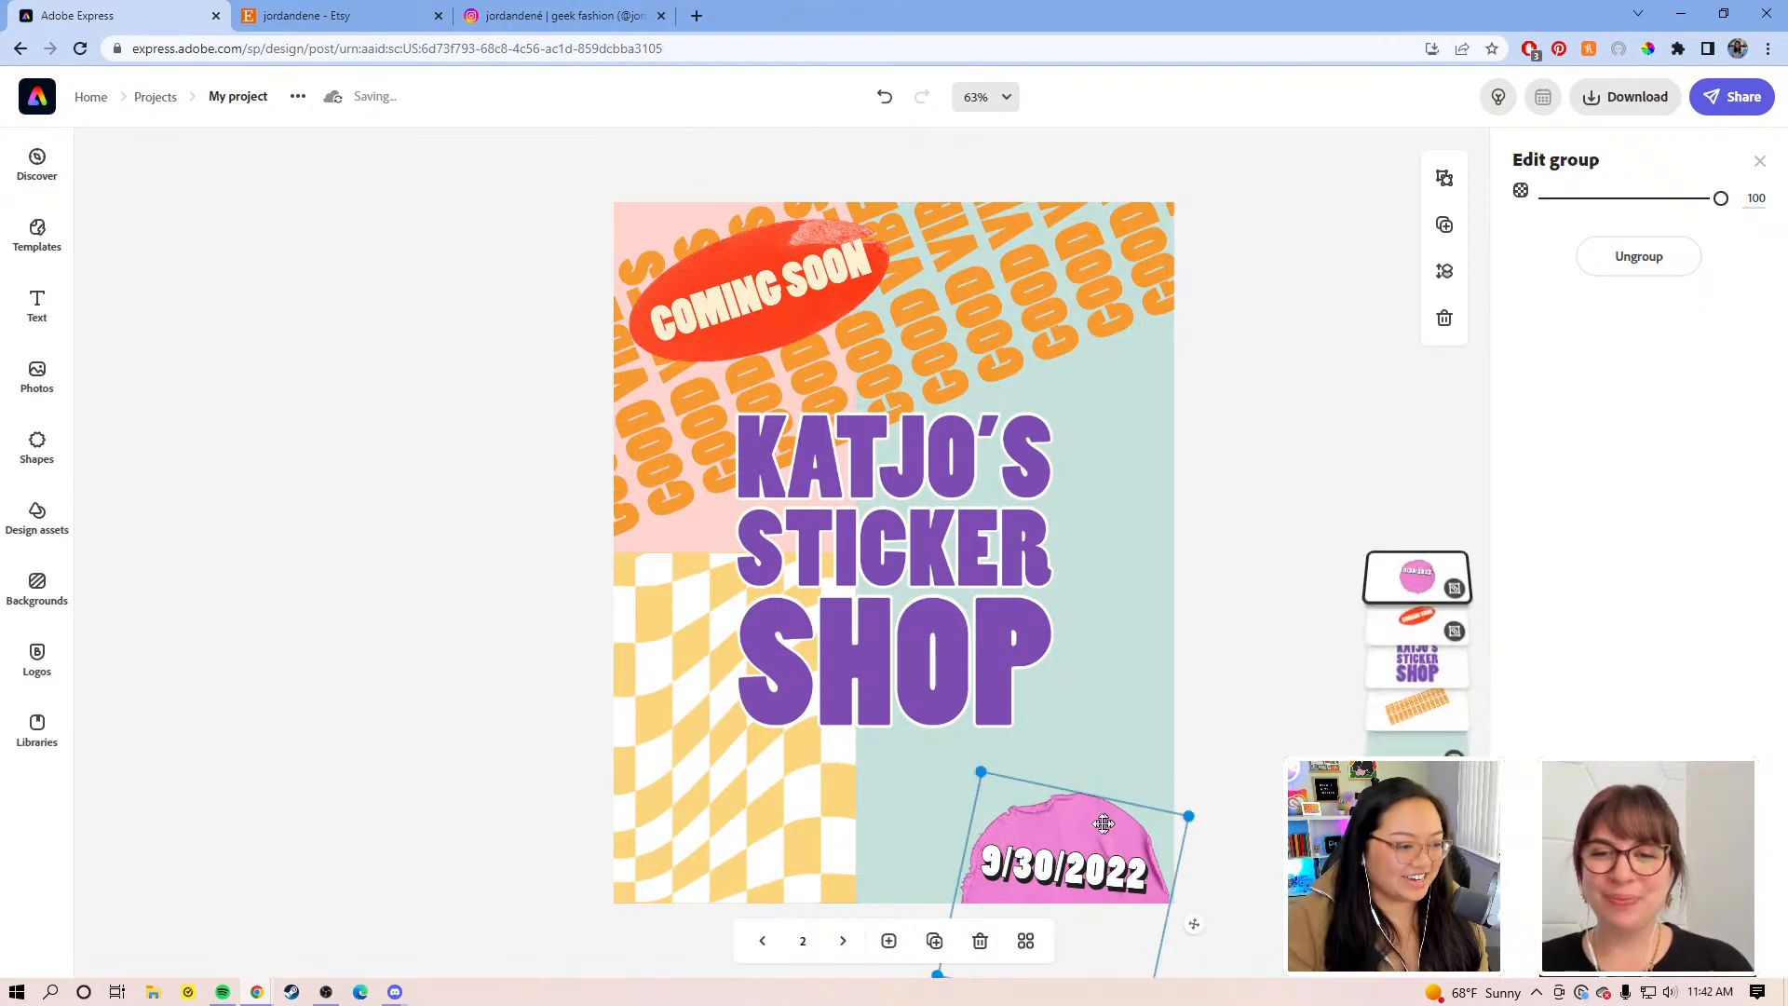
left_click(1079, 878)
left_click_drag(1079, 878, 1091, 824)
left_click(1234, 799)
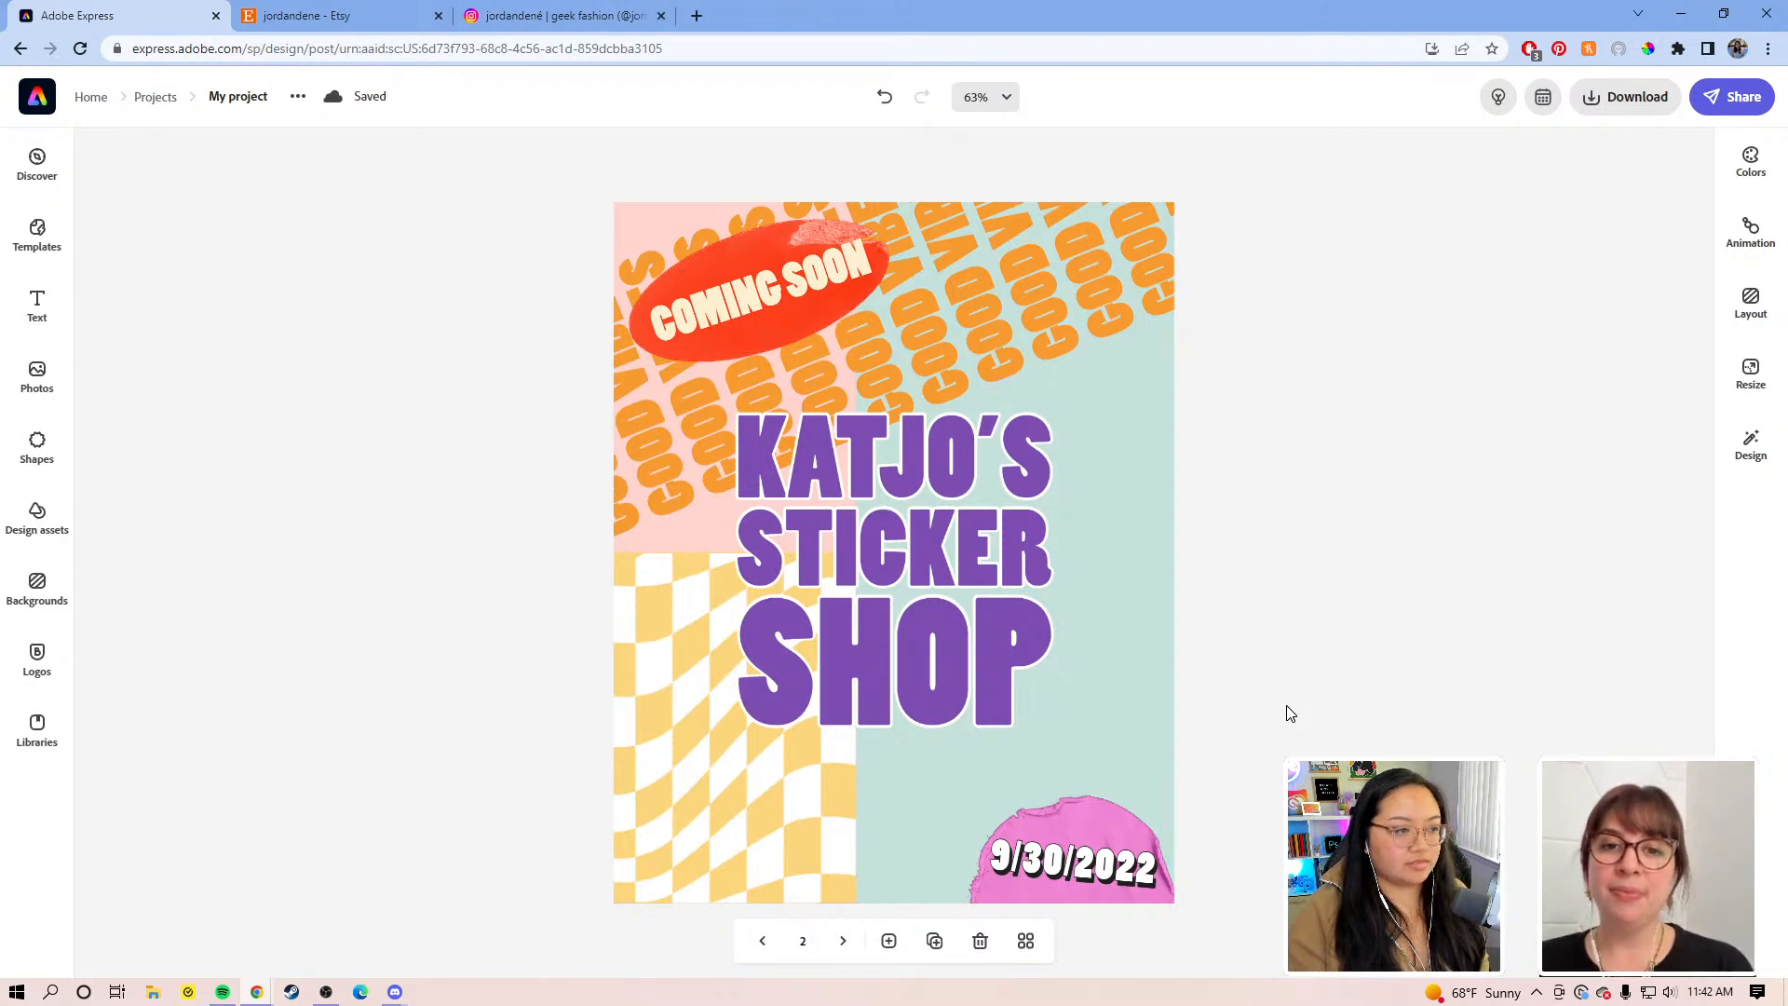
Step: Shift the KATJO'S STICKER SHOP title left and enlarge it to about 260.5
left_click(922, 556)
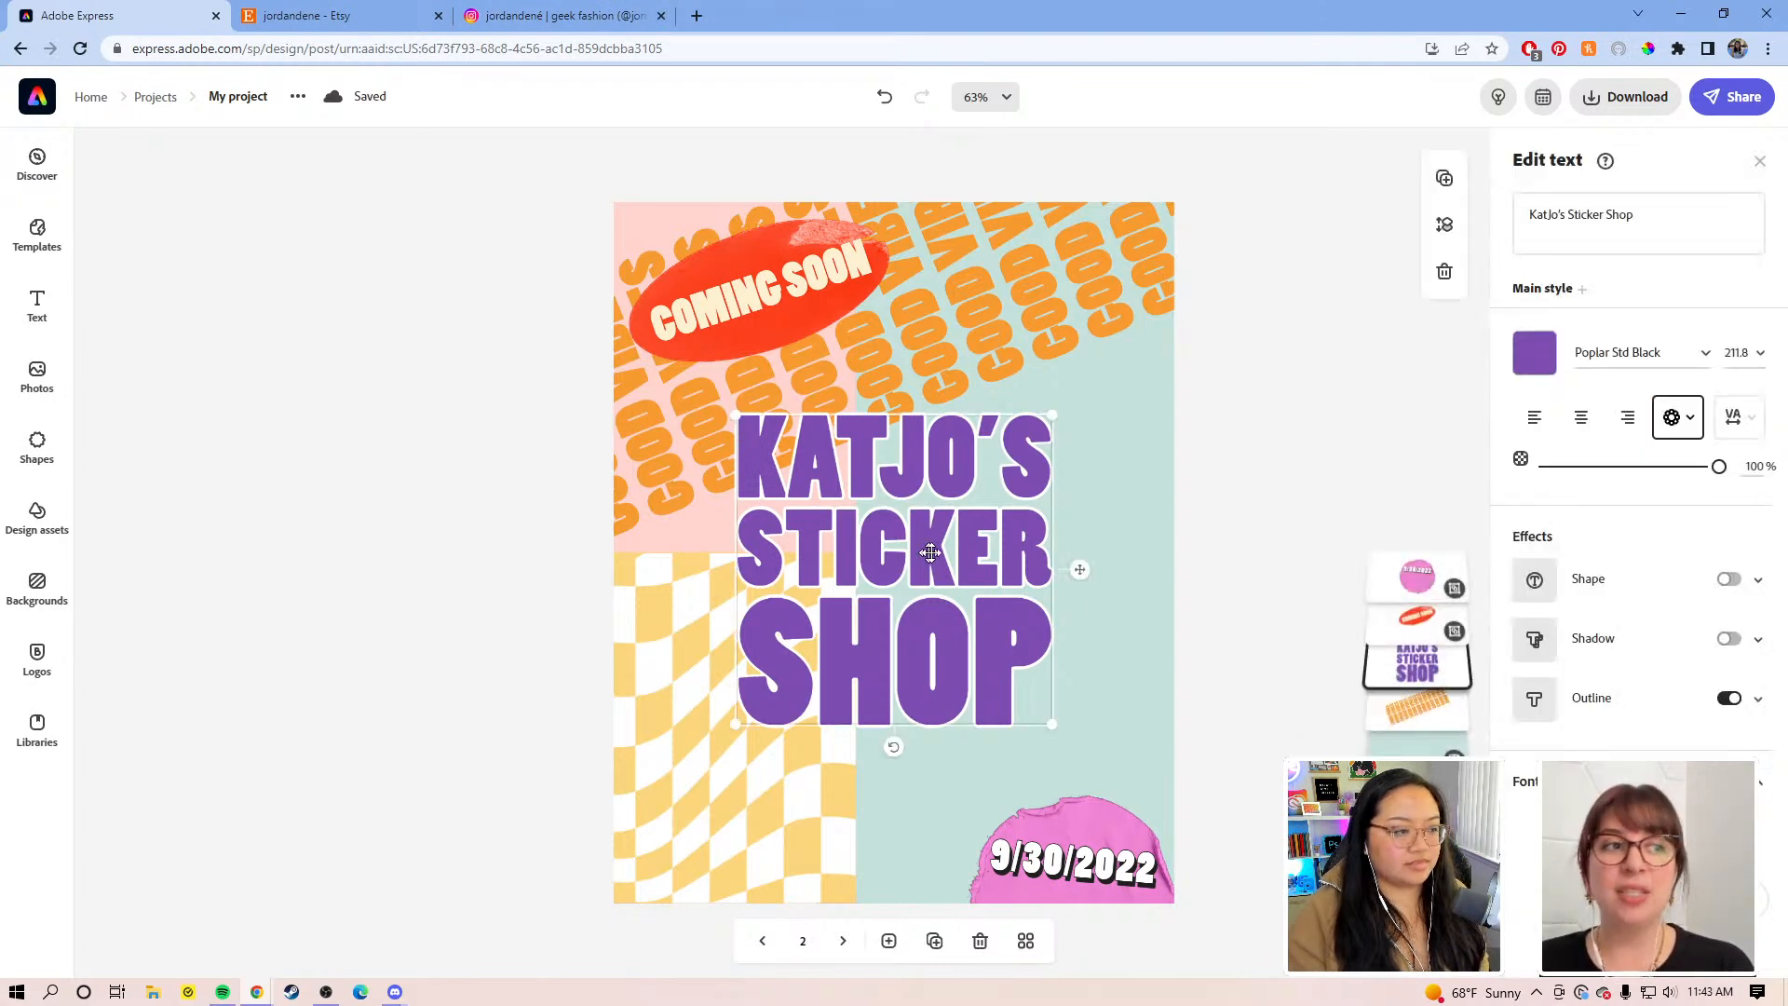
left_click_drag(938, 553, 896, 553)
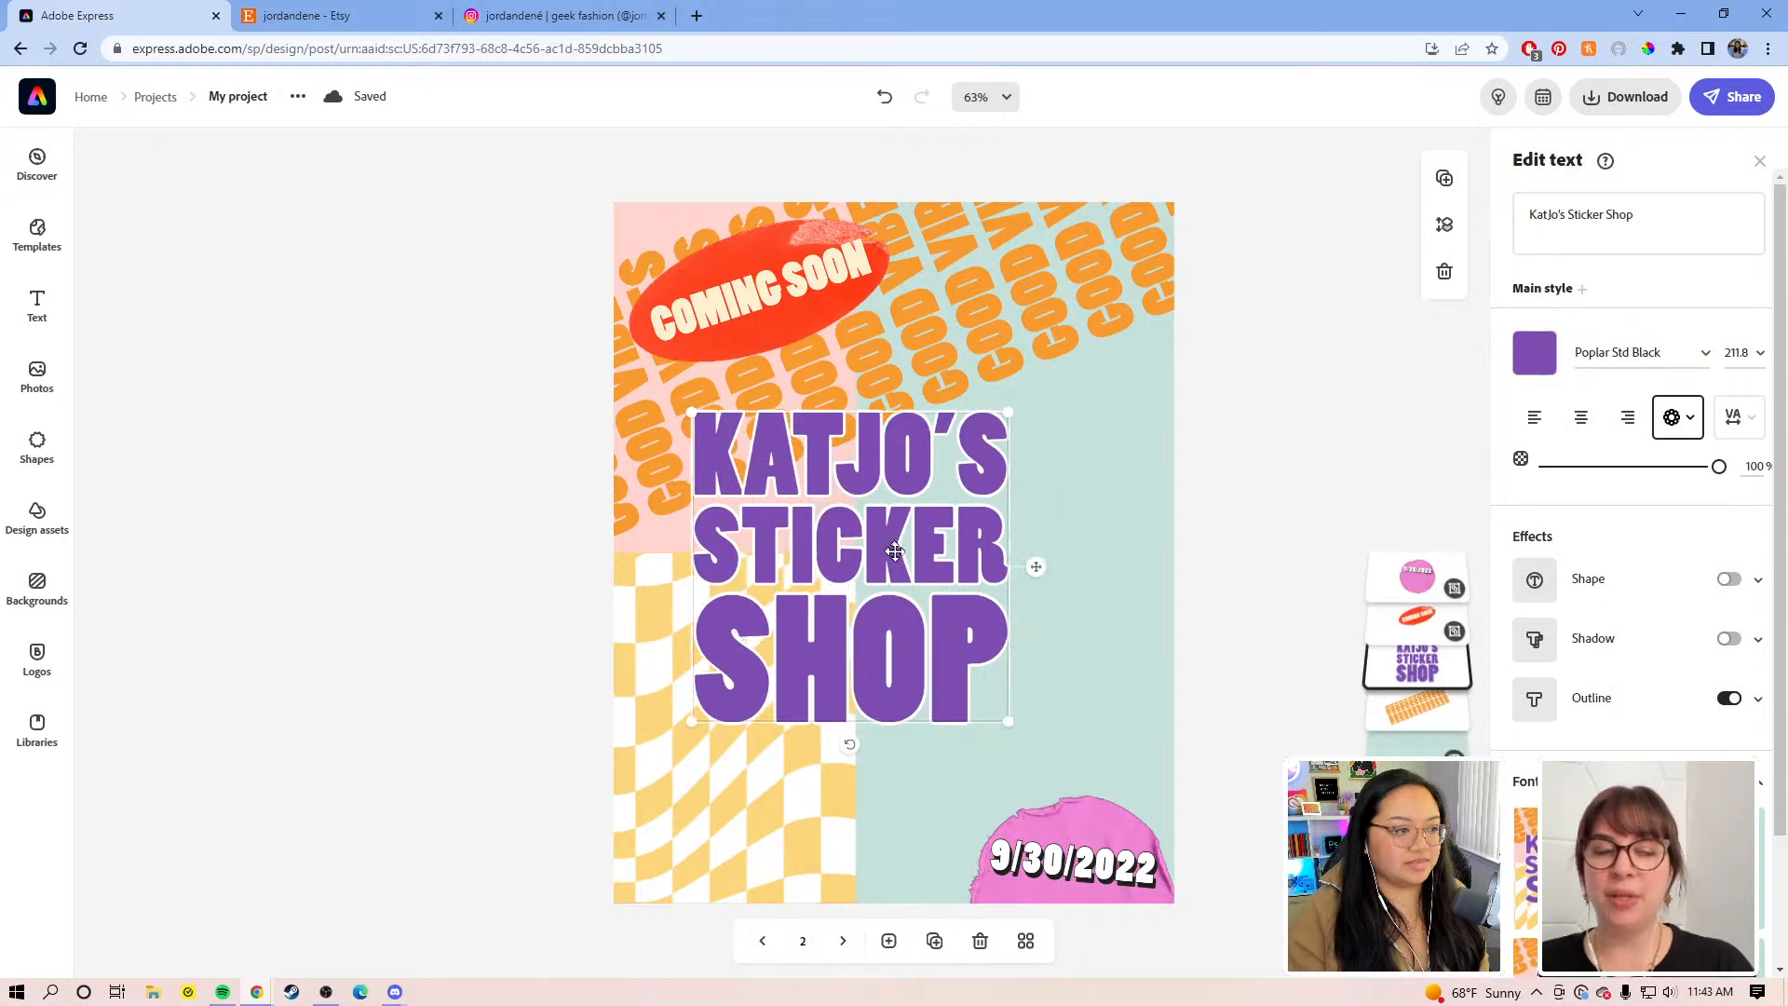
left_click_drag(1011, 724, 1093, 780)
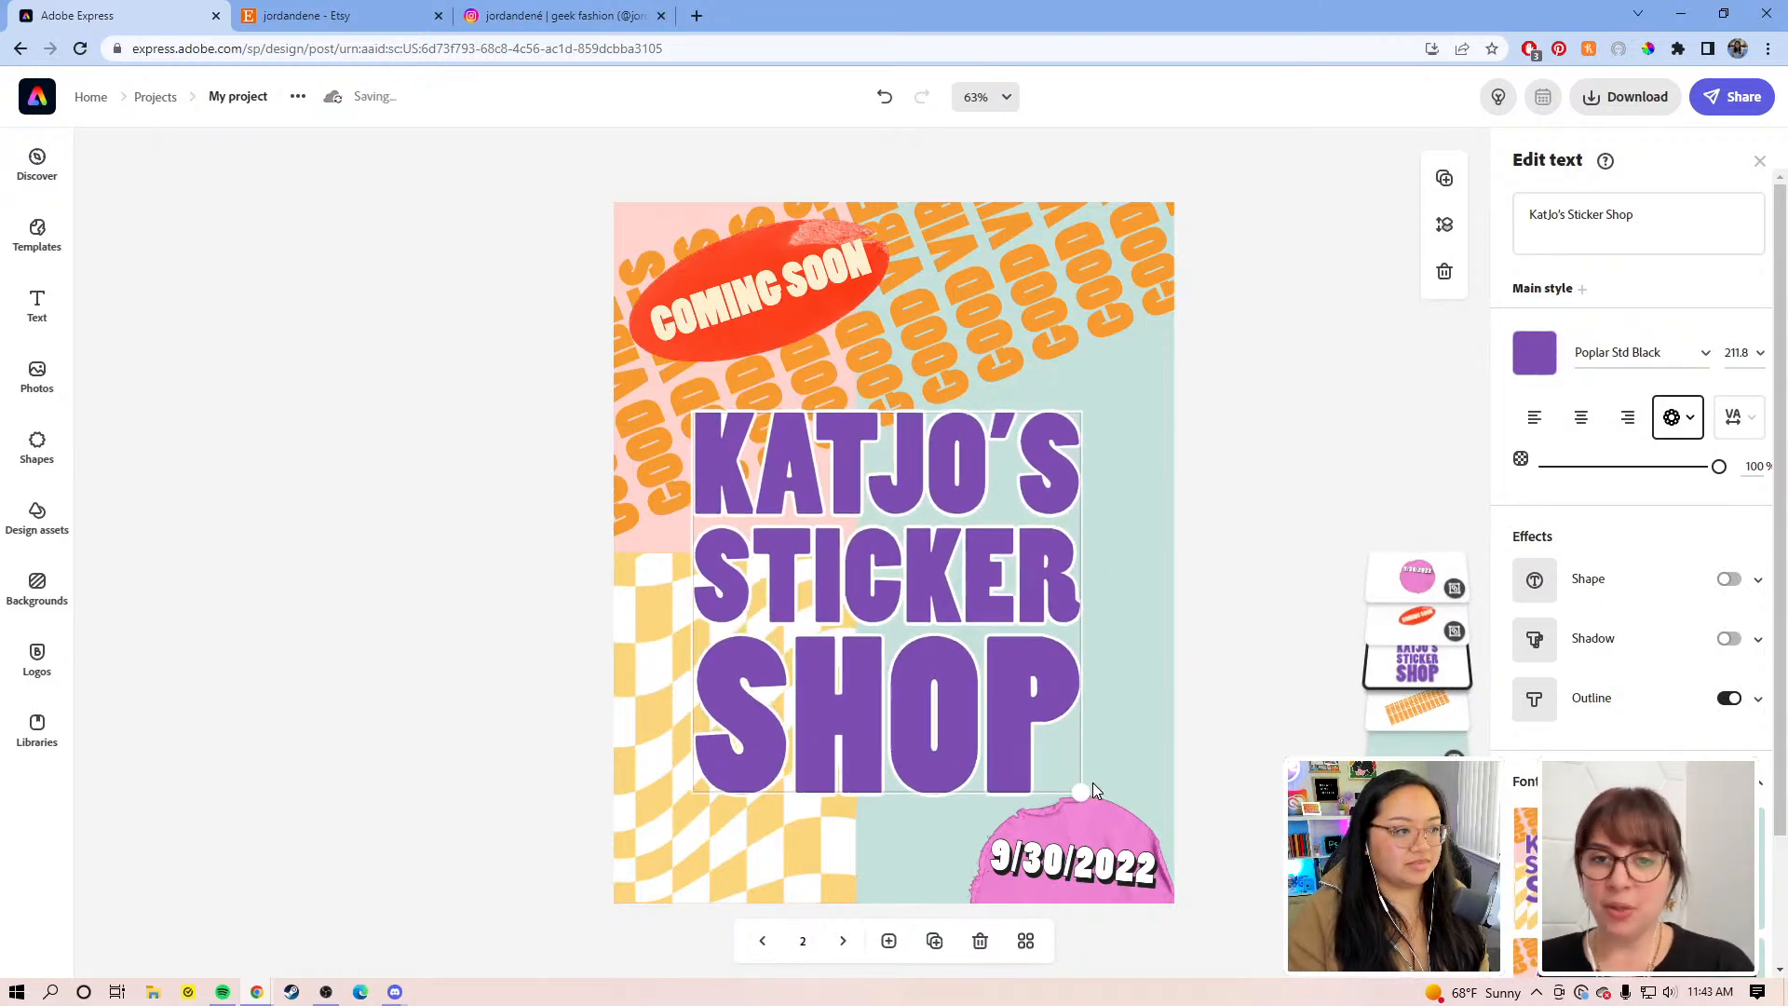
left_click_drag(950, 614, 975, 514)
Step: Shrink the COMING SOON sticker toward the top left and nudge the title down to recentre it
left_click(785, 303)
left_click_drag(931, 293, 781, 285)
left_click(1226, 330)
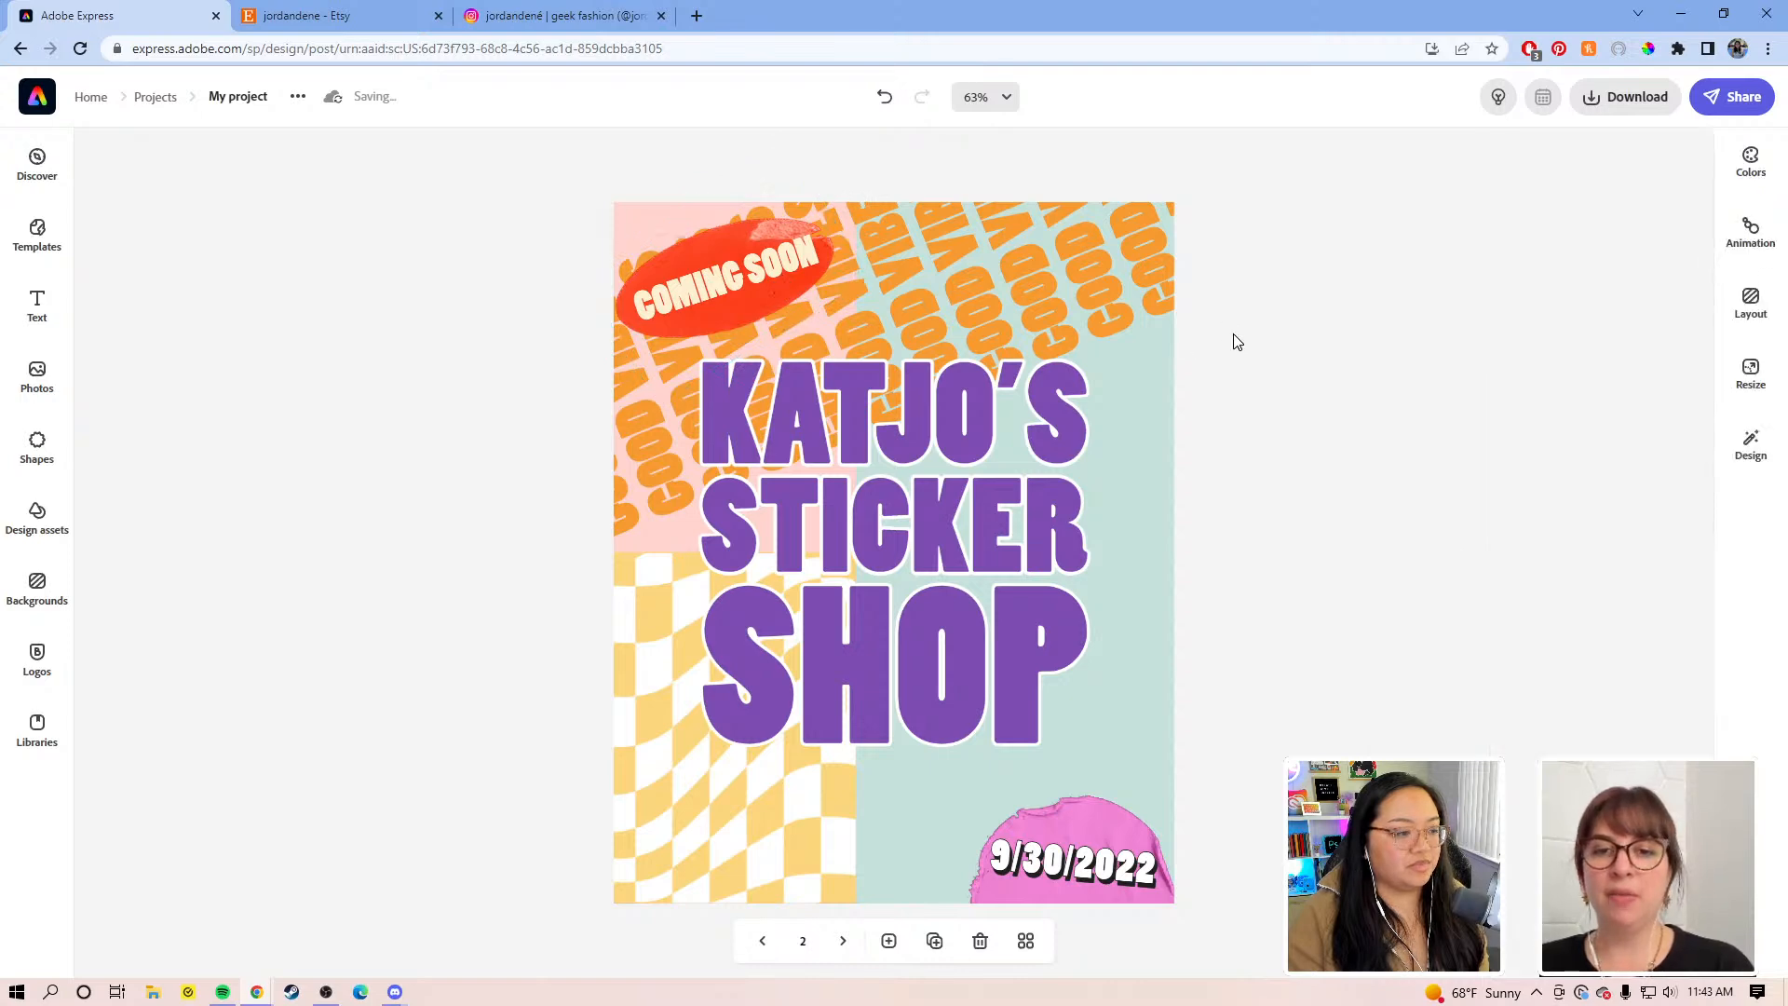
left_click_drag(1013, 611, 996, 630)
left_click(1219, 377)
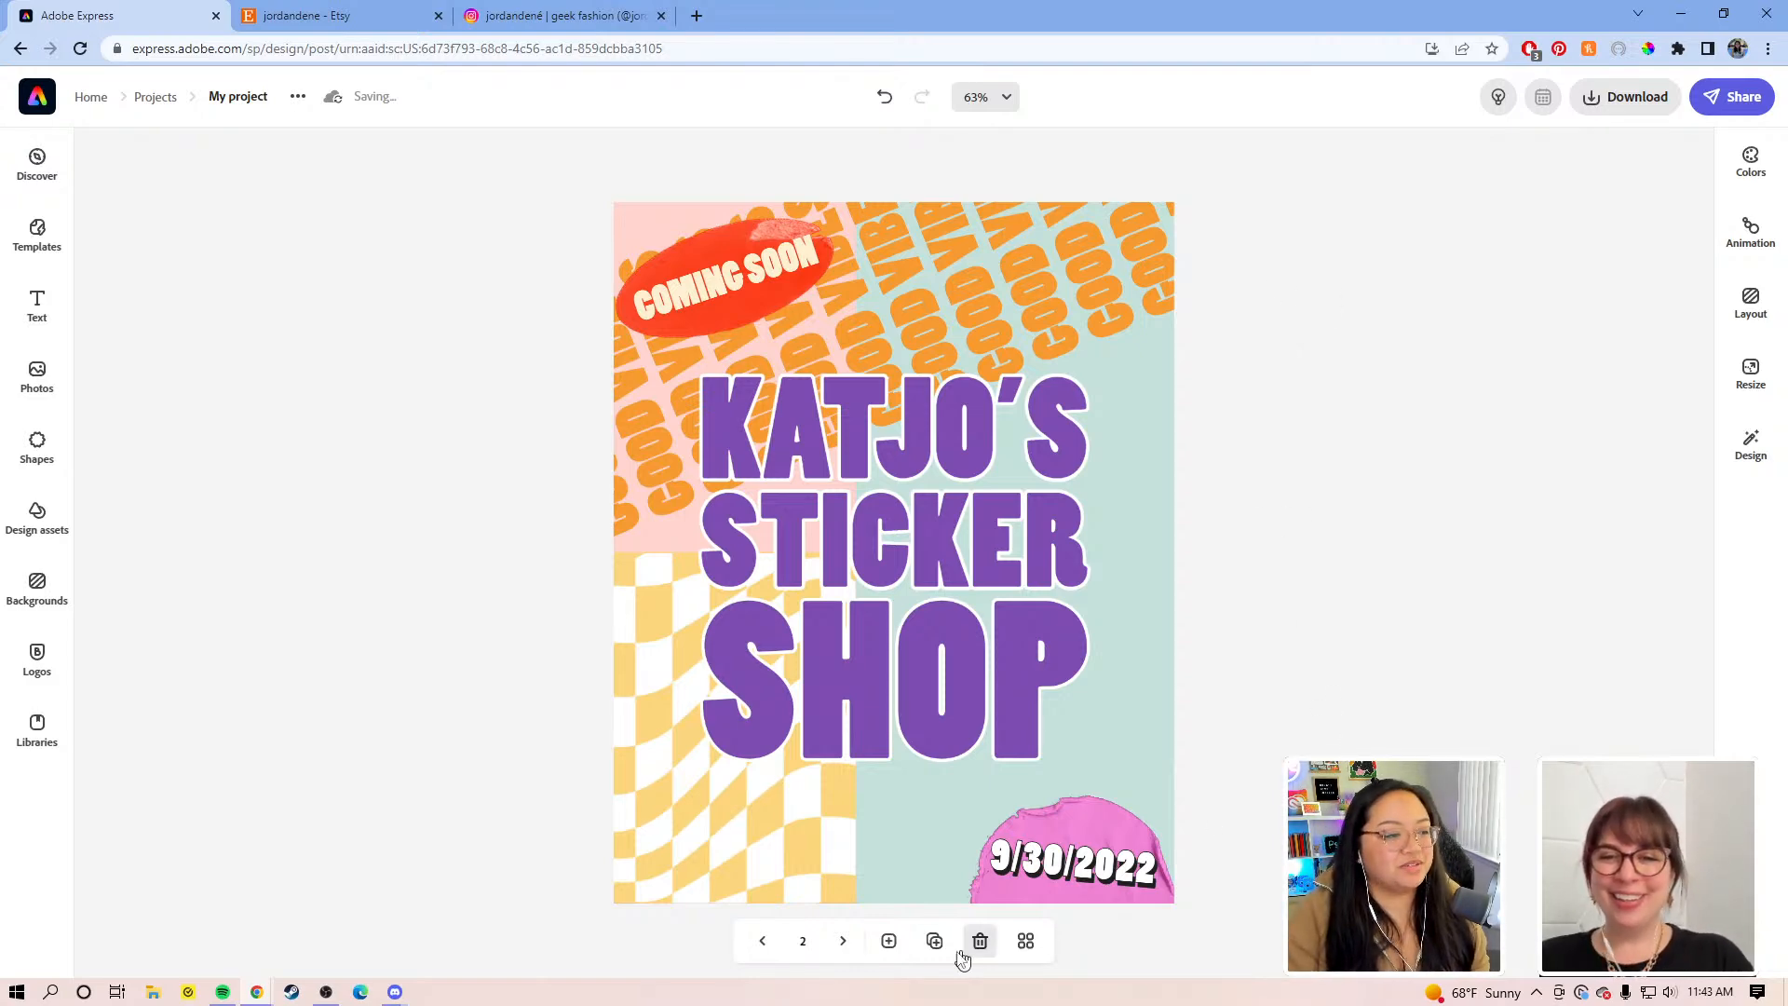
Step: Duplicate the poster as page 3 and view all seven pages in the grid
left_click(934, 940)
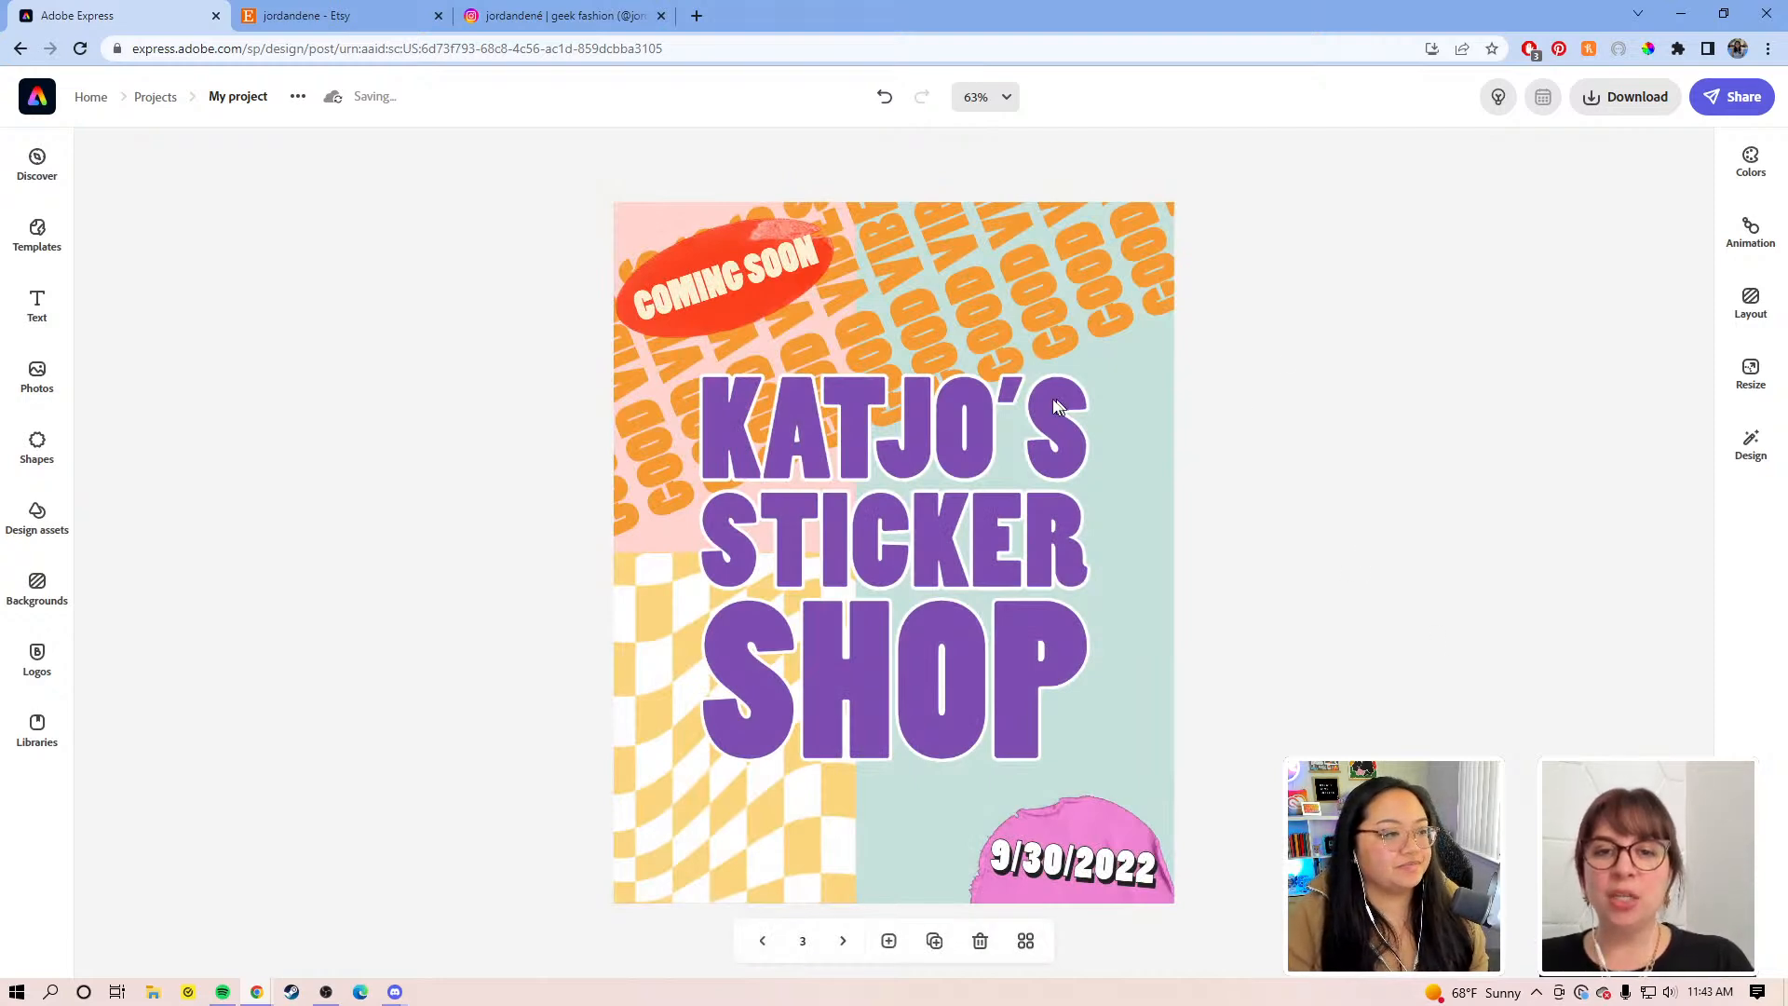
left_click(1087, 427)
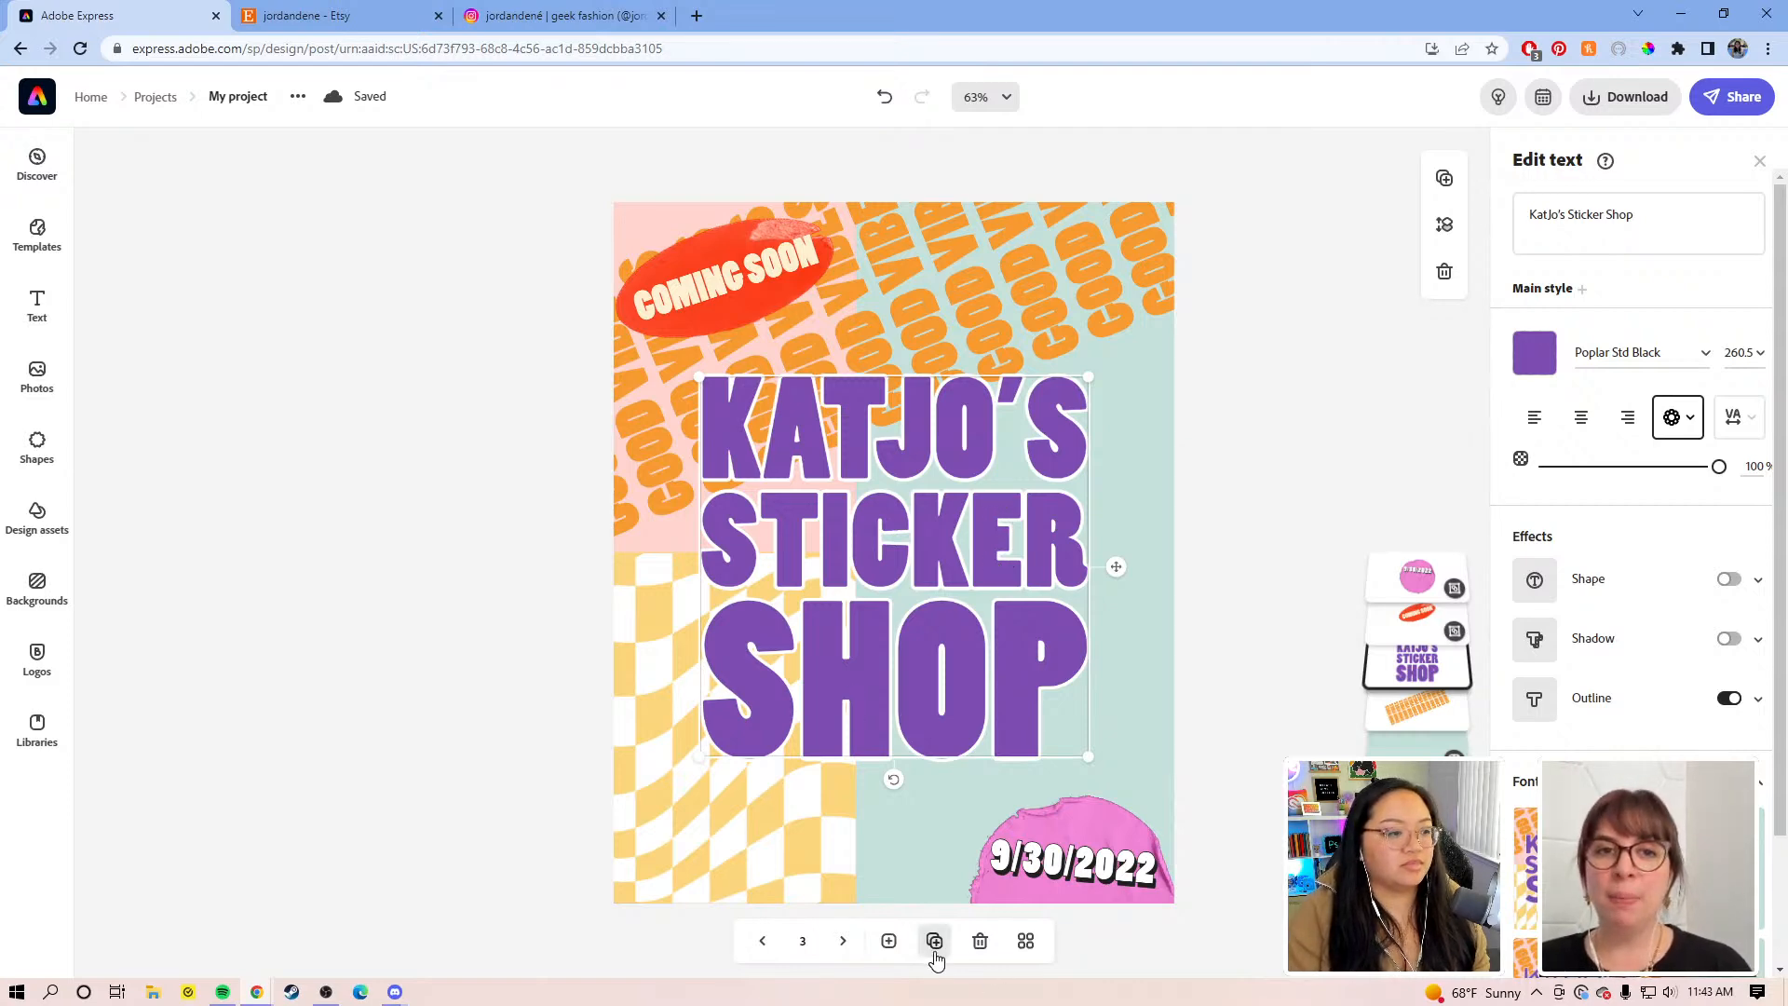
left_click(1026, 941)
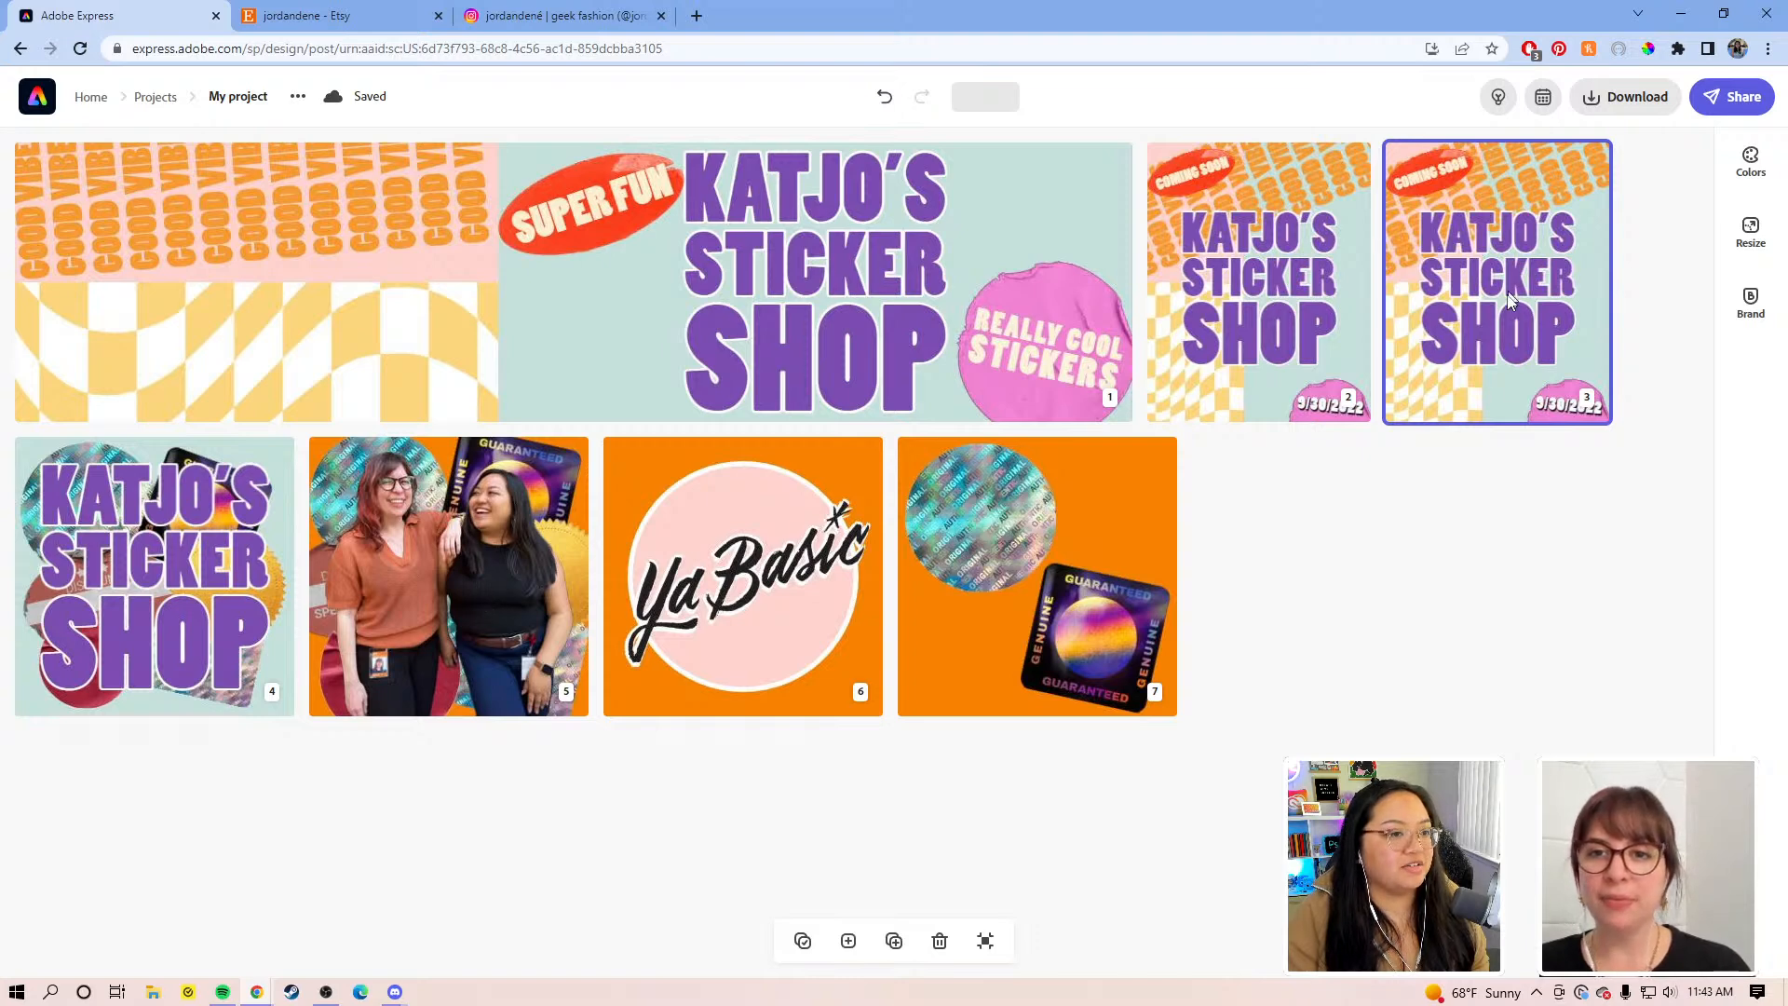
Step: Open page 5 and select its photo of the two women, then open page 3 from the grid
left_click(509, 546)
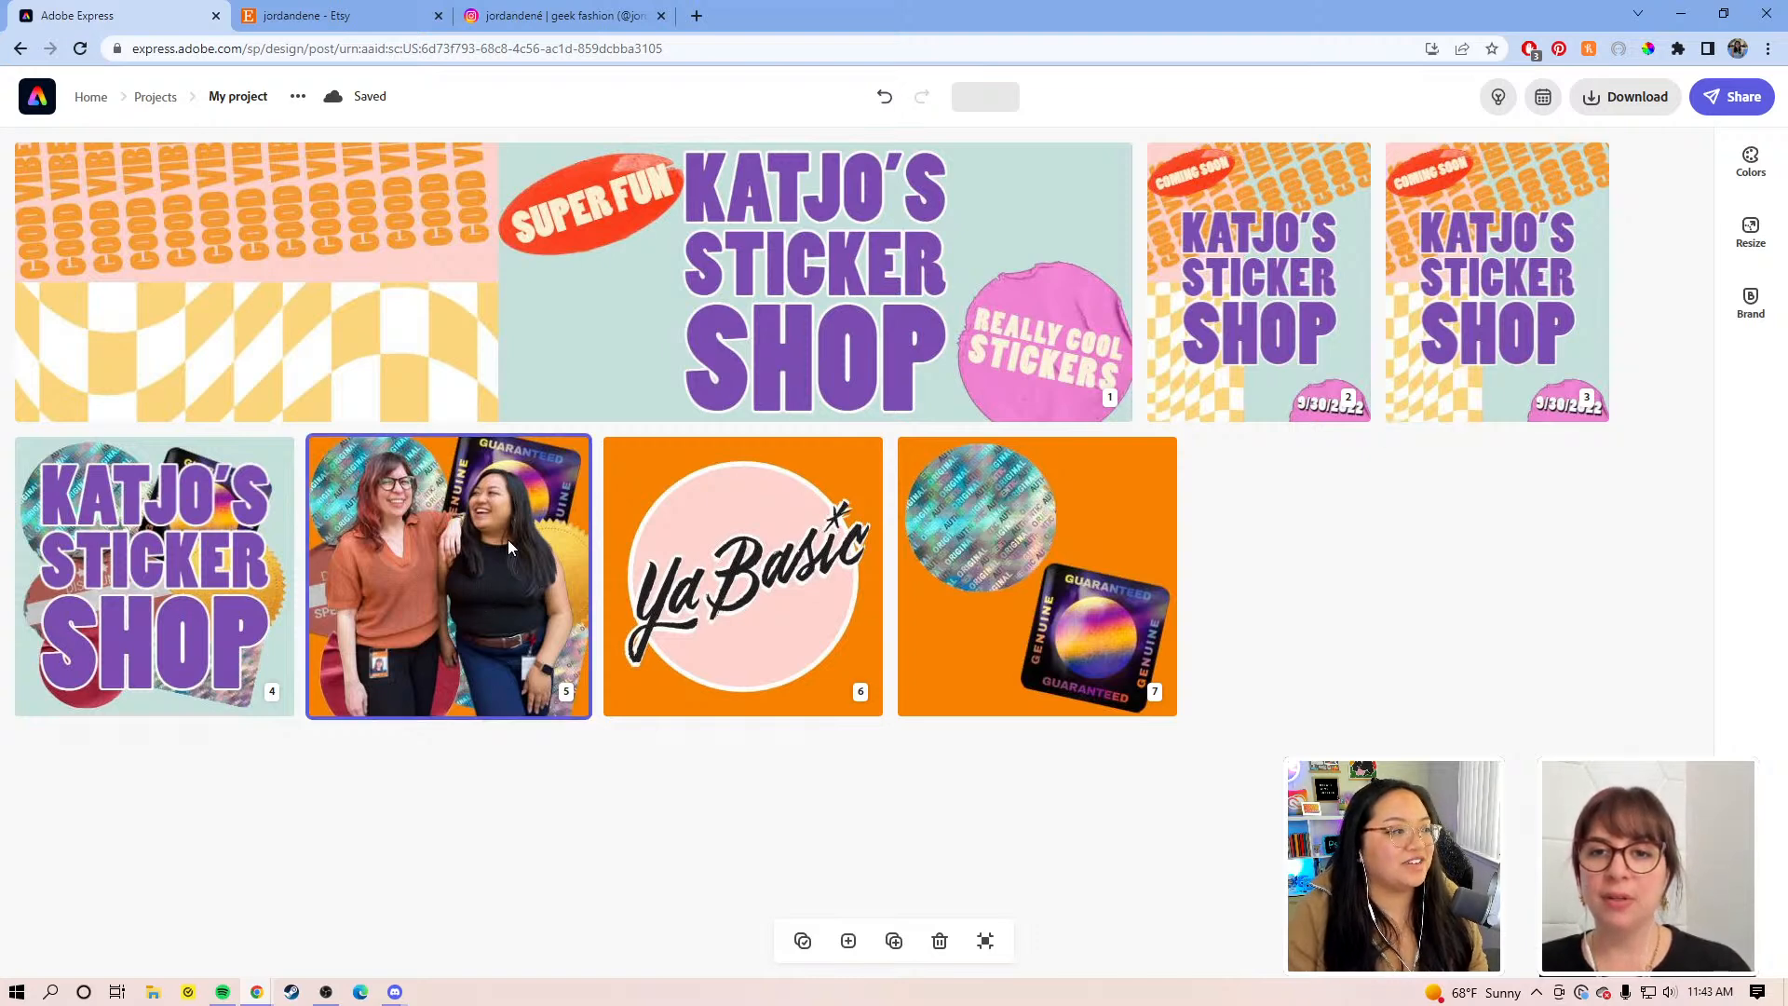
double_click(508, 547)
left_click(905, 505)
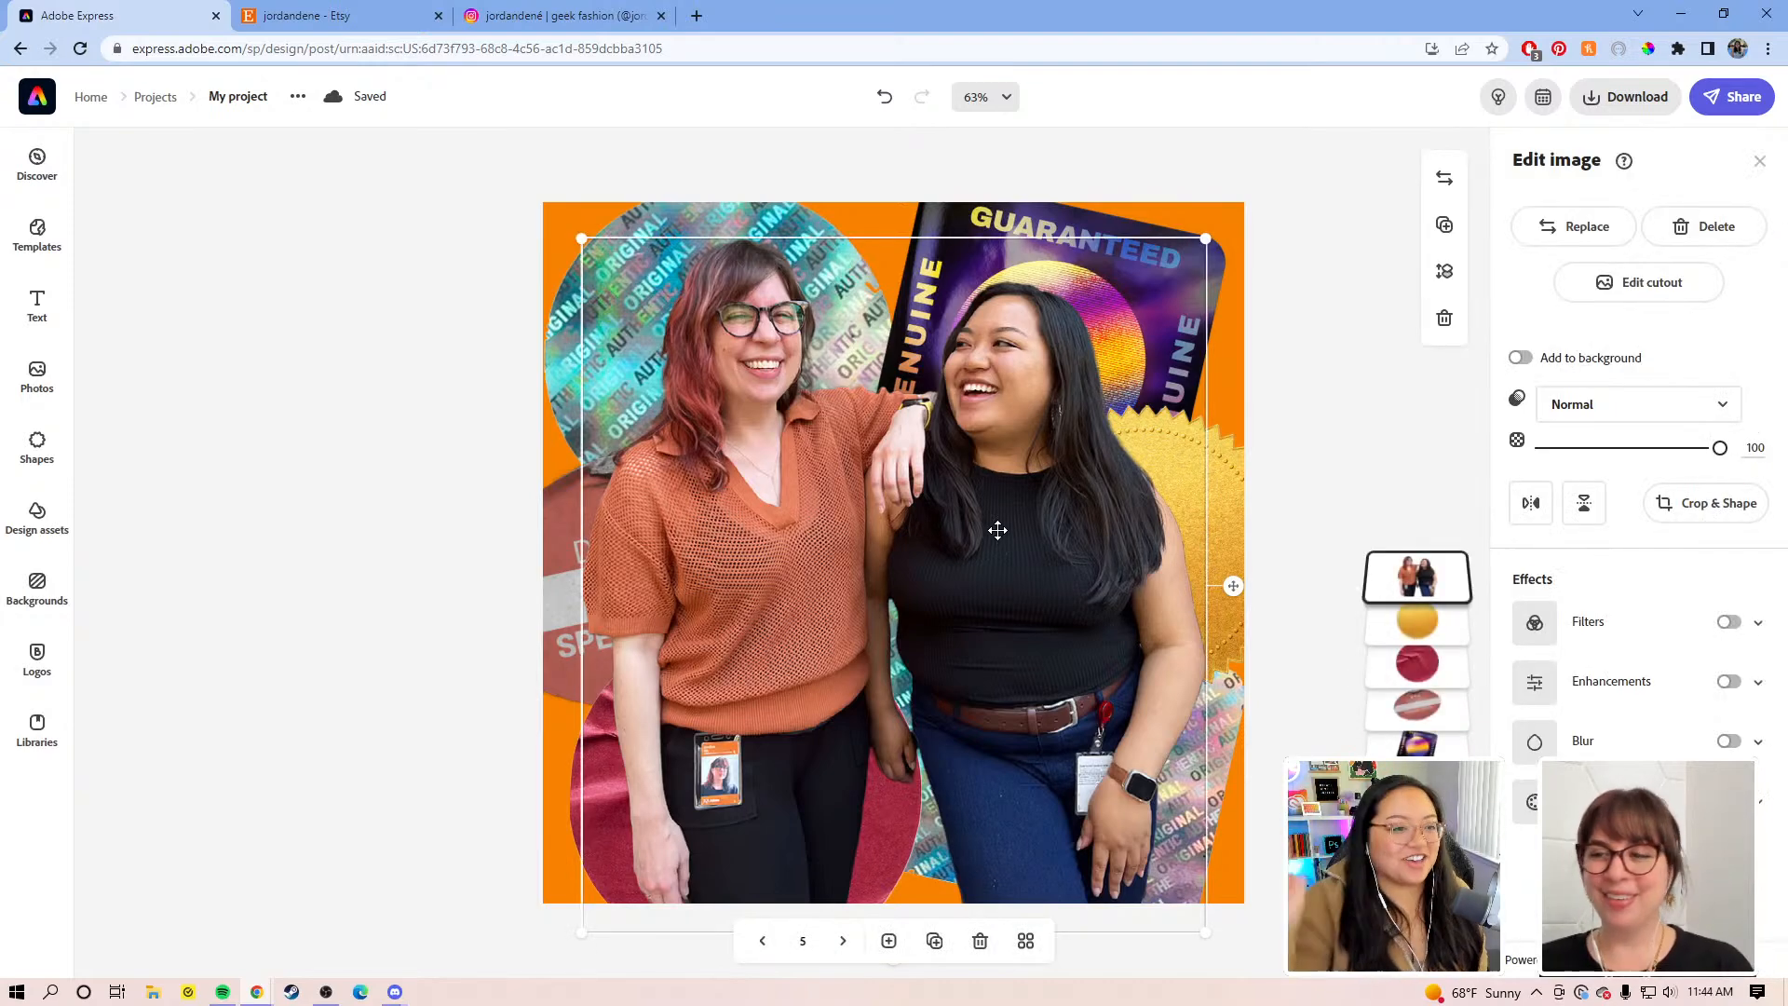
left_click(1297, 333)
left_click(1009, 495)
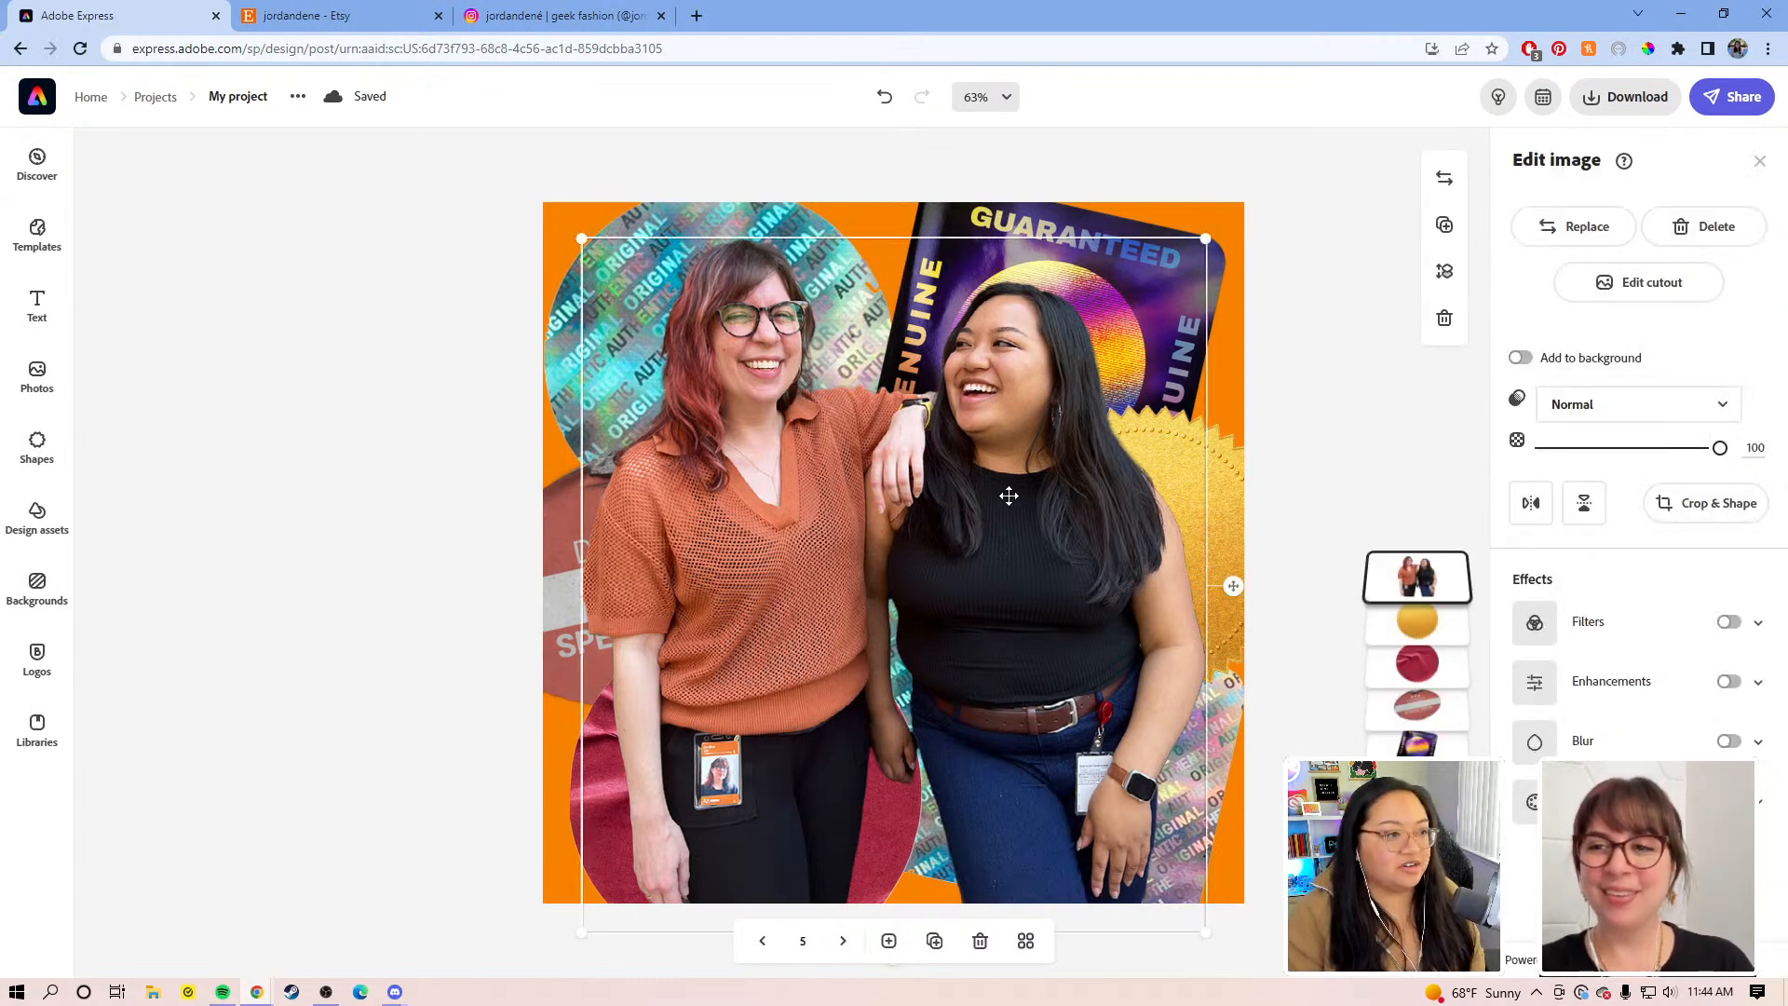
left_click(1025, 941)
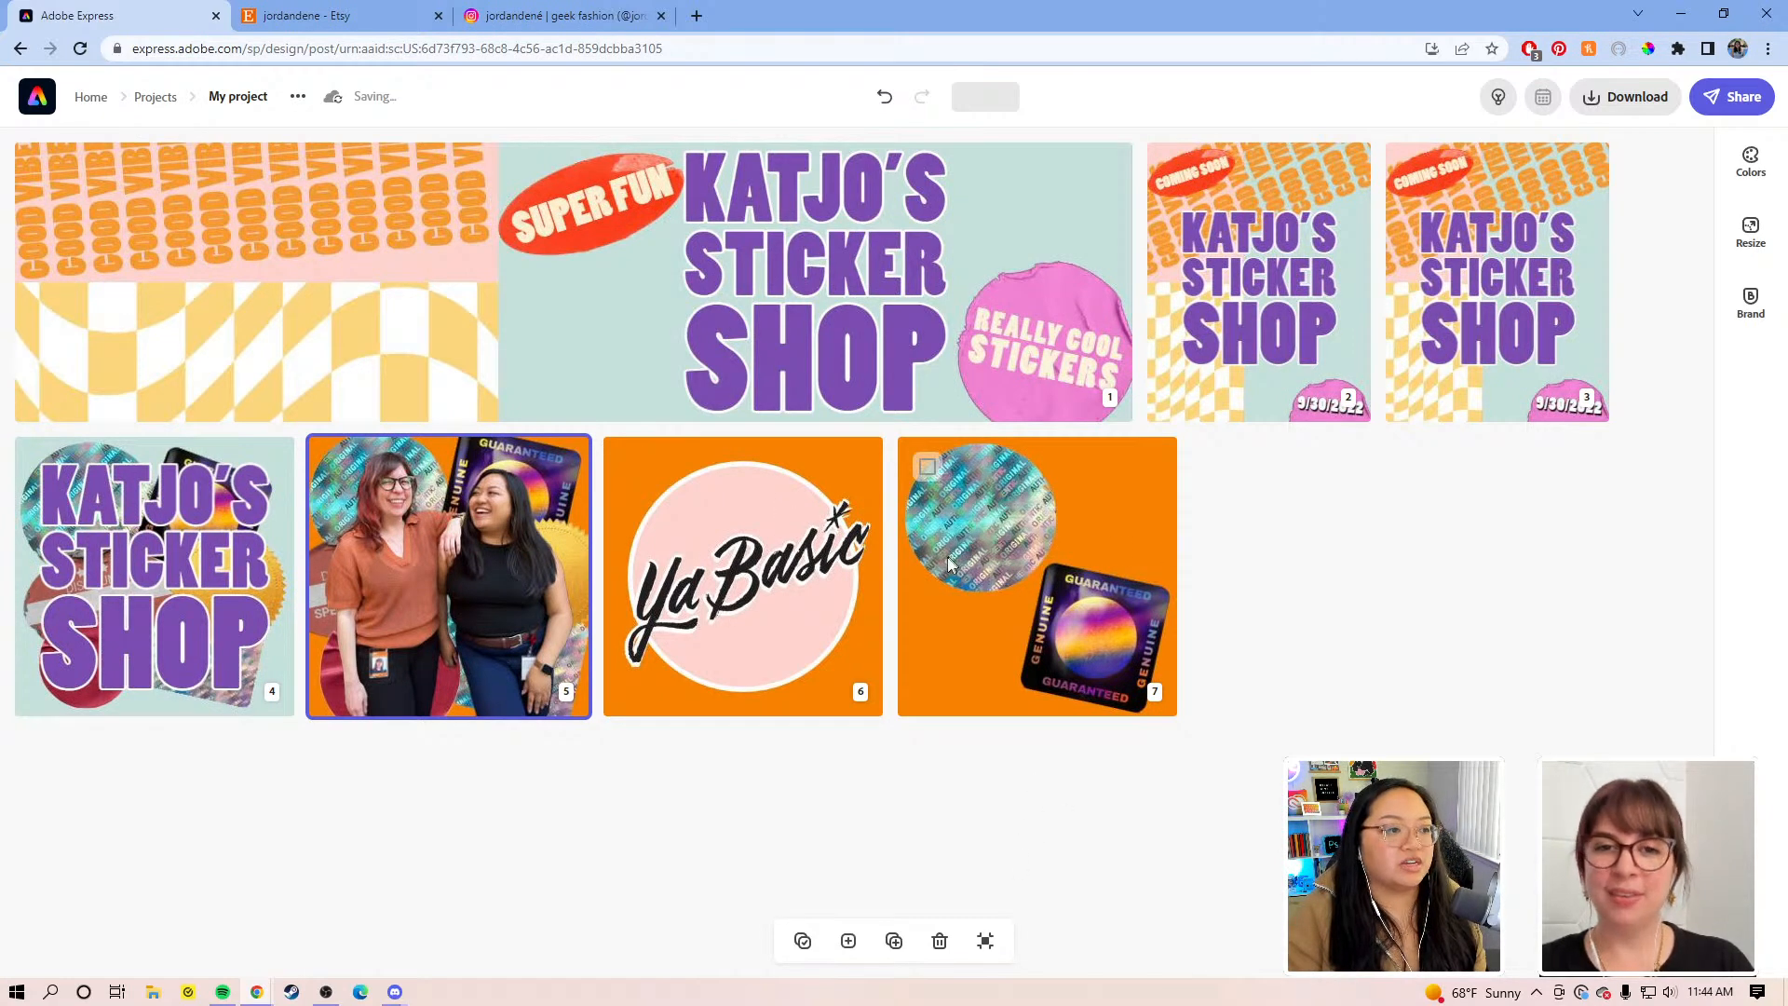
double_click(1494, 321)
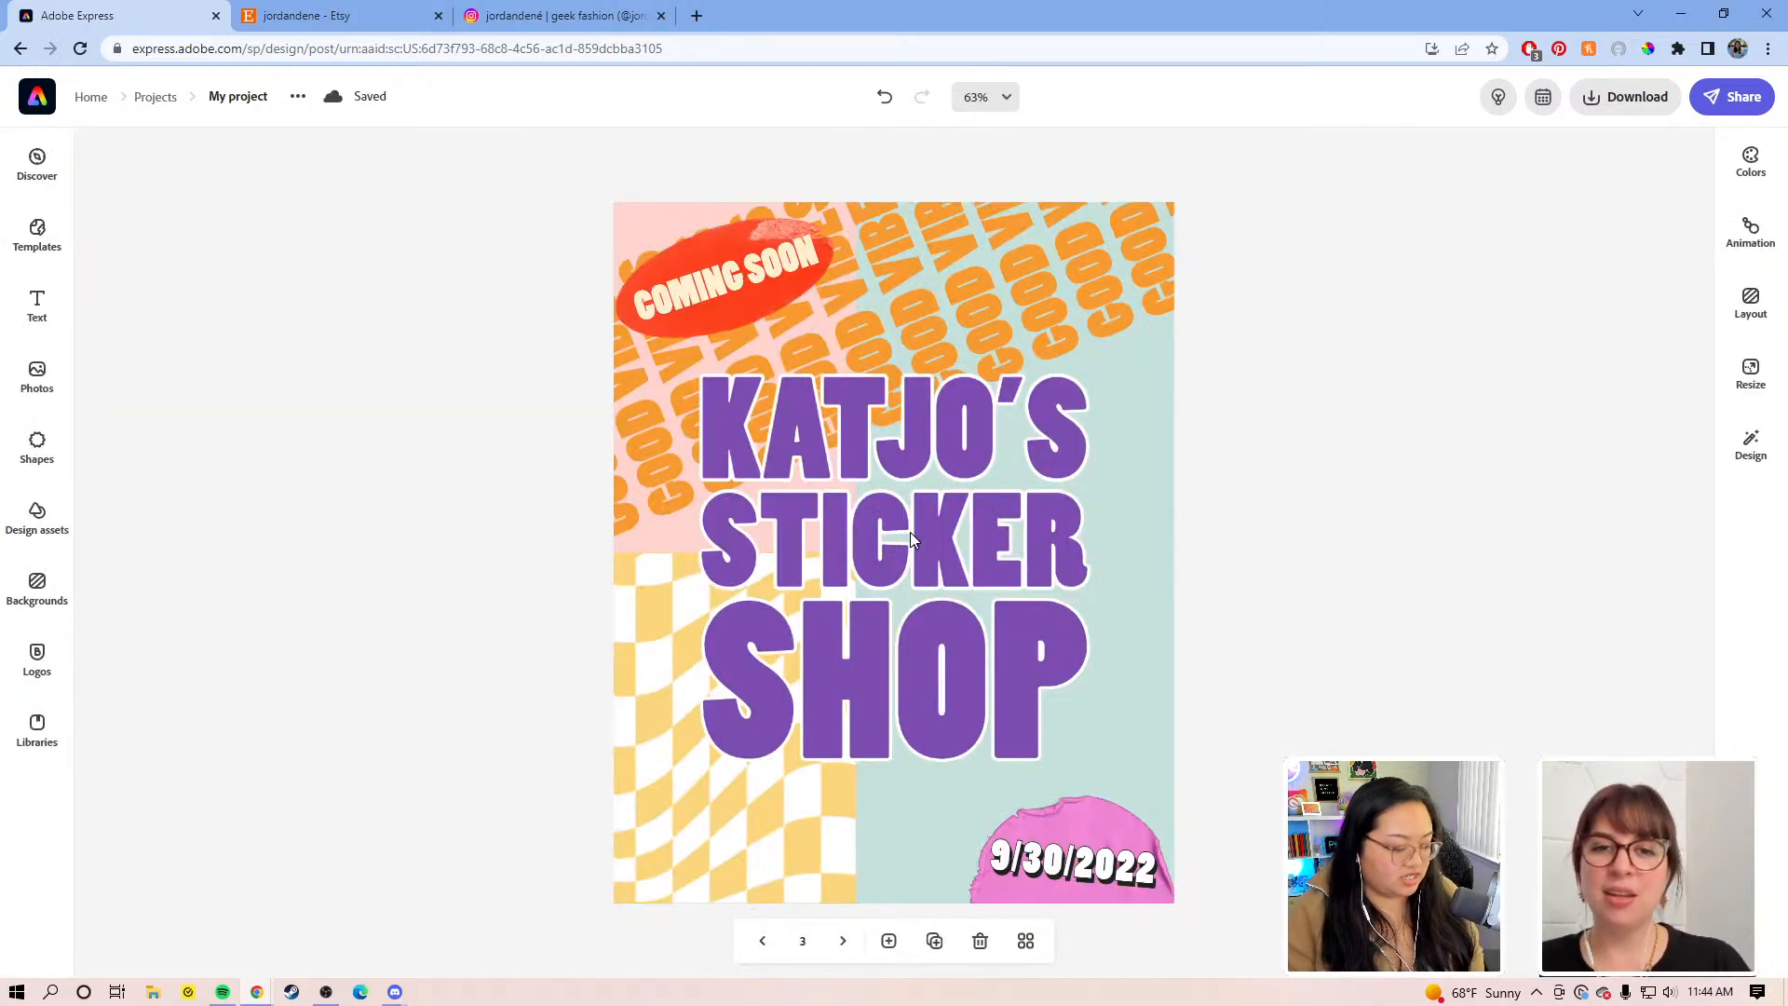
Step: Delete the title text on page 3 and paste in the photo of the two women
left_click(908, 532)
key("Delete")
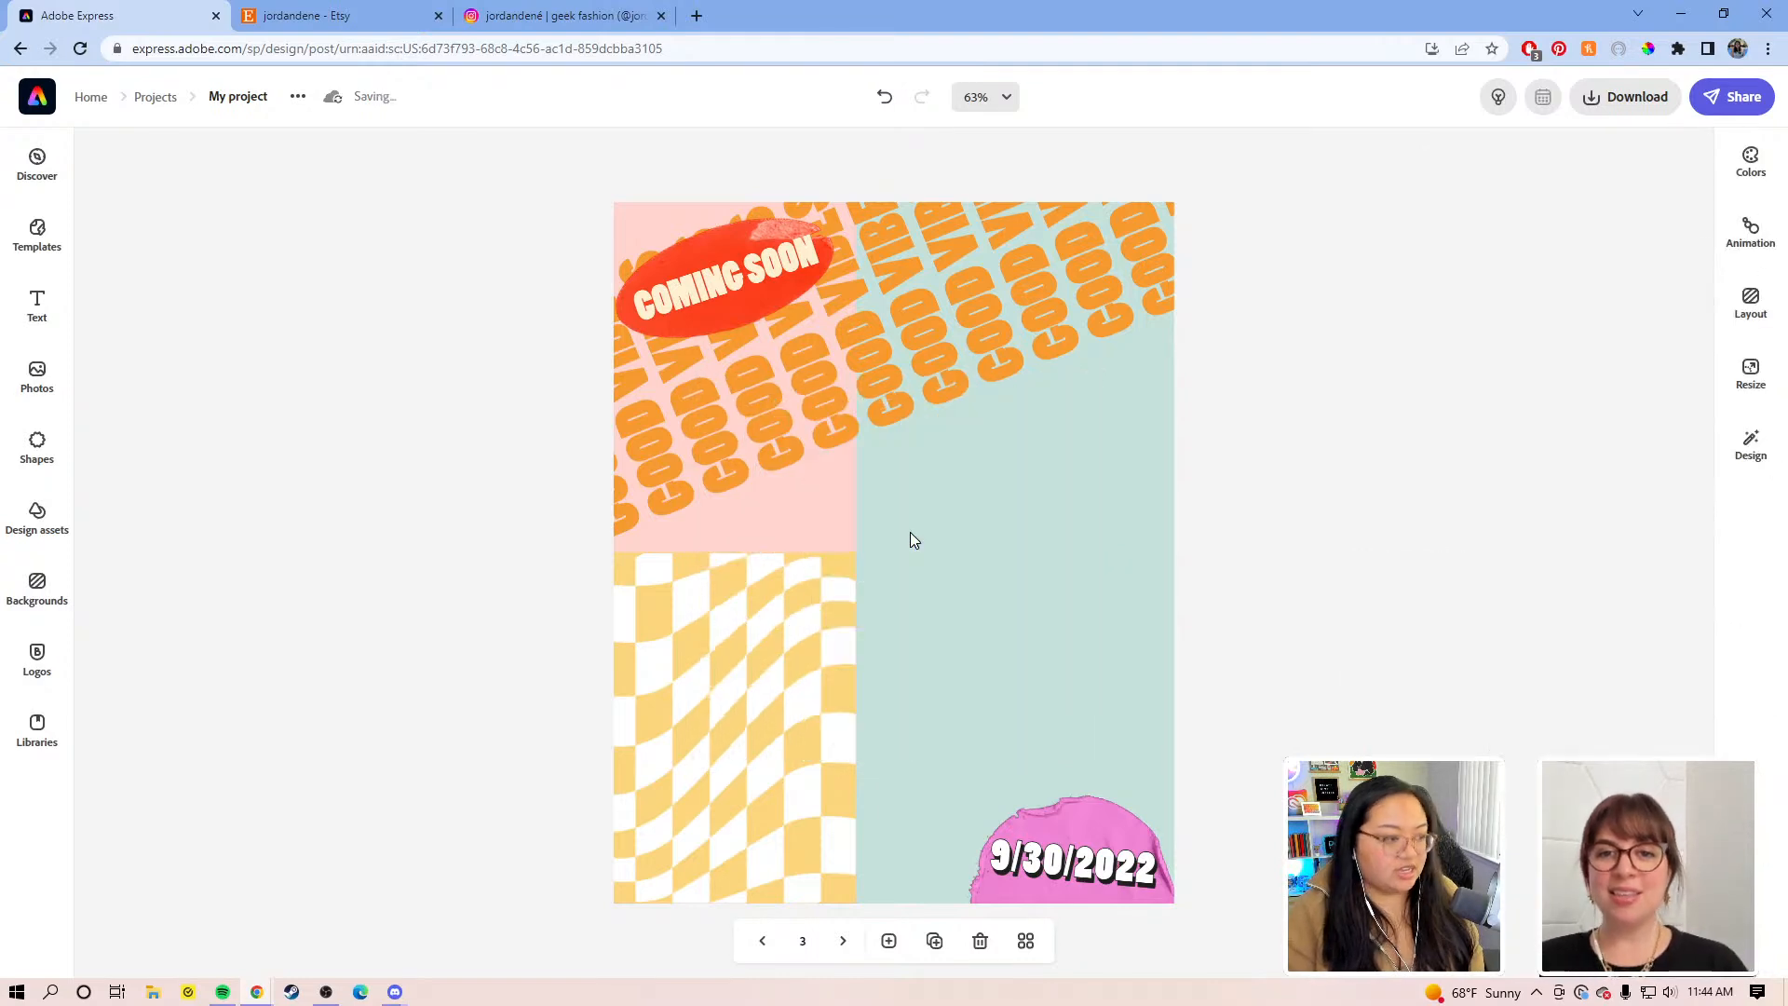
key("ctrl+v")
Step: Size and centre the pasted photo, sending it back to fourth in the stacking order
left_click_drag(989, 511, 935, 520)
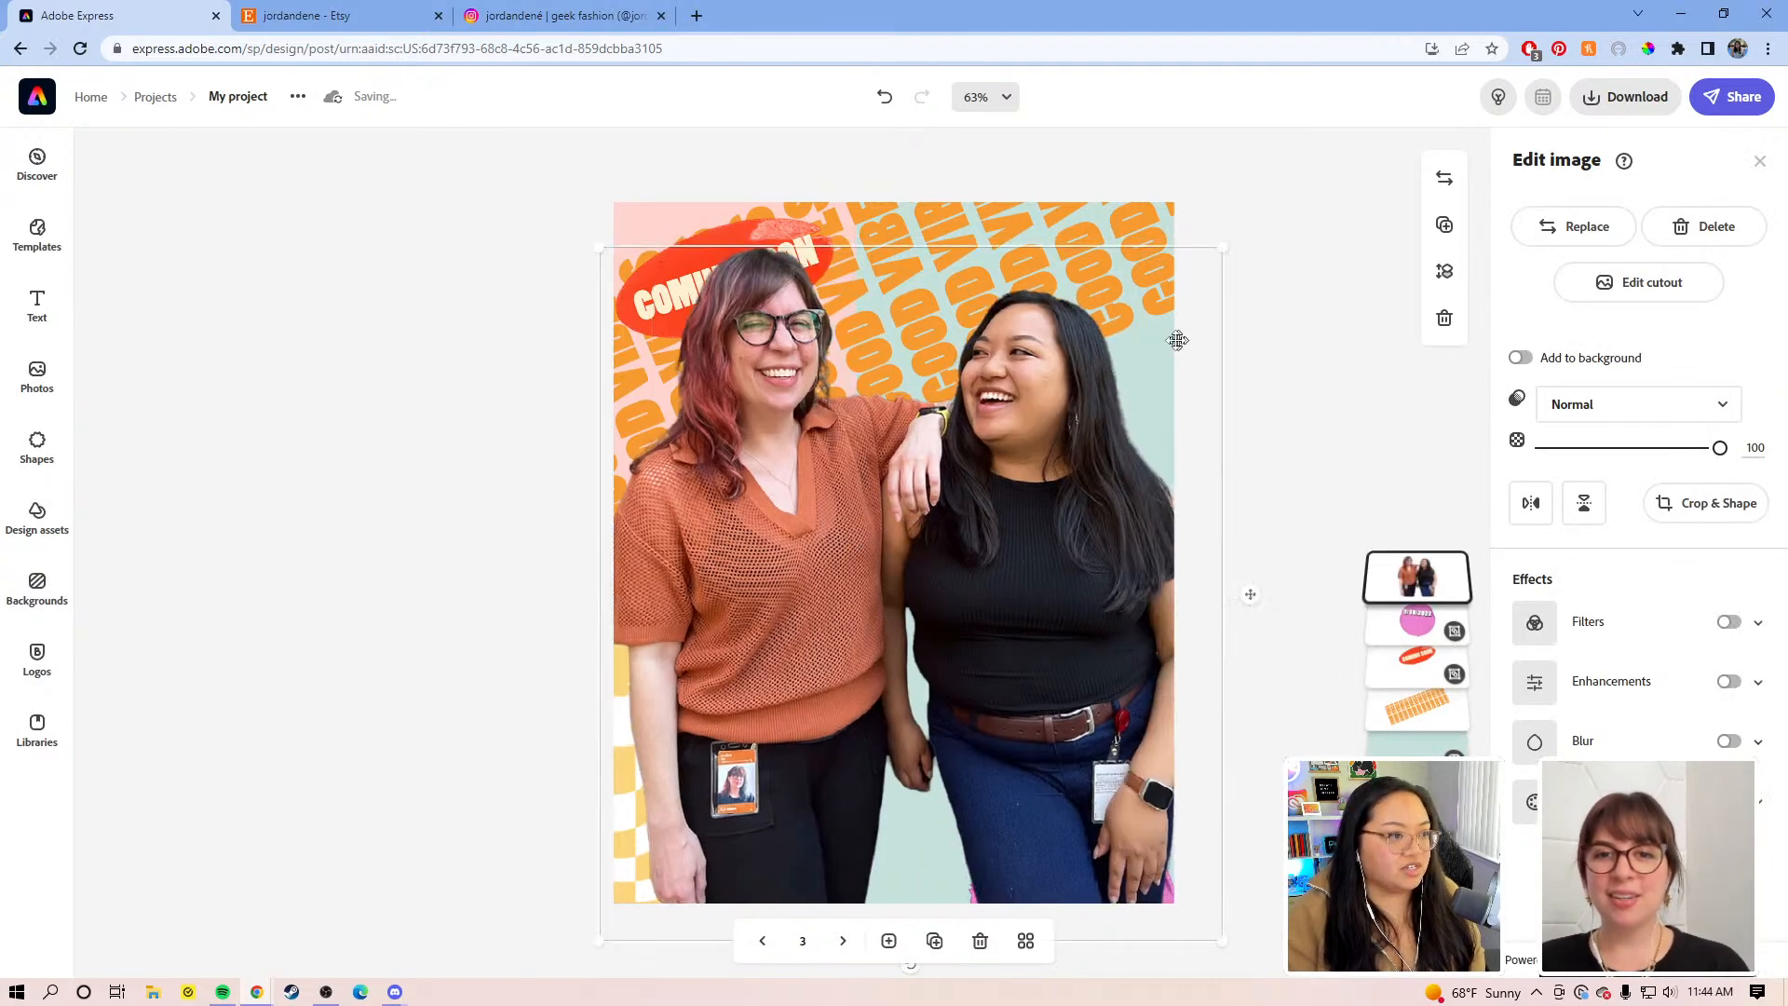
left_click_drag(1223, 247, 1076, 433)
left_click_drag(875, 605, 915, 571)
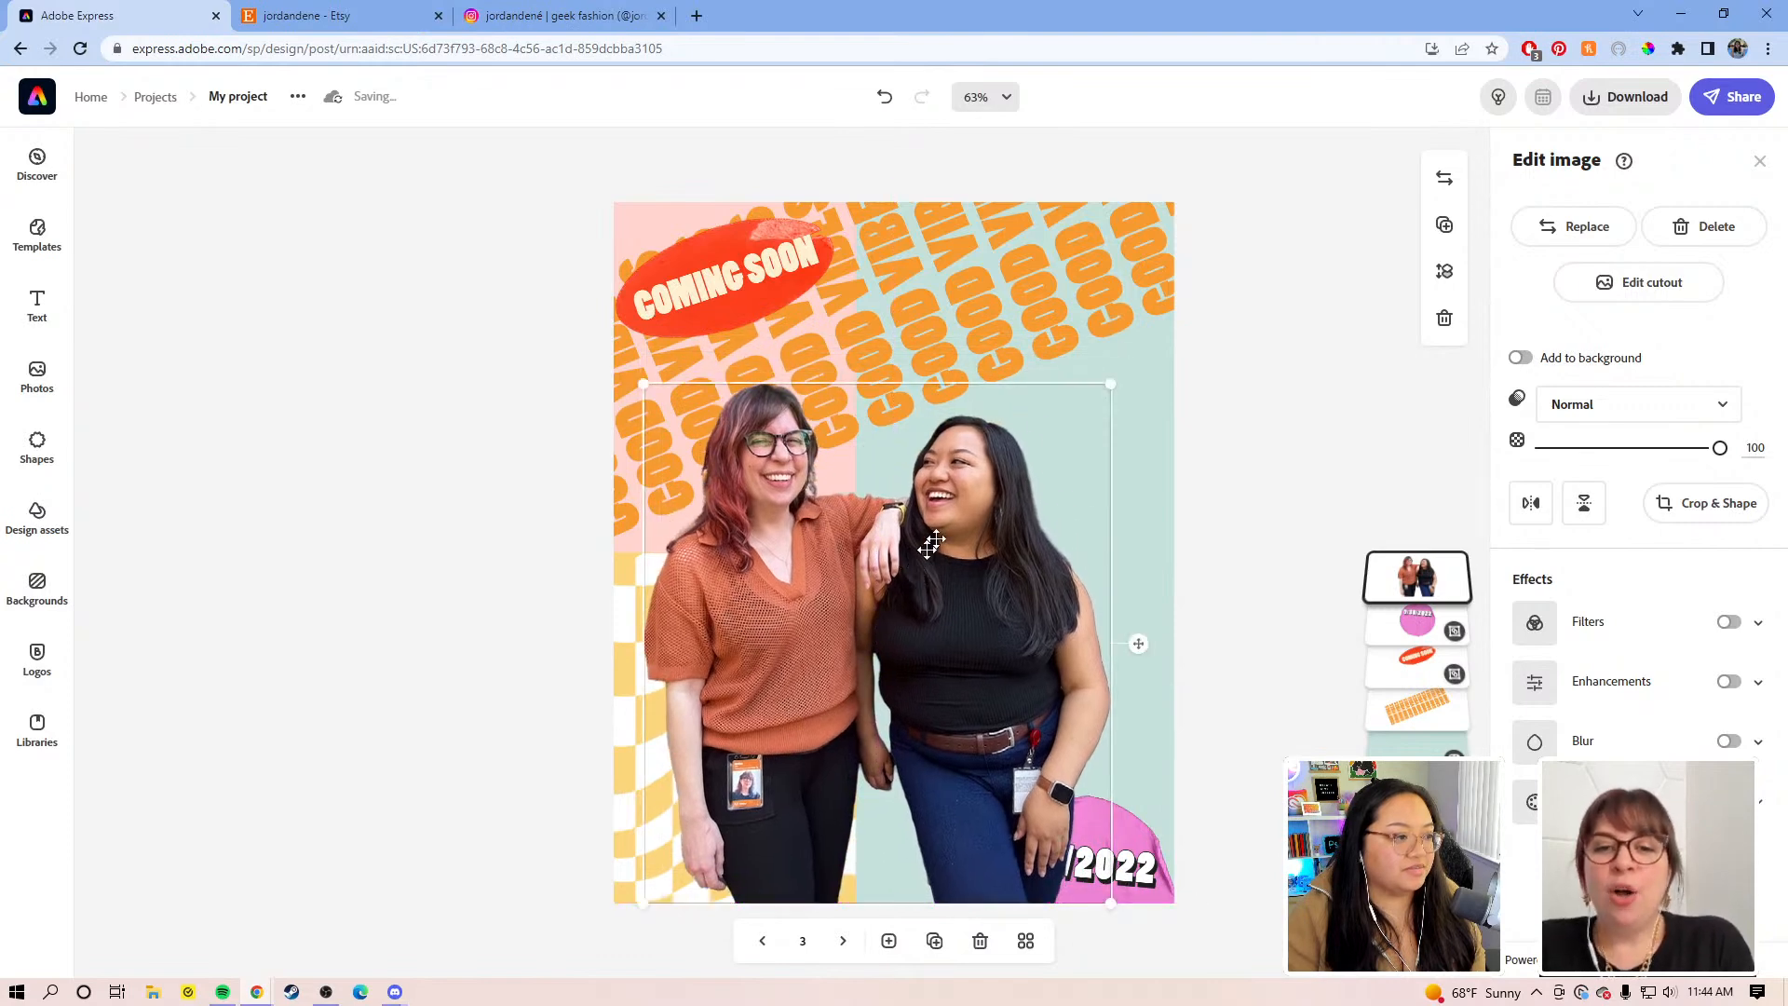
left_click_drag(1114, 388, 1162, 333)
left_click_drag(1065, 473, 1040, 466)
left_click_drag(1416, 577, 1413, 663)
left_click_drag(976, 663, 998, 647)
left_click(1294, 439)
Step: Show the Colors panel with the Katrina Brand palettes
left_click(1162, 408)
left_click(1317, 431)
left_click(1744, 185)
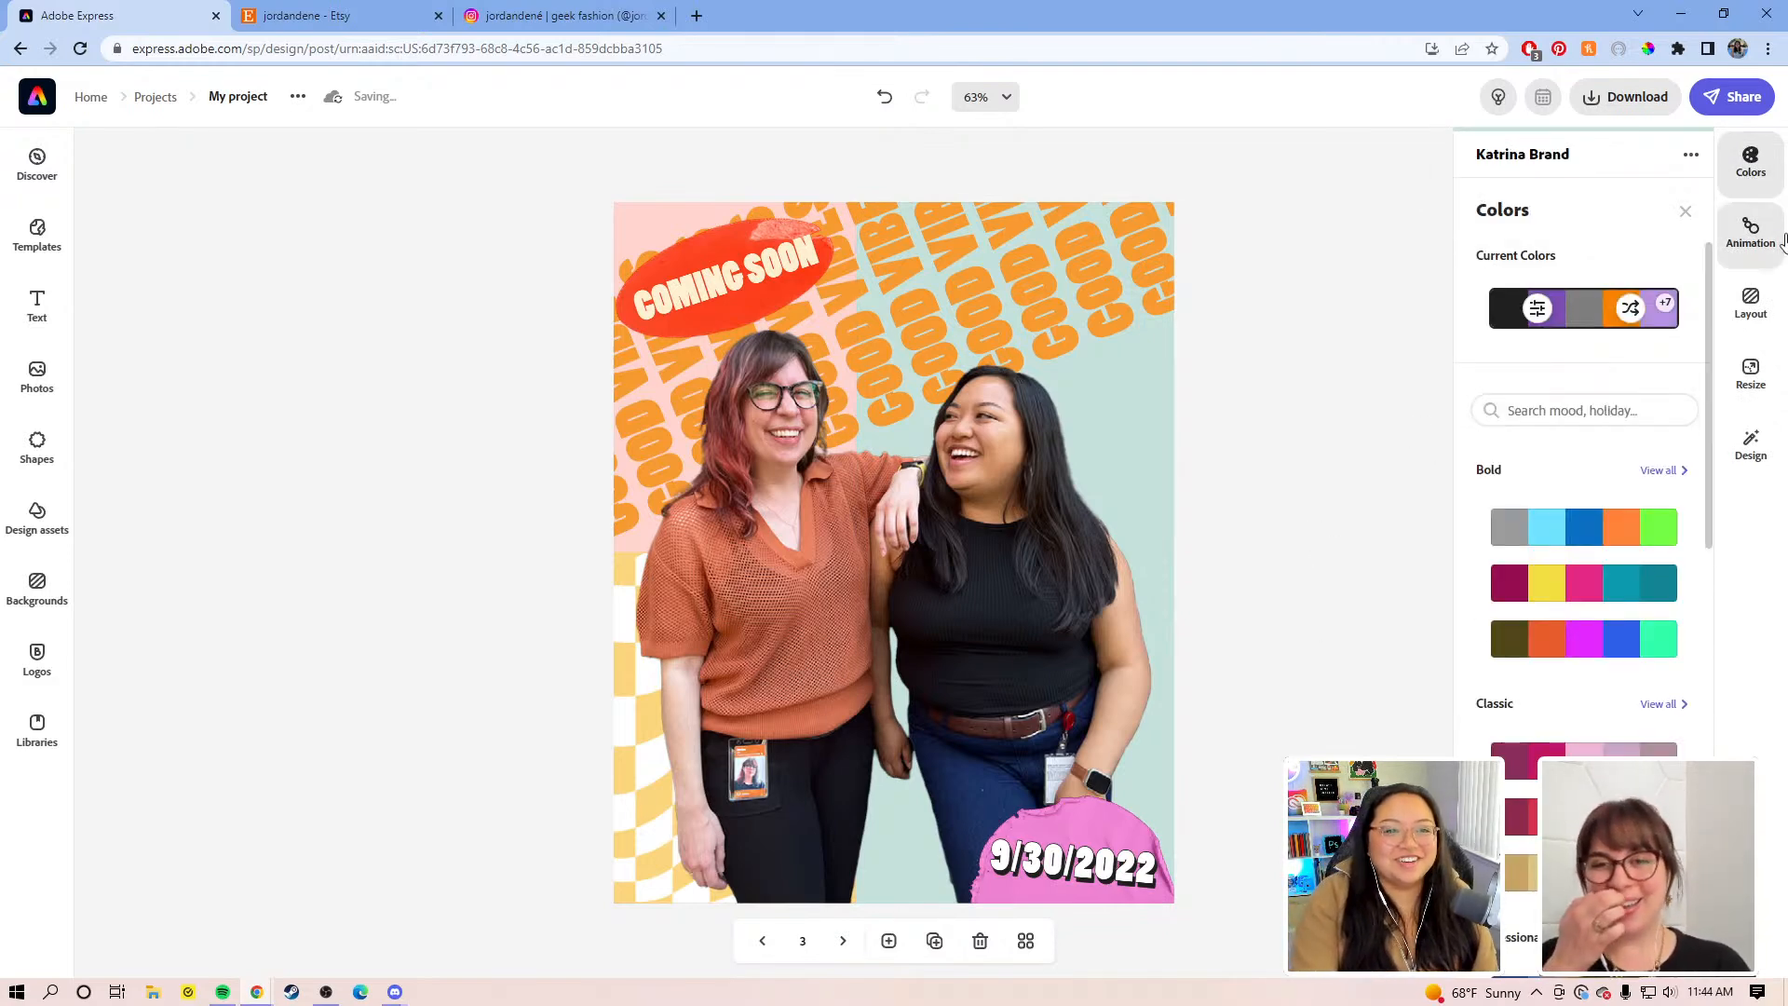
left_click(1740, 191)
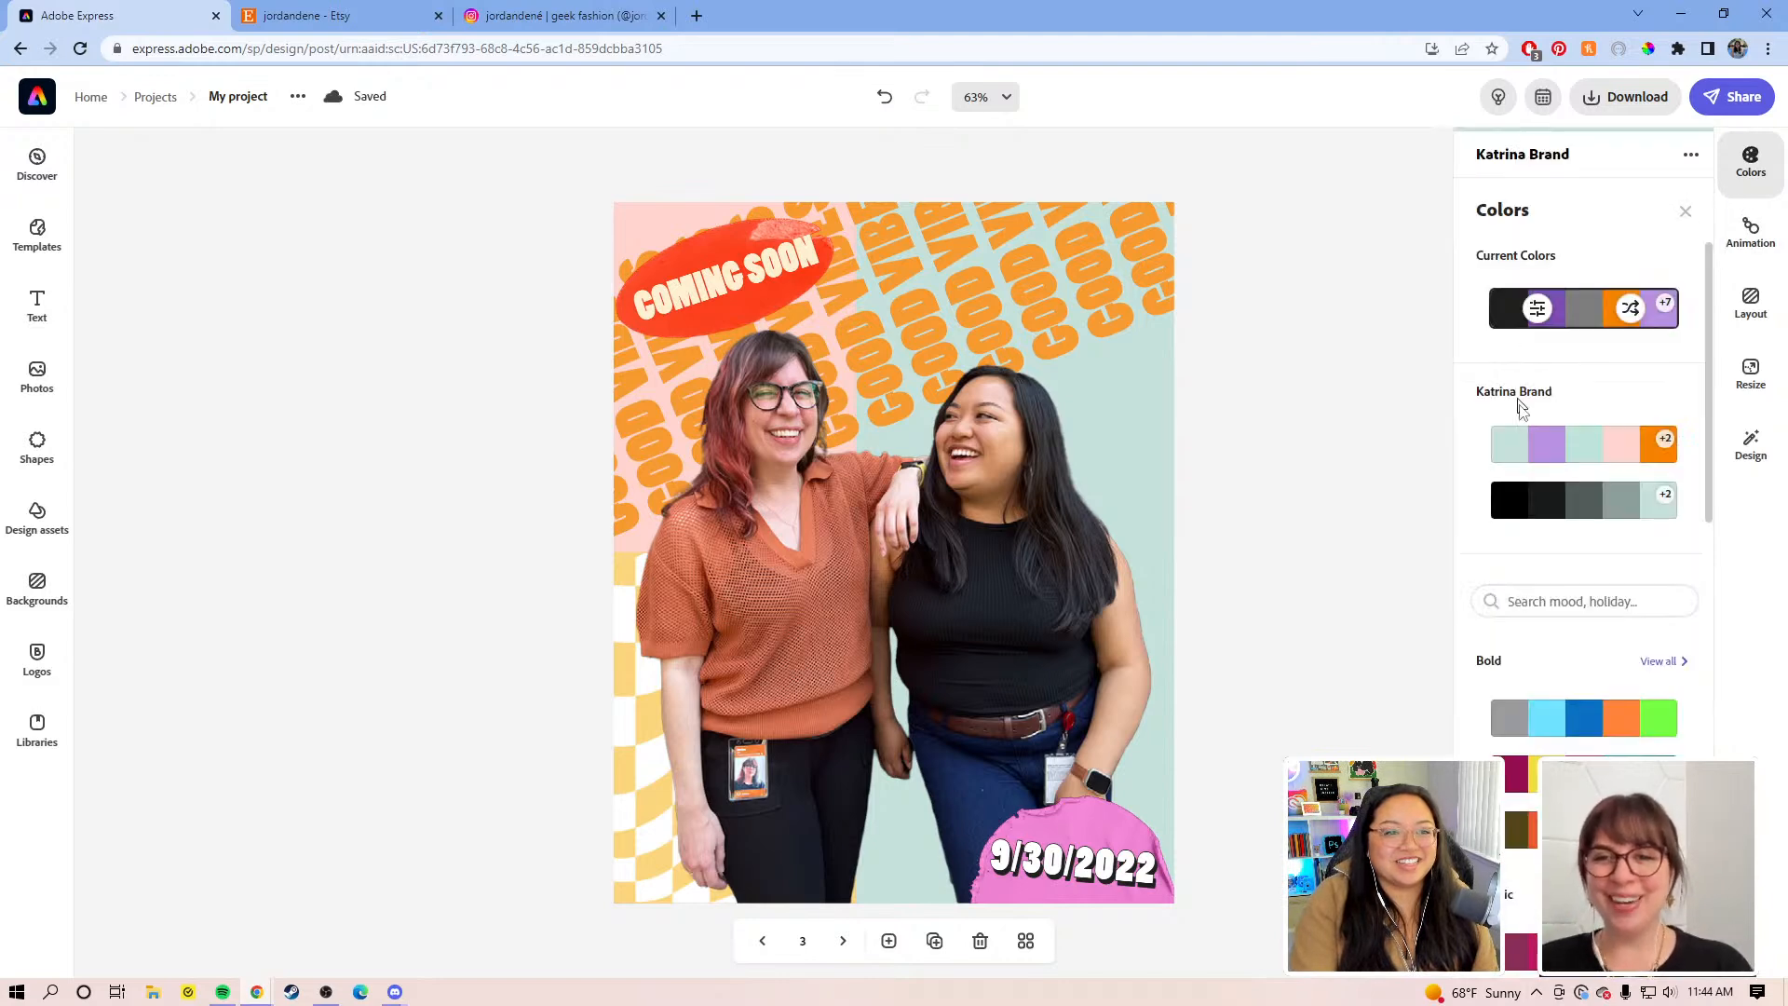
Step: Apply the Katrina Brand palette and shuffle repeatedly through its colour arrangements
left_click(1584, 447)
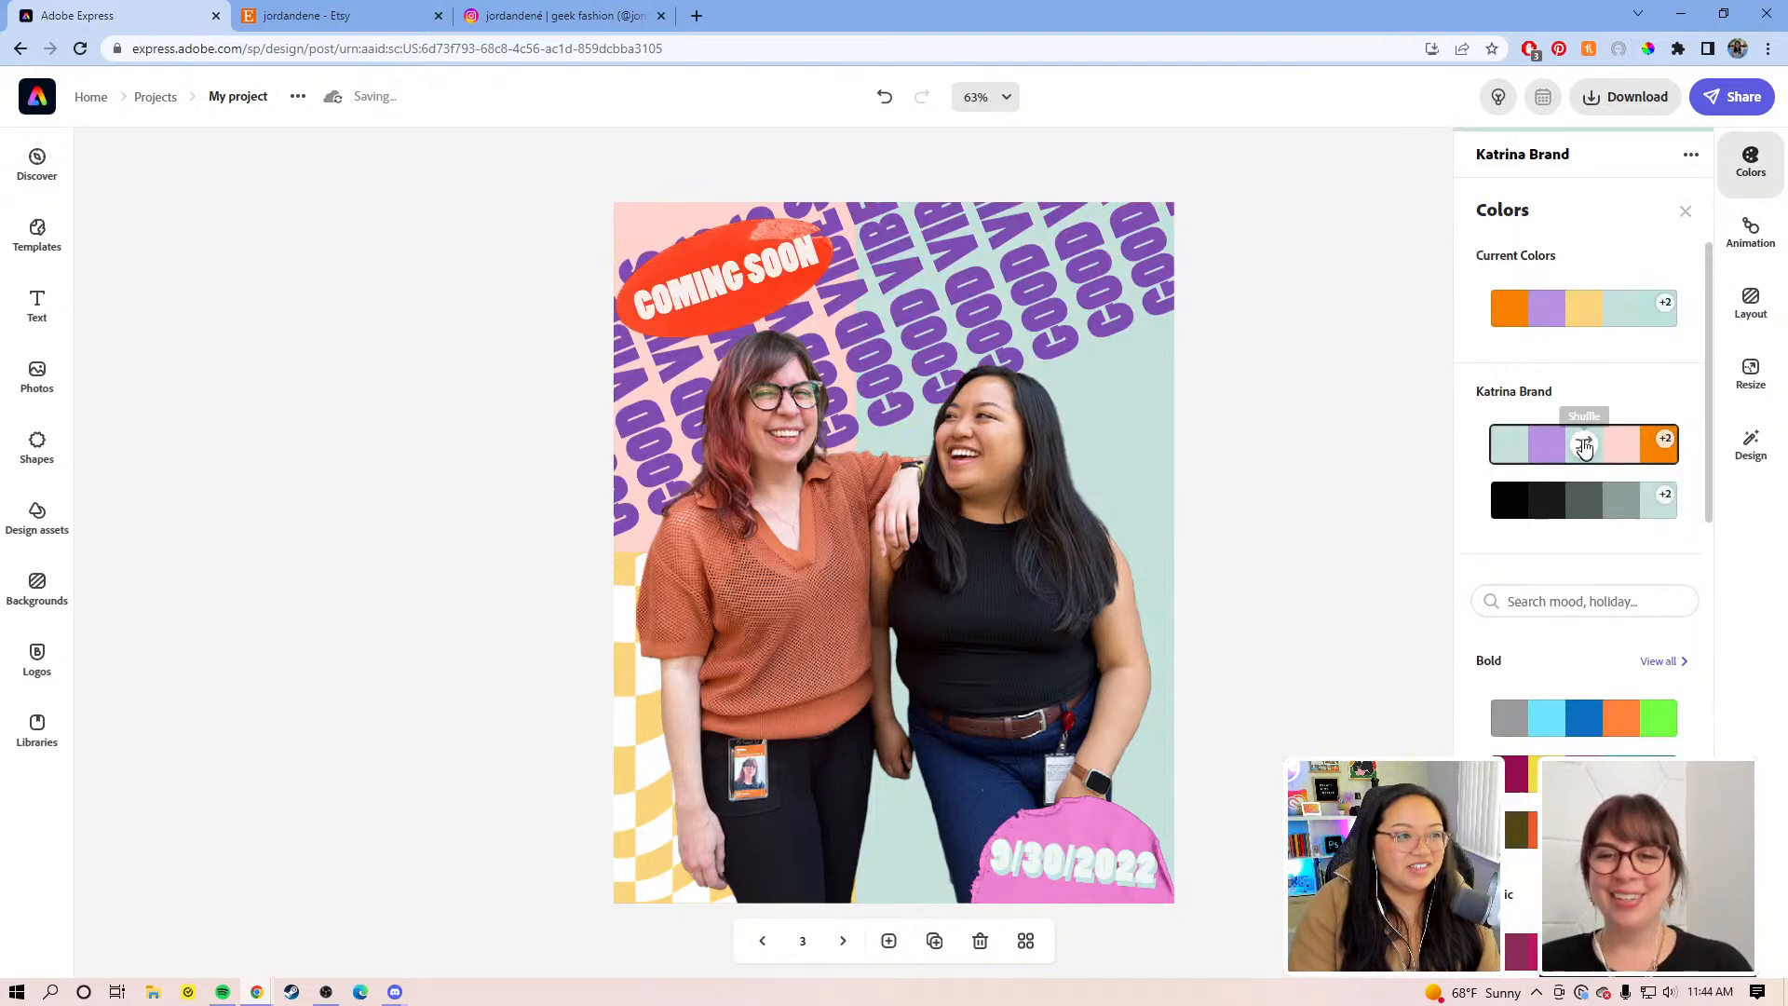
left_click(1584, 447)
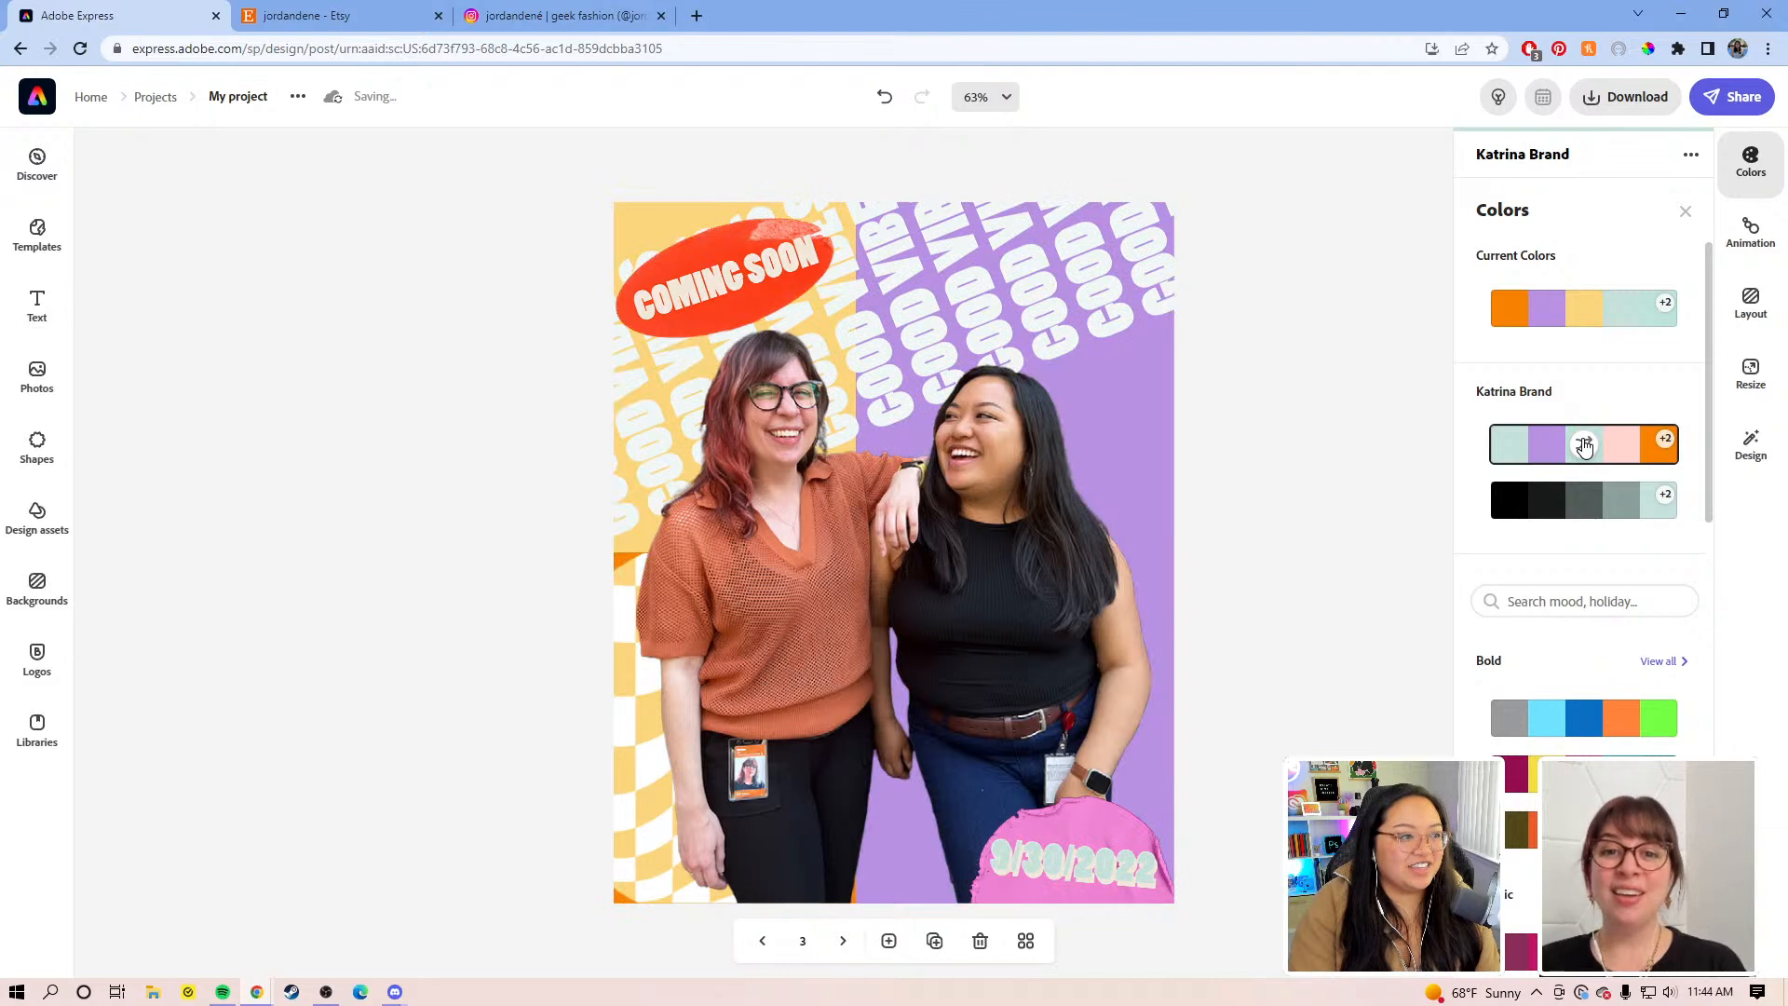
left_click(1583, 447)
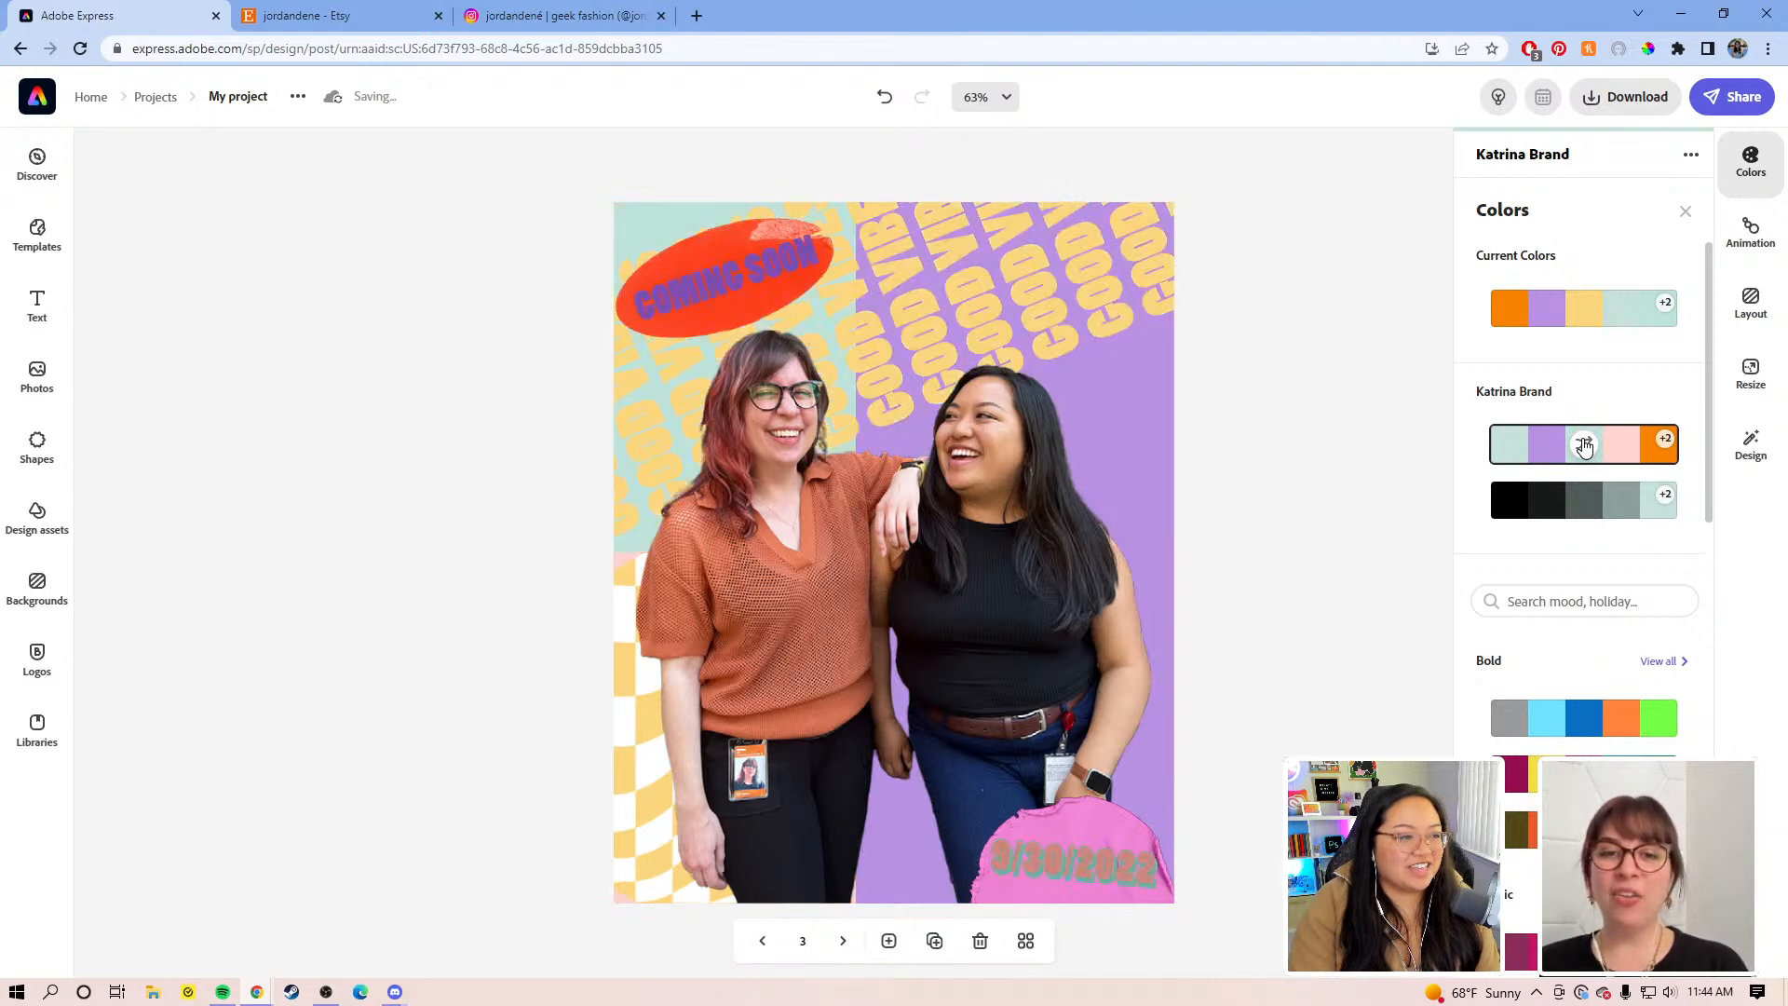
left_click(1584, 447)
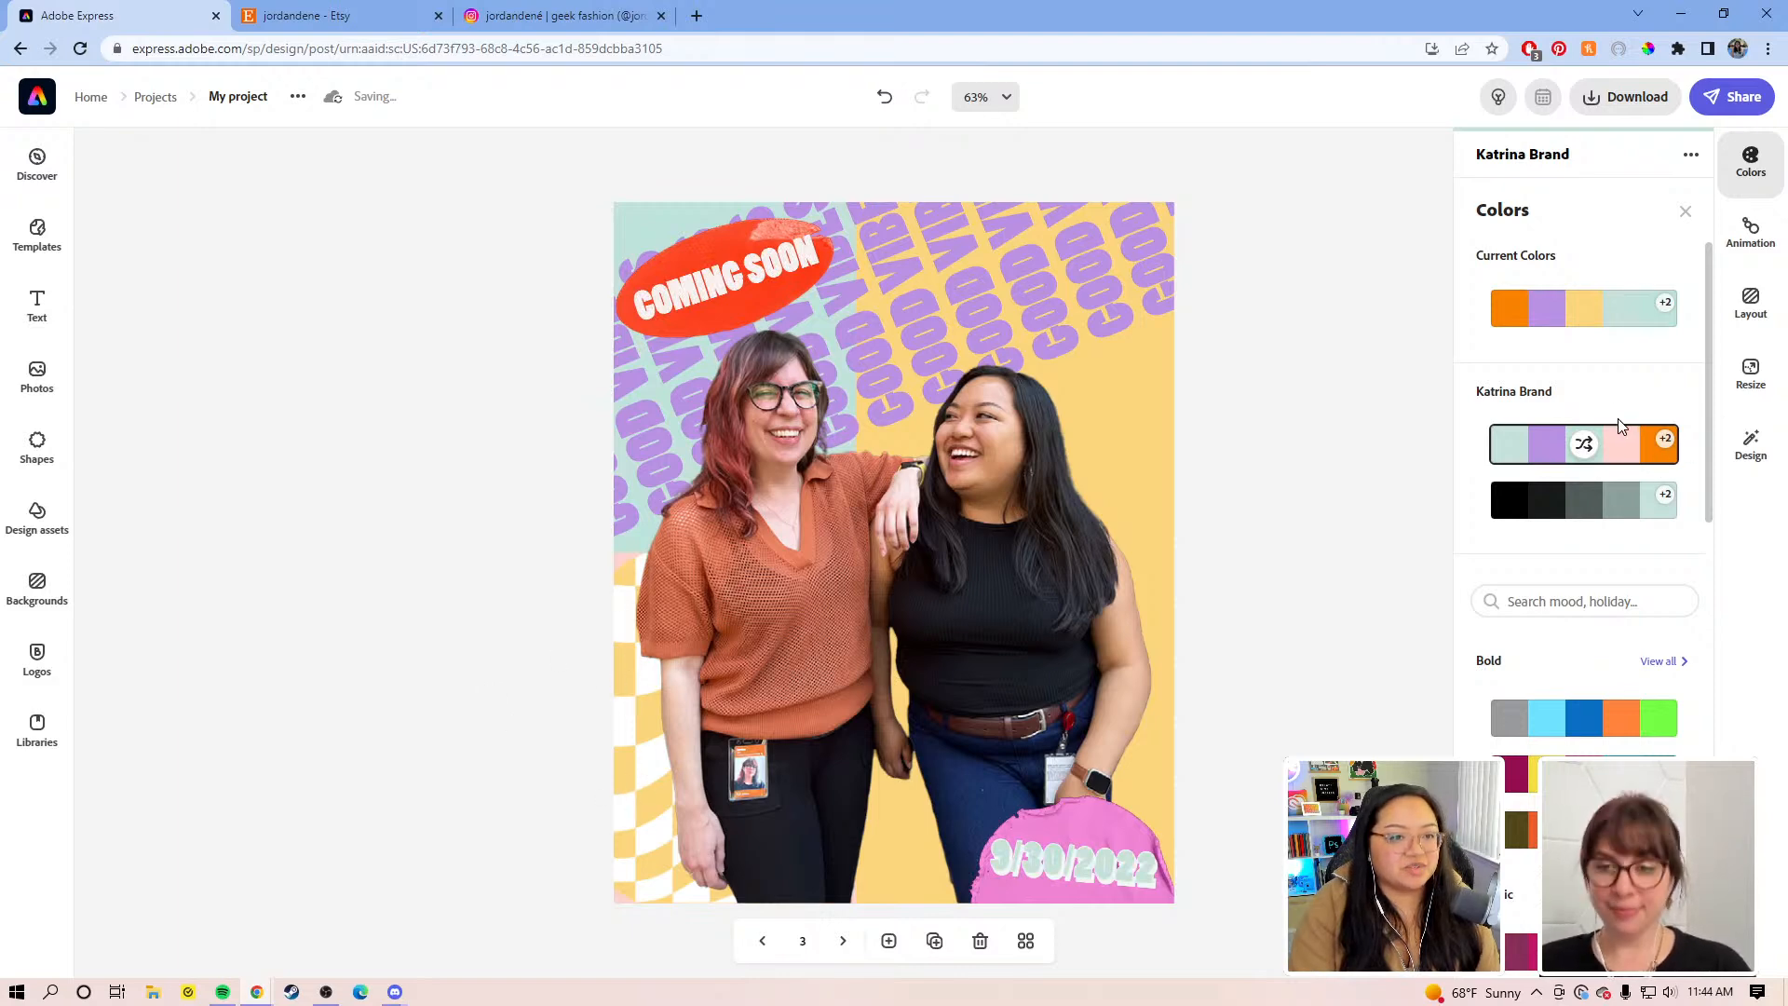
left_click(1586, 445)
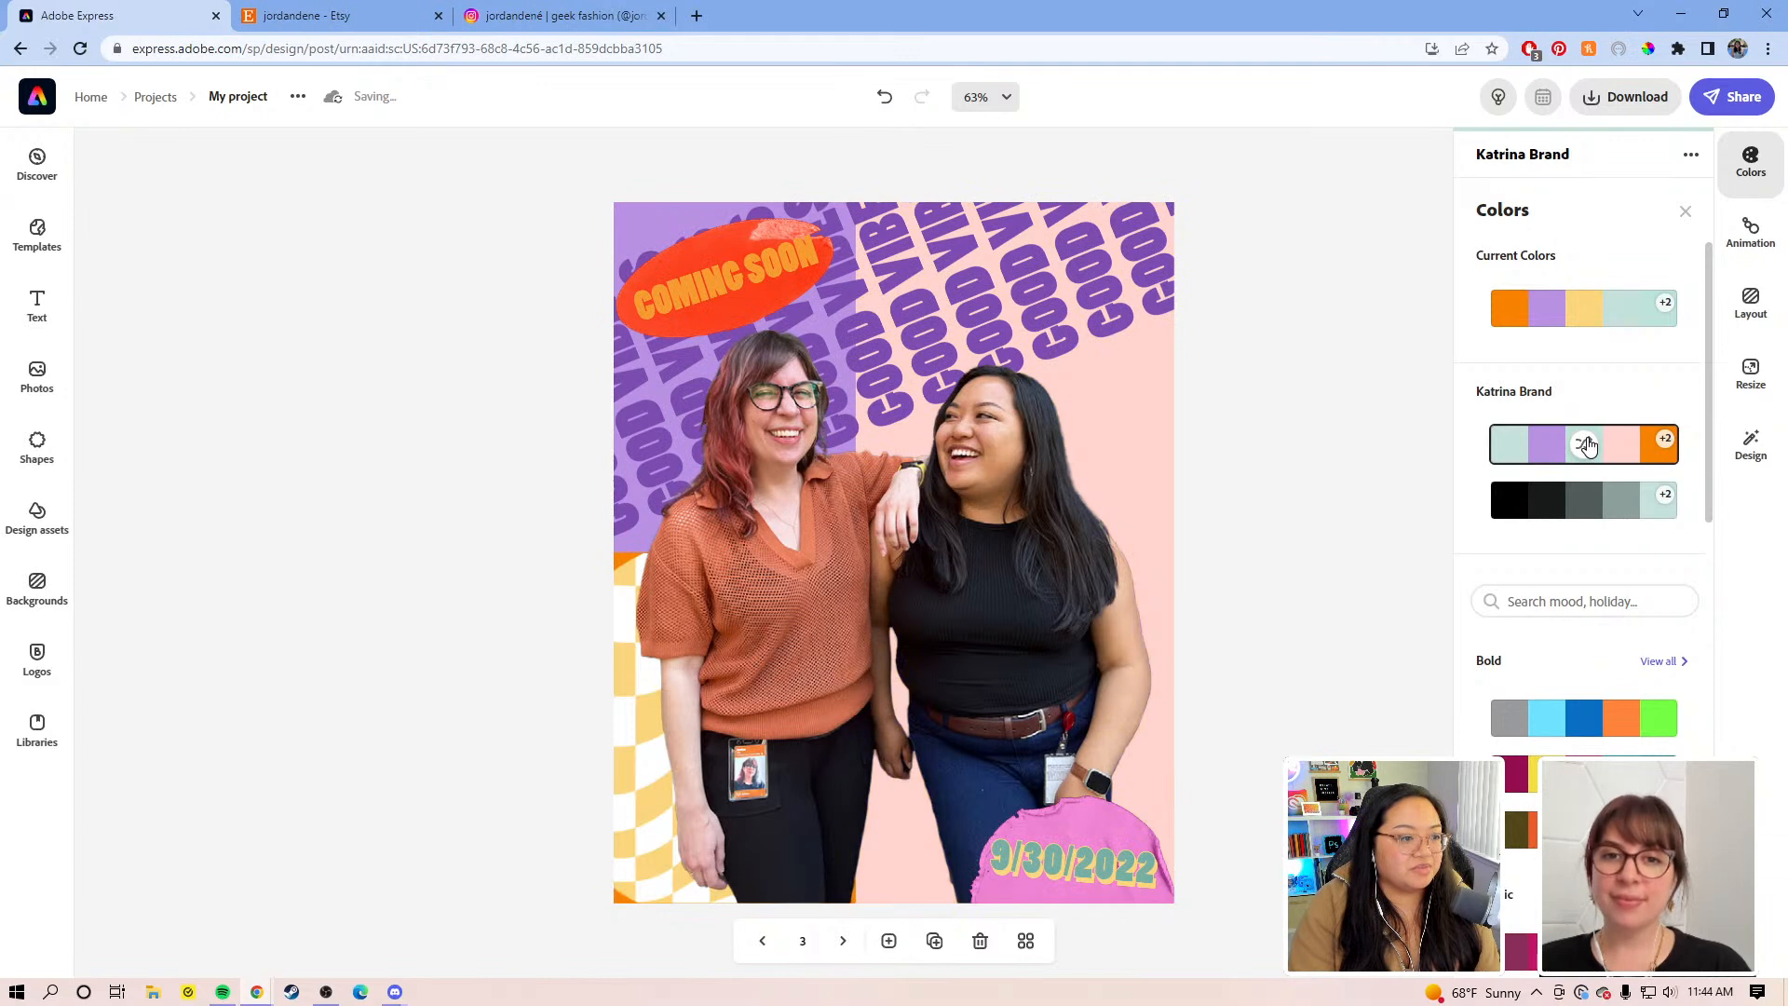
left_click(1587, 445)
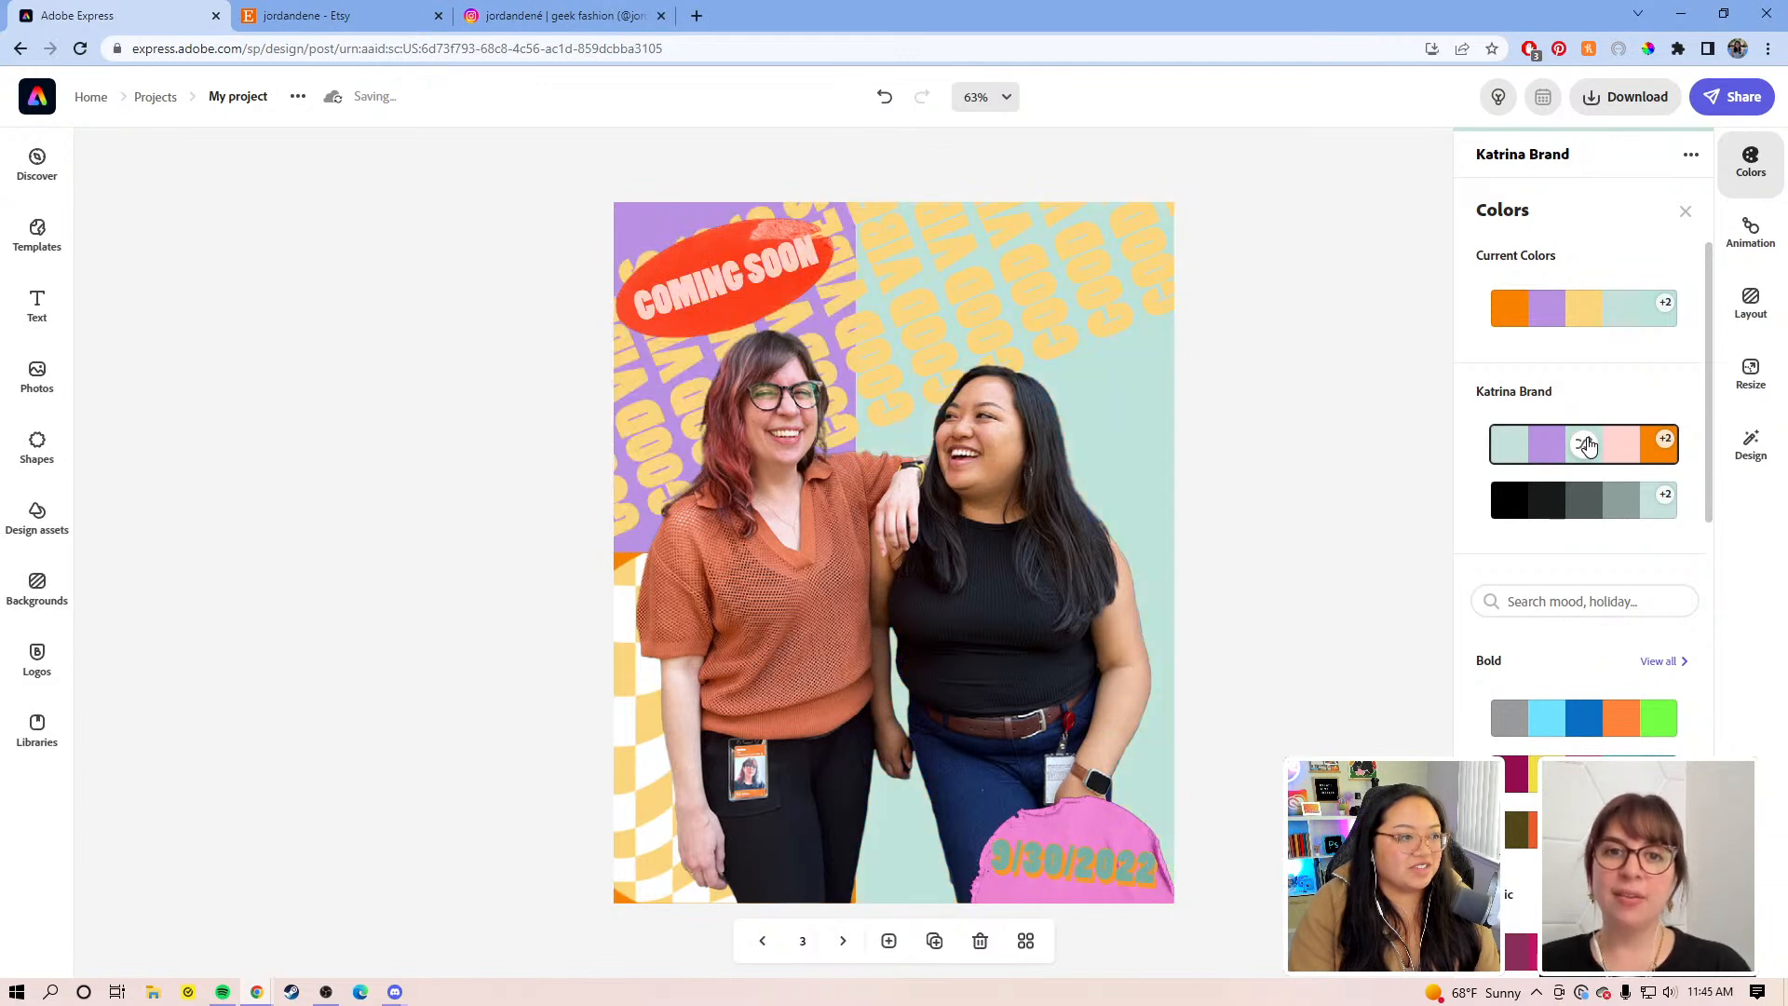
left_click(1587, 445)
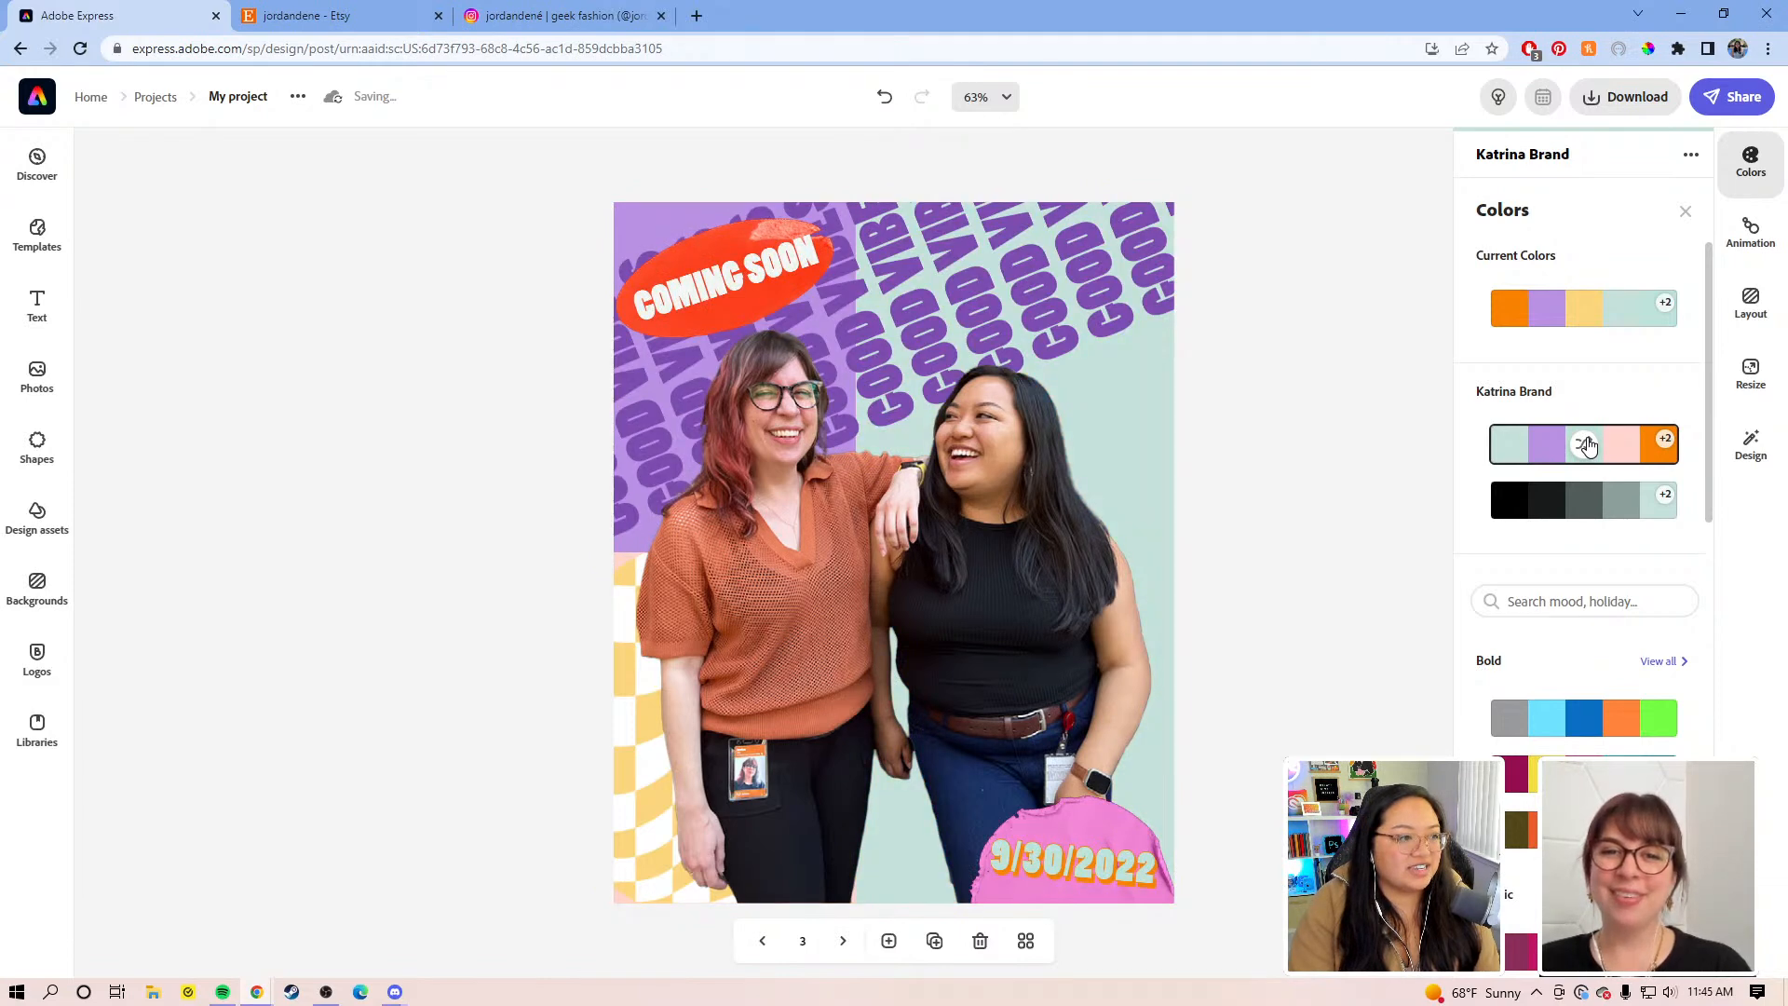
left_click(1587, 445)
left_click(1588, 445)
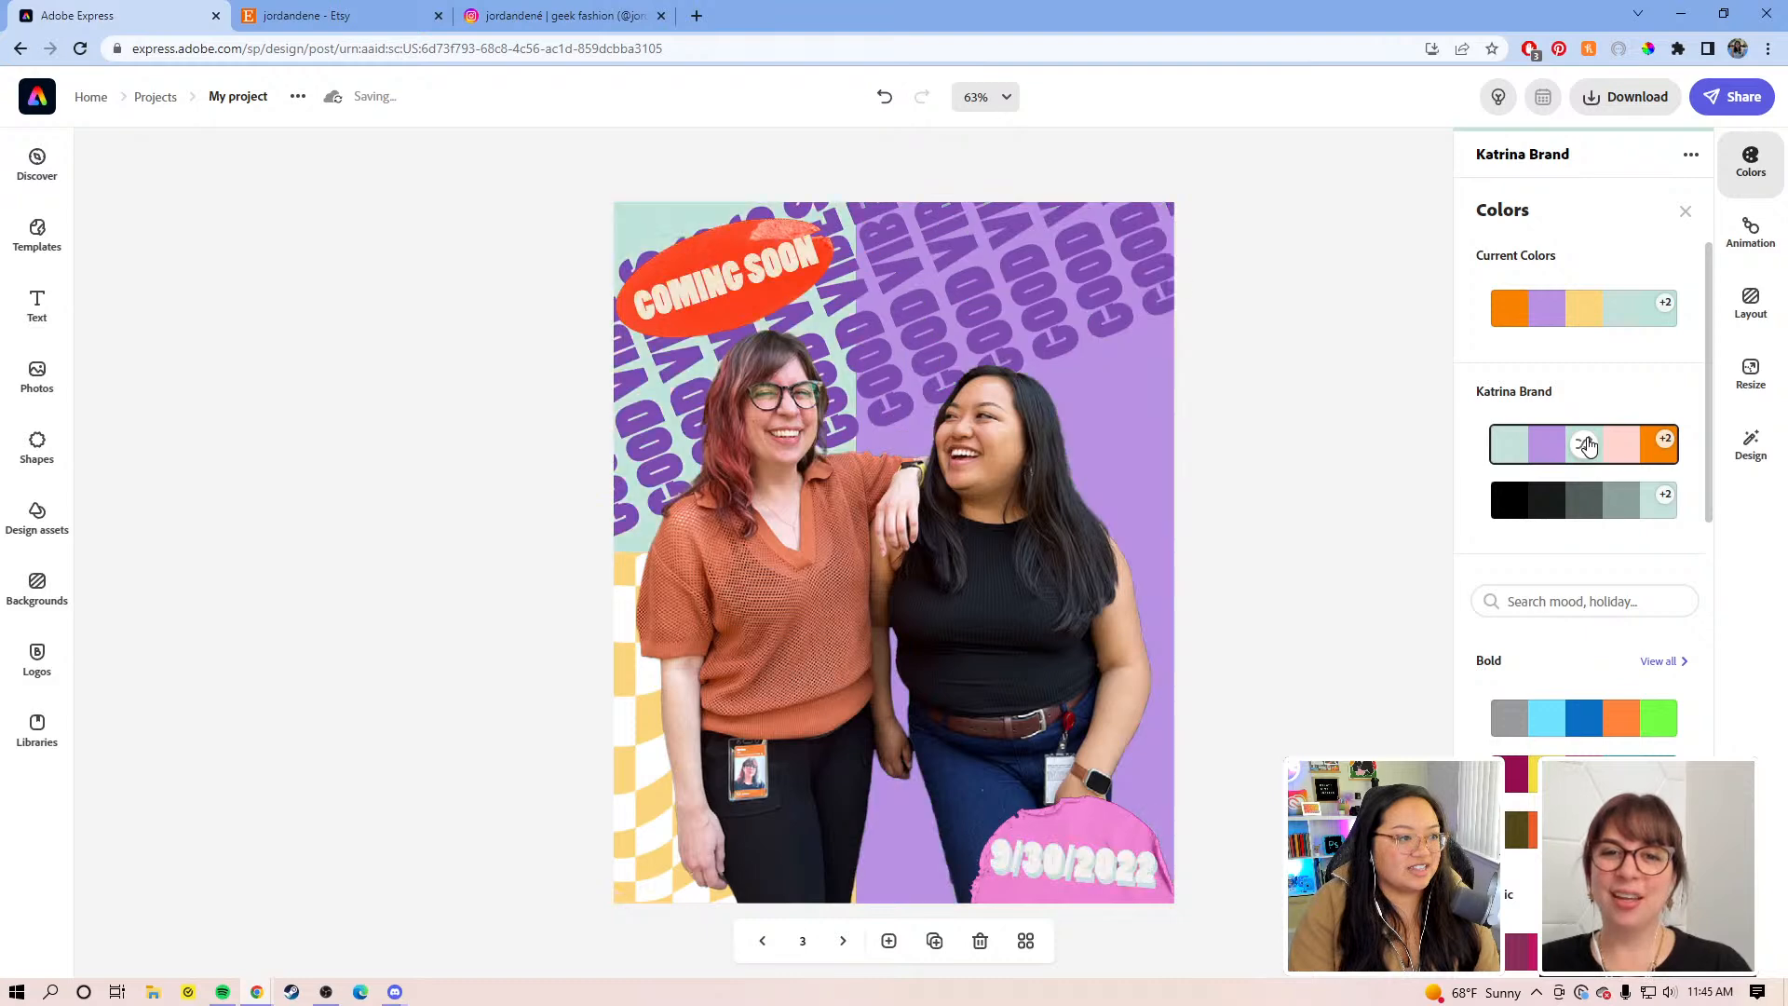
left_click(1587, 445)
left_click(1587, 445)
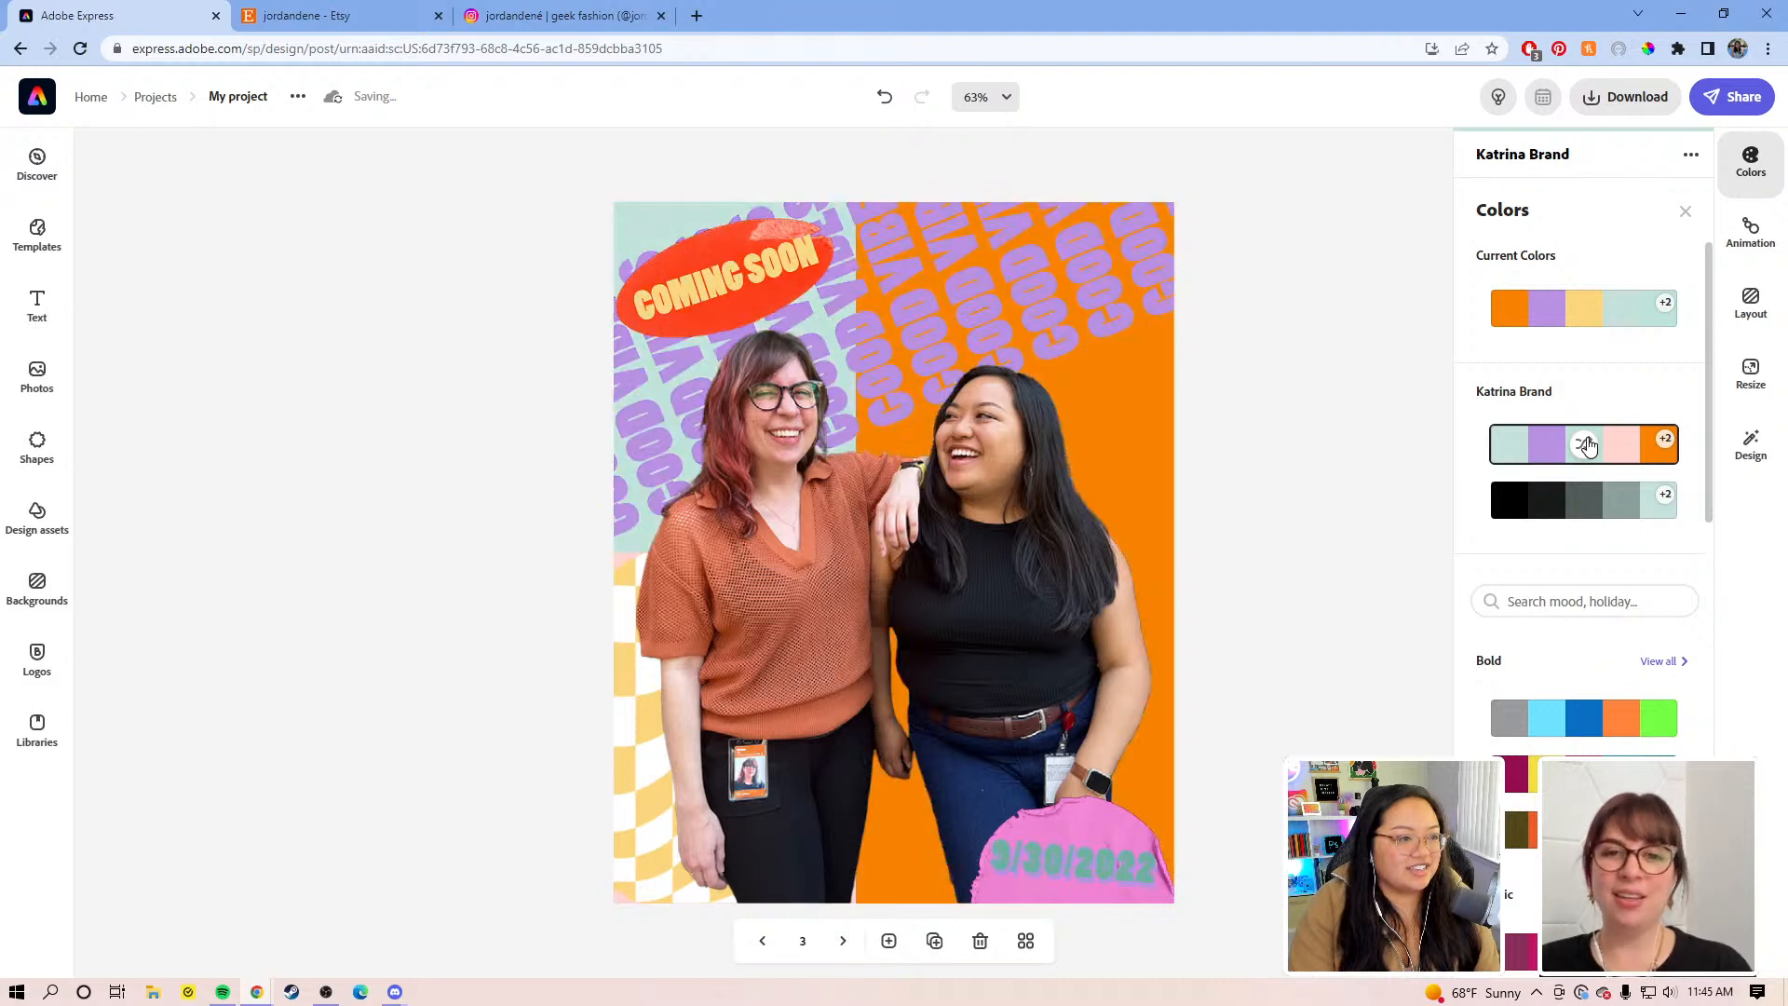
left_click(1588, 445)
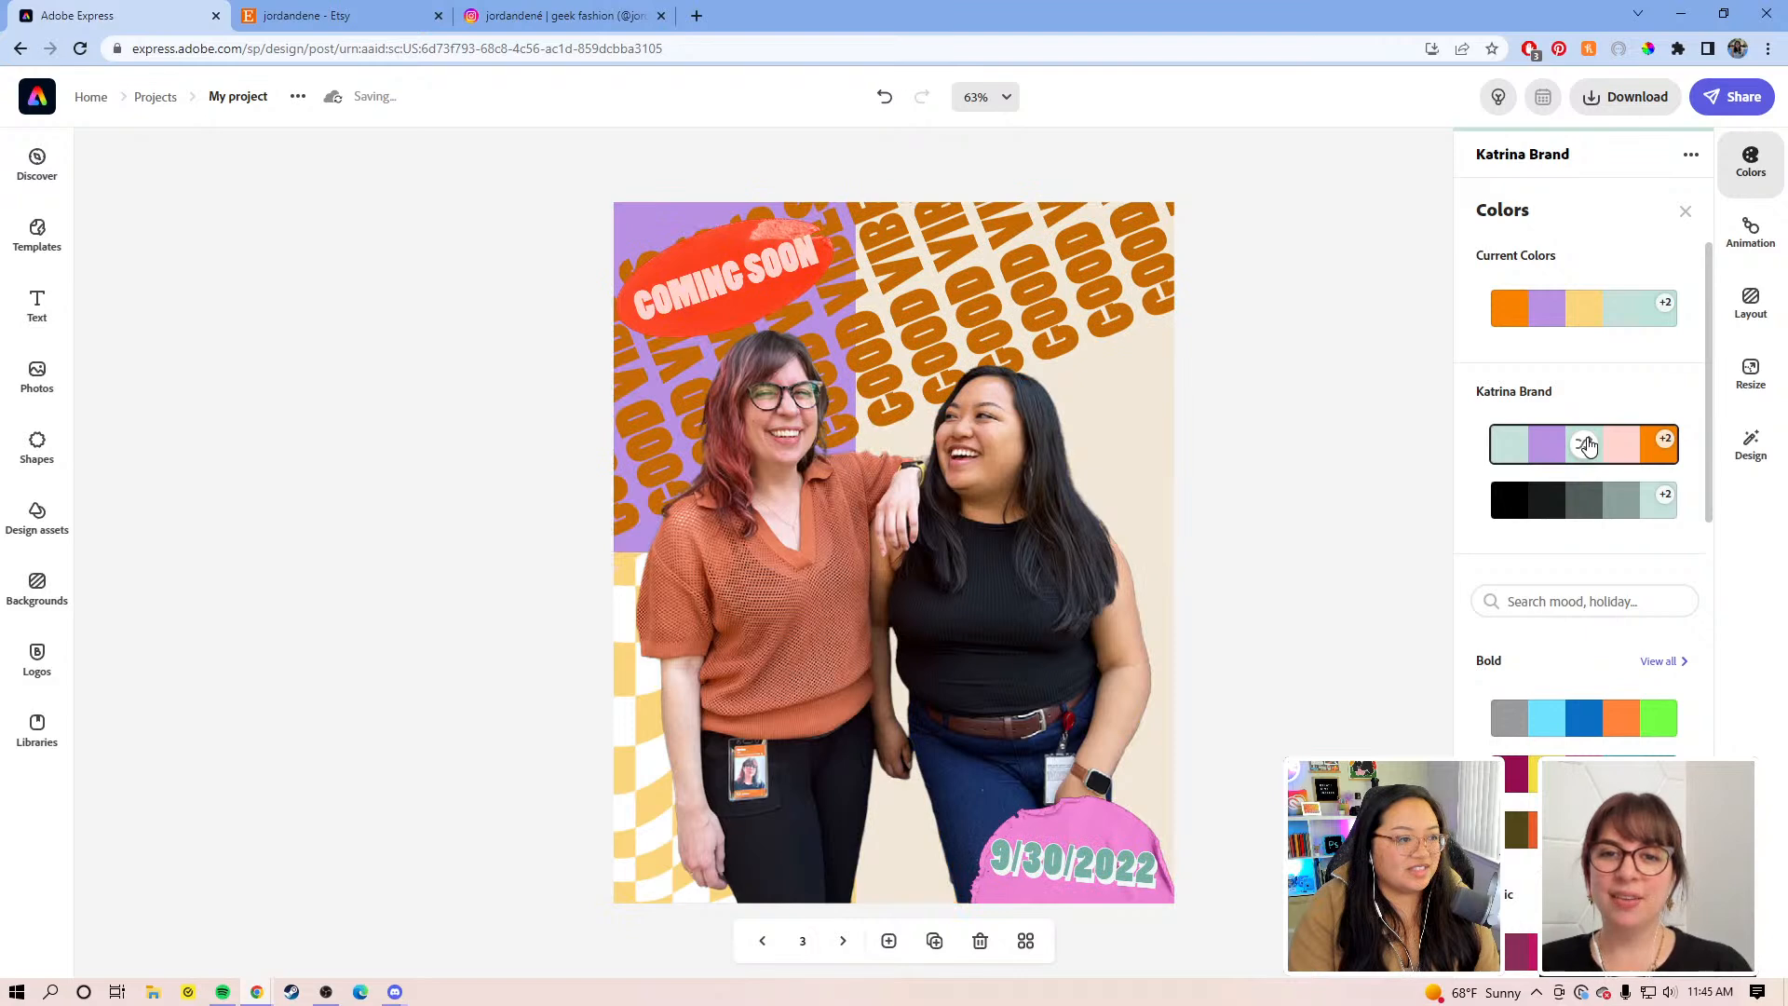
left_click(1588, 445)
left_click(1587, 445)
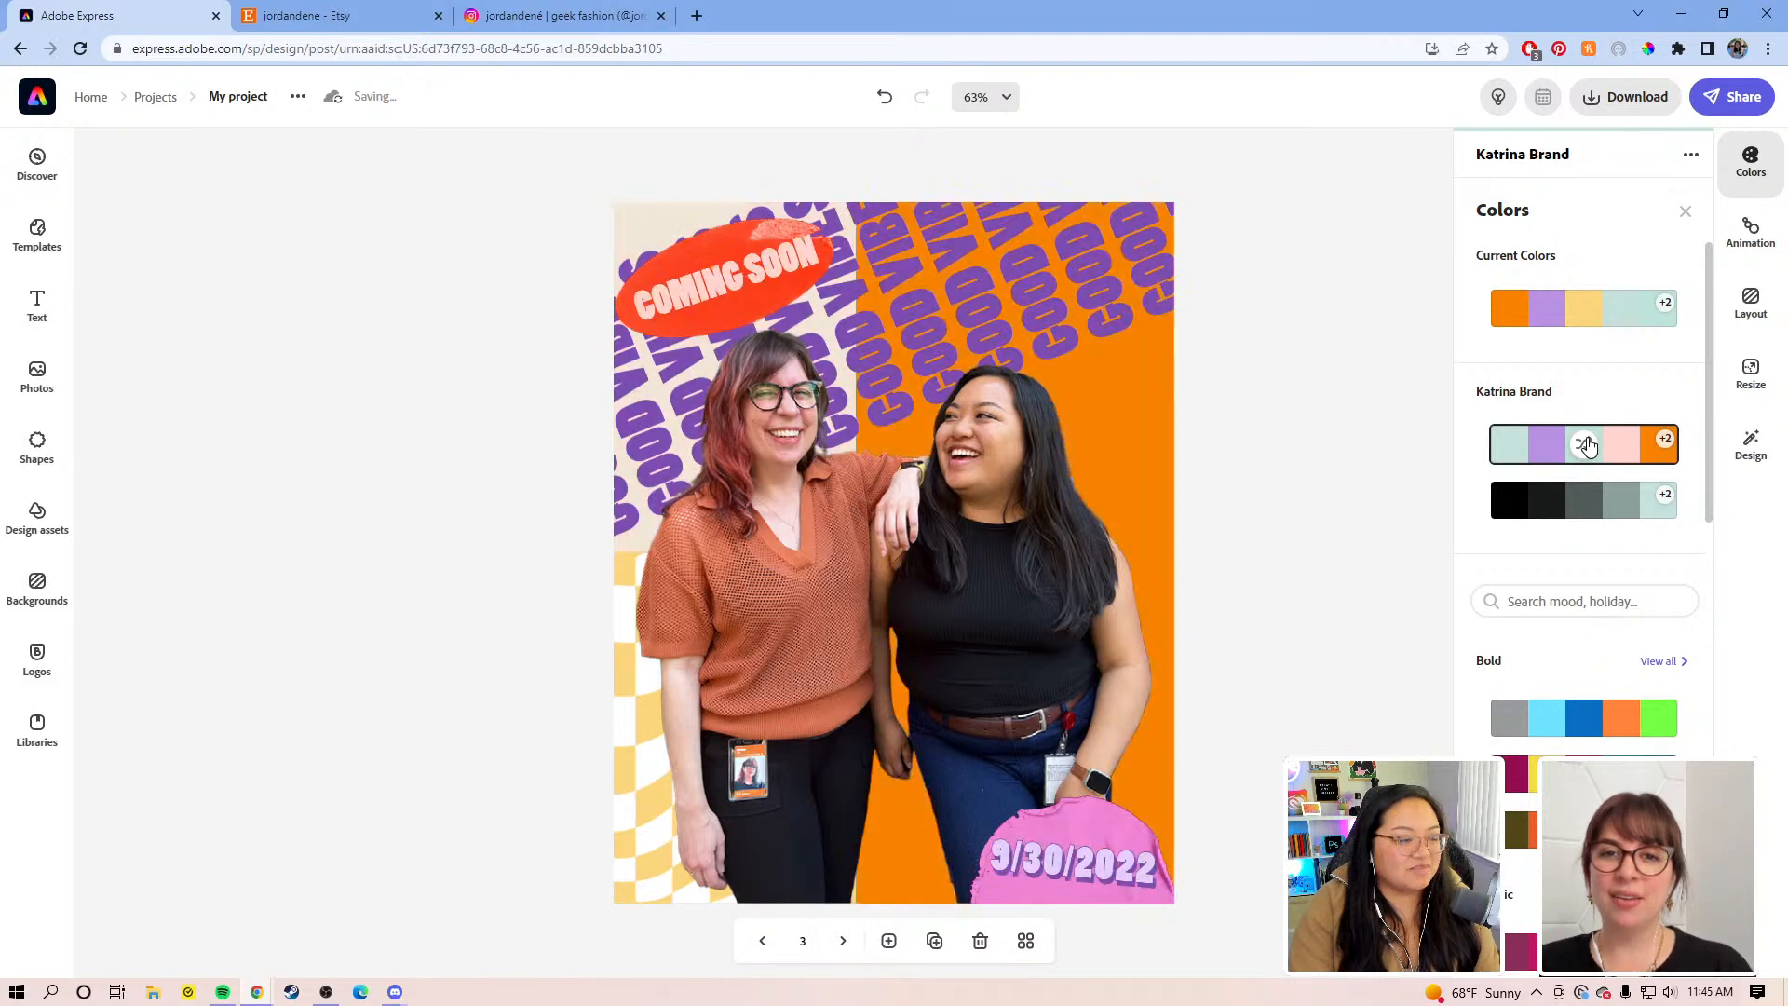
left_click(1588, 445)
left_click(1588, 445)
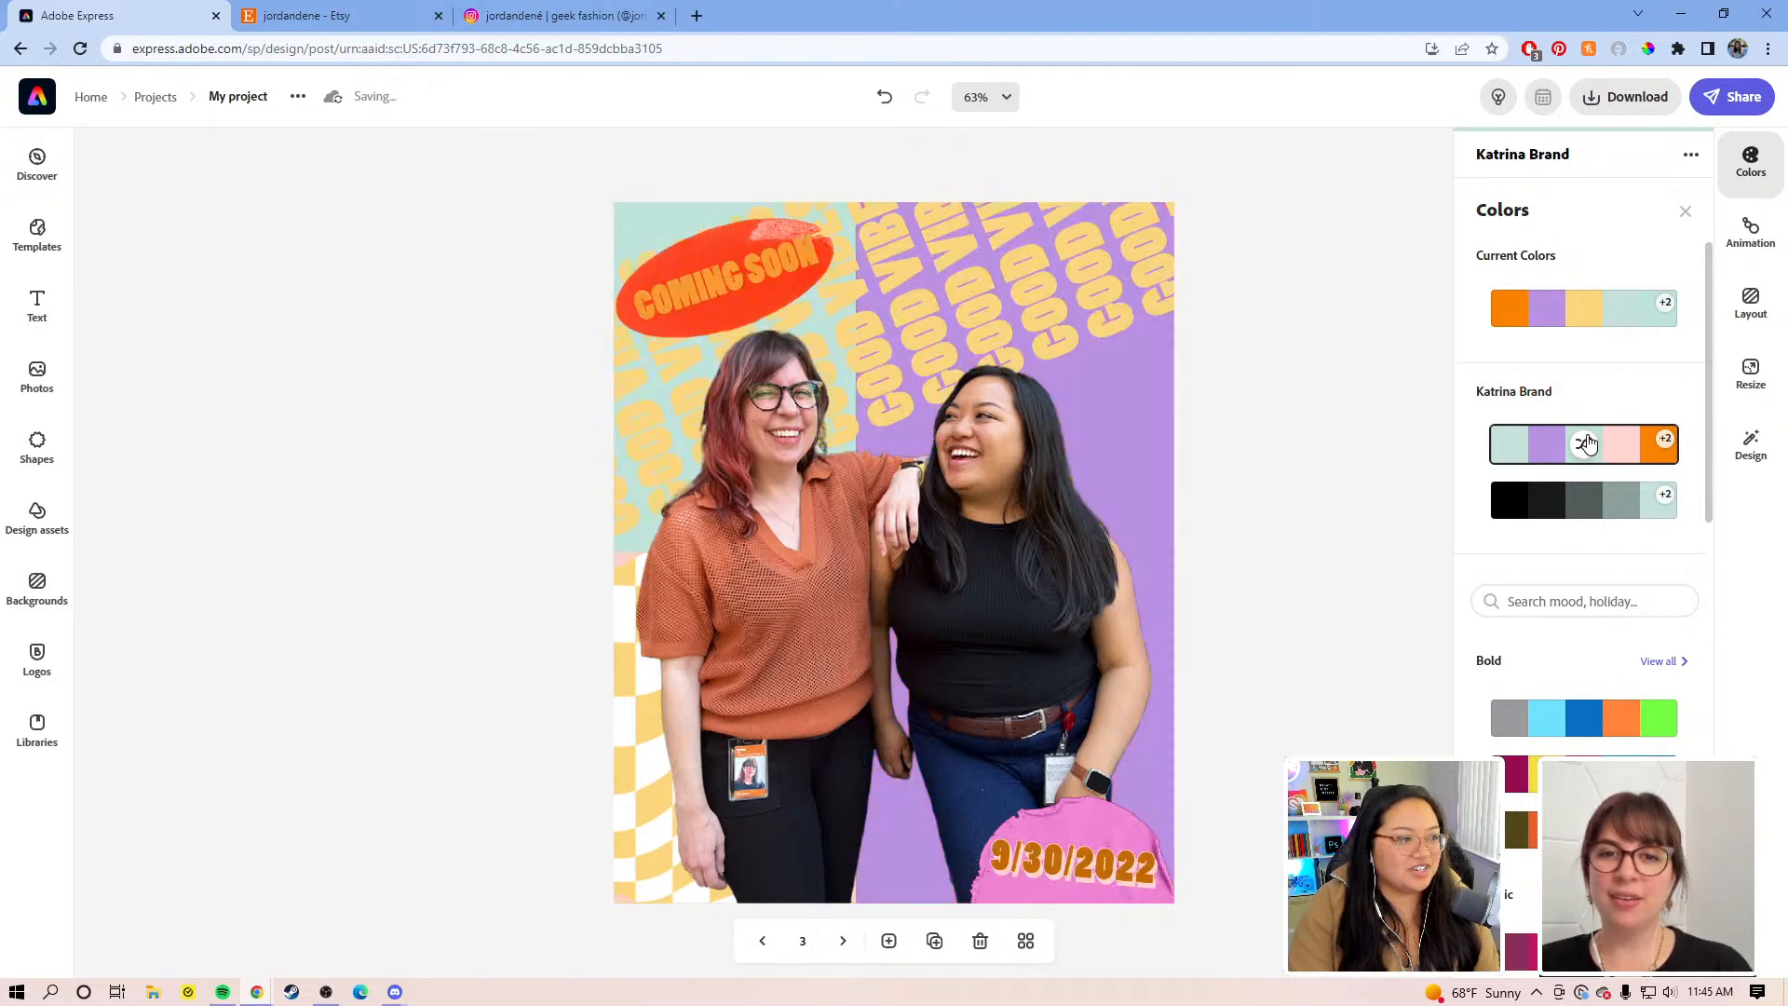
left_click(1588, 445)
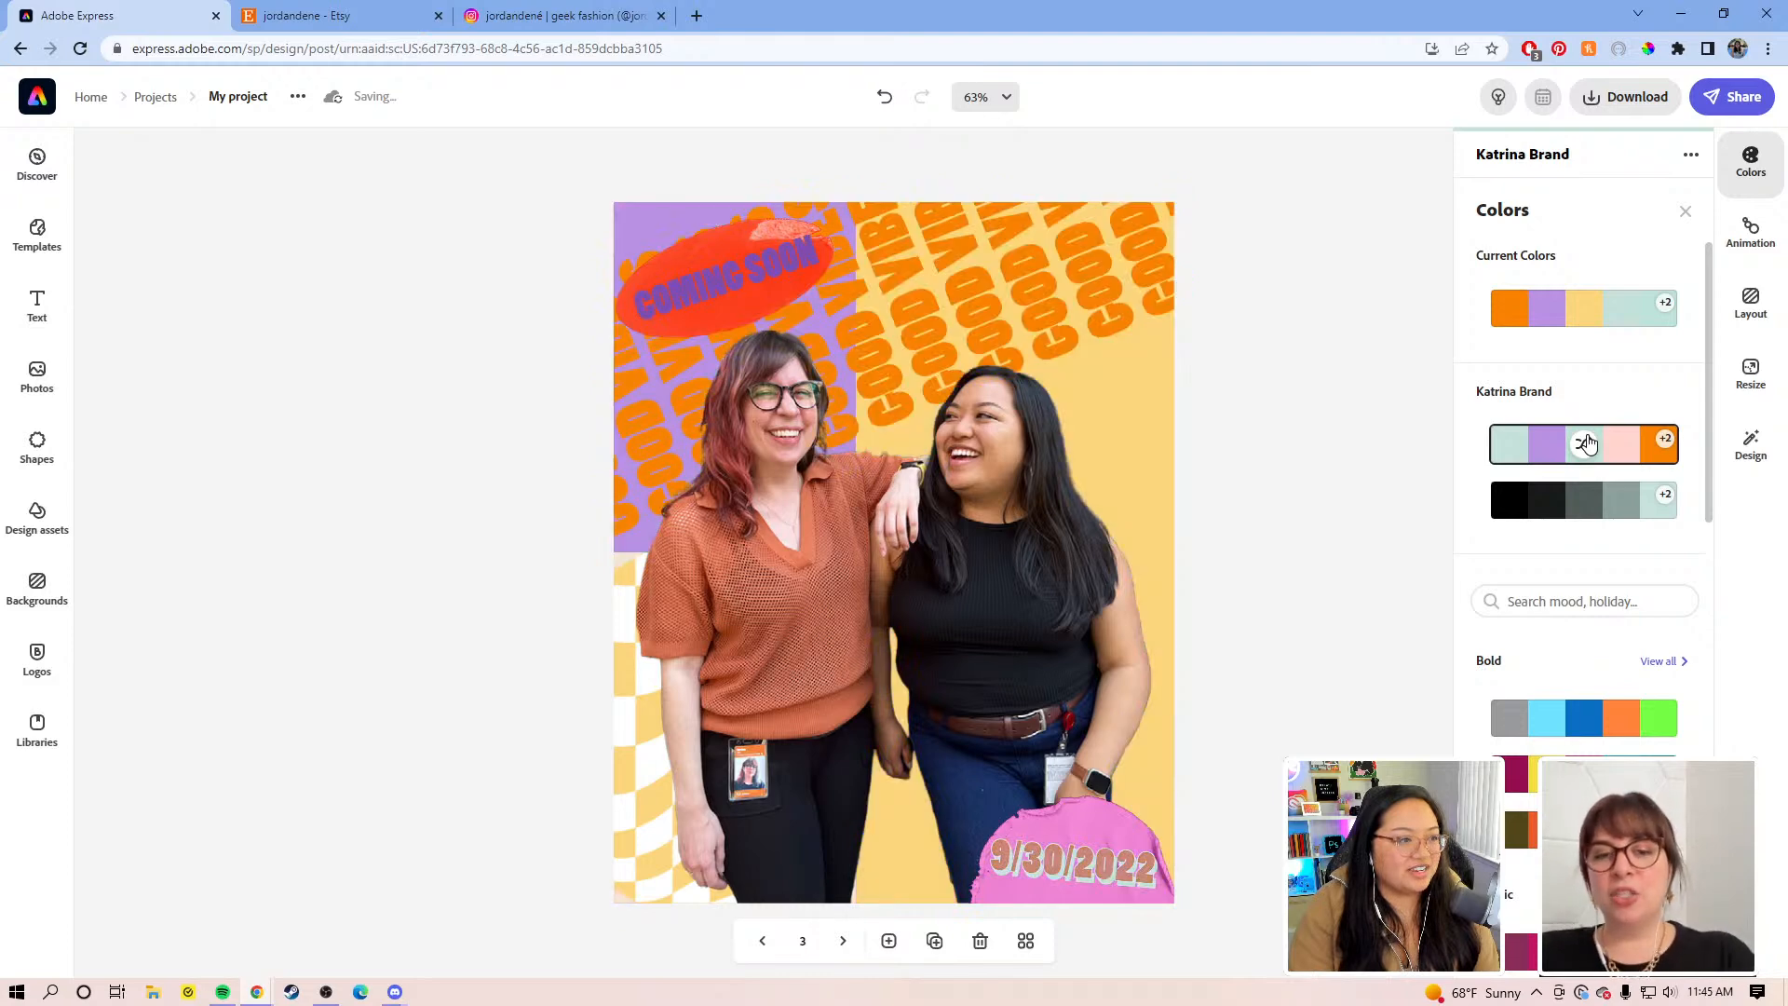
left_click(1587, 445)
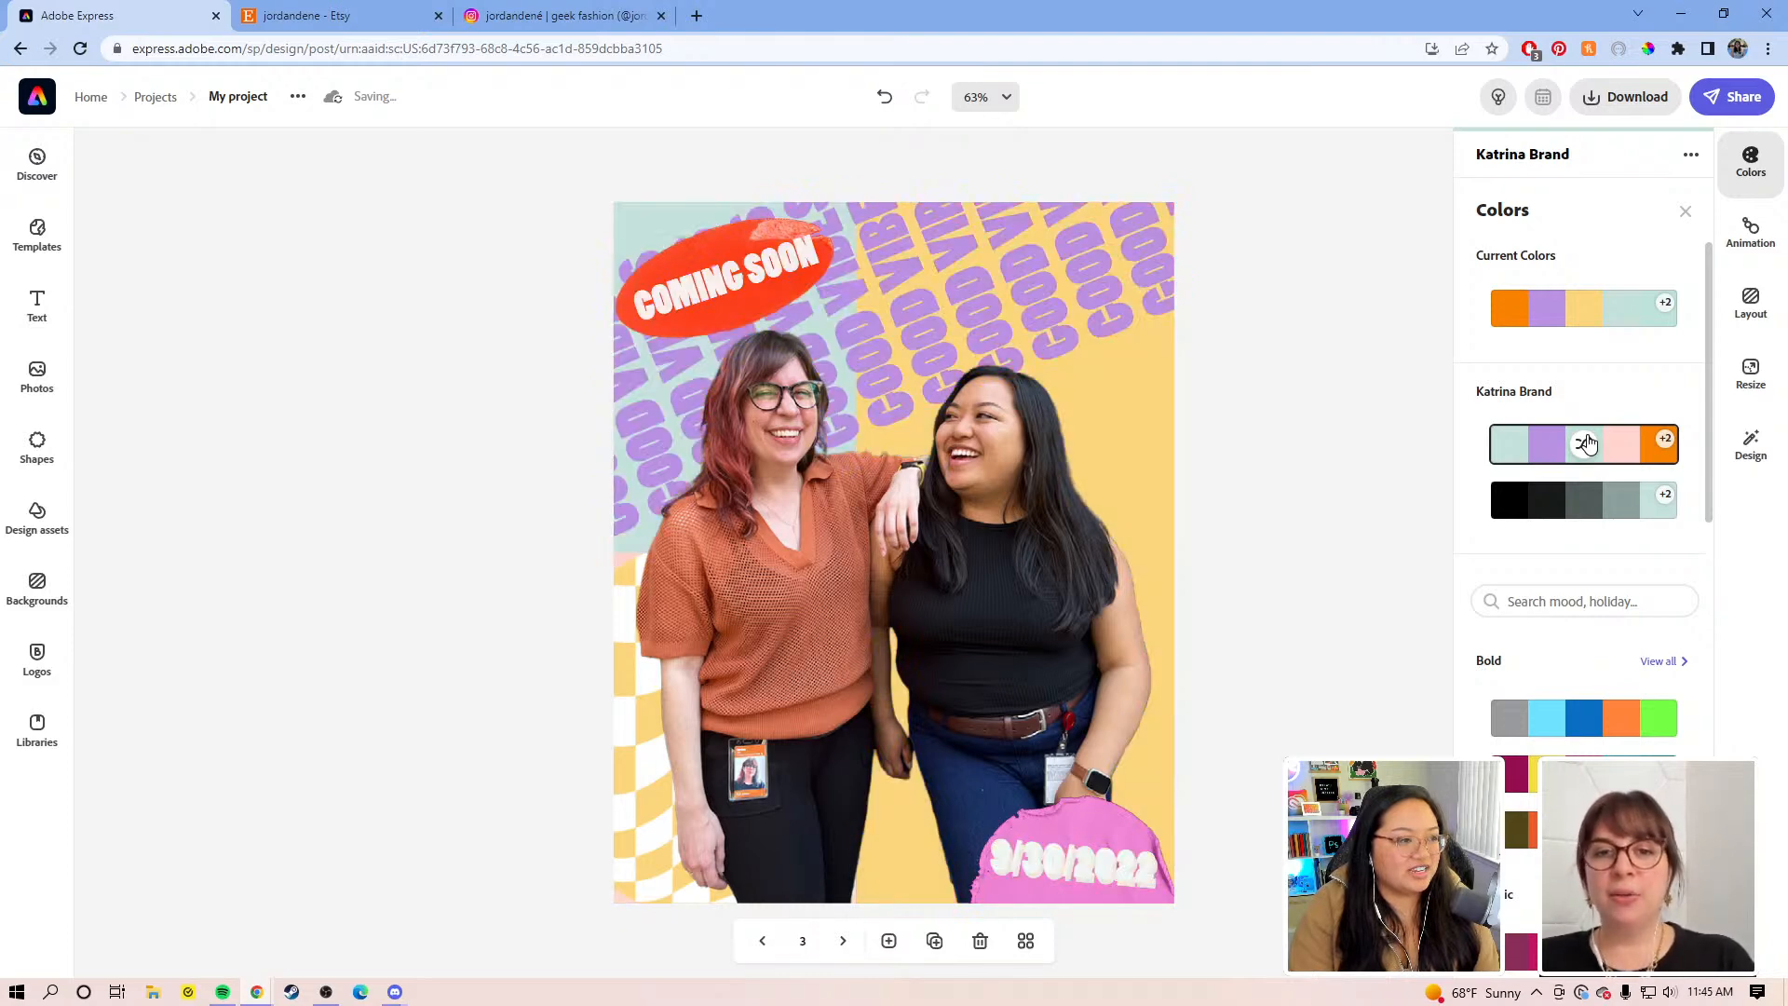
left_click(1588, 445)
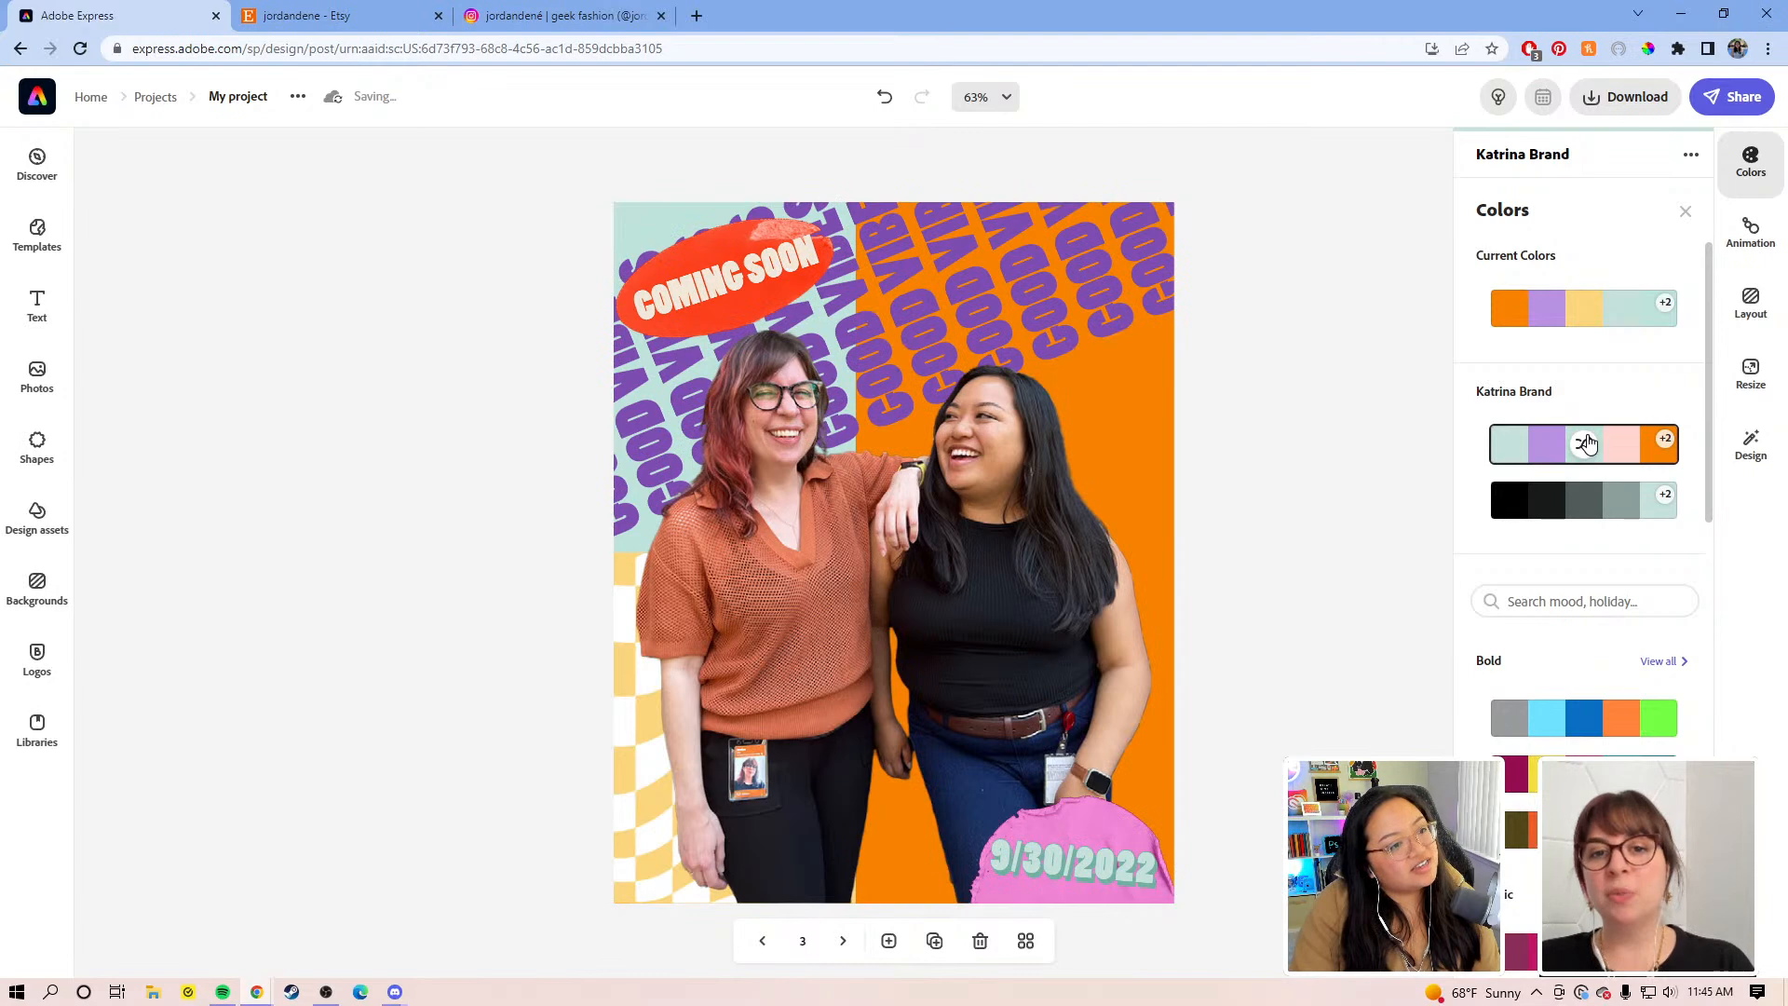
left_click(1587, 445)
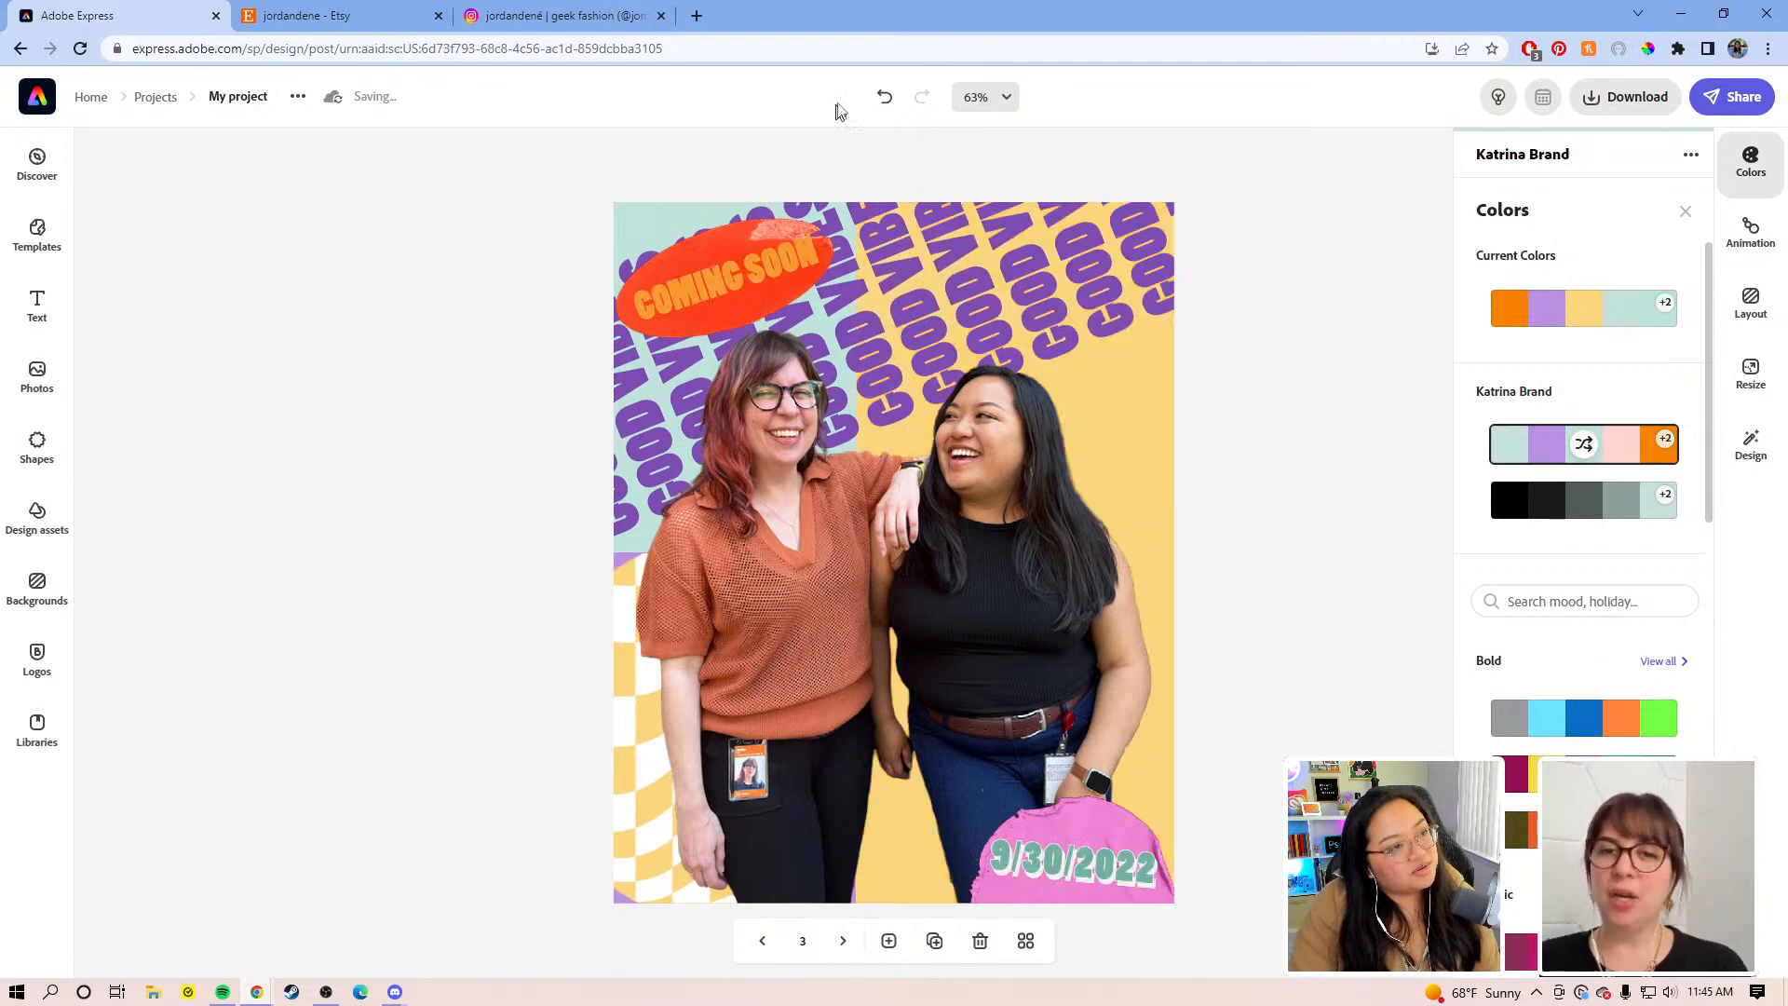
Step: Use Undo and Redo to settle on the mint-and-orange colour arrangement
left_click(883, 98)
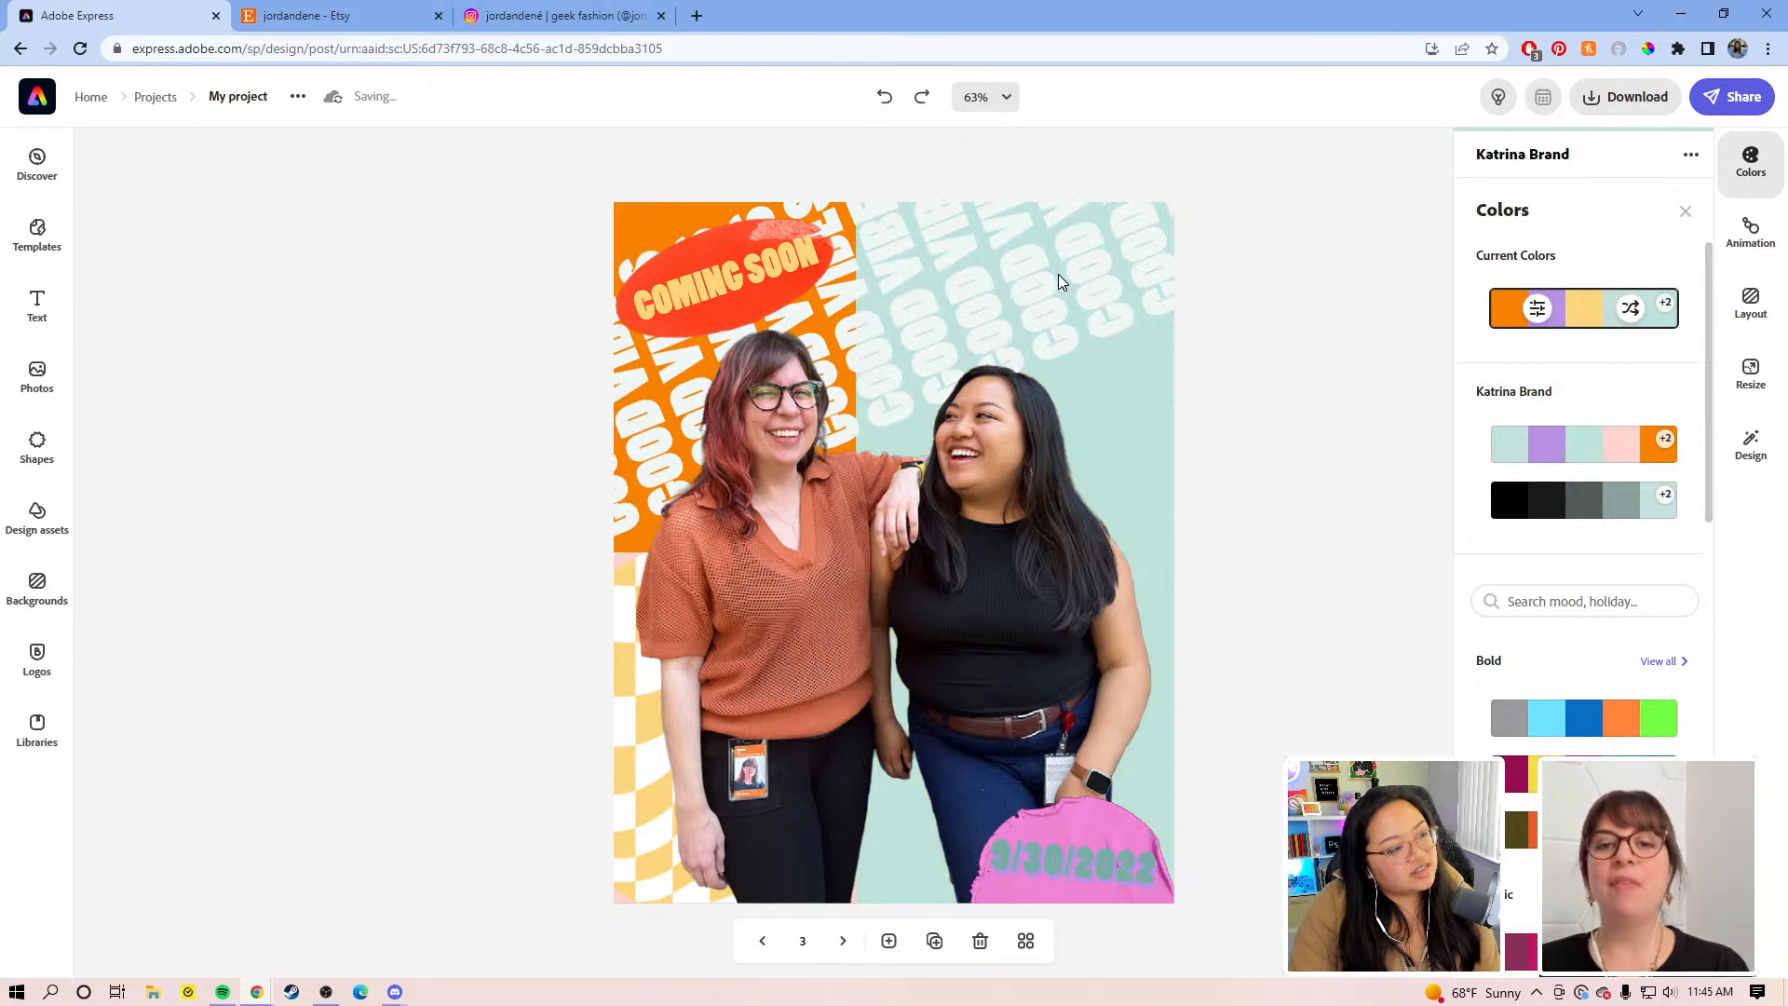
left_click(922, 98)
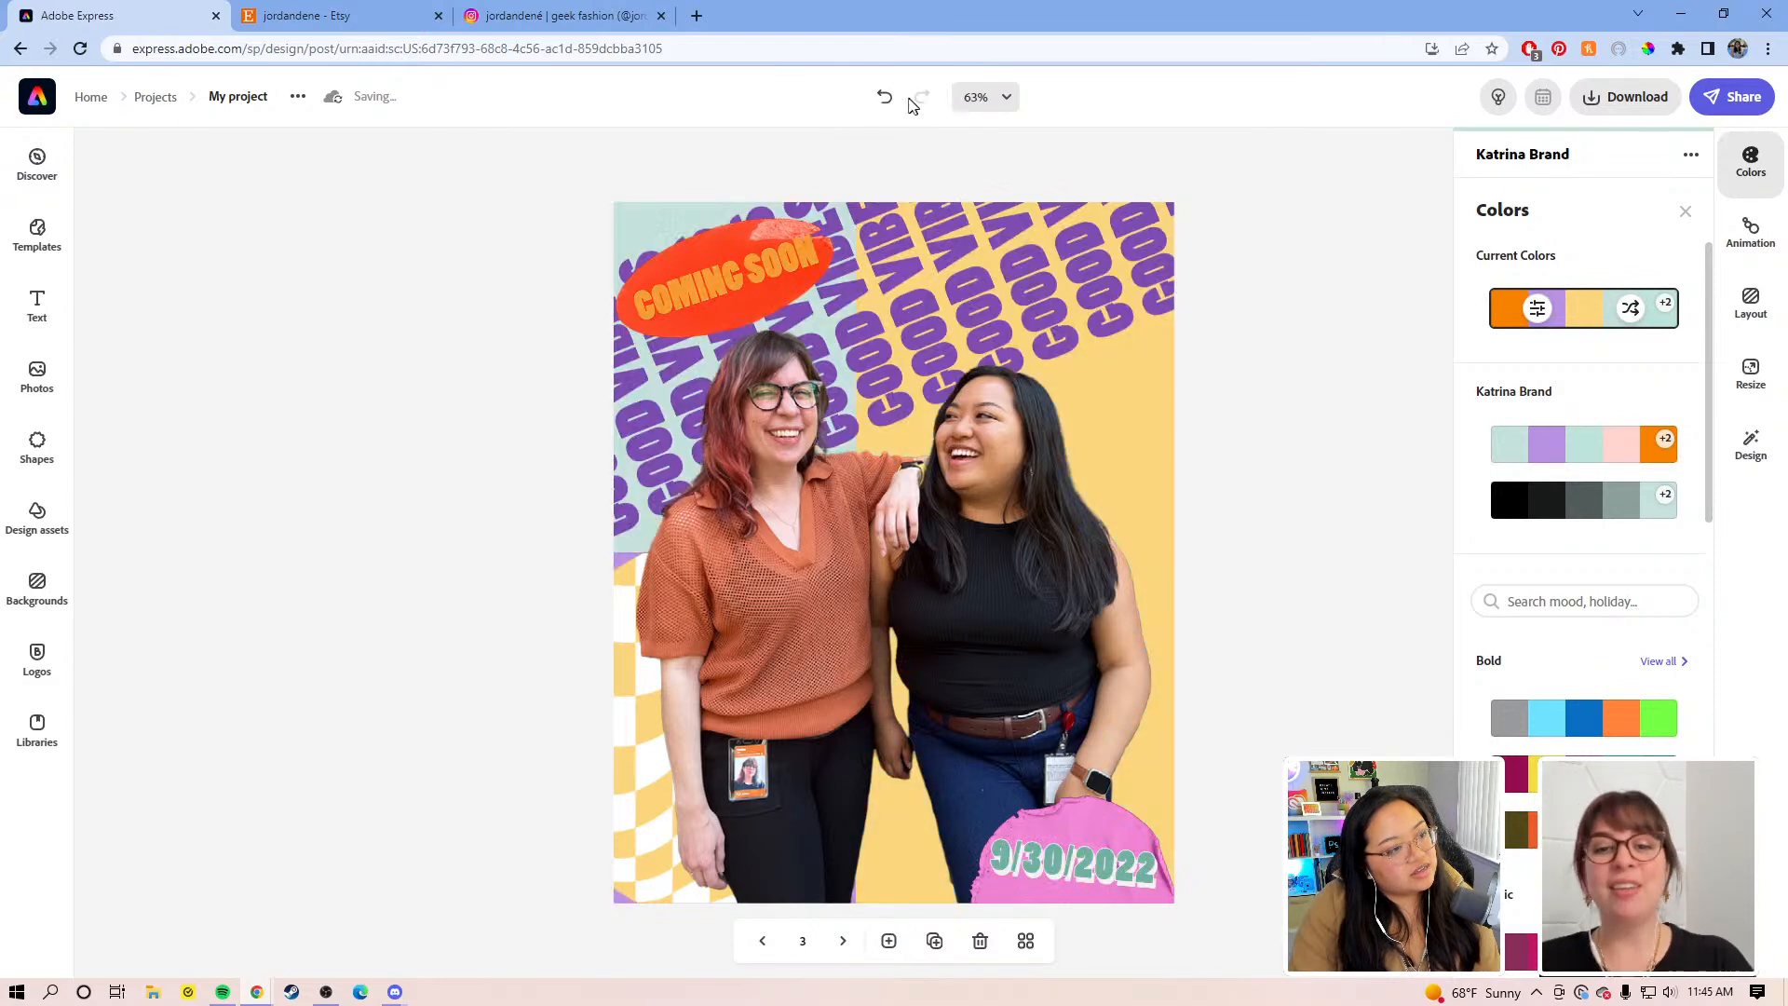
left_click(883, 98)
left_click(883, 97)
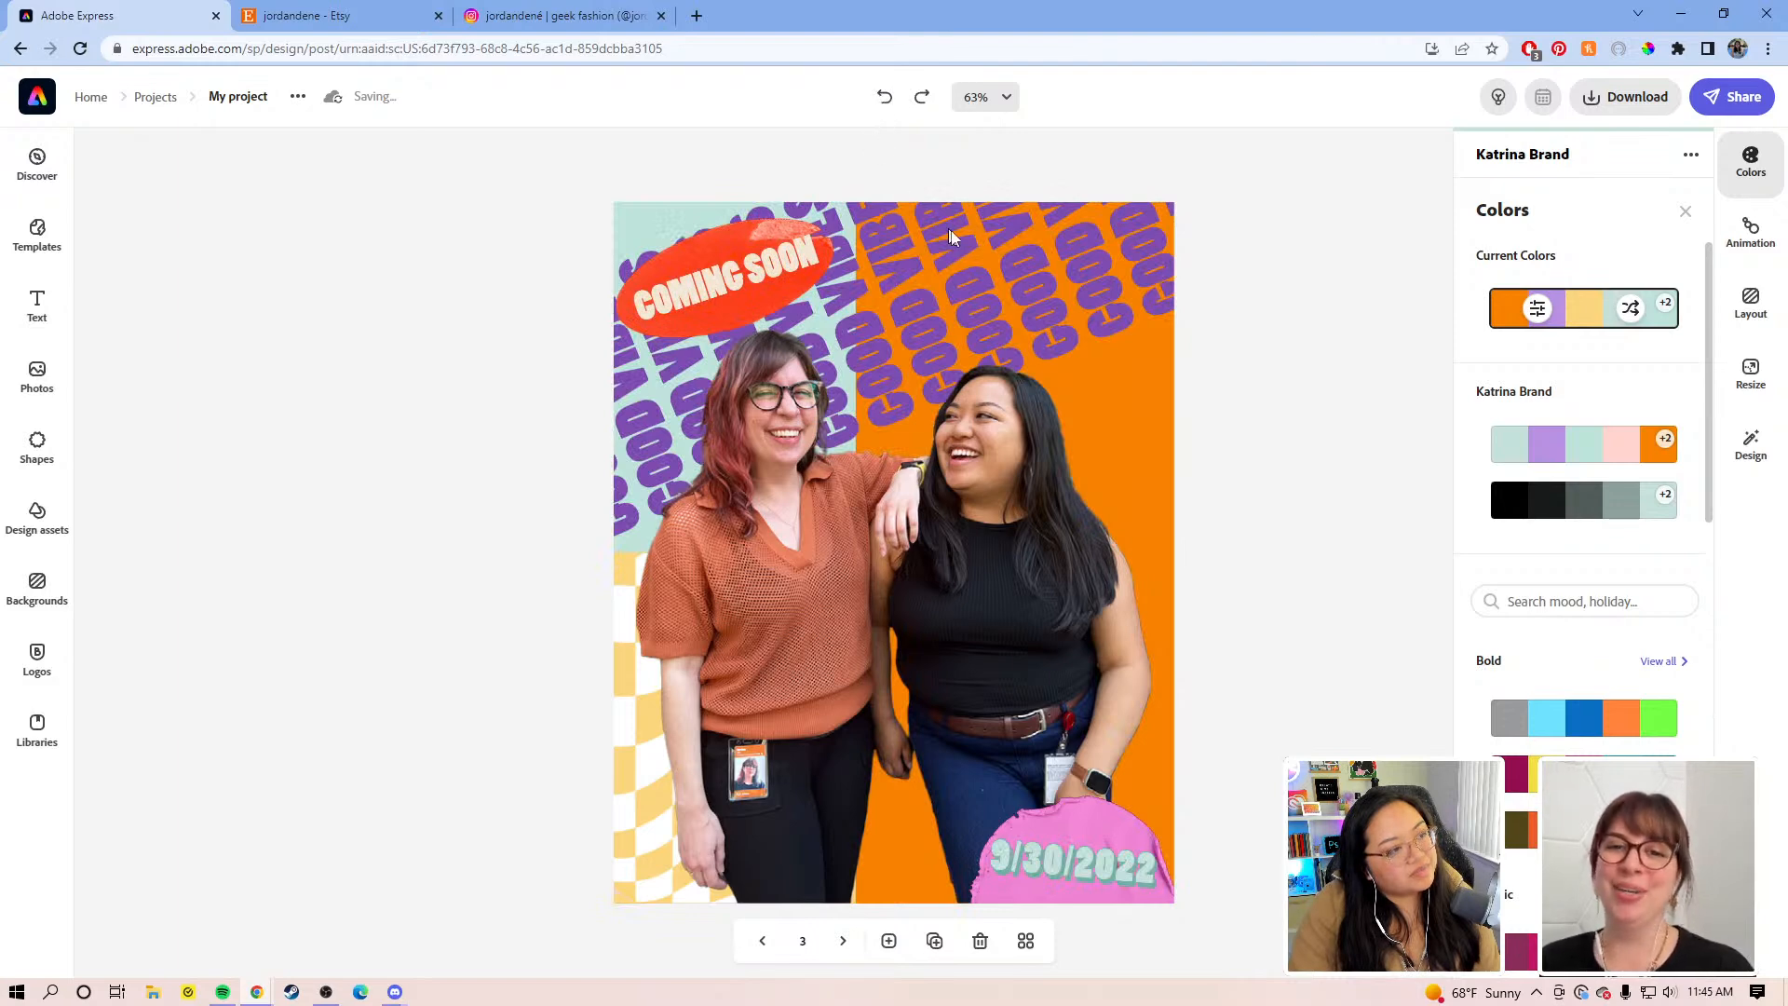
Step: Widen the mint left panel by shifting the background divider right
left_click(1170, 375)
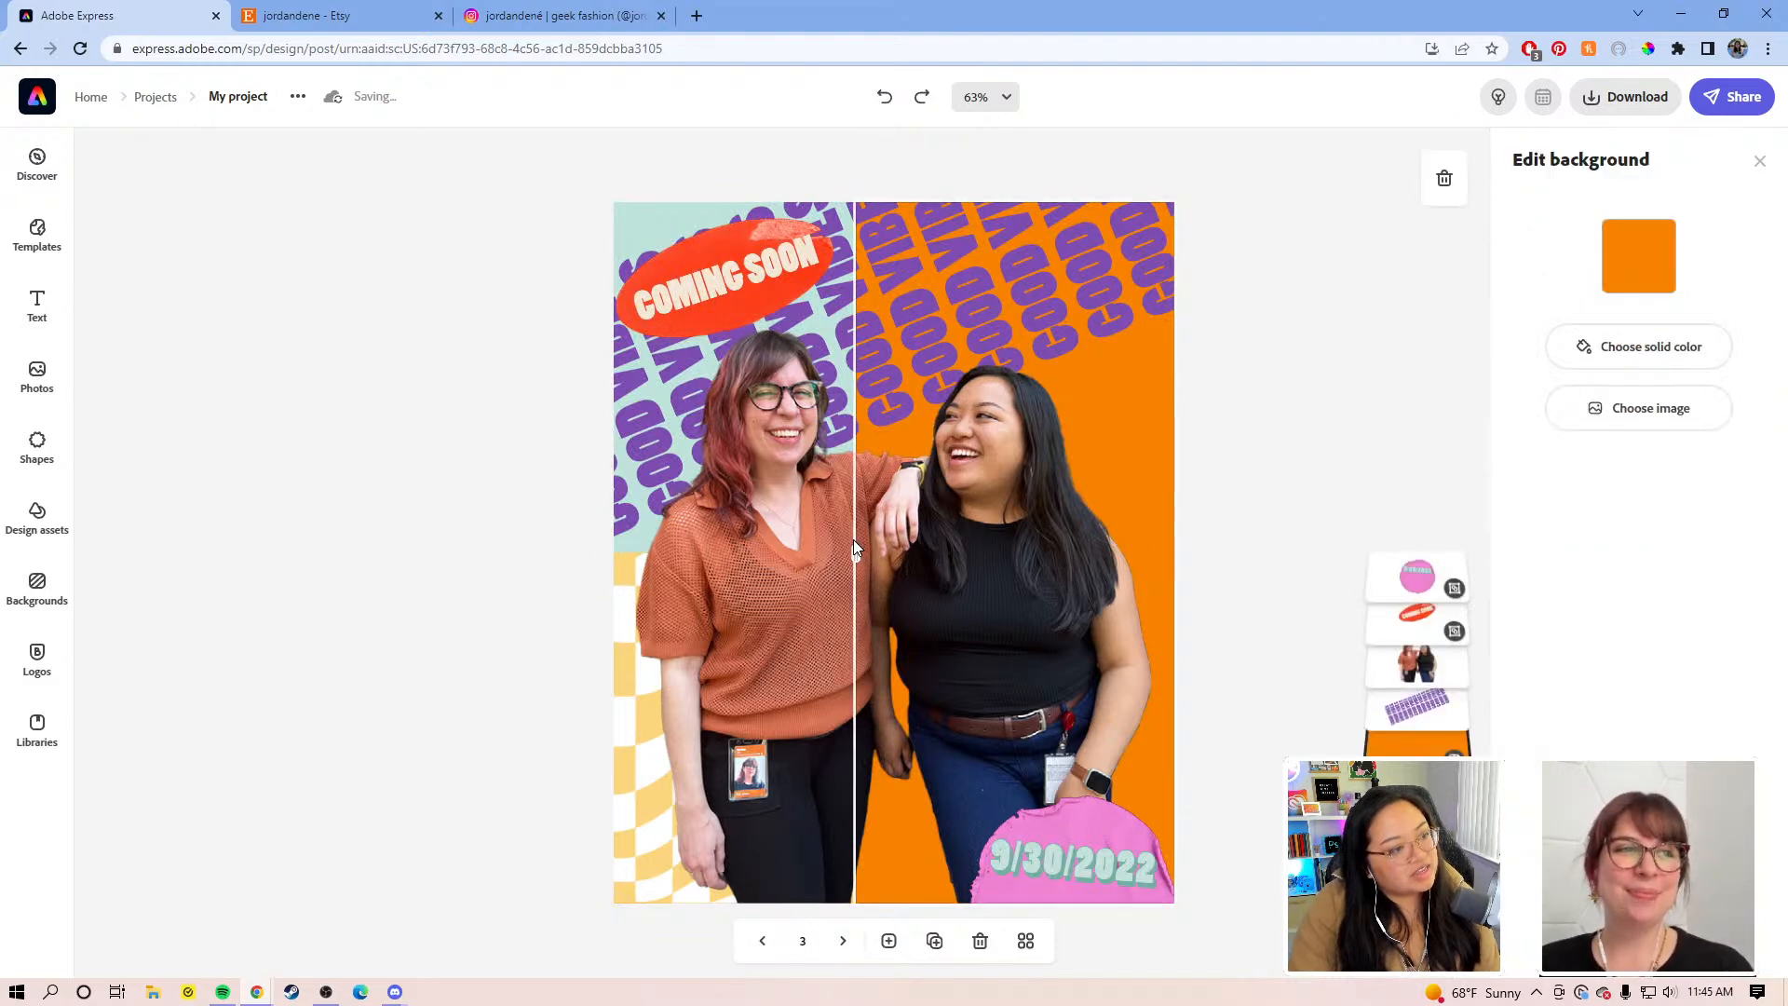
left_click_drag(866, 553, 906, 514)
left_click(1232, 265)
Step: Rotate GOOD VIBES to about 45° and move it down-right across the orange panel
left_click(1054, 258)
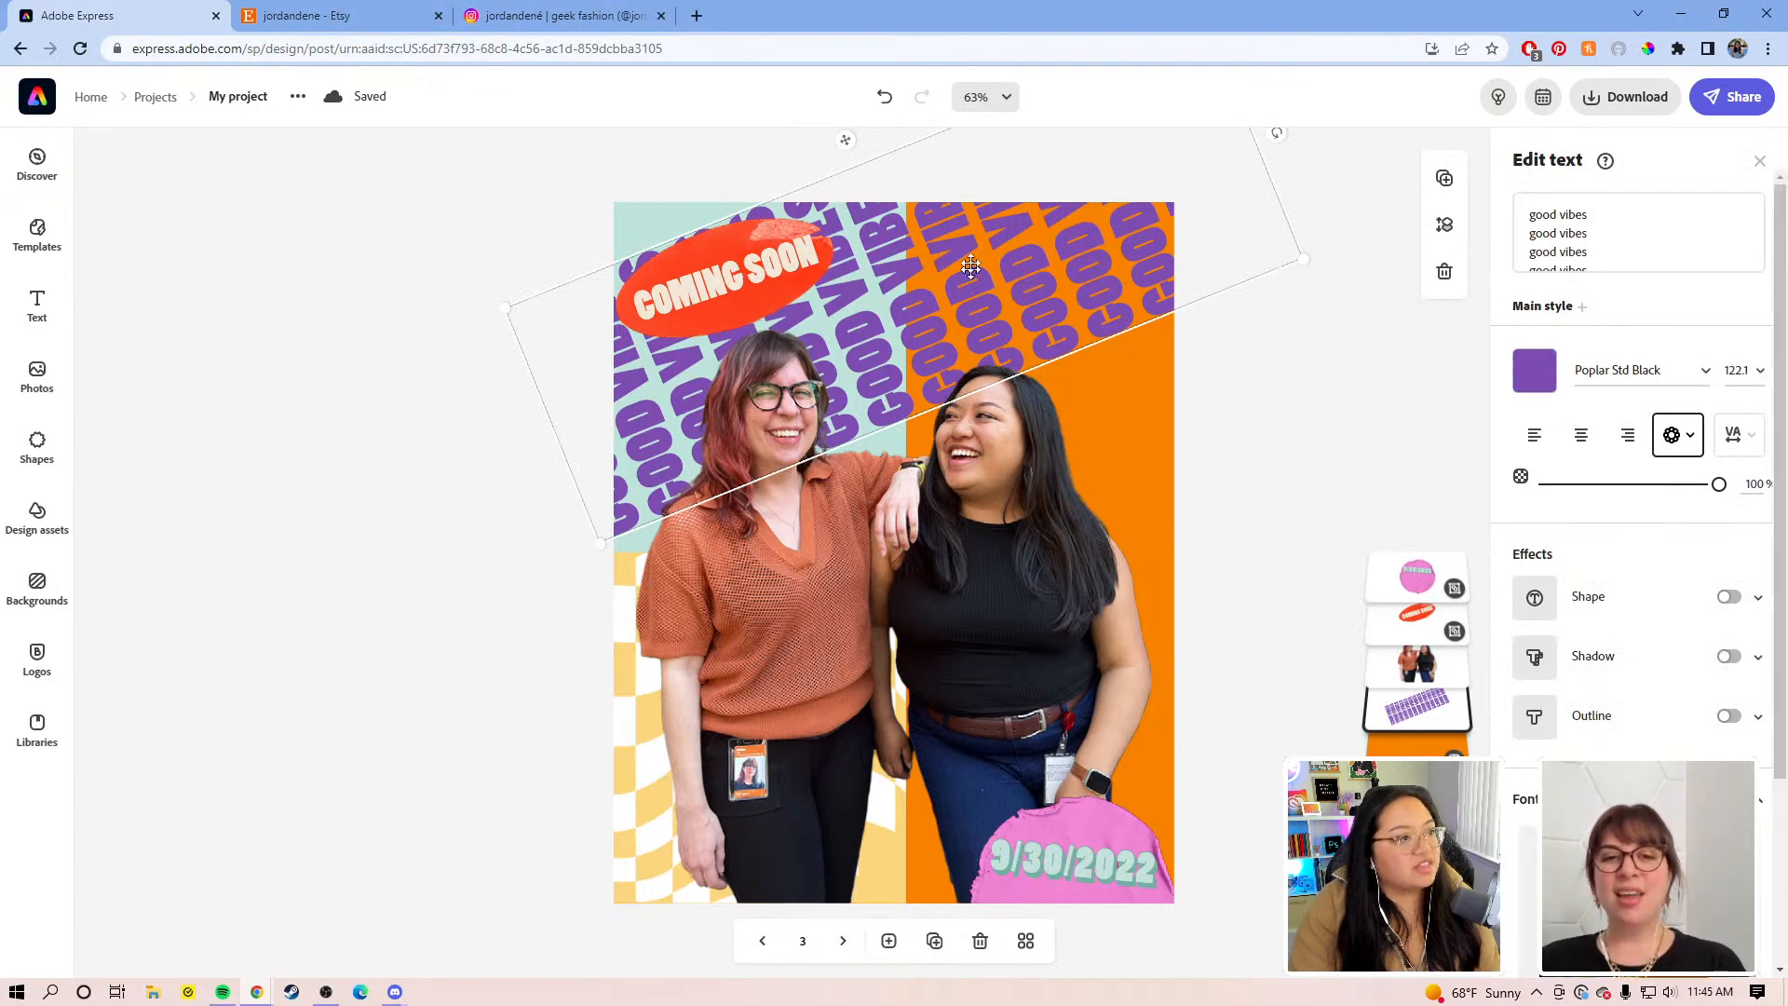
left_click_drag(1276, 139, 1260, 634)
mouse_move(1116, 400)
left_mouse_down()
mouse_move(1156, 473)
mouse_move(1116, 401)
mouse_move(1107, 317)
mouse_move(1115, 416)
left_mouse_up()
left_click_drag(940, 206, 1065, 285)
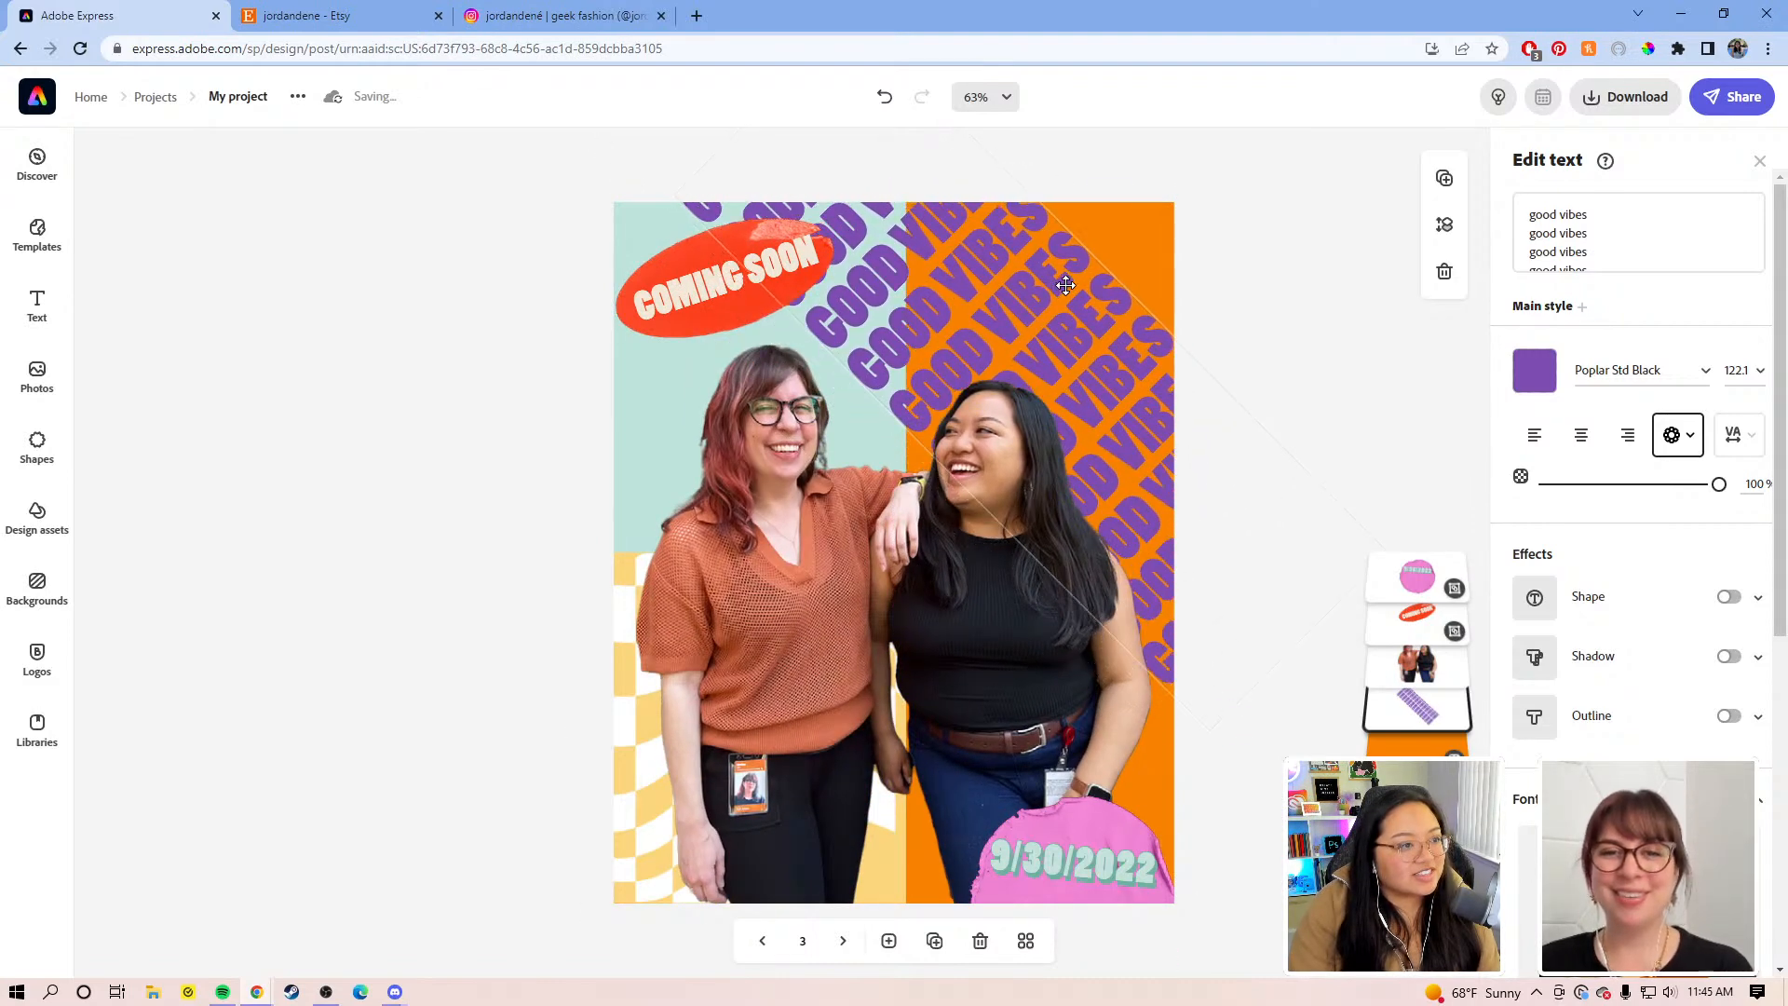
Step: Try purple for the lower-left pattern's duotone shadows colour, then keep it pink
left_click(639, 743)
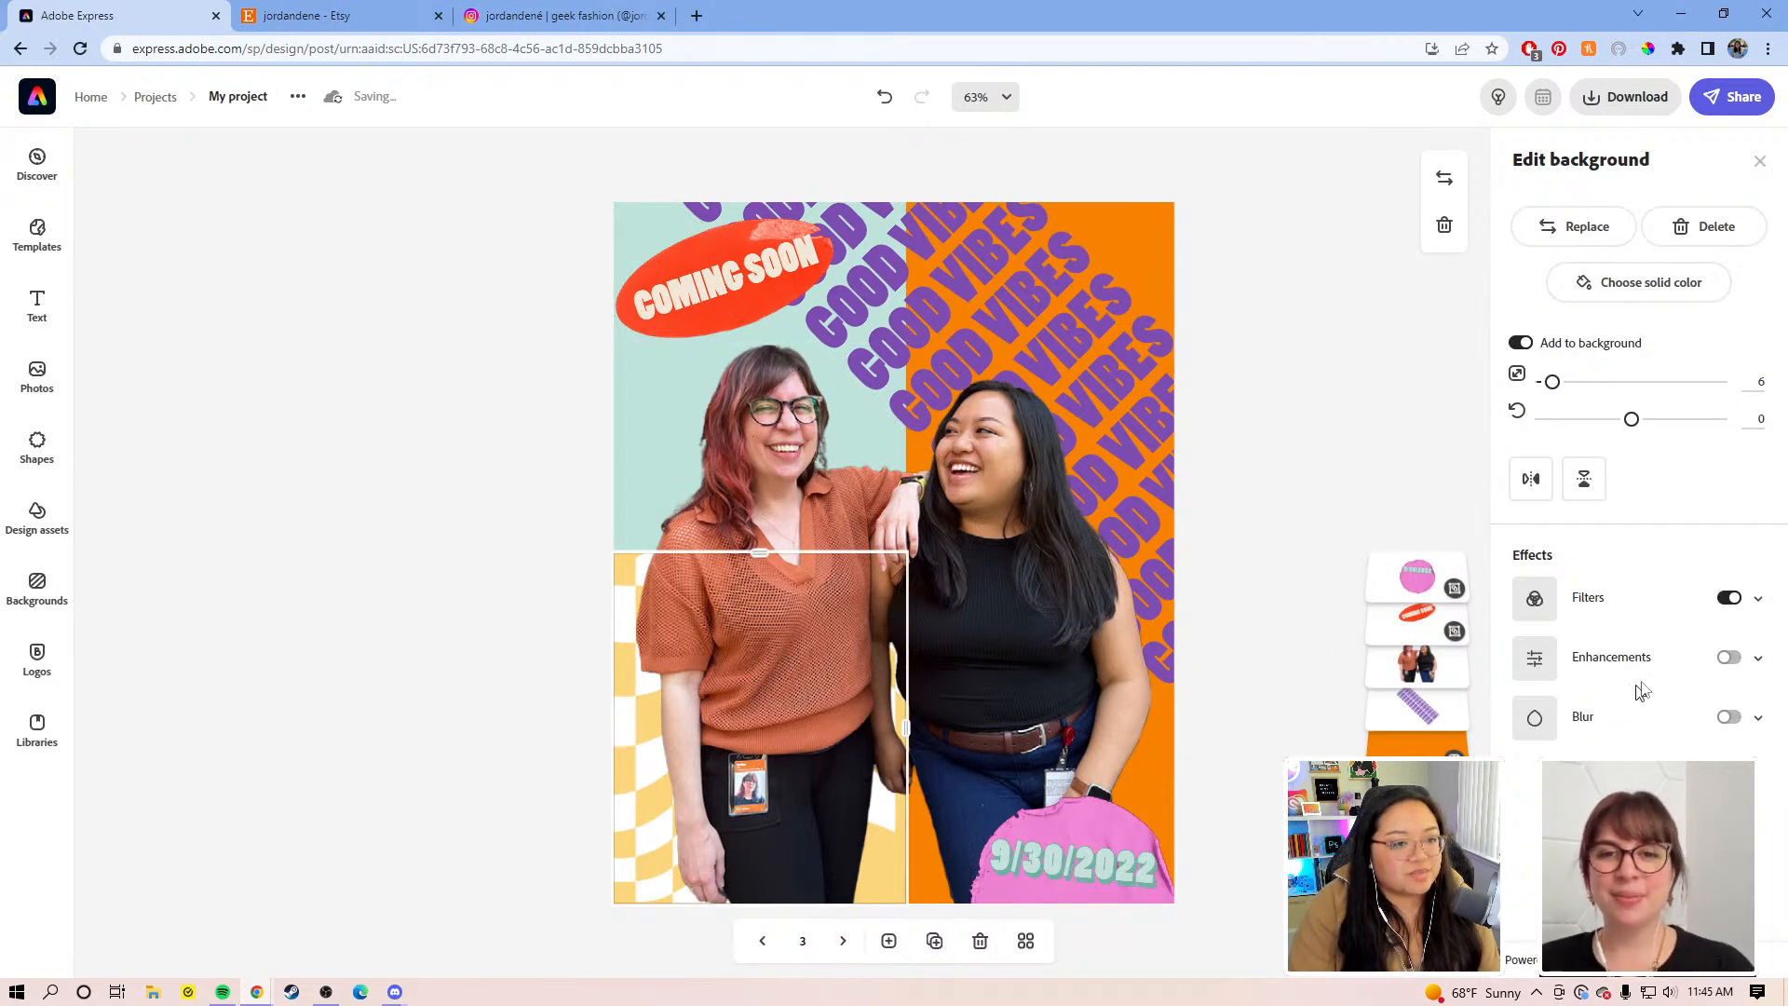
left_click(1757, 599)
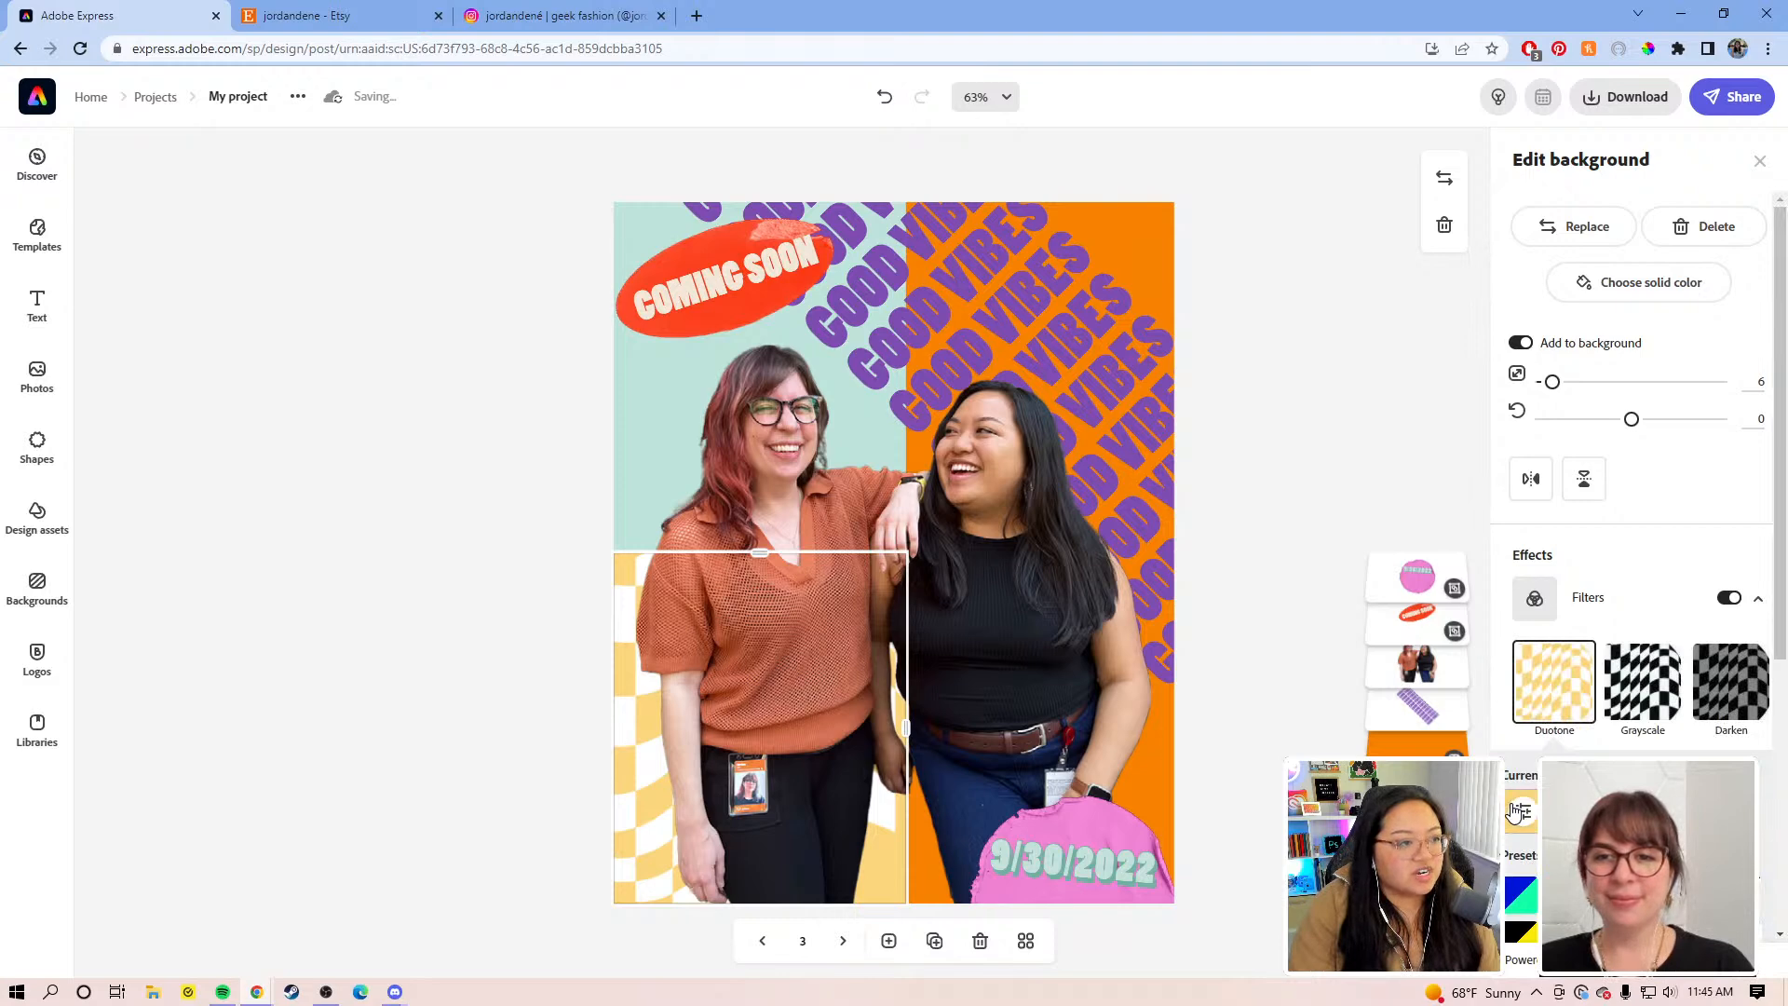
left_click(1515, 810)
left_click(1589, 385)
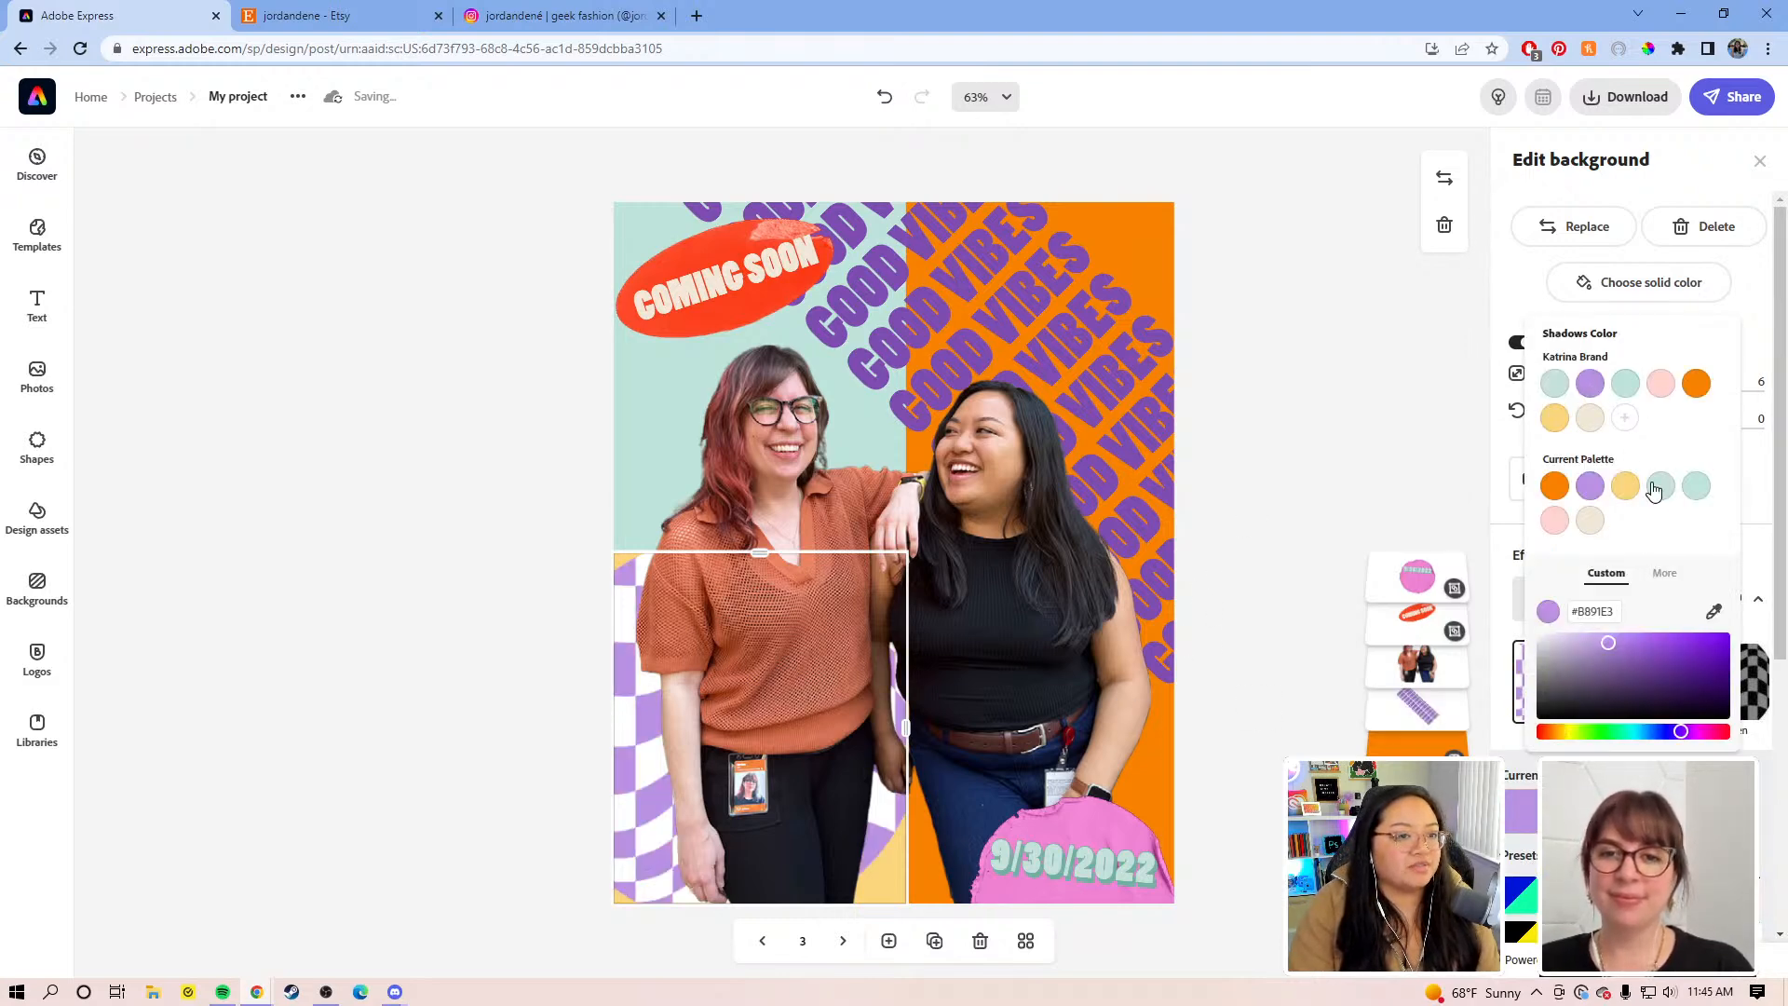
key("ctrl+z")
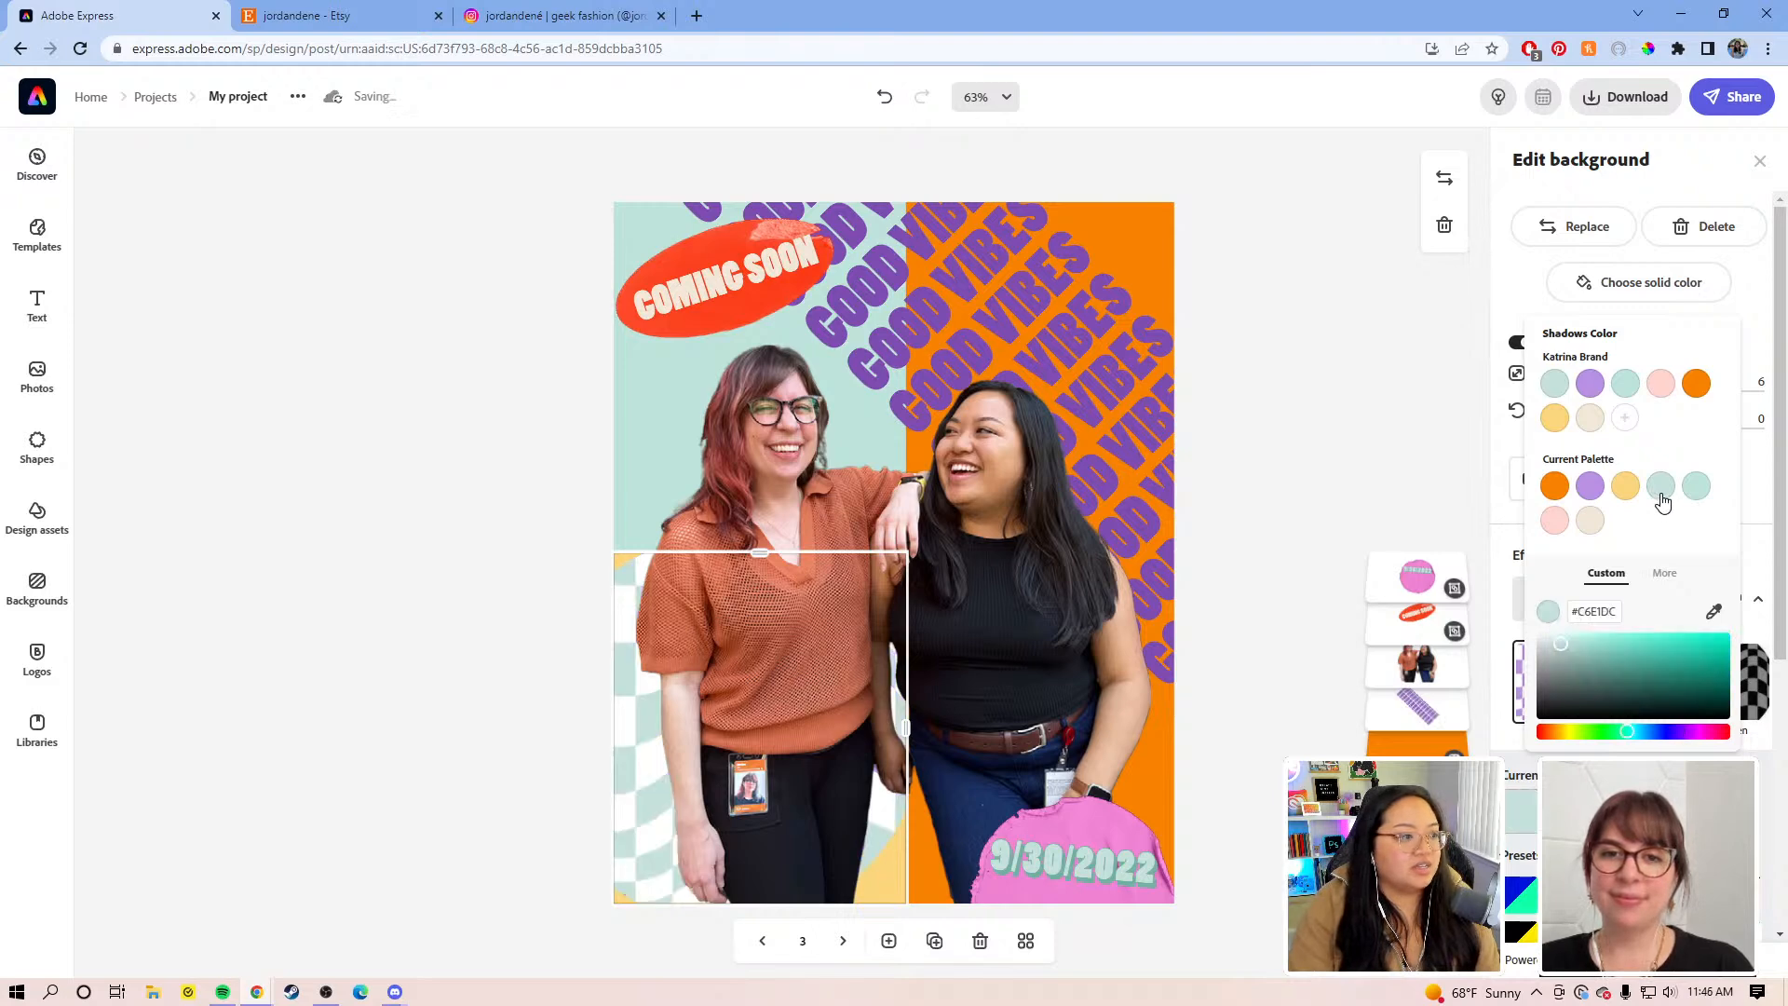
left_click(1589, 486)
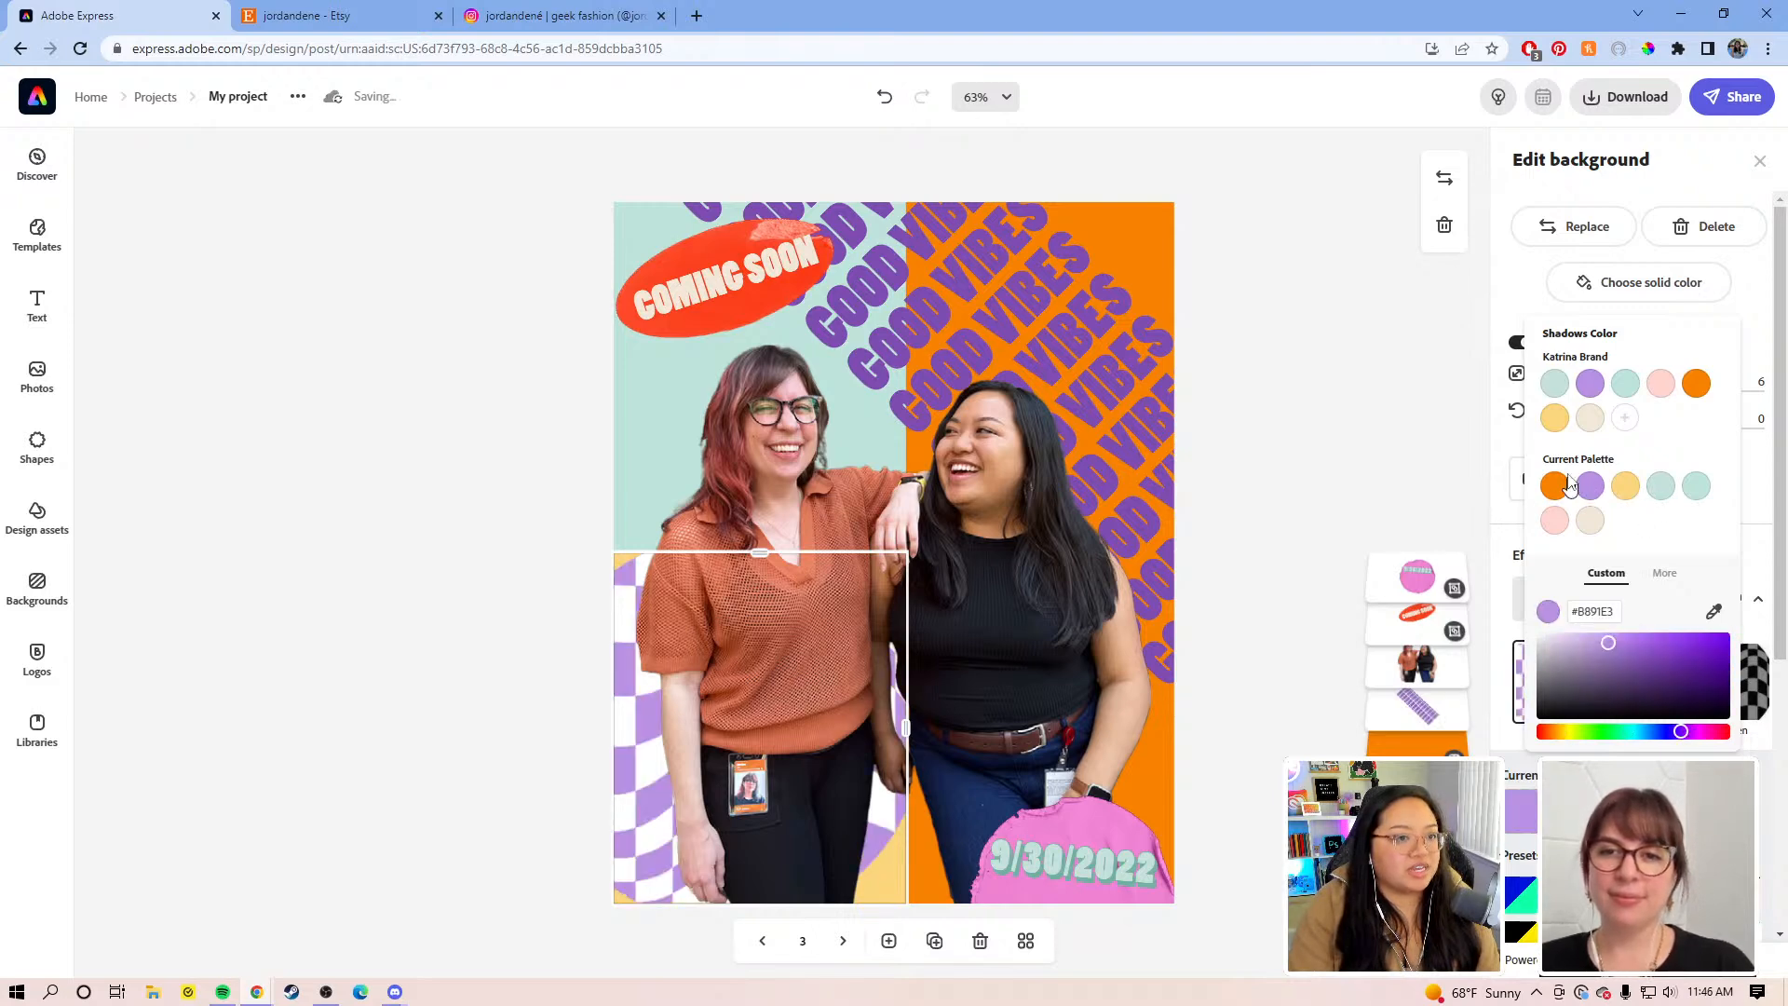
left_click(1654, 389)
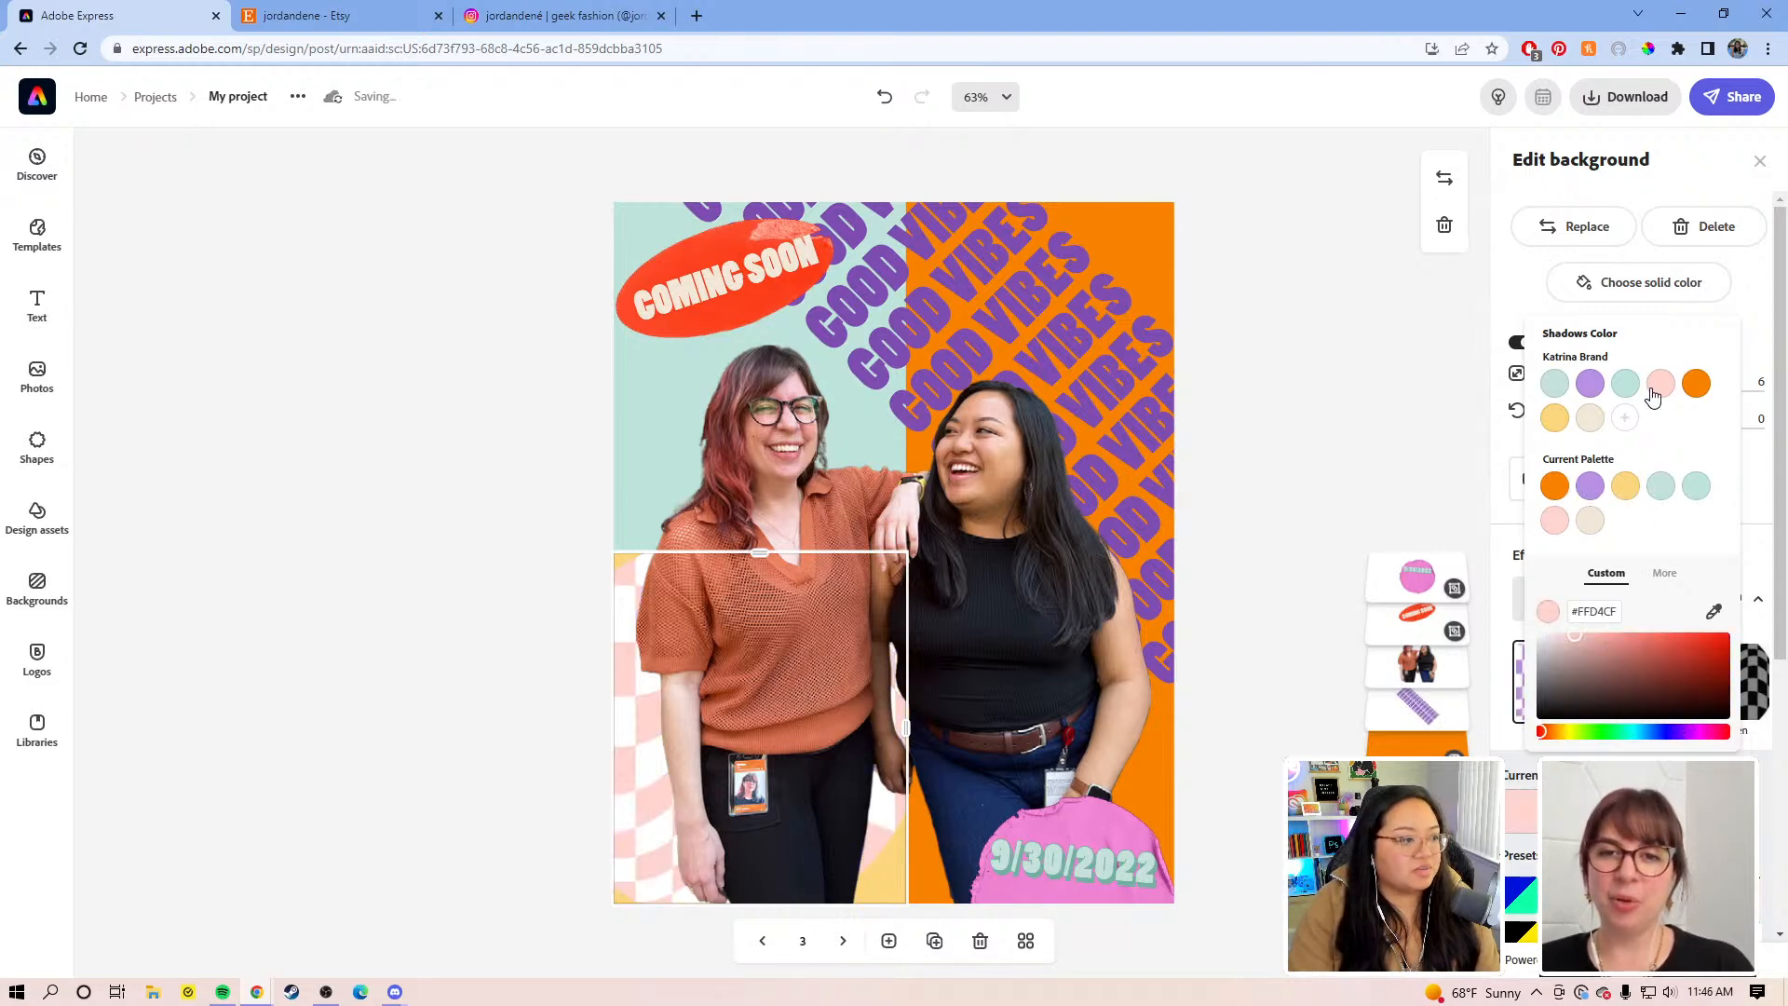
left_click(1592, 485)
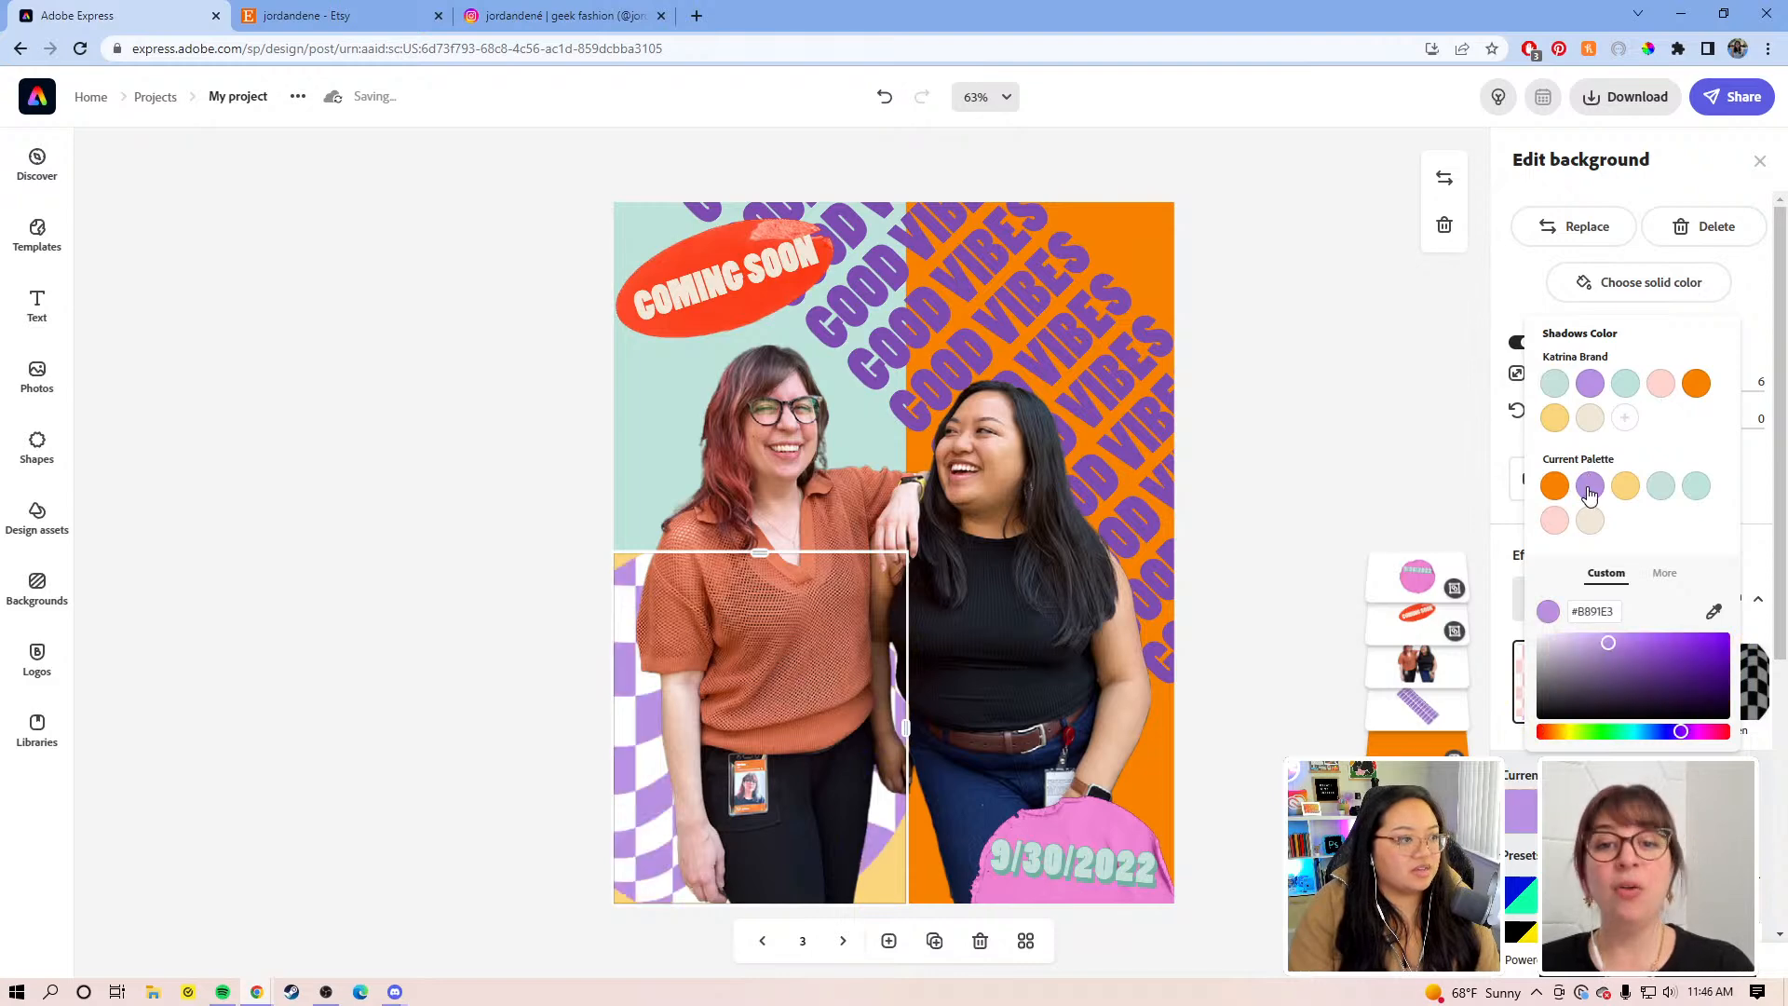
left_click(1658, 389)
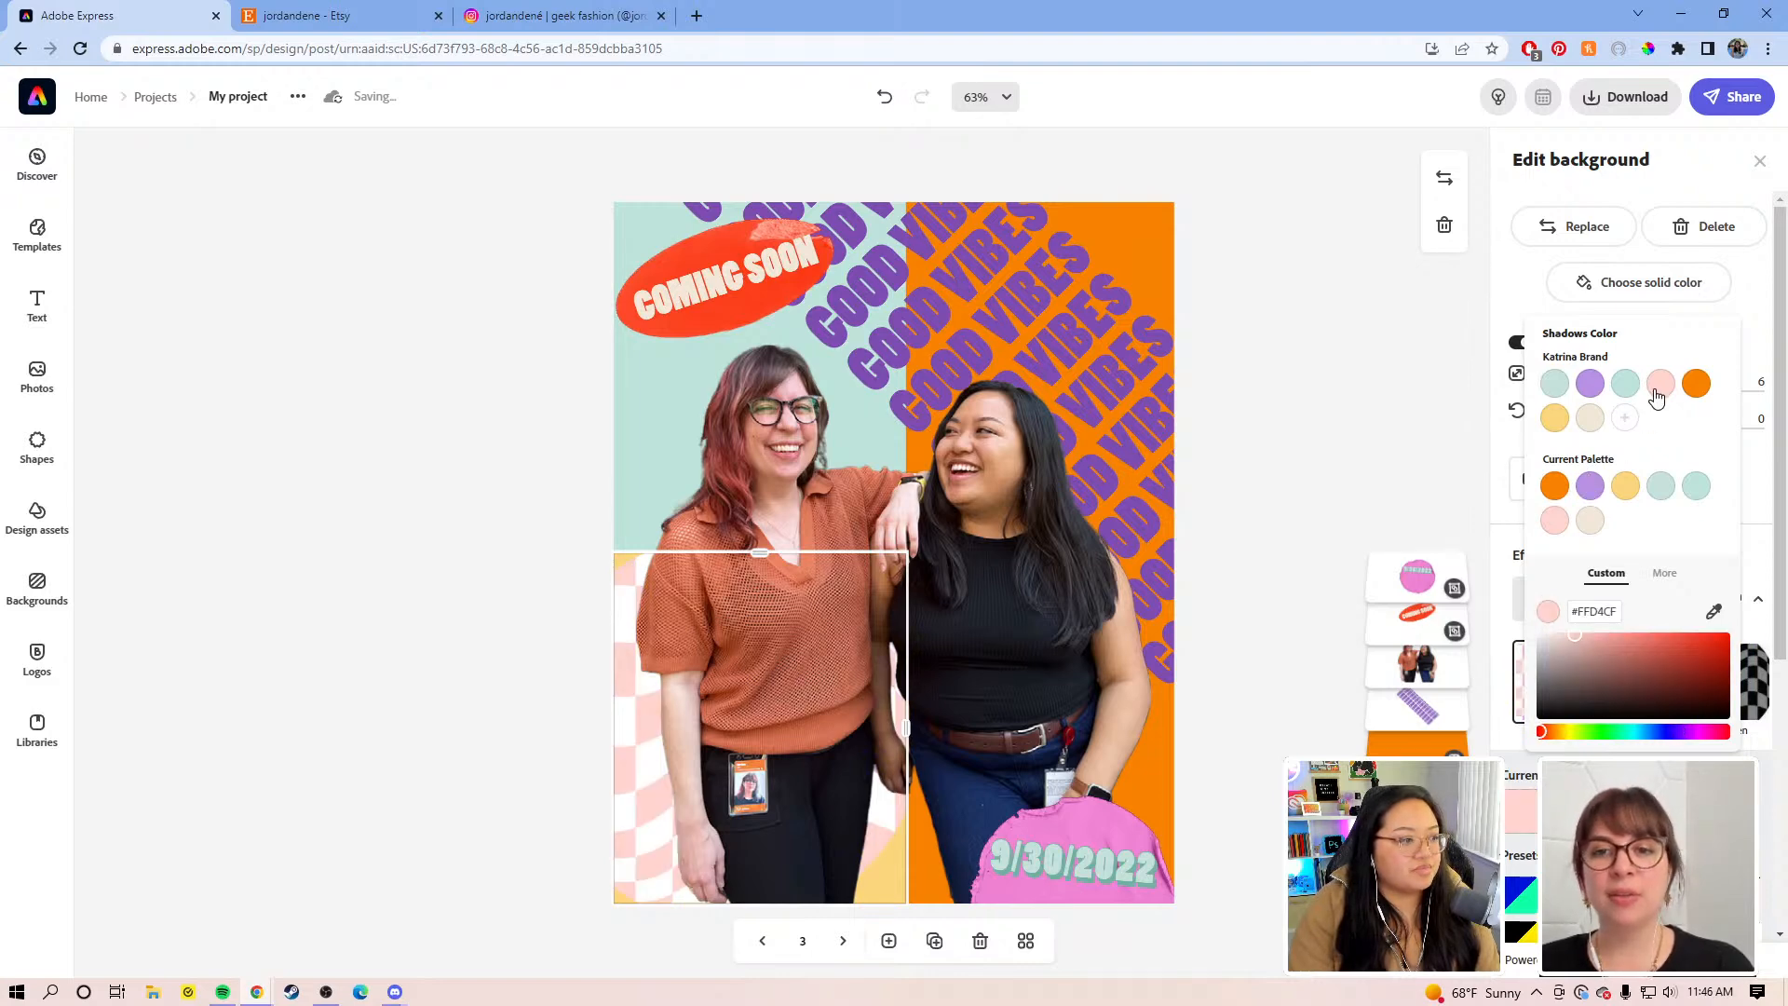
left_click(1511, 292)
Step: Scale the background pattern from 6 to 14 into broad pink-and-white diagonal stripes
left_click_drag(1552, 381, 1567, 383)
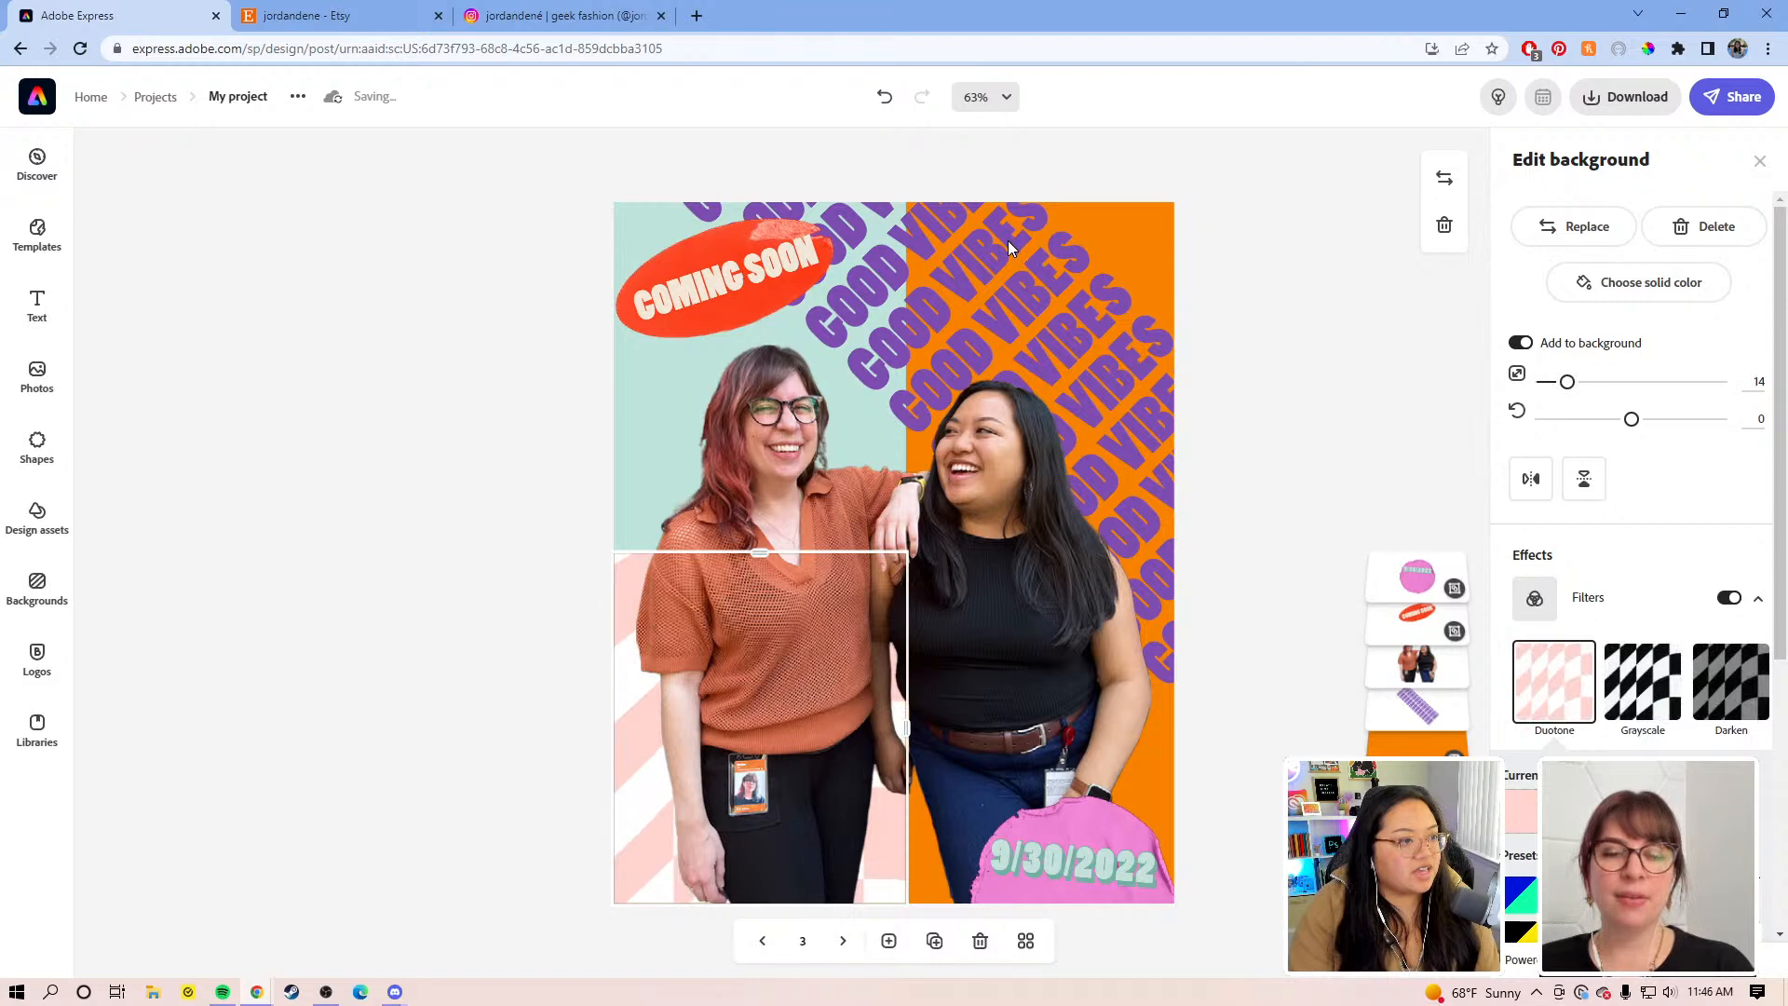
left_click(973, 234)
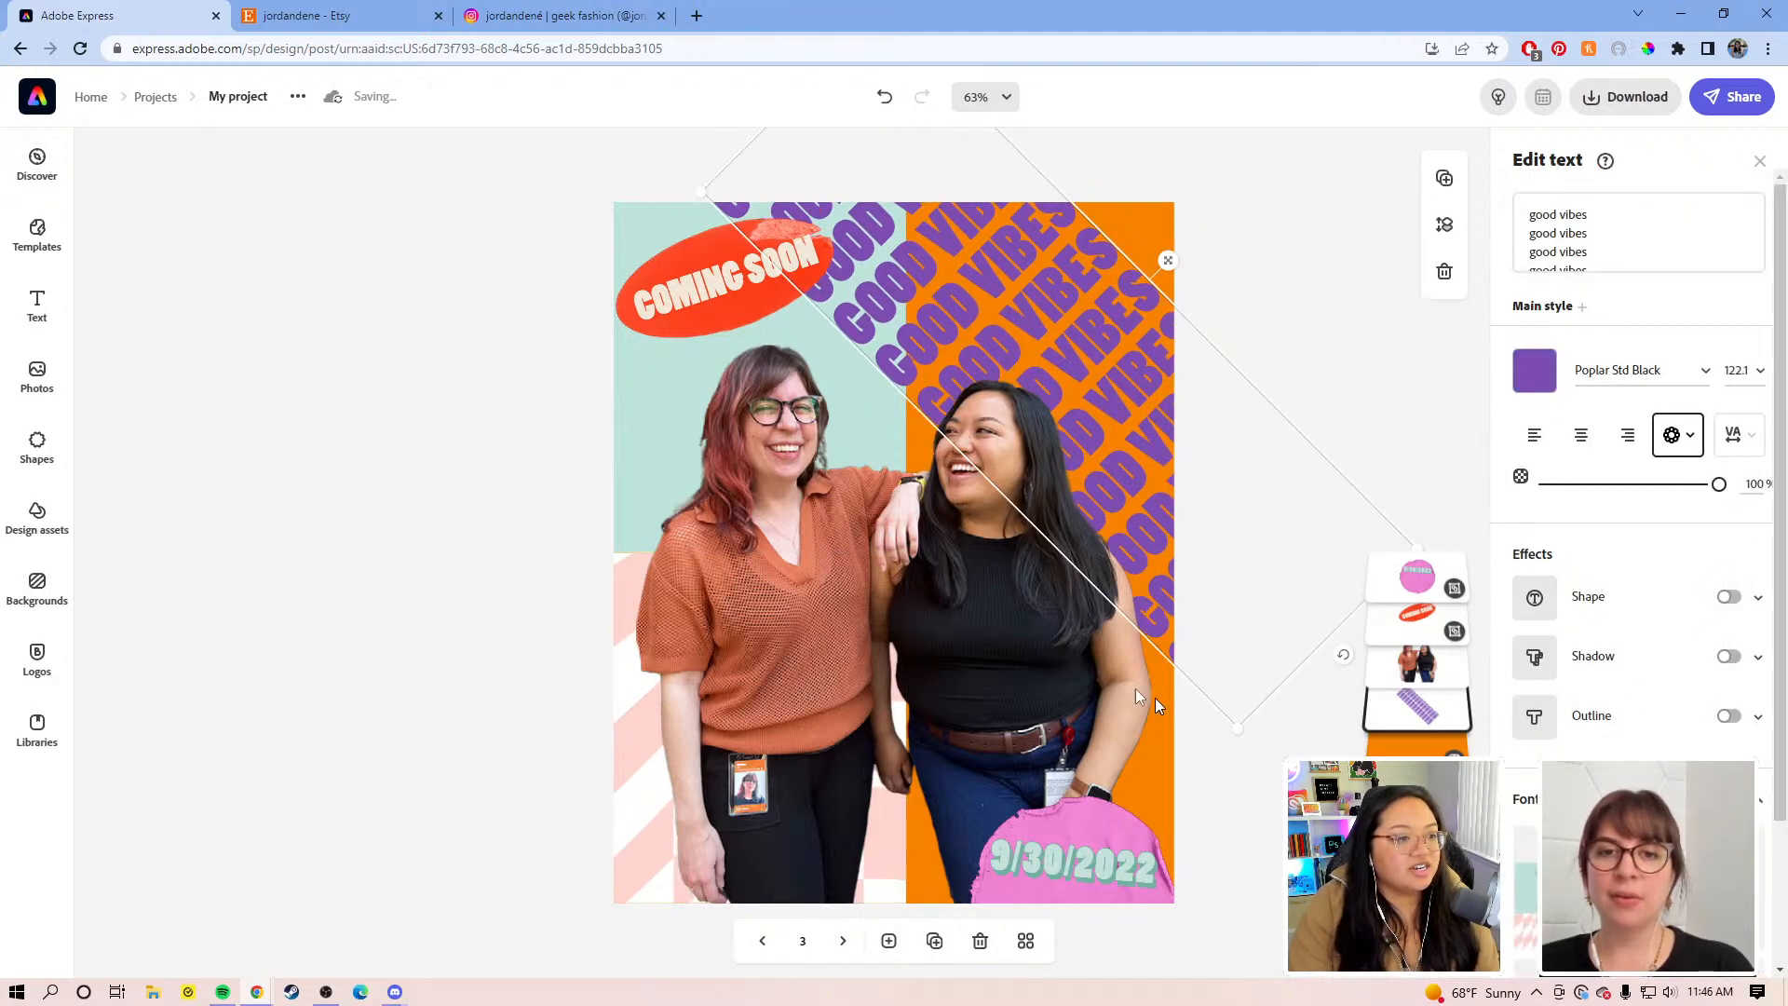
left_click(397, 495)
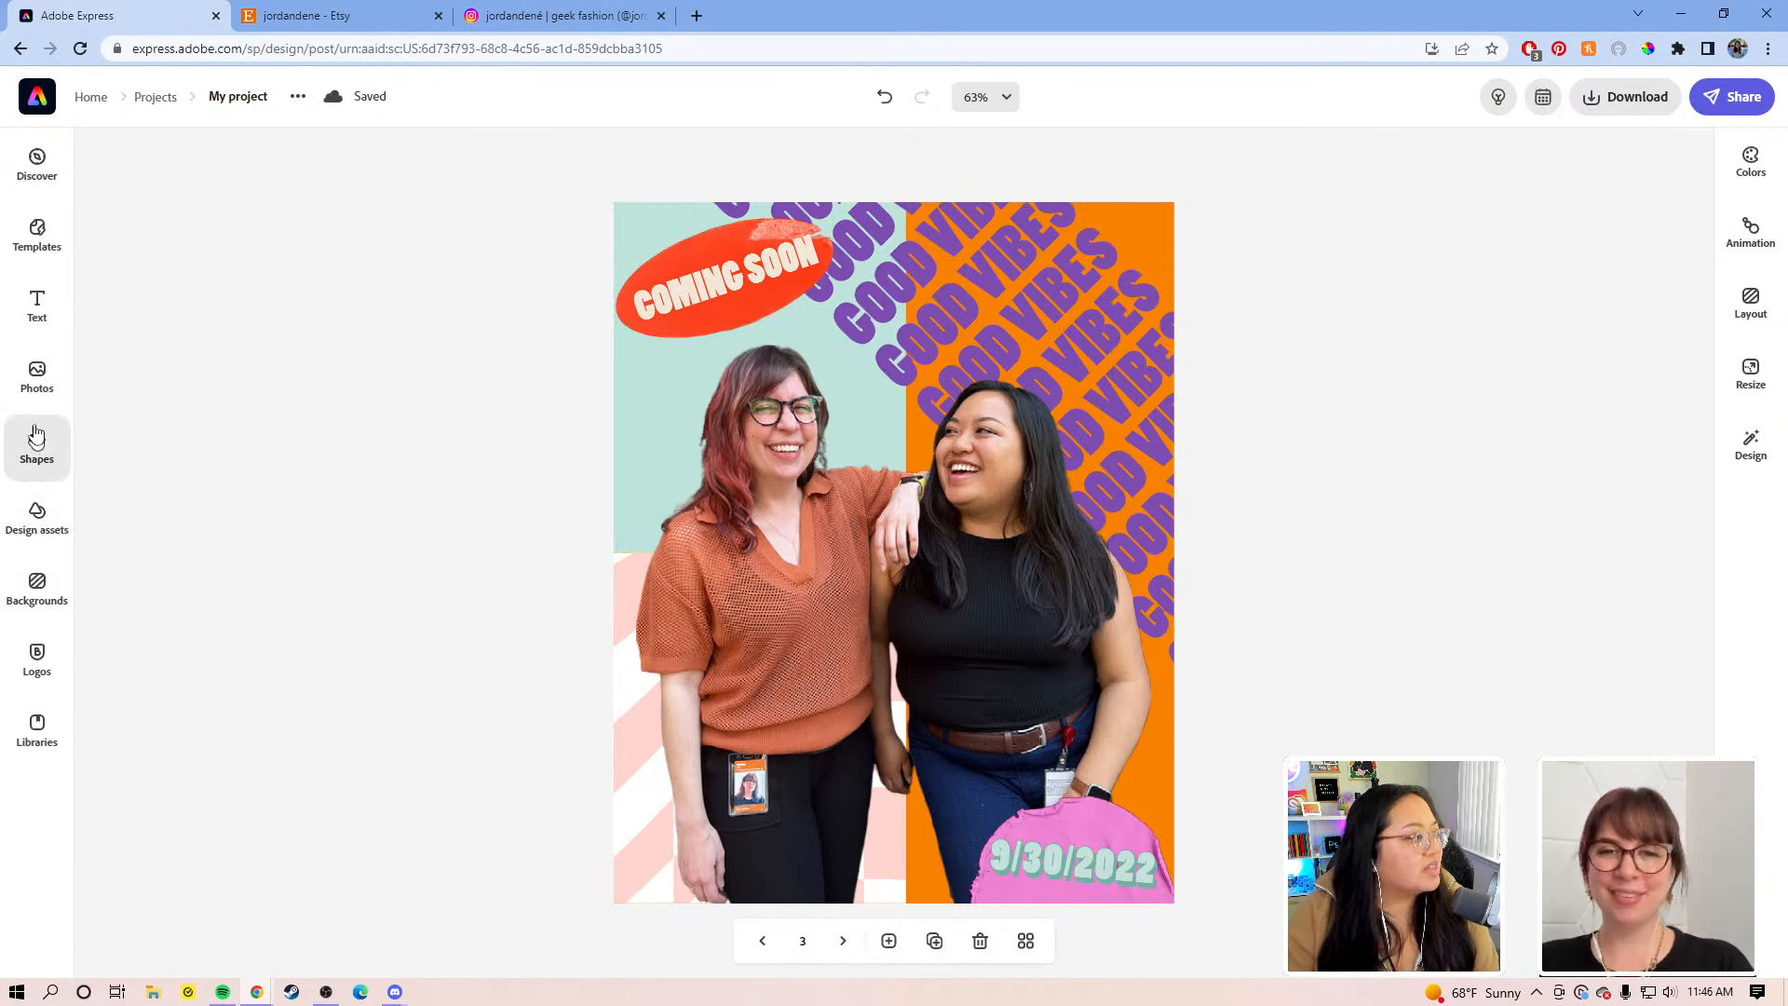
Step: Browse Design assets into the full Overlays collection, scrolling toward the fleck overlays
left_click(43, 507)
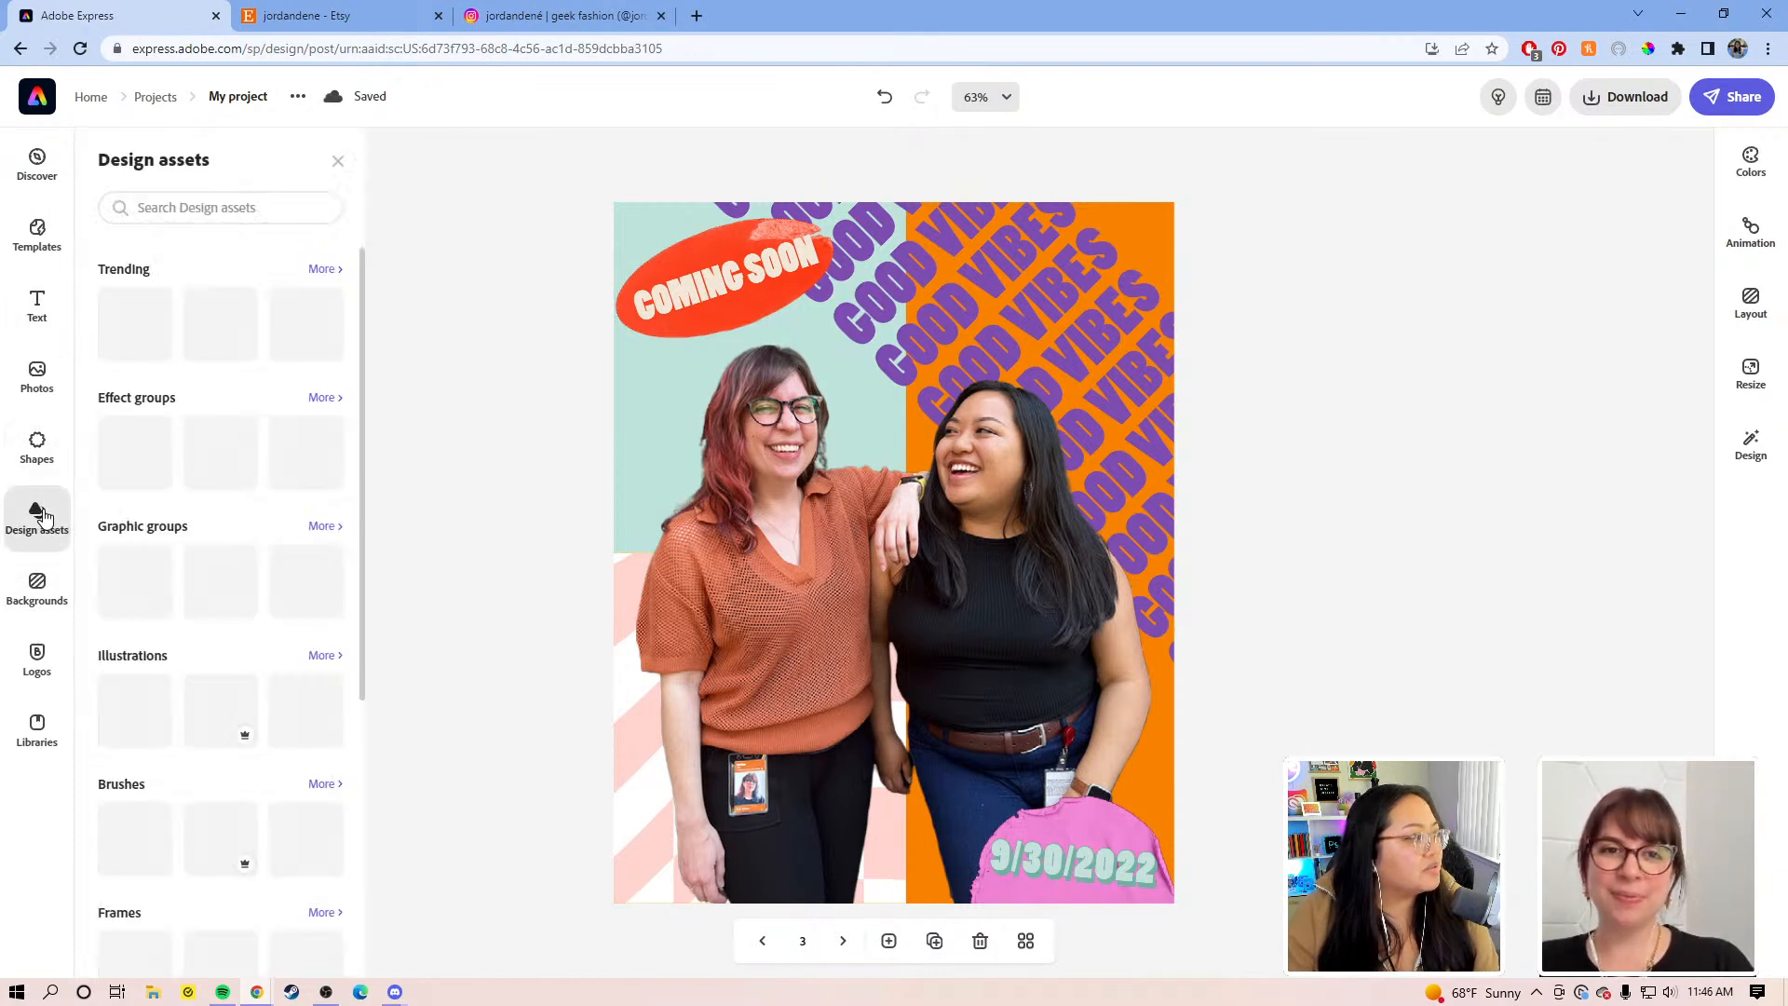
left_click(244, 204)
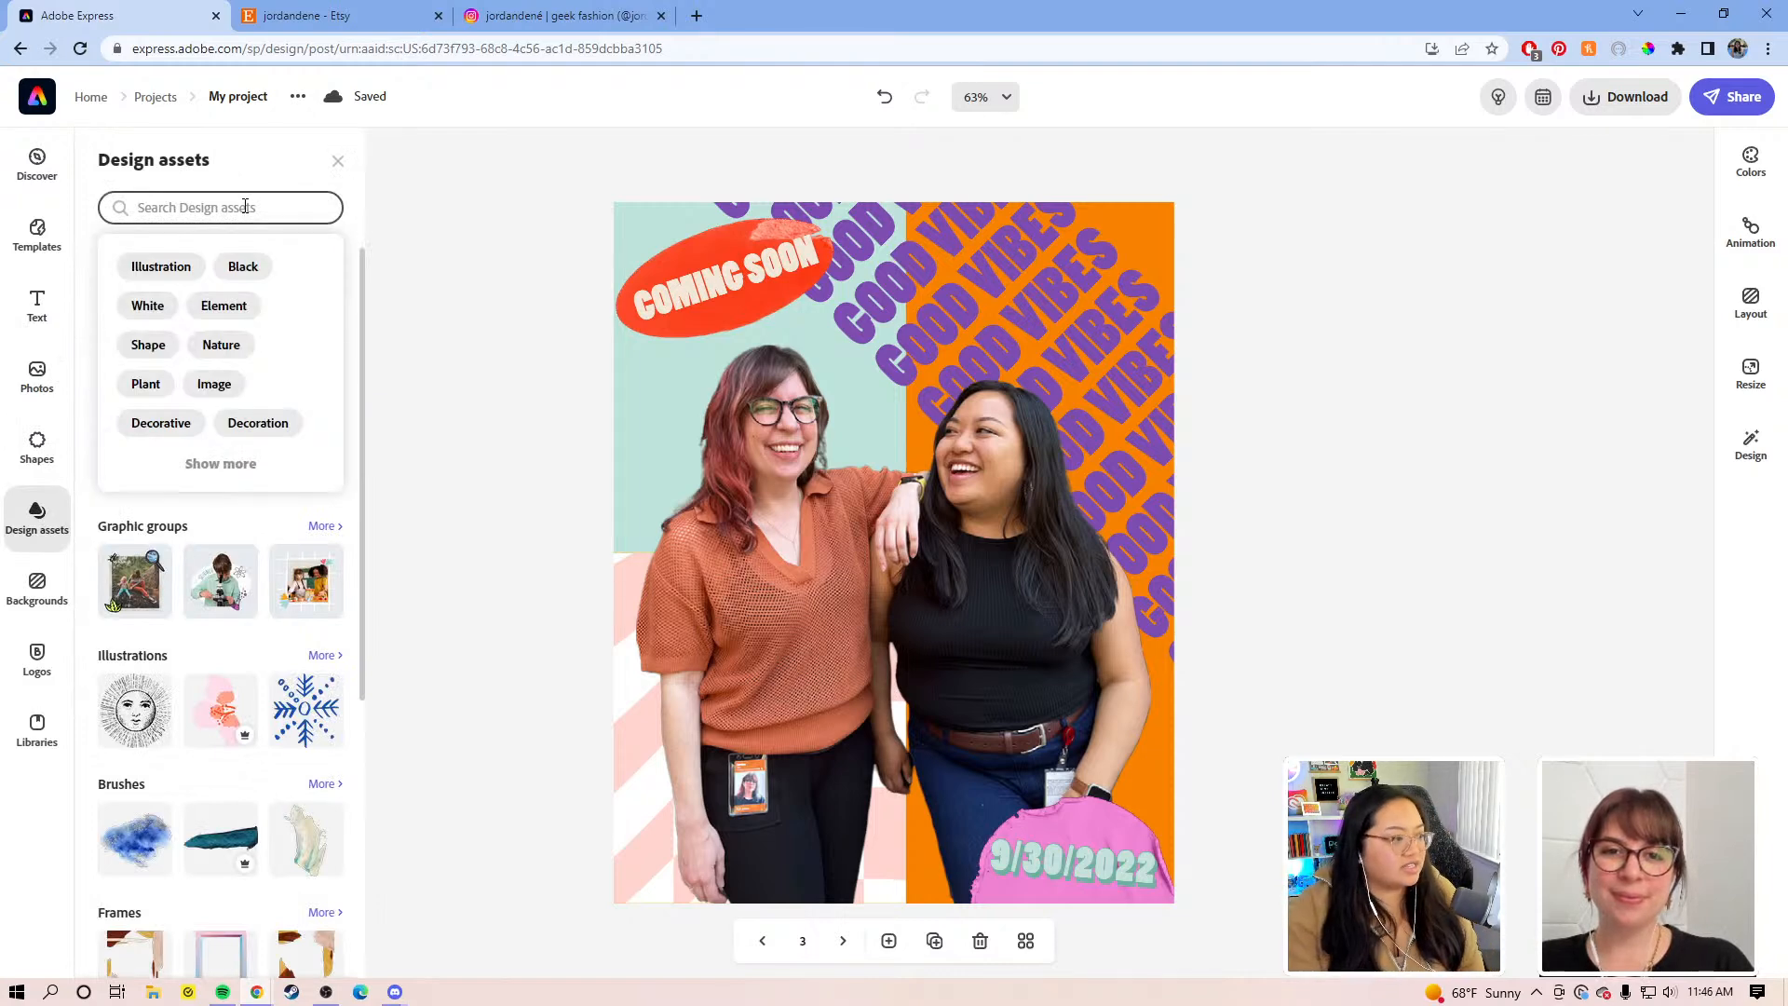
left_click(77, 762)
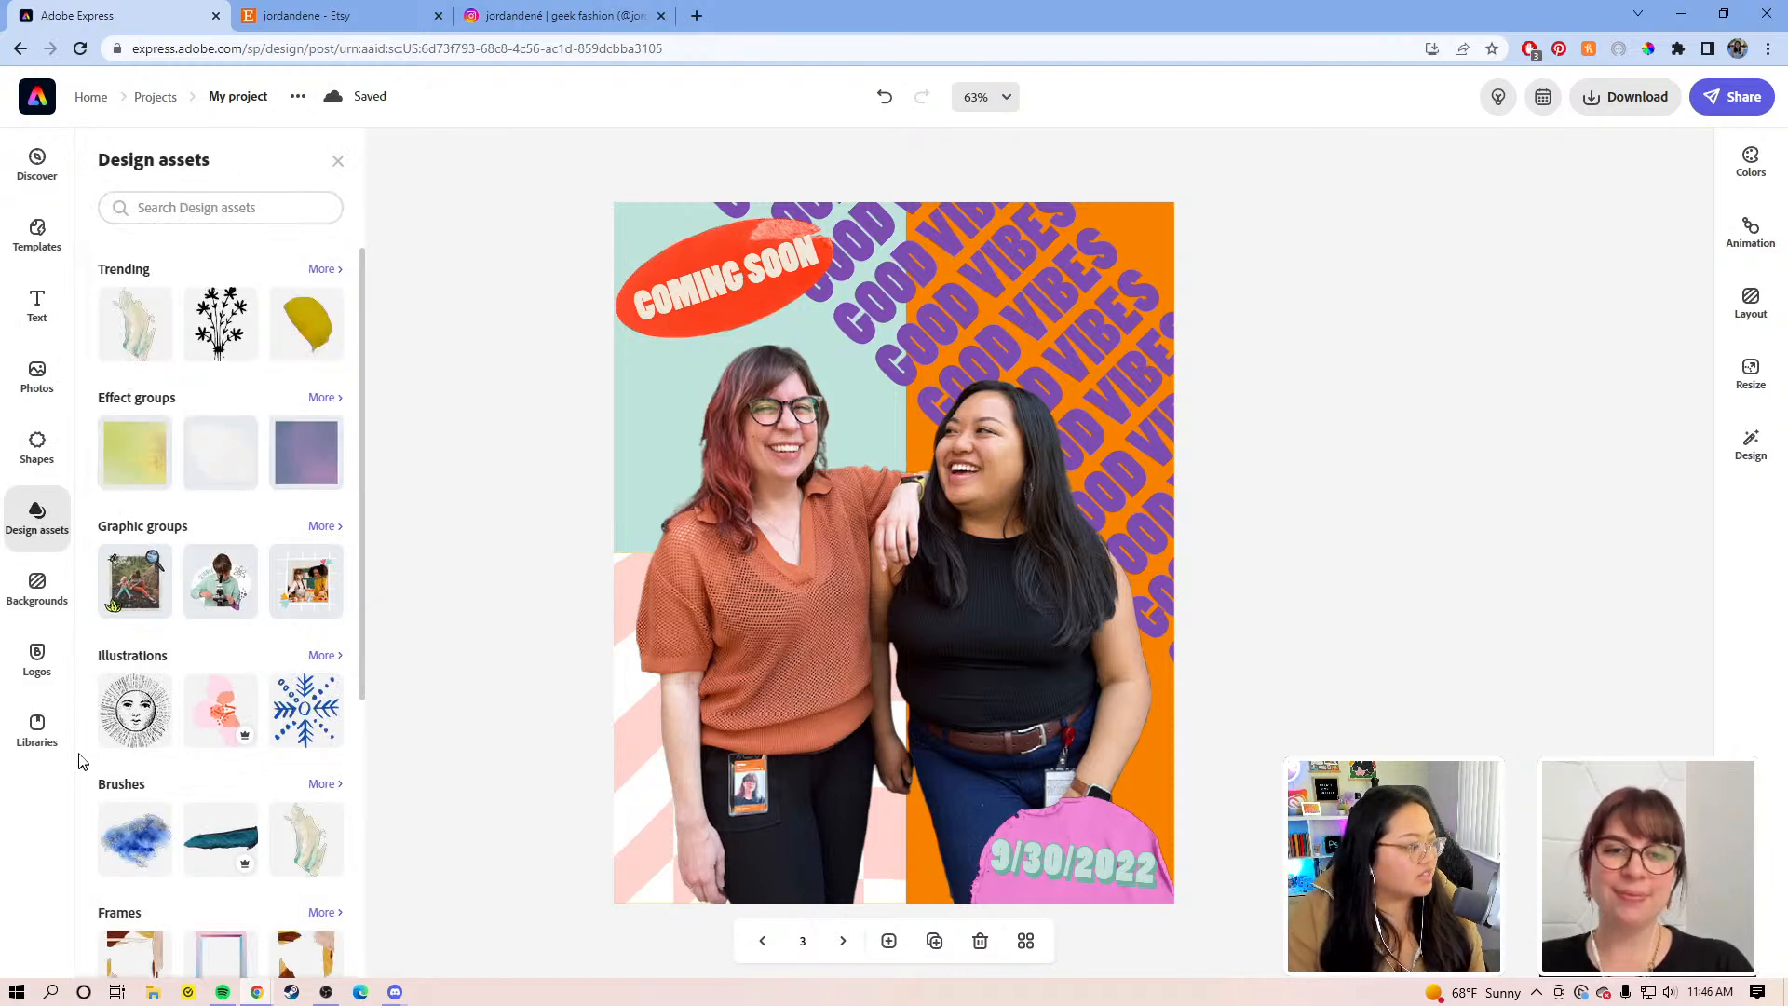
scroll(244, 633, "down", 5)
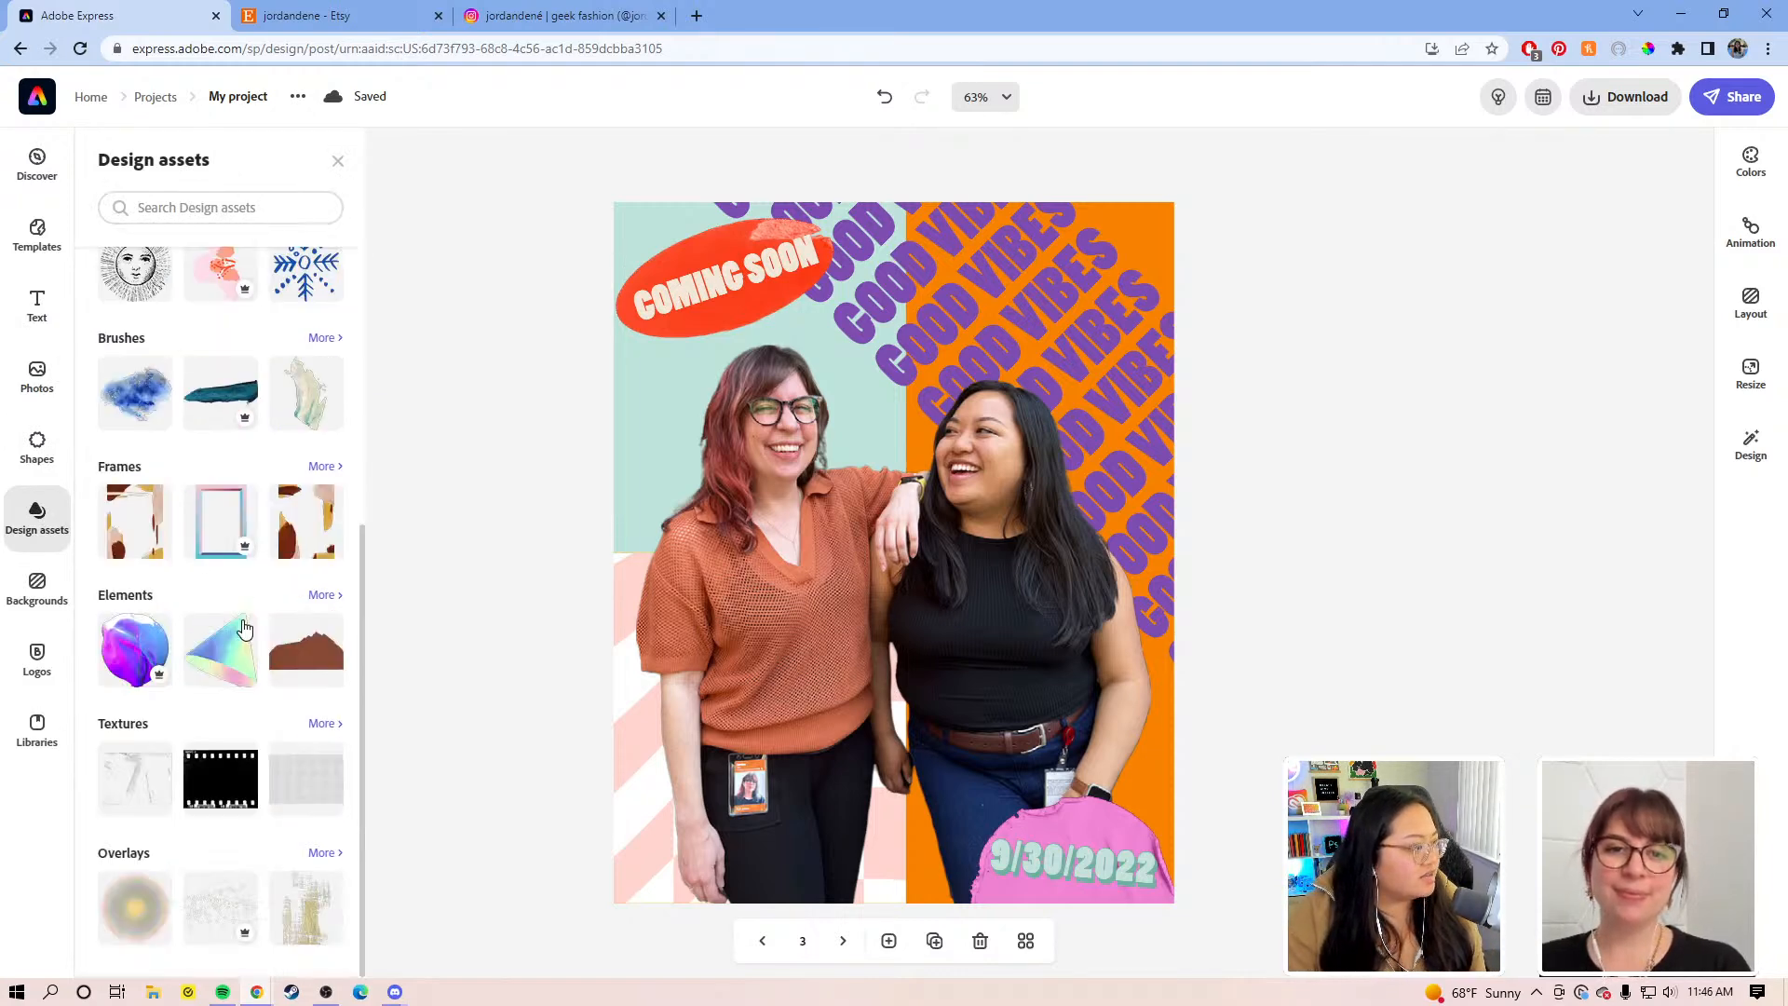
left_click(325, 852)
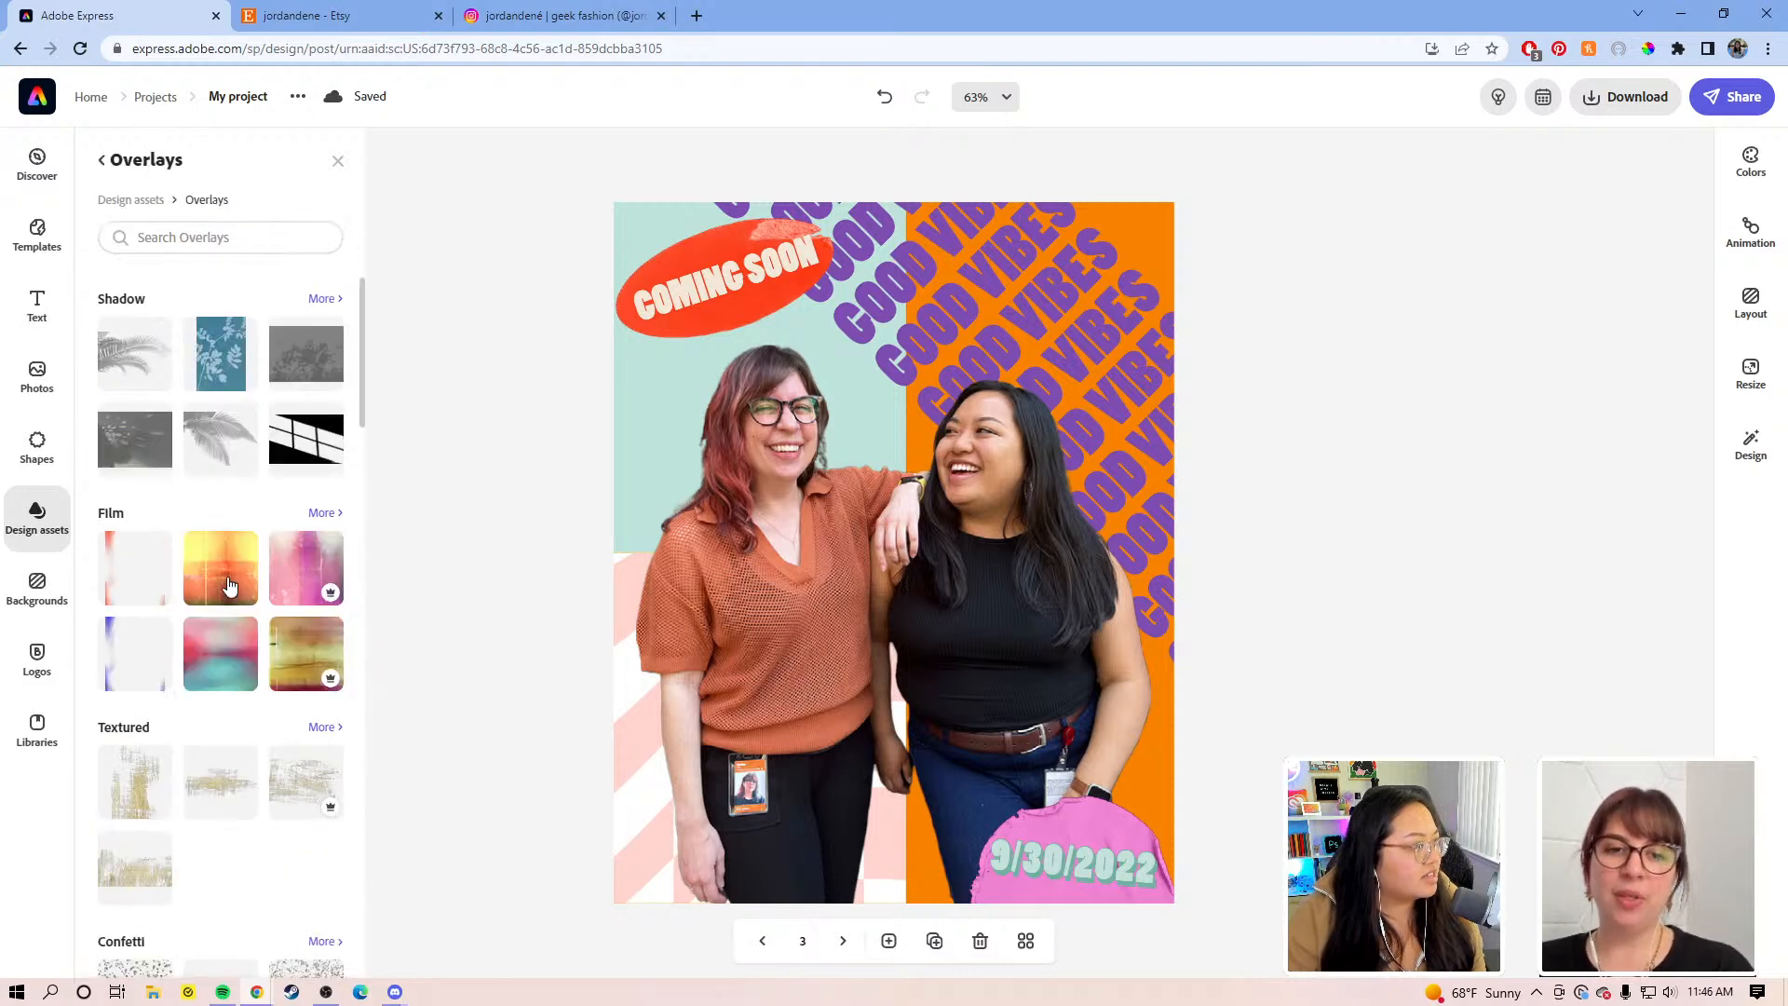
scroll(223, 442, "down", 4)
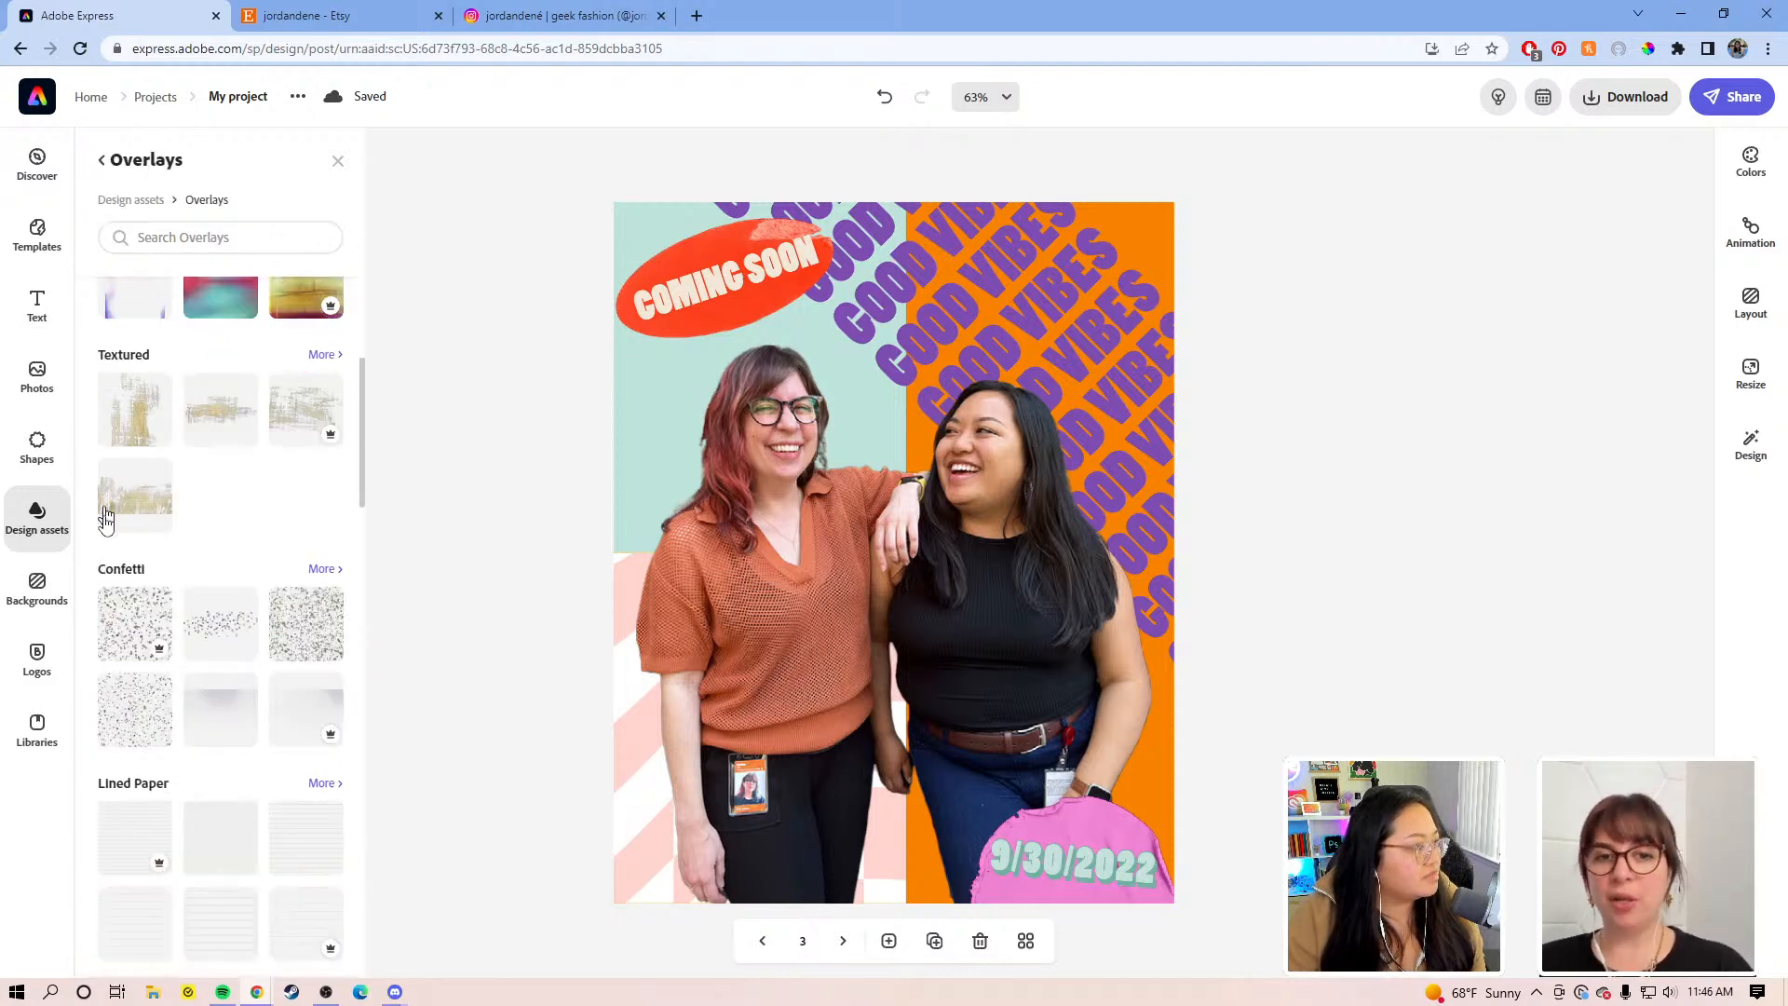
scroll(191, 759, "down", 6)
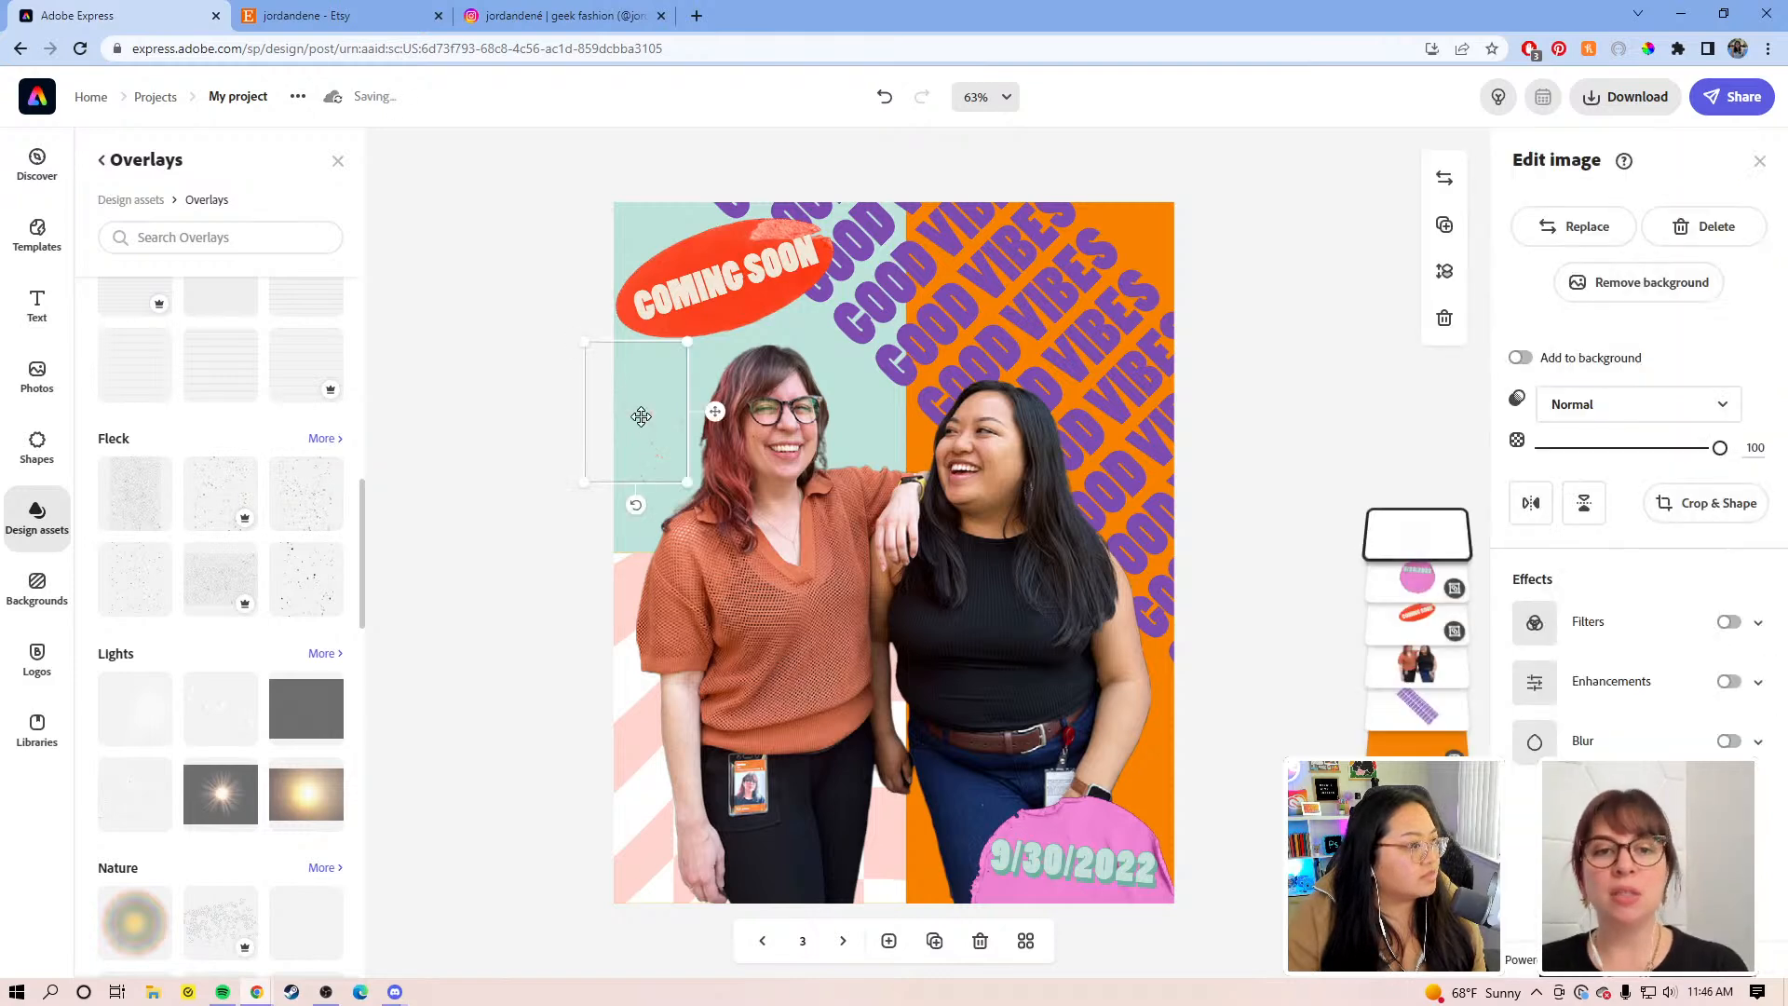
Step: Stretch the fleck overlay across the top-left teal area and place its layer beneath the good vibes text
left_click_drag(646, 412, 856, 460)
left_click_drag(774, 347, 467, 164)
mouse_move(628, 419)
left_mouse_down()
mouse_move(634, 719)
mouse_move(644, 588)
mouse_move(616, 408)
mouse_move(634, 423)
left_mouse_up()
left_click_drag(1420, 534, 1448, 672)
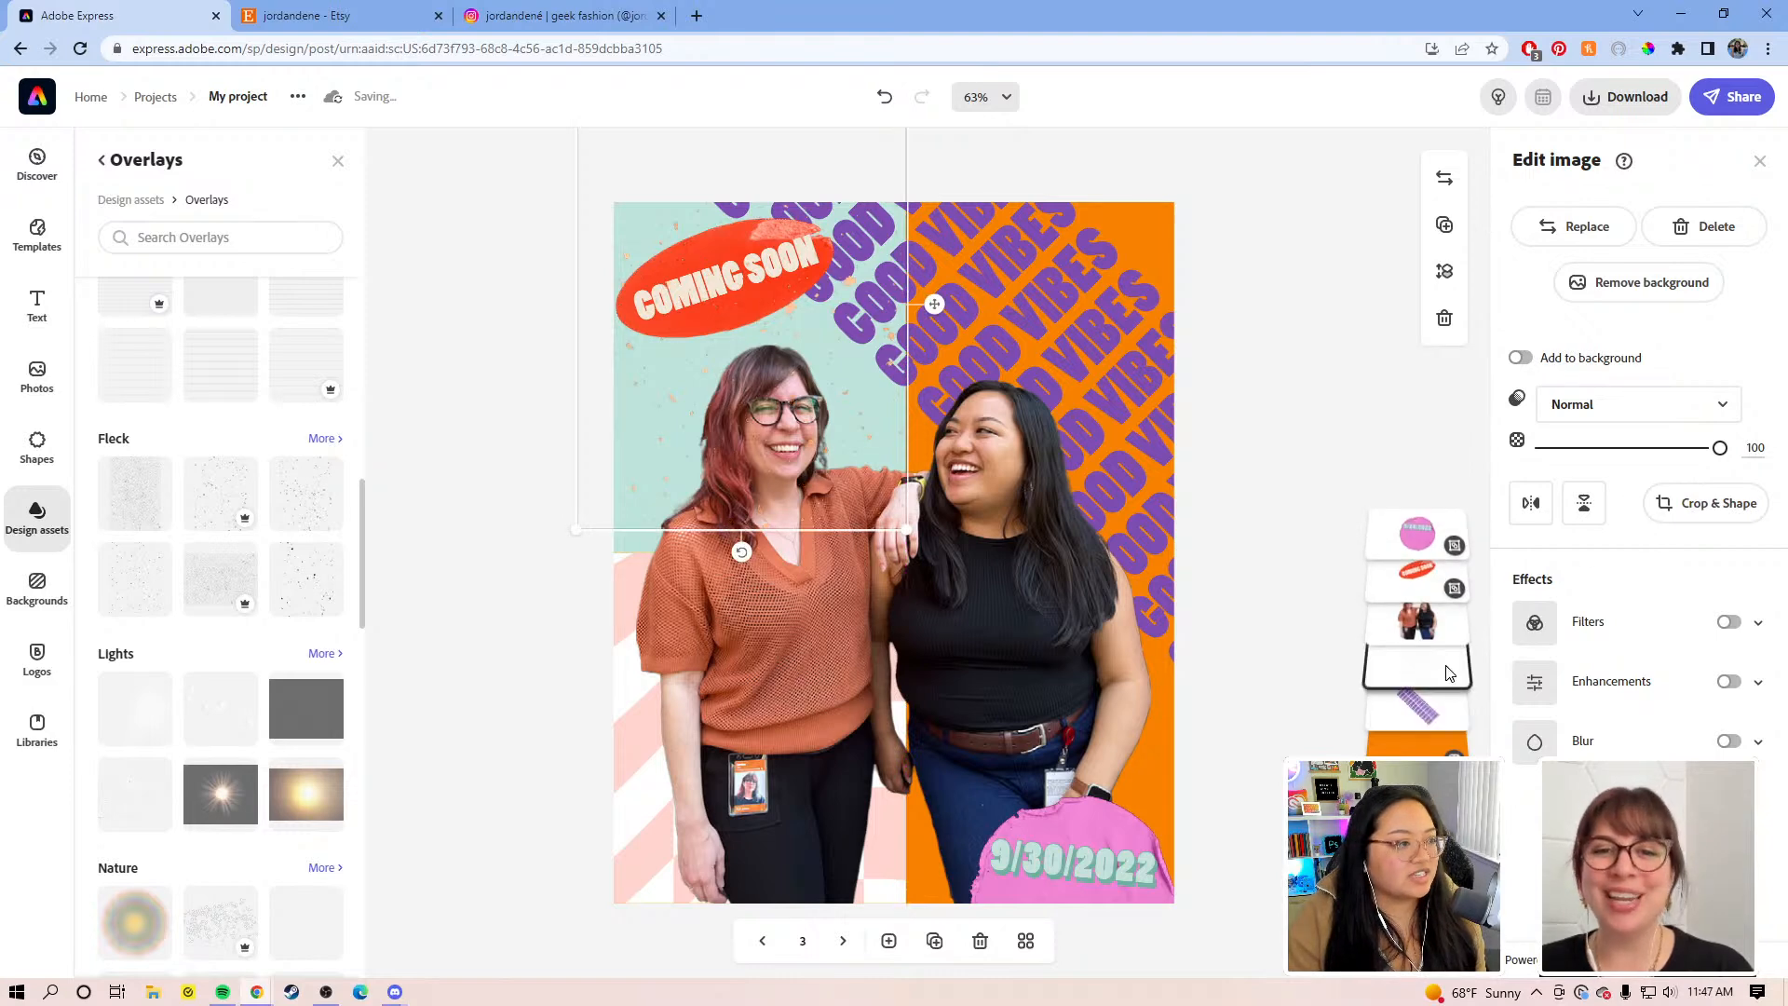
left_click_drag(618, 467, 616, 496)
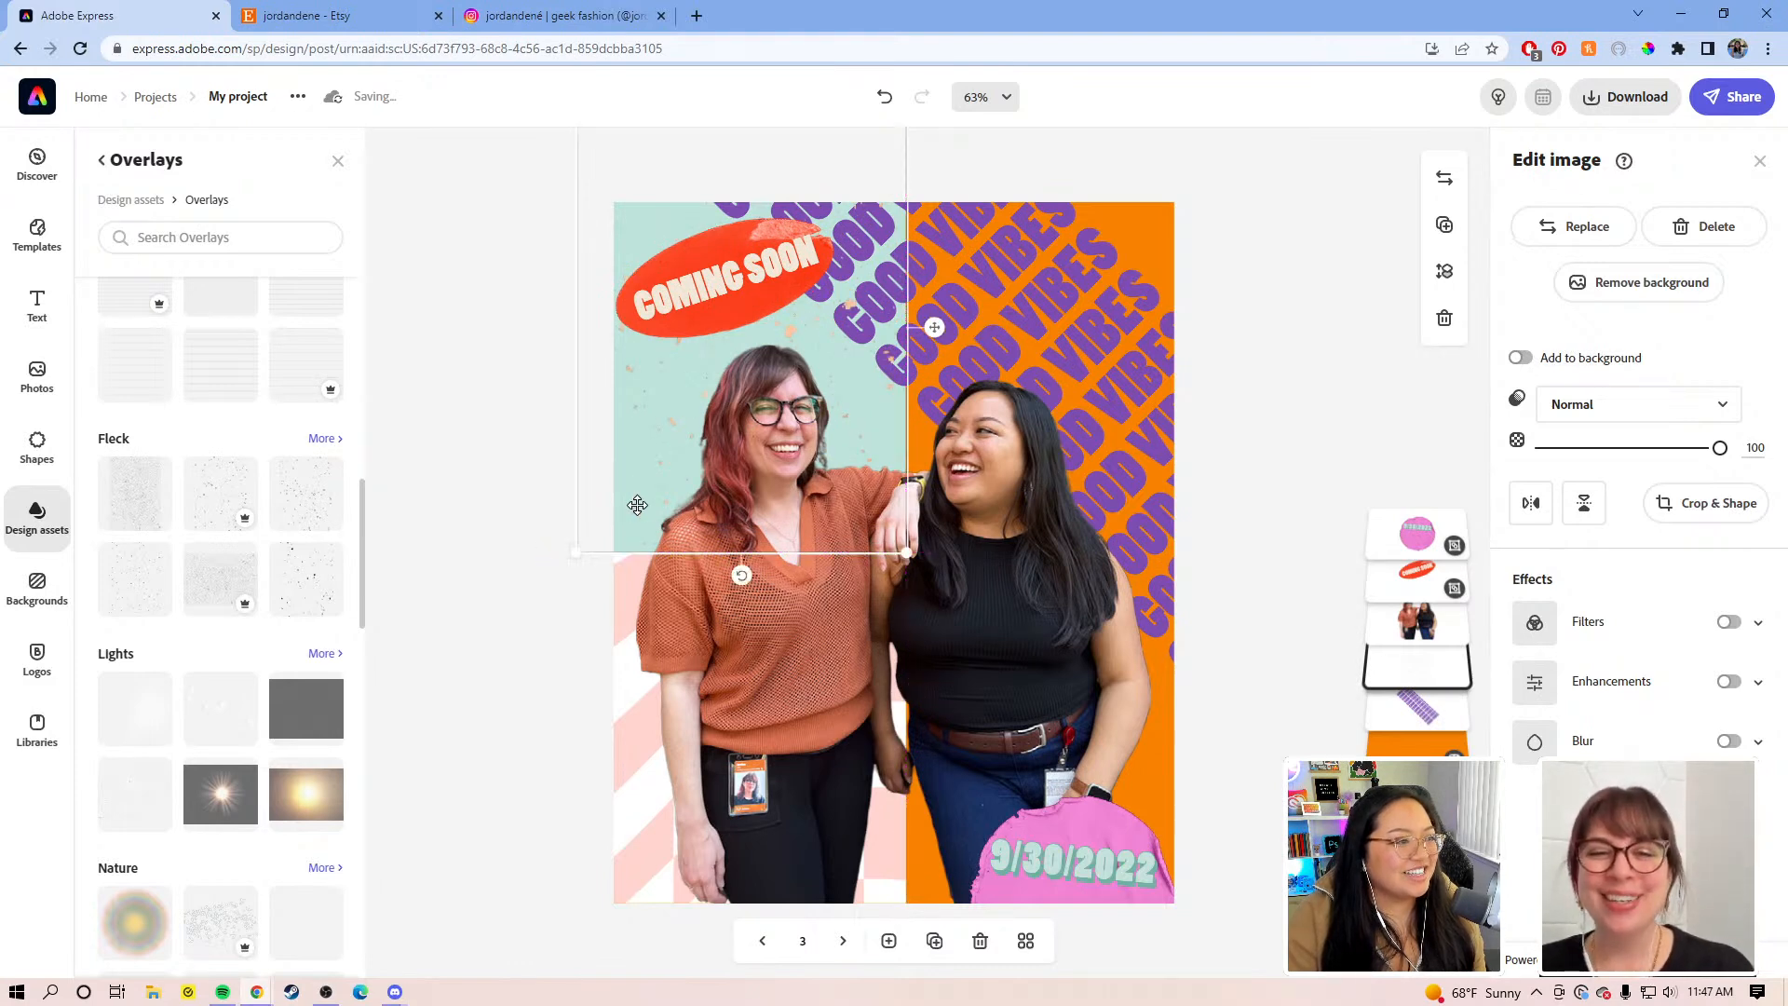
left_click_drag(1434, 674, 1424, 729)
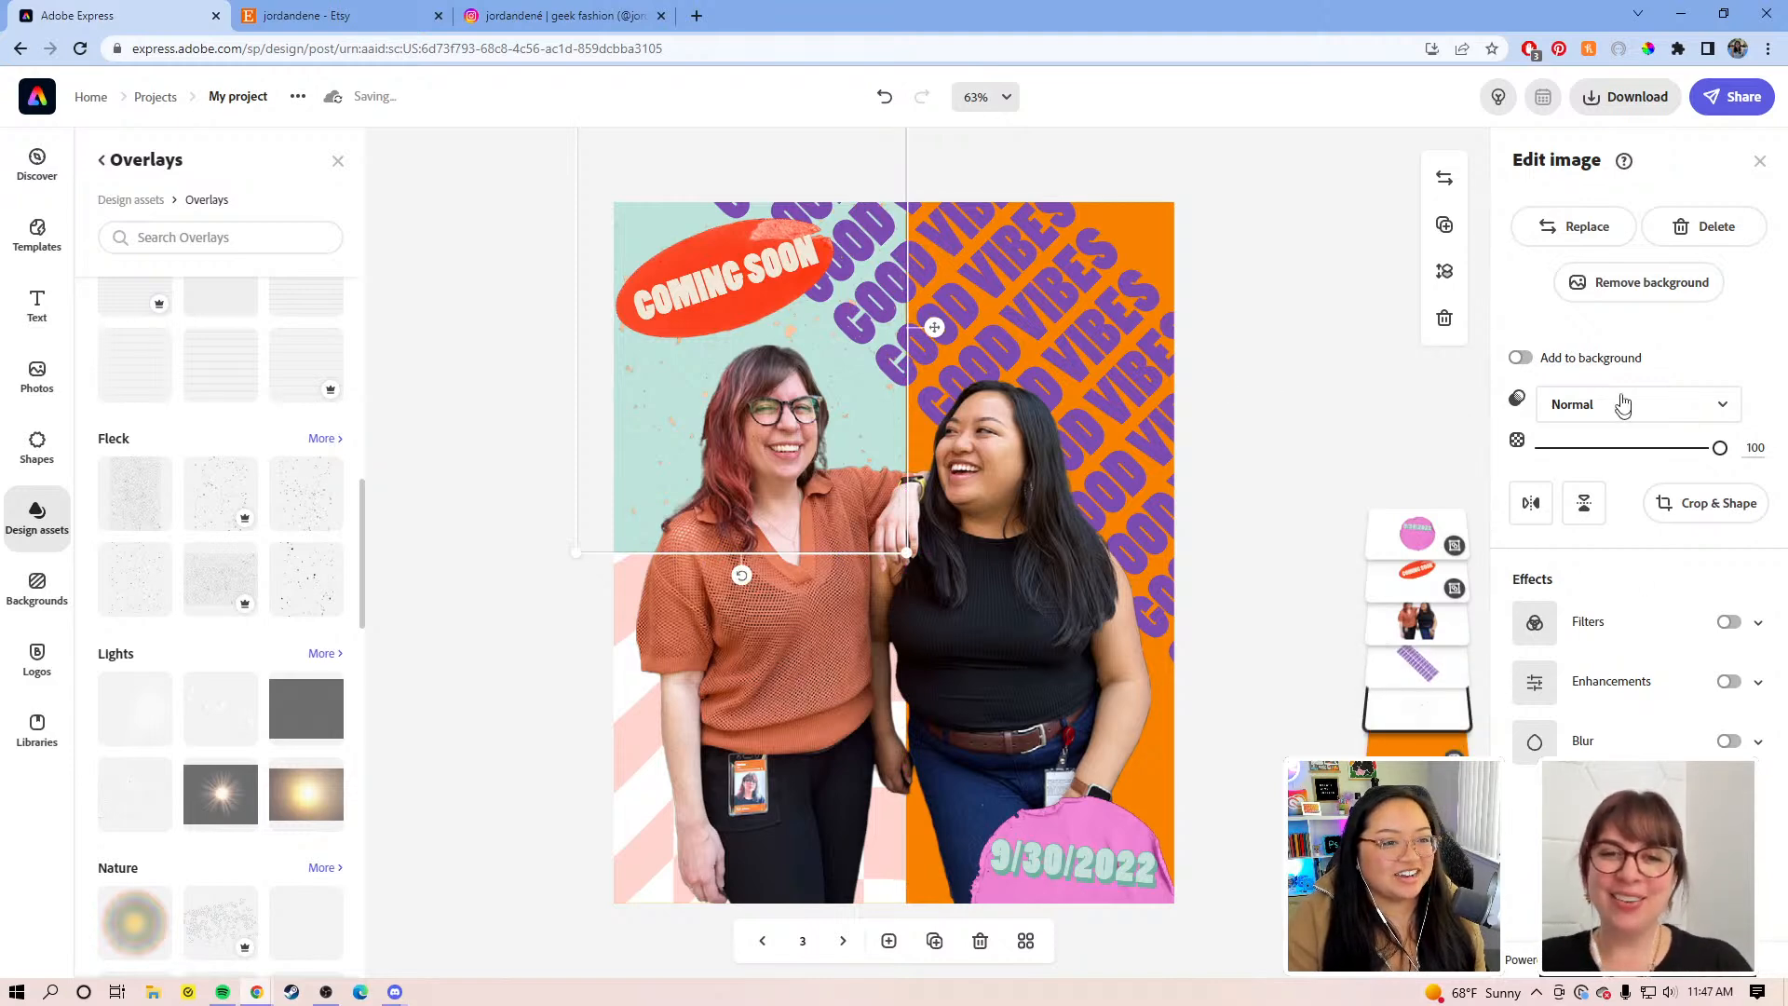
Step: Give the overlay 76 opacity, Screen blend mode, and a Crop & Shape zoom of 27
left_click_drag(1692, 453, 1676, 448)
left_click(1685, 407)
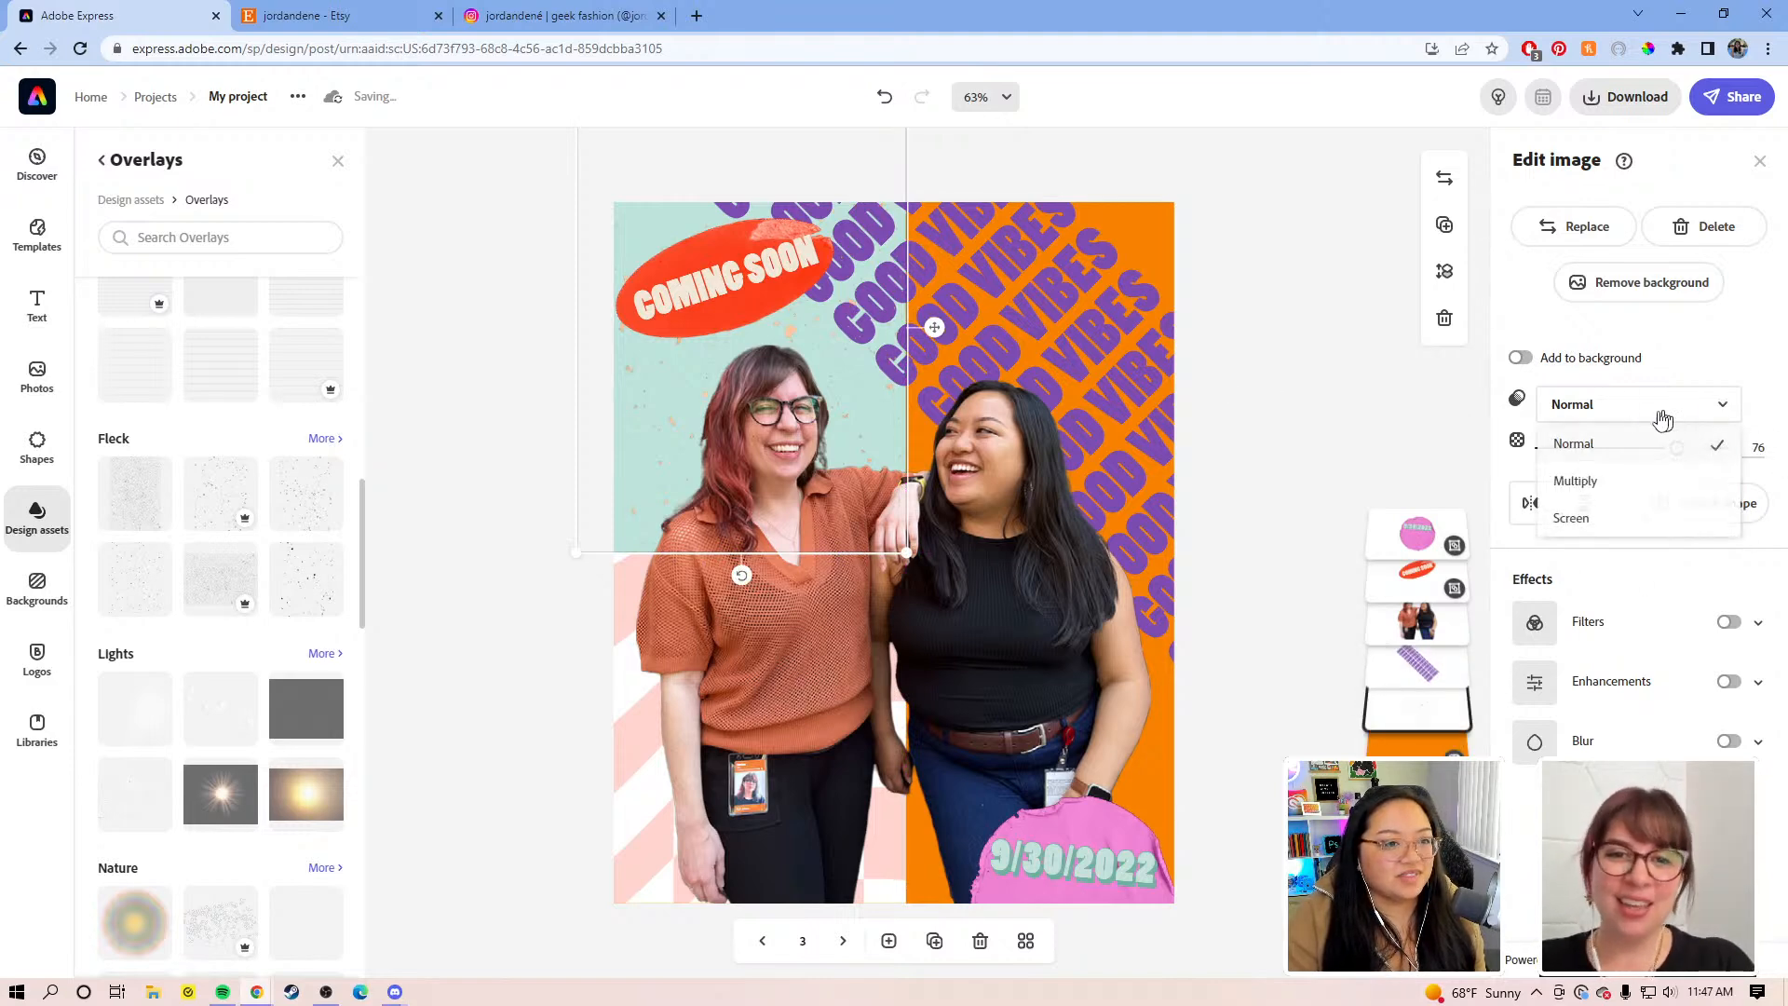
left_click(1604, 481)
left_click(1654, 413)
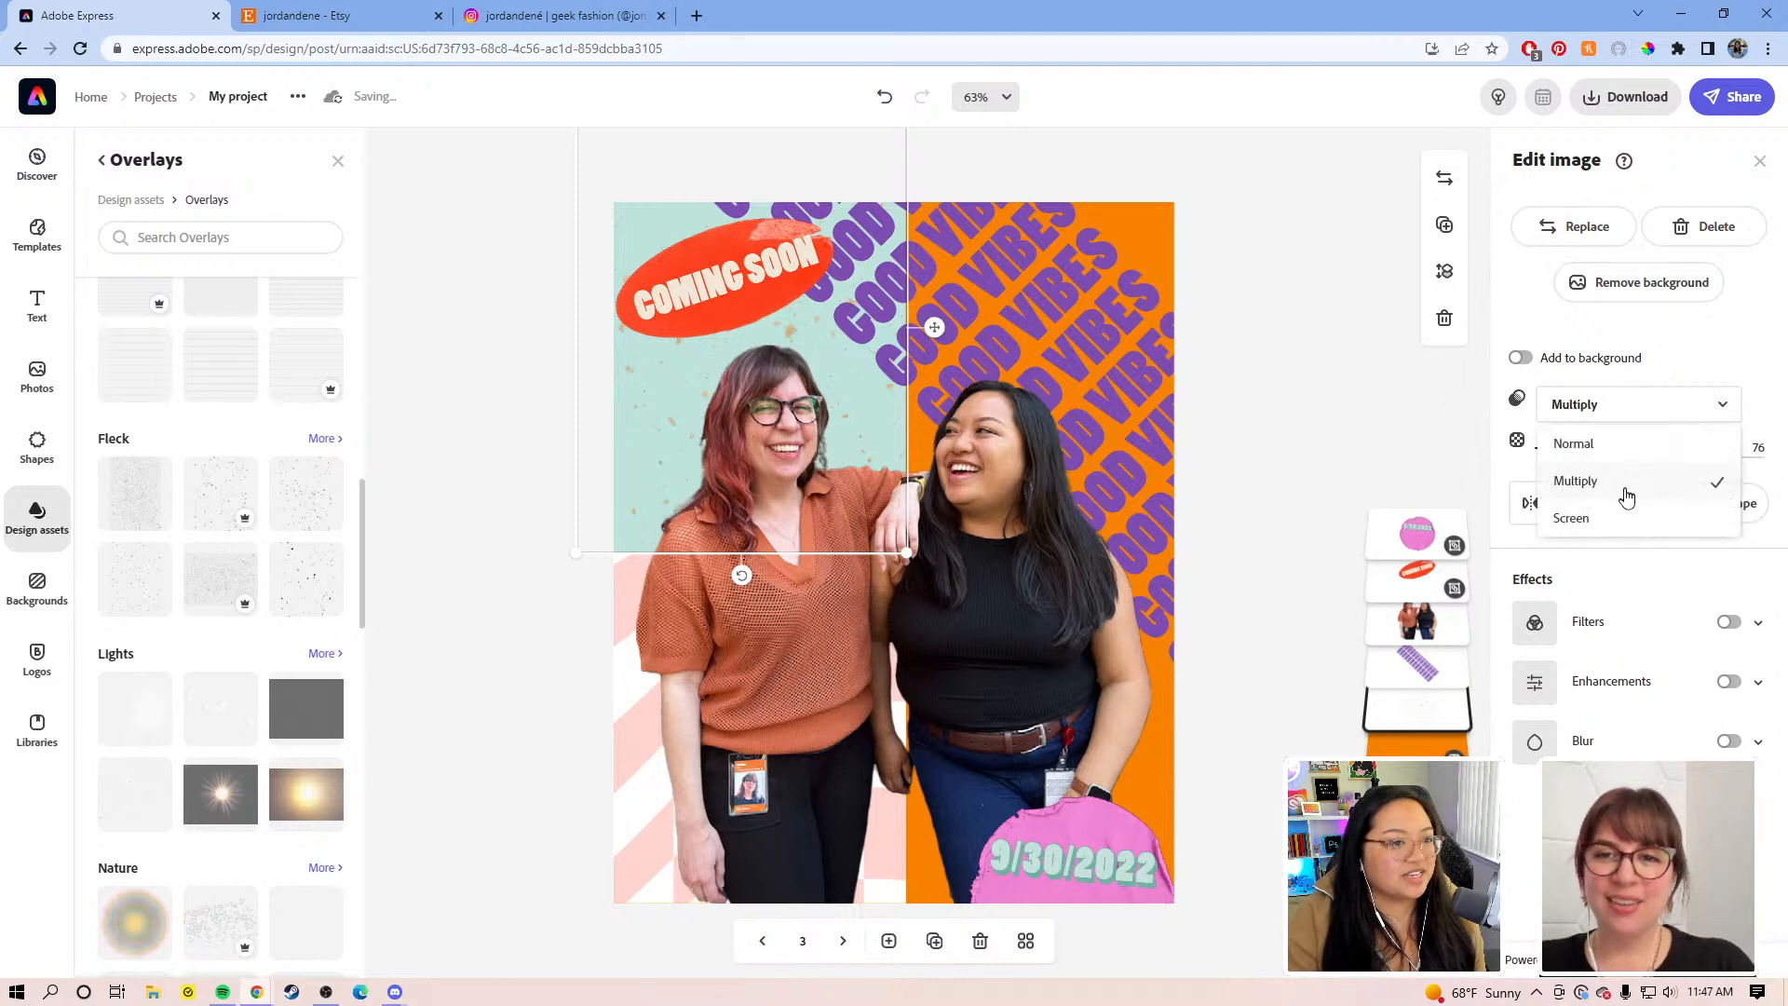
left_click(1598, 509)
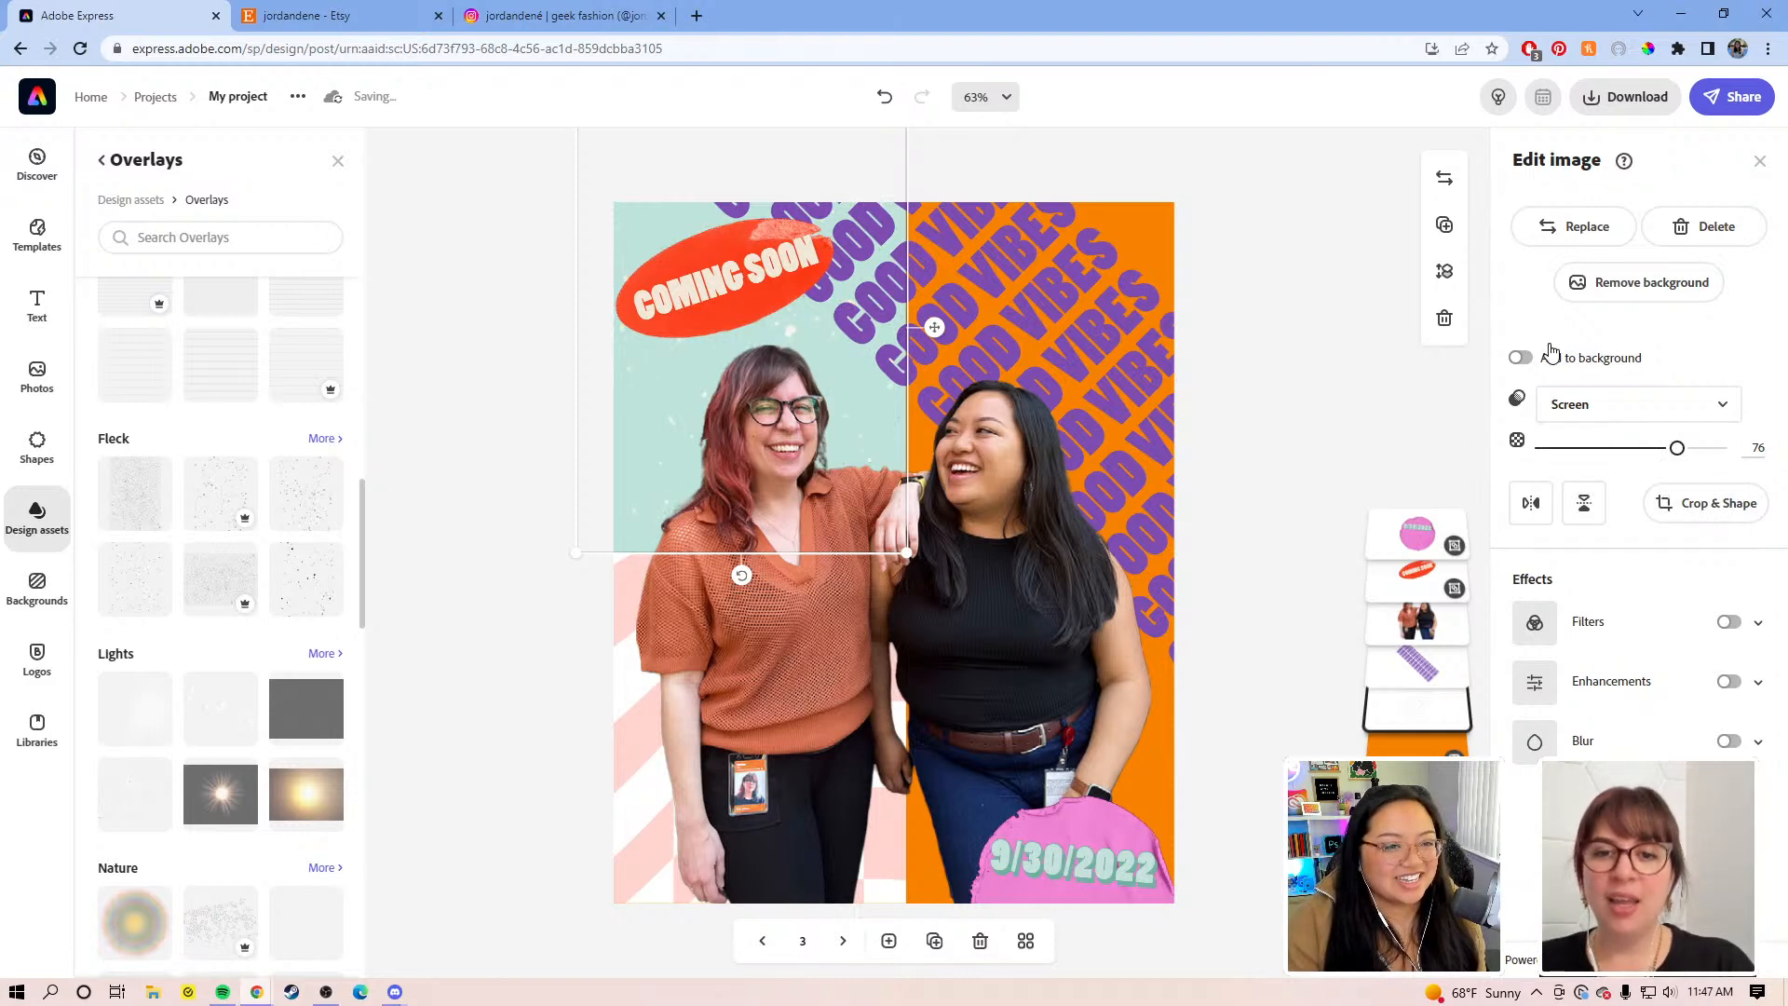
left_click(1716, 503)
left_click_drag(1563, 228, 1587, 229)
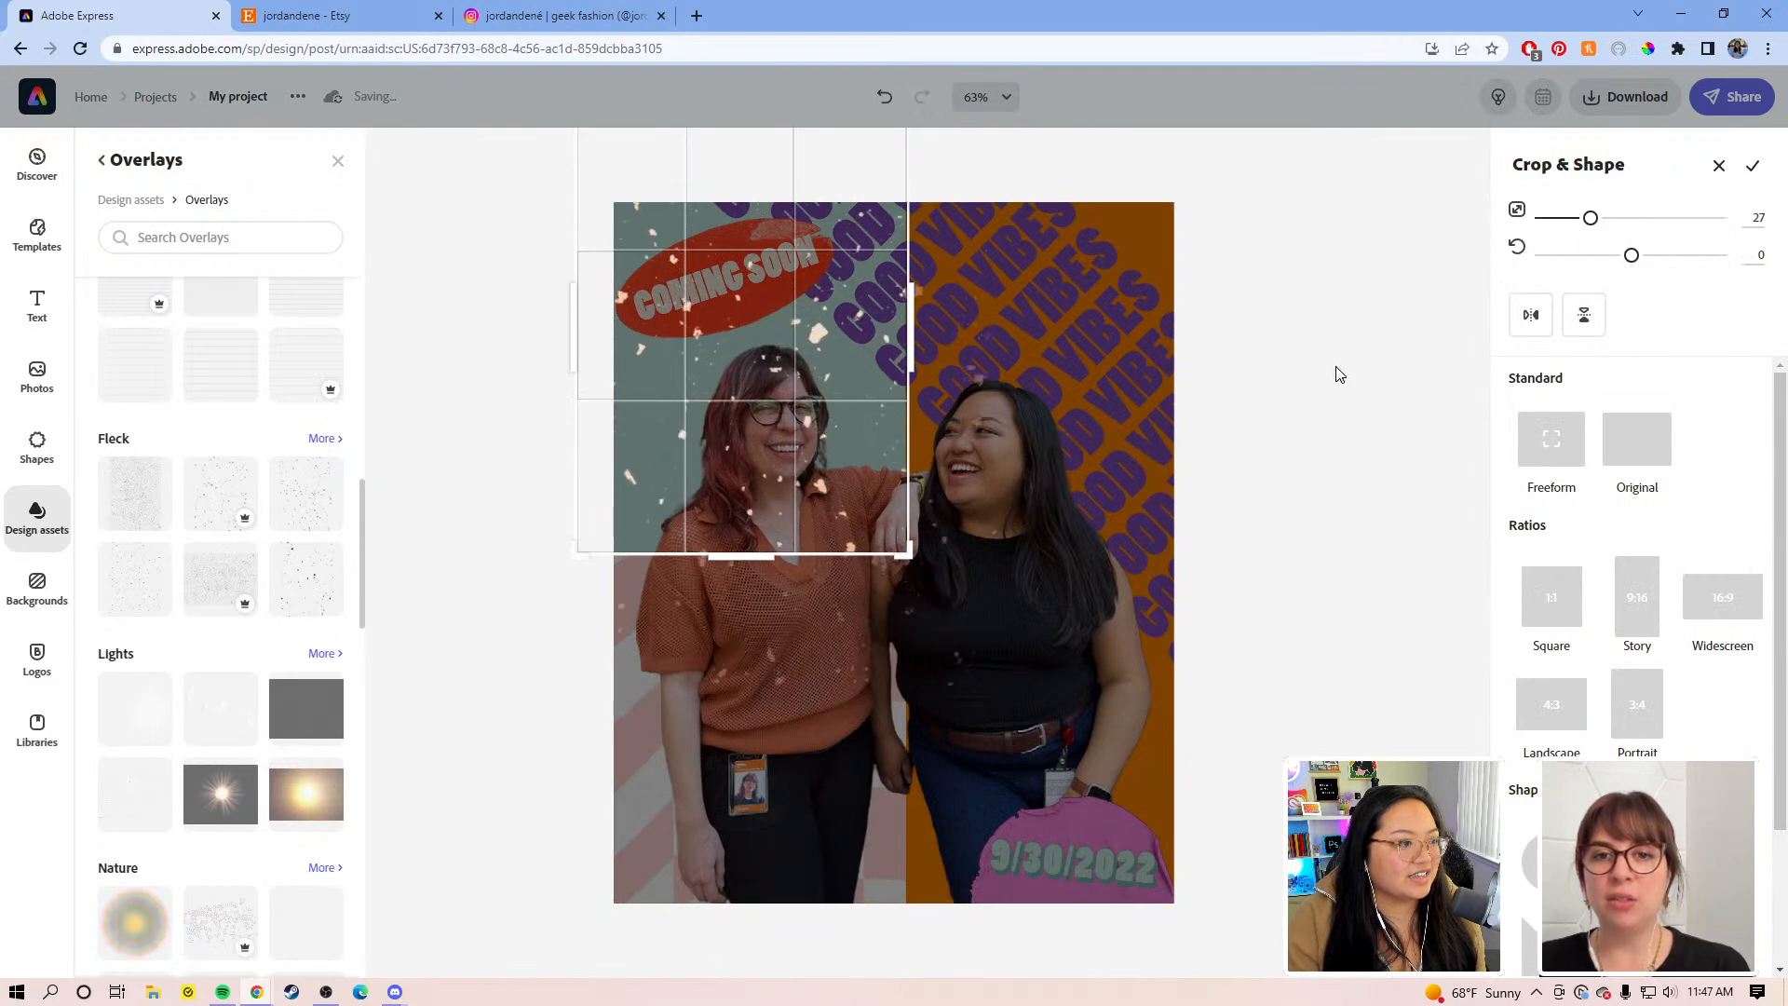
left_click(1340, 372)
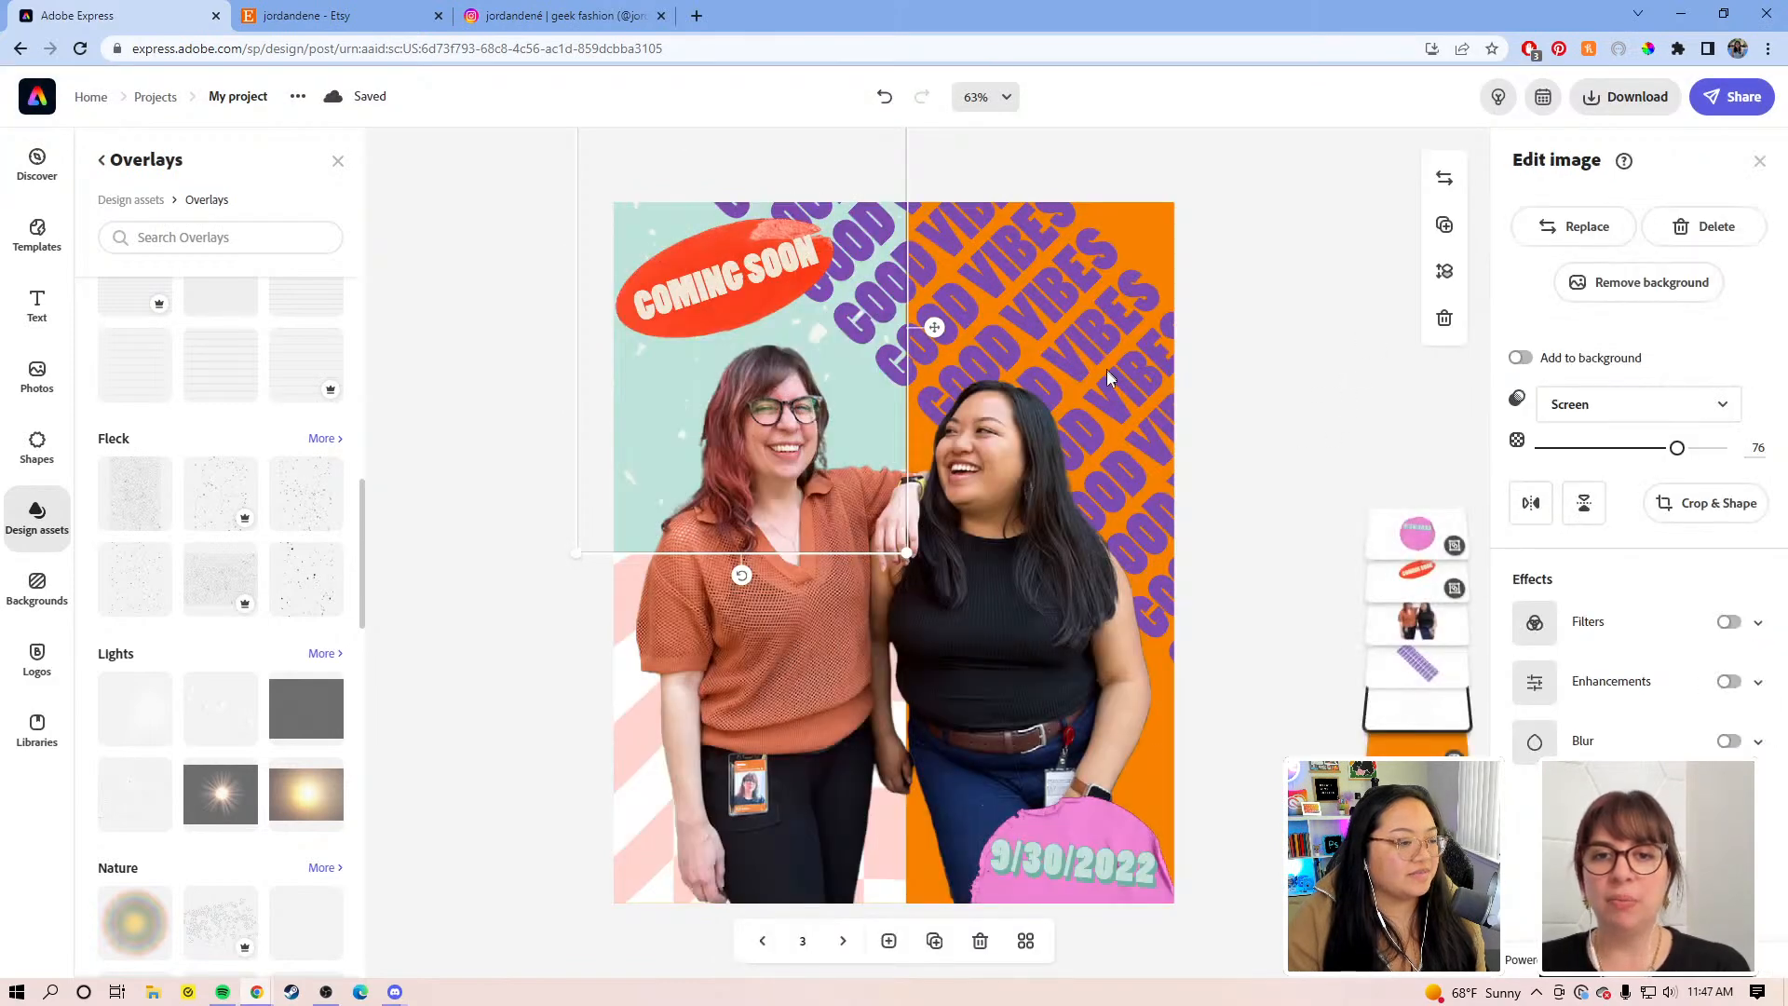
Step: Change the COMING SOON sticker wording to 'MEET THE MAKERS'
left_click(755, 274)
left_click(754, 274)
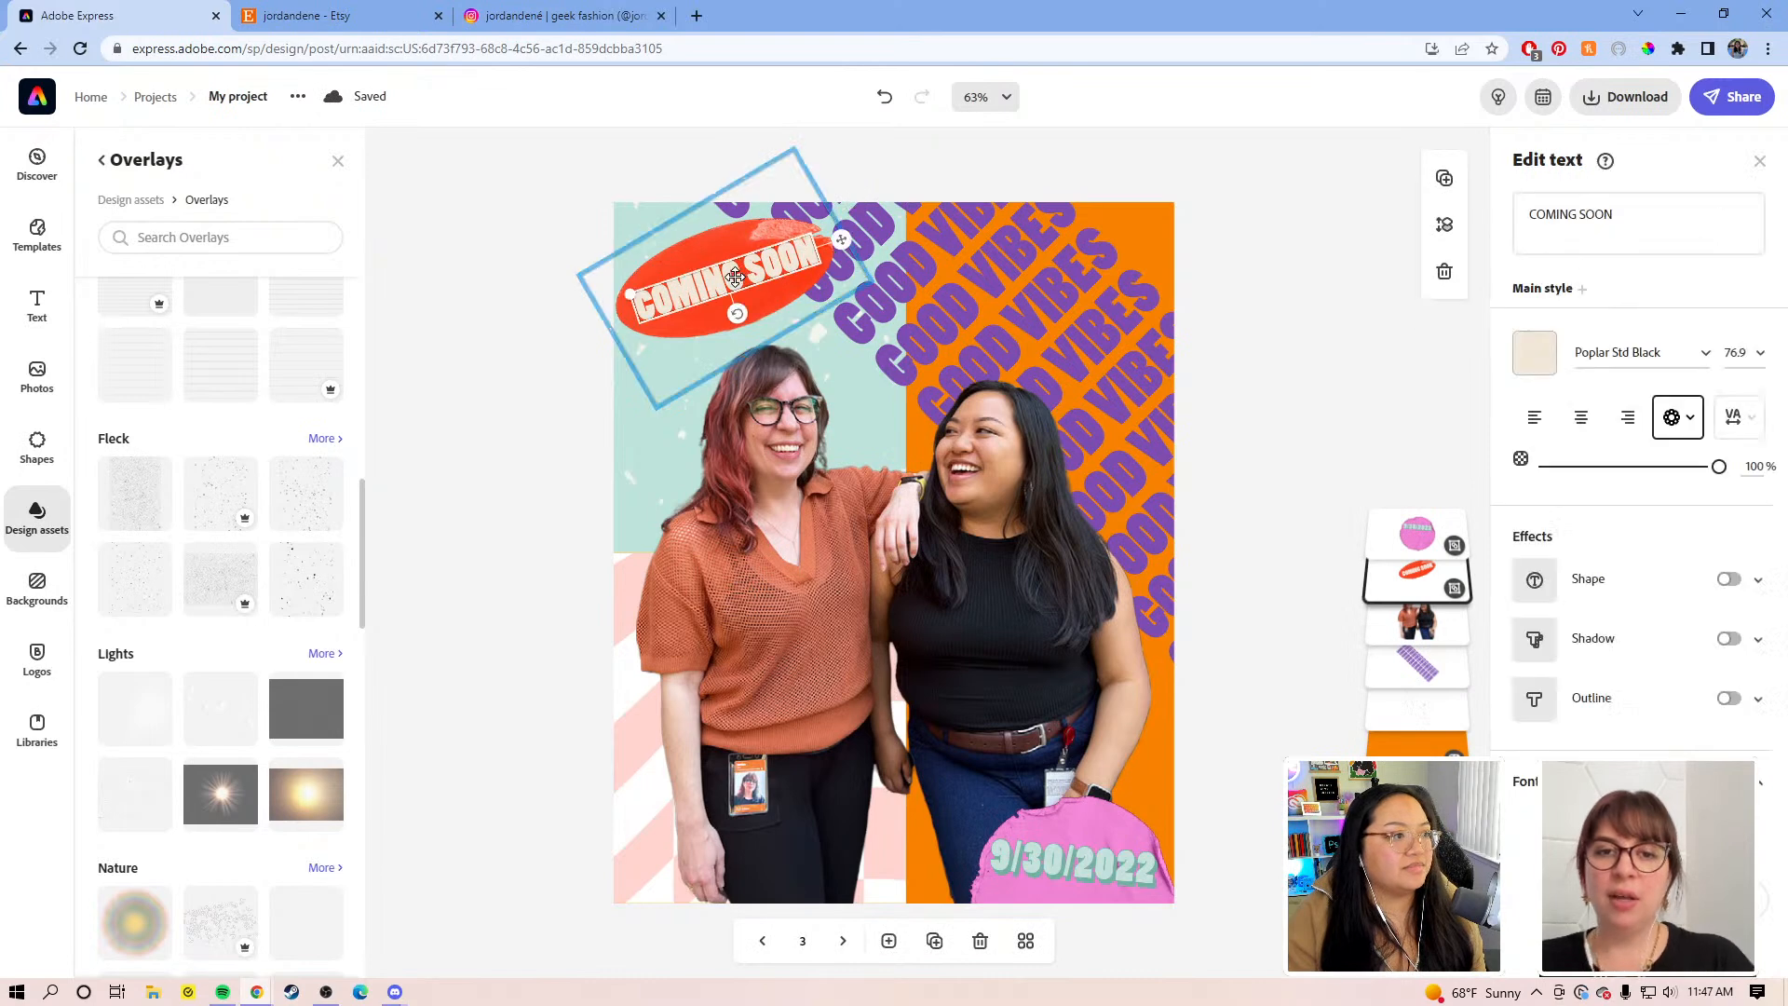
left_click(1637, 215)
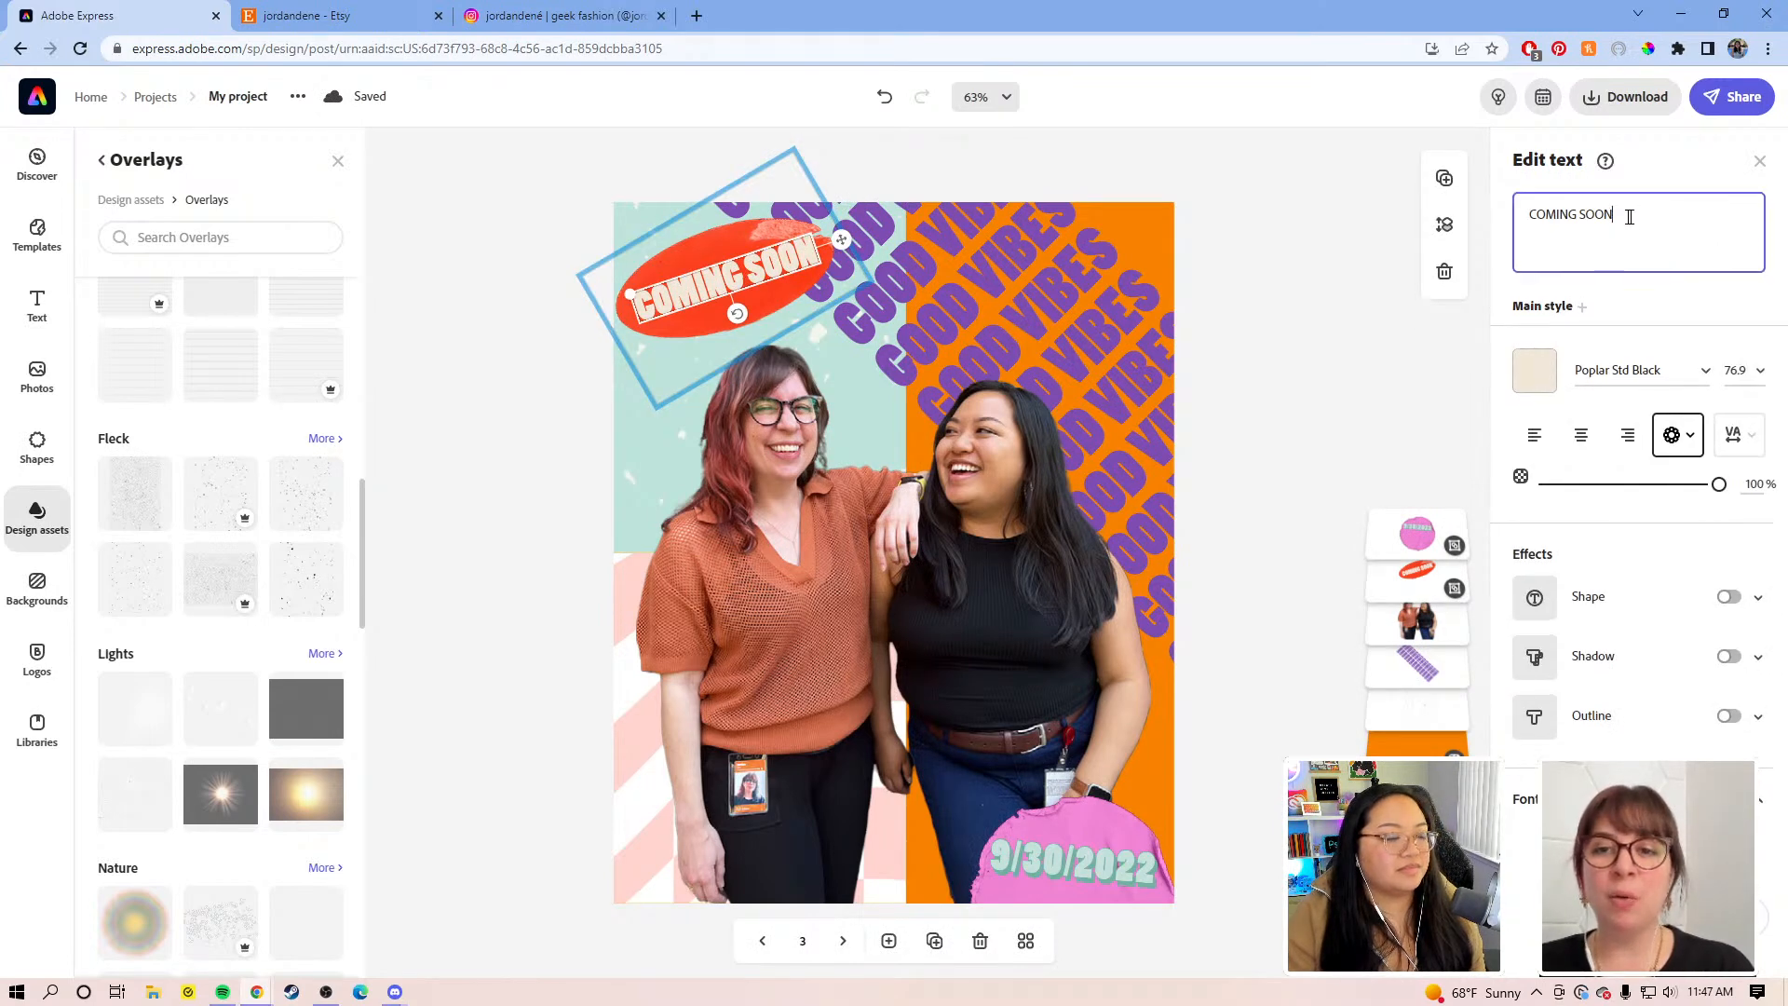
left_click(525, 209)
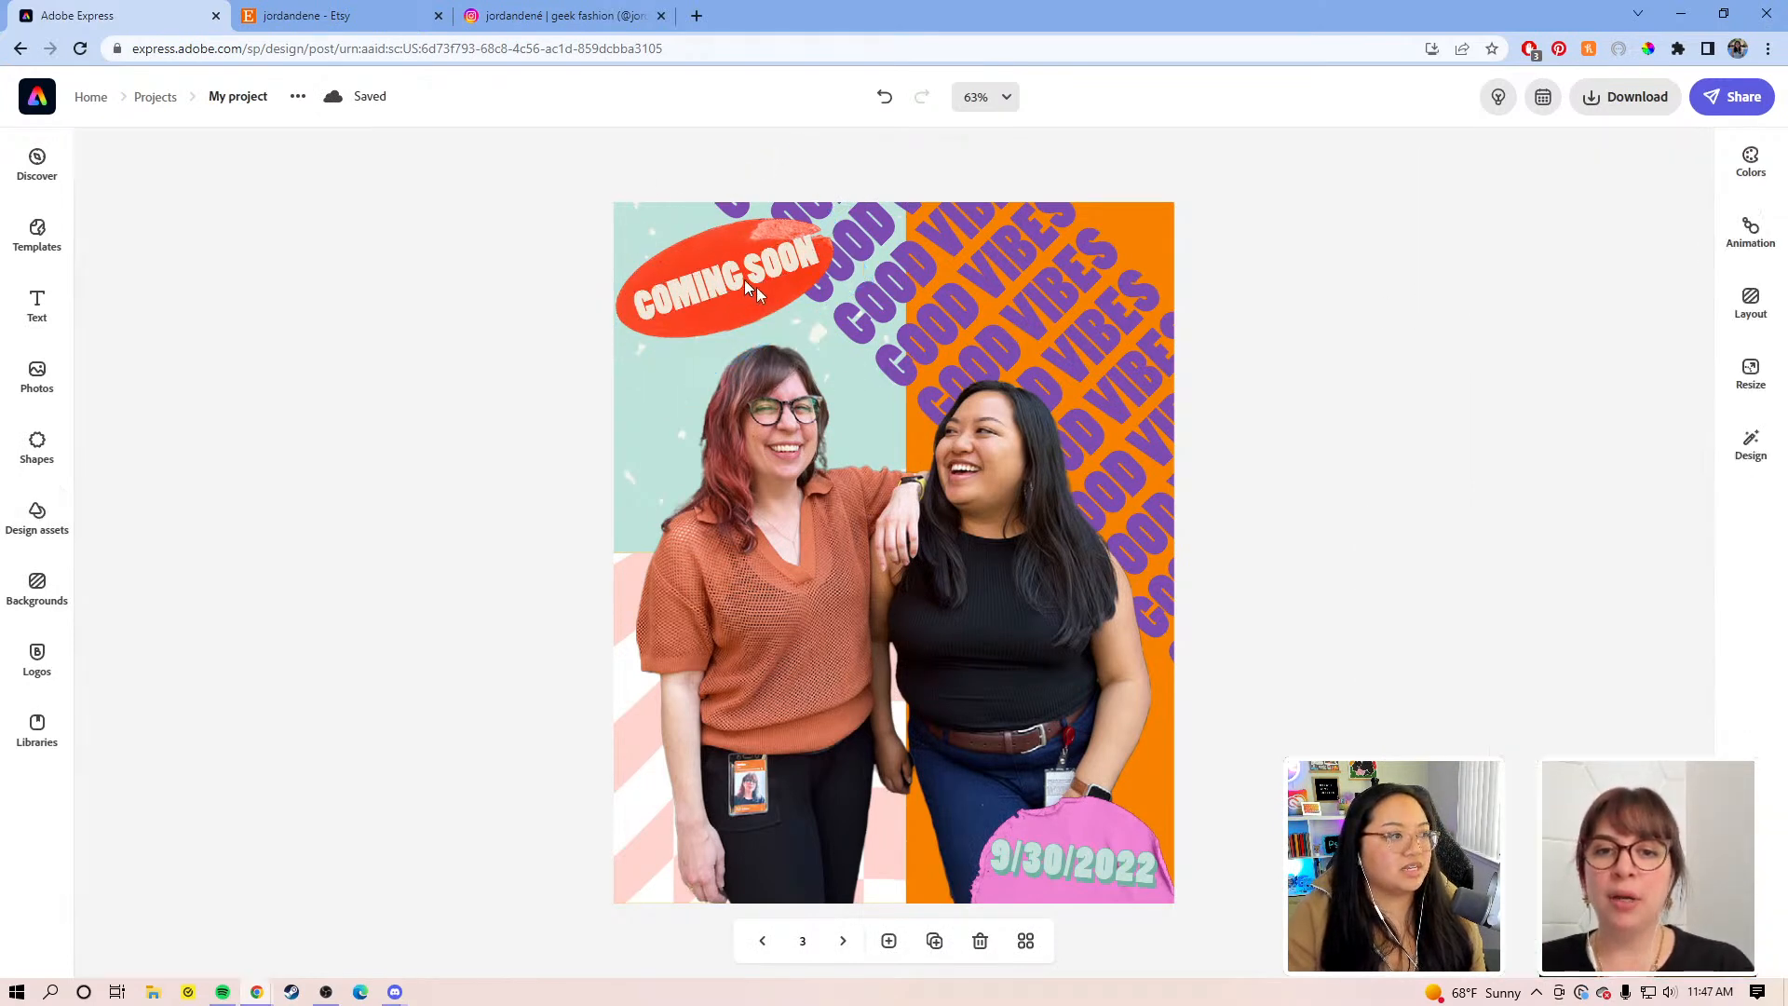
left_click(718, 250)
left_click(1192, 357)
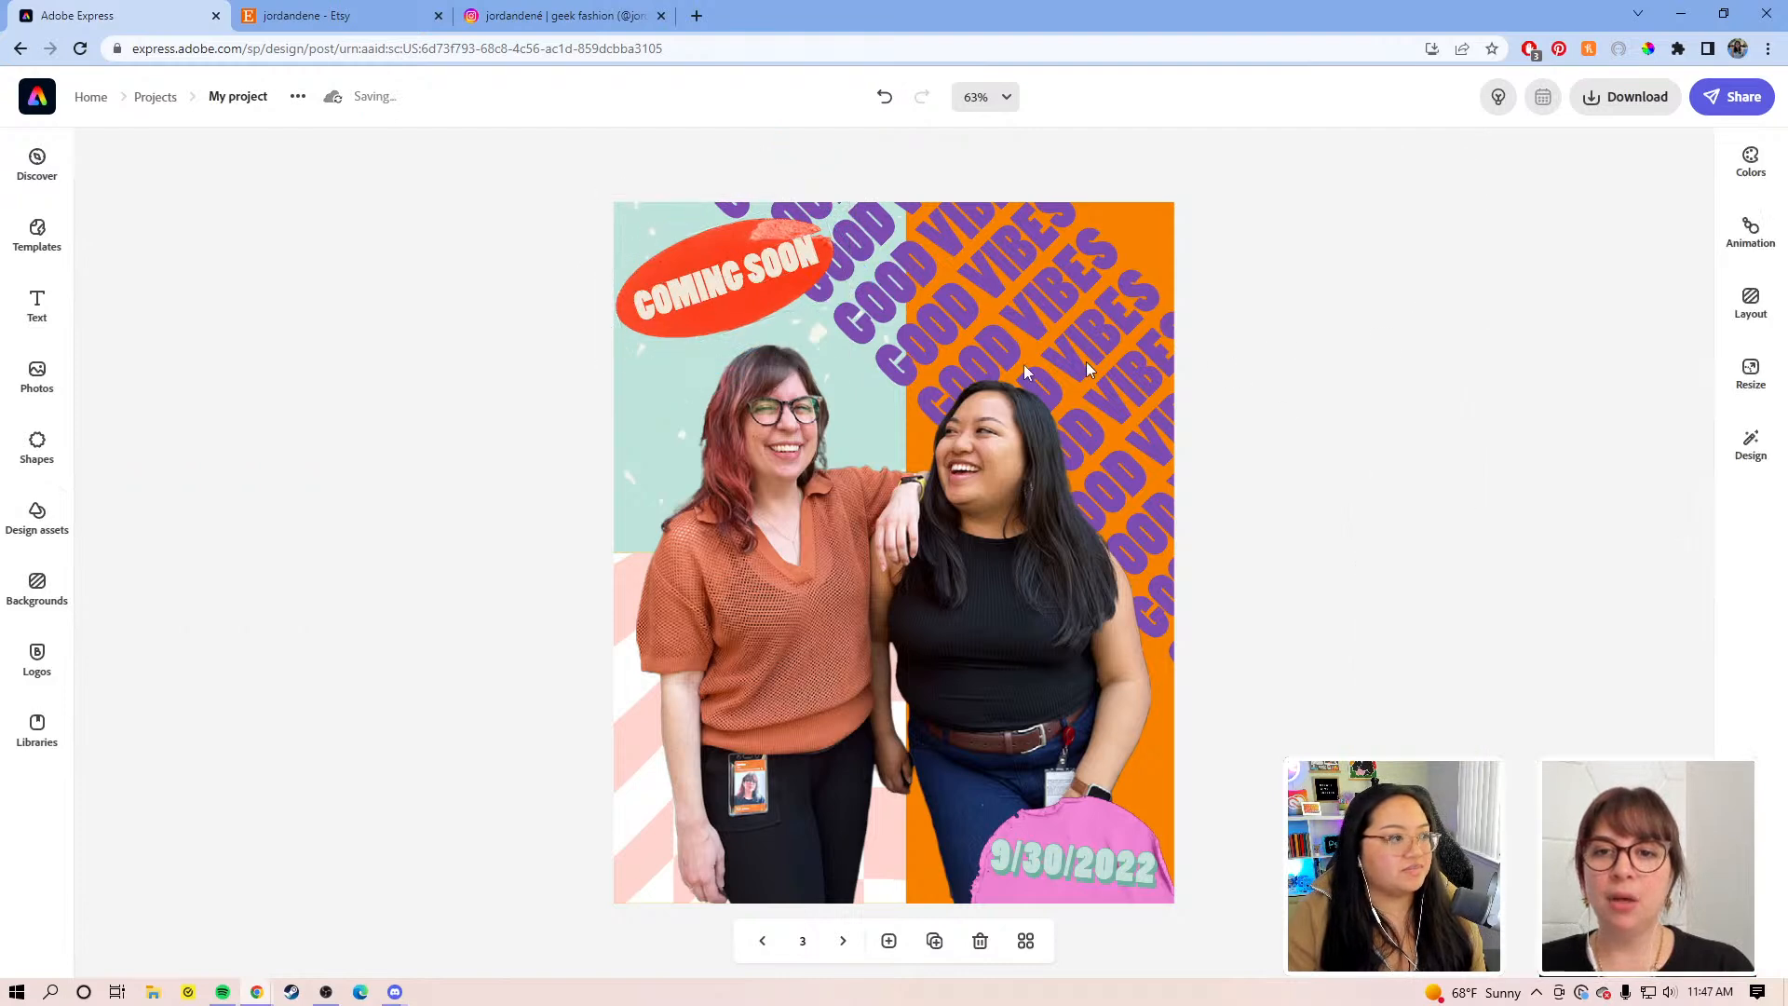
double_click(692, 295)
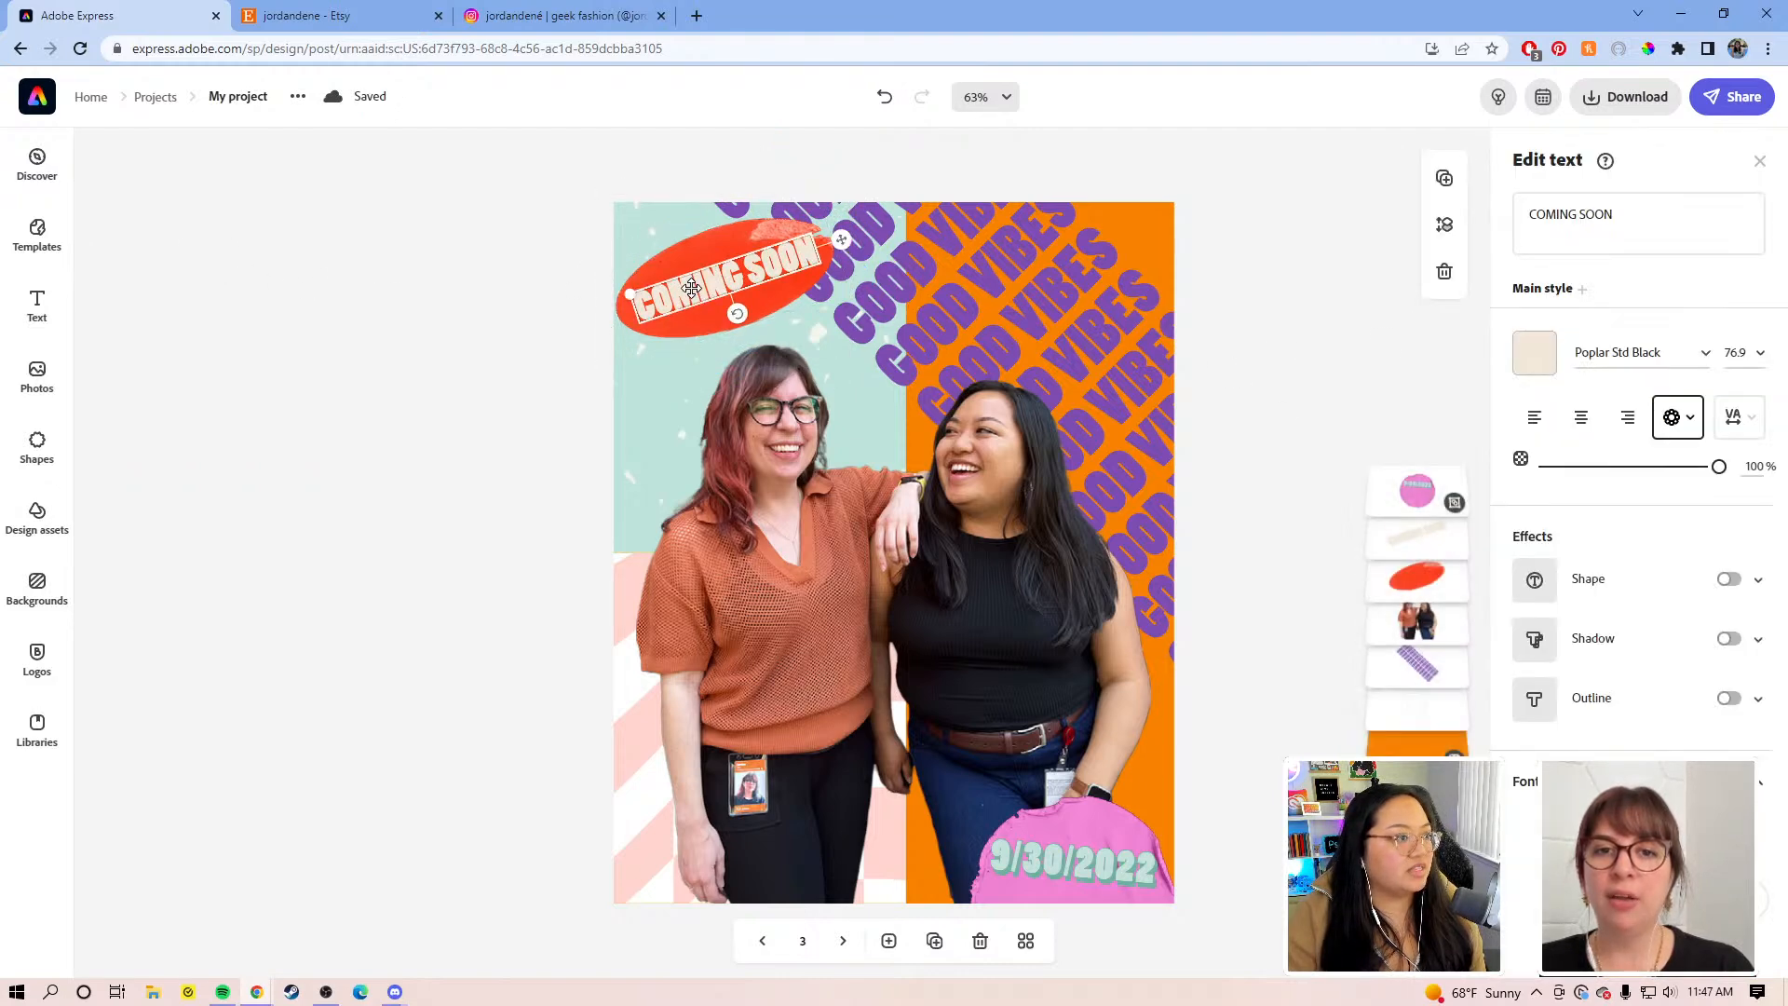
left_click_drag(1657, 211, 1467, 212)
type("M")
key("BackSpace")
type("MEET")
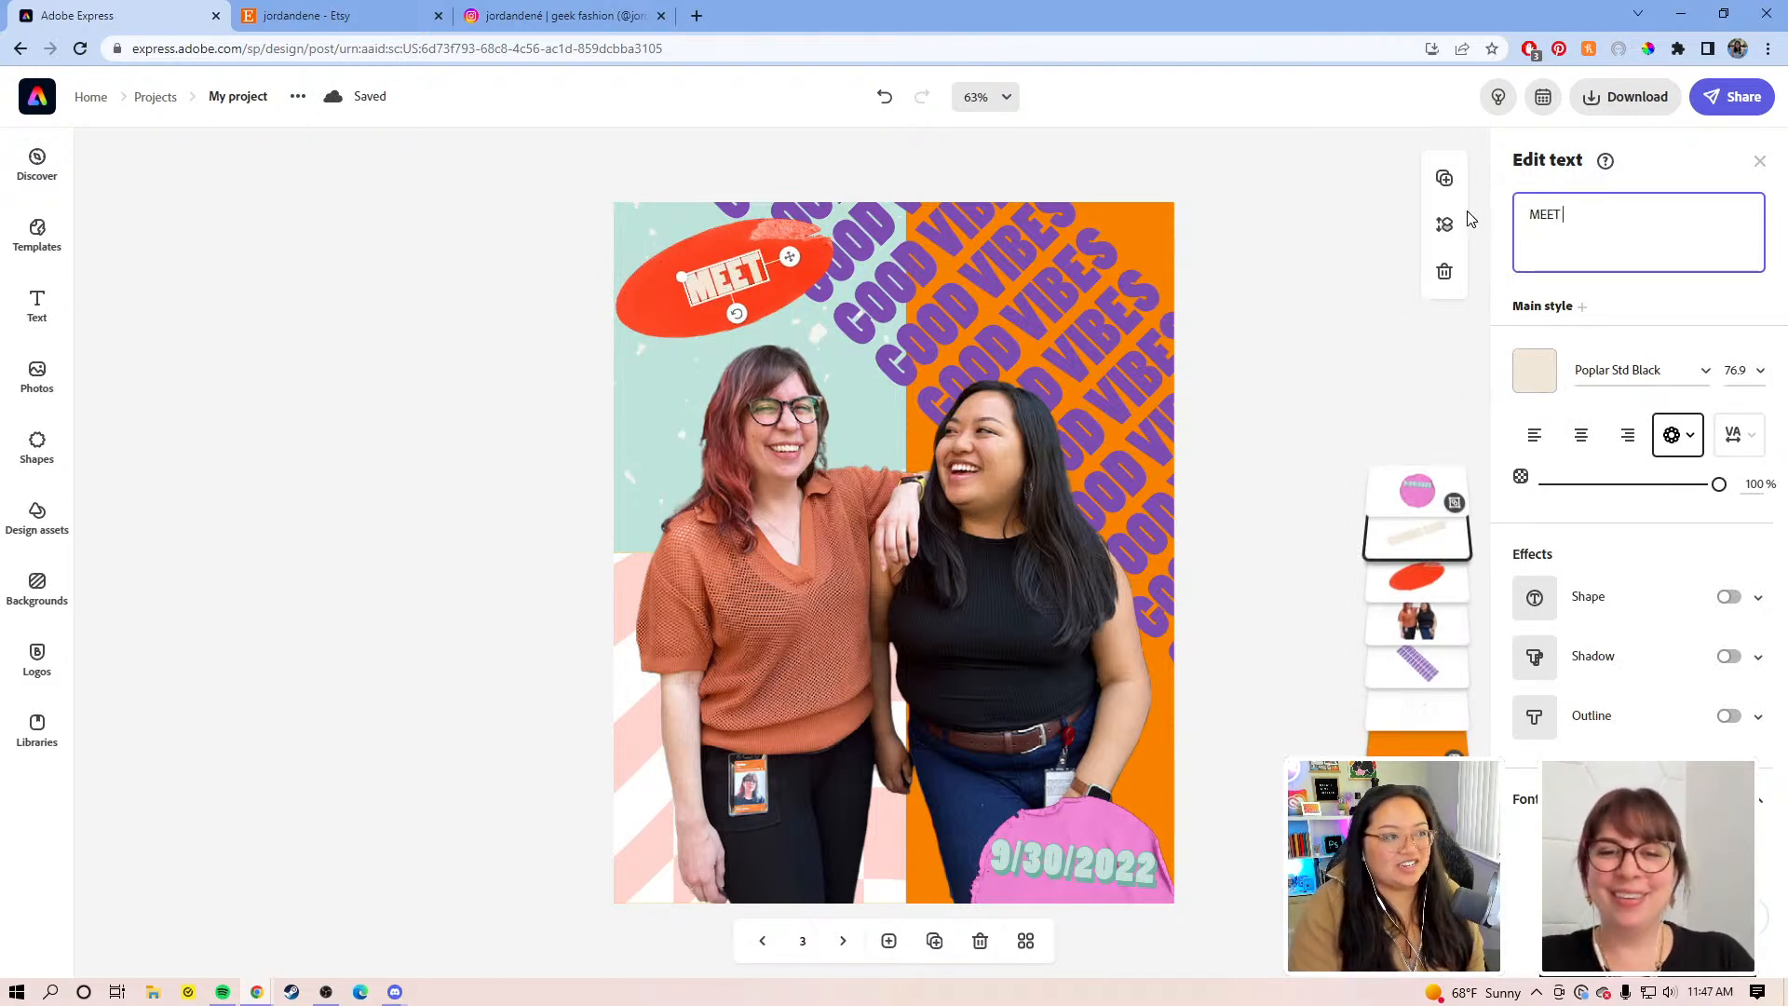
type(" THE MAKERS")
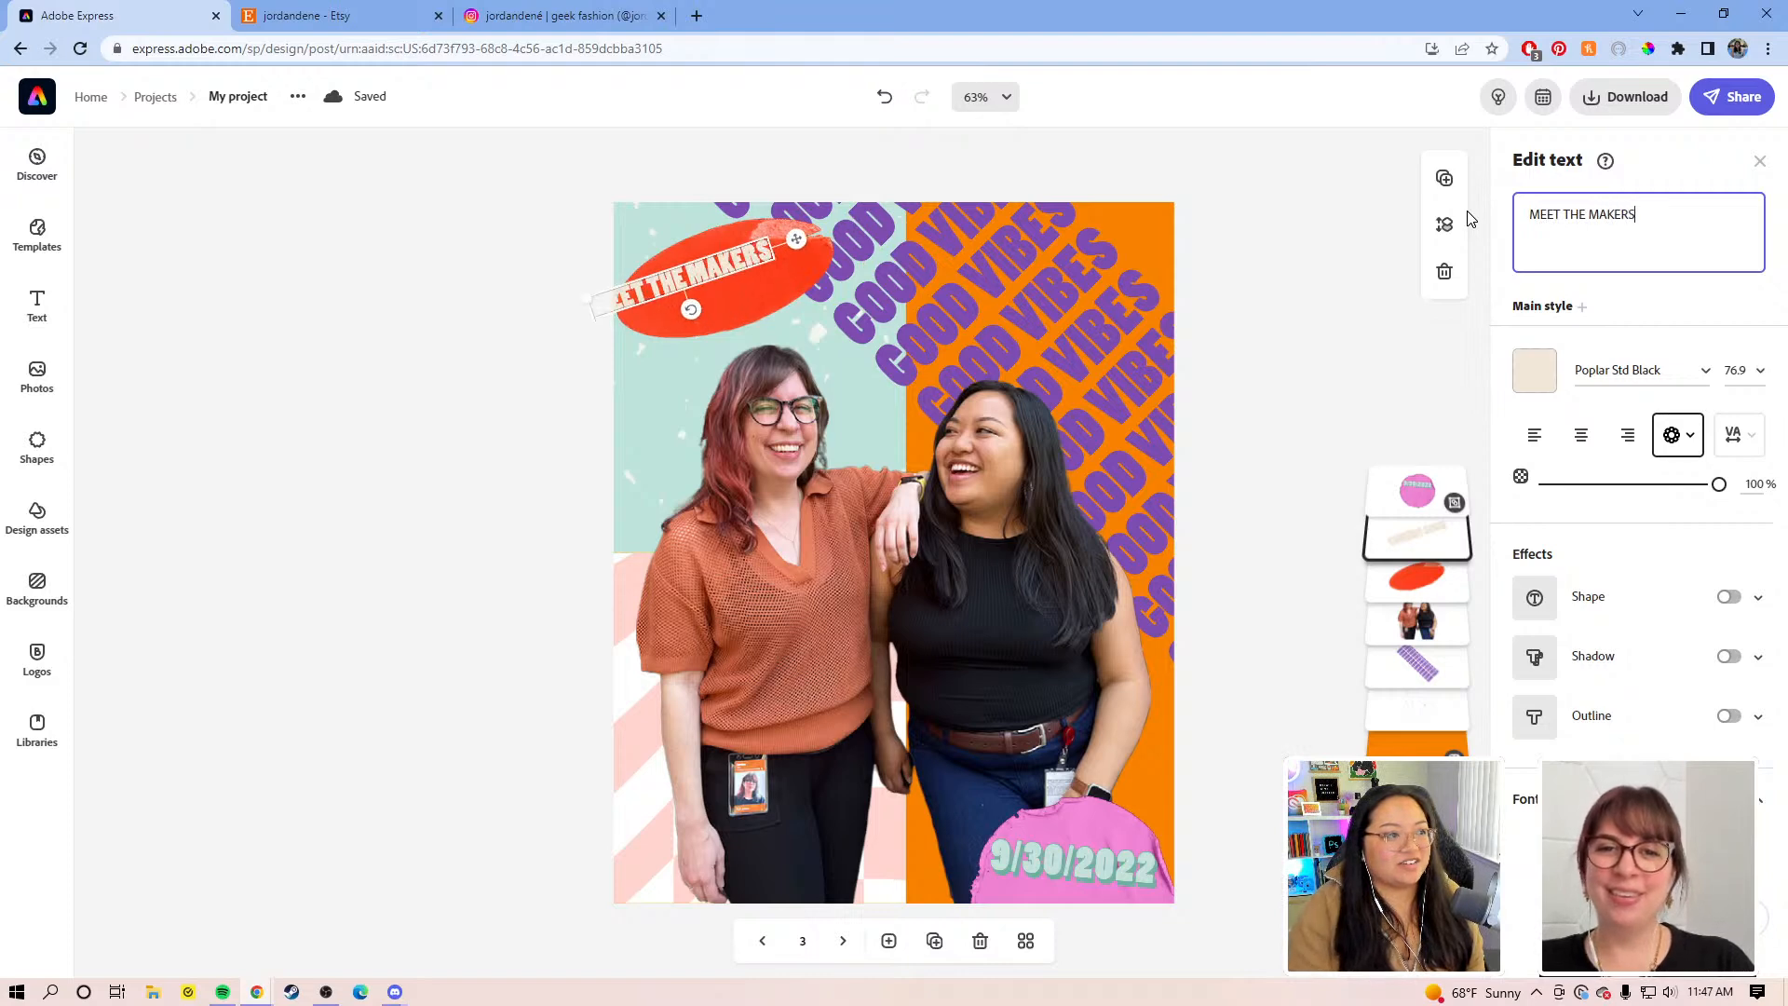
Step: Move the MEET THE MAKERS text lower and delete the red oval behind it
left_click_drag(797, 240, 857, 279)
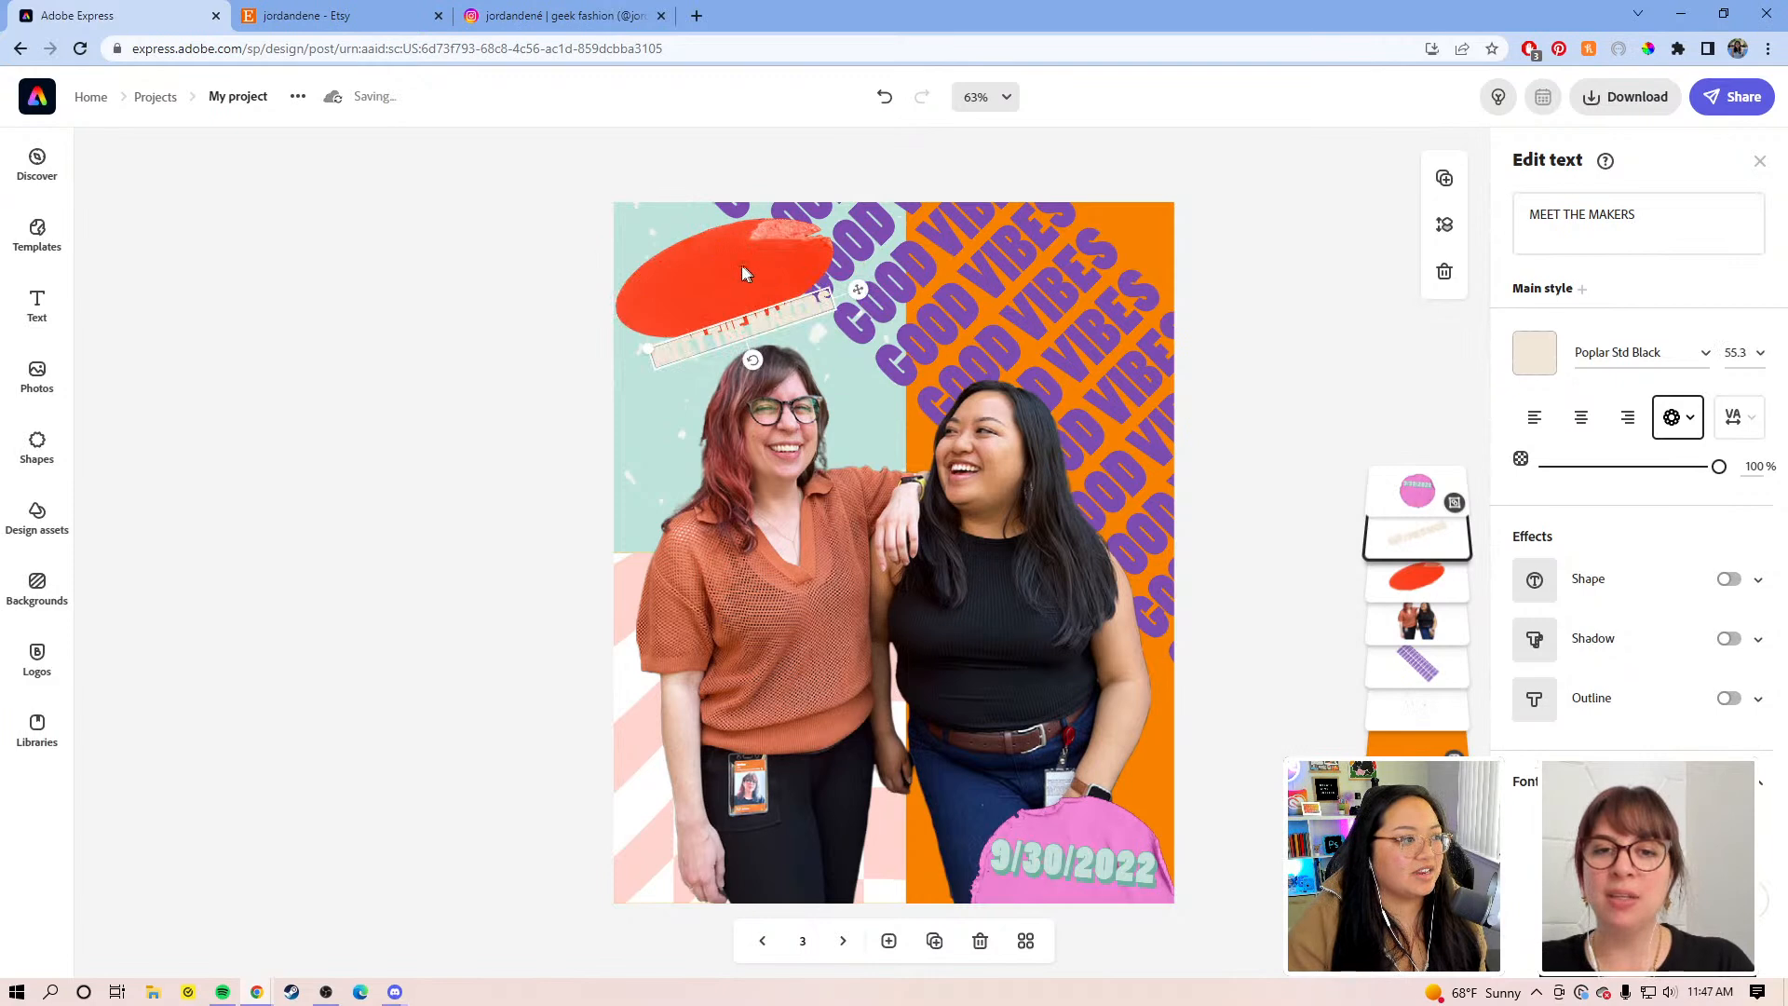
left_click(672, 266)
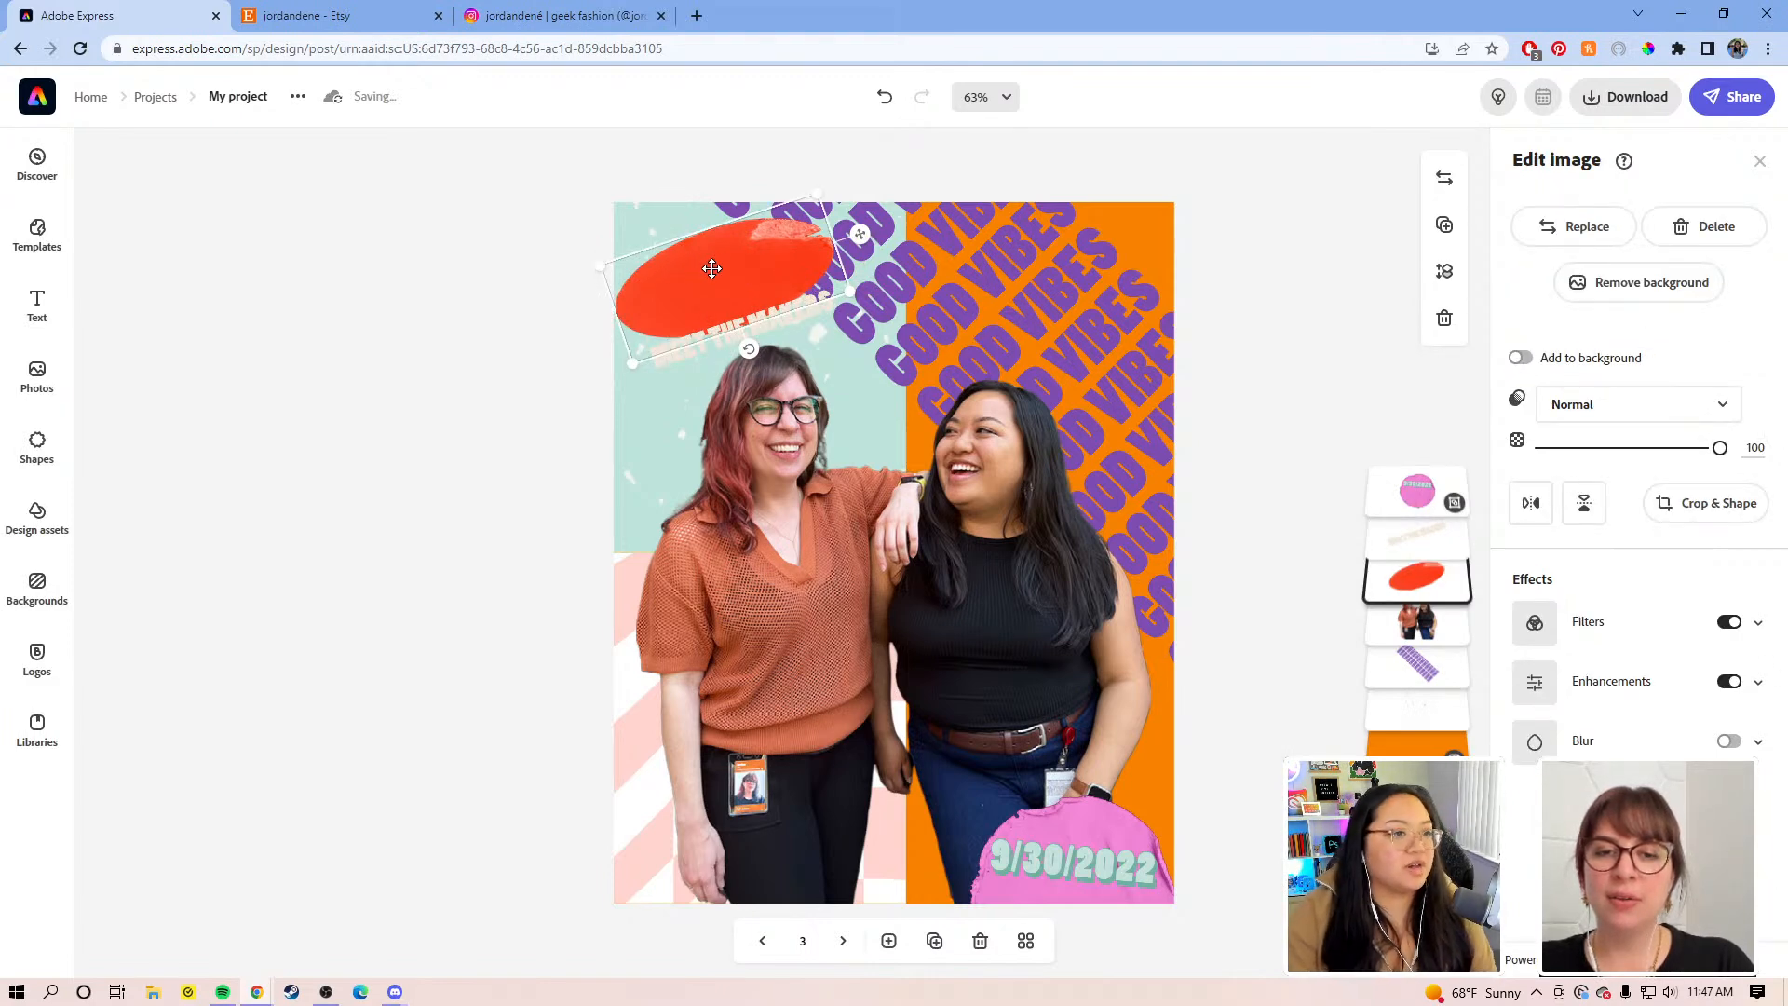
key("Delete")
Step: Search all Design assets for stickers using 'ST'
left_click(37, 447)
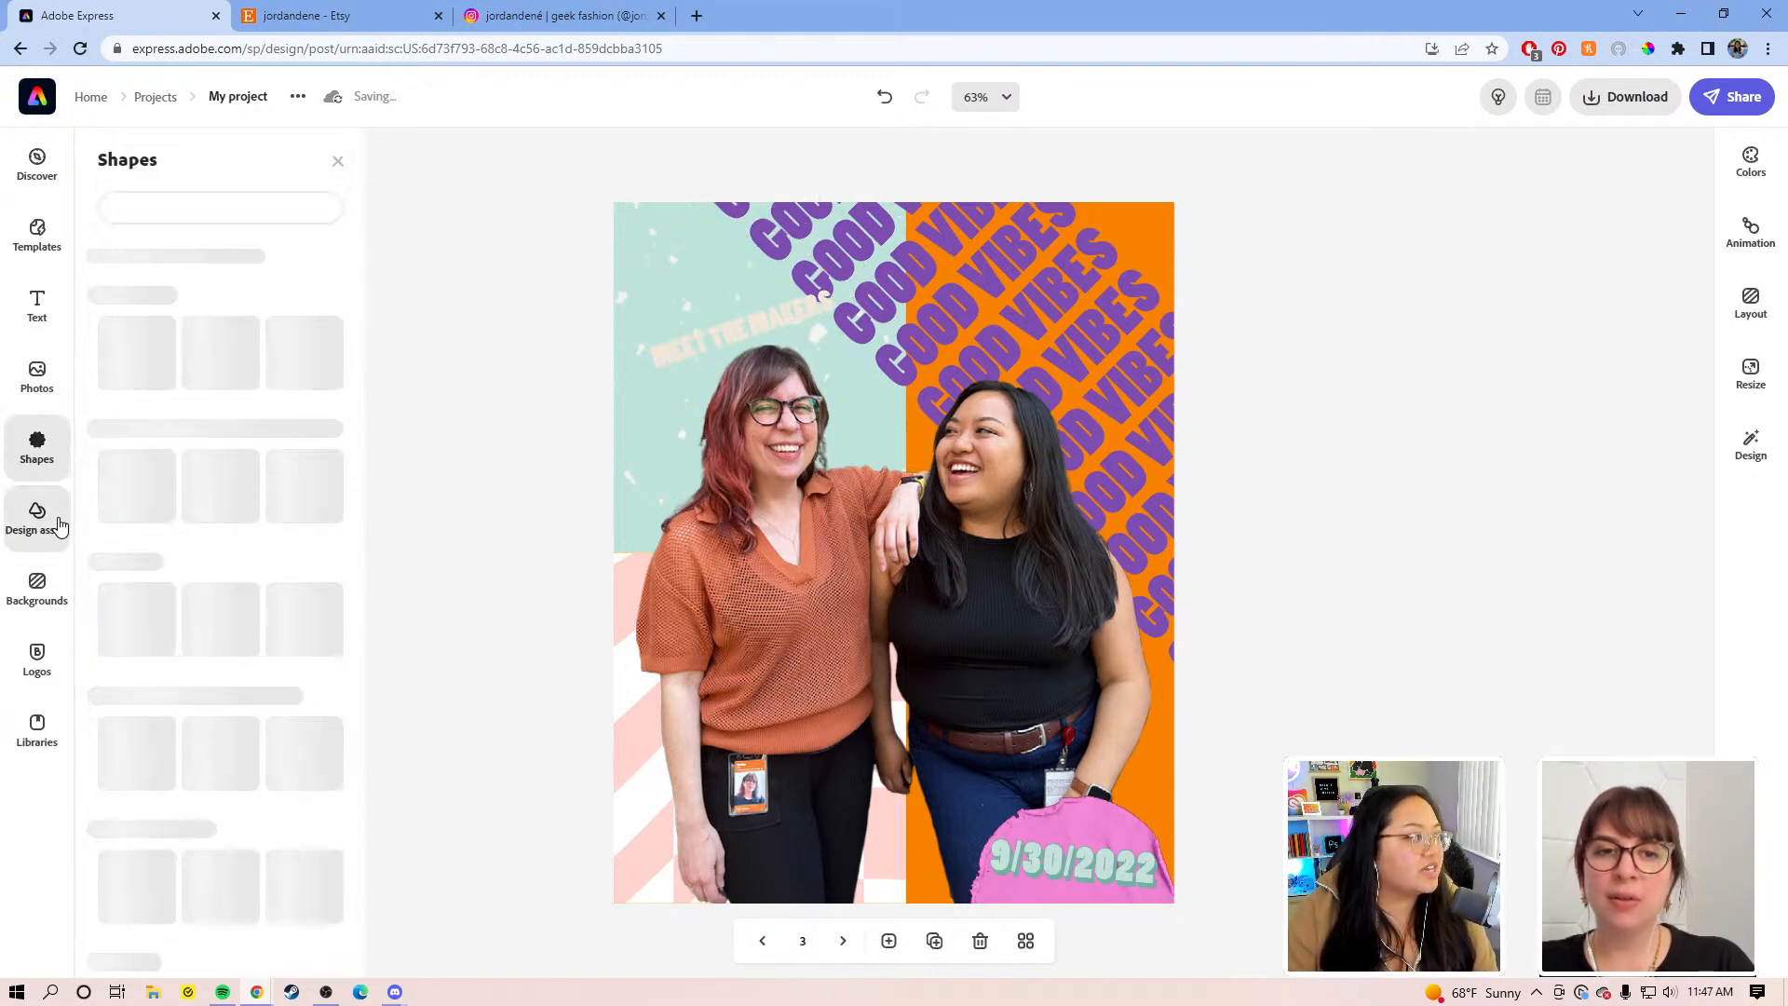
left_click(37, 514)
left_click(225, 244)
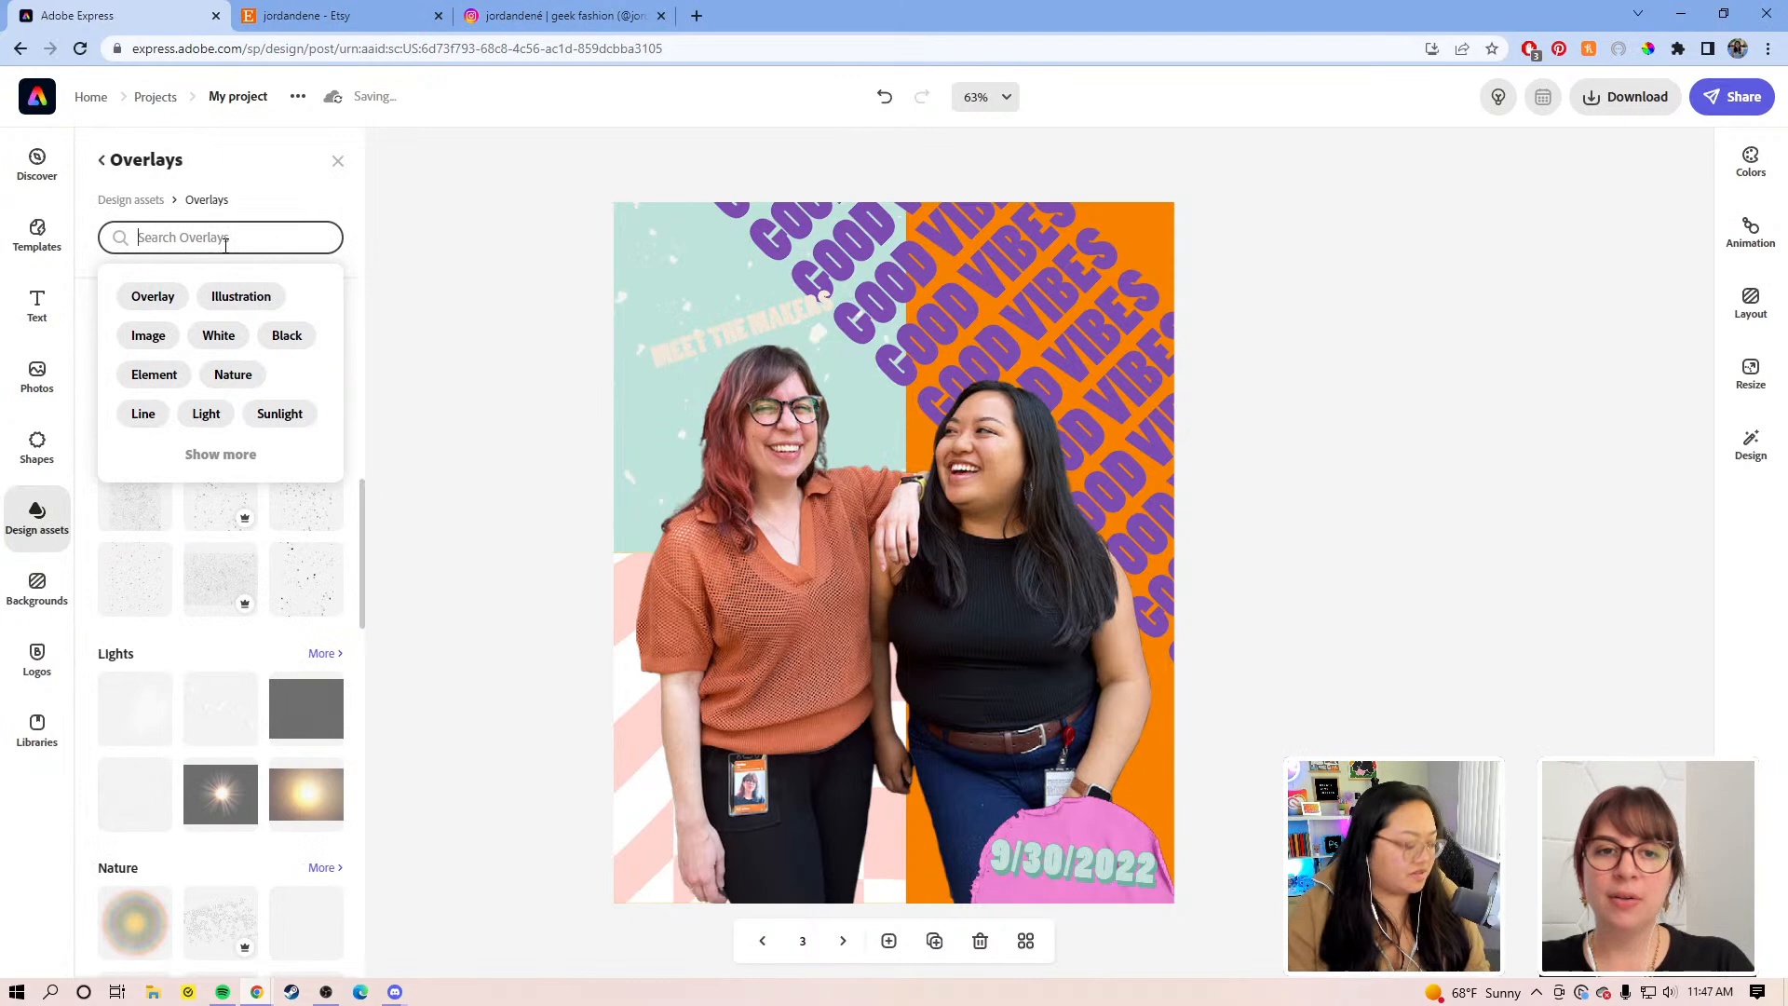
left_click(131, 201)
left_click(182, 211)
type("STICKER")
key("Return")
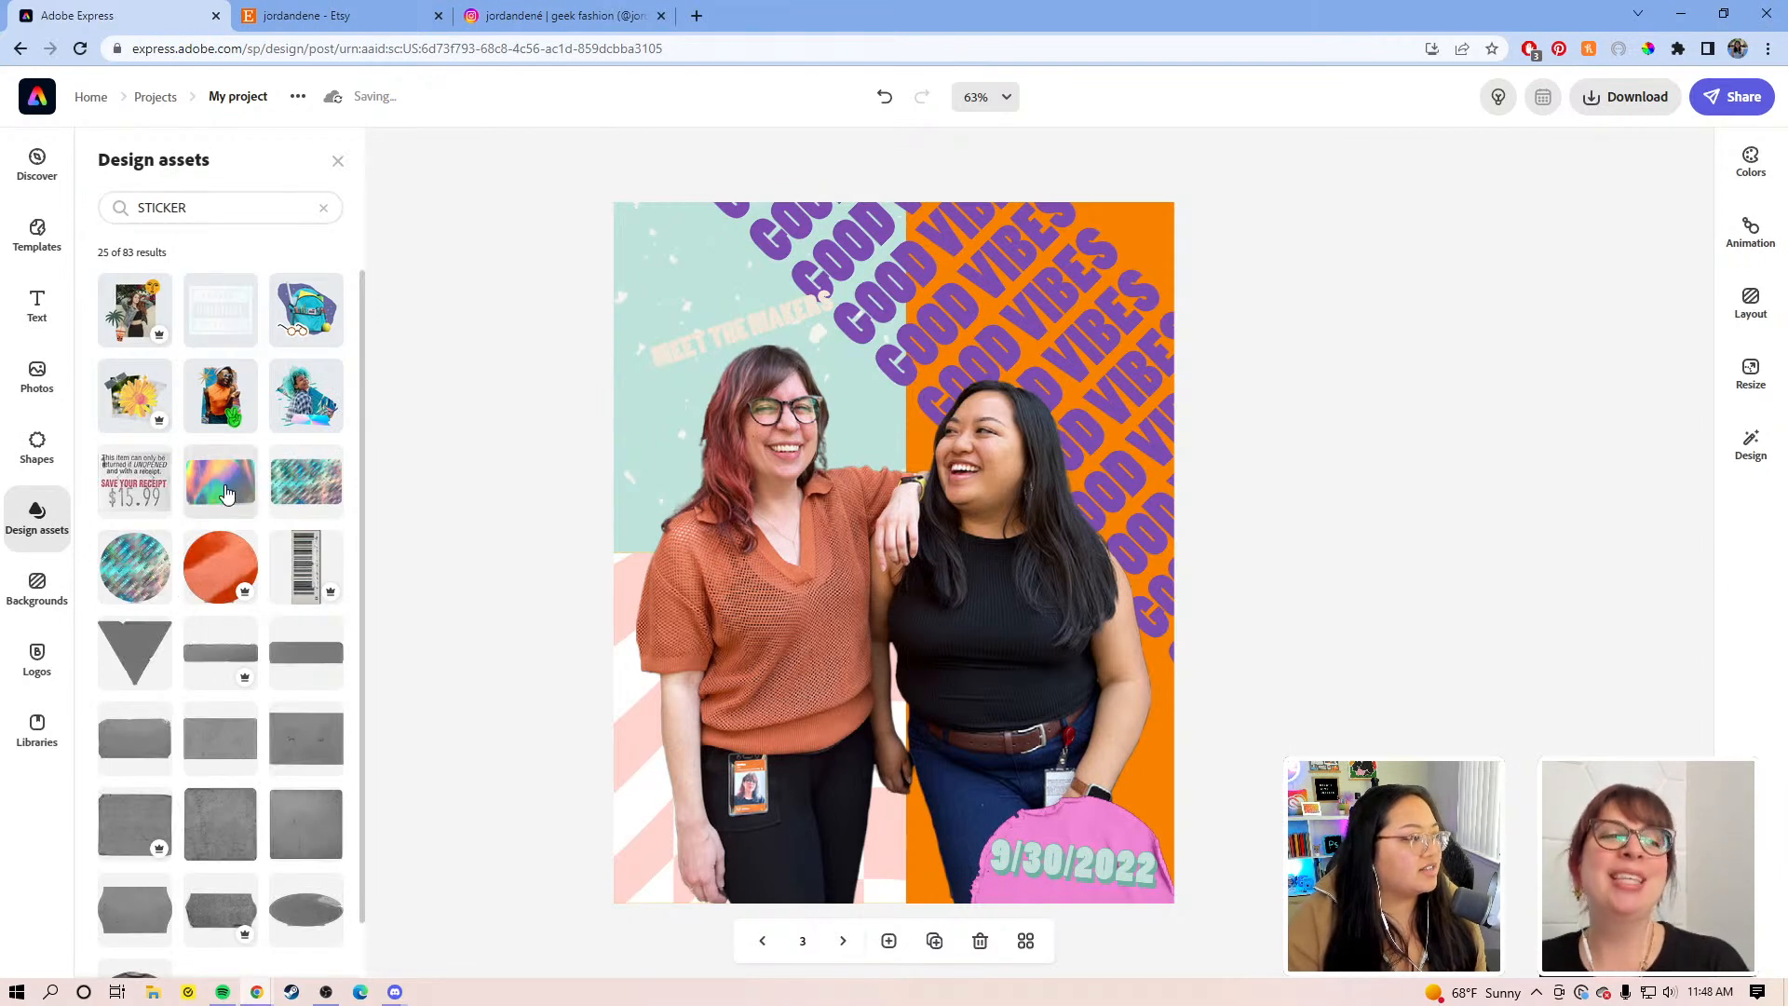
Step: Place the yellow sticker by the Meet the Makers title, tilted counterclockwise and enlarged
left_click_drag(230, 488, 233, 494)
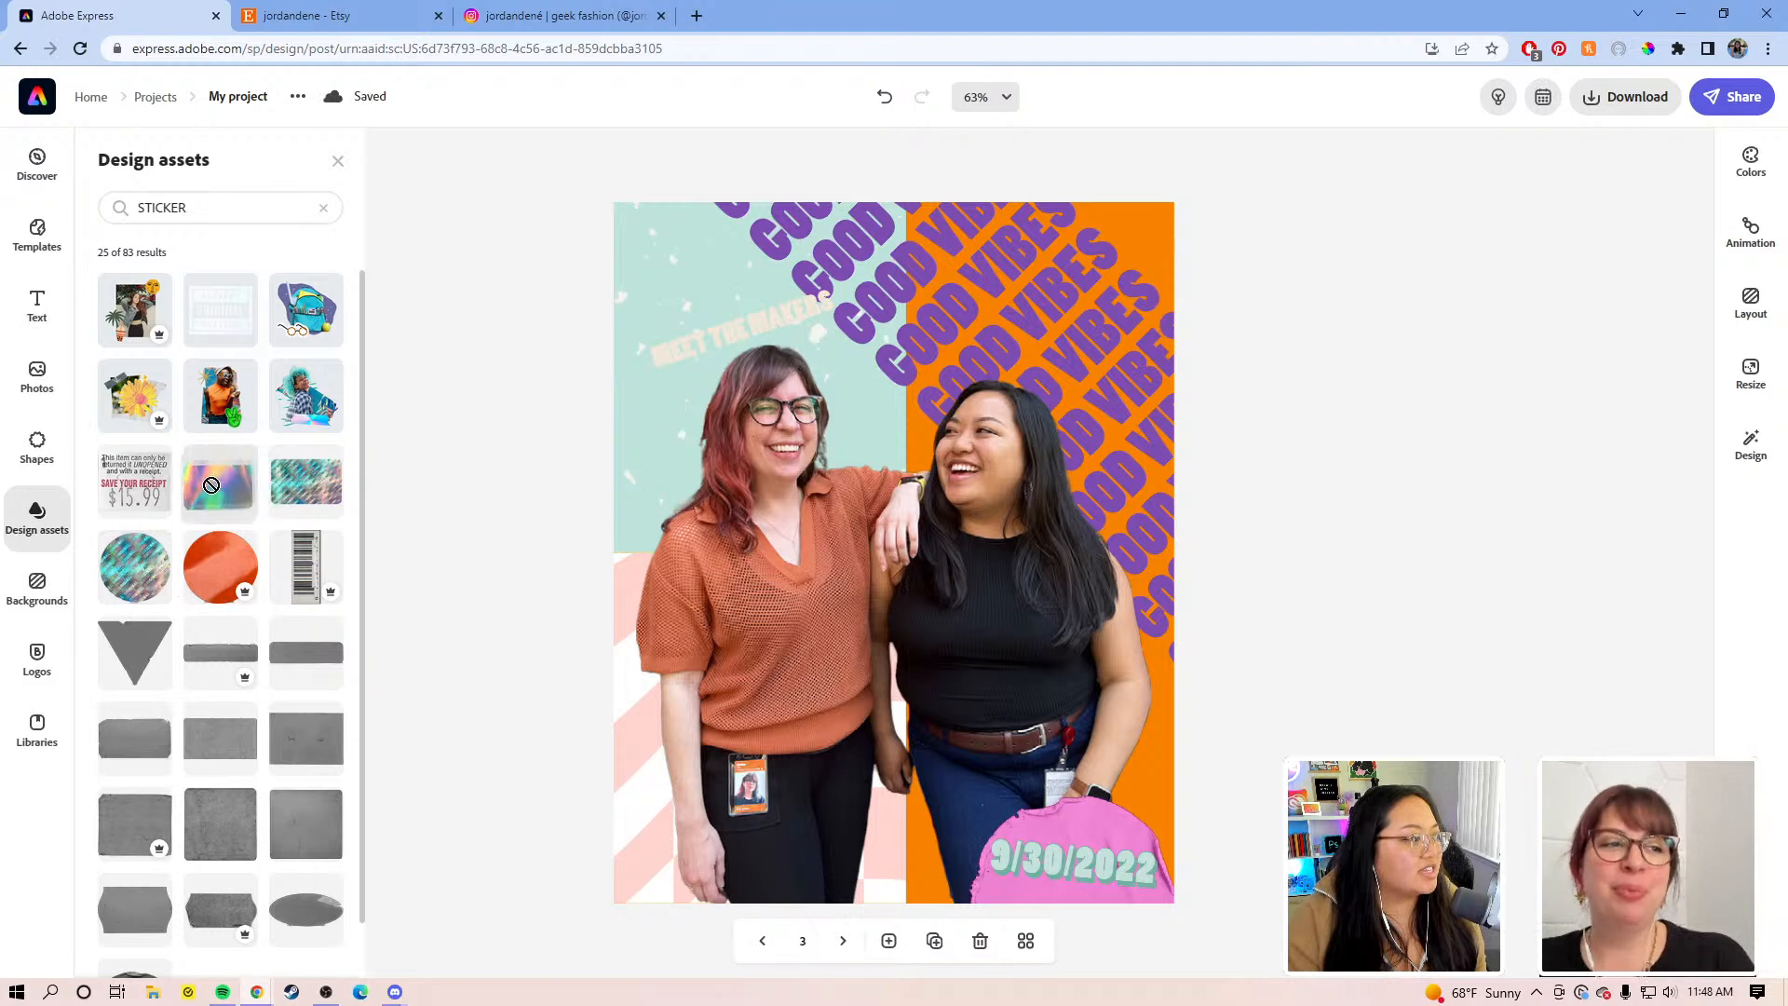
scroll(218, 550, "down", 10)
scroll(219, 554, "down", 10)
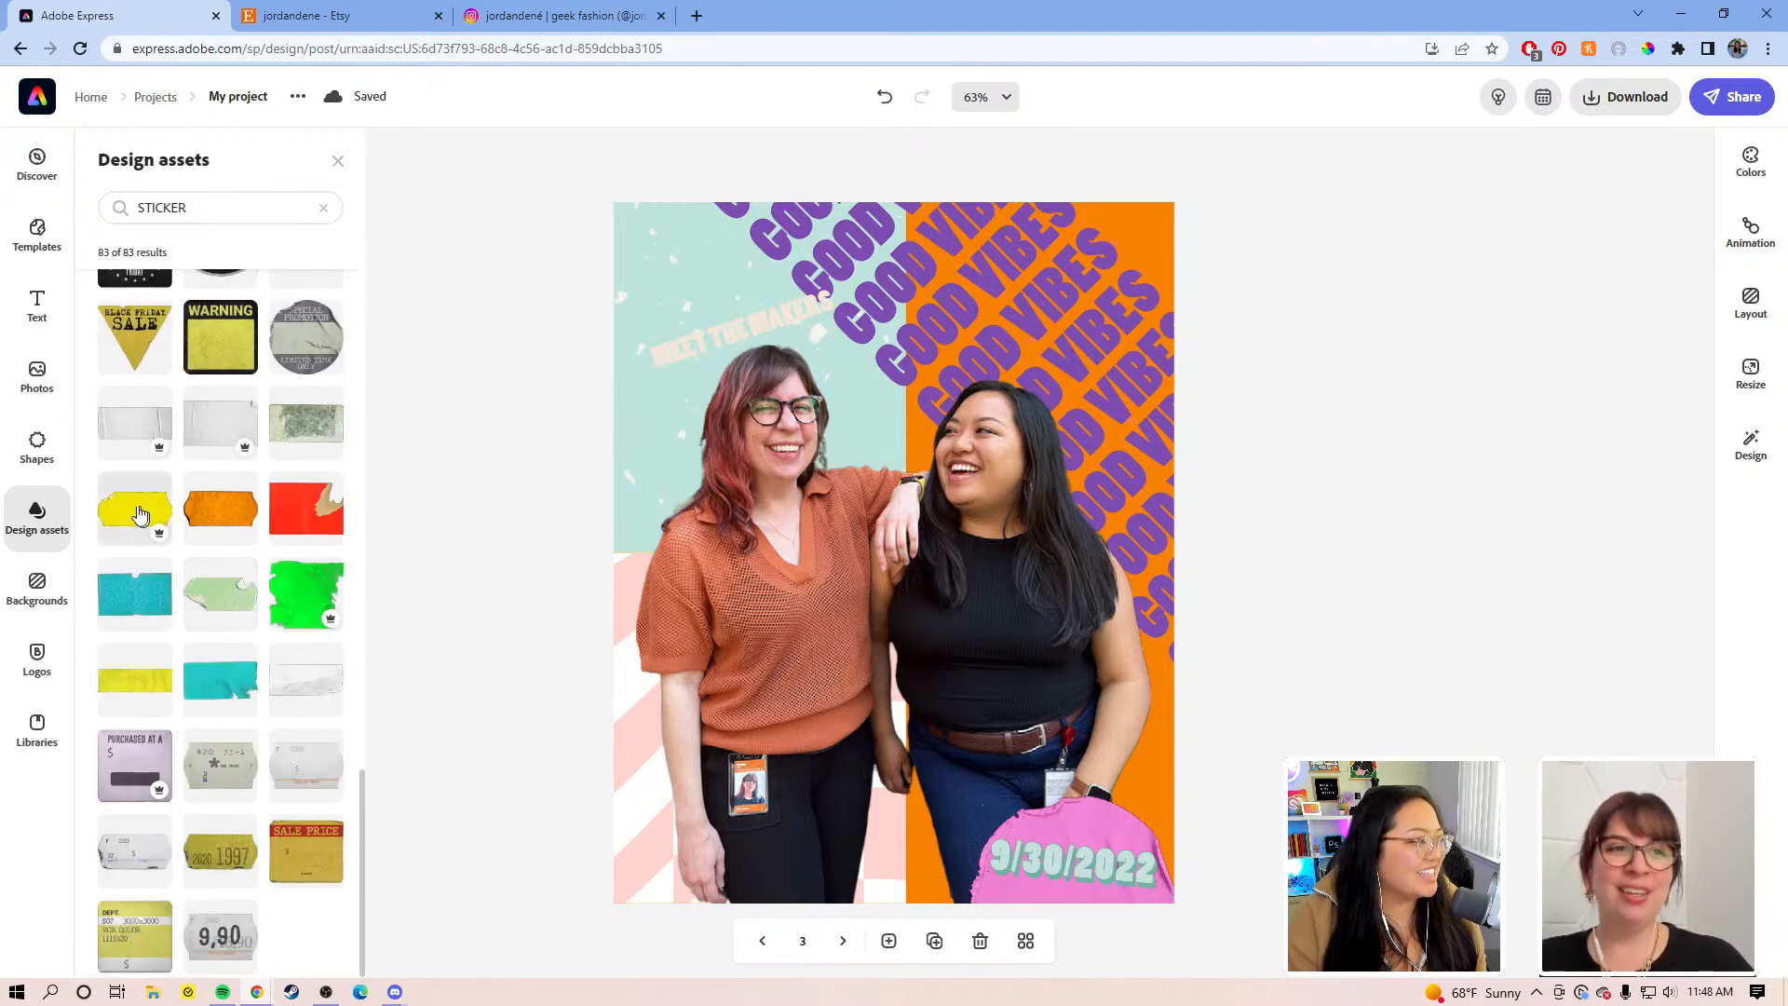
left_click_drag(129, 527, 691, 307)
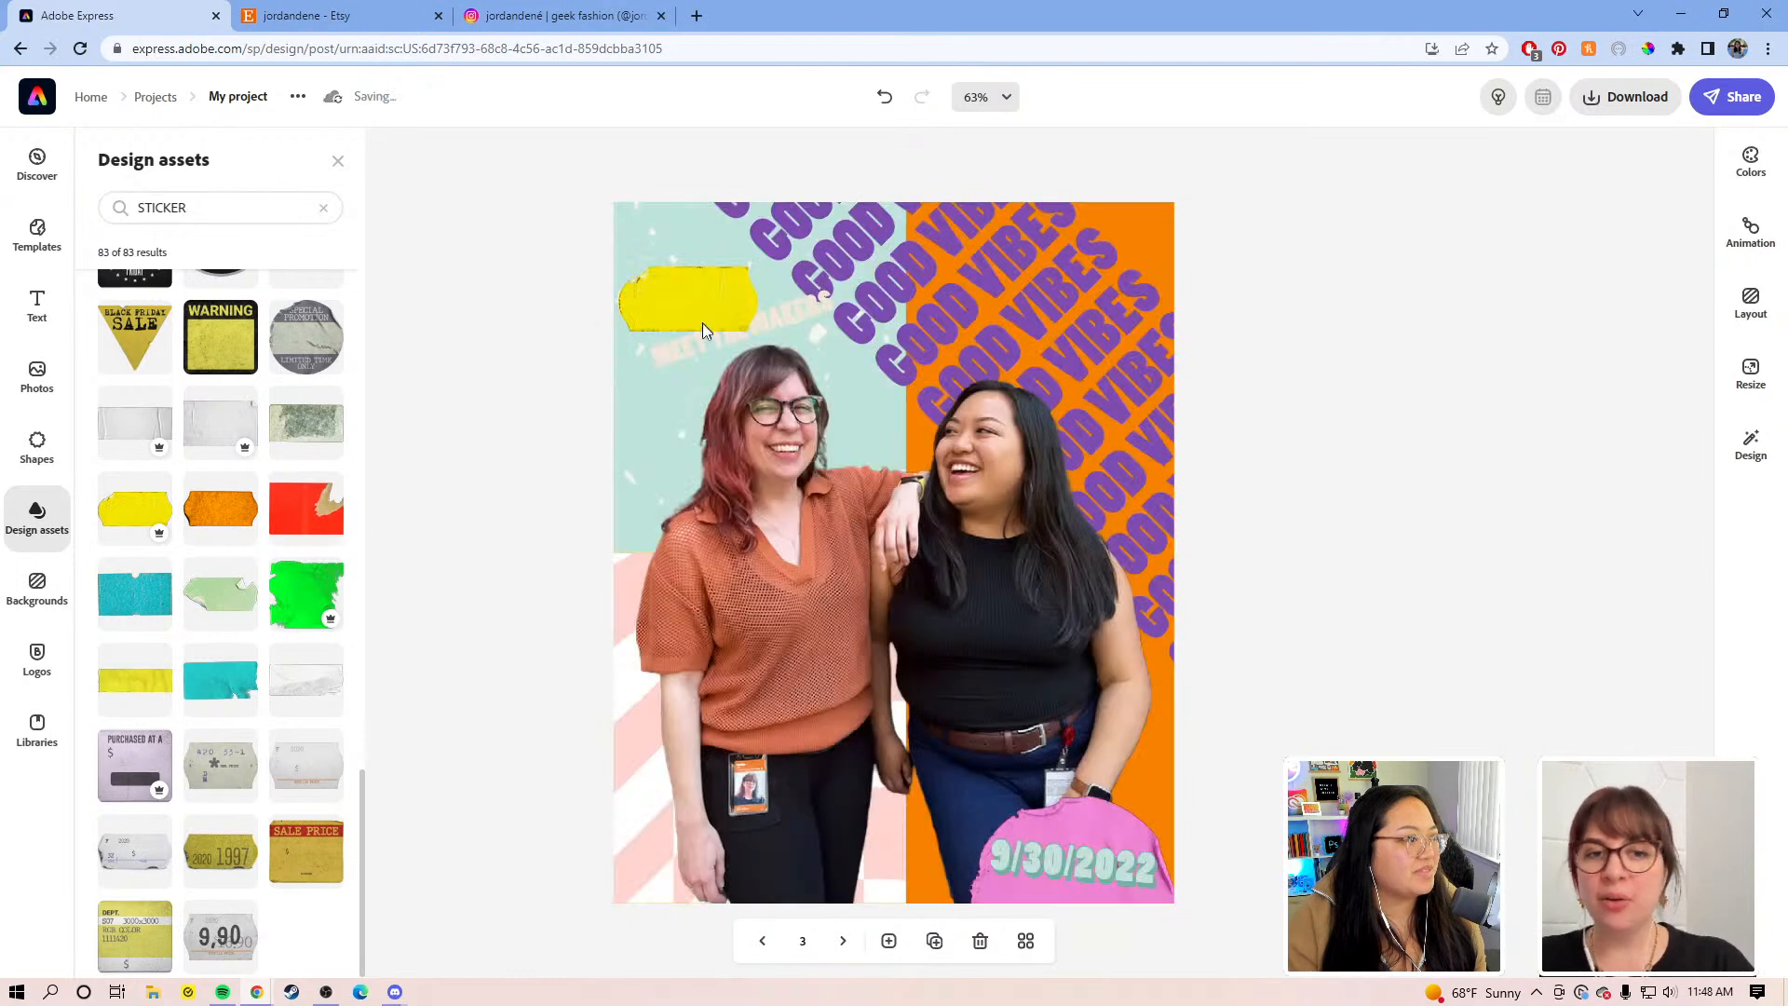
left_click_drag(691, 361, 733, 357)
mouse_move(786, 295)
left_mouse_down()
mouse_move(848, 298)
mouse_move(764, 296)
left_mouse_up()
left_click(655, 356)
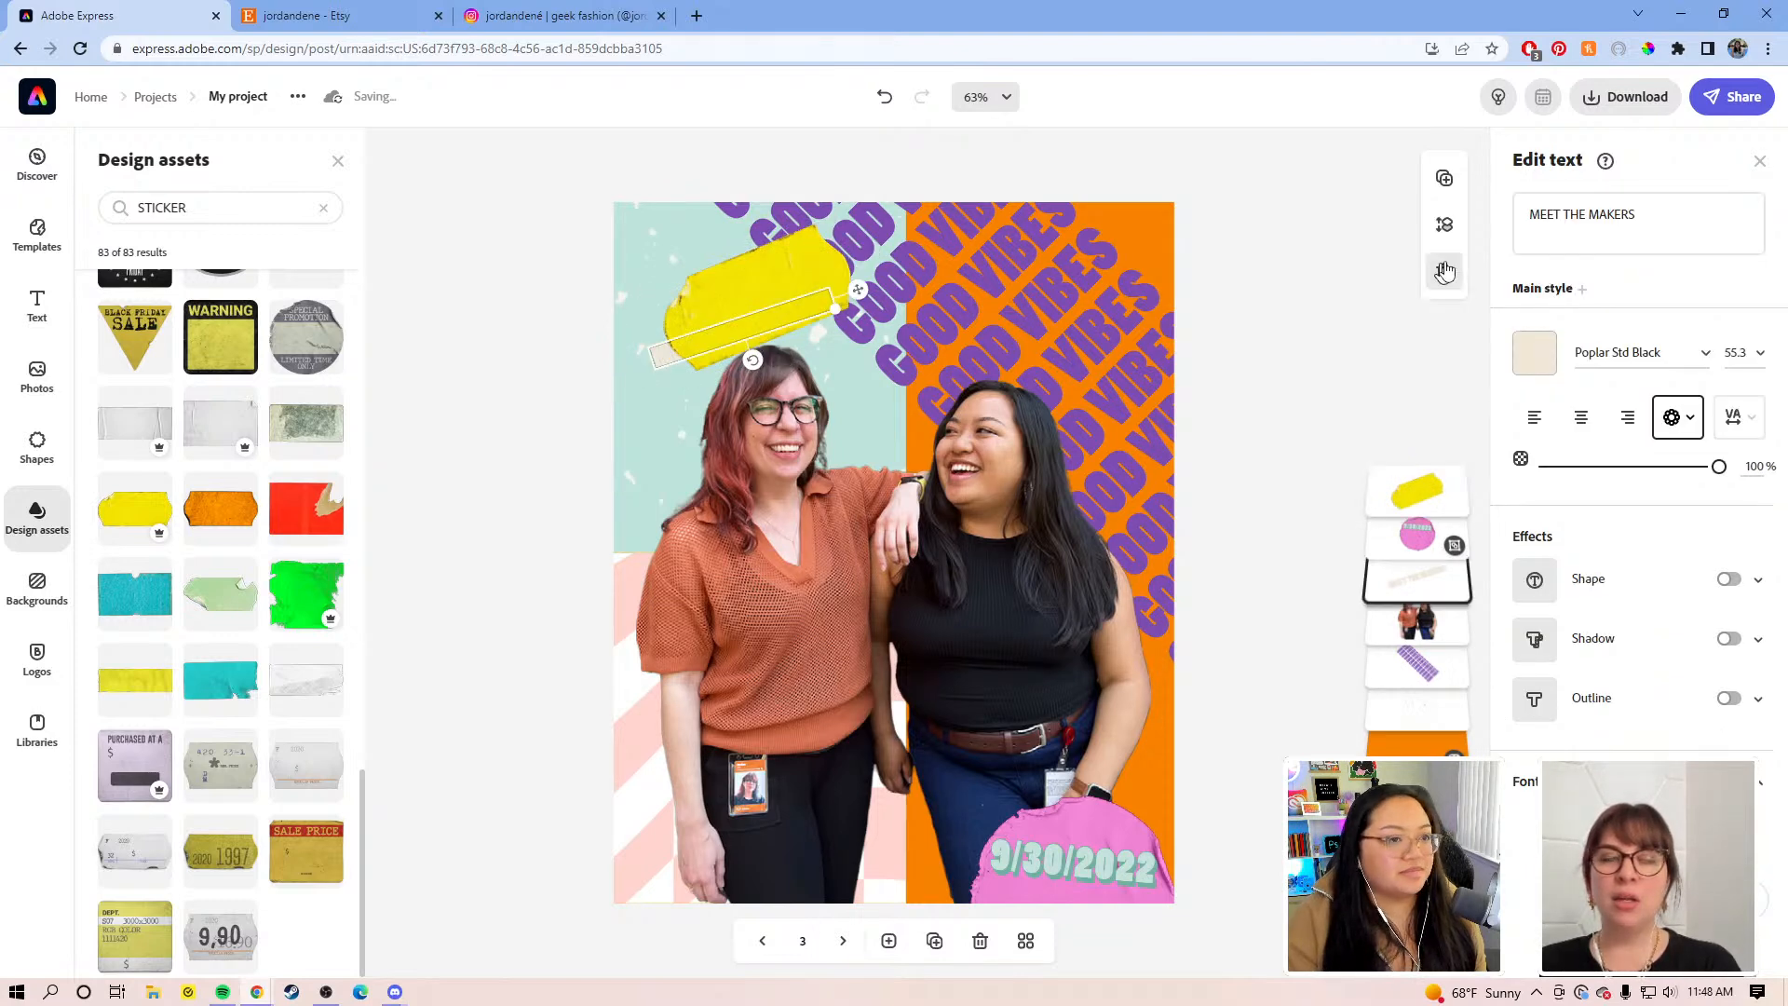
Step: Bring the title above the yellow sticker, colour it dark grey, and fit it onto the sticker
left_click_drag(1405, 561, 1415, 489)
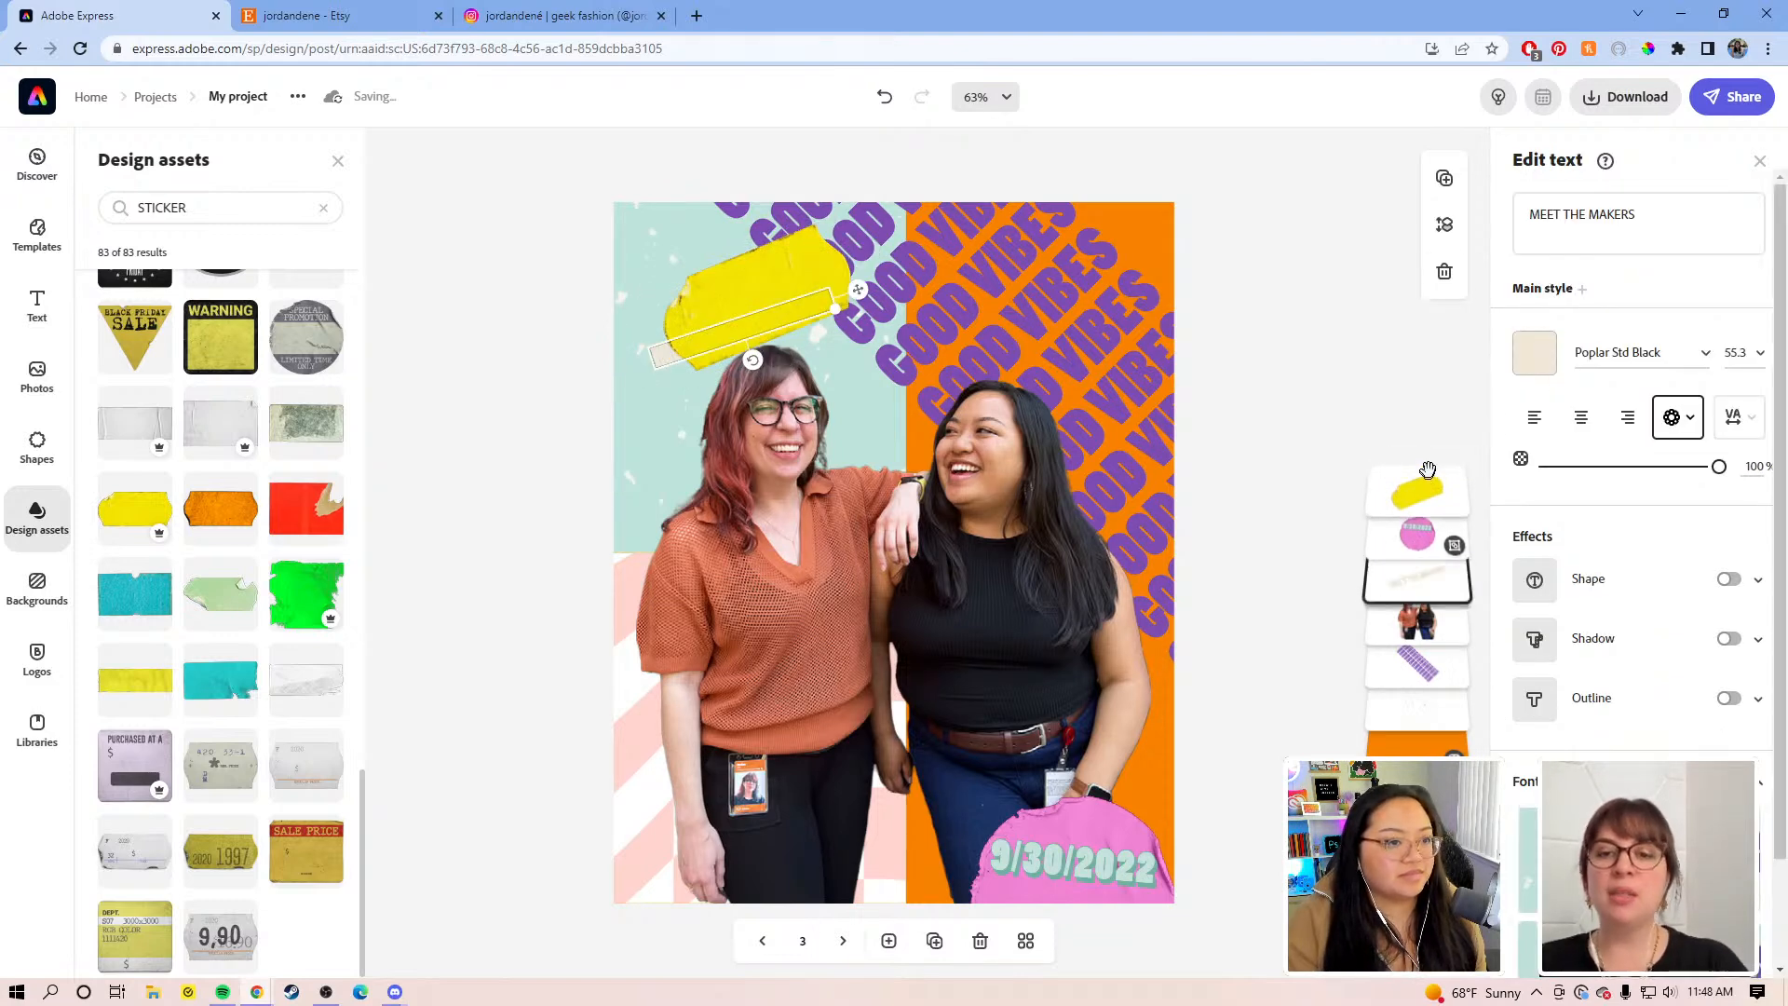
left_click(1534, 352)
left_click_drag(1553, 719, 1525, 787)
left_click_drag(738, 318, 694, 316)
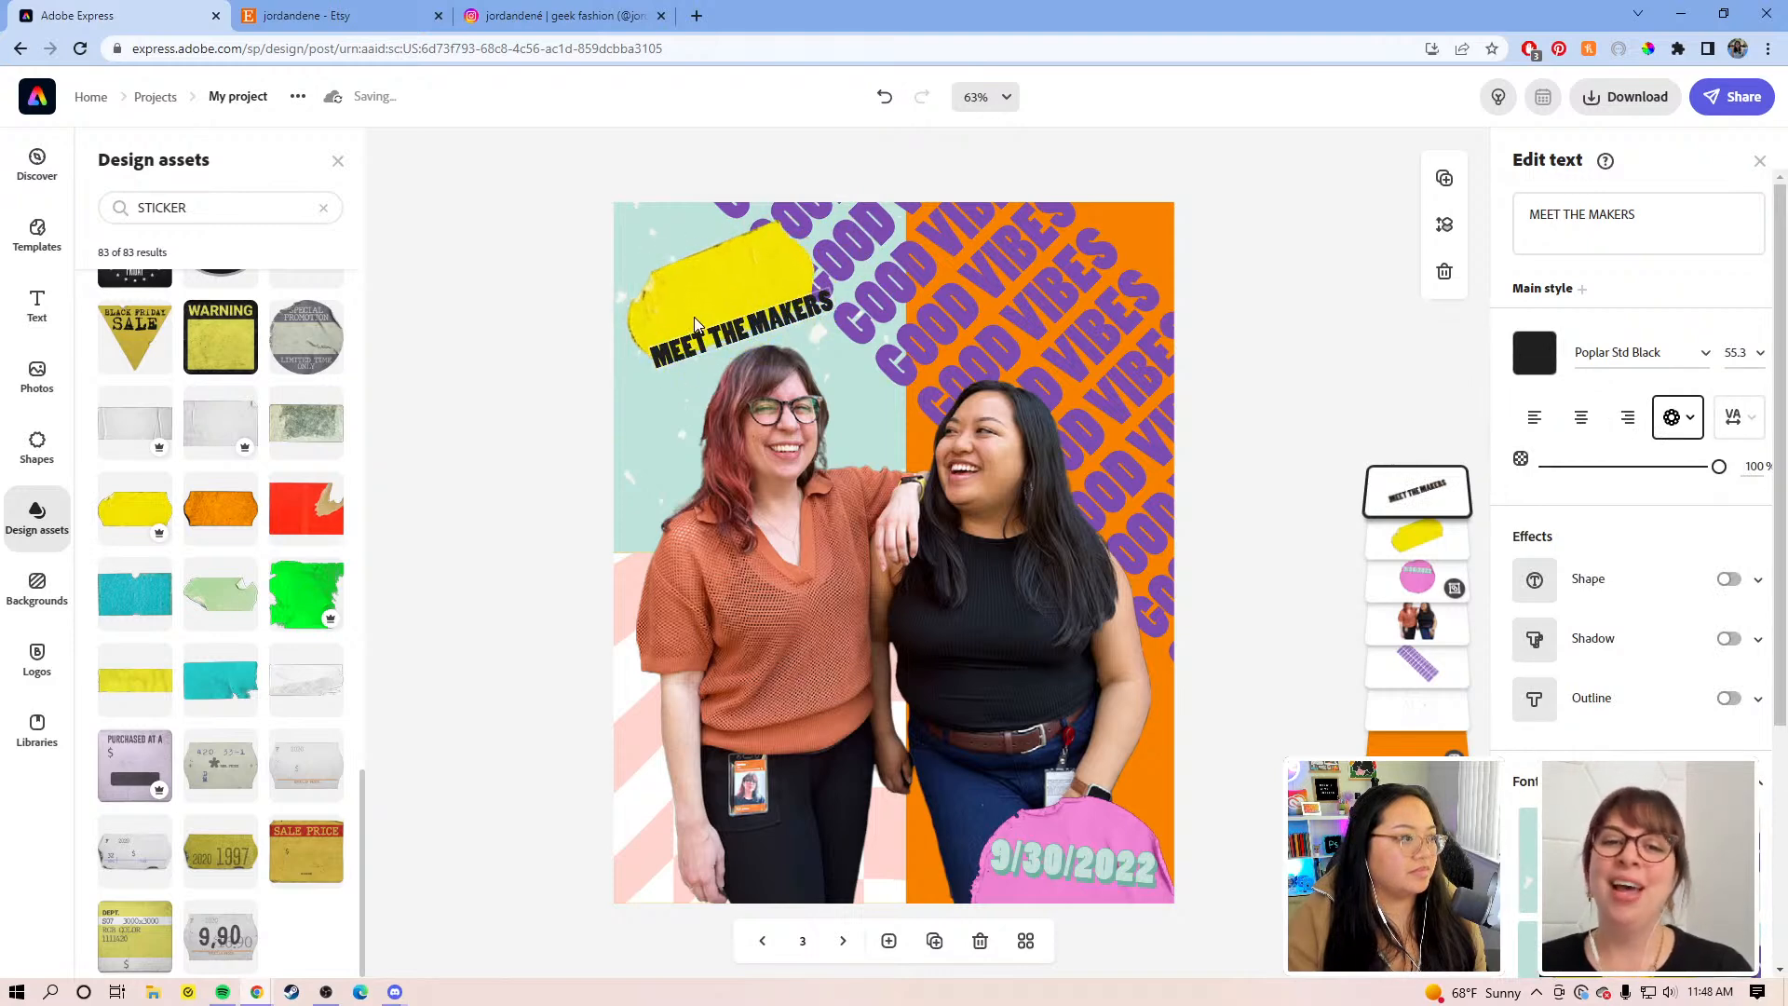
left_click_drag(861, 282, 846, 247)
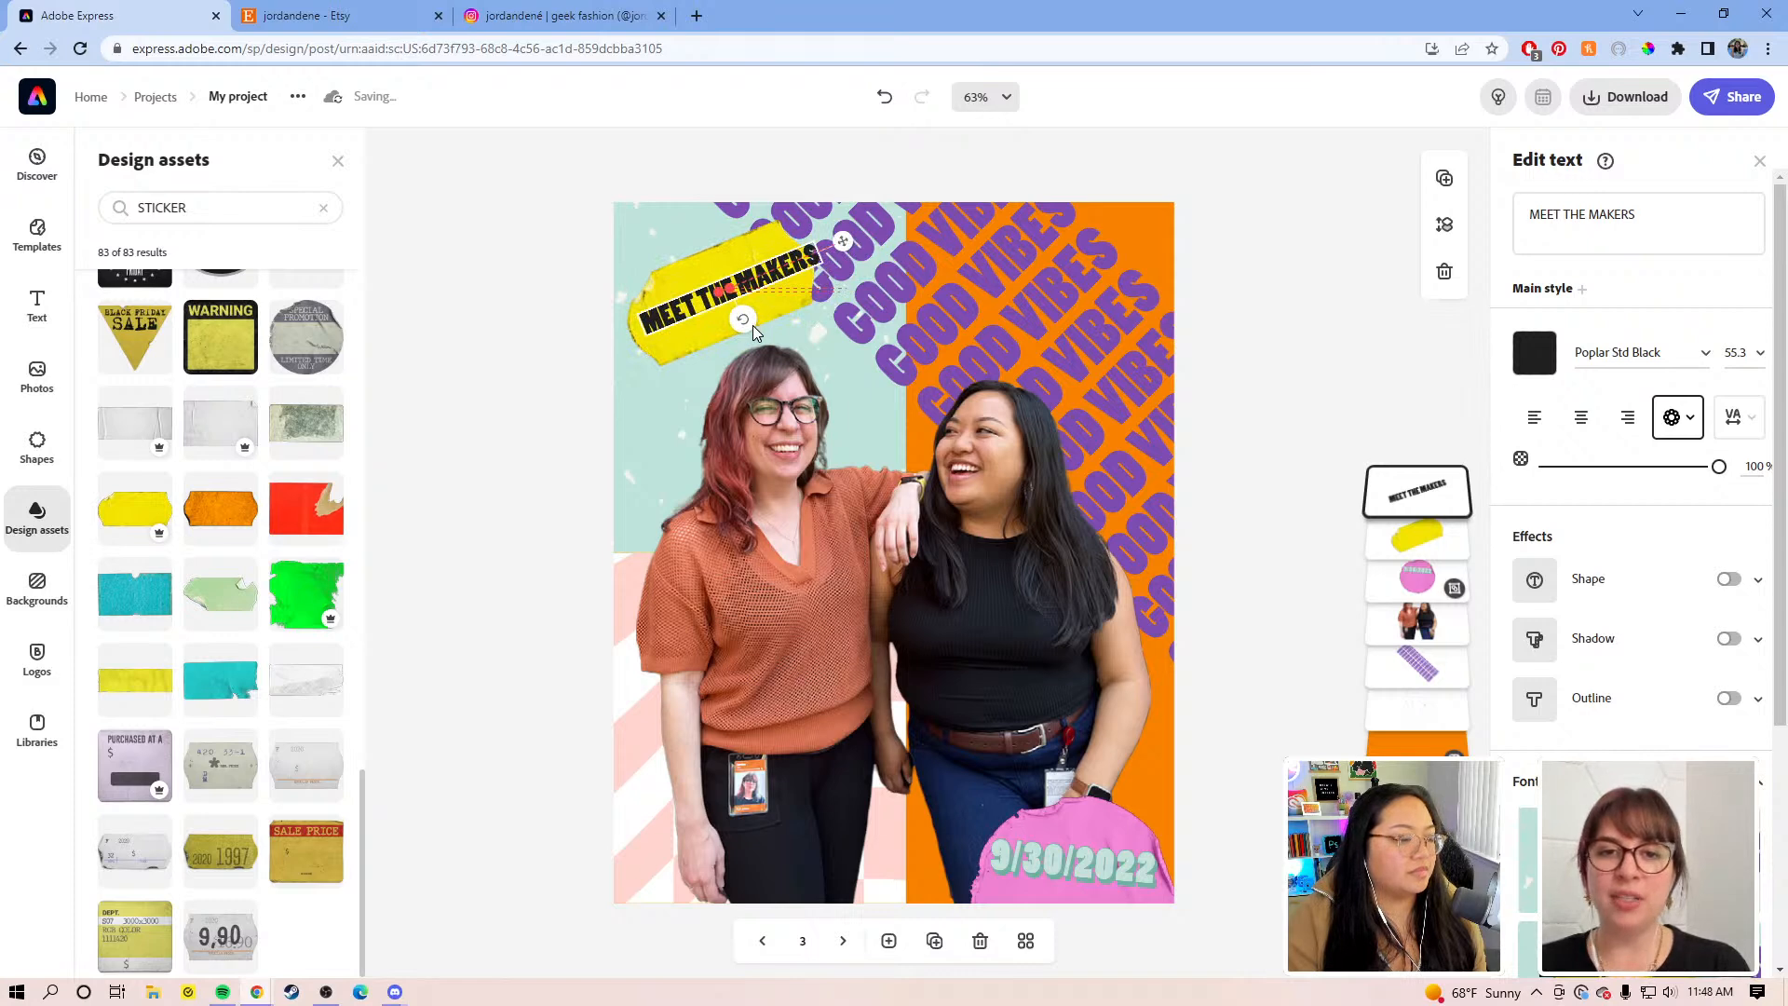
left_click_drag(820, 259, 797, 267)
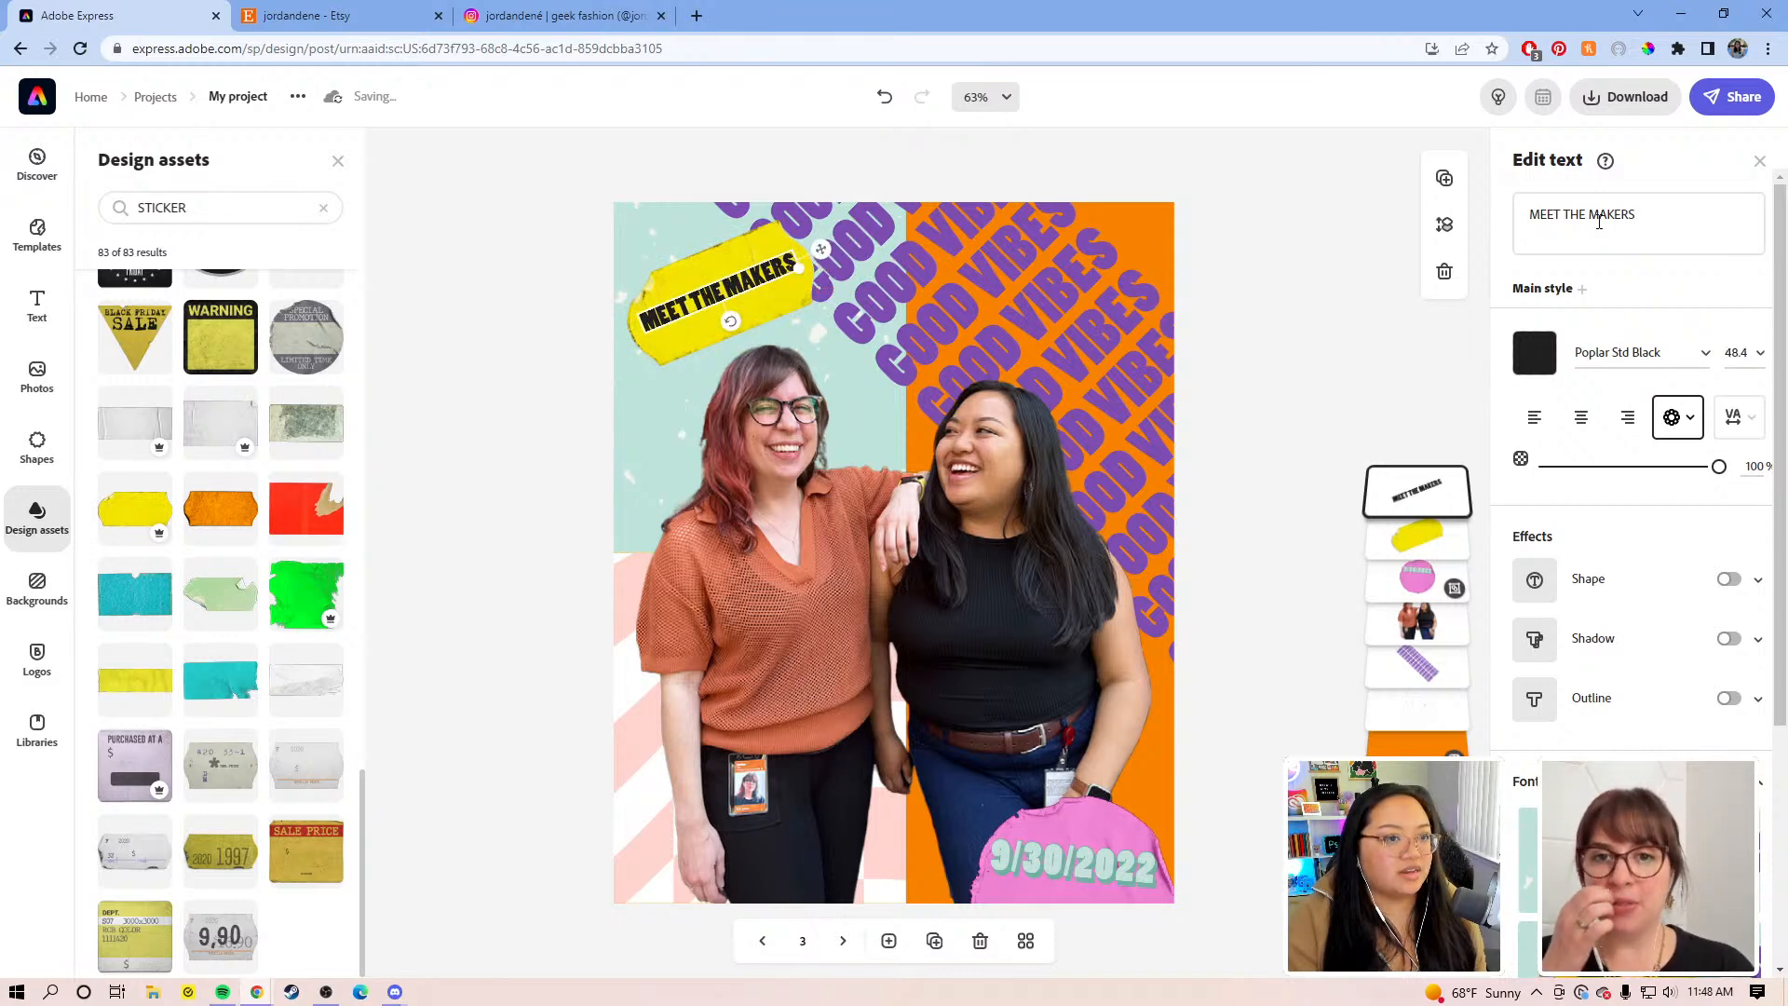
Step: Break the title onto two lines before MAKERS, apply a stacked text shape, and enlarge it
left_click(1591, 216)
key("Return")
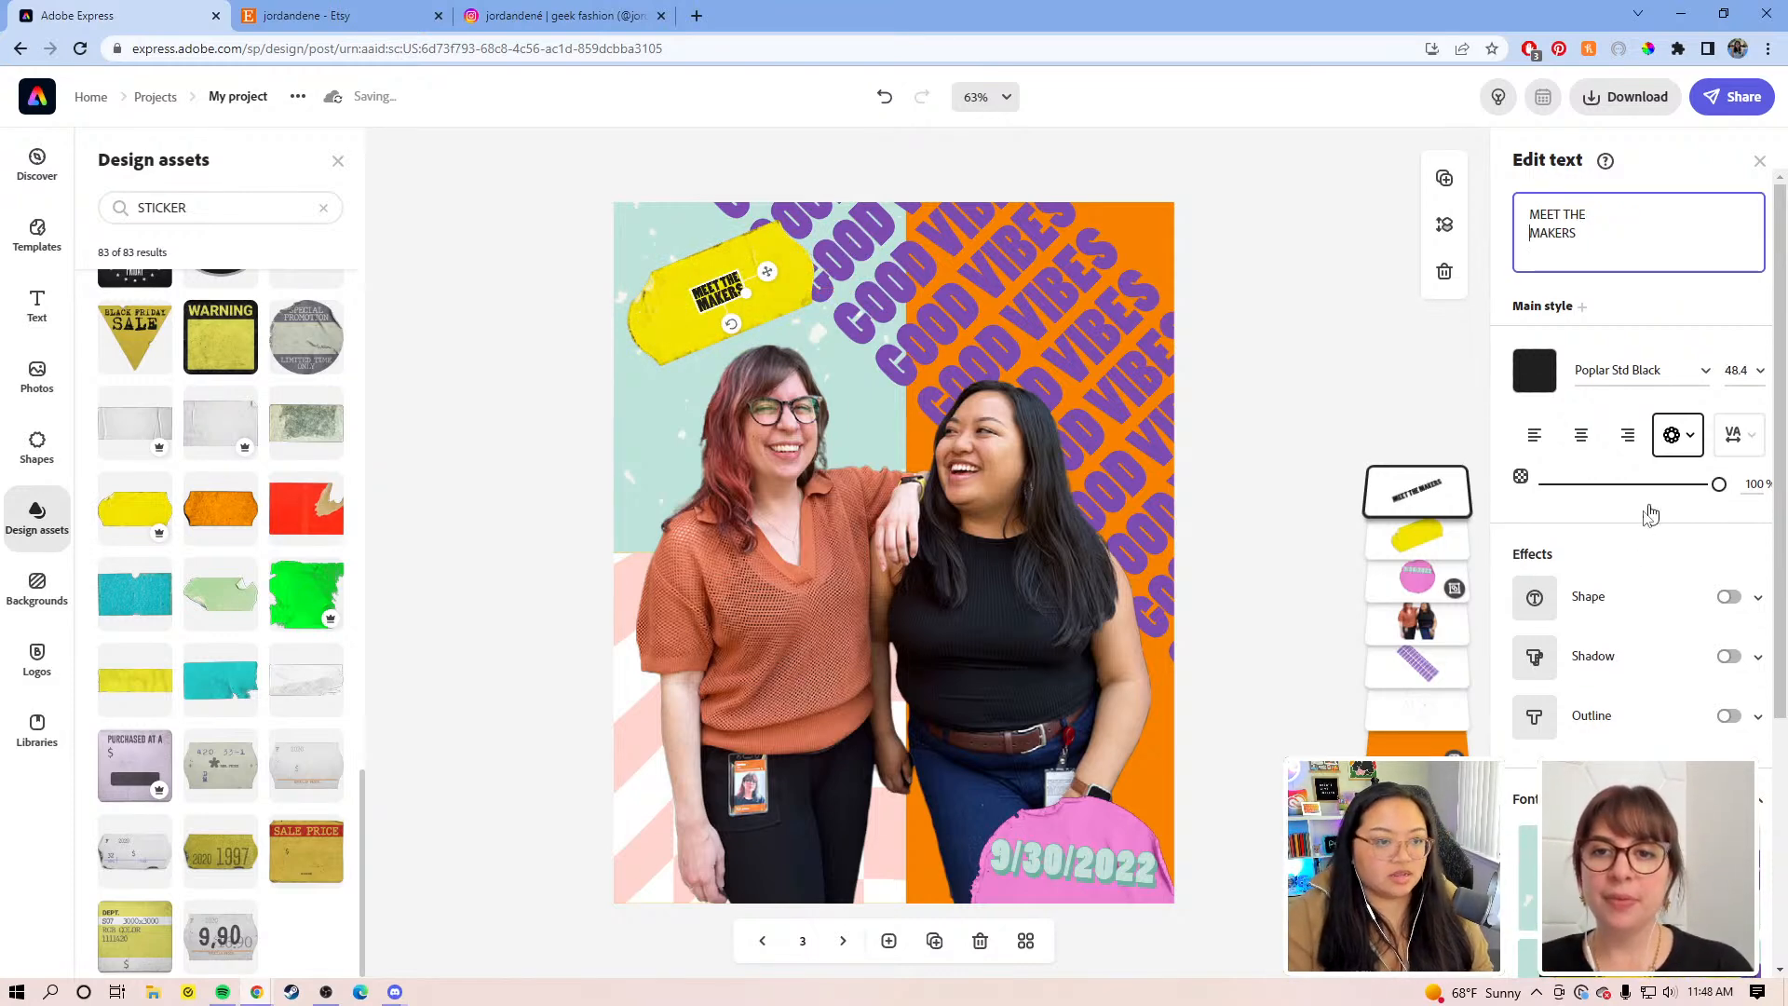
left_click(1677, 435)
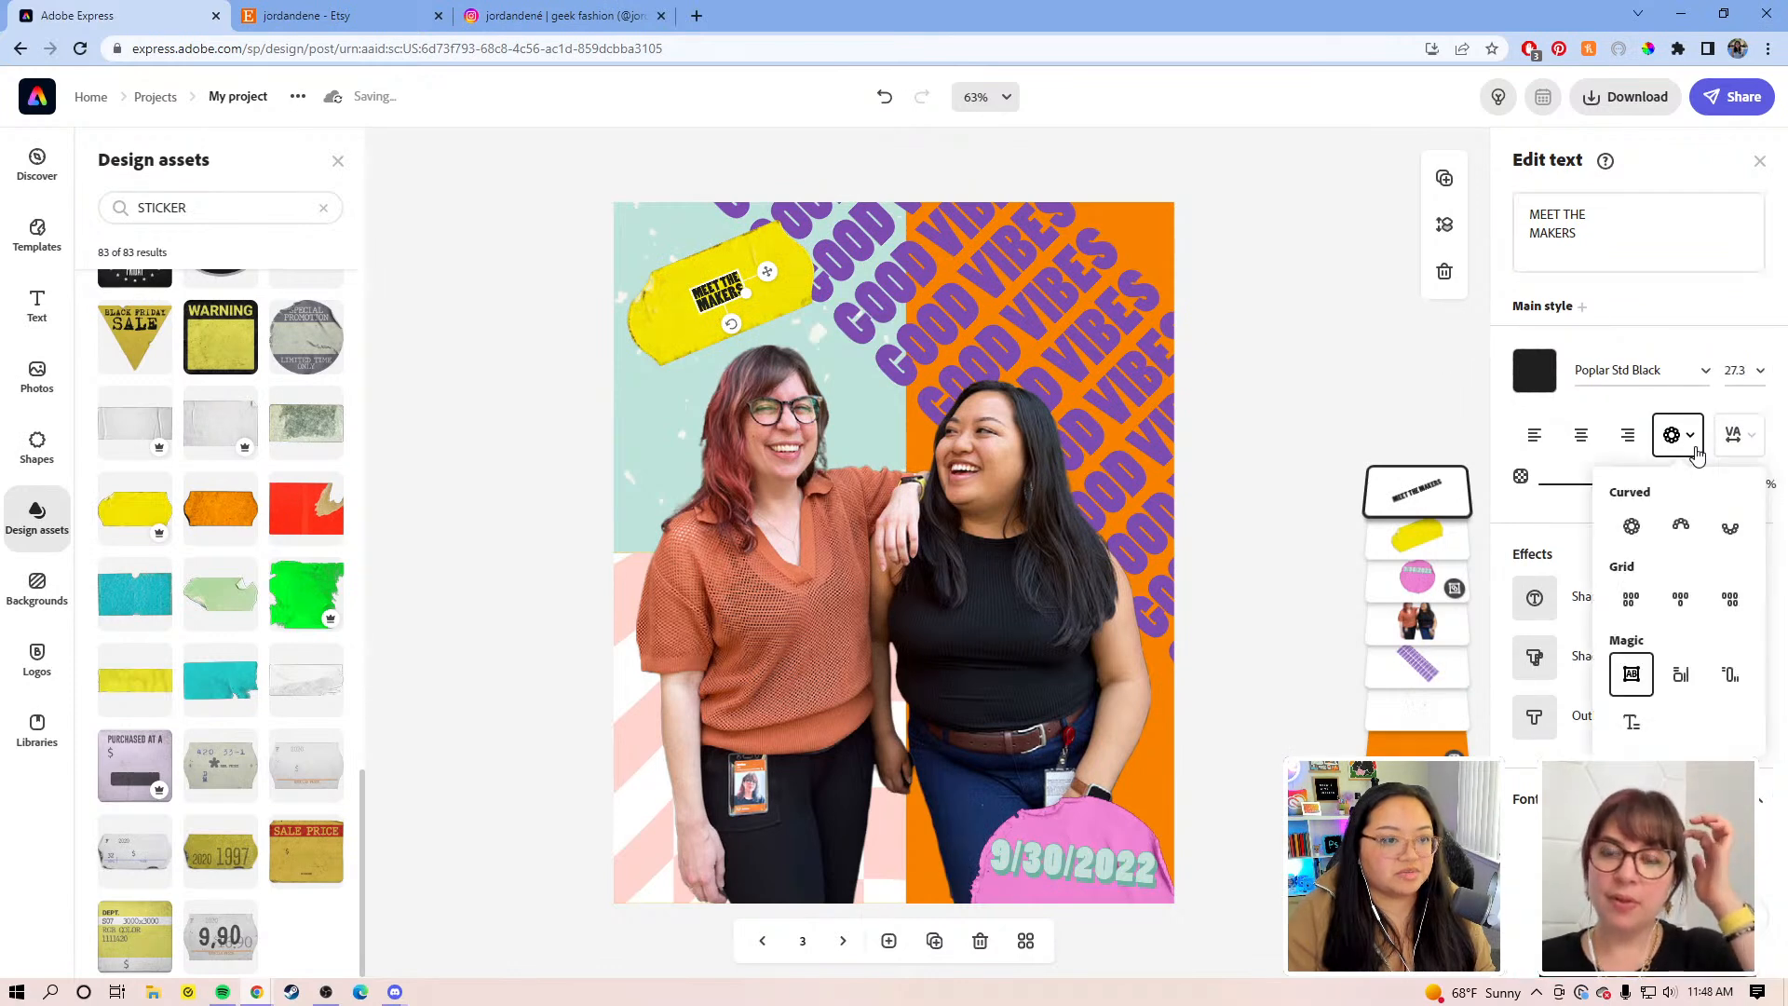
left_click(1630, 673)
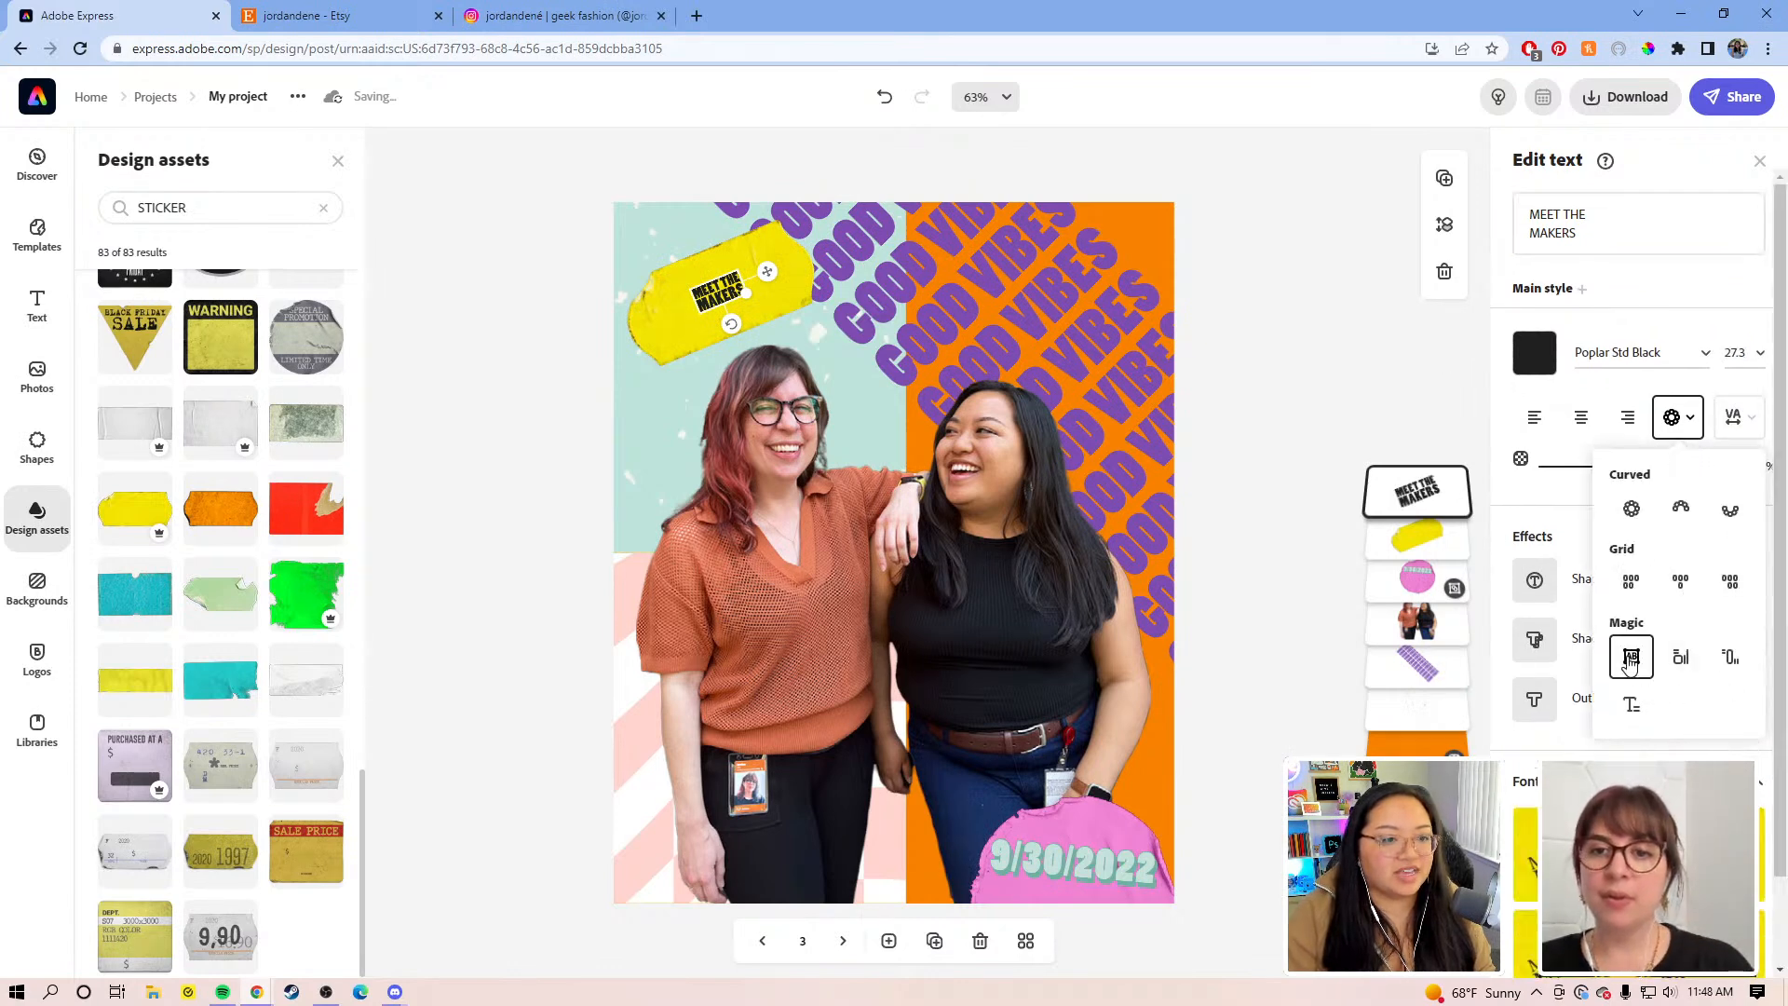
left_click_drag(749, 296, 821, 258)
Step: Nudge the pink 9/30/2022 date sticker up and left
left_click(1069, 857)
left_click_drag(1090, 869, 1048, 858)
left_click(1078, 871)
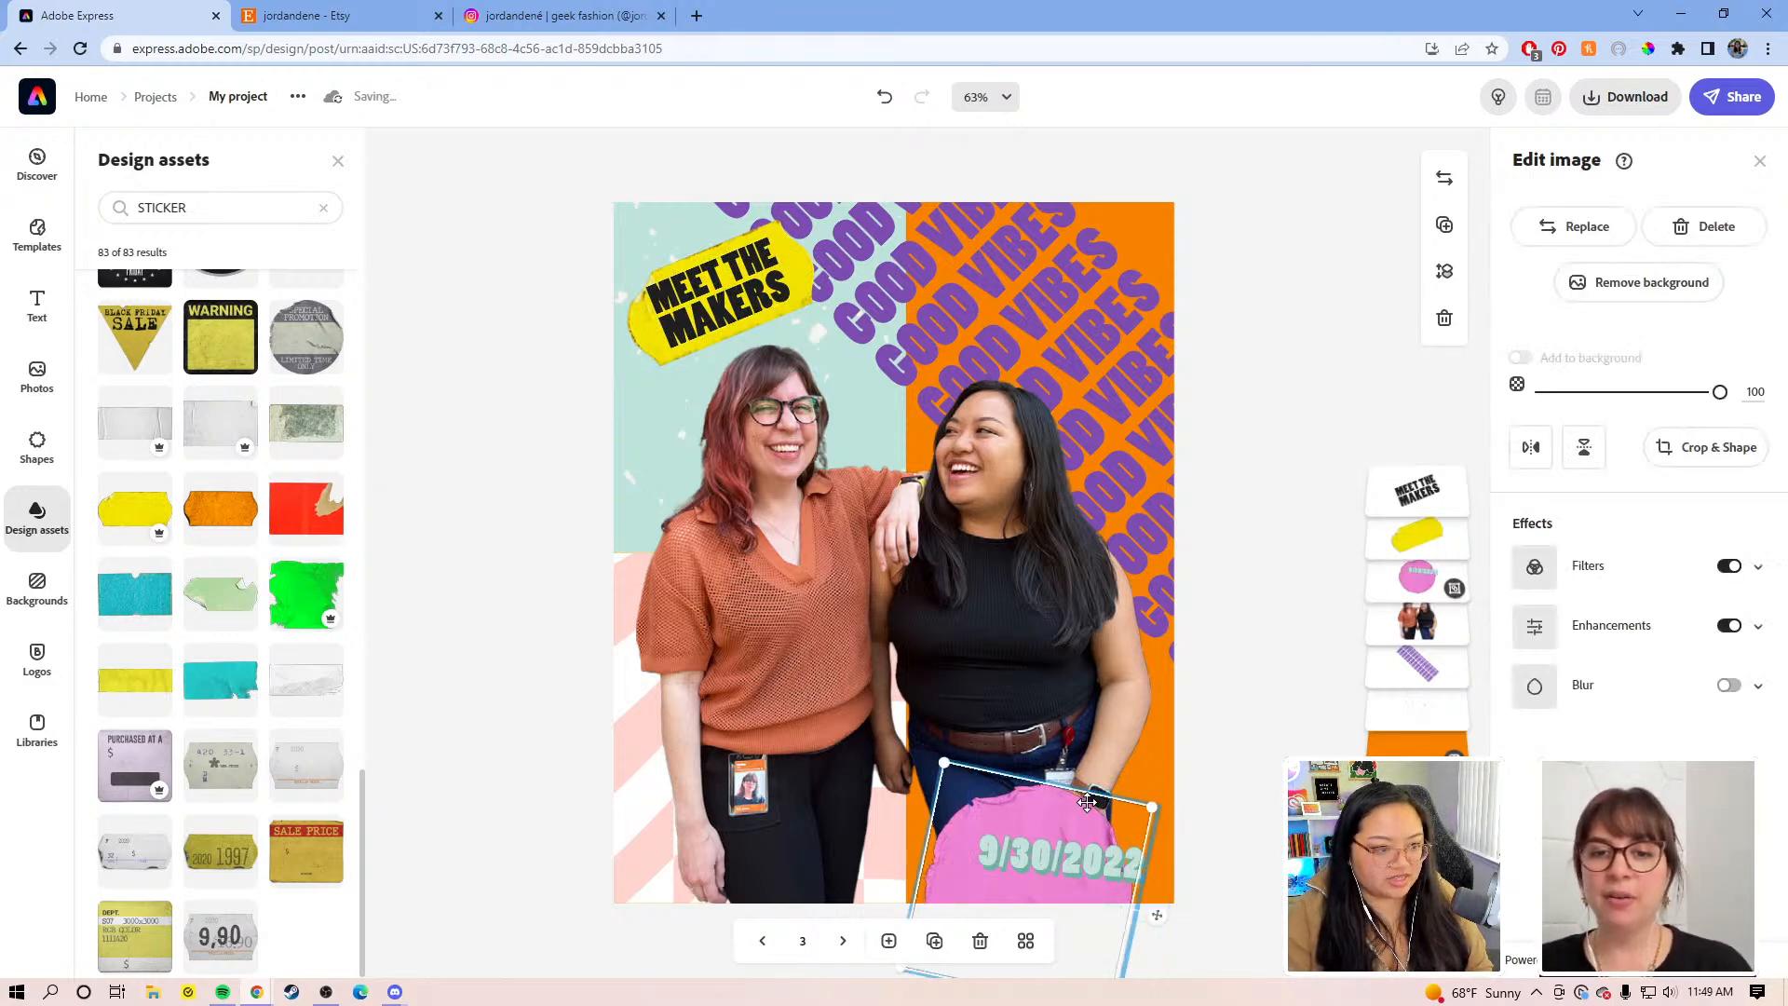
Step: Delete the pink blob behind the 9/30/2022 date
key("Escape")
left_click(1184, 753)
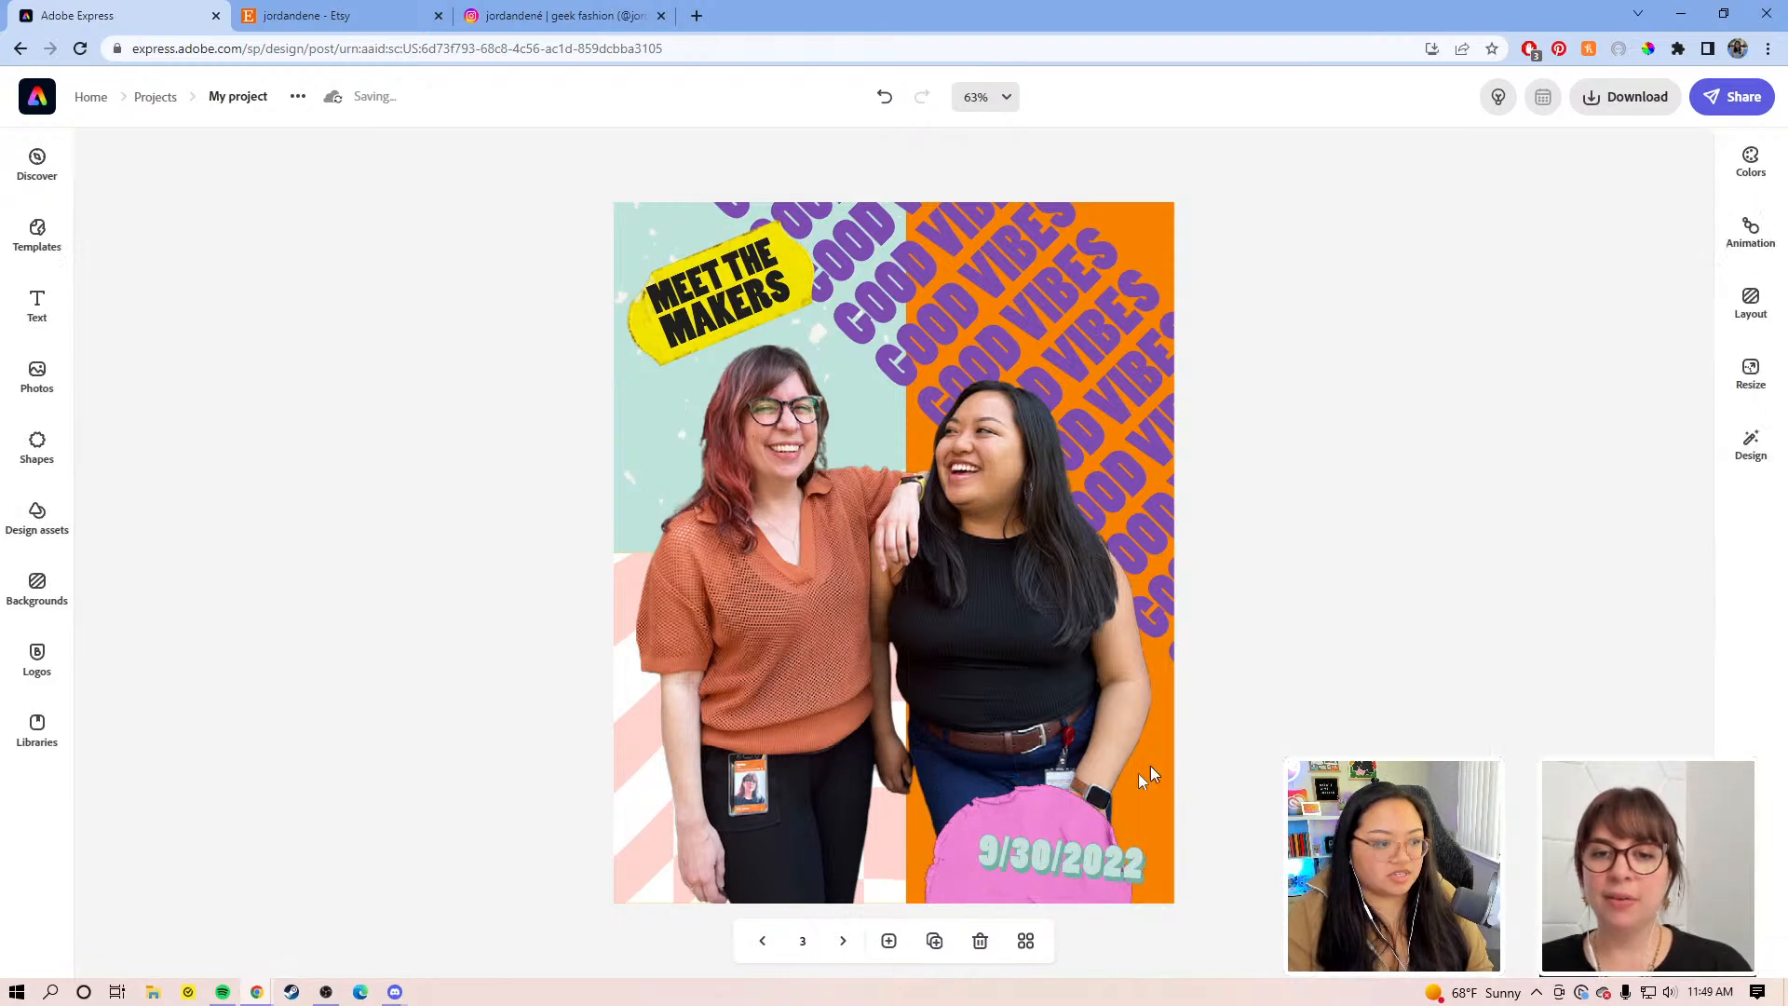
left_click(1055, 822)
left_click(1237, 750)
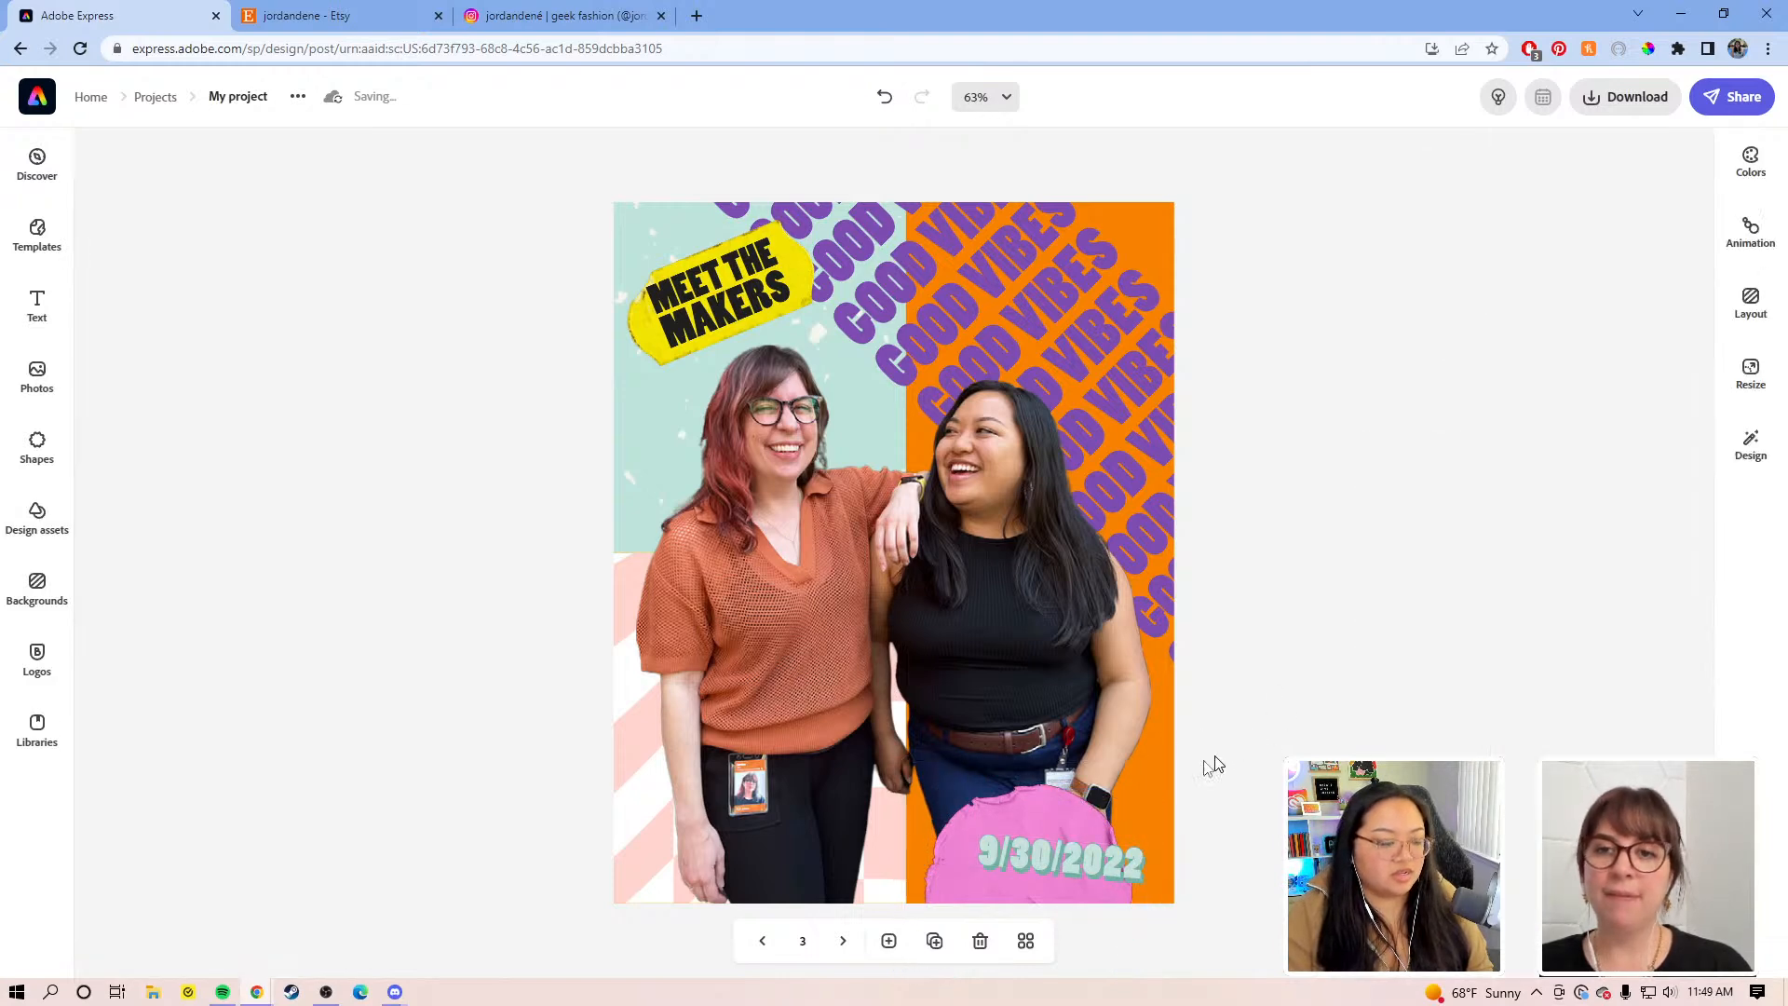
left_click(1072, 814)
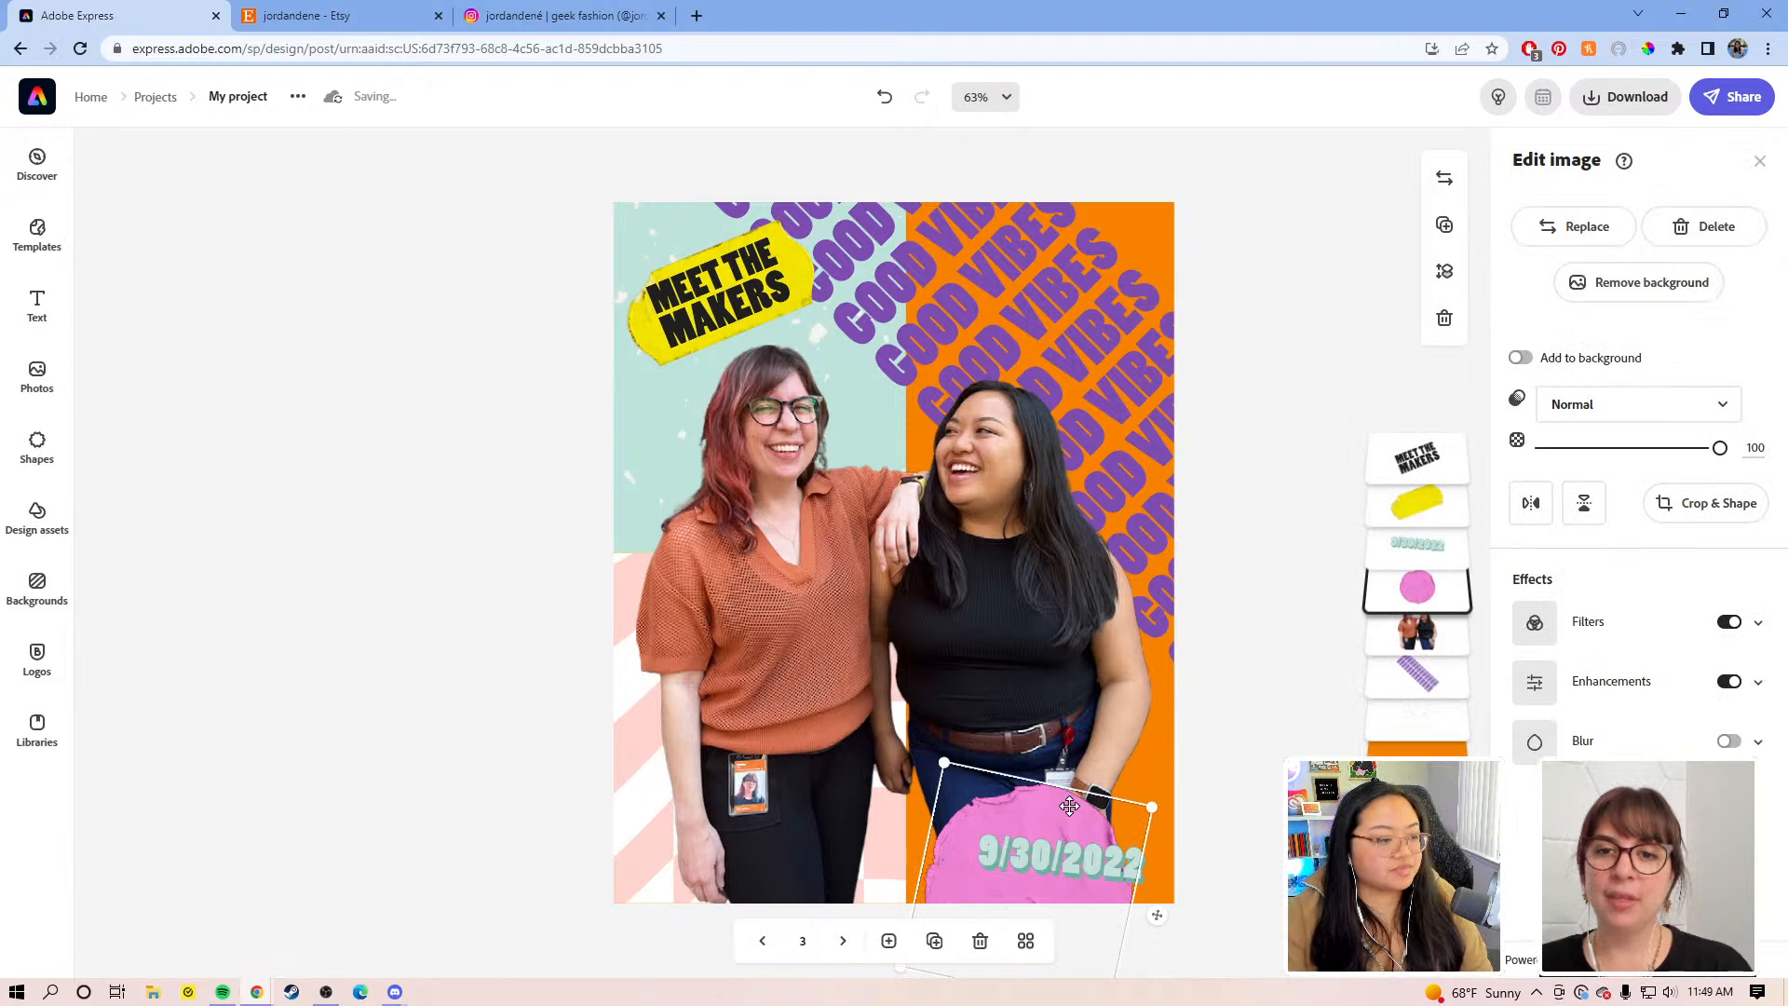
key("Delete")
Step: Replace the date text with 'Katrina' and move the label onto the photo
left_click(1082, 855)
left_click_drag(1082, 854, 1036, 757)
left_click(1657, 199)
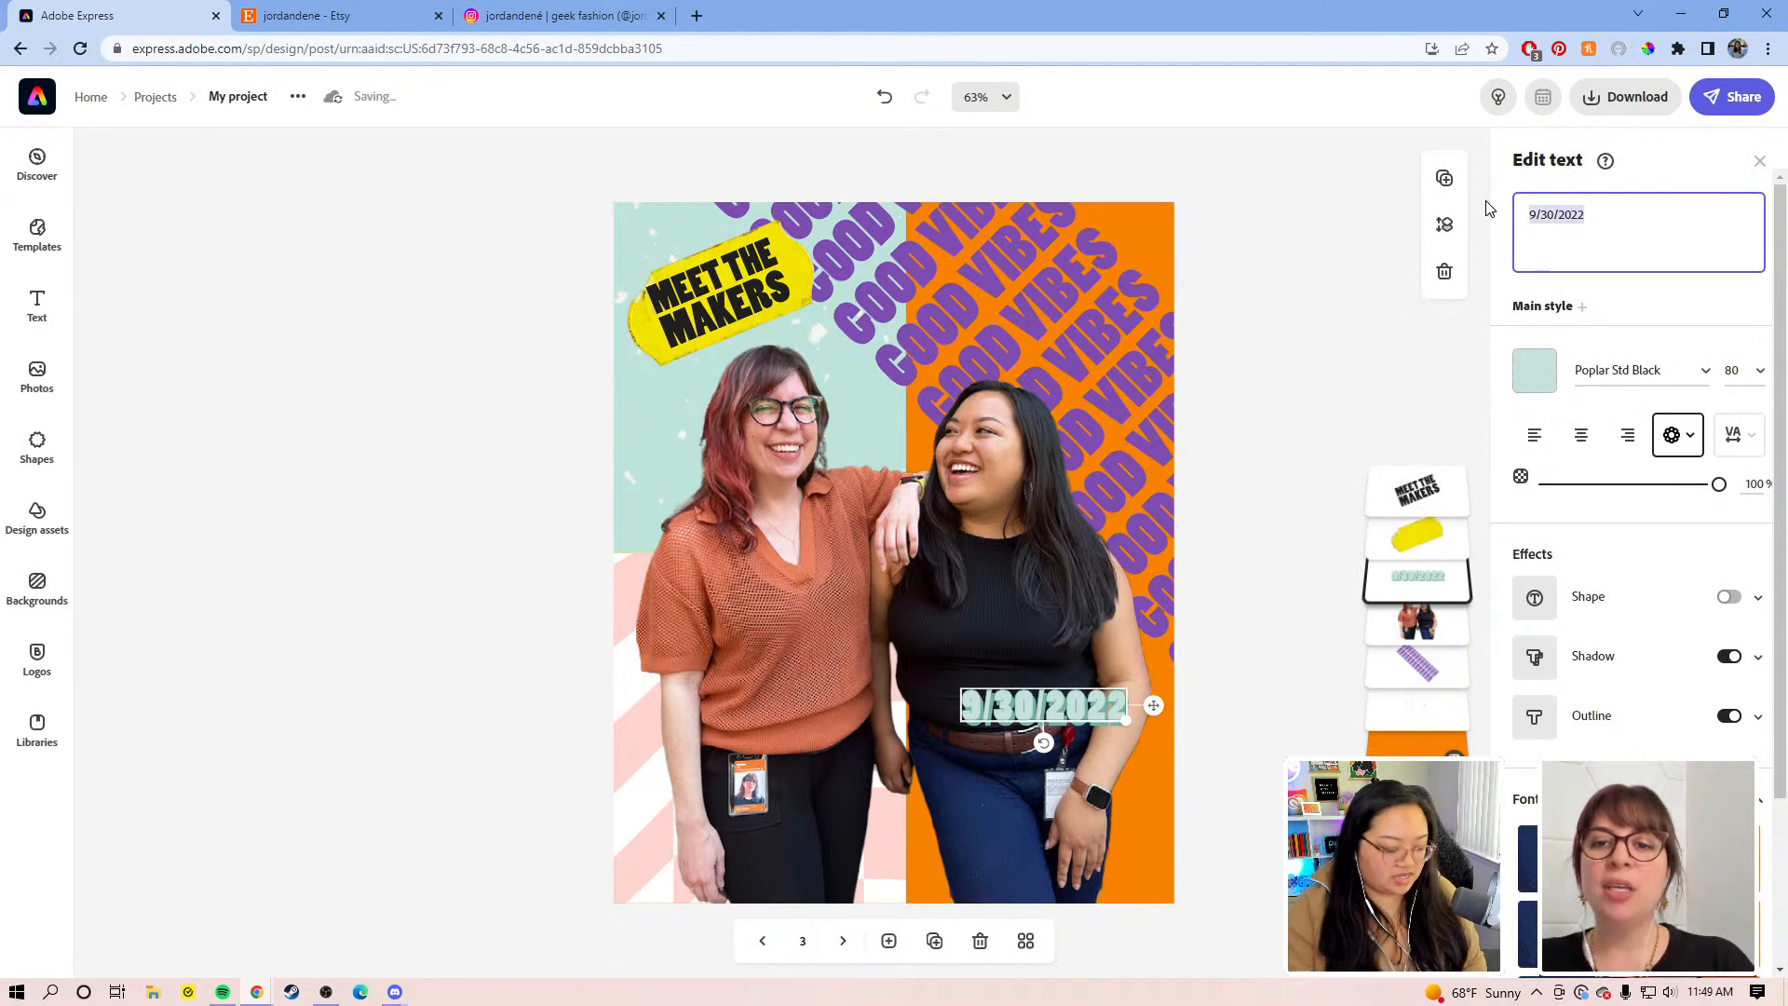
type("Ka")
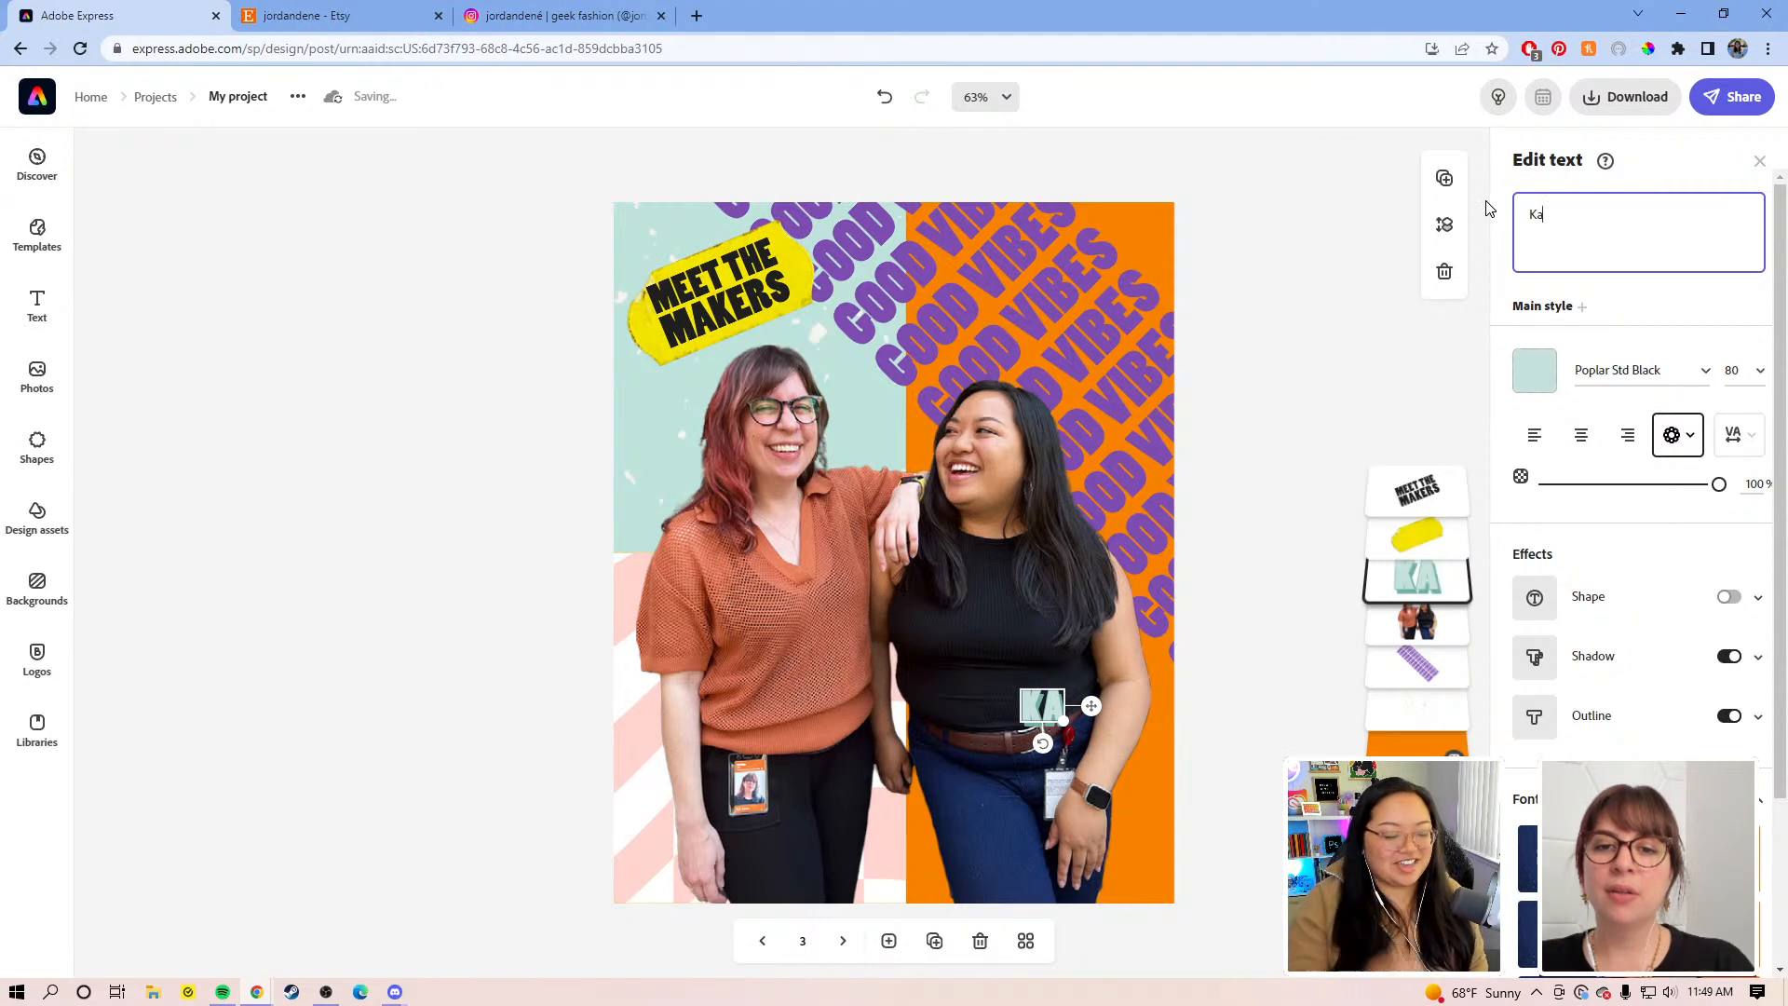
type("t")
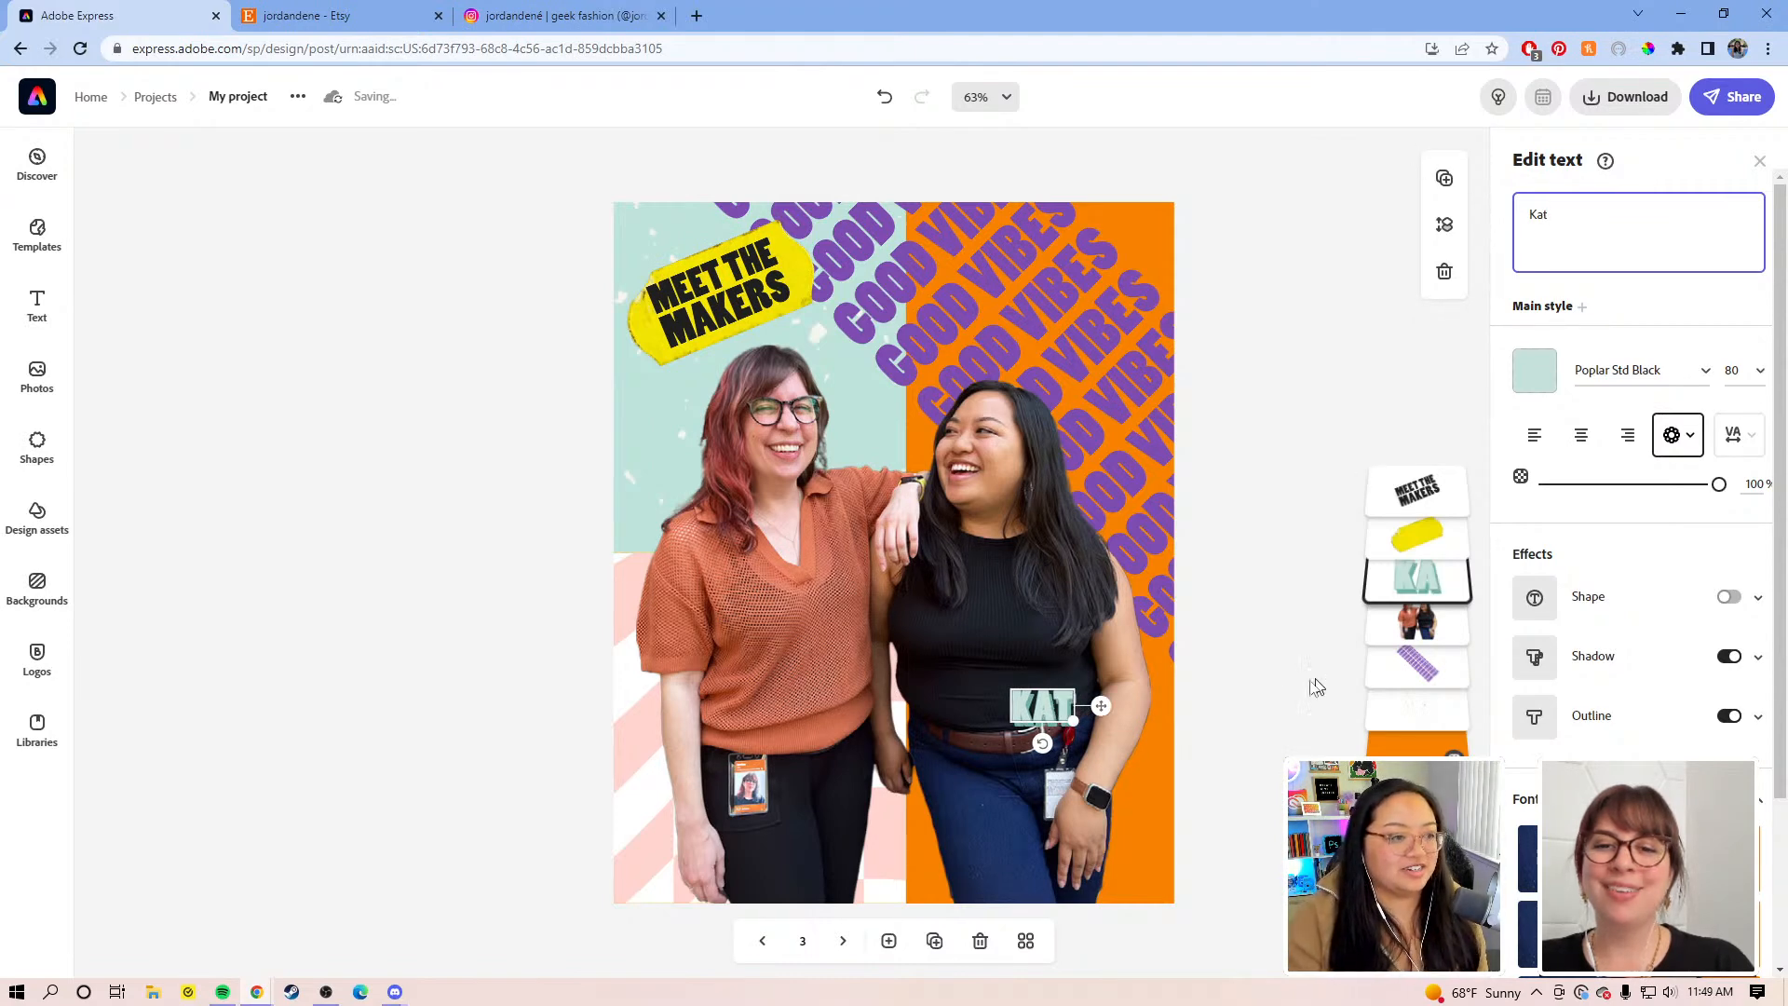
type("rina")
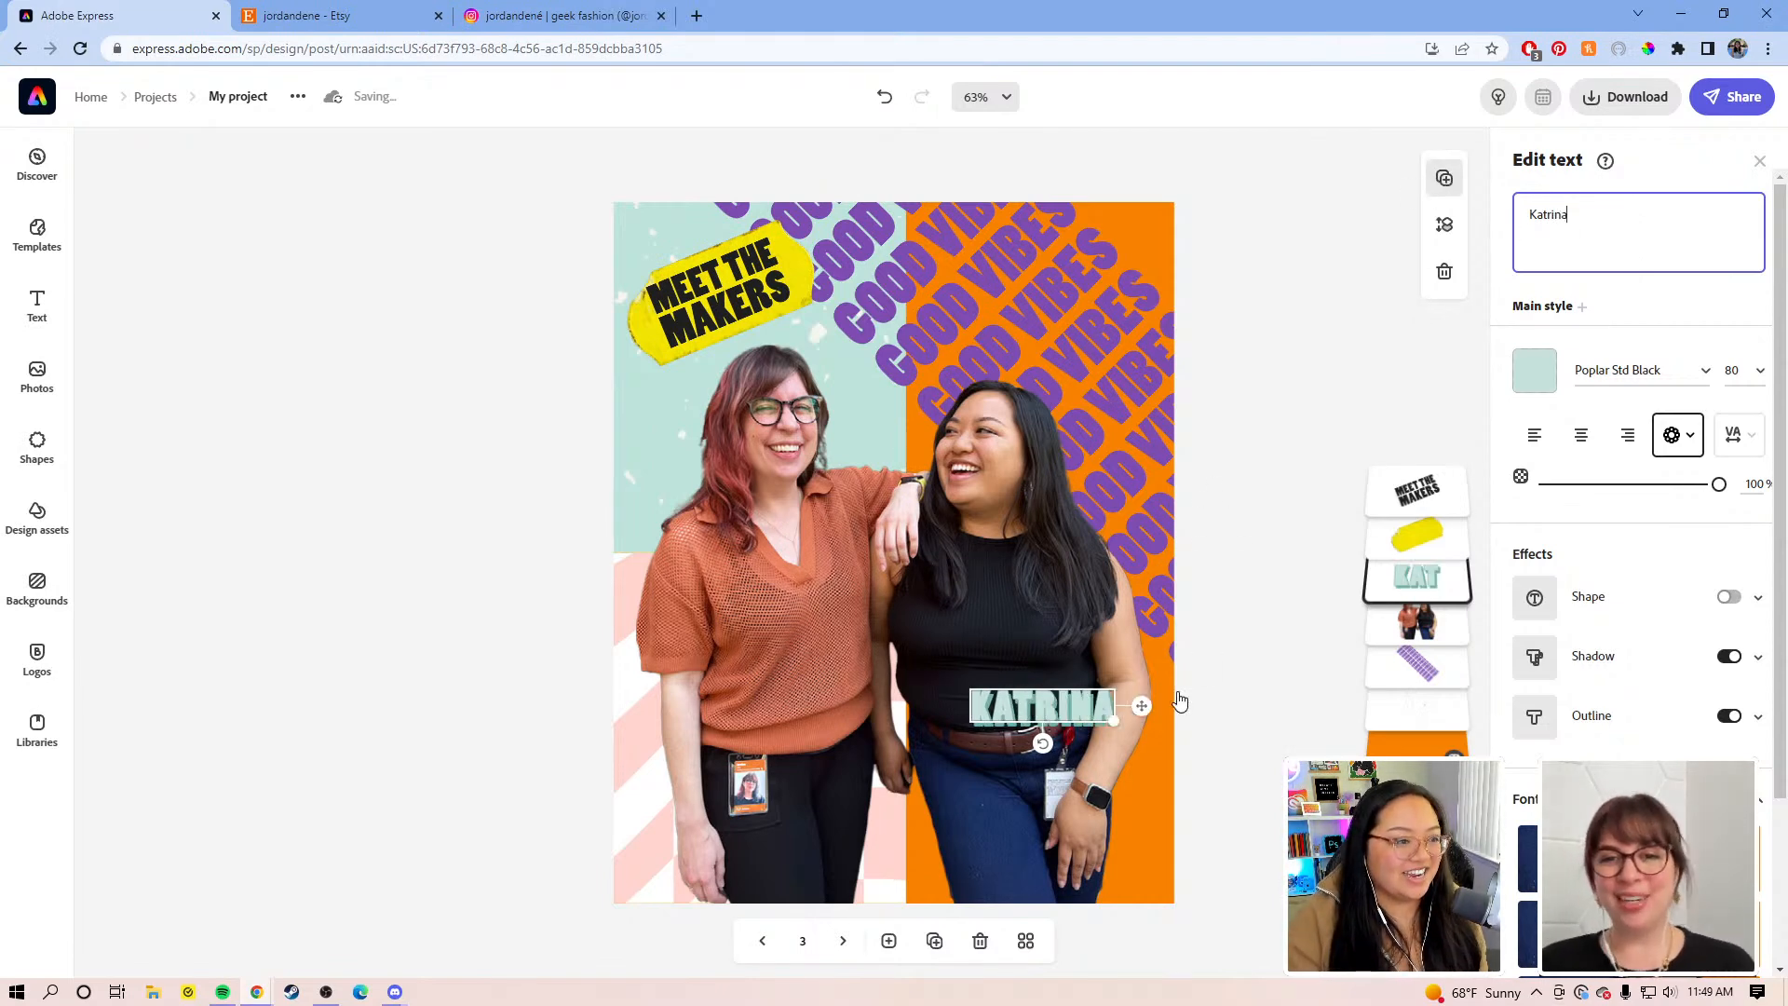
left_click_drag(1141, 706, 828, 699)
Step: Flip the photo of the two makers horizontally
left_click(924, 622)
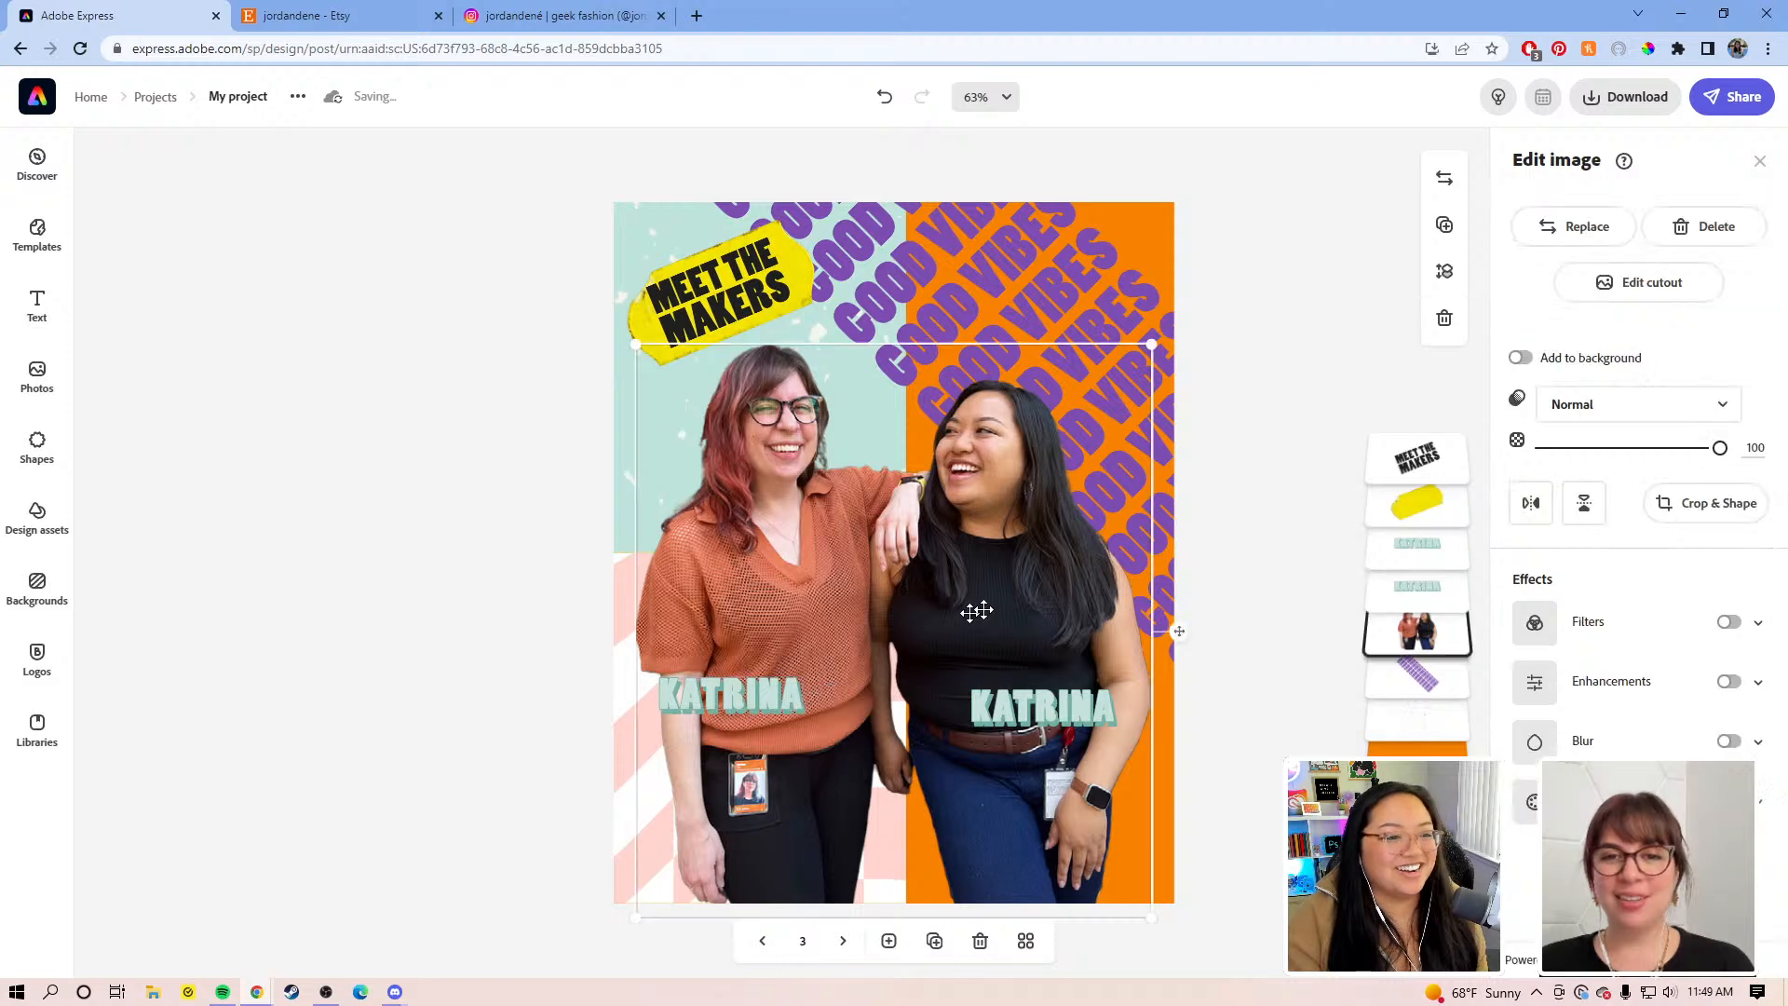
left_click(1530, 503)
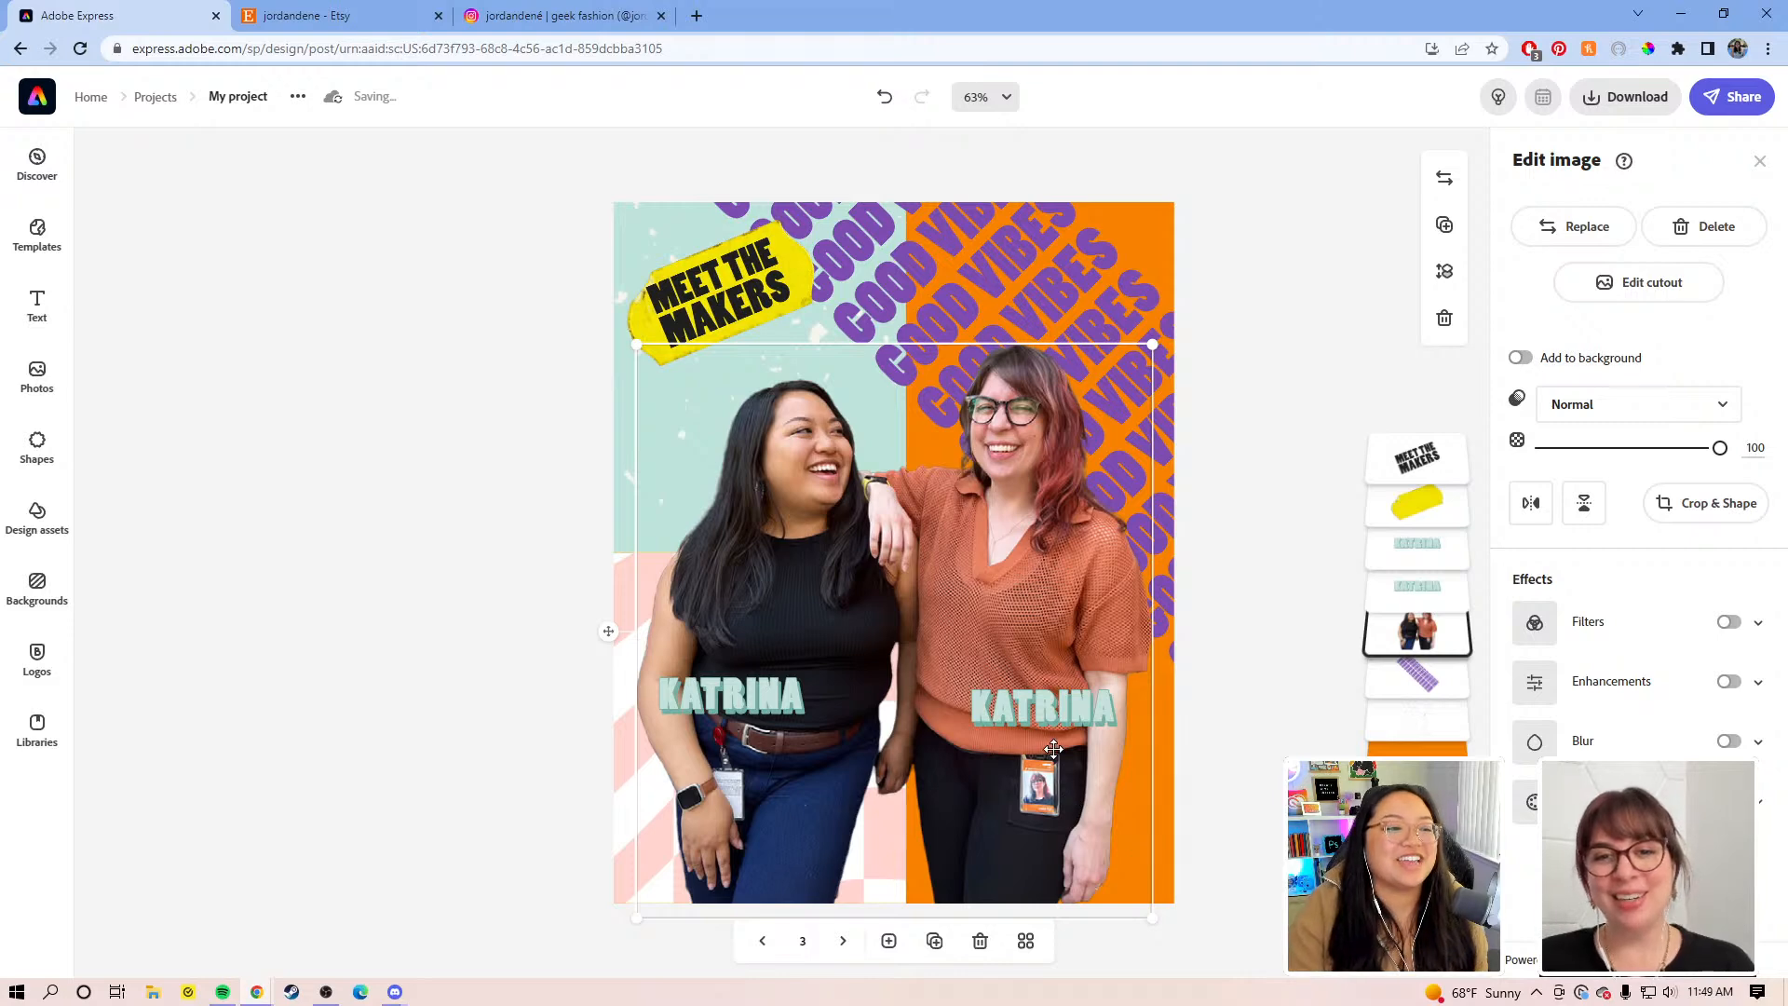
left_click(756, 702)
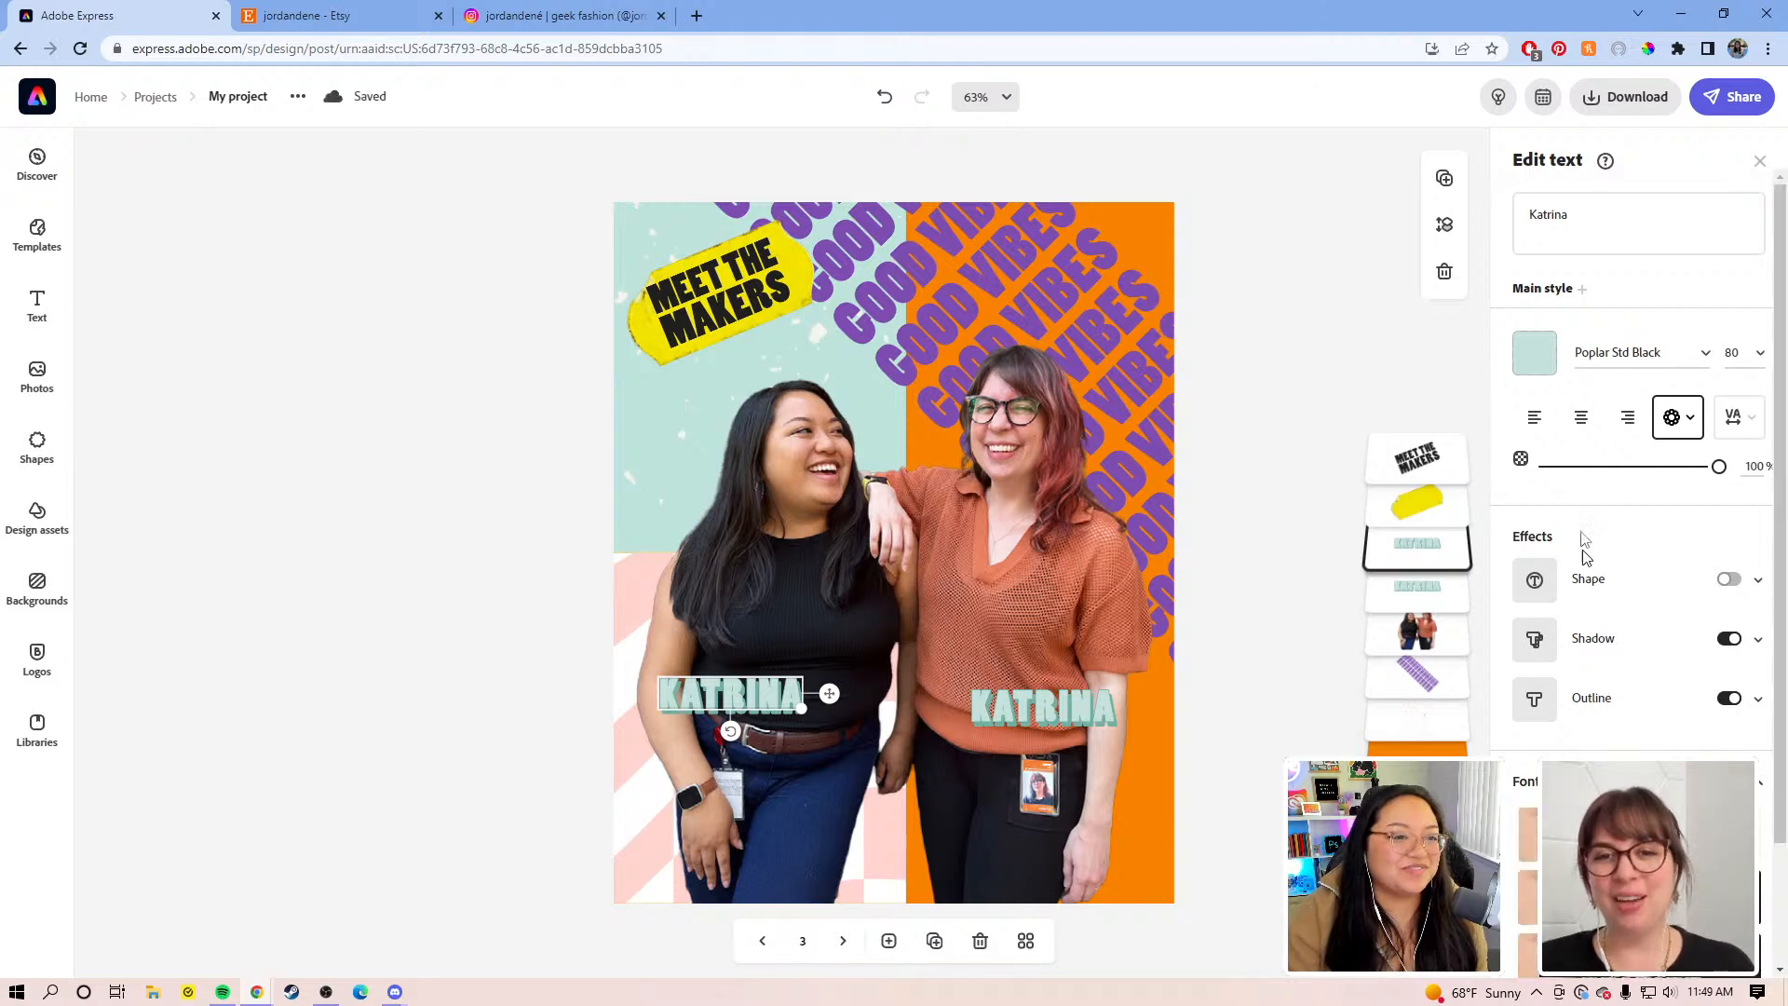
left_click(1096, 458)
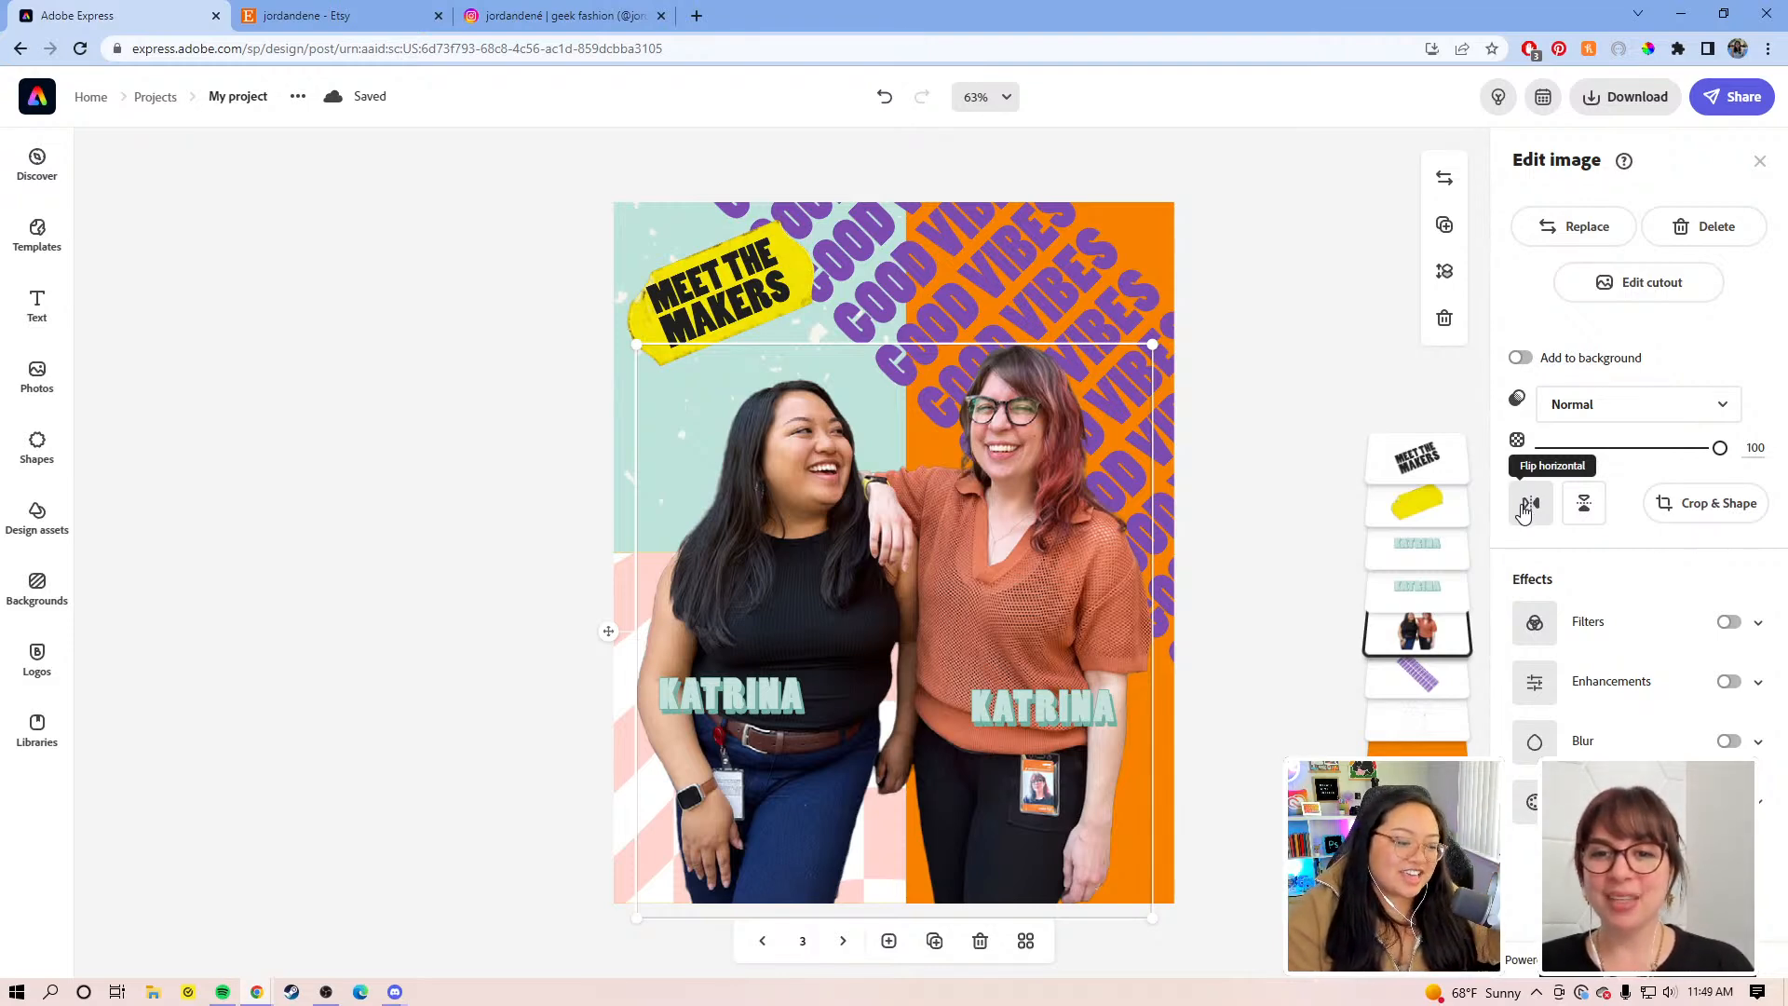
left_click(1524, 507)
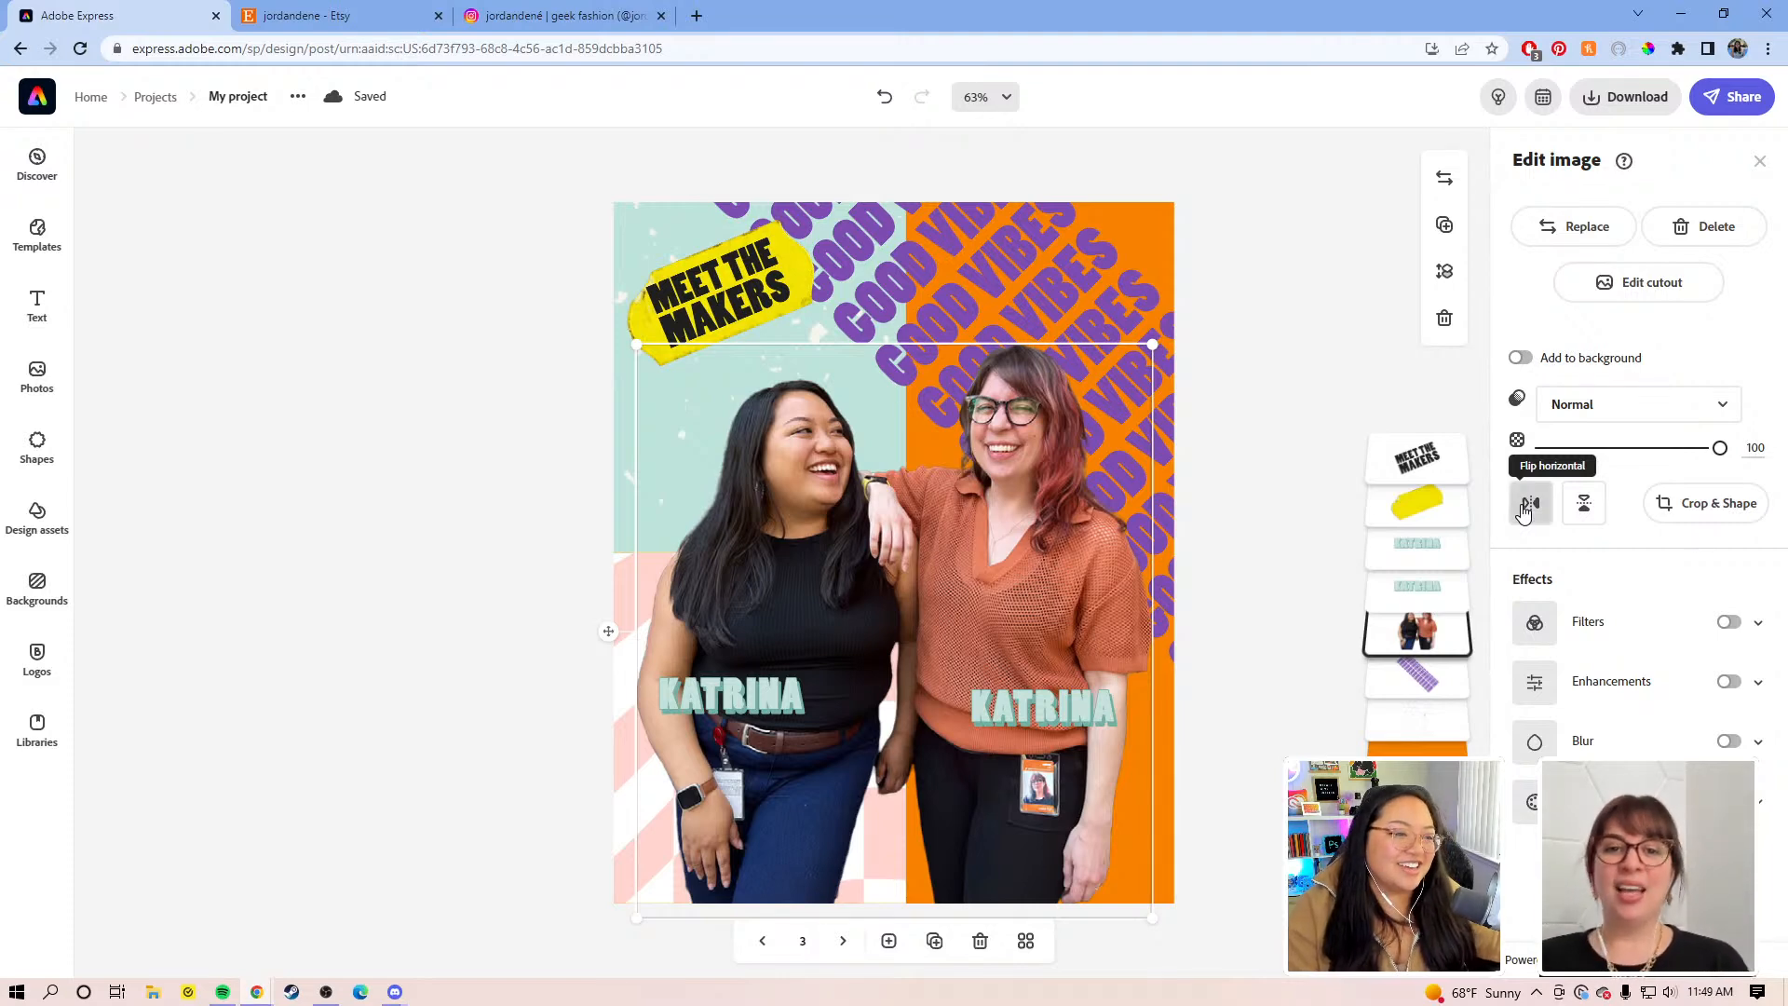
left_click(1525, 508)
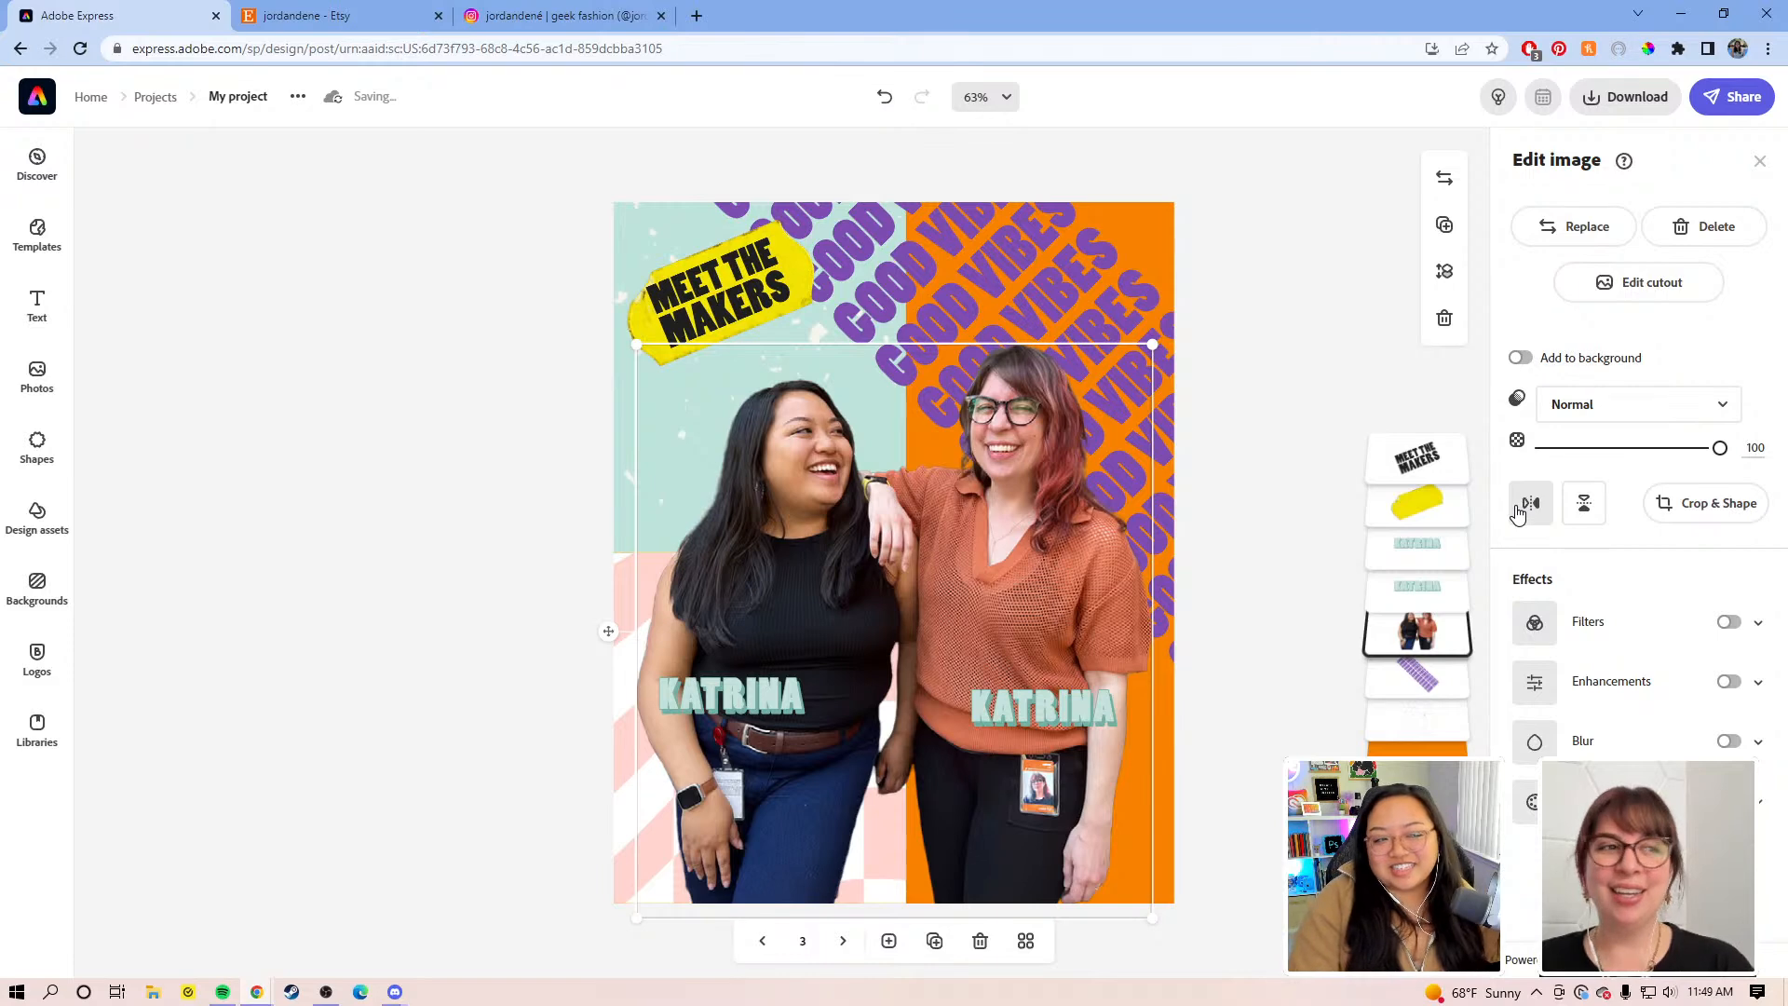
left_click(1519, 510)
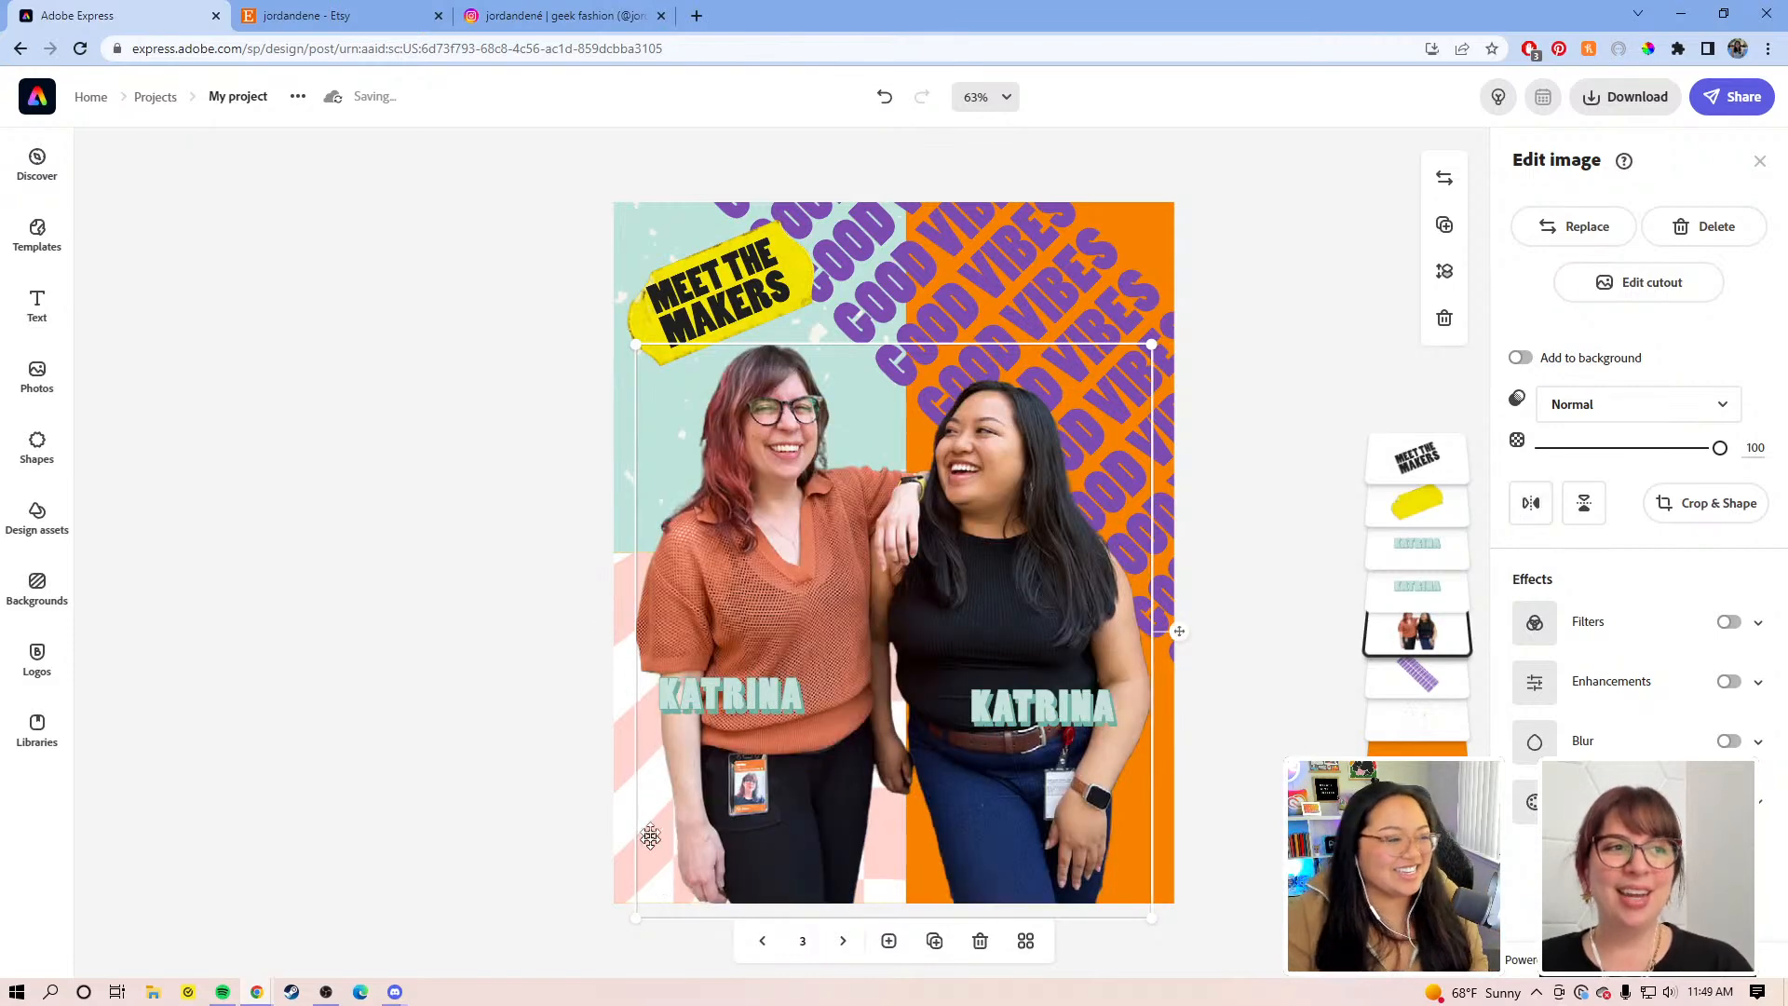
Step: Rename the left KATRINA label to 'JORDAN' and enlarge it
left_click(752, 694)
double_click(1611, 212)
type("JORDAN")
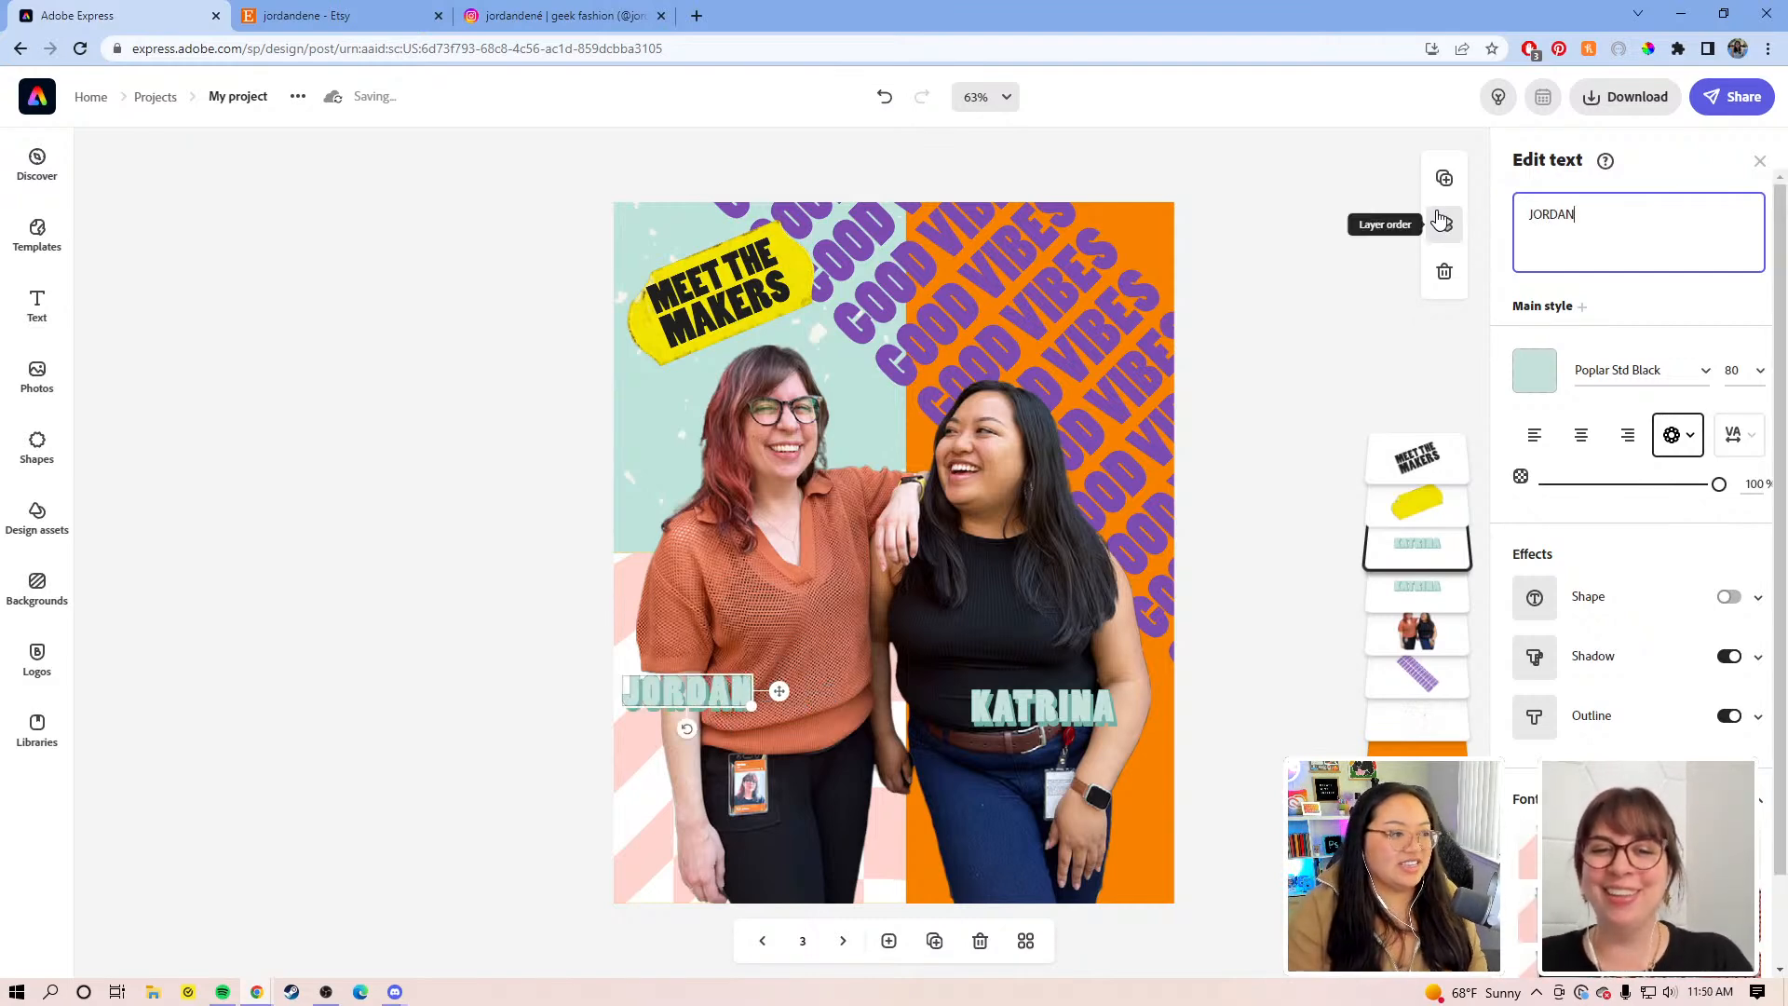
left_click_drag(775, 720, 844, 733)
mouse_move(826, 717)
left_mouse_down()
mouse_move(843, 730)
mouse_move(835, 698)
left_mouse_up()
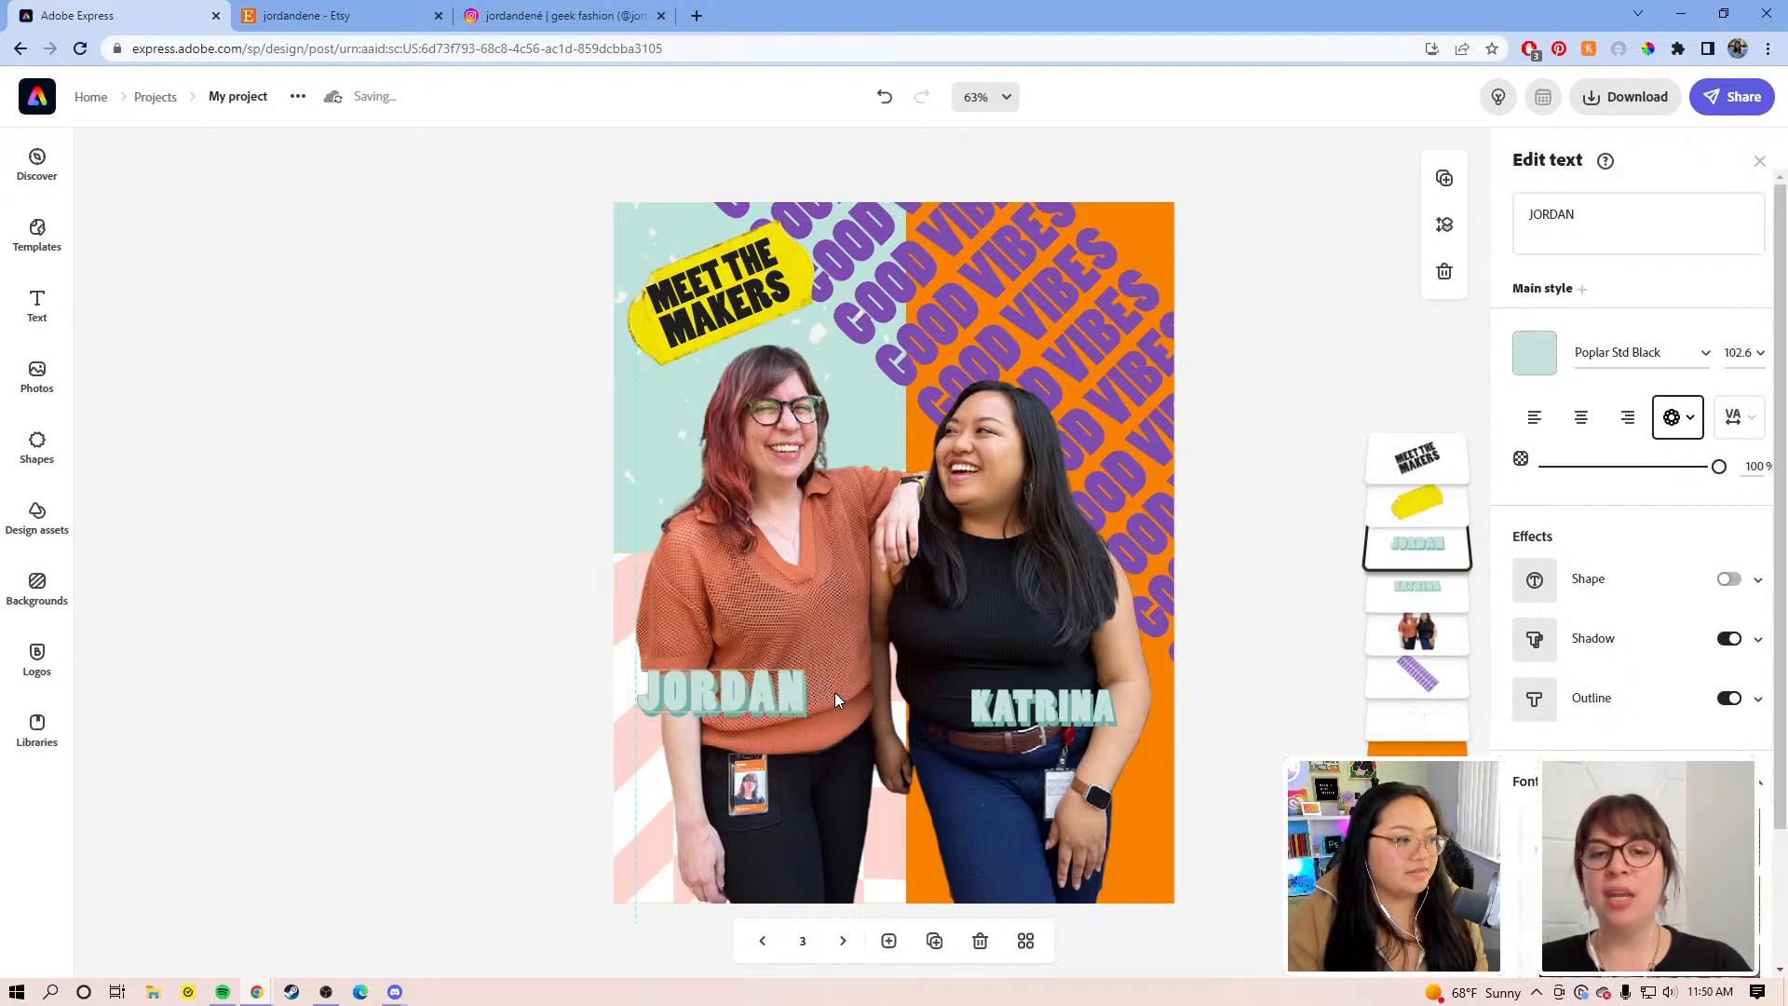
Step: Enlarge KATRINA to match JORDAN and reposition both labels over each person
left_click(1062, 716)
left_click_drag(1134, 743, 1091, 733)
left_click_drag(659, 708, 704, 792)
left_click(1031, 740)
left_click_drag(1069, 724, 1076, 674)
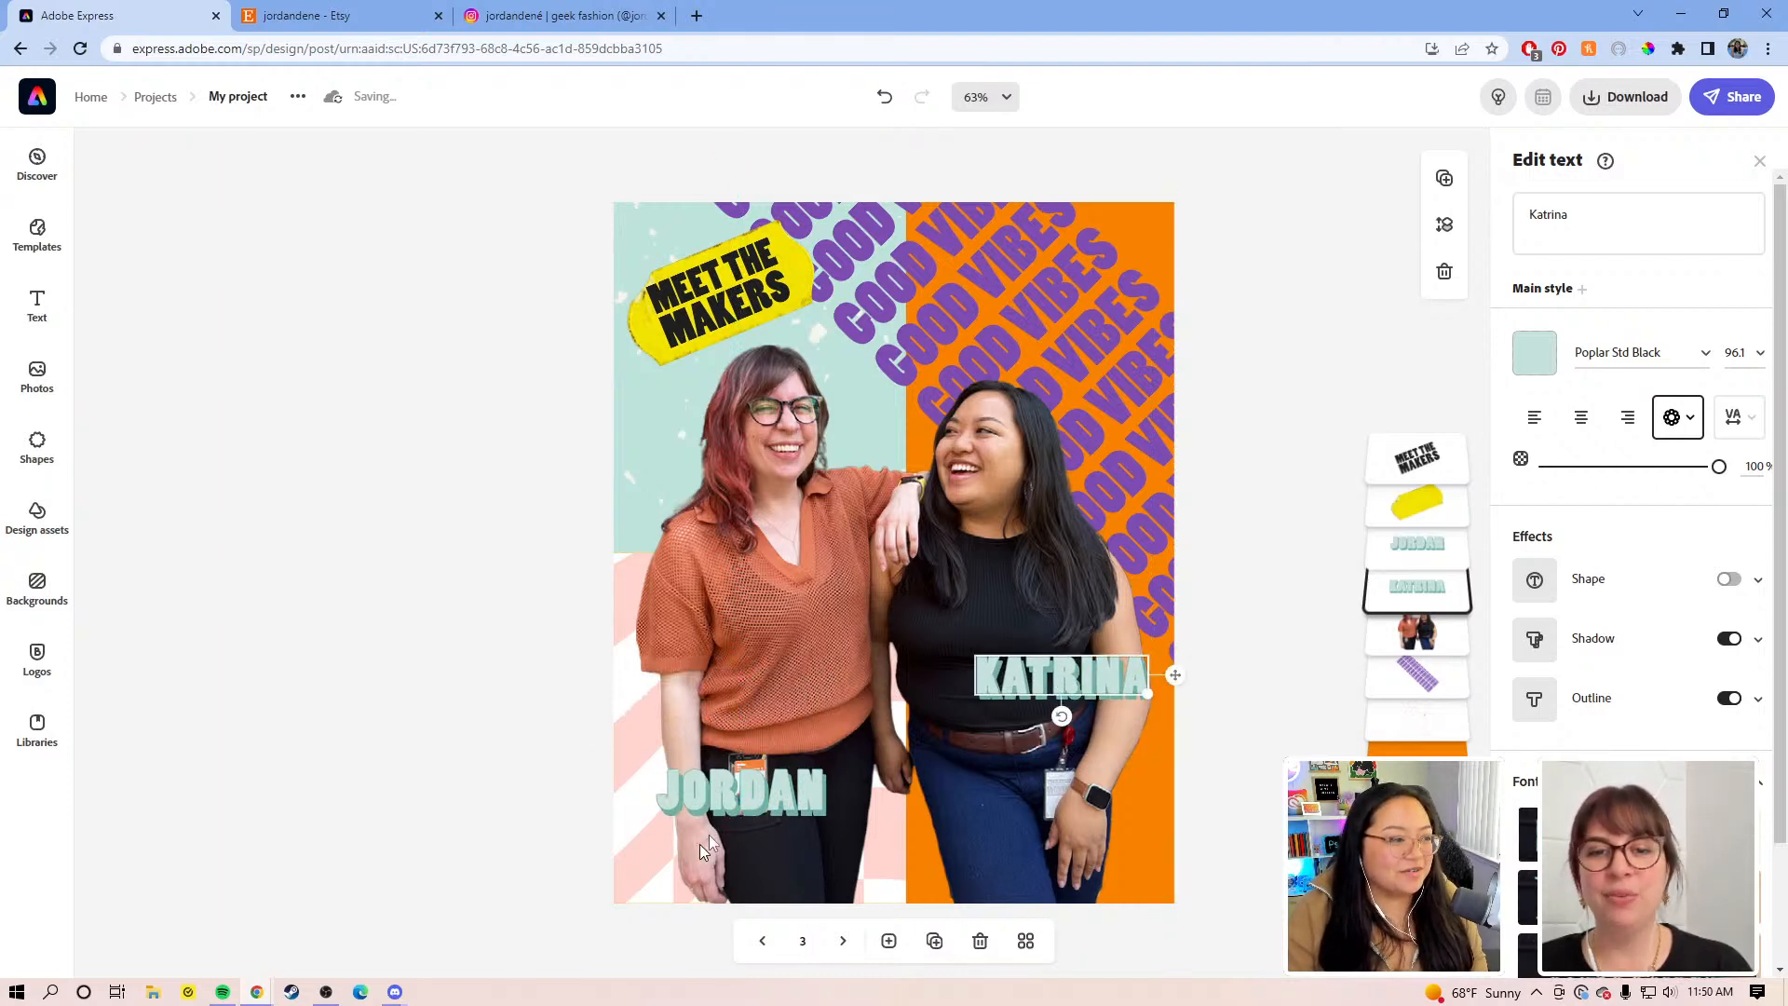
left_click(756, 813)
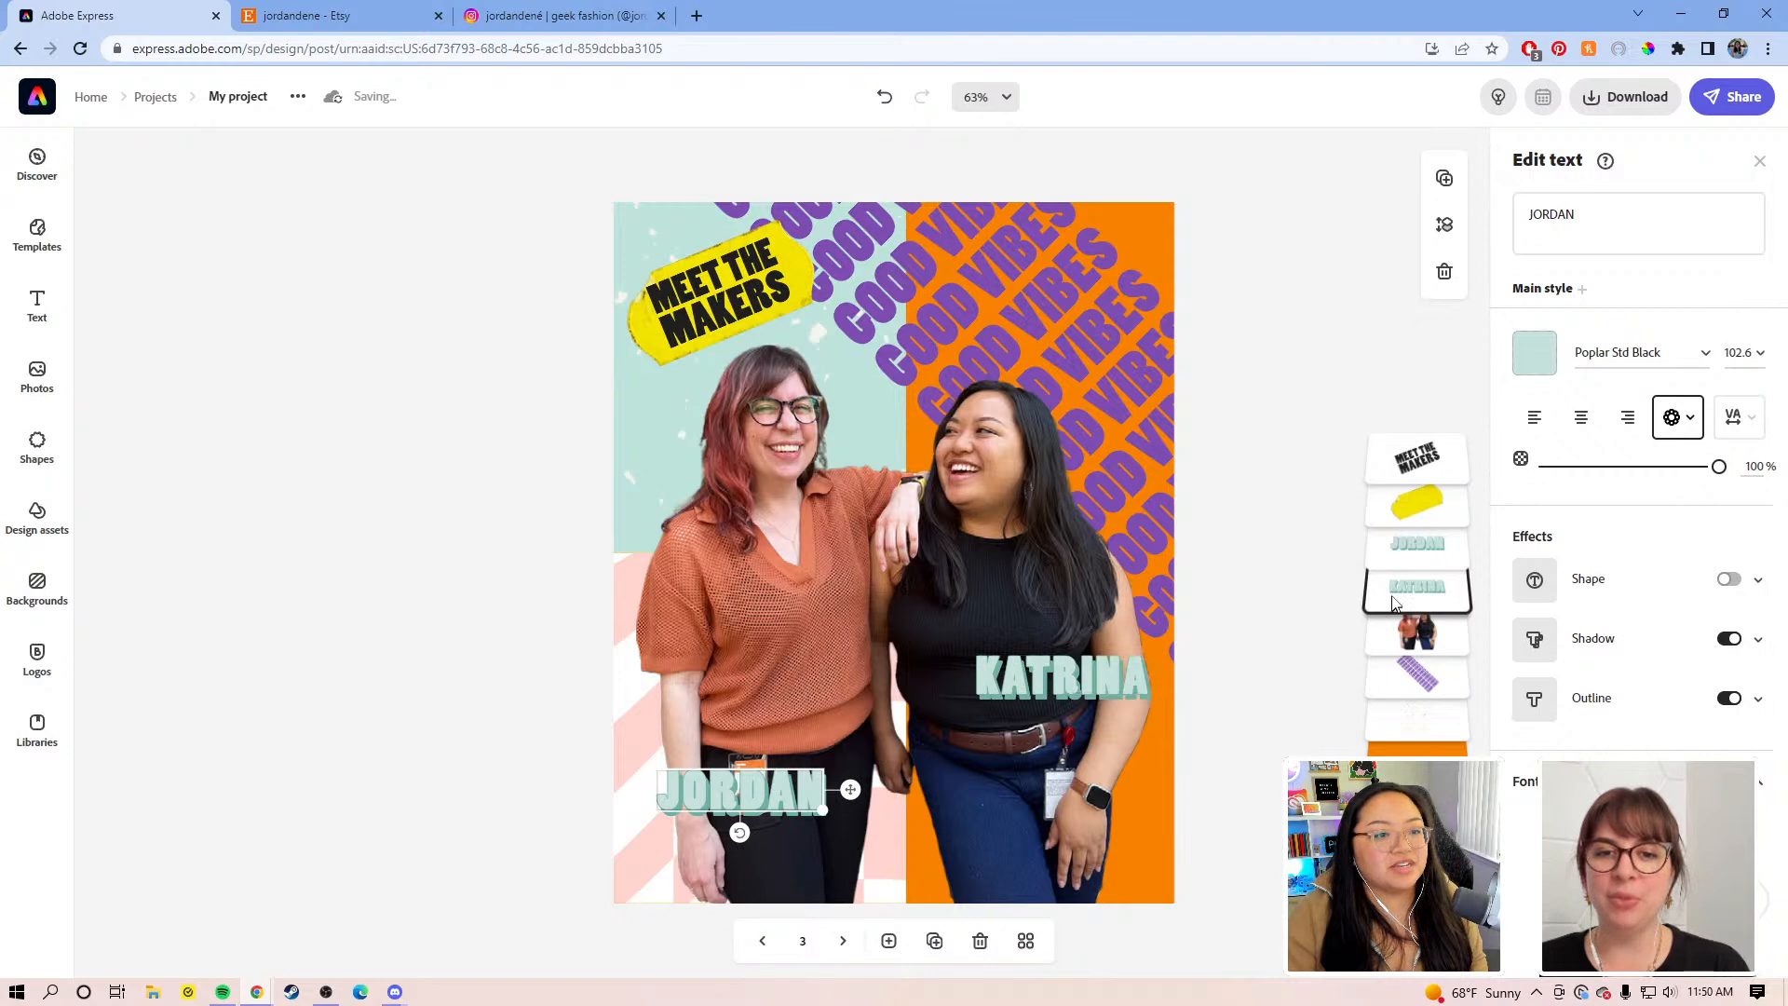
Step: Add an opaque shape background behind the JORDAN label and make it larger
left_click(1729, 580)
left_click(1534, 640)
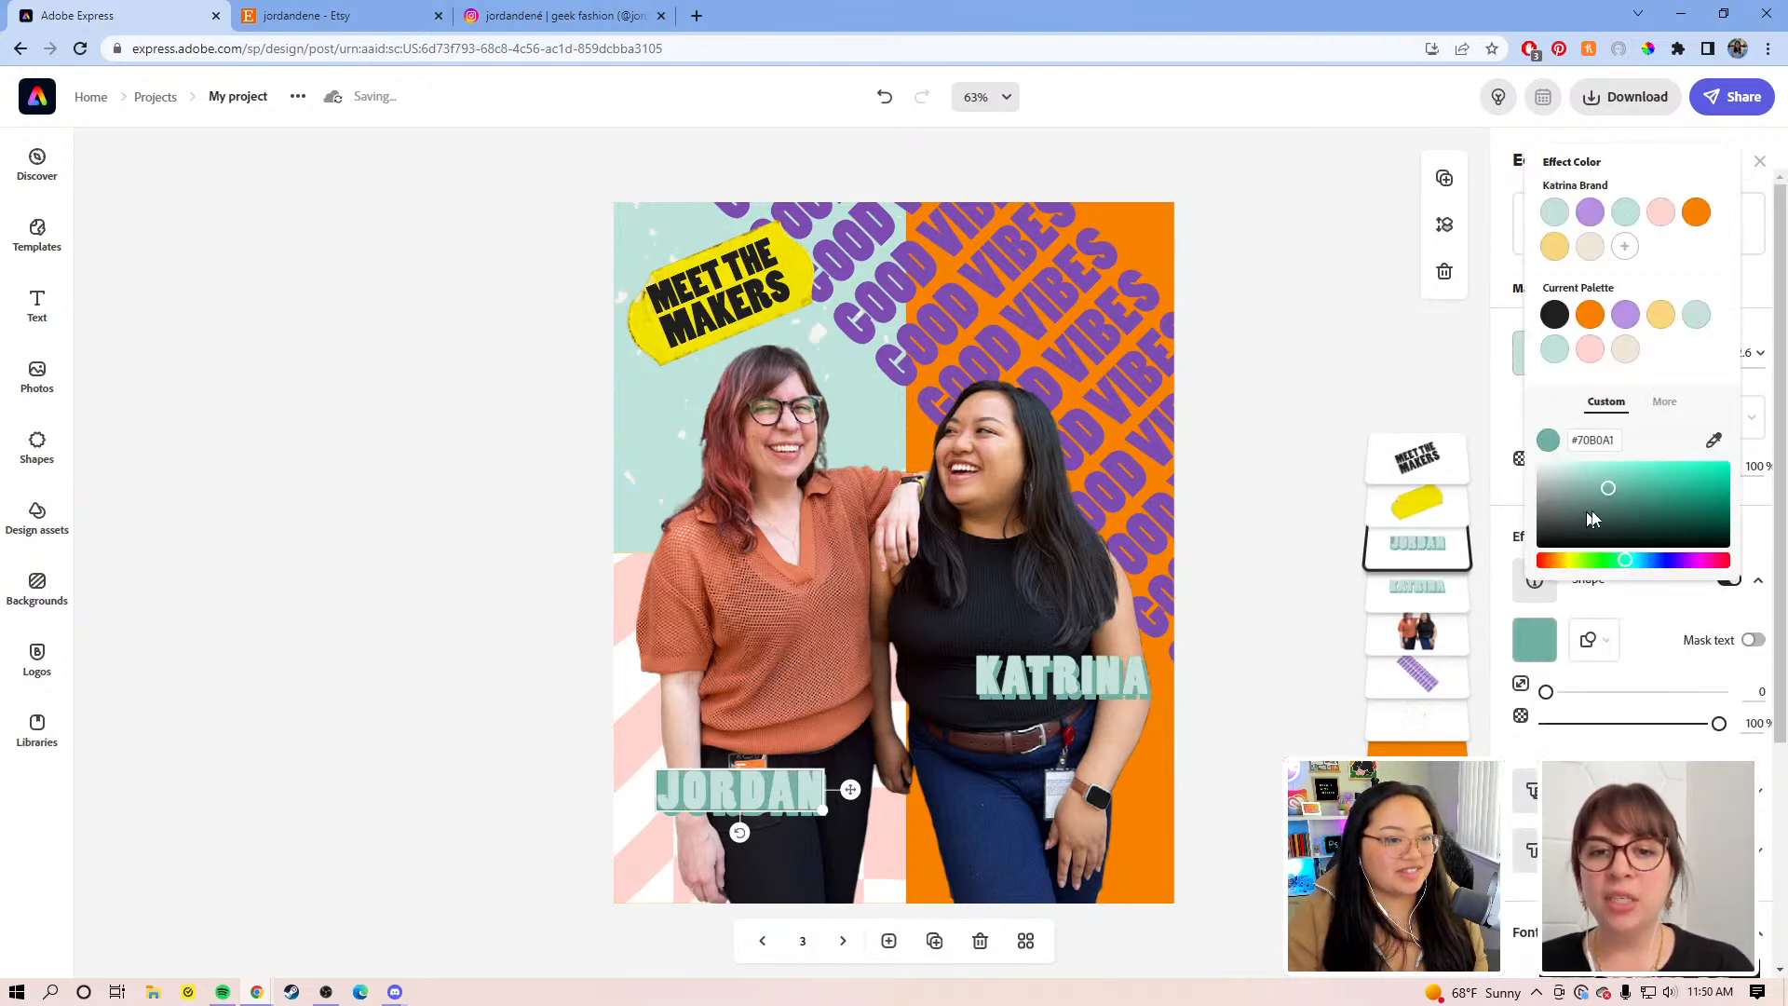
left_click_drag(1596, 514, 1518, 536)
left_click_drag(1554, 692, 1591, 691)
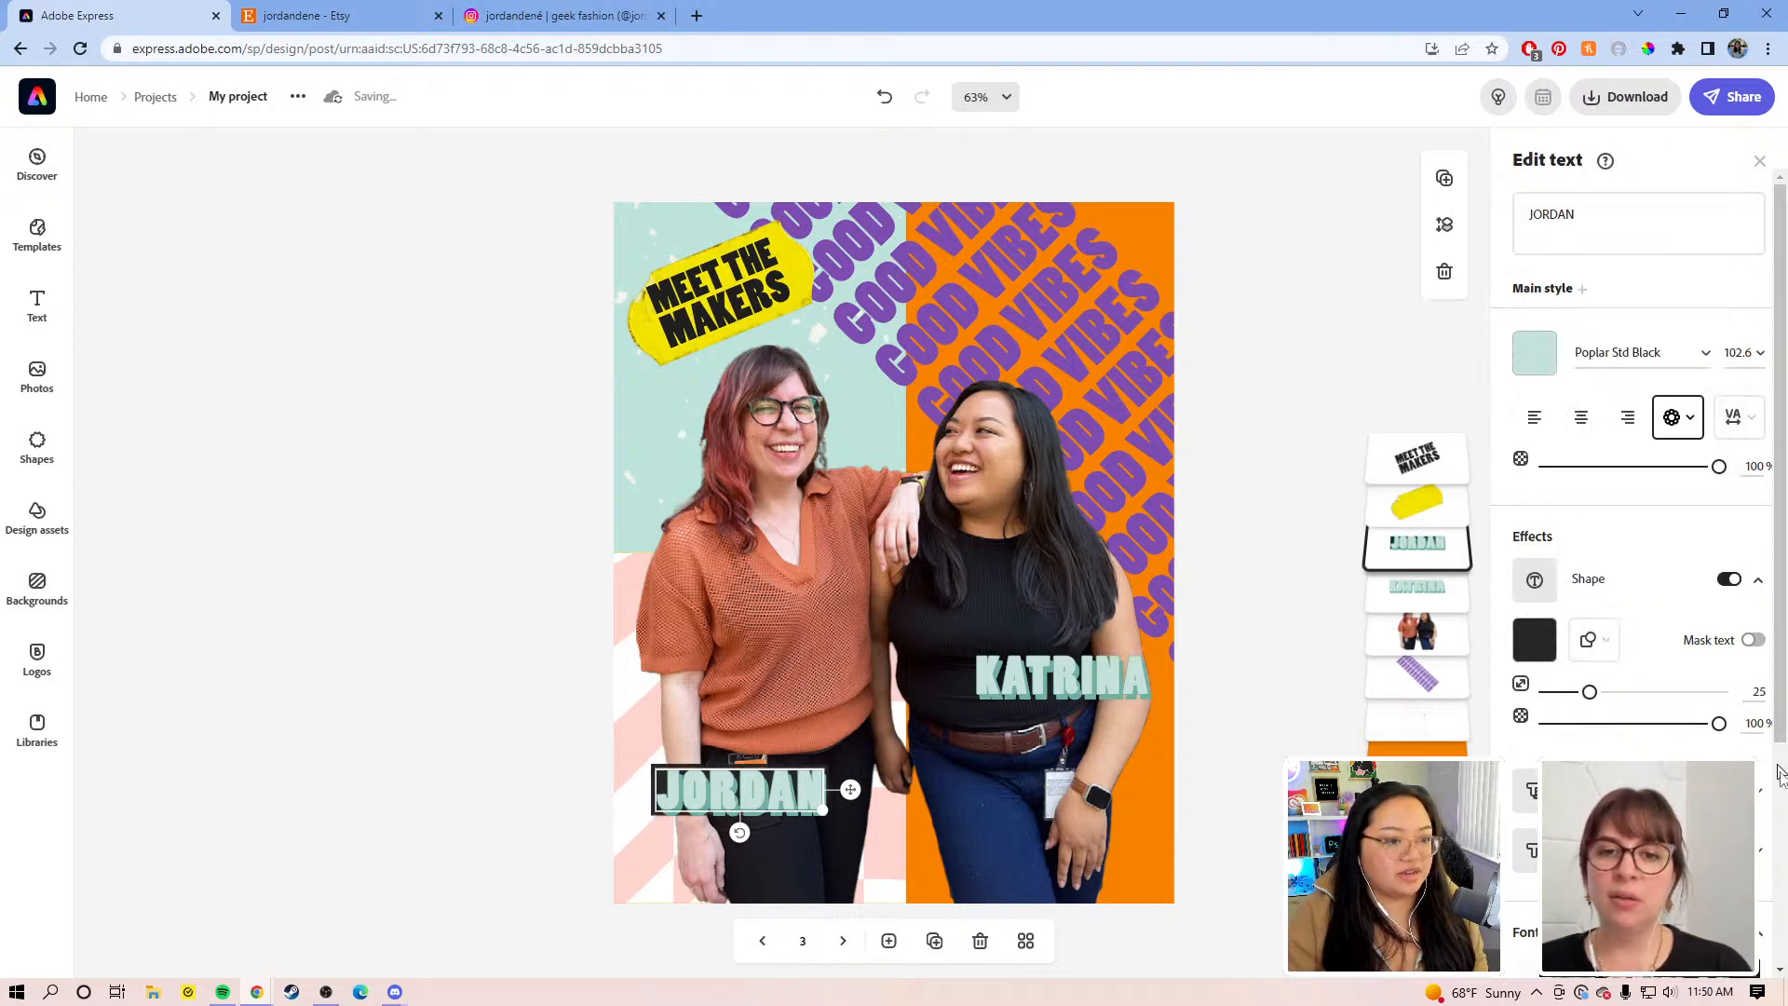
left_click(1593, 724)
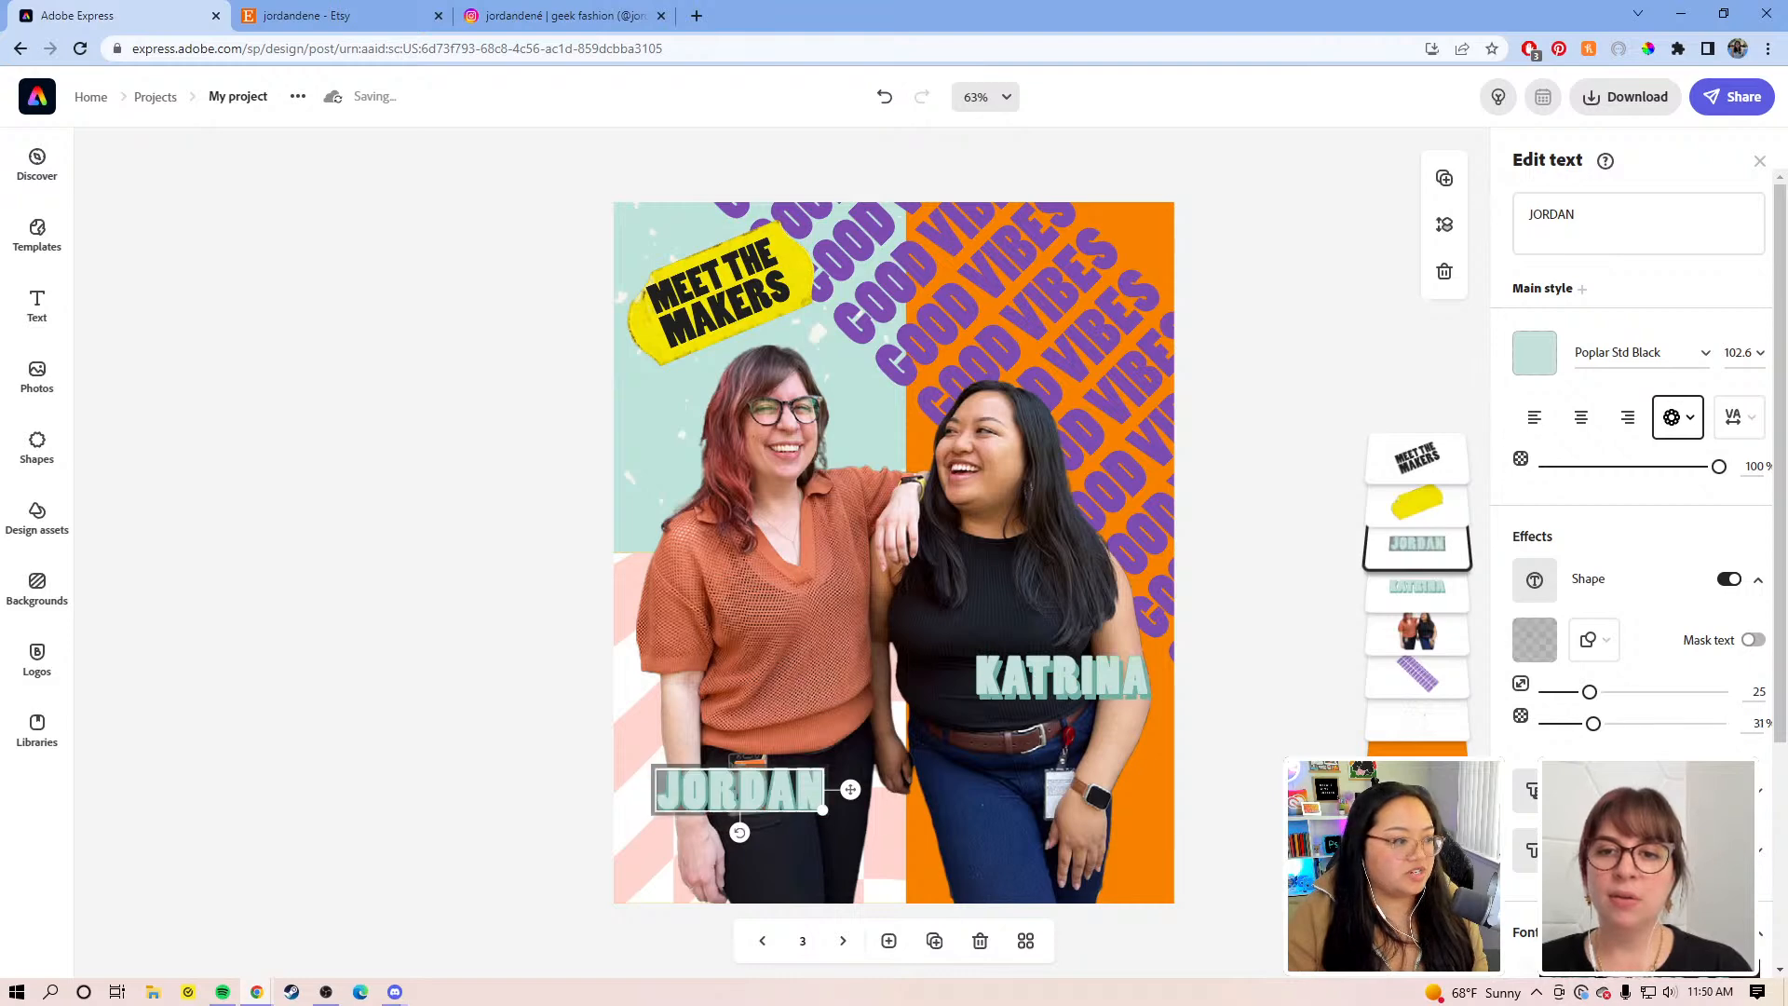
left_click_drag(1593, 724, 1746, 747)
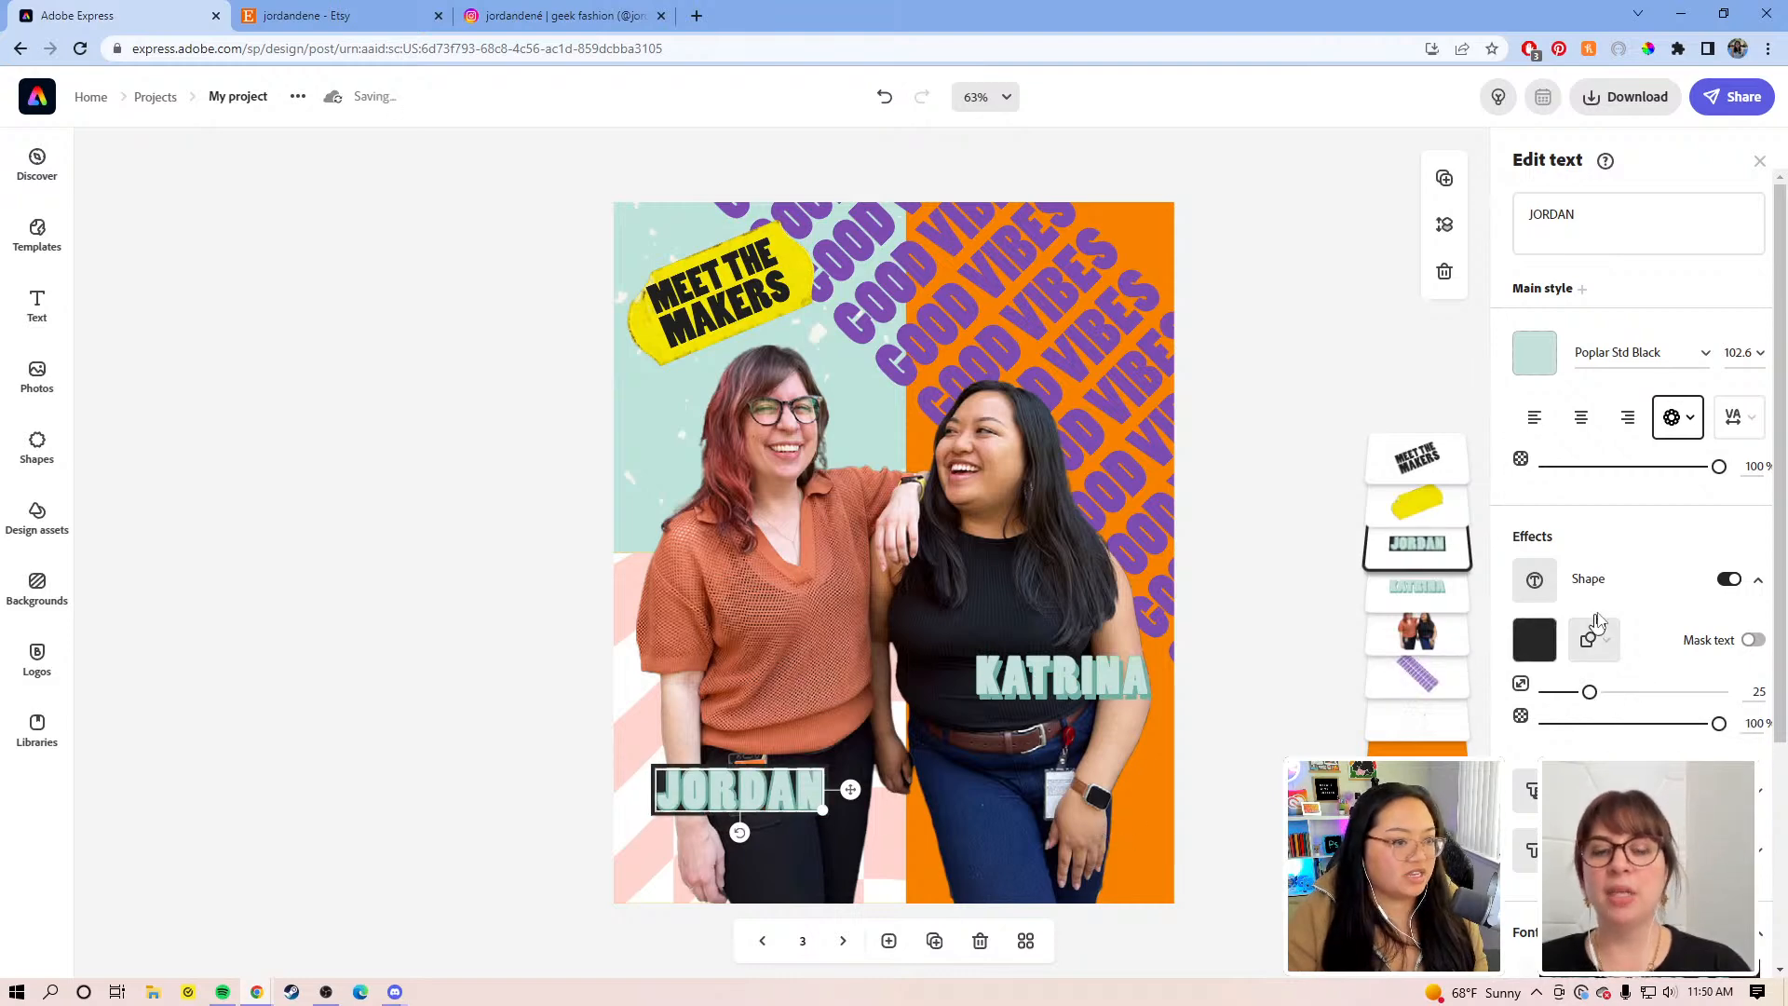
mouse_move(1589, 693)
left_mouse_down()
mouse_move(1648, 700)
mouse_move(1607, 700)
left_mouse_up()
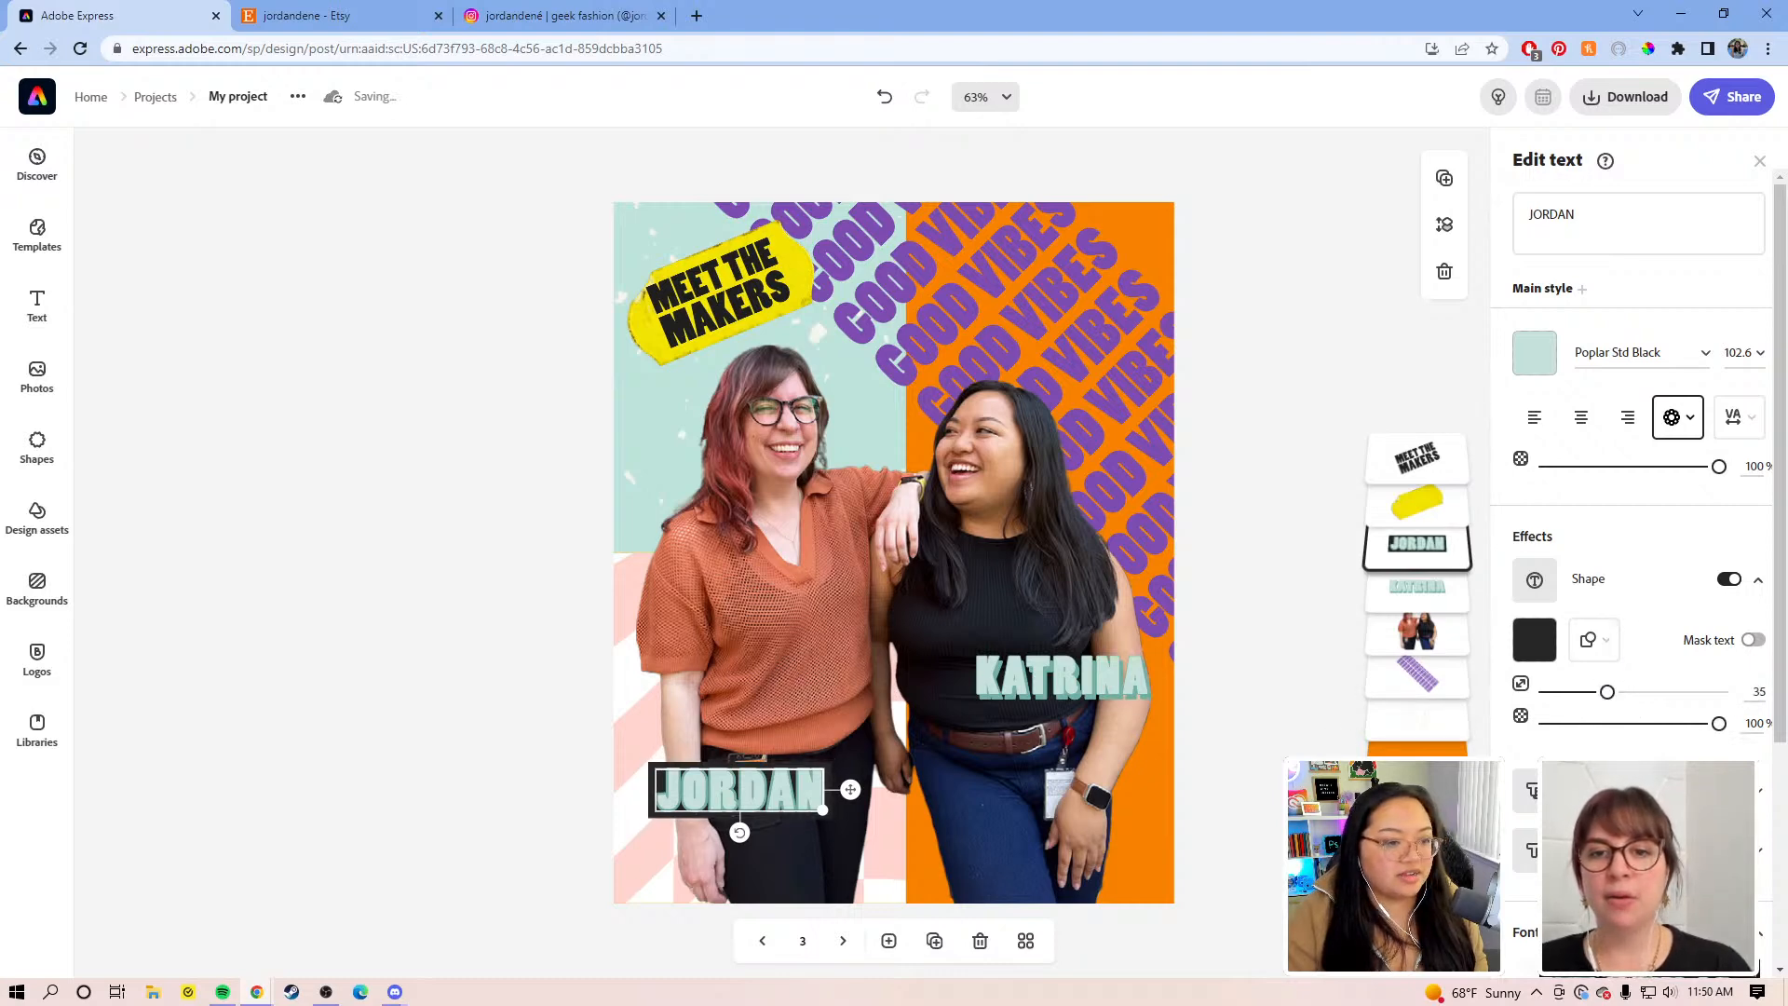
Step: Make JORDAN's text black, sample the sticker's yellow #F3E101 for its box, and shift it left
left_click(1529, 350)
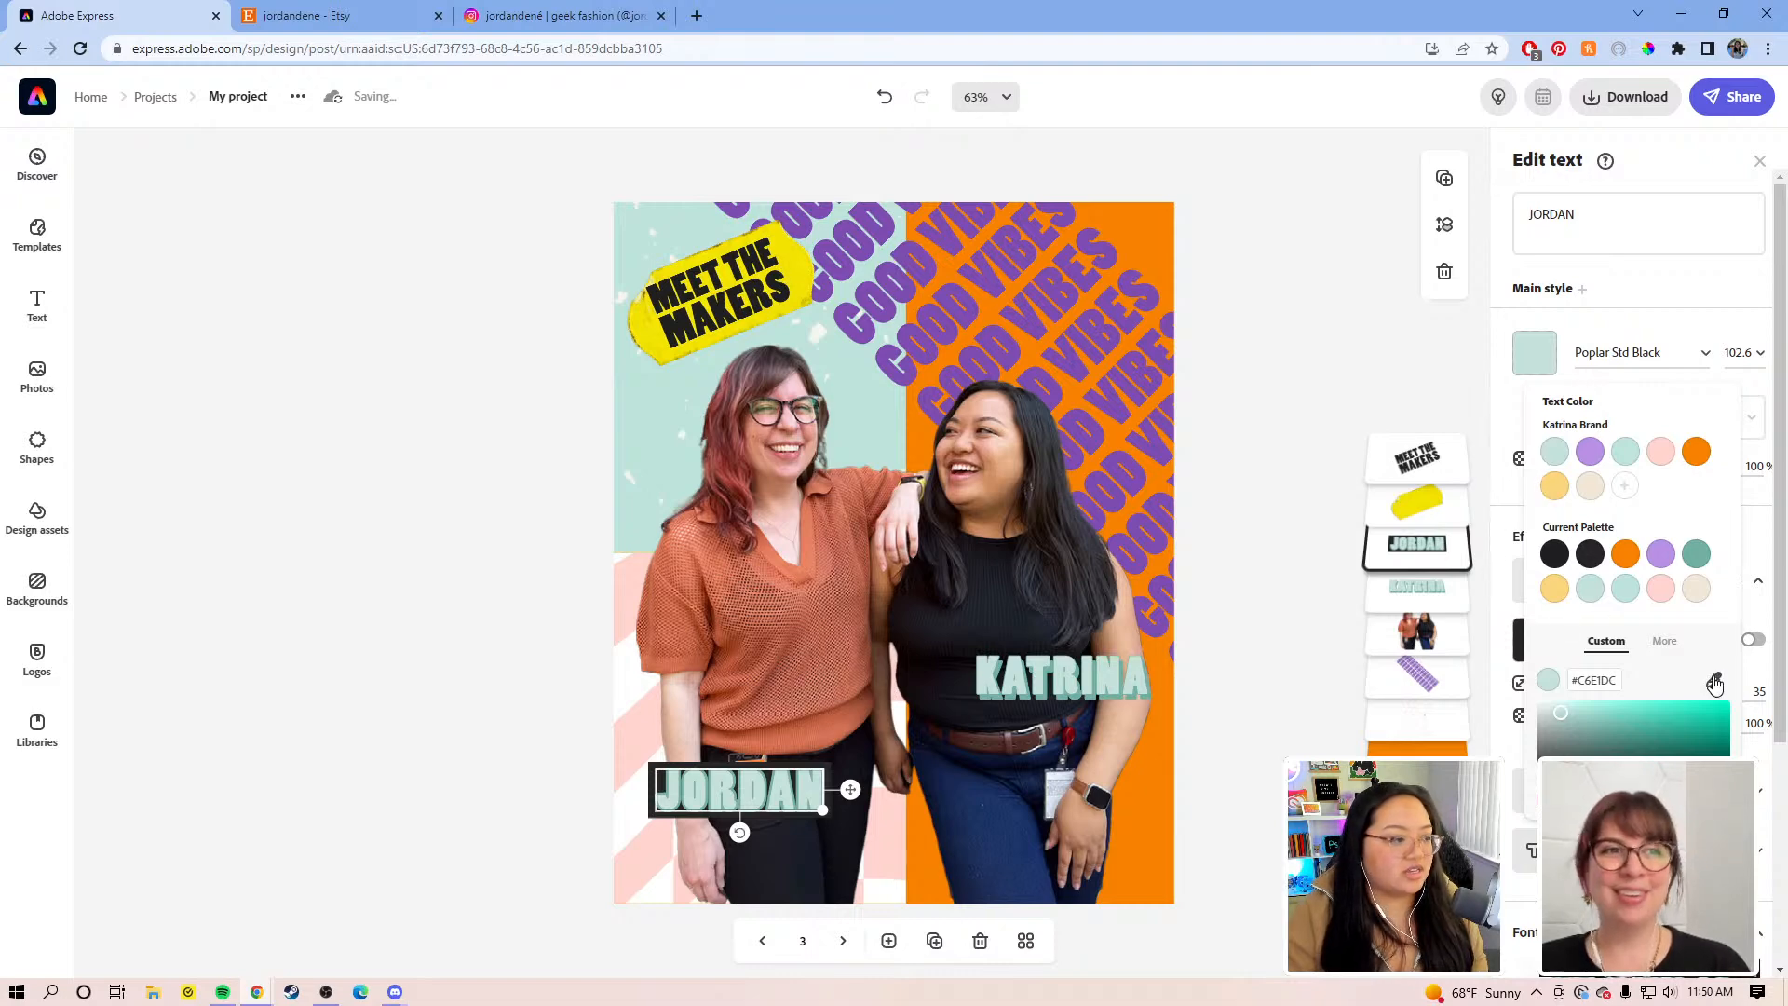
left_click(1554, 555)
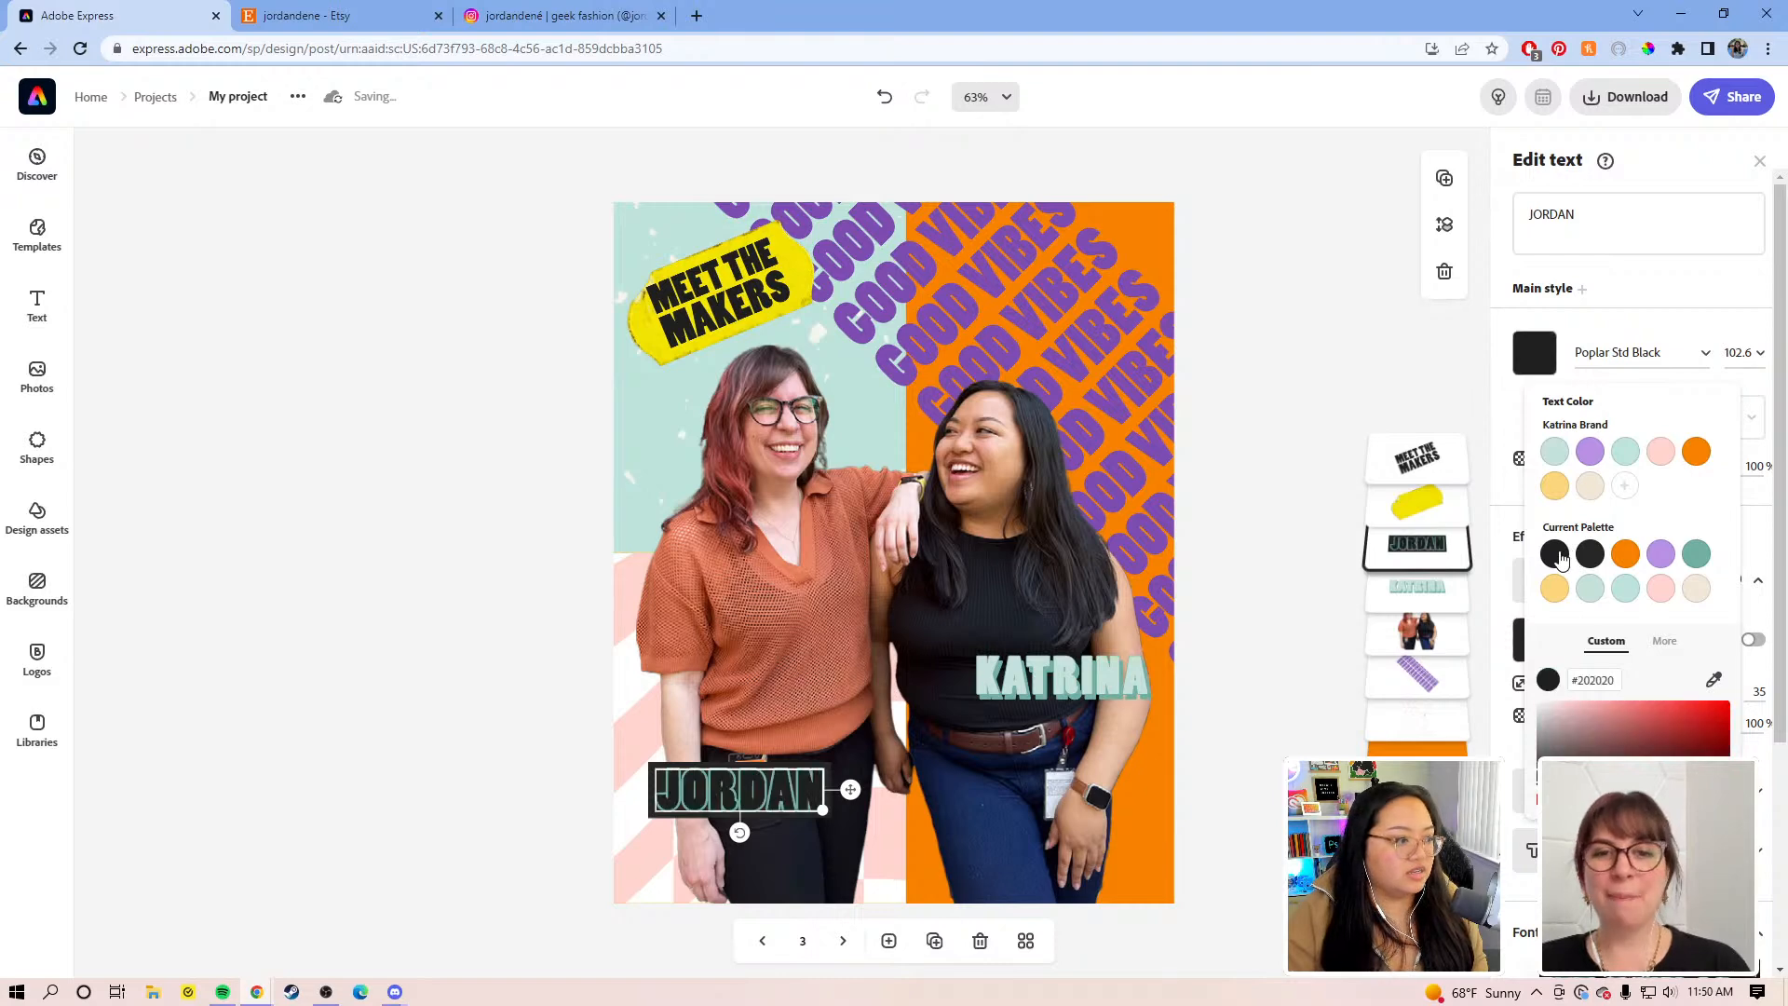
left_click(1501, 505)
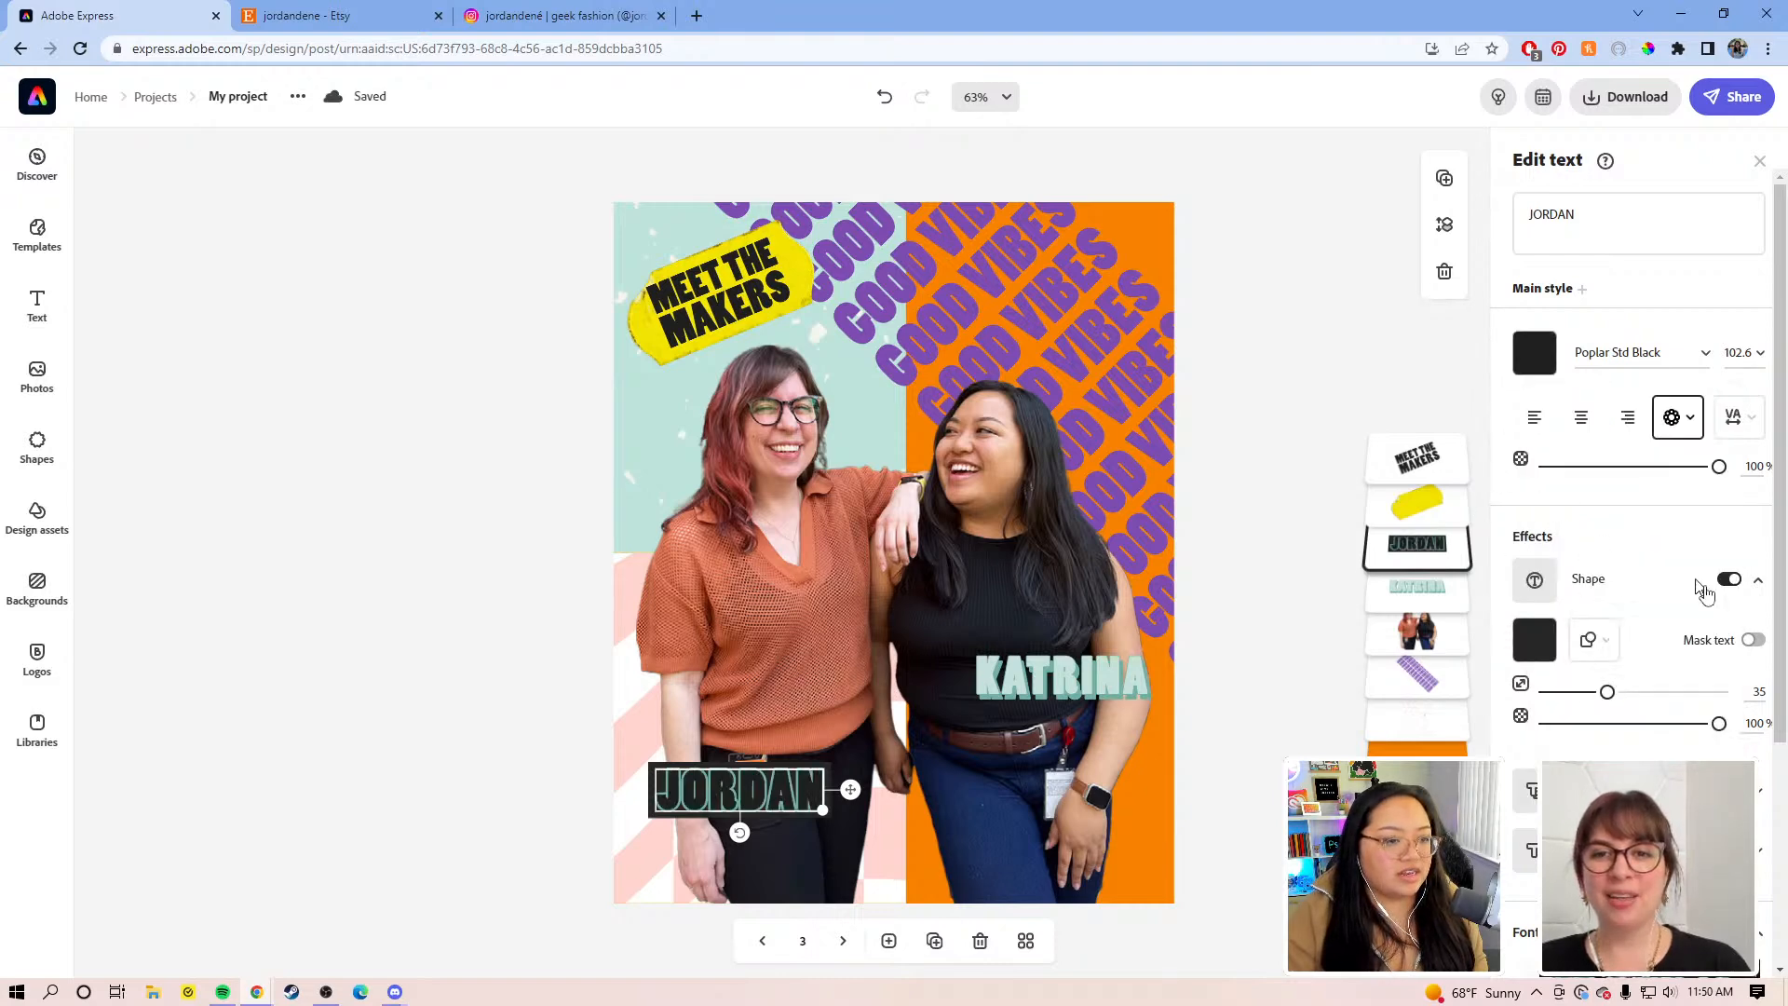
left_click(1536, 641)
left_click(1713, 439)
left_click(789, 265)
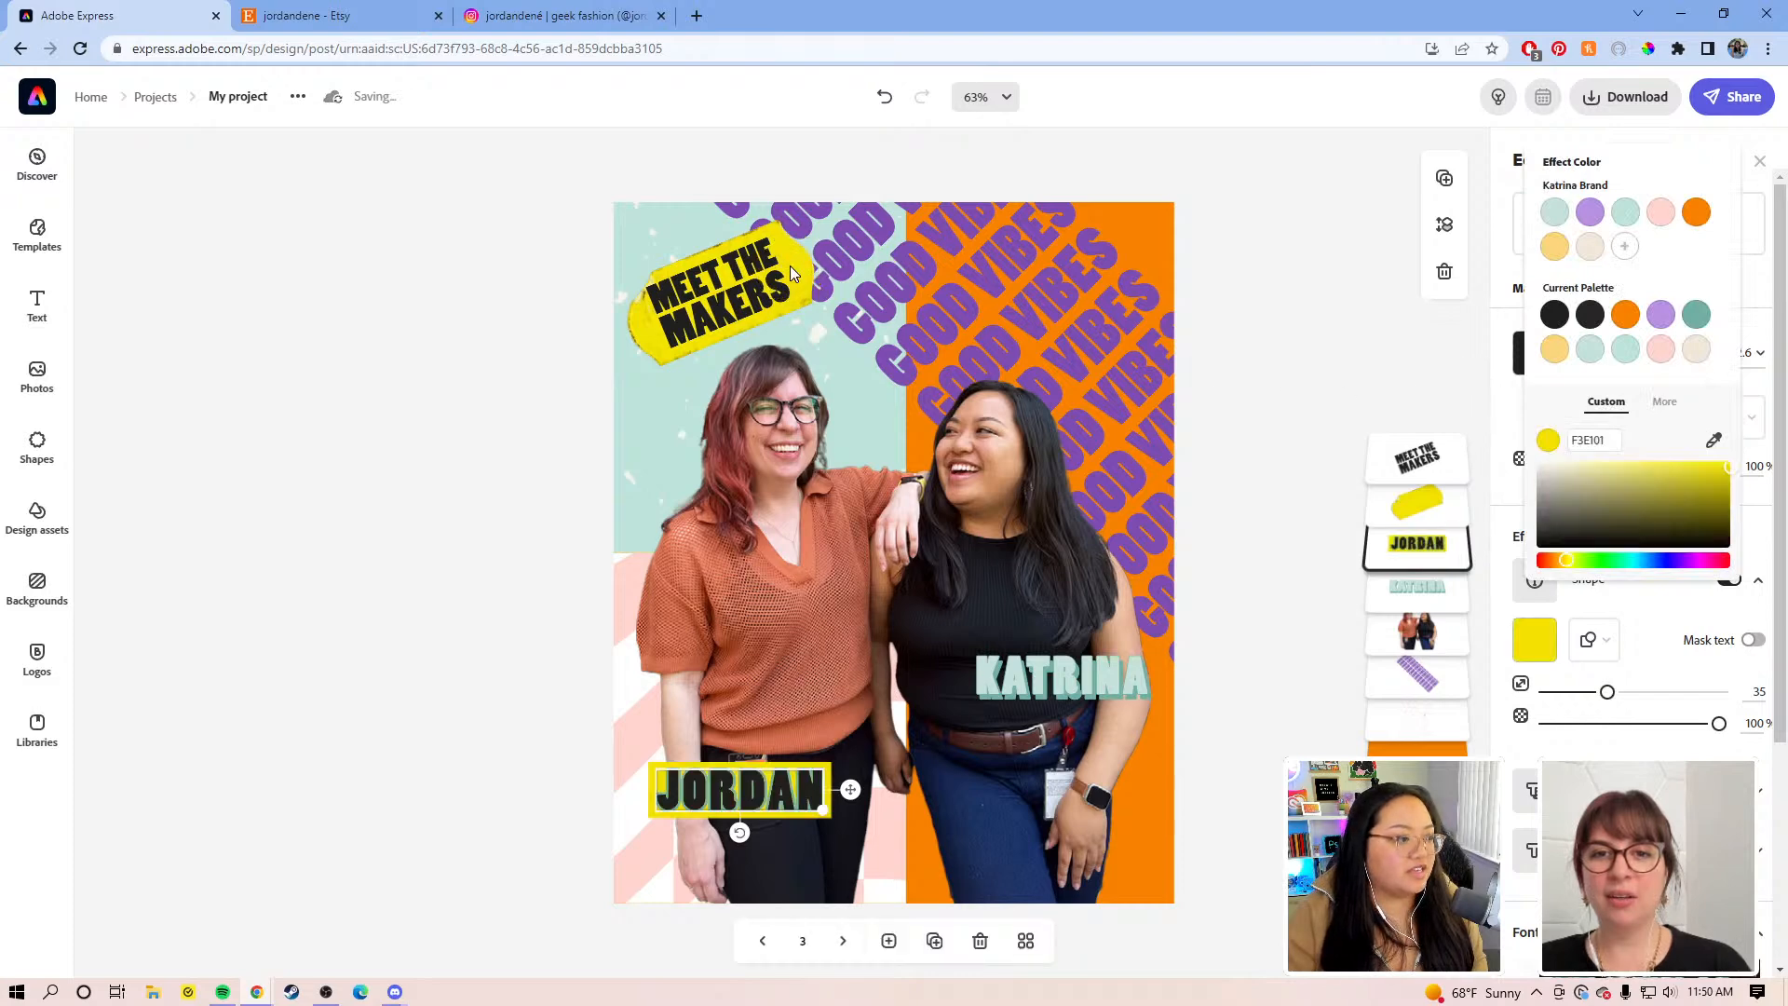
left_click(1145, 869)
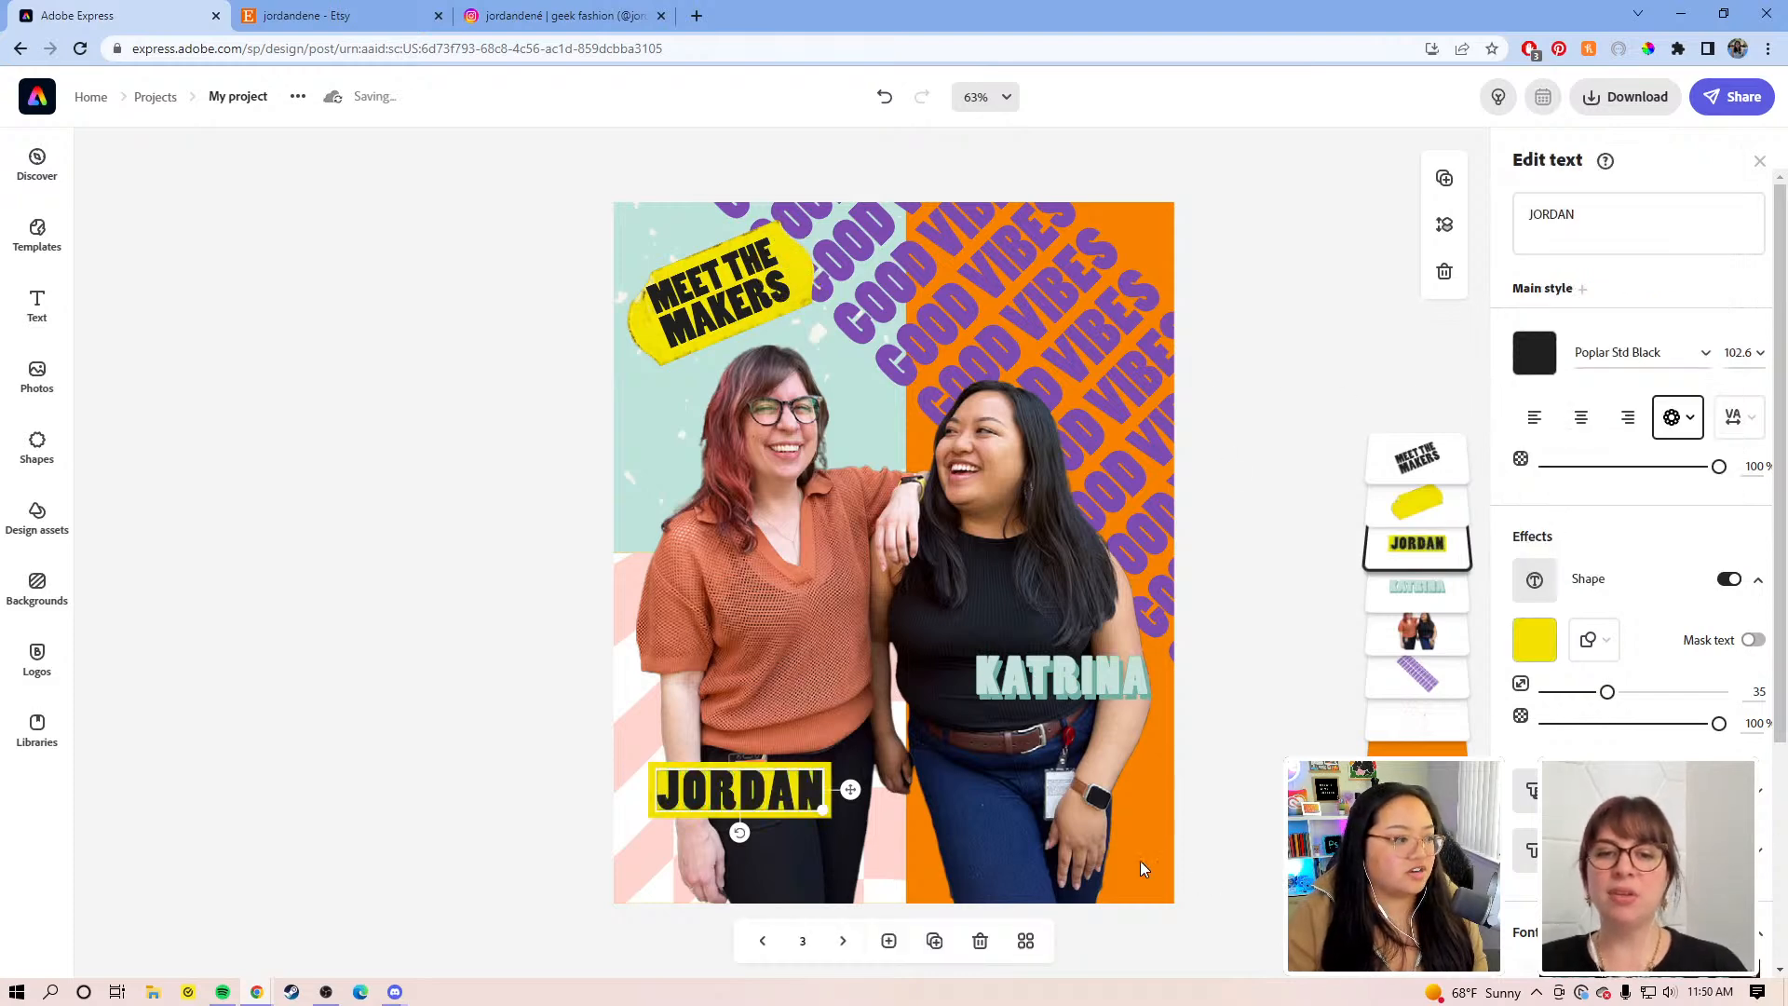
left_click(1232, 738)
left_click_drag(745, 802, 726, 787)
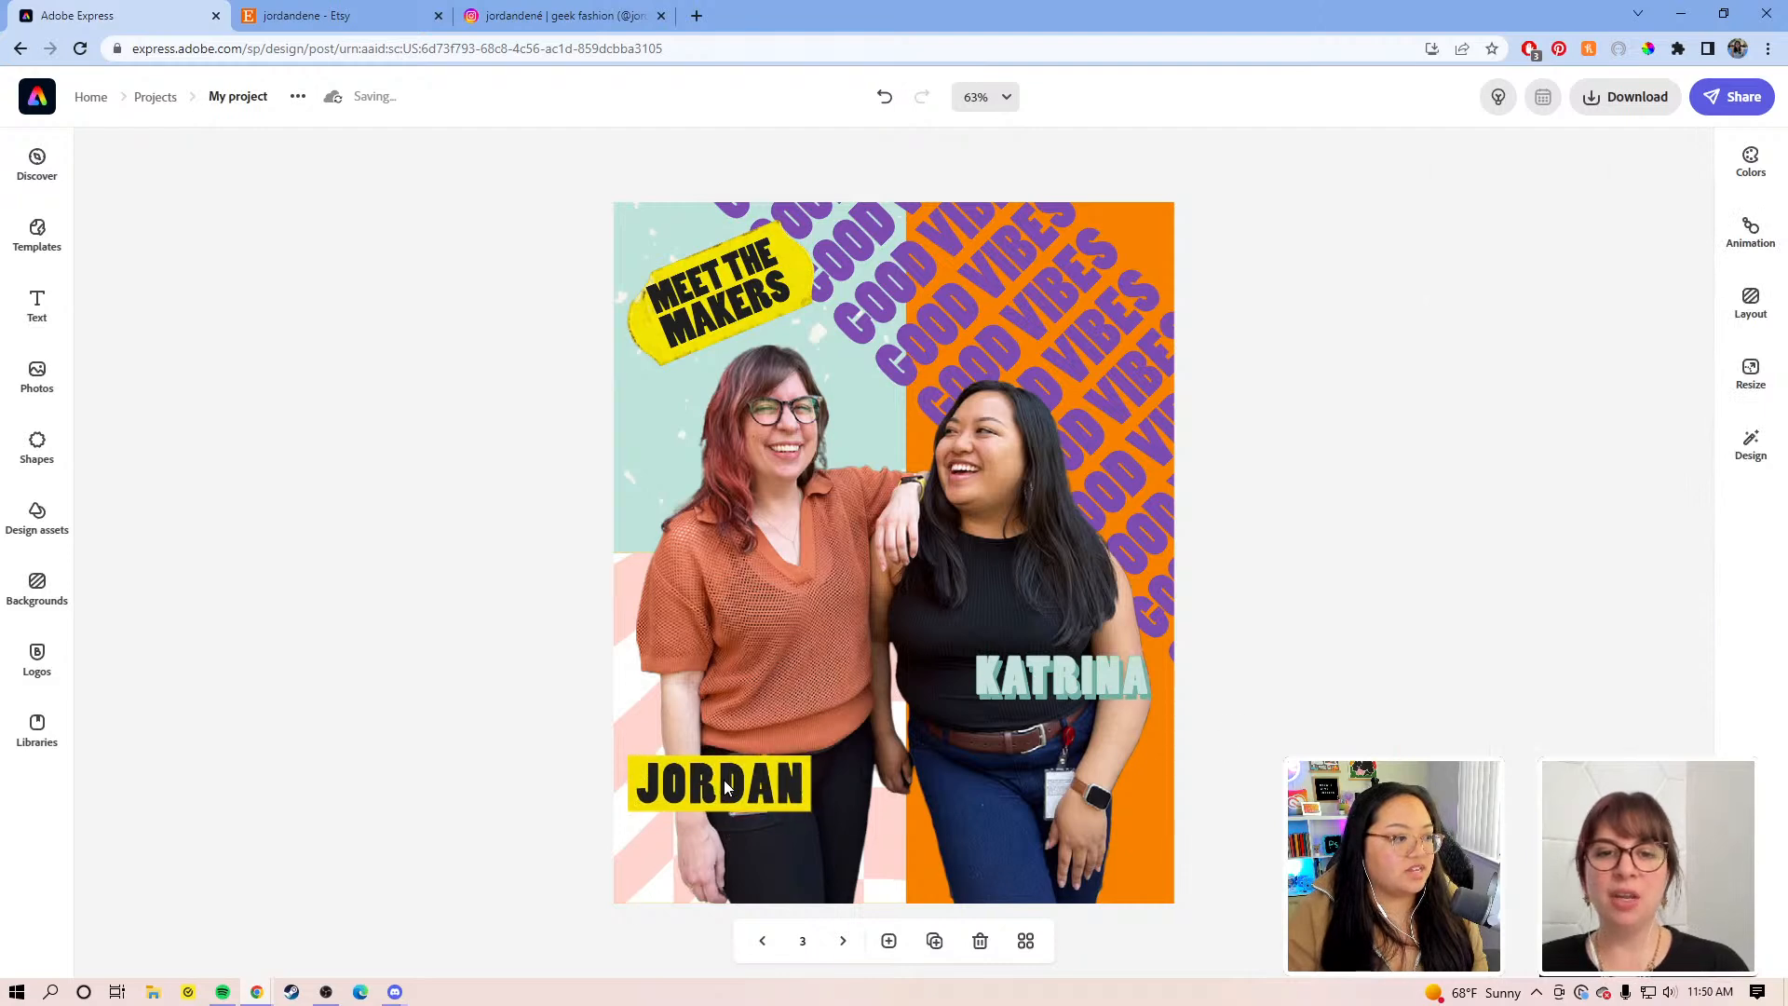
Step: Delete the old KATRINA label and duplicate the yellow JORDAN label onto Katrina's side
left_click(1075, 693)
key("Delete")
left_click(728, 785)
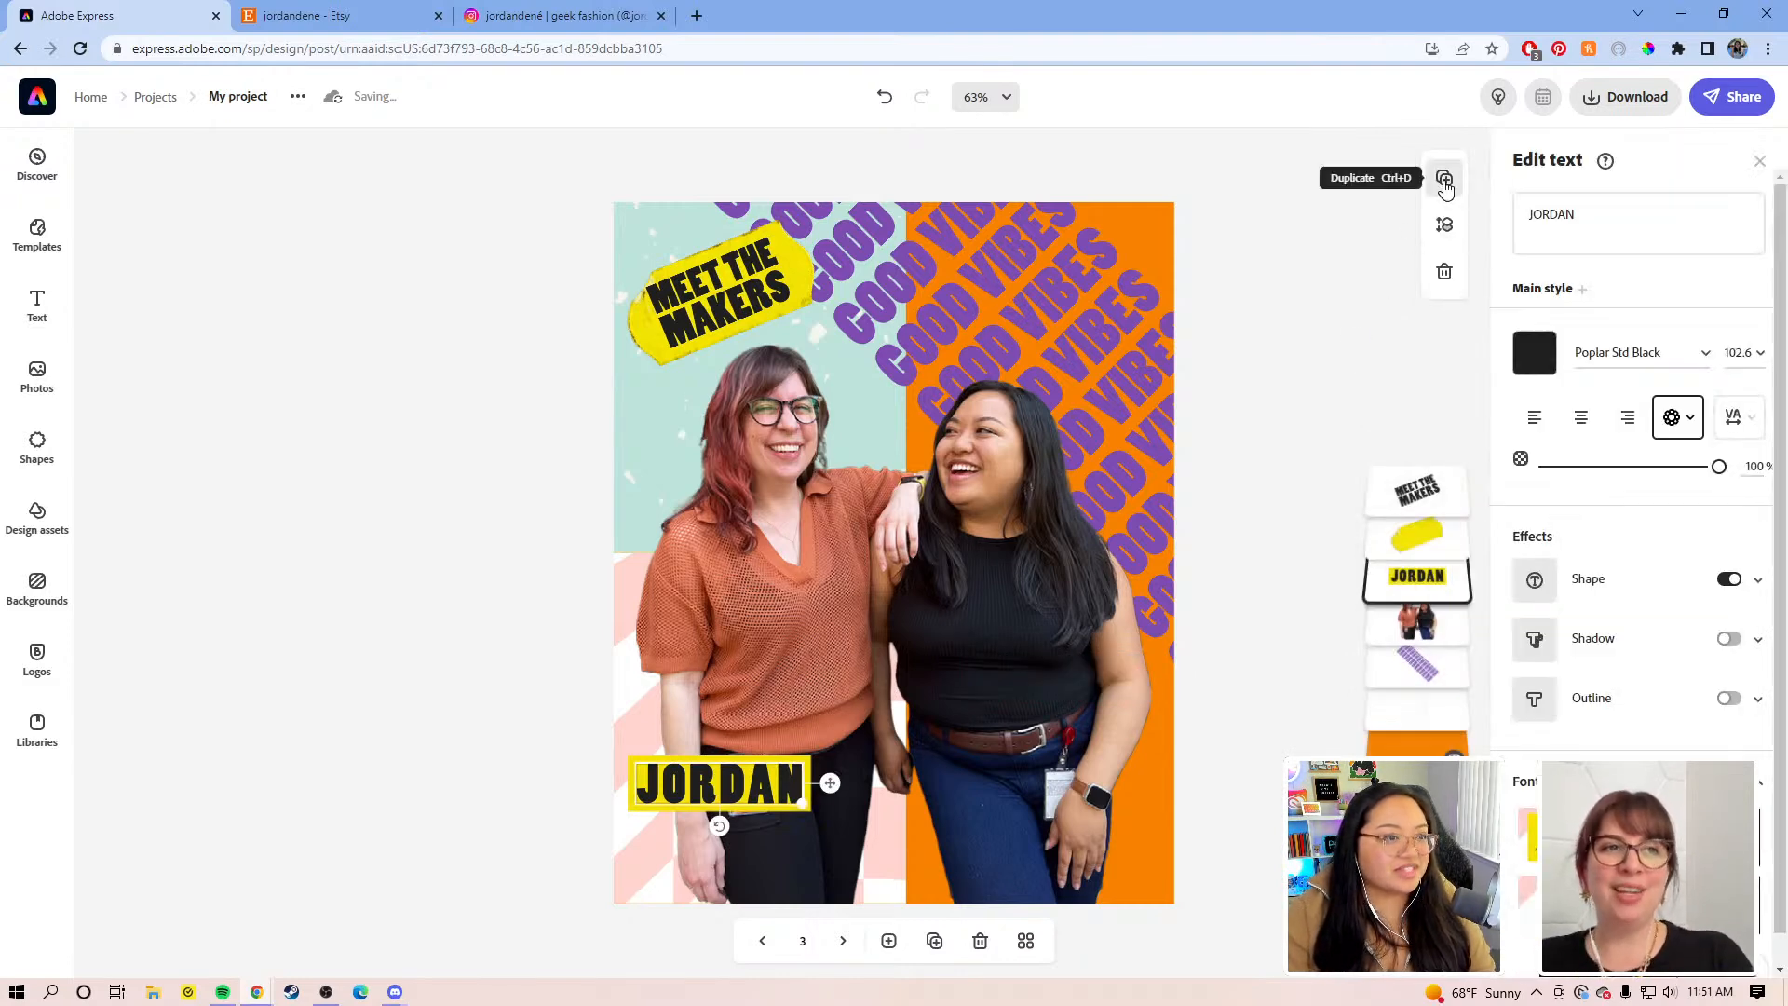
left_click(1444, 179)
left_click_drag(755, 785, 1075, 727)
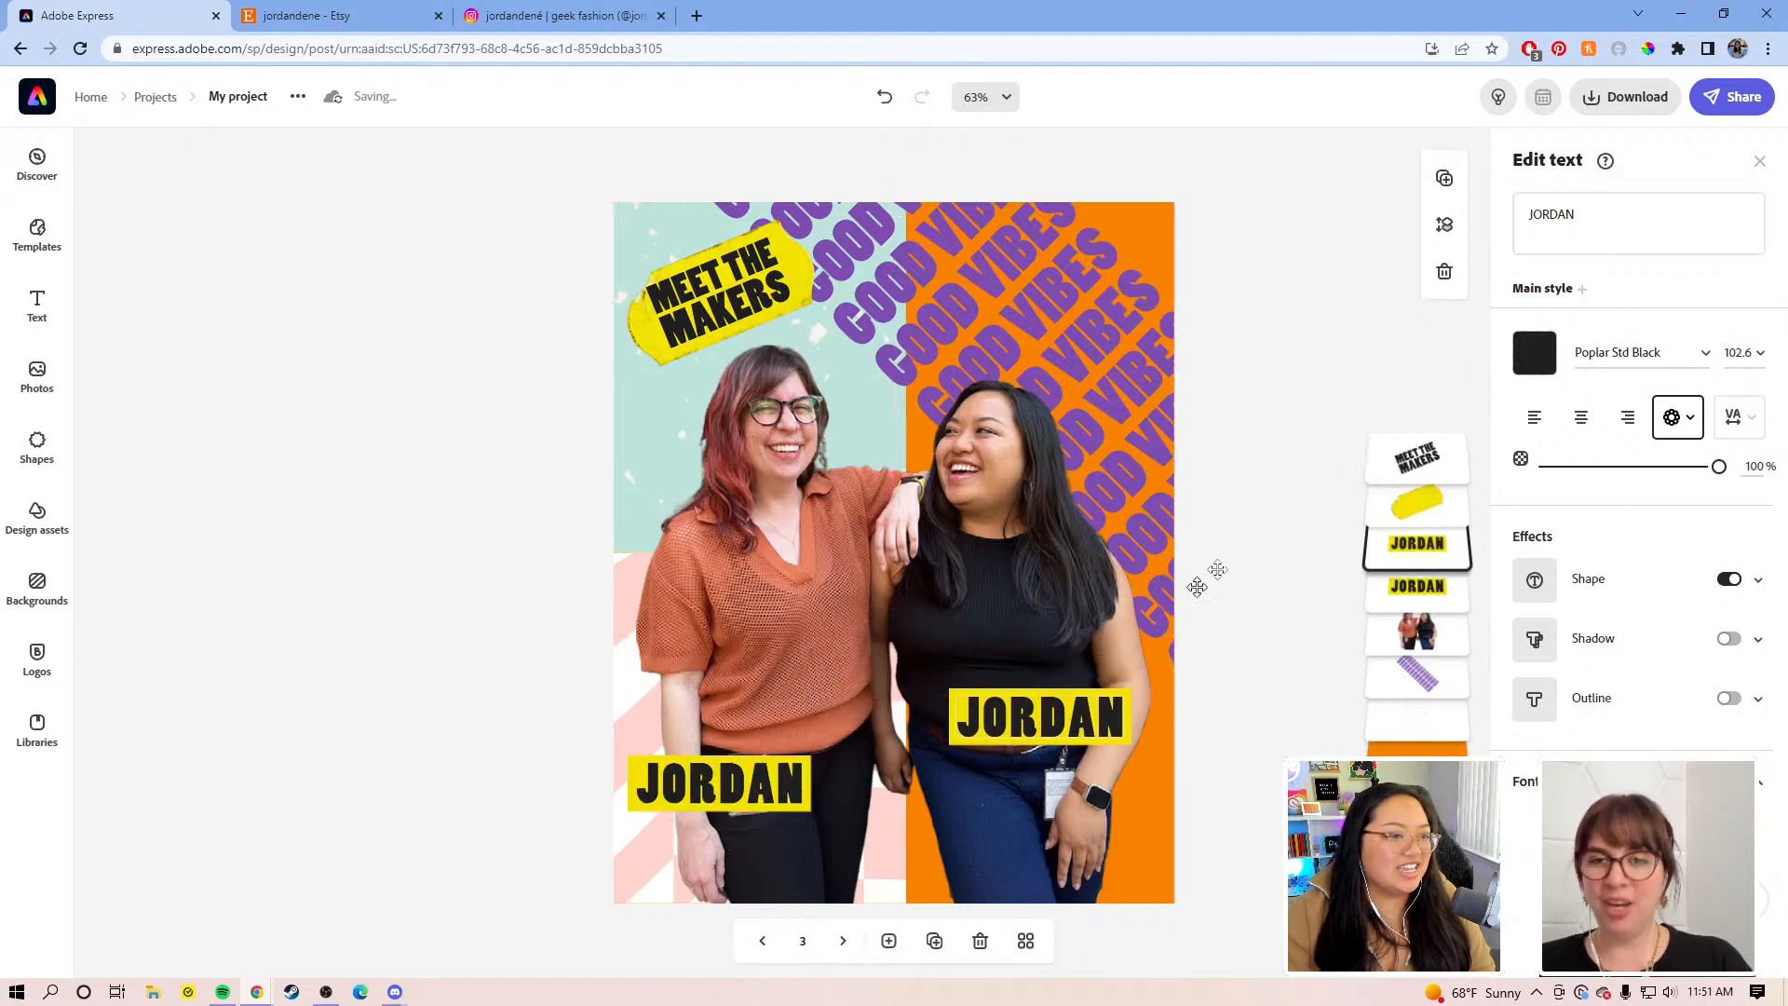
Step: Retype the copy as 'KATRINA' and align it level with JORDAN
left_click_drag(1583, 220, 1516, 203)
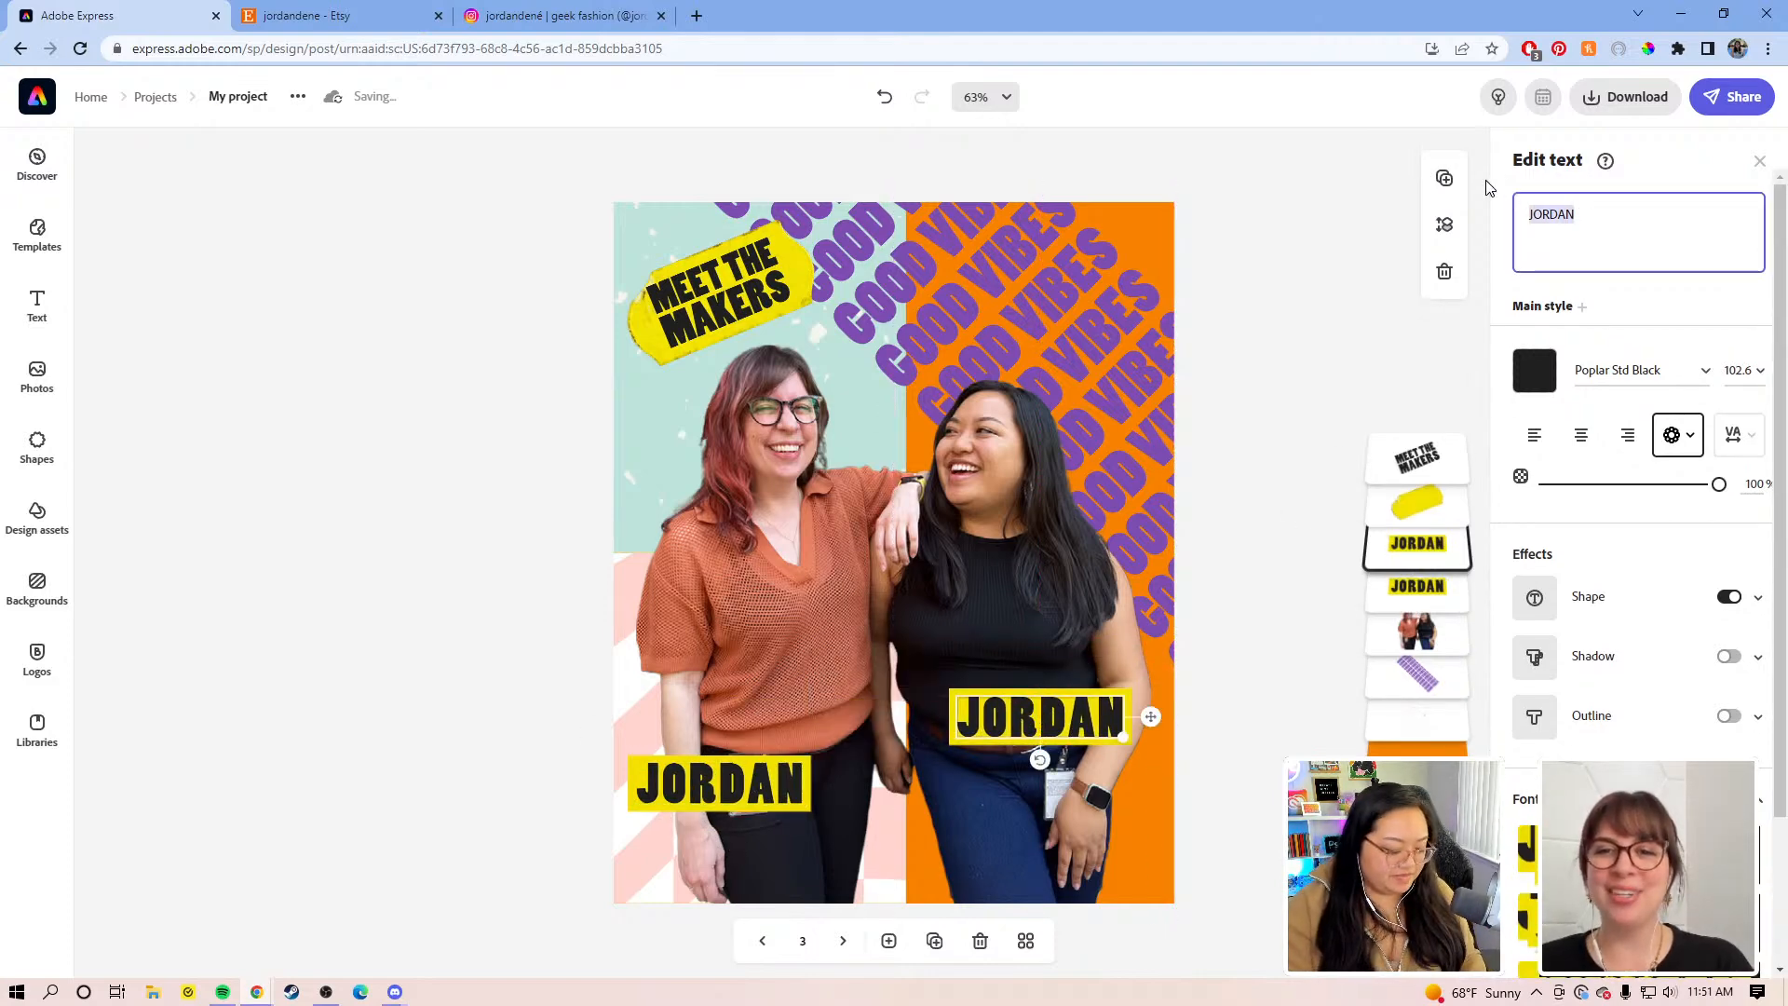
type("K")
key("BackSpace")
type("K")
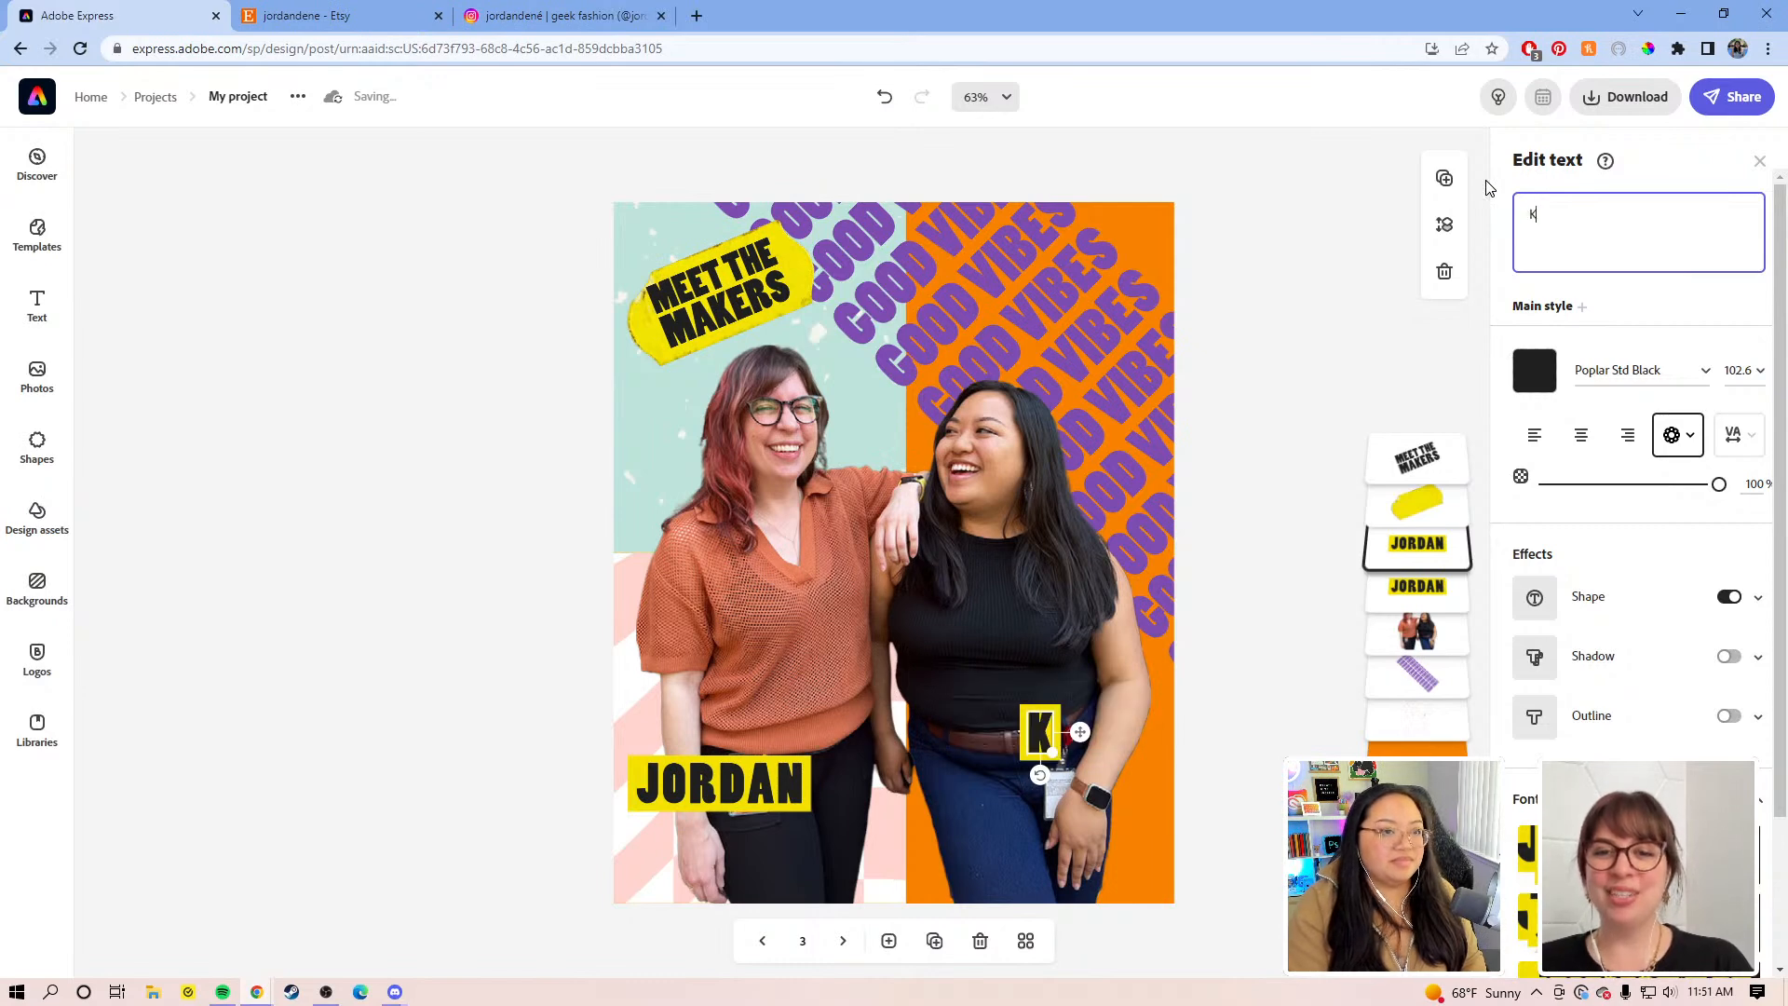
type("aTRINA")
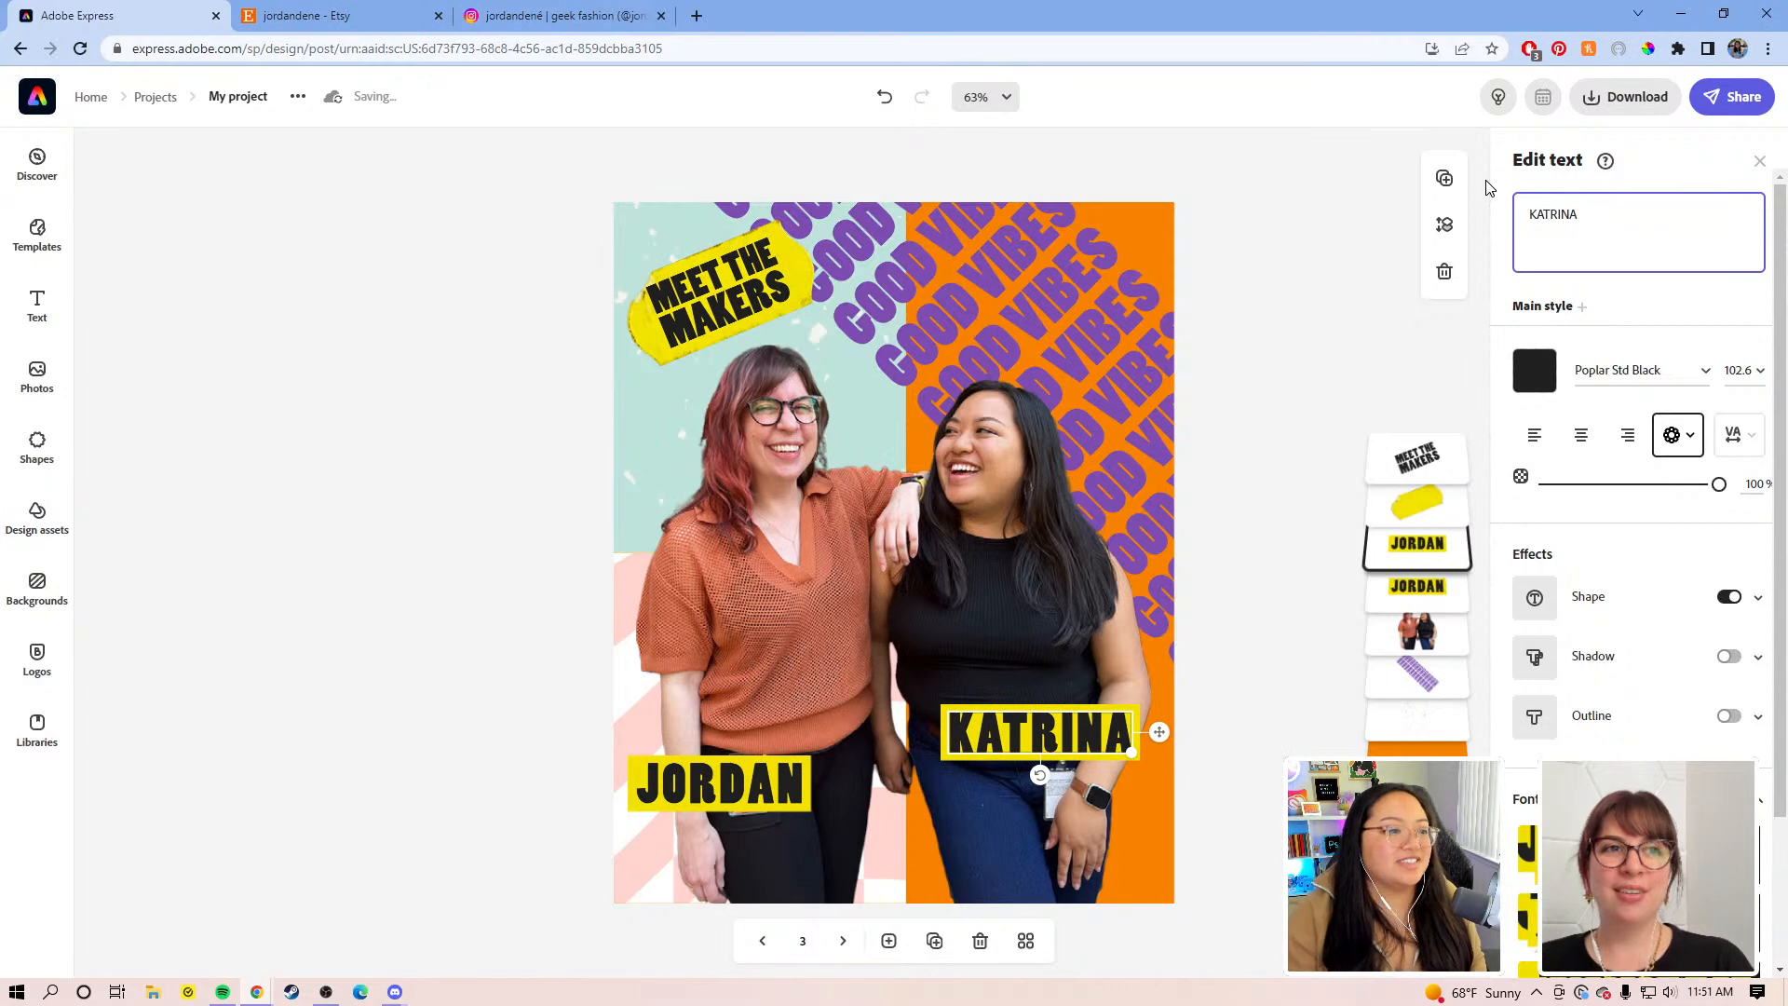
left_click(1136, 677)
left_click_drag(1030, 763, 1026, 775)
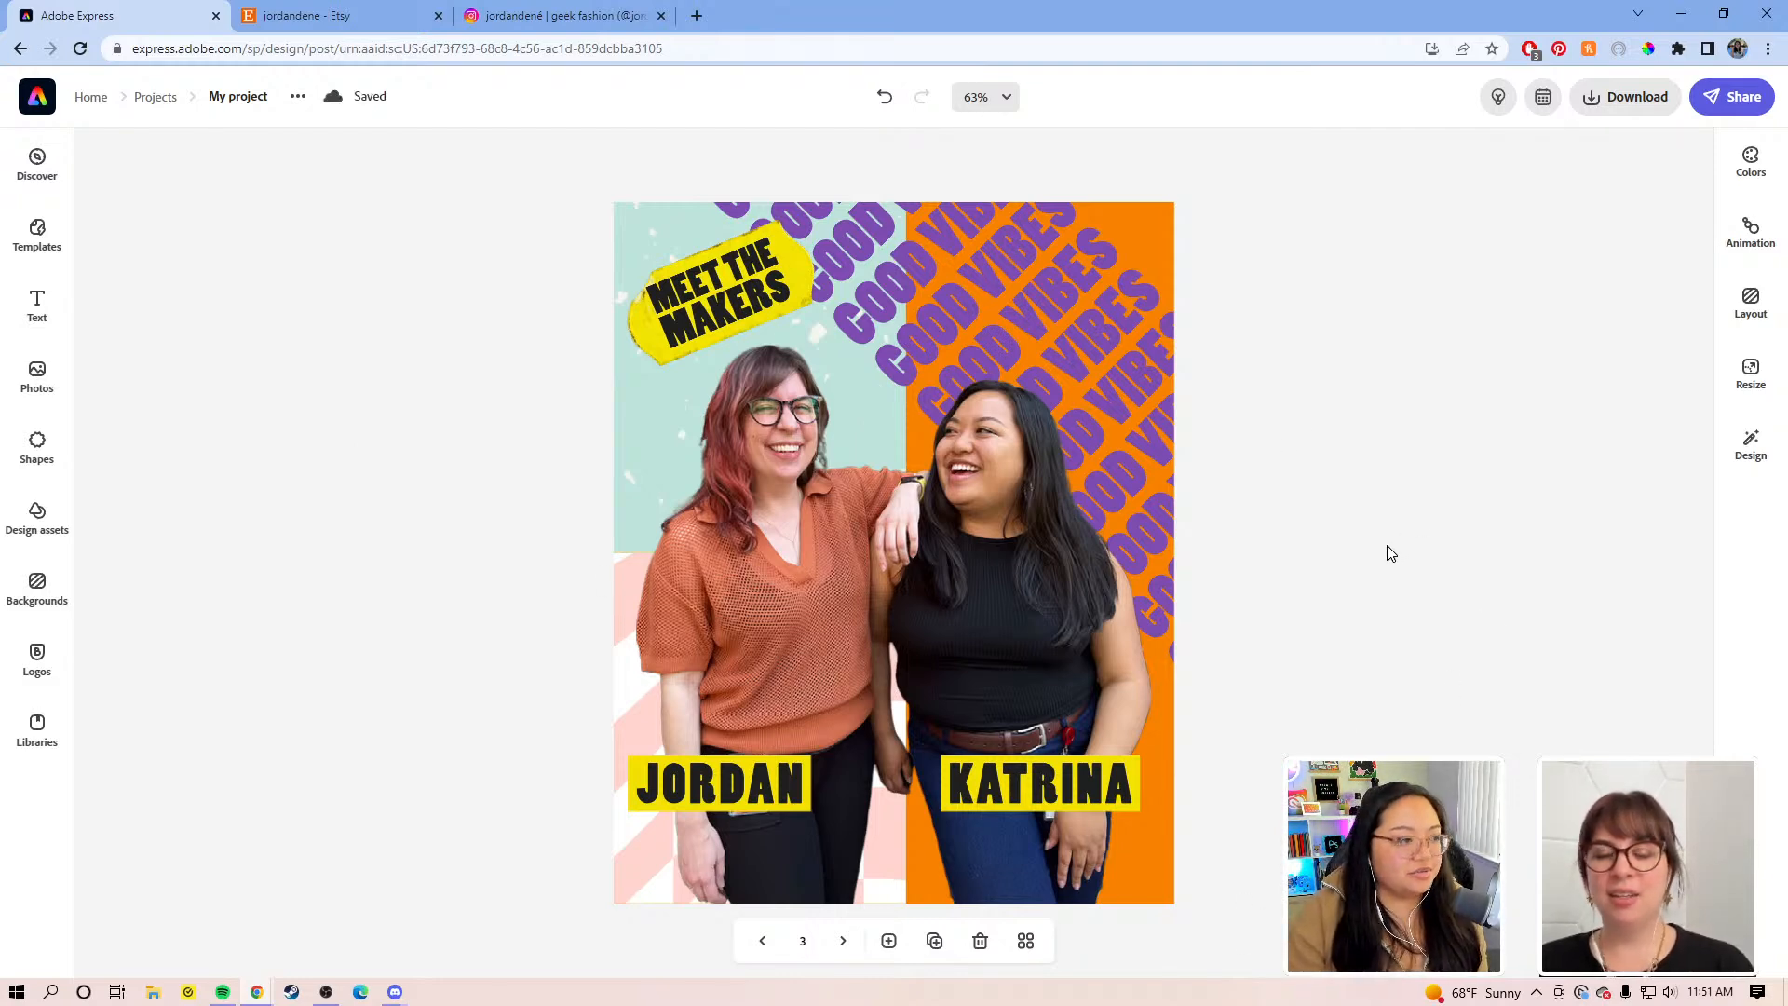
Step: Nudge the yellow shape behind MEET THE MAKERS, then go to page 2
left_click(785, 259)
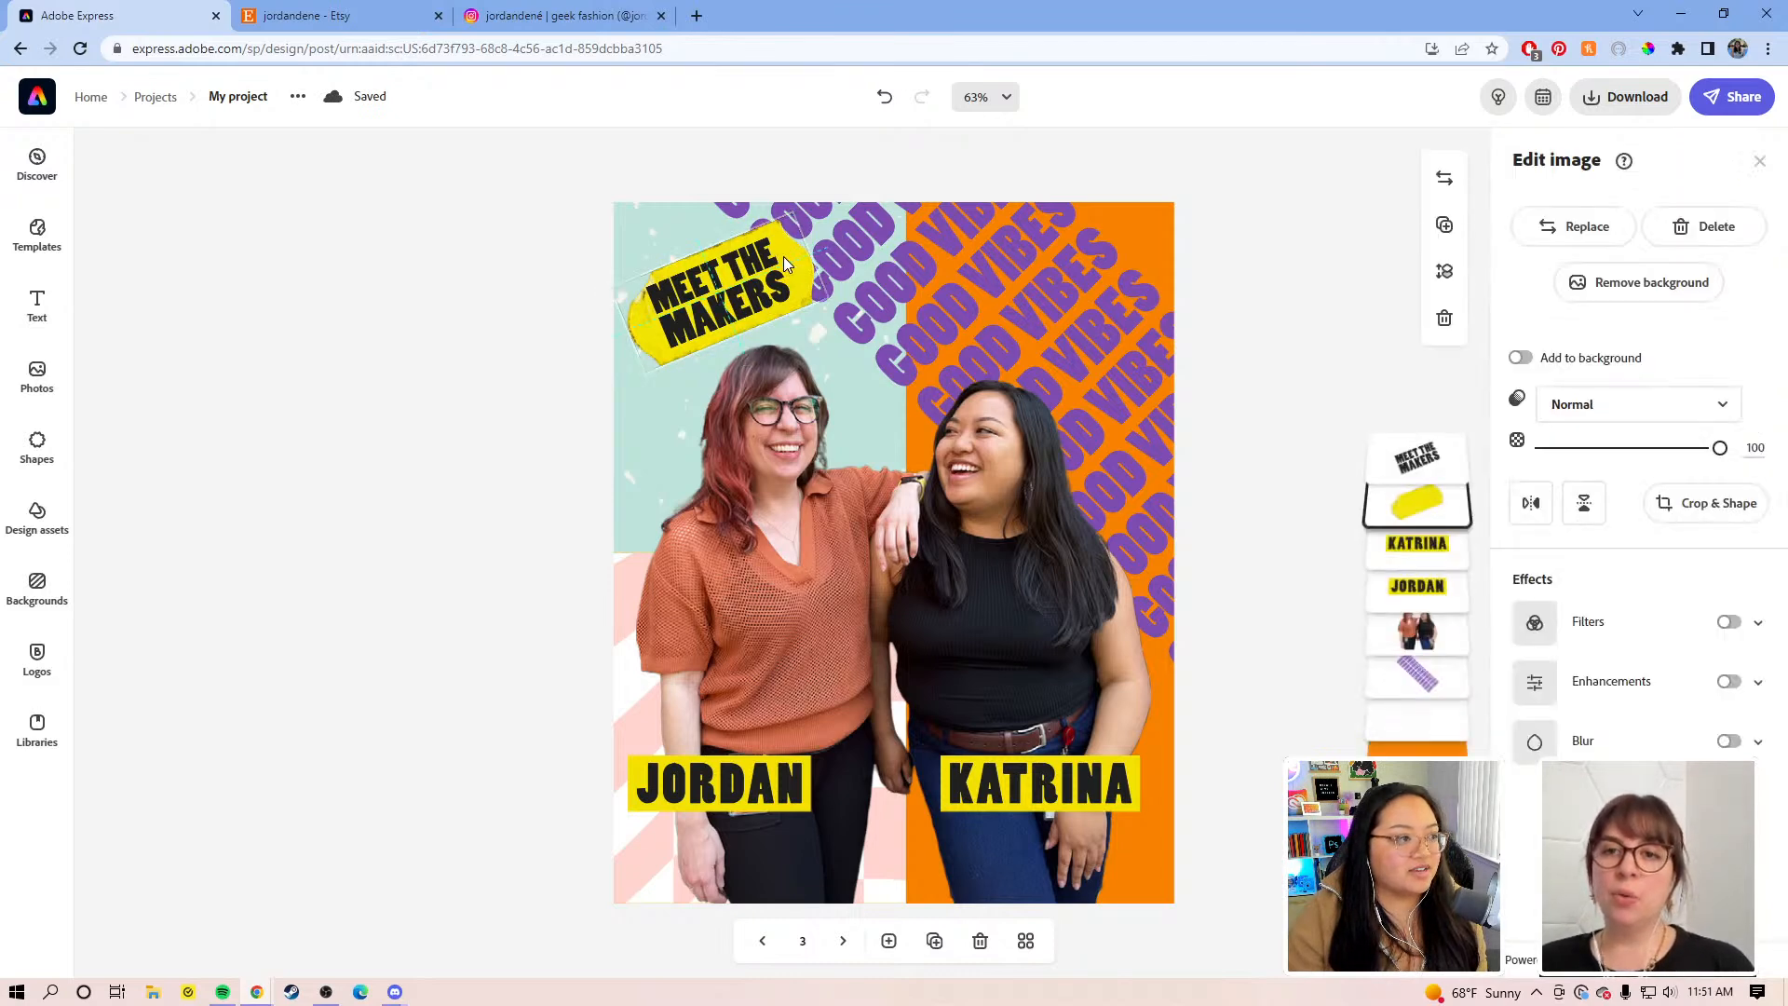
left_click_drag(784, 256, 784, 256)
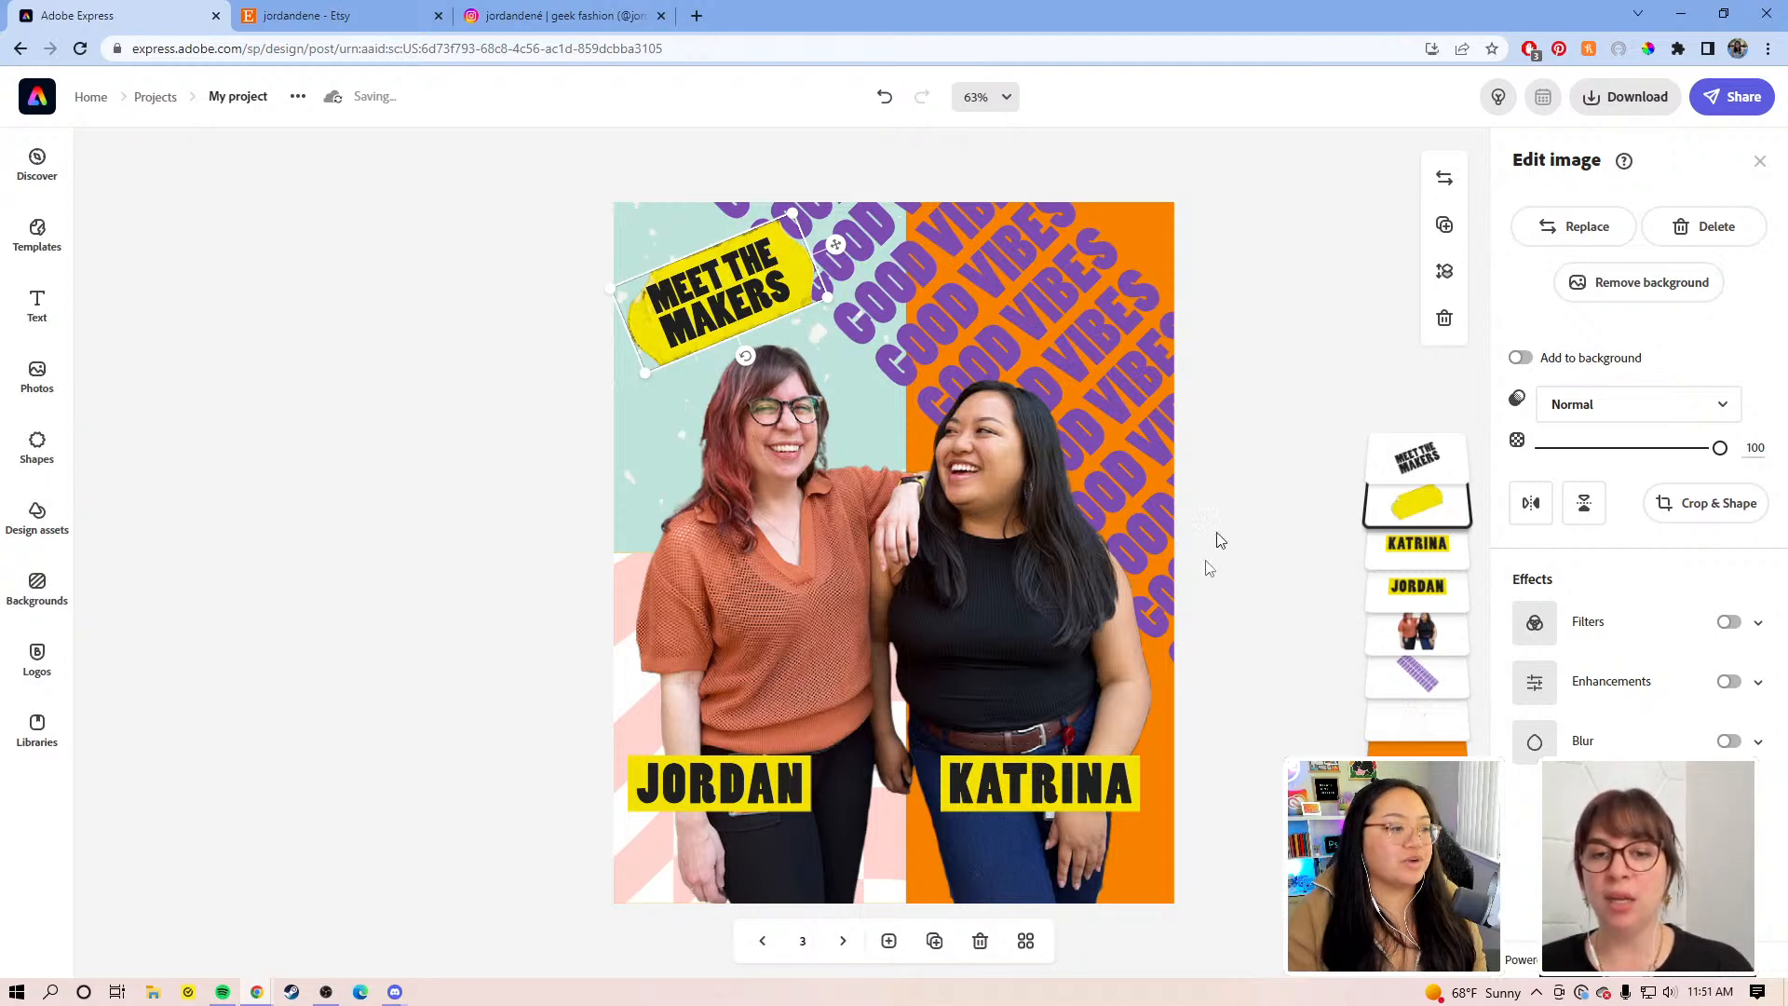
left_click(760, 942)
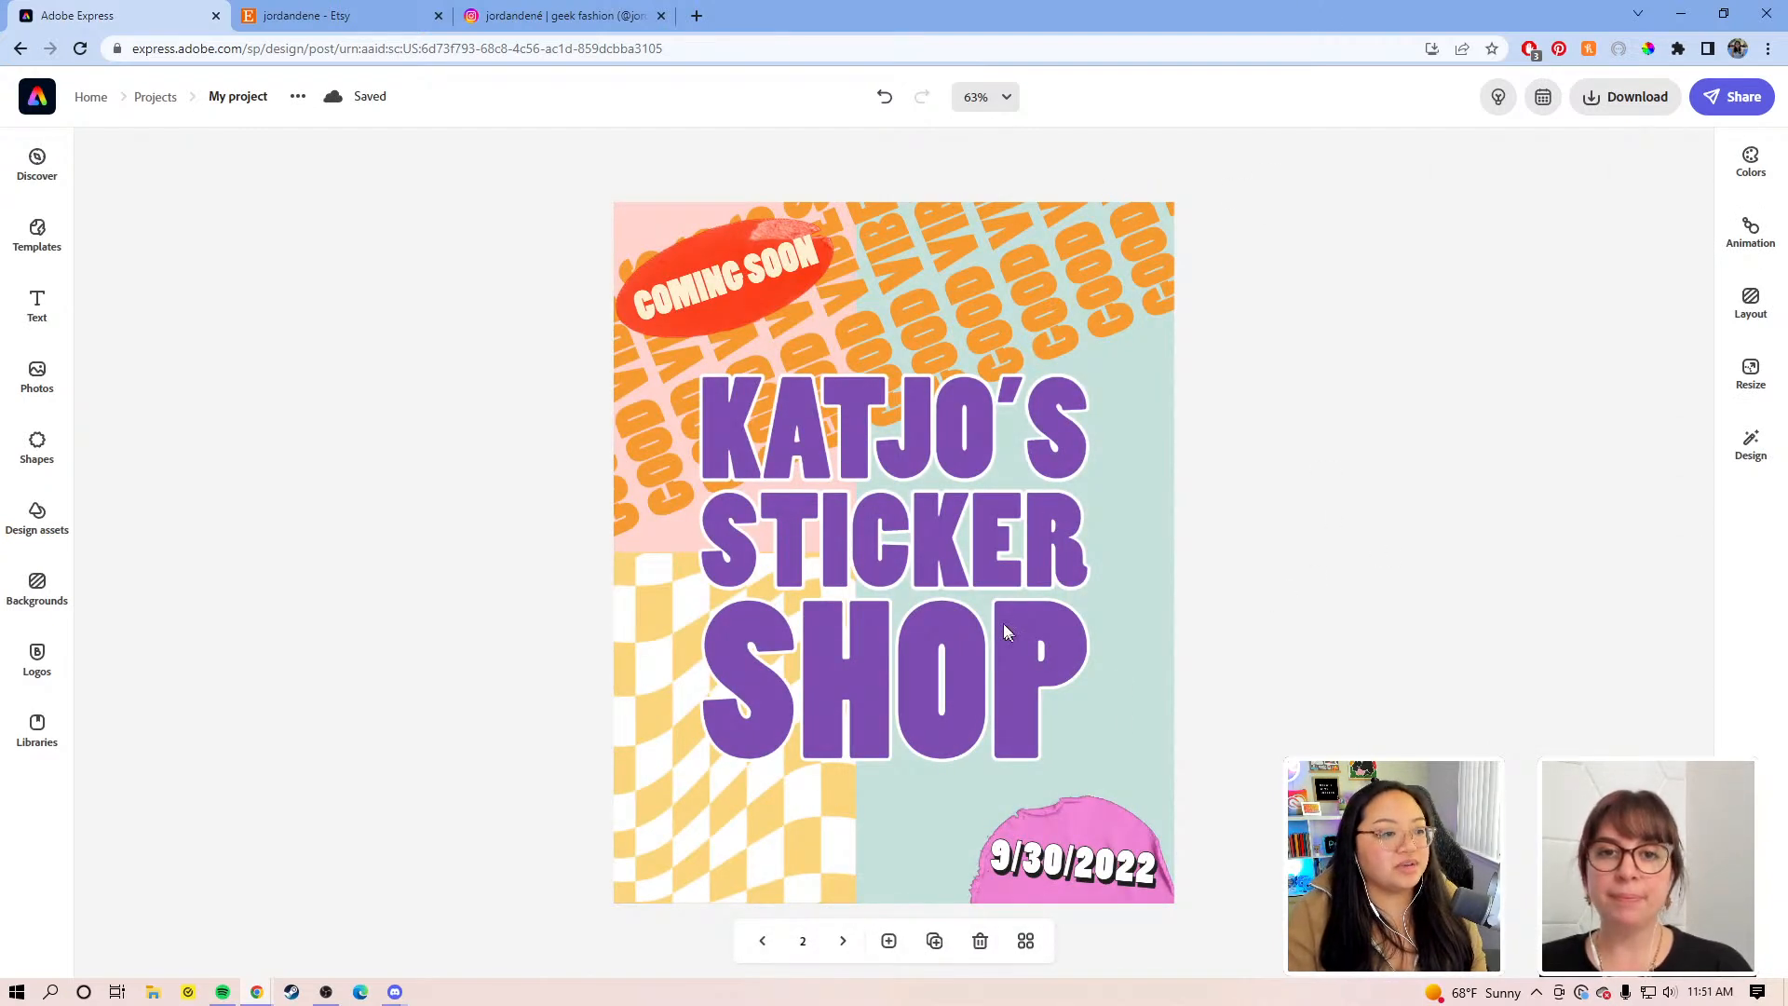
Step: Select all elements on the Sticker Shop page and group them
left_click(1751, 372)
scroll(1592, 484, "down", 2)
scroll(1579, 676, "down", 3)
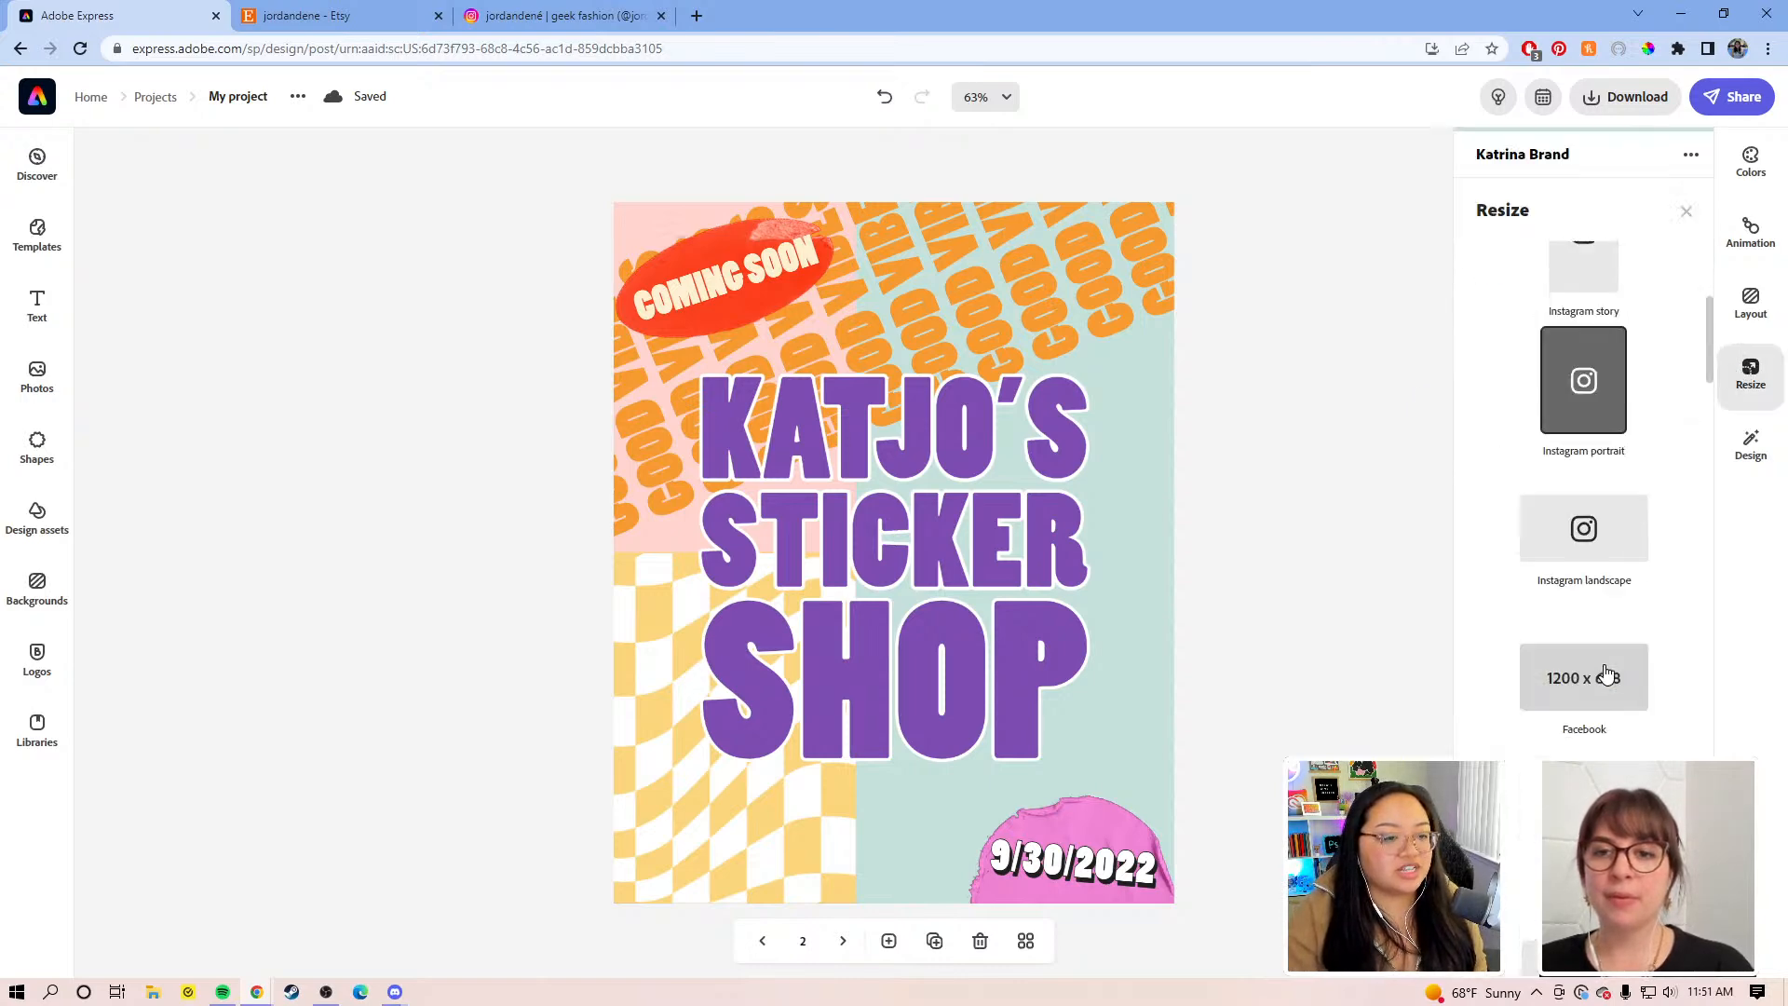
left_click(1236, 645)
left_click_drag(1320, 890, 449, 186)
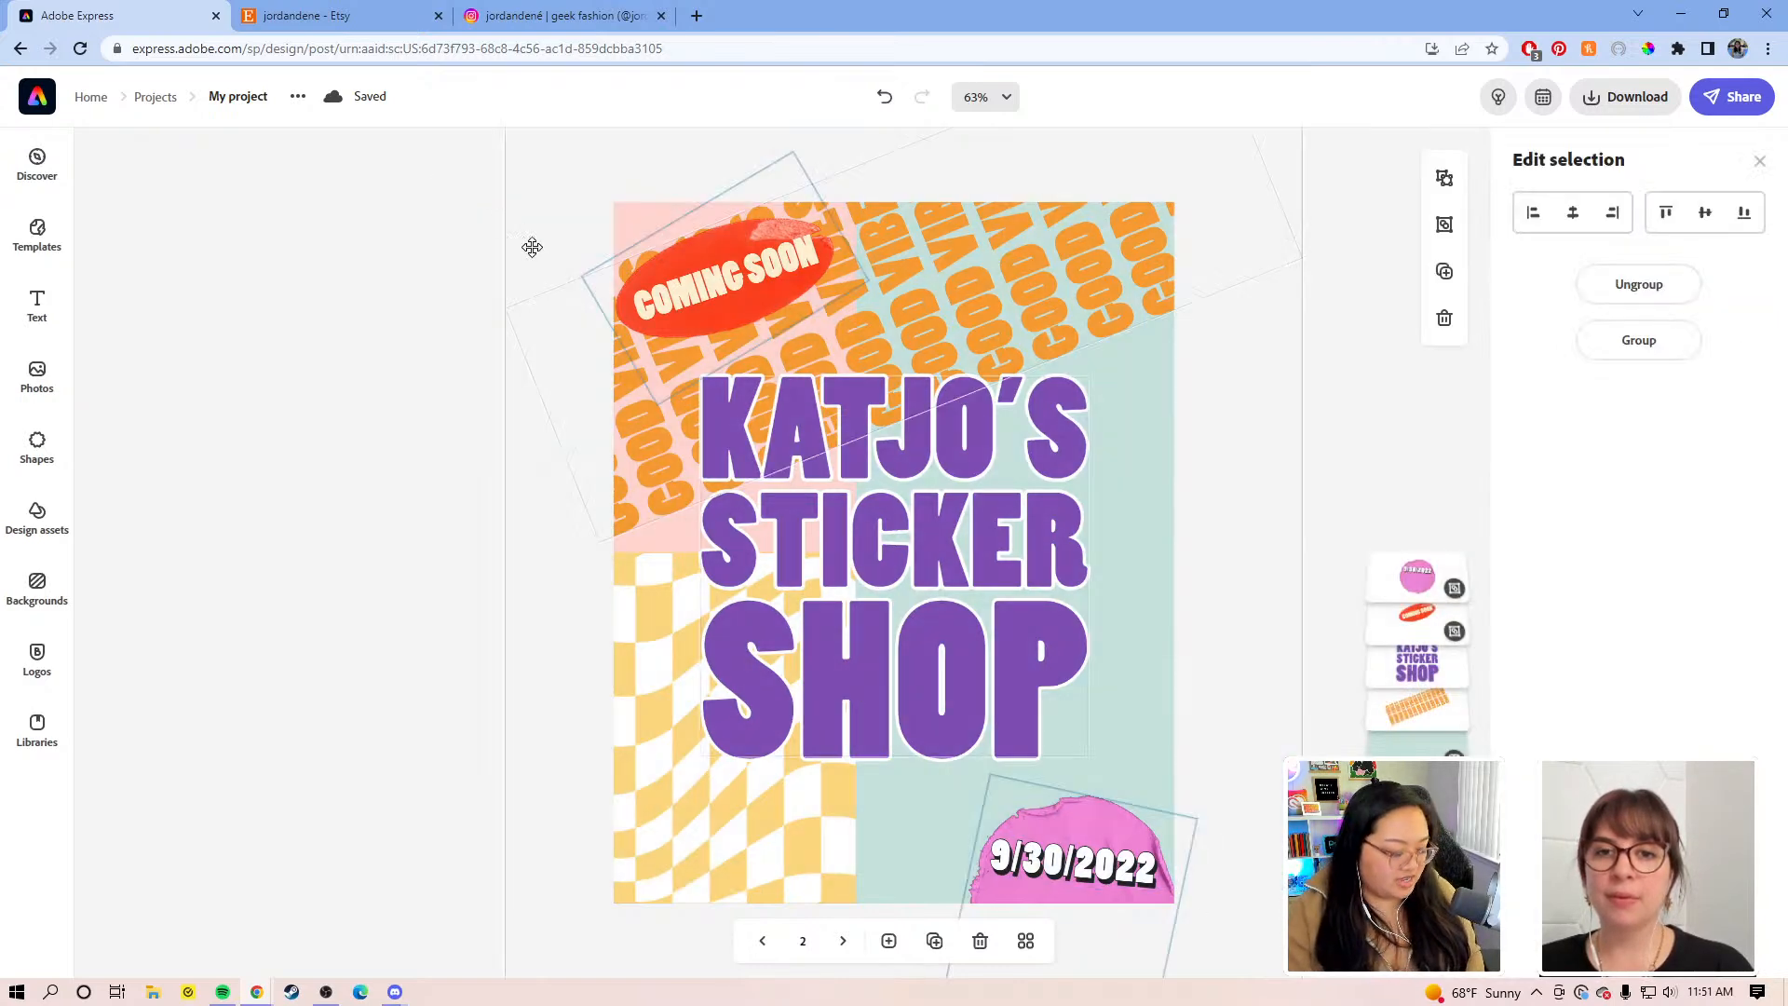
left_click(1635, 341)
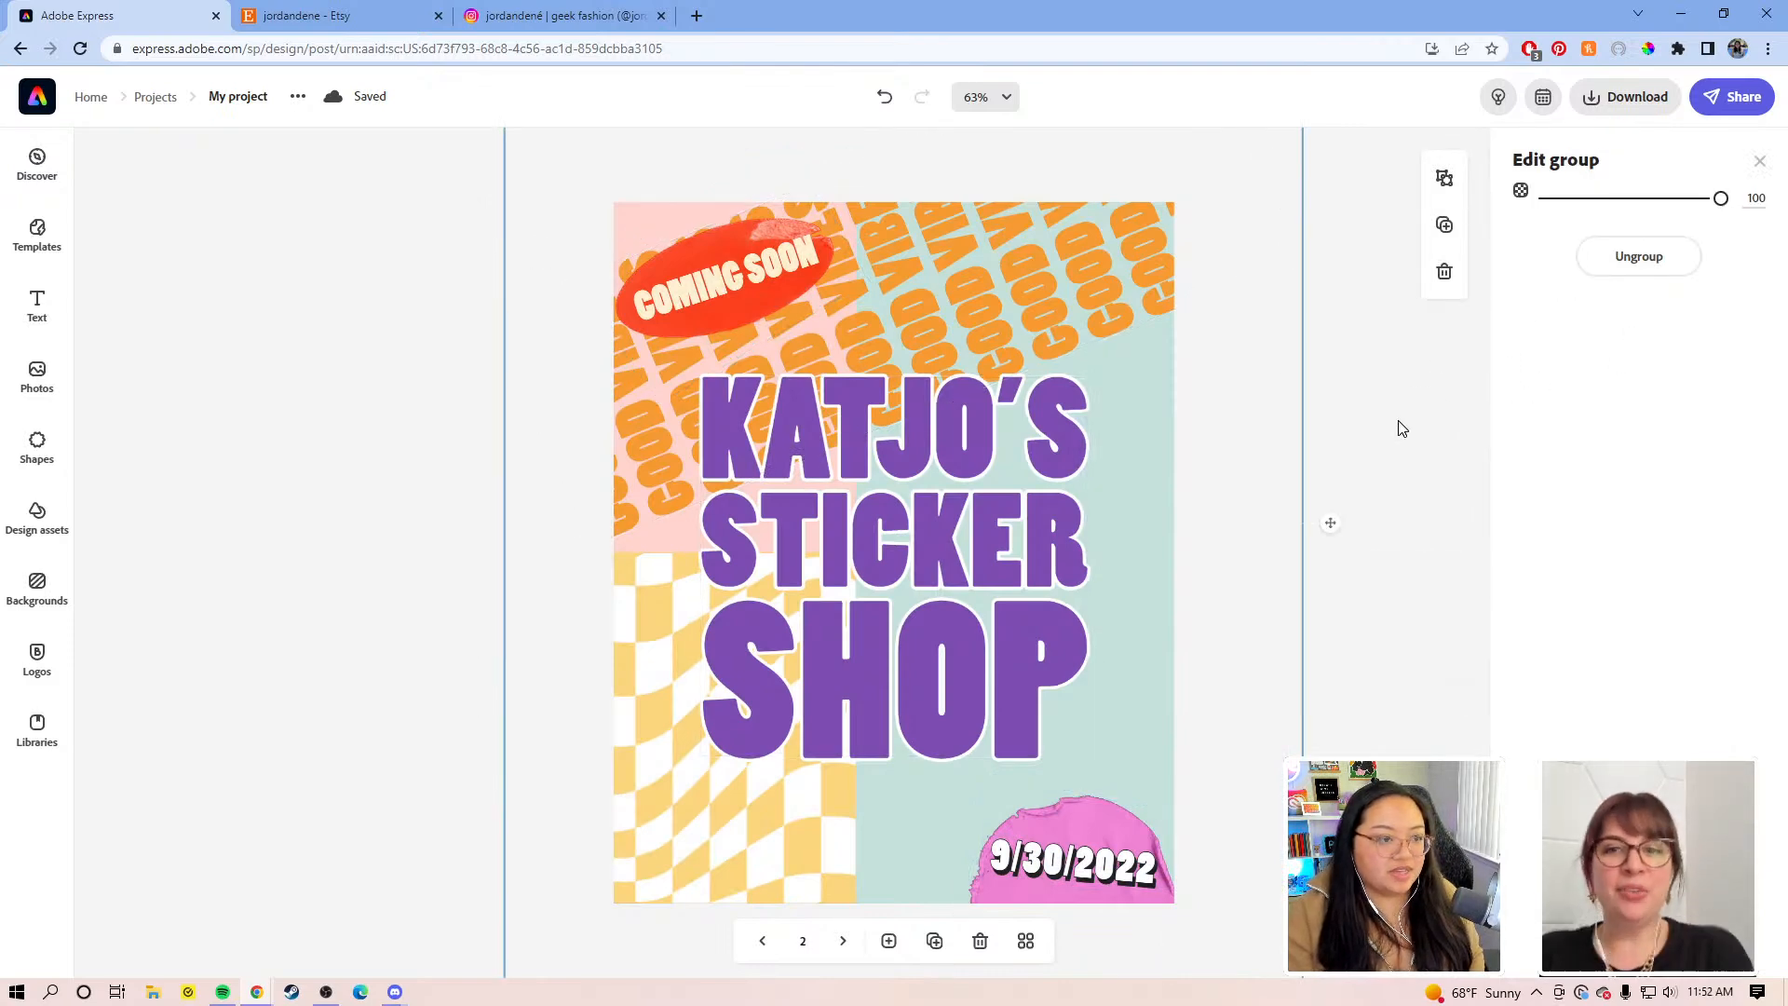
left_click(1396, 424)
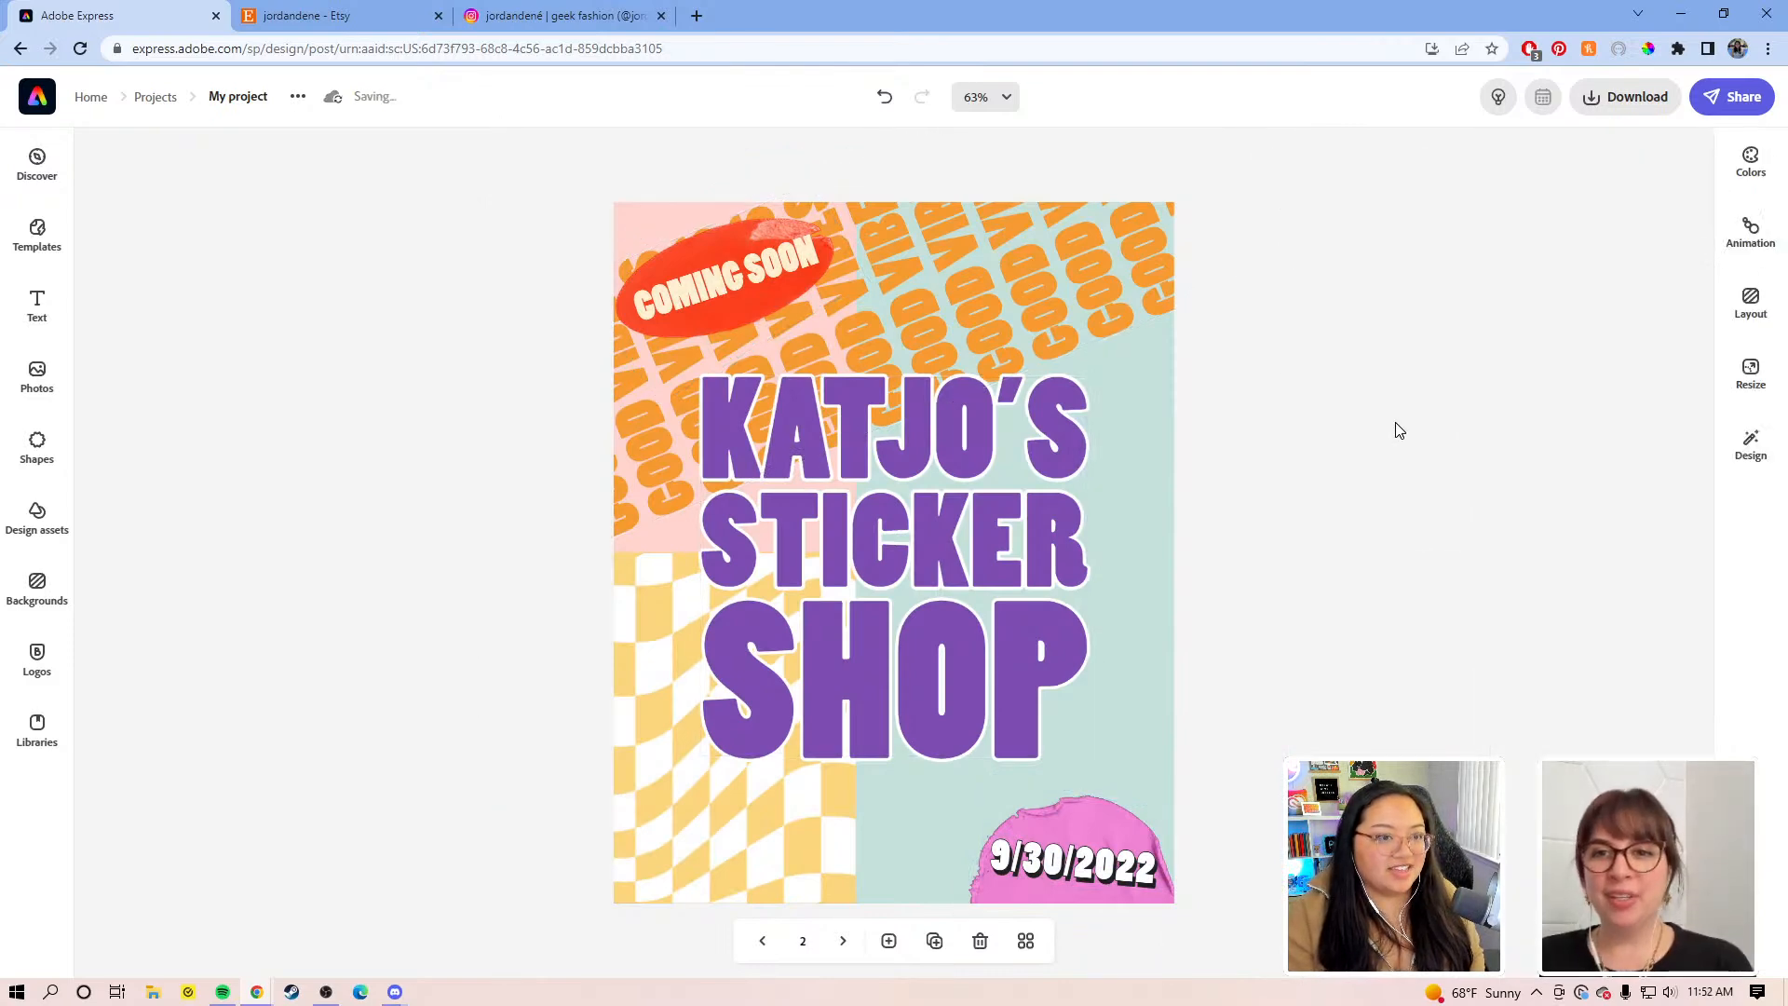
Step: Resize the page to Twitter 1200 x 670 and select the checkered image block
left_click(1749, 373)
scroll(1555, 568, "down", 2)
scroll(1562, 568, "down", 10)
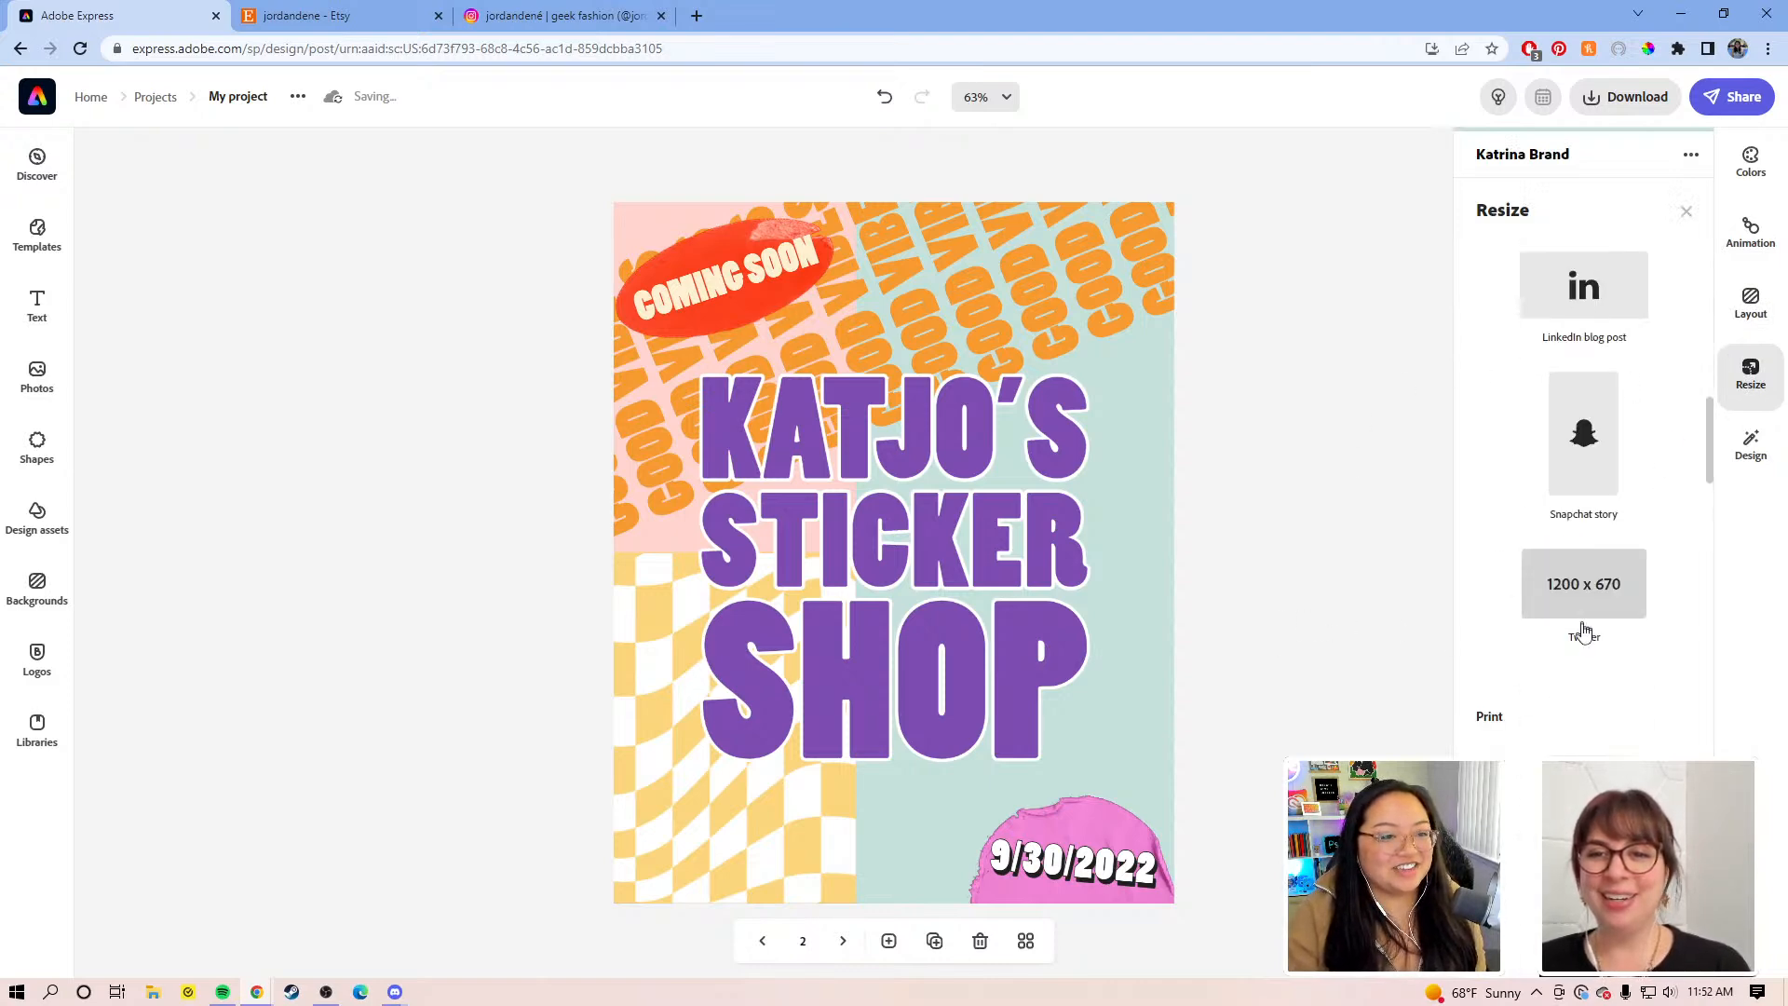
left_click(1577, 603)
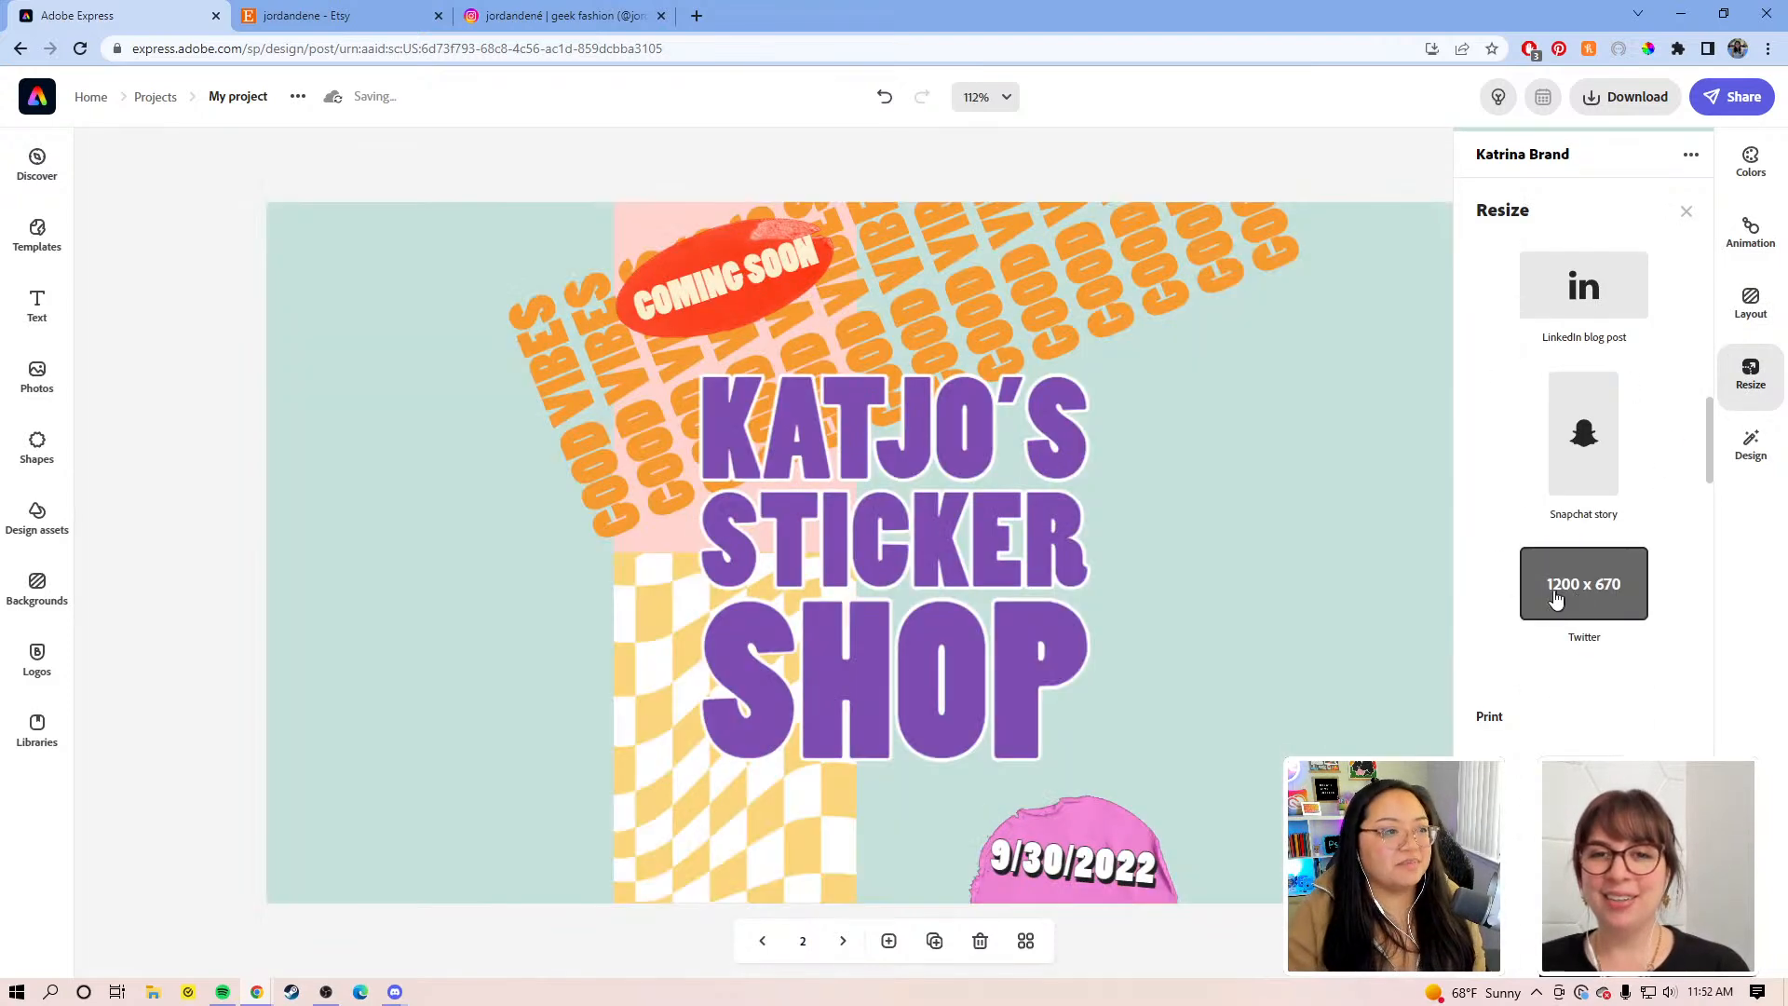
left_click(424, 670)
left_click(623, 640)
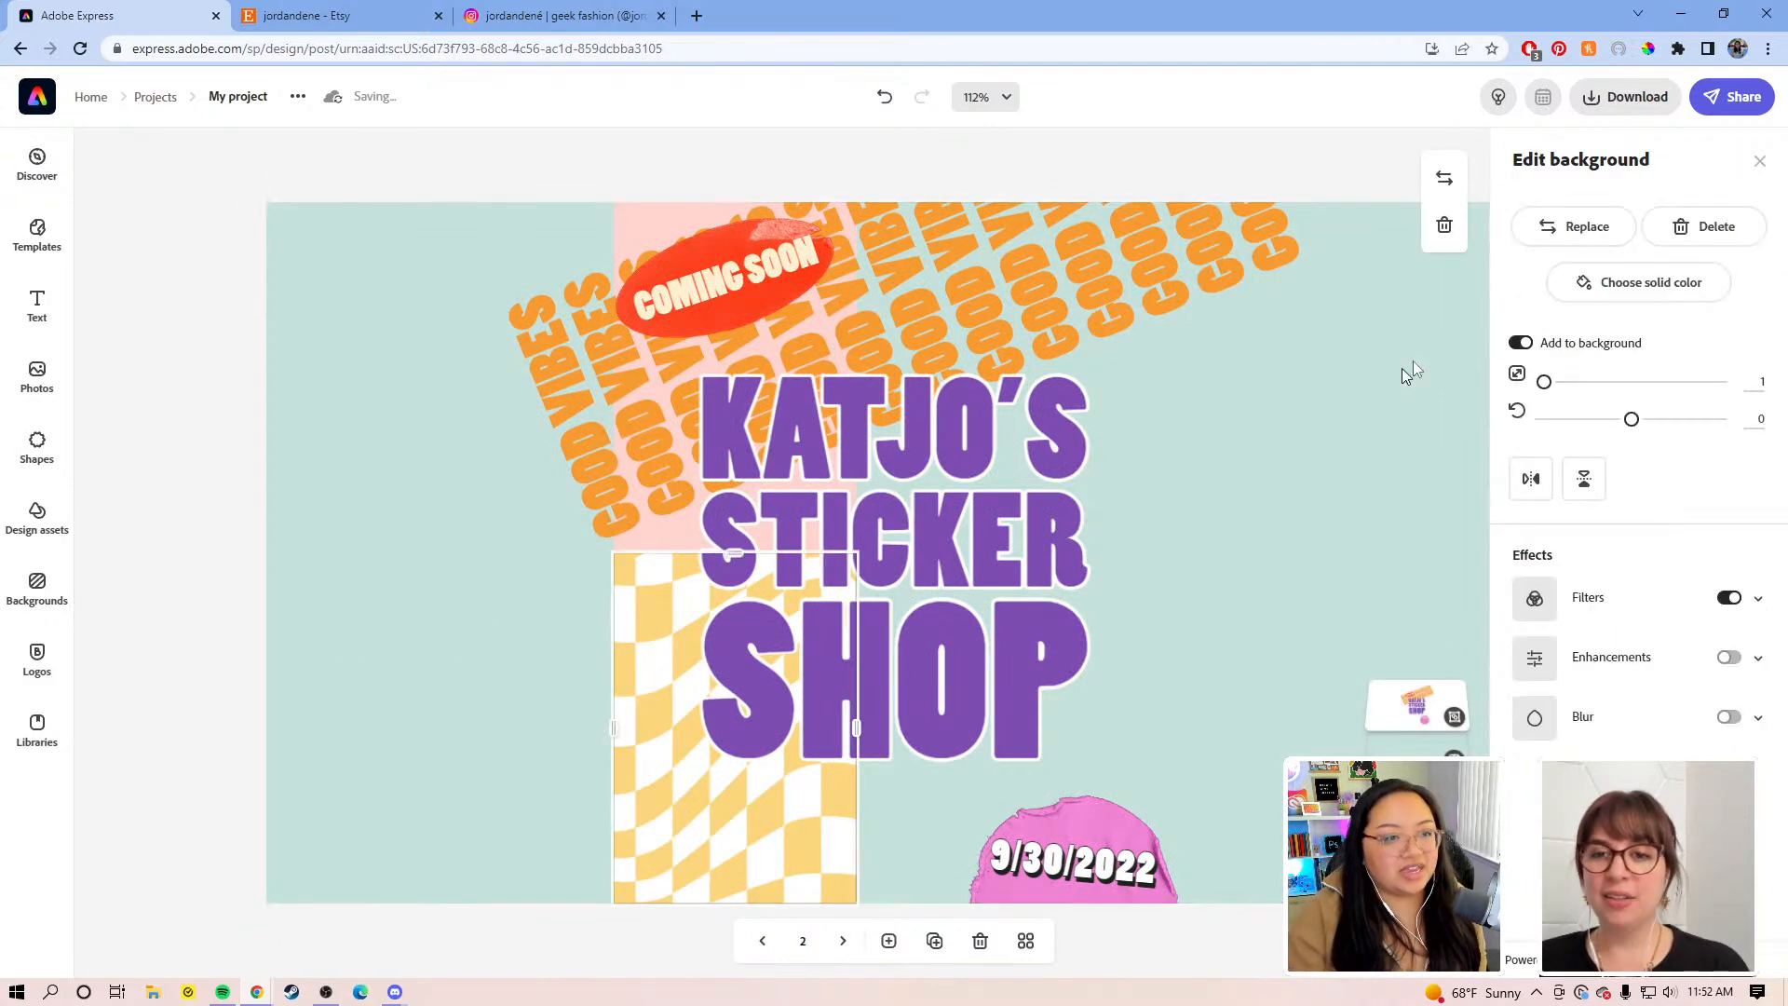
Step: Ungroup the title elements on the teal landscape page so each piece can be moved separately
left_click(1231, 422)
left_click(1763, 163)
left_click(1389, 421)
left_click(1010, 456)
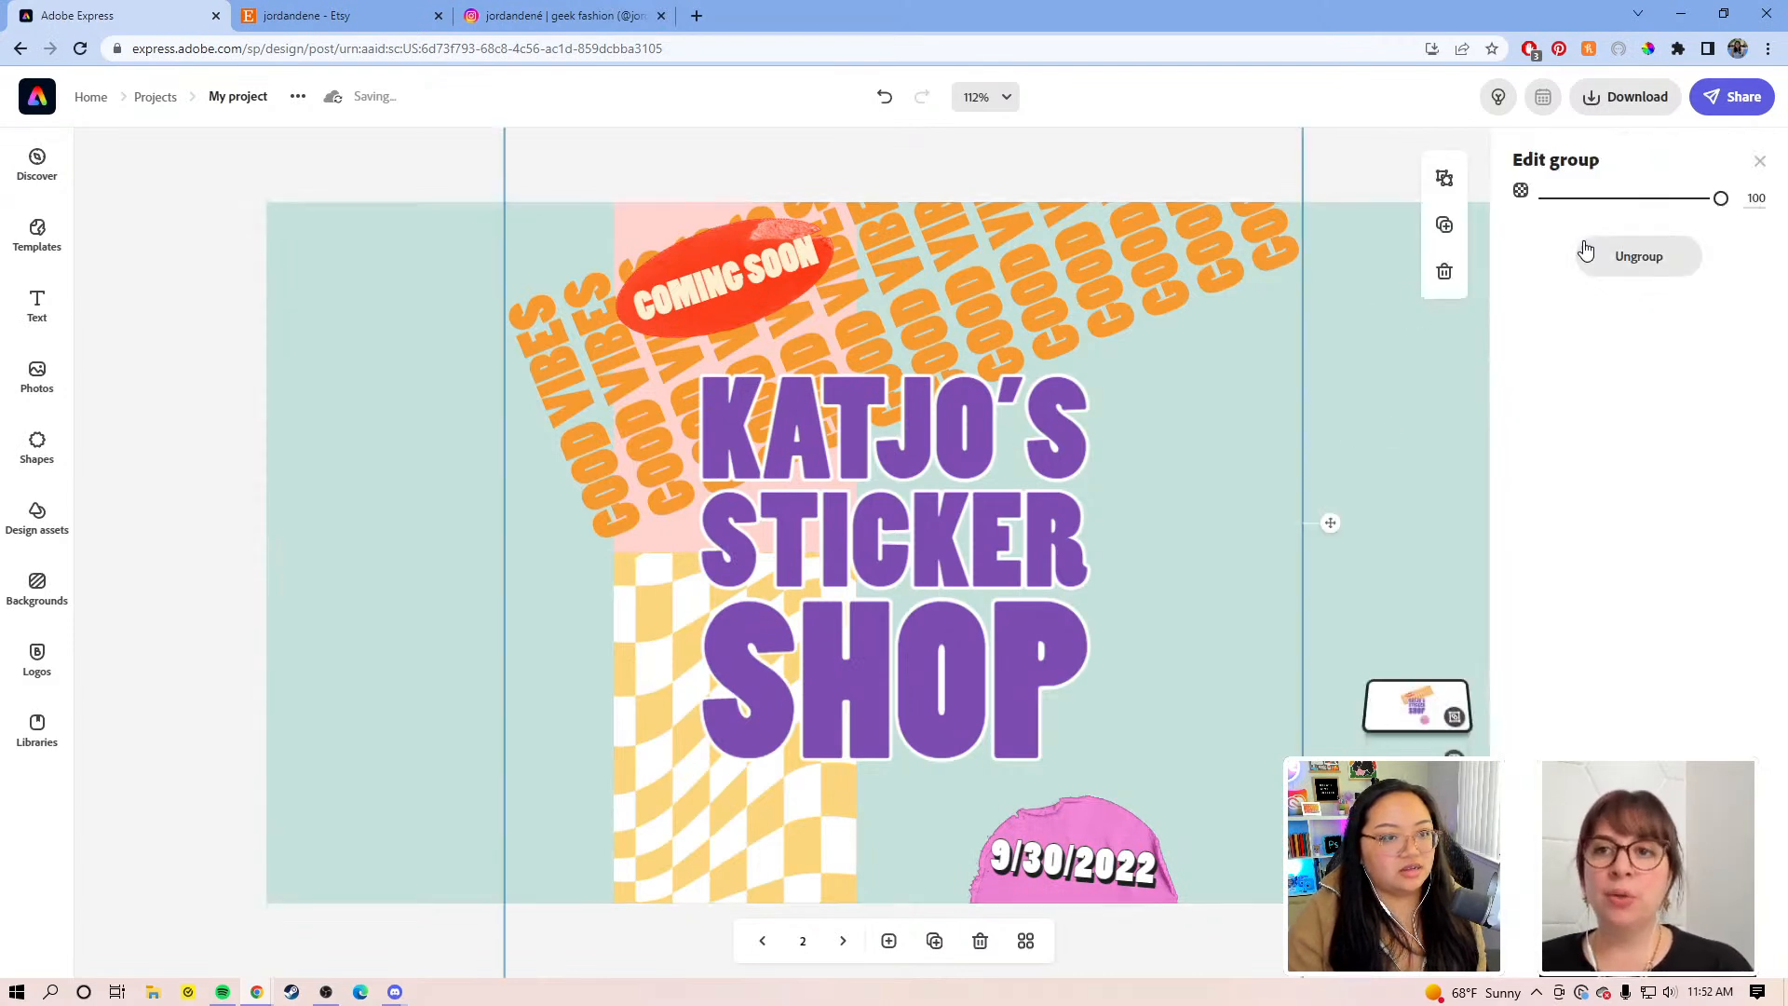
left_click(1589, 256)
left_click(1359, 424)
left_click(640, 545)
left_click(619, 586)
left_click(578, 575)
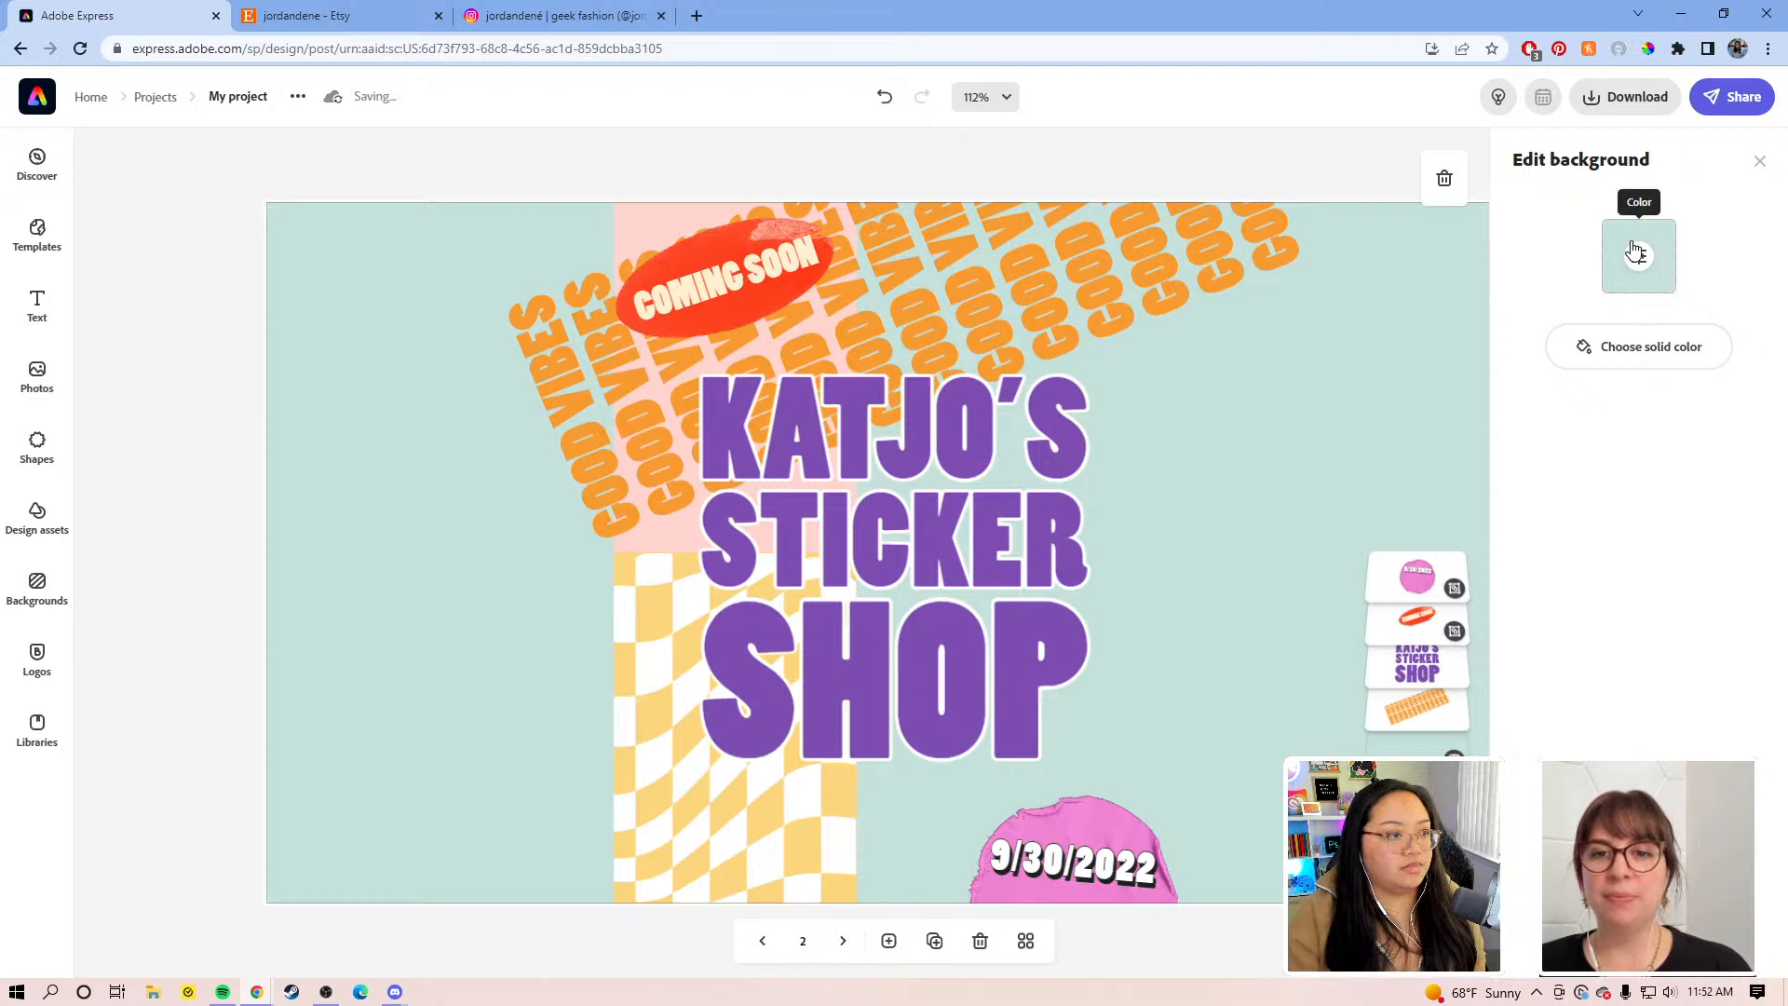
left_click(1271, 152)
Step: Nudge the title, shift the date sticker right, and put Coming Soon in the top-left corner
mouse_move(993, 464)
left_mouse_down()
mouse_move(1052, 477)
mouse_move(977, 480)
left_mouse_up()
left_click_drag(1154, 801, 1397, 735)
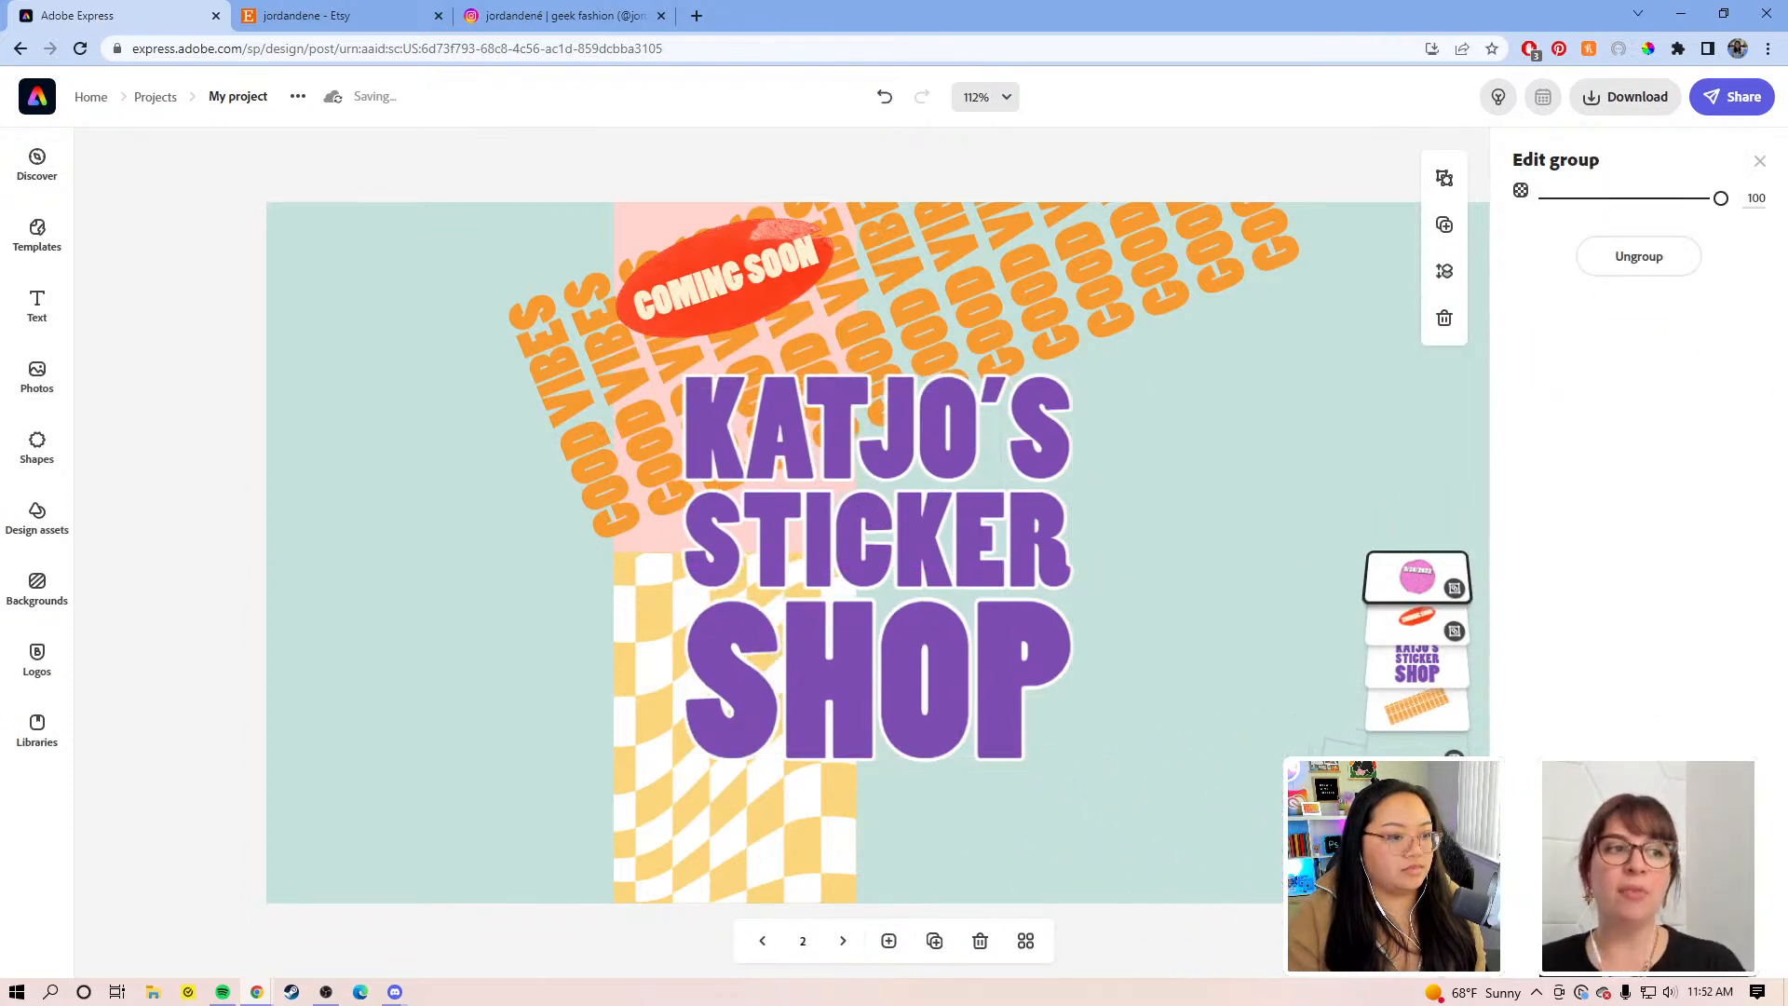
left_click_drag(745, 280, 377, 261)
left_click_drag(962, 266, 1117, 331)
Step: Stretch the pink rectangle to the left edge and cover it with GOOD VIBES enlarged to 70.7
left_click(638, 472)
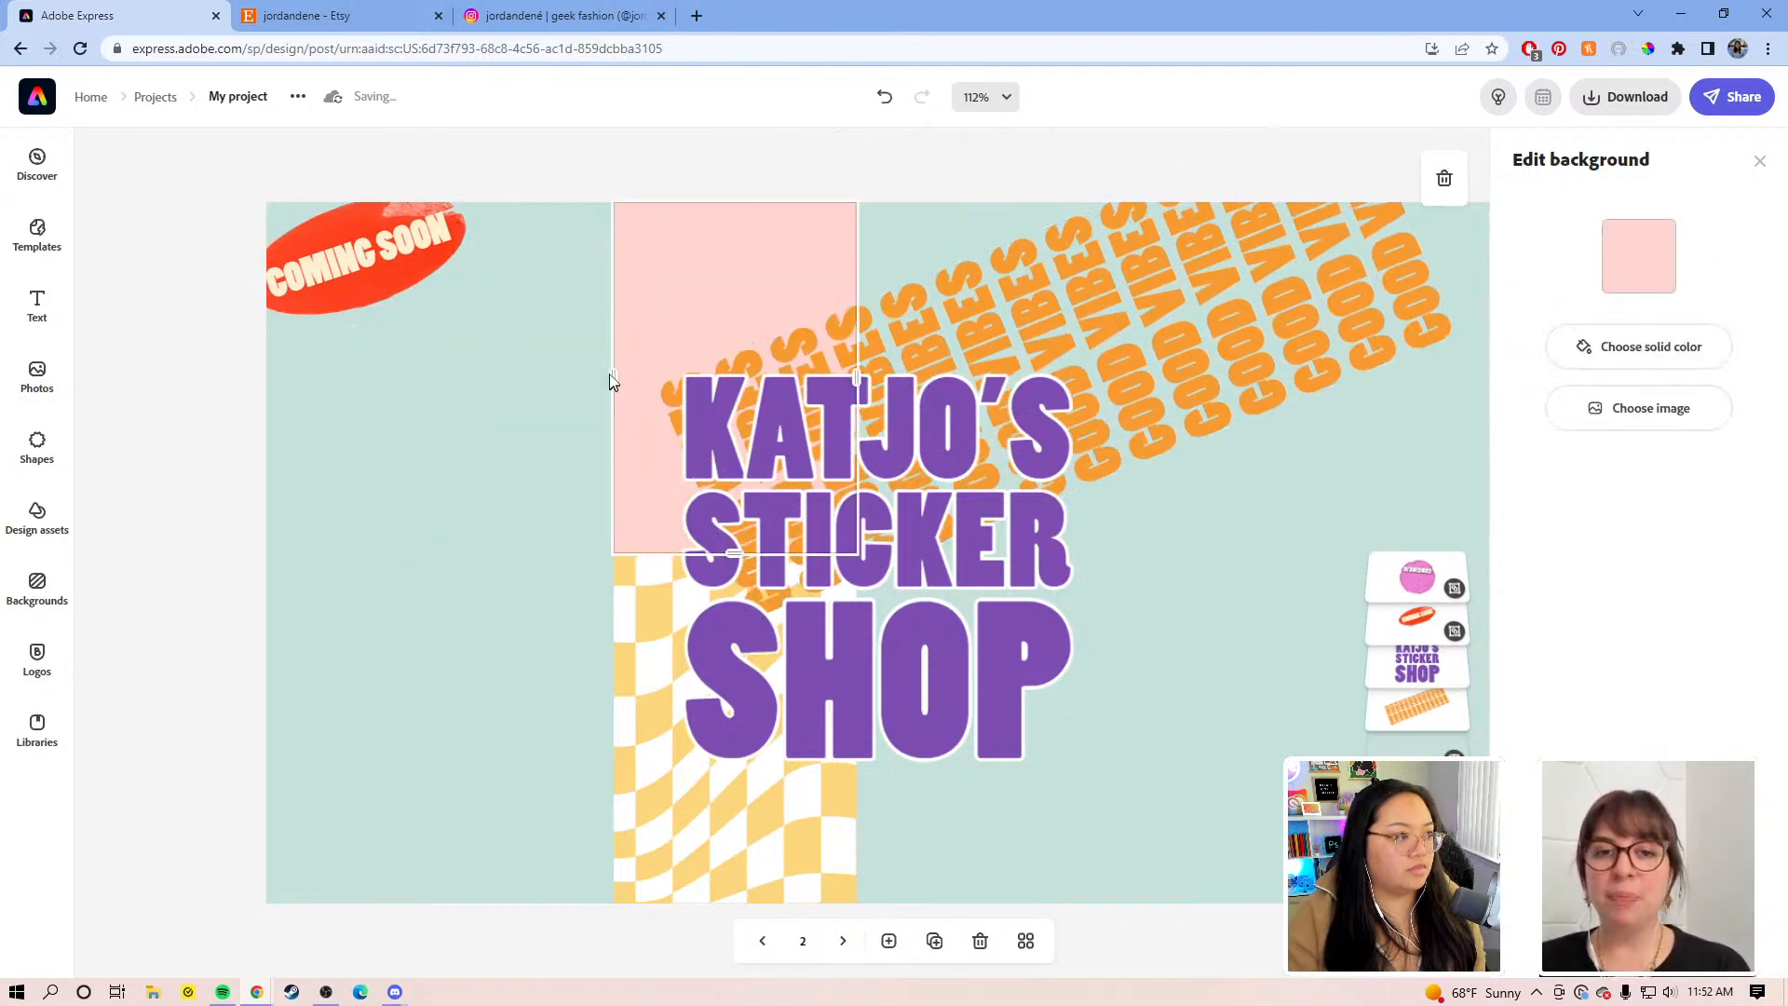
left_click_drag(610, 376, 258, 399)
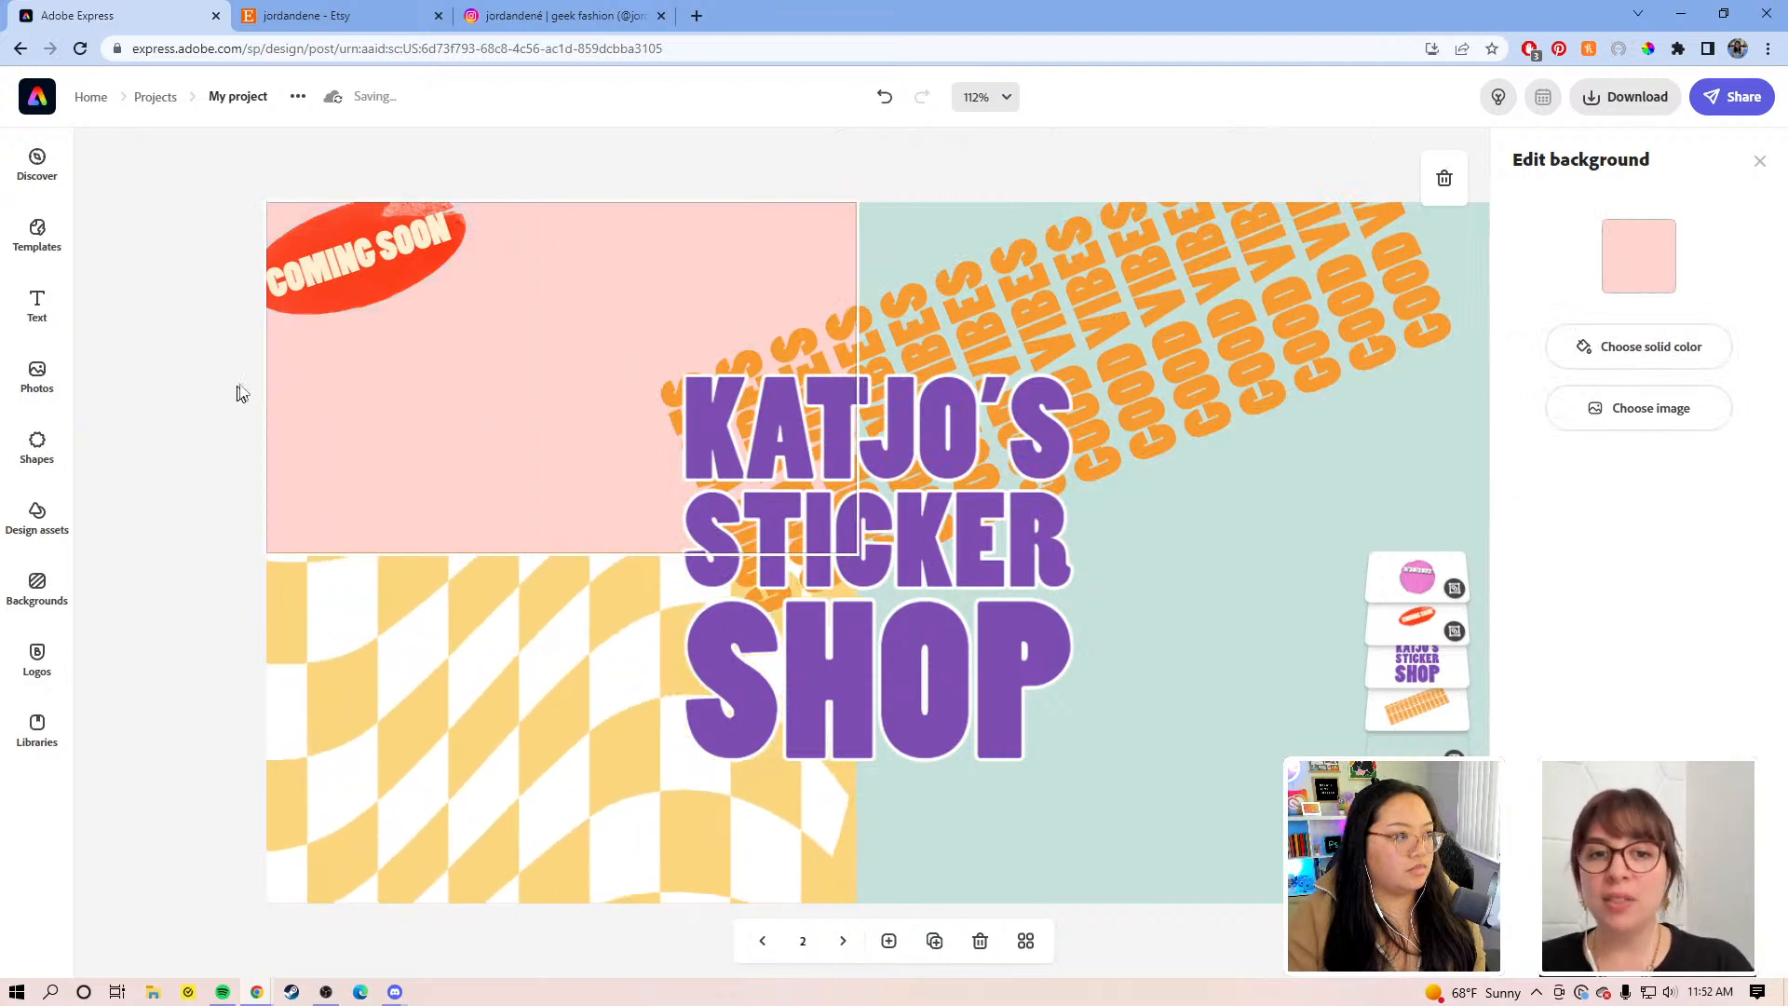
left_click_drag(1220, 287, 786, 303)
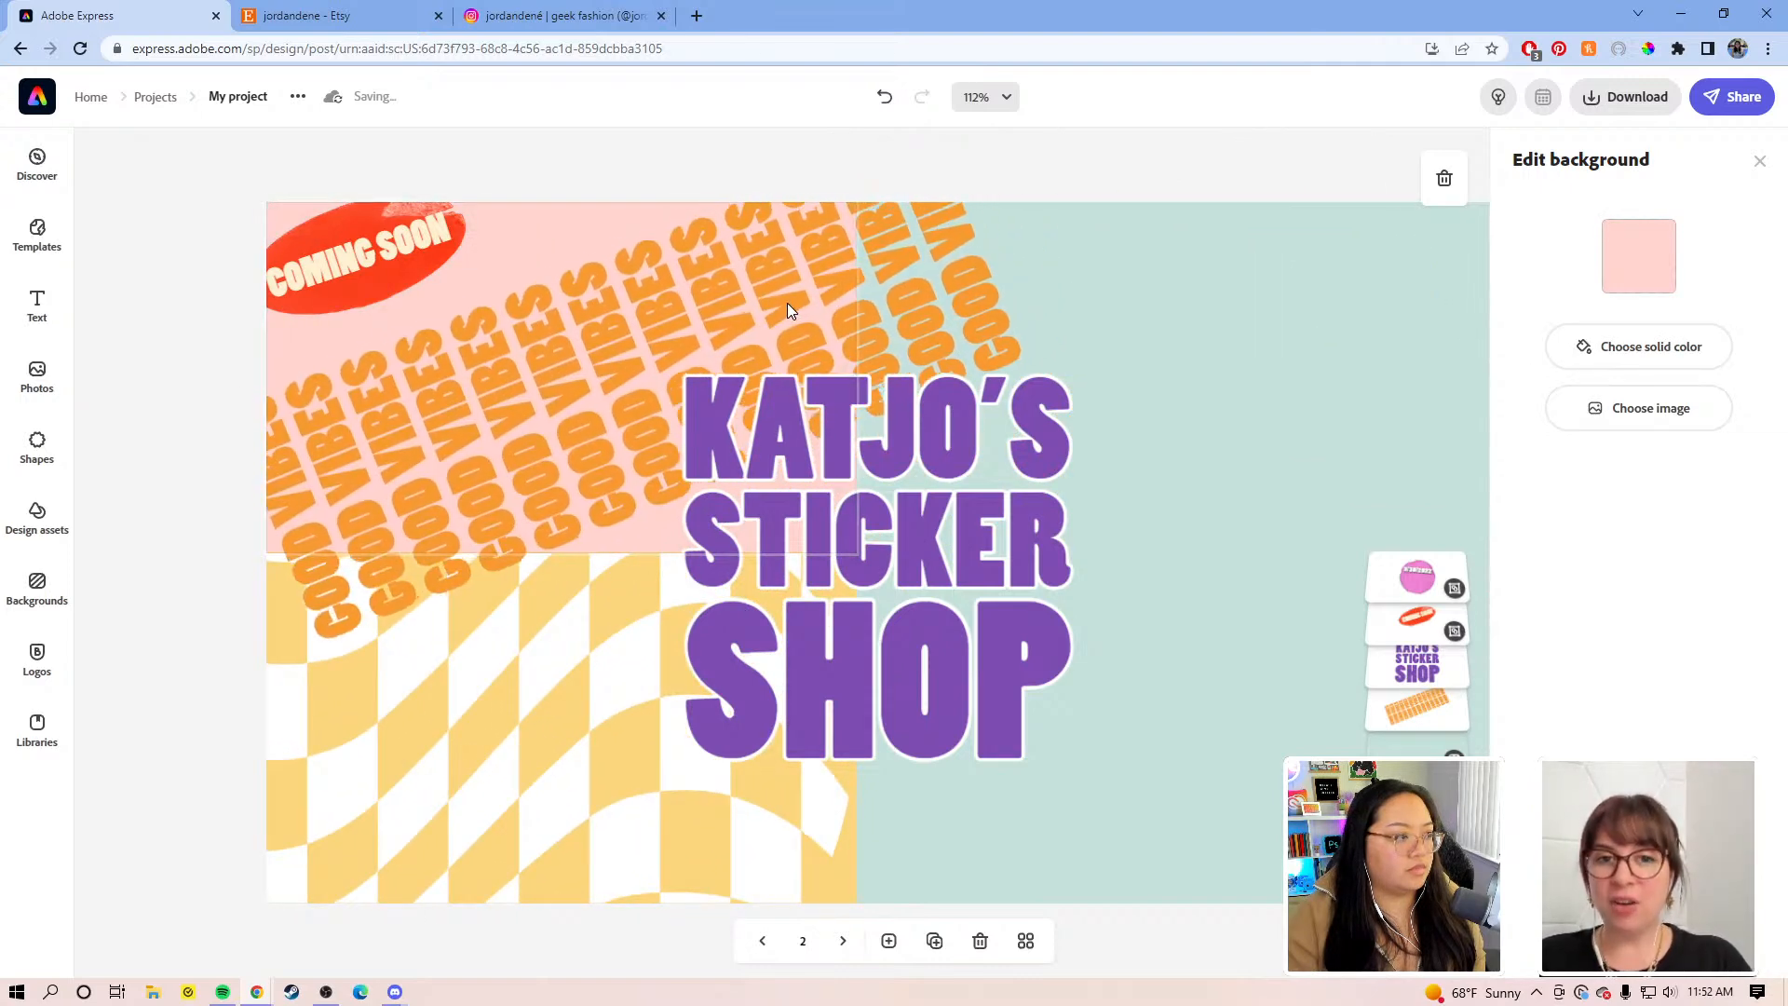
left_click(993, 270)
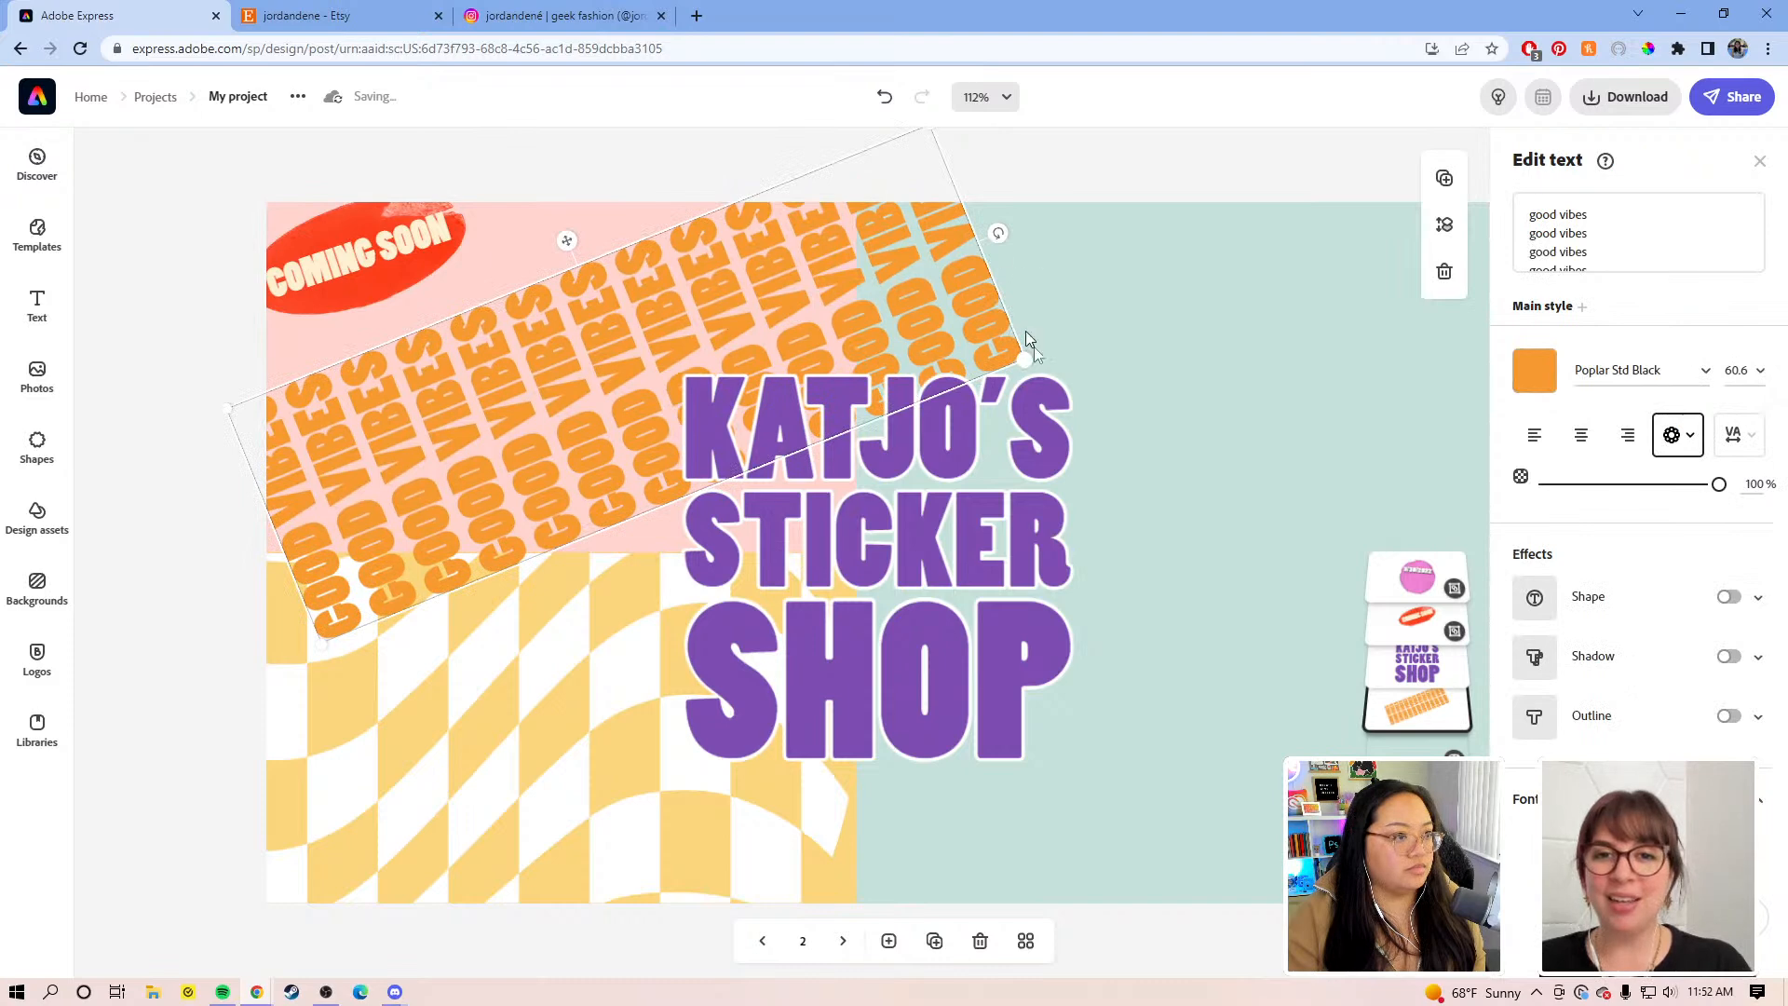
left_click_drag(1067, 346, 1165, 303)
left_click_drag(1025, 254, 971, 293)
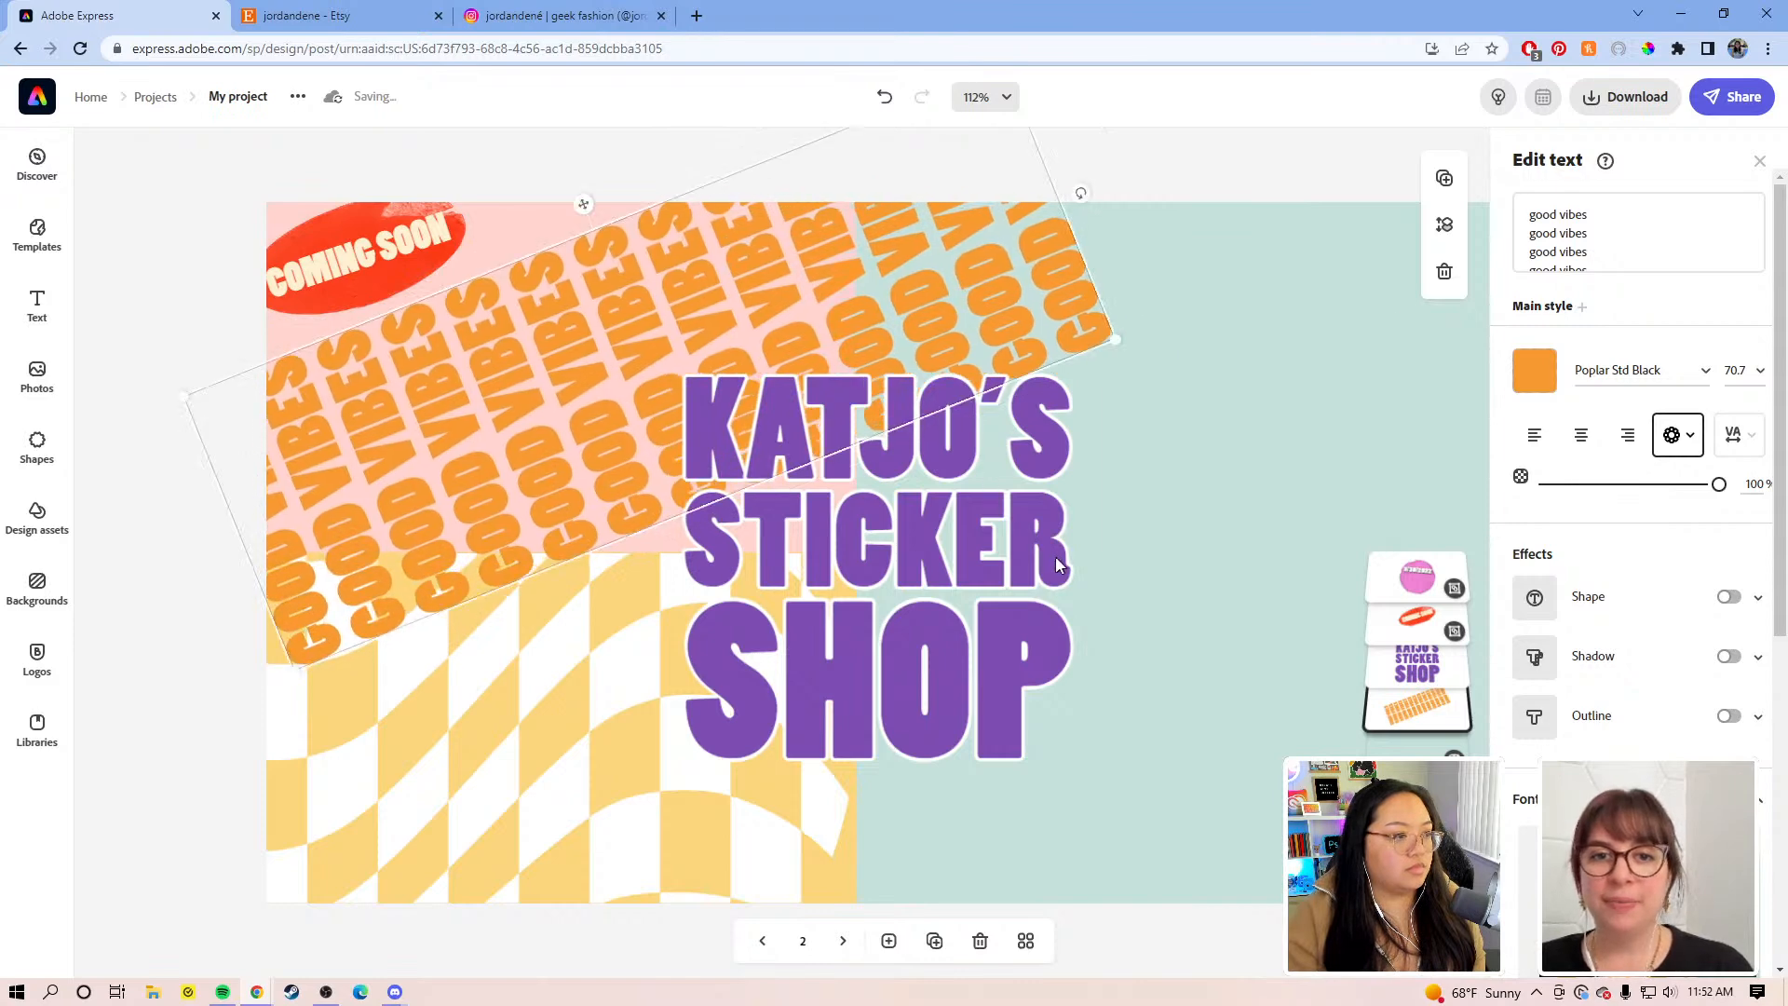
left_click(950, 569)
left_click_drag(950, 569, 914, 557)
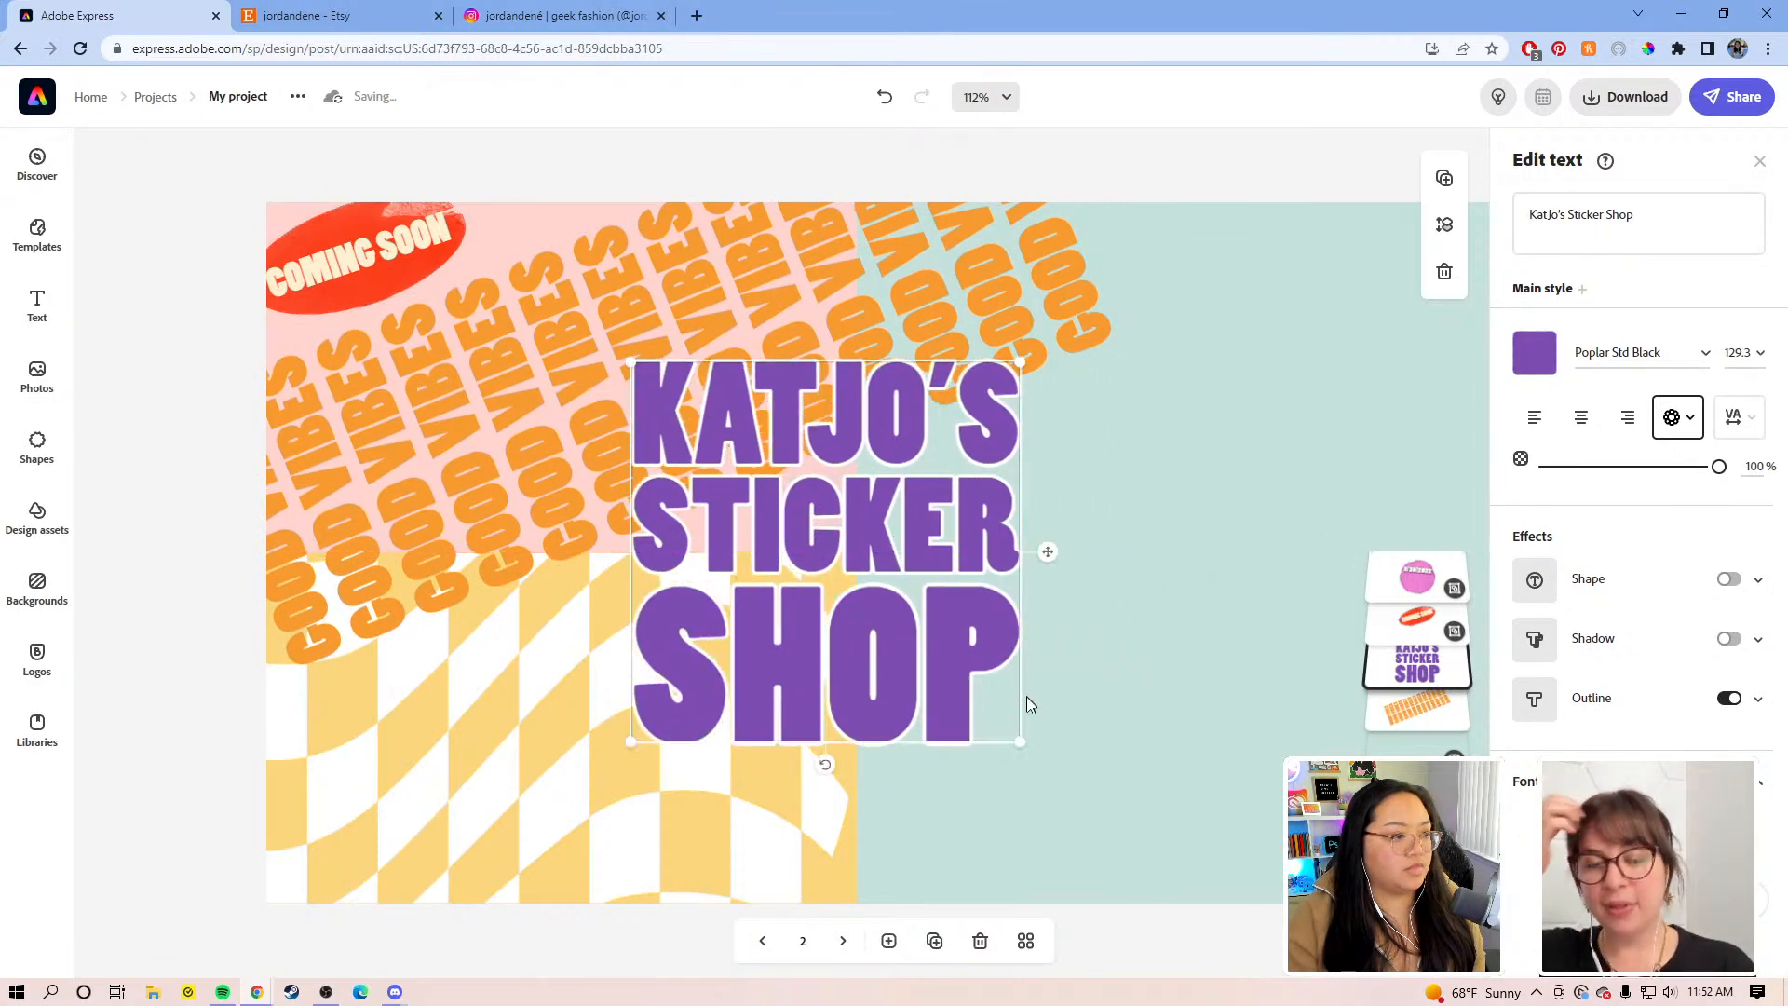
Step: Enlarge the KATJO'S STICKER SHOP title to size 172 and centre it, viewing at 75% zoom
left_click_drag(1018, 745, 1139, 772)
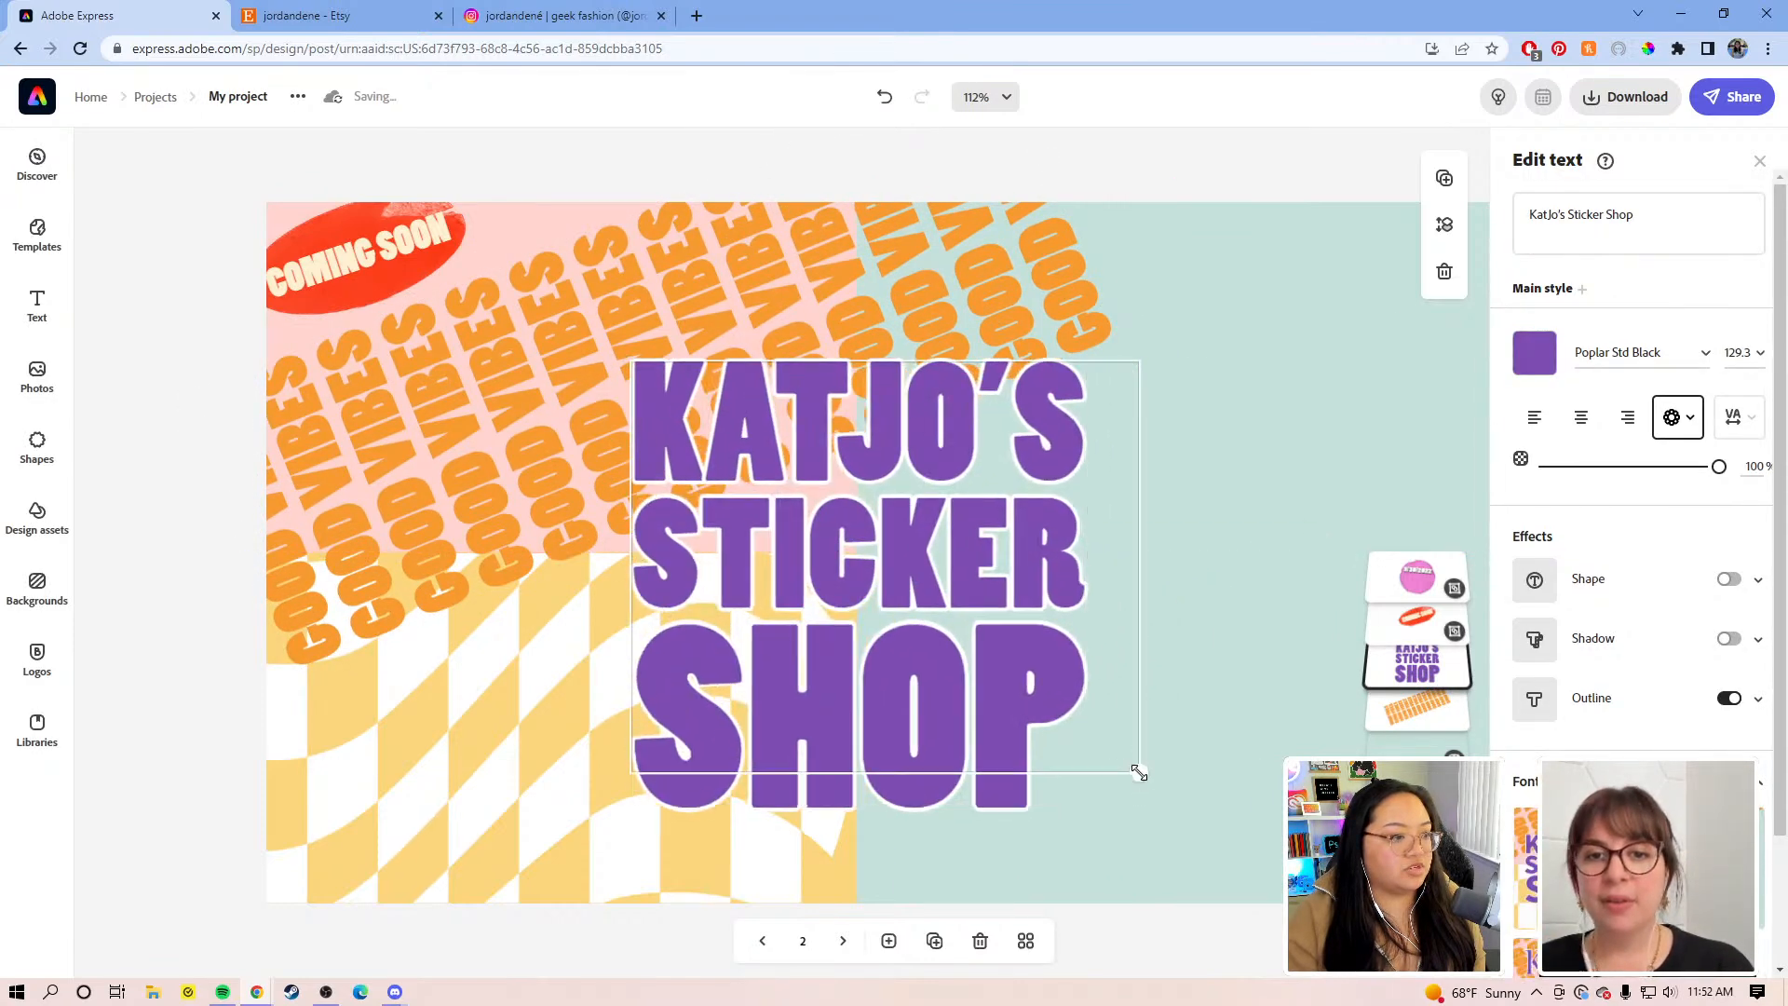
left_click(998, 99)
left_click(967, 291)
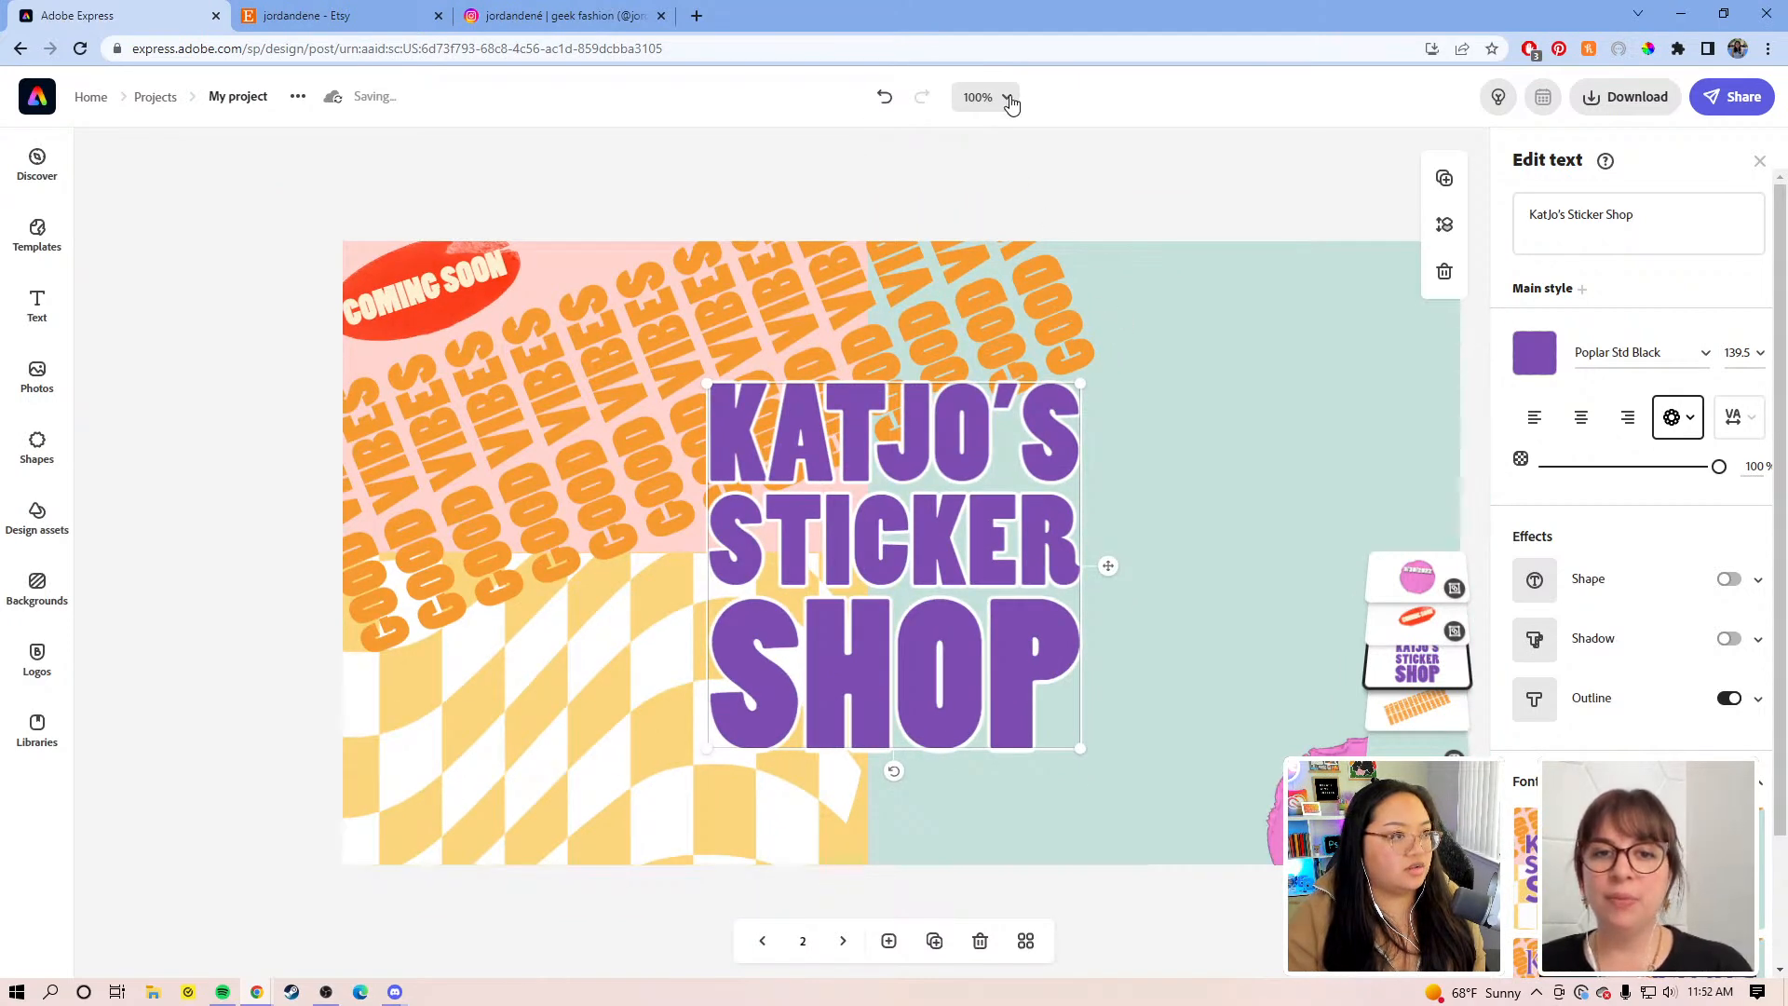
left_click(1006, 97)
left_click(955, 308)
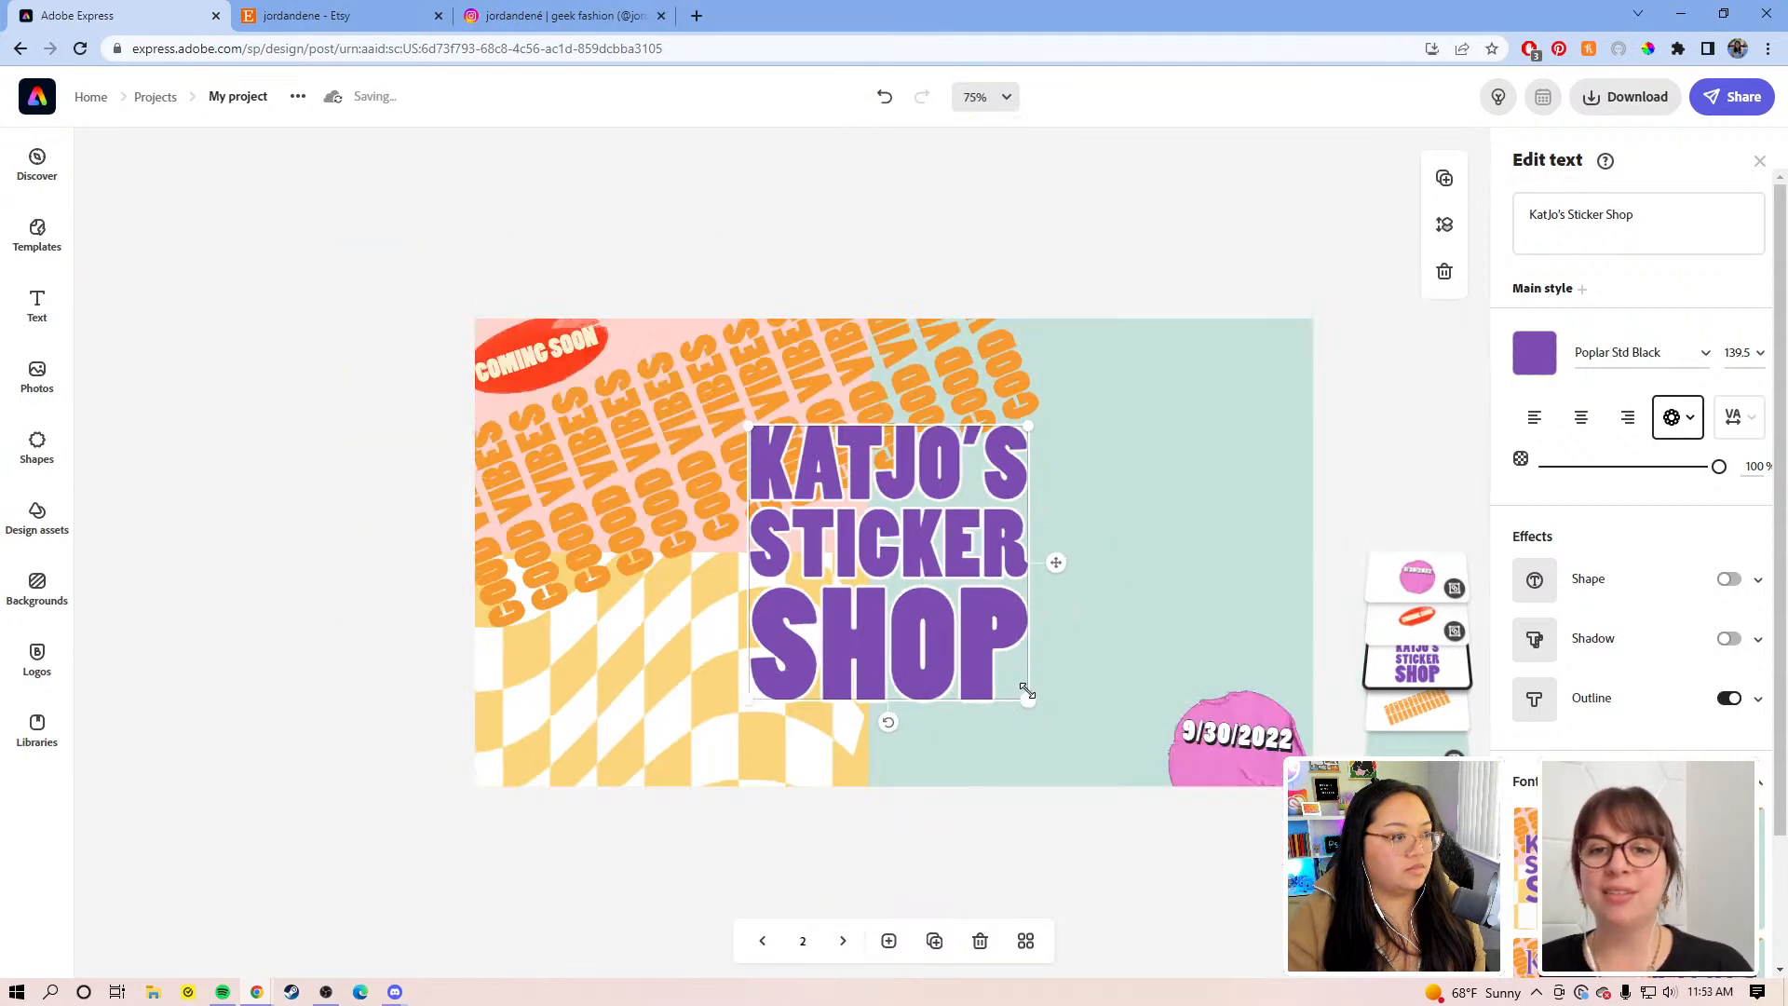
left_click_drag(1050, 712, 1111, 745)
left_click_drag(1038, 652, 1021, 604)
Step: Nudge the 9/30/2022 sticker down slightly and move on to page 3
left_click(1220, 733)
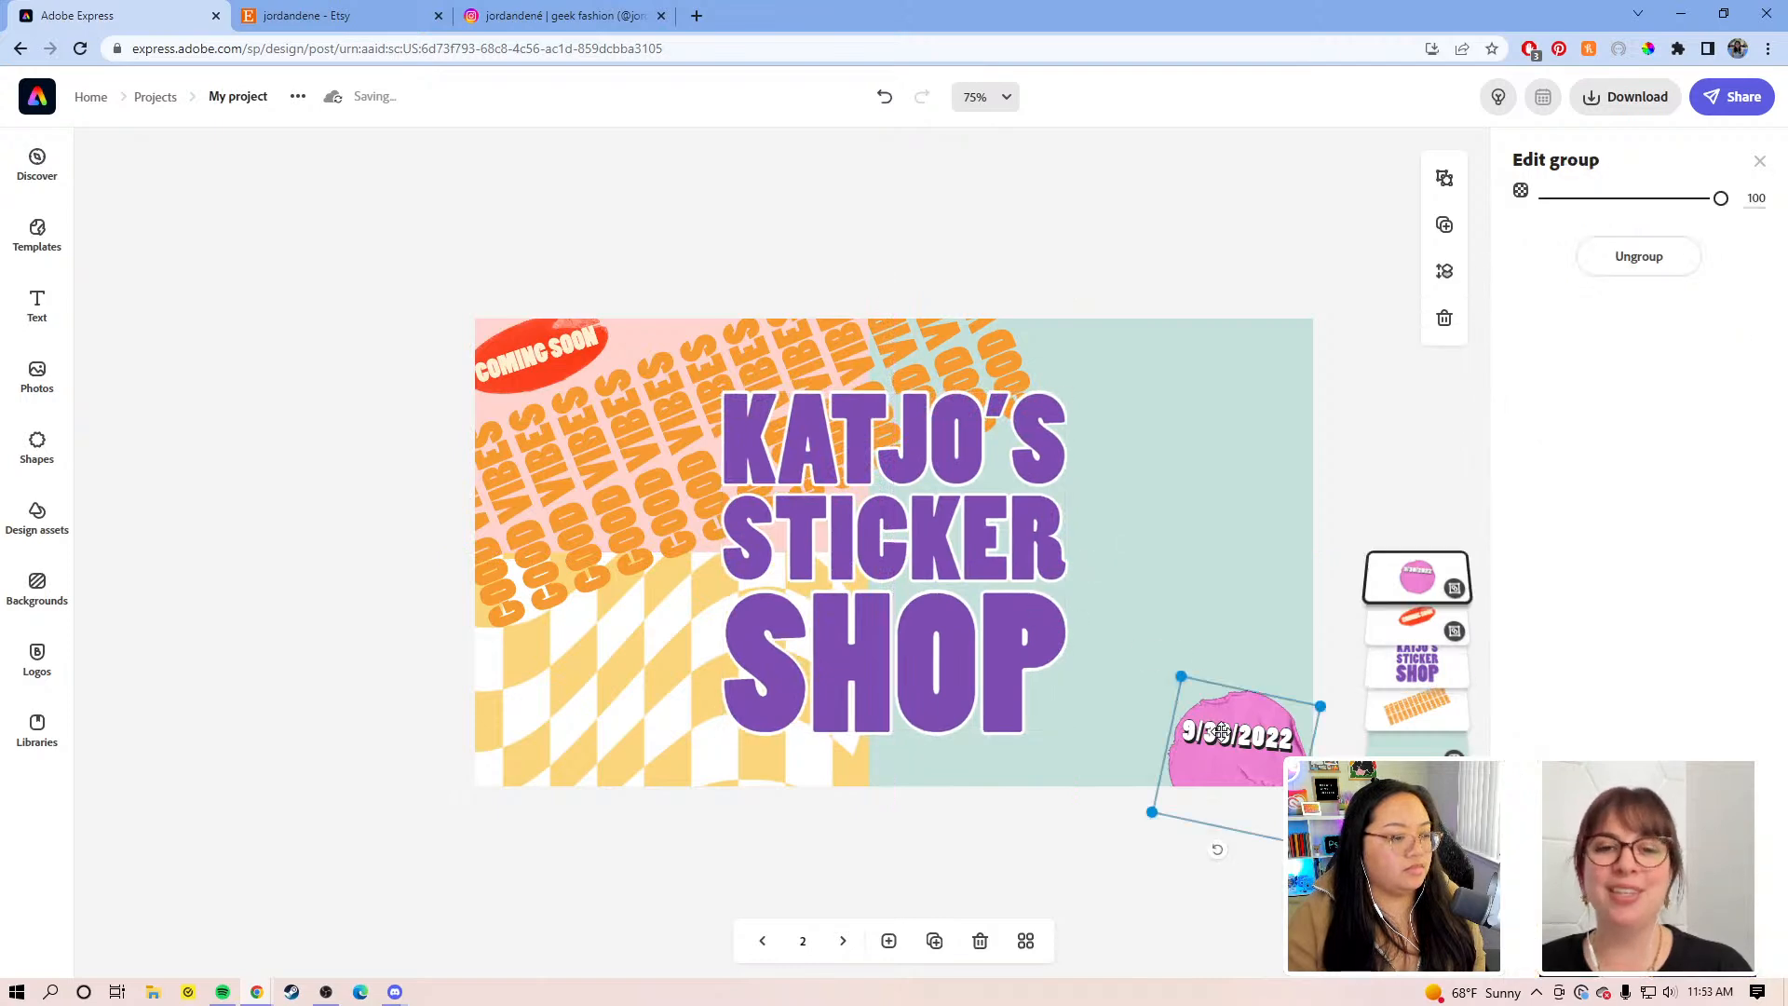
left_click_drag(1221, 729, 1219, 741)
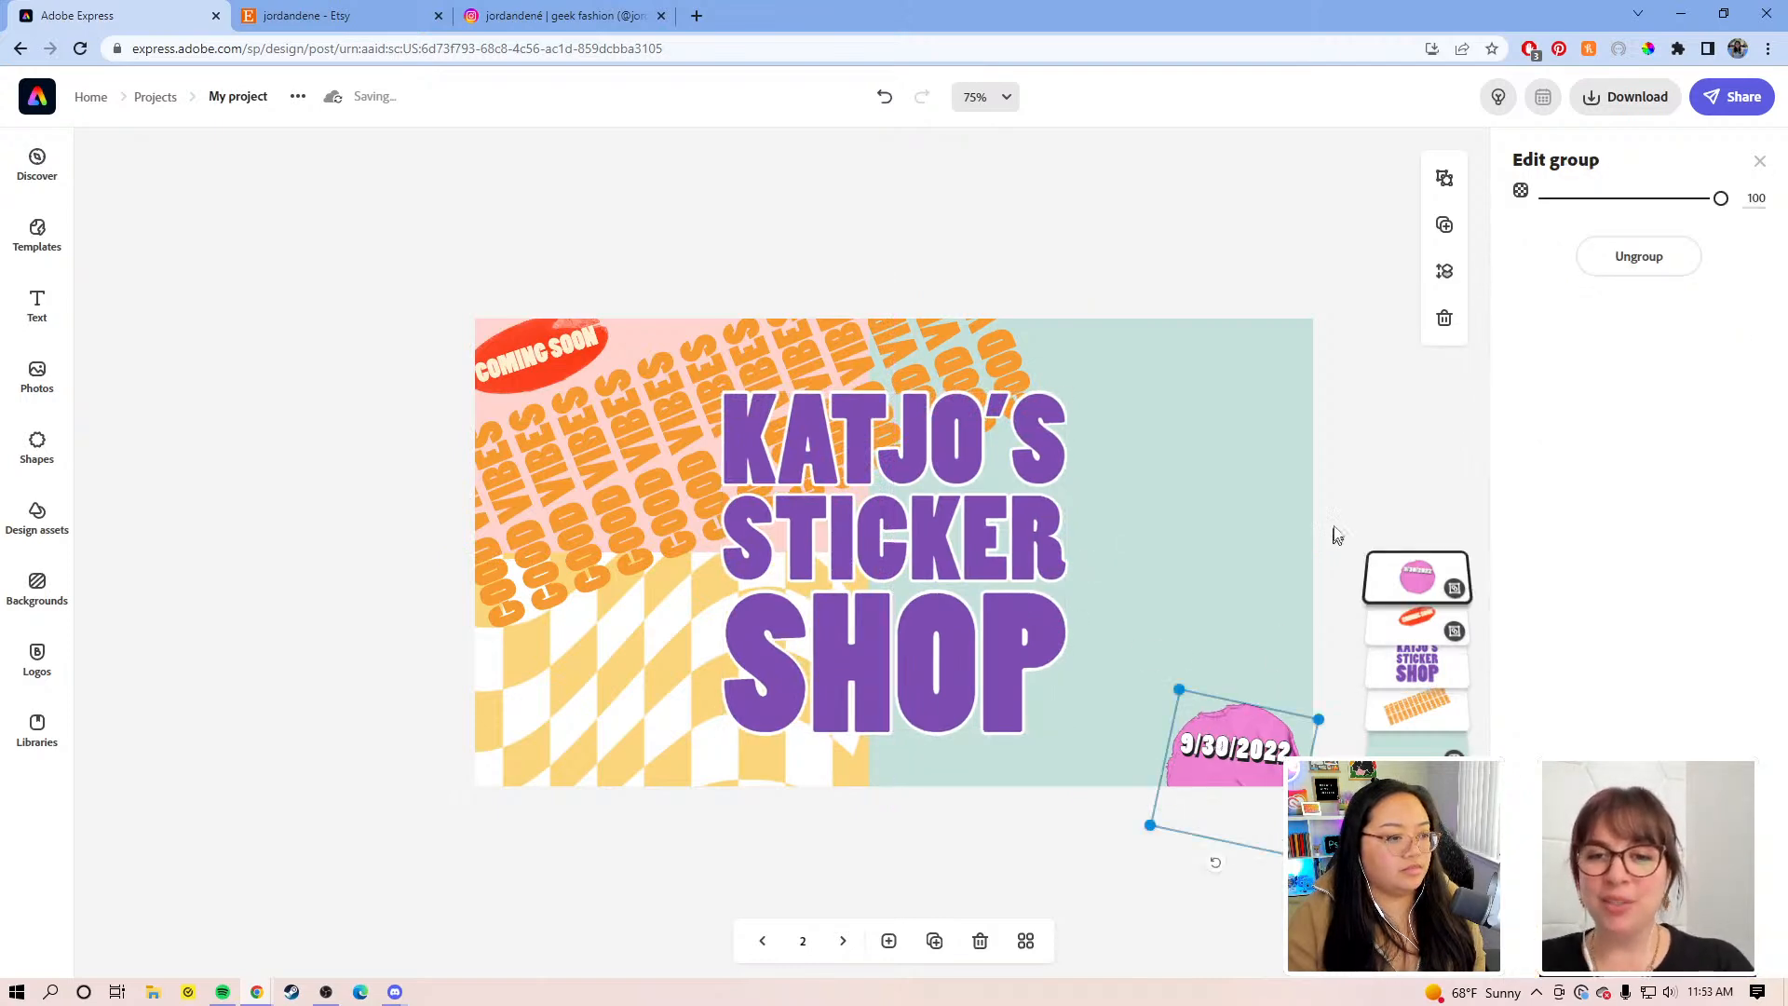
left_click(1342, 464)
left_click(844, 942)
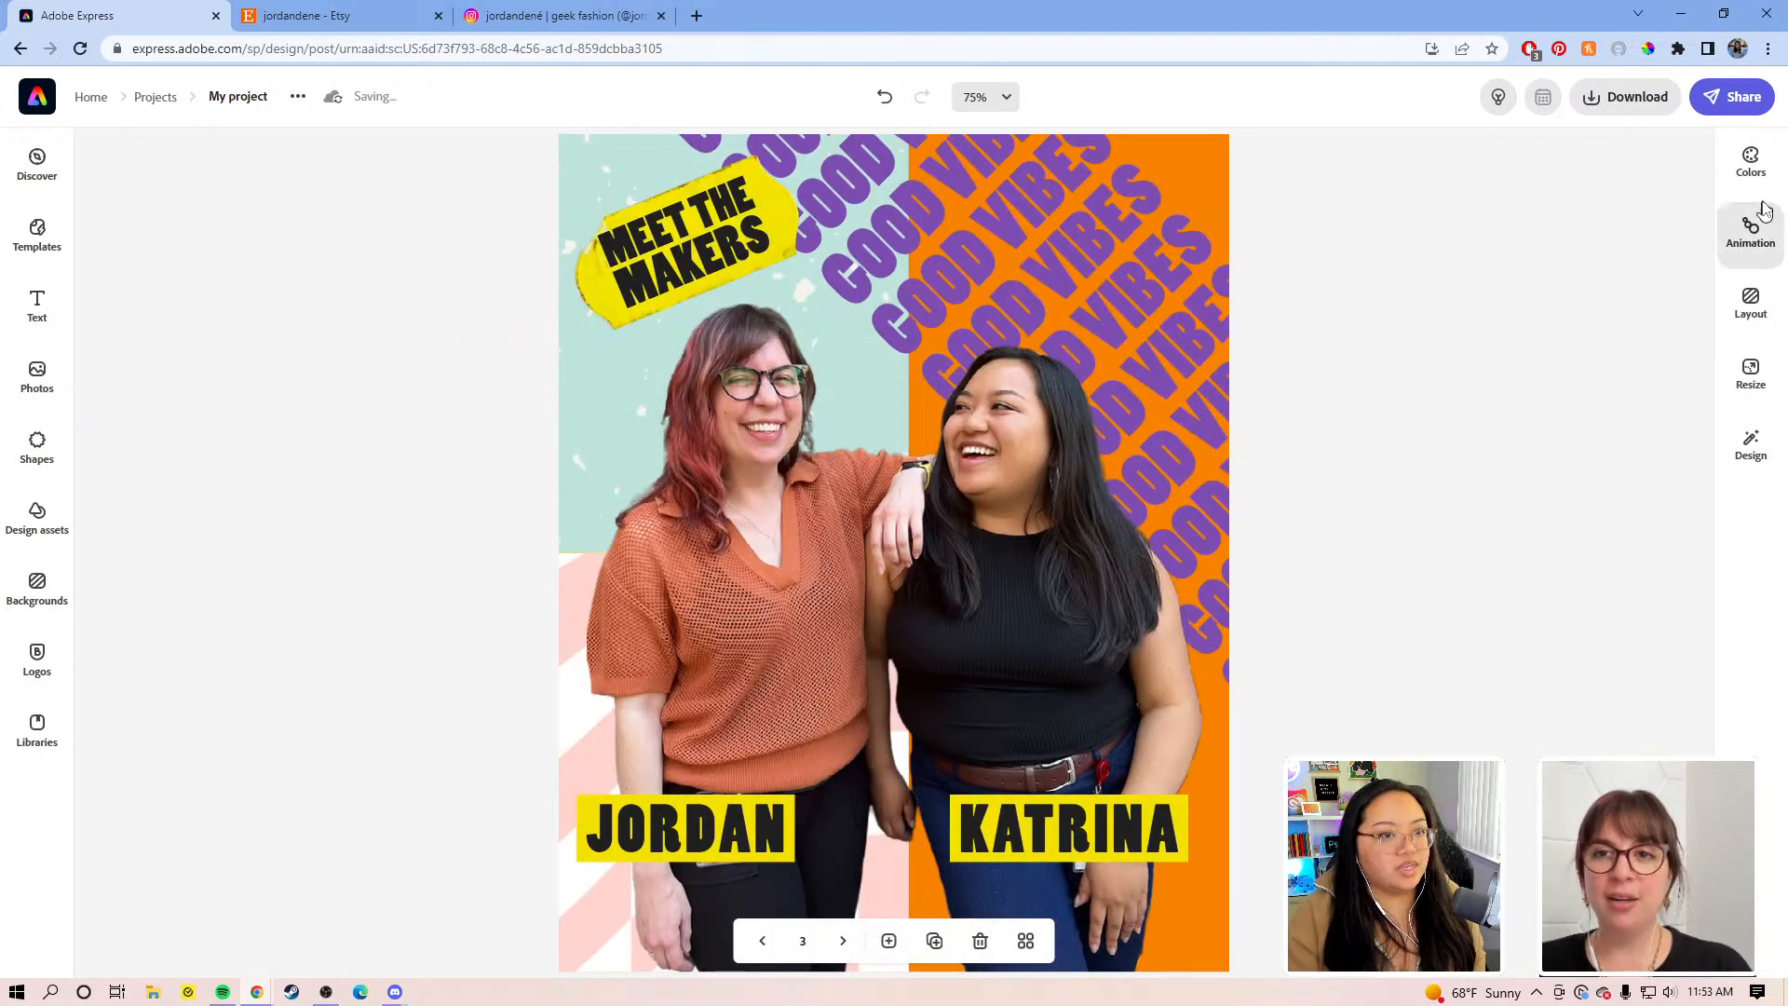
Step: Look through the resize size options and close them without changing the page size
left_click(1750, 372)
scroll(1553, 641, "down", 6)
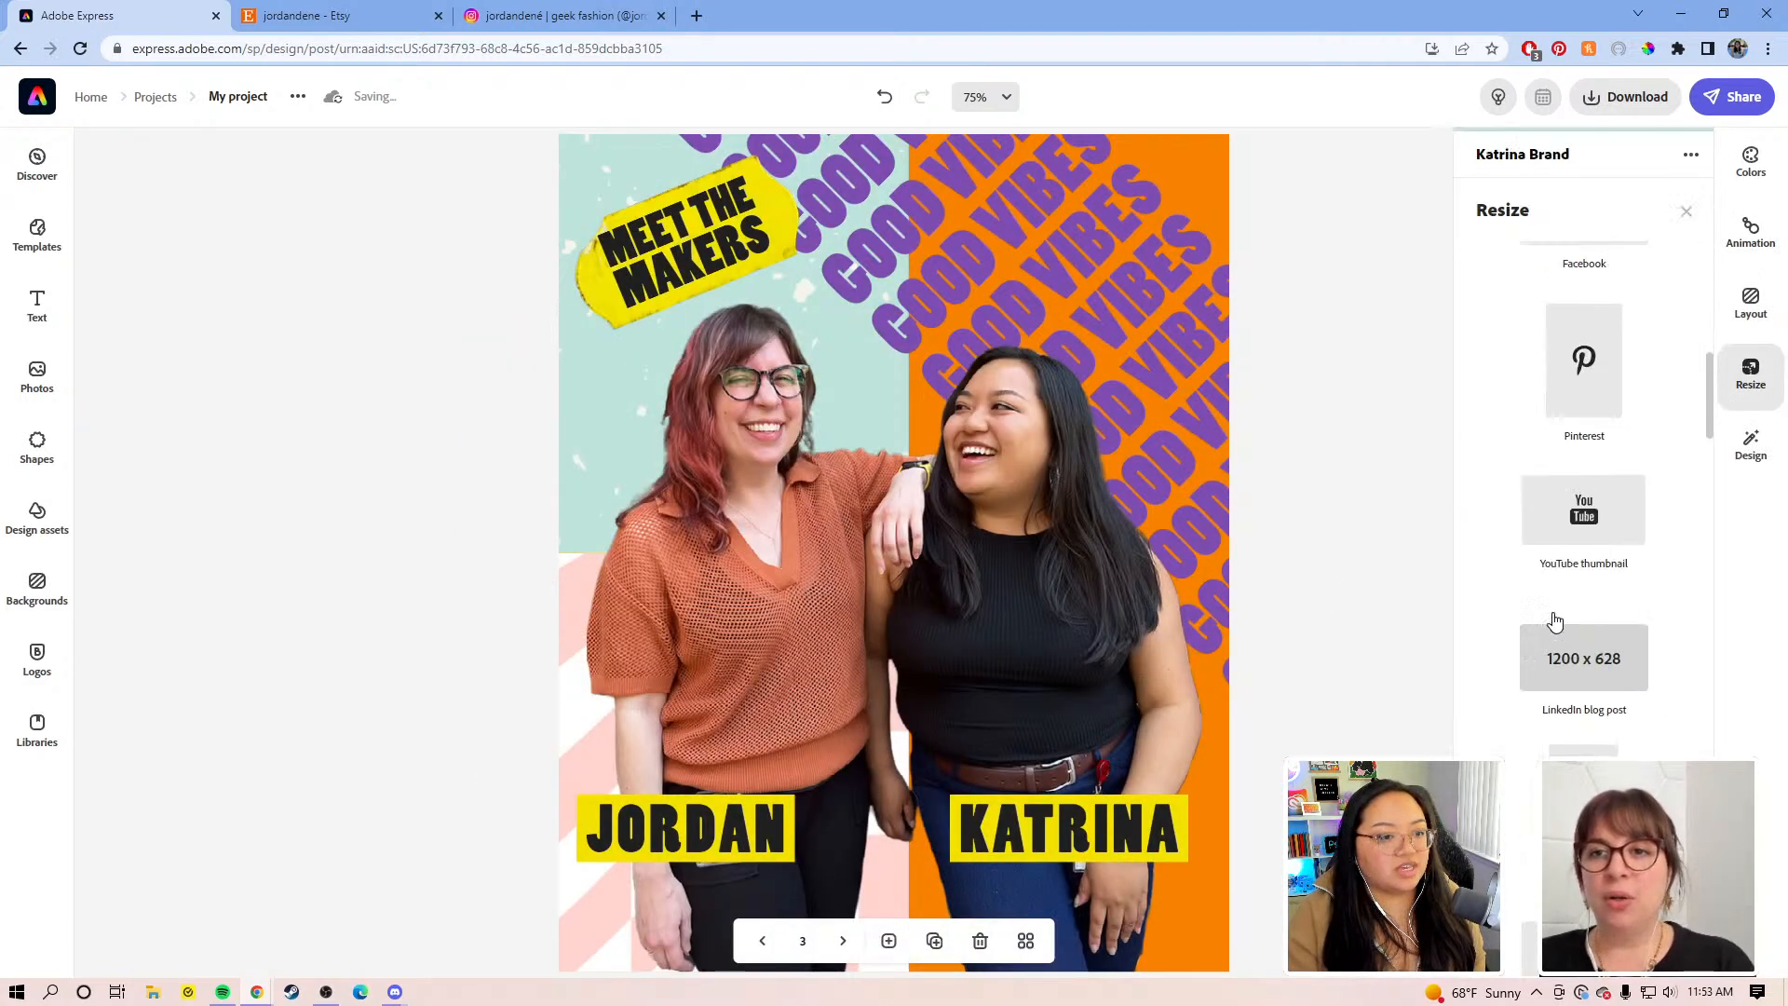
left_click(1373, 694)
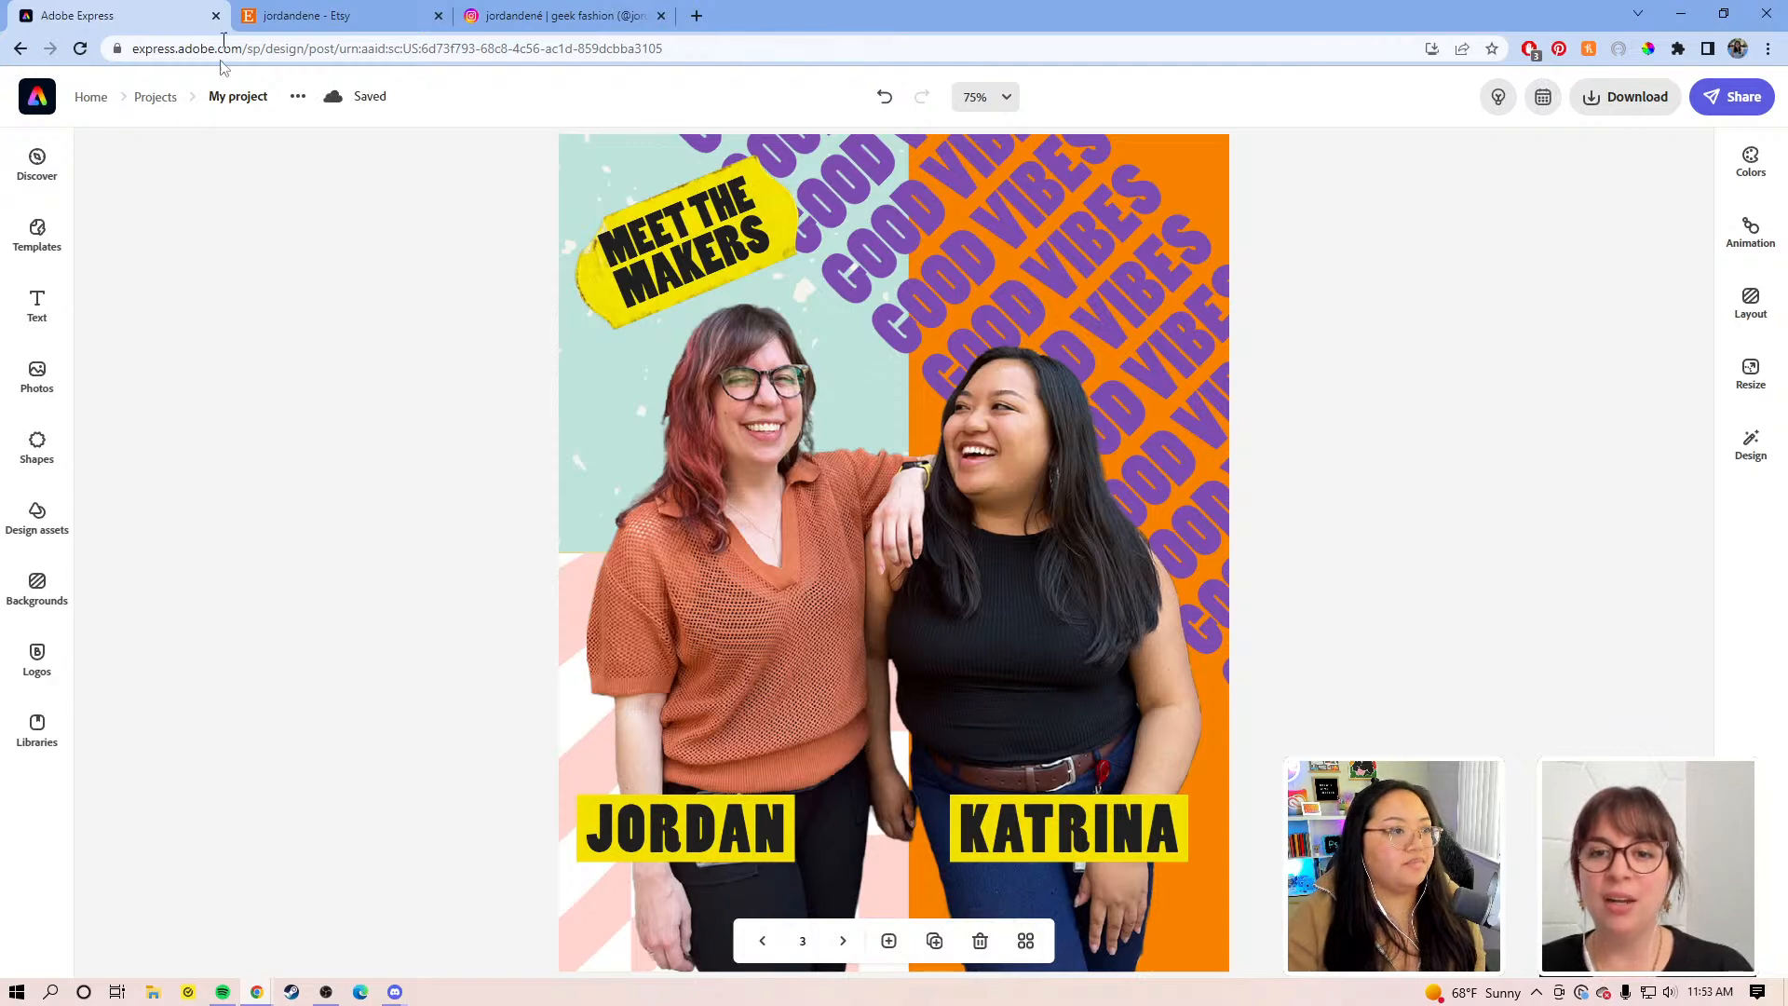
scroll(459, 466, "down", 2)
scroll(459, 473, "up", 3)
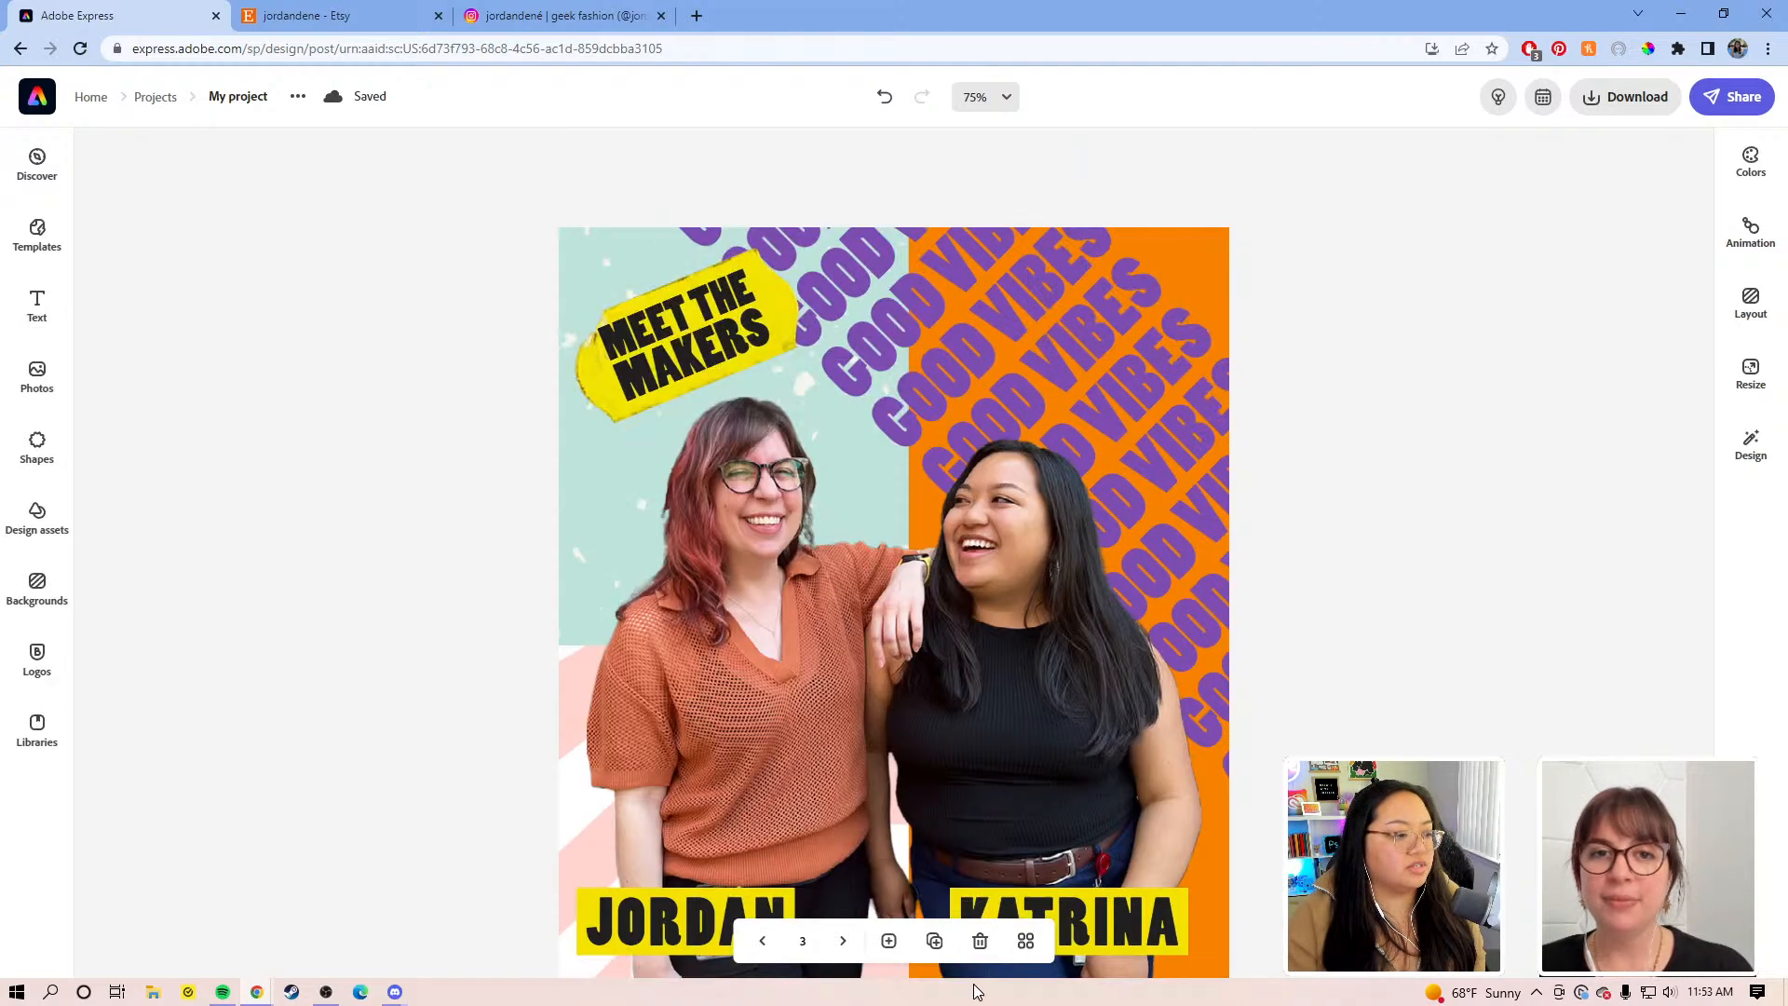
Step: In the page grid, move Coming Soon to the end and open the Meet the Makers page 6
left_click(1024, 941)
left_click_drag(145, 633, 1500, 626)
left_click_drag(1397, 308, 1490, 568)
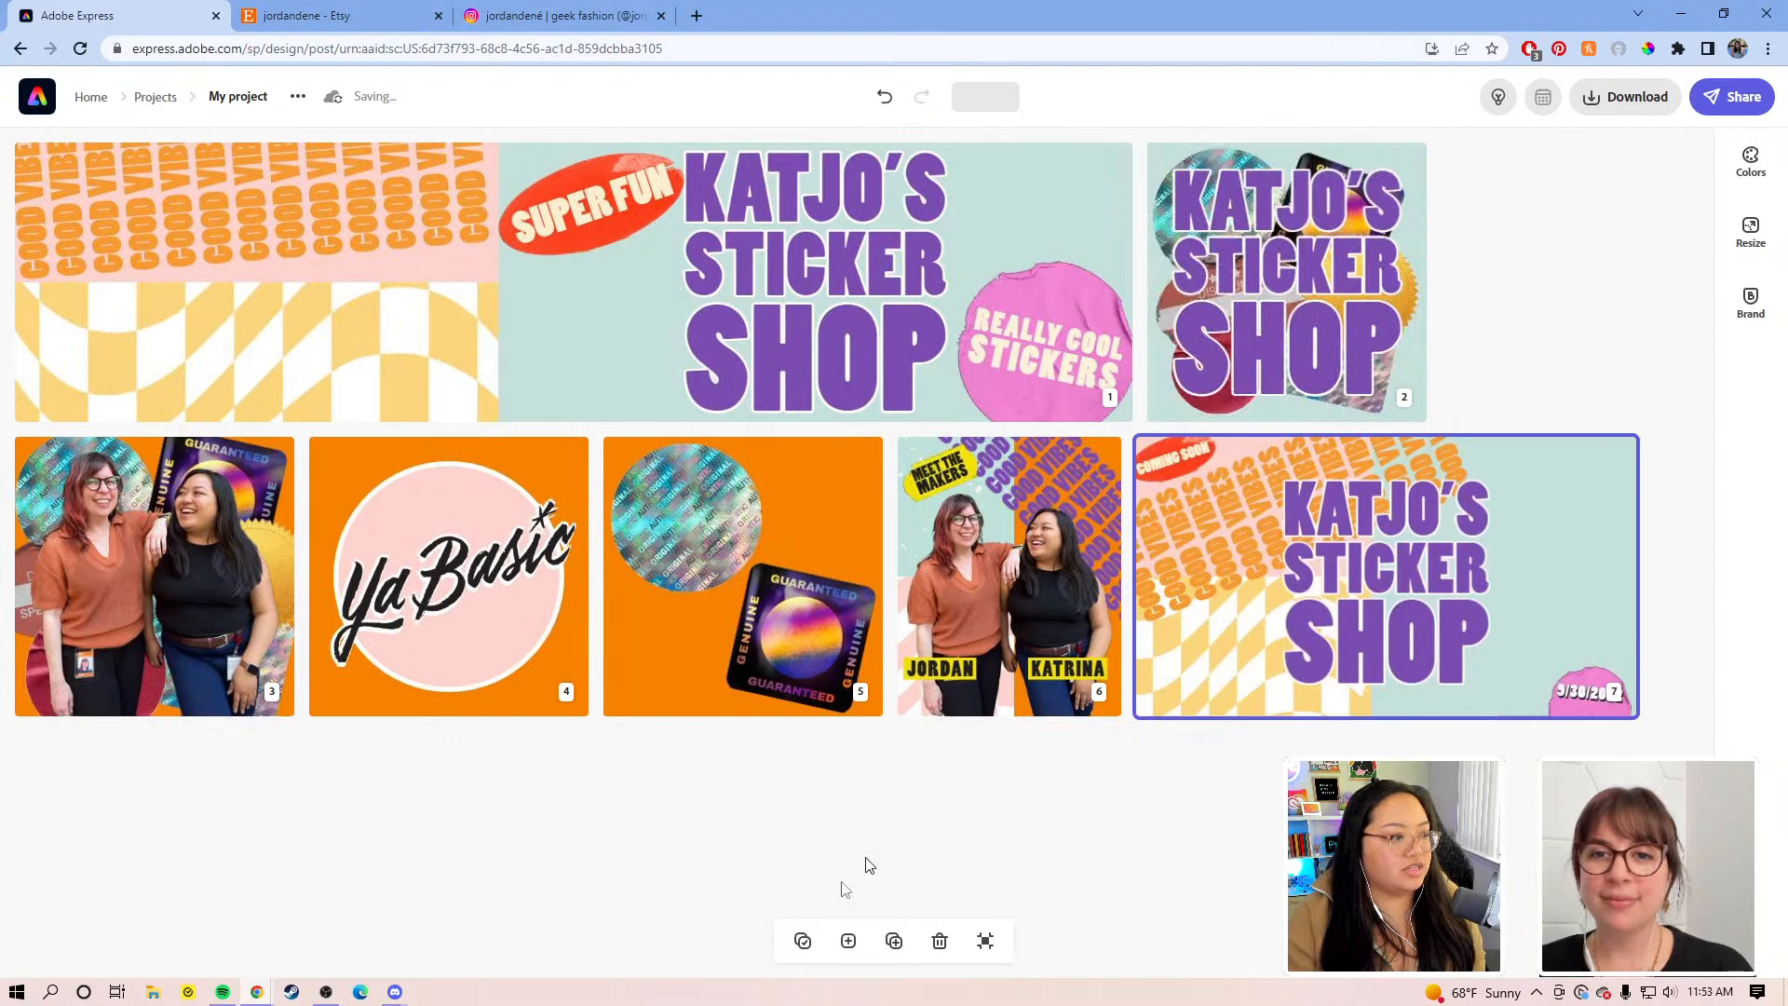
left_click(1039, 585)
double_click(1040, 585)
scroll(1369, 528, "down", 3)
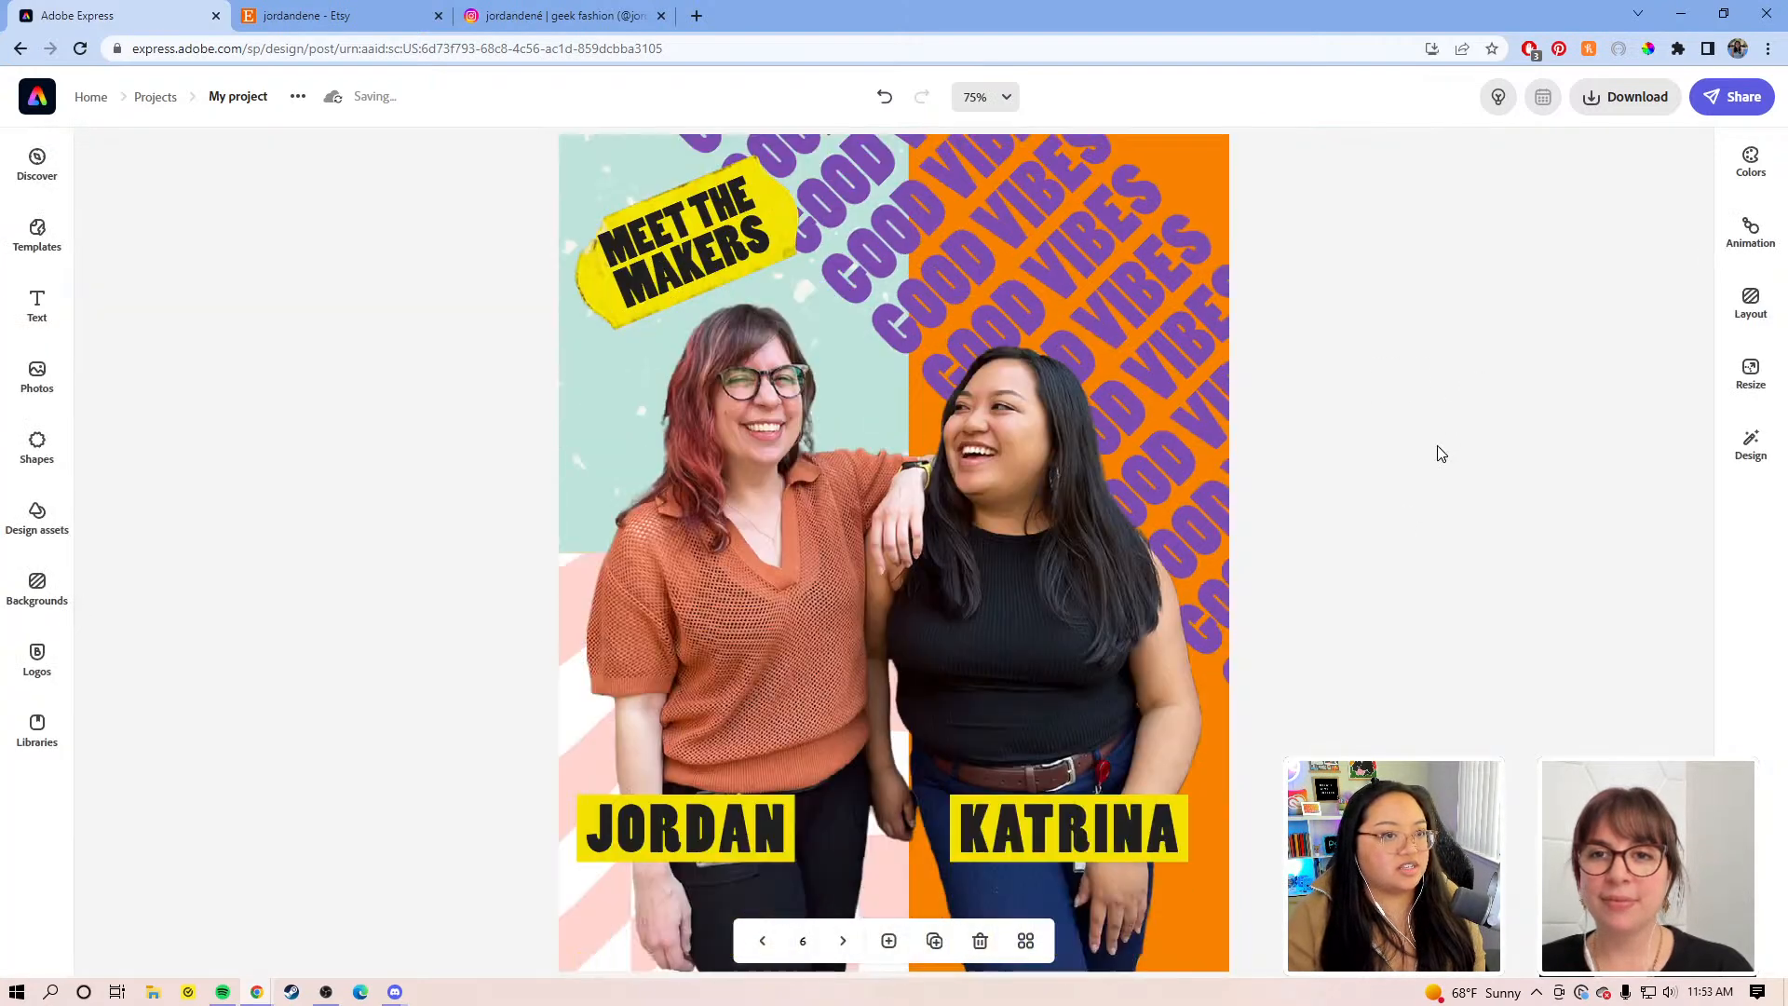
left_click(1110, 475)
left_click(1385, 430)
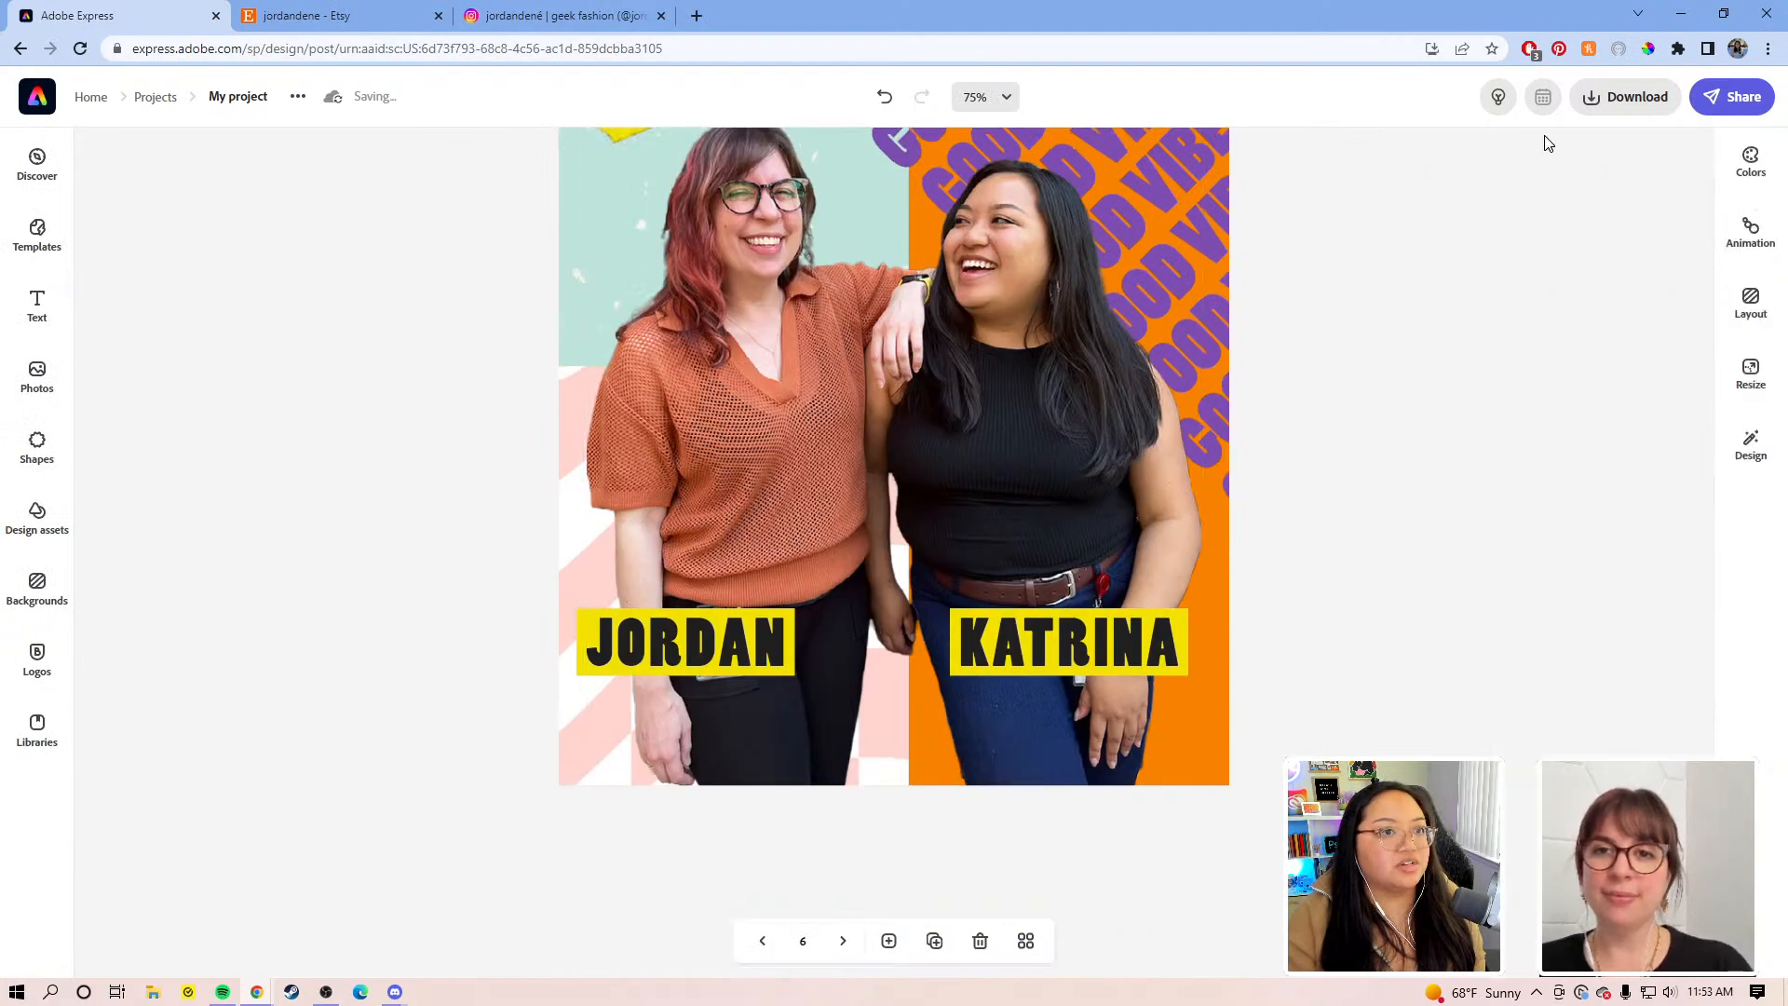
scroll(1534, 471, "up", 3)
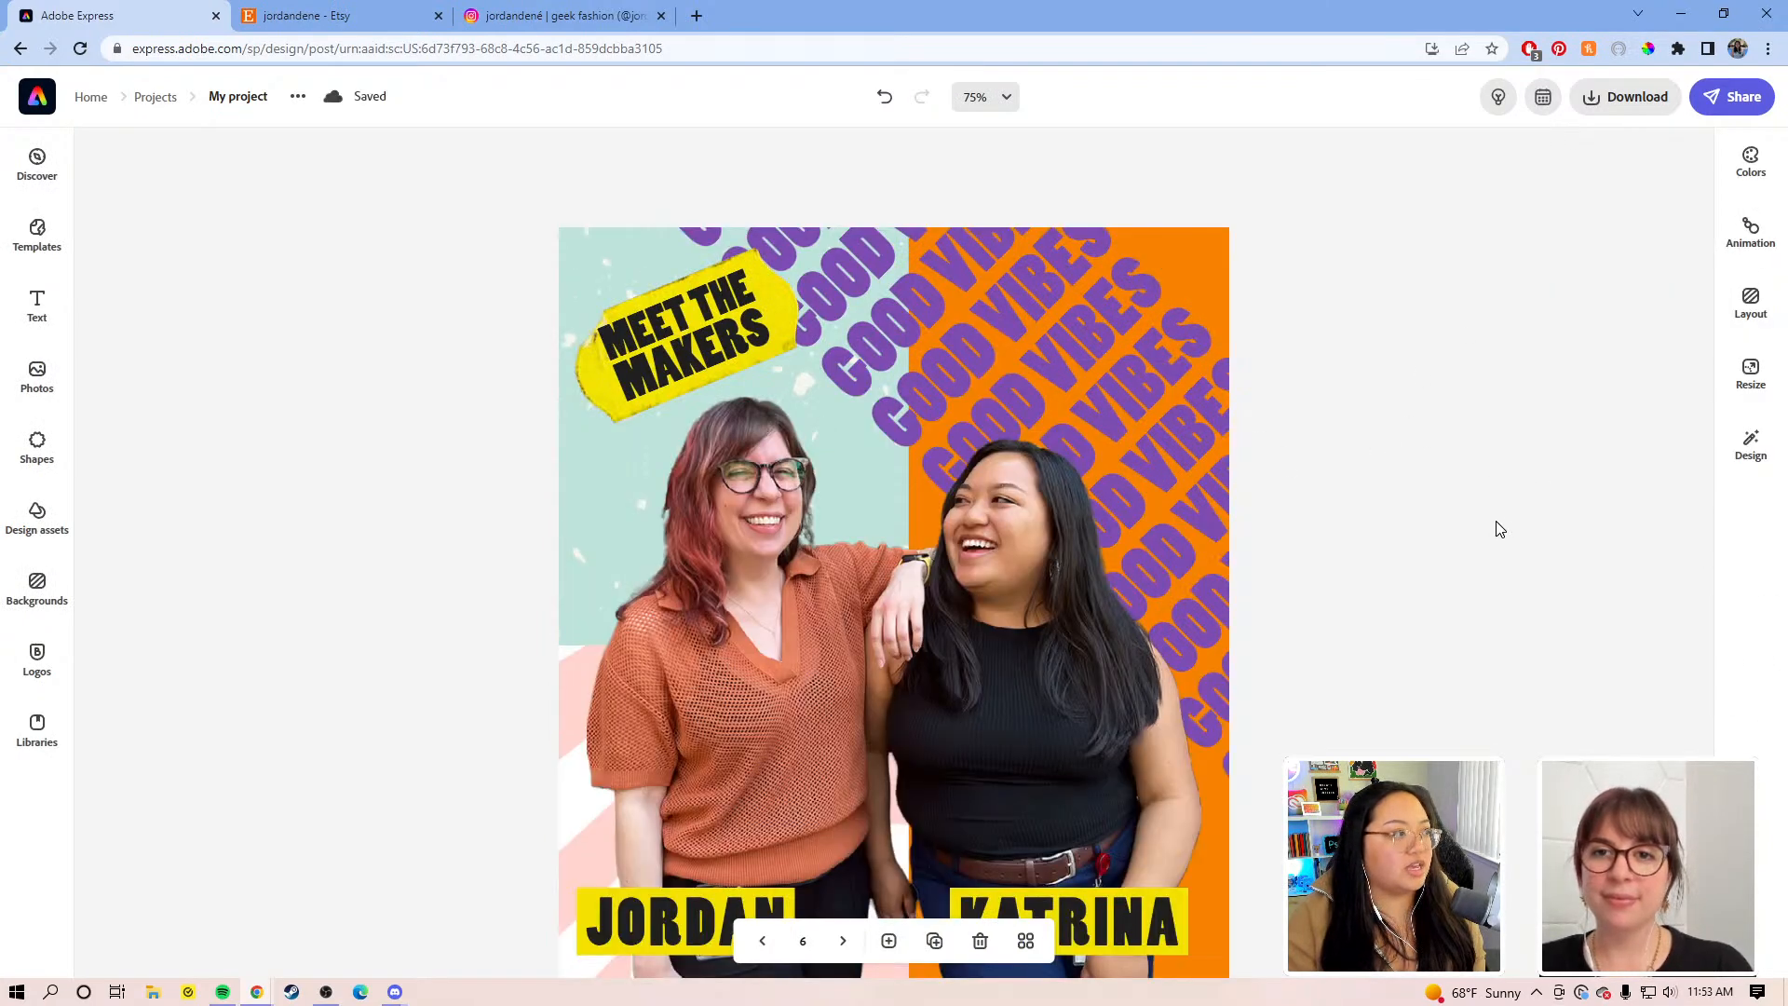
Step: Start a new scheduled post with the MEET THE MAKERS image attached from Adobe Express
left_click(1543, 99)
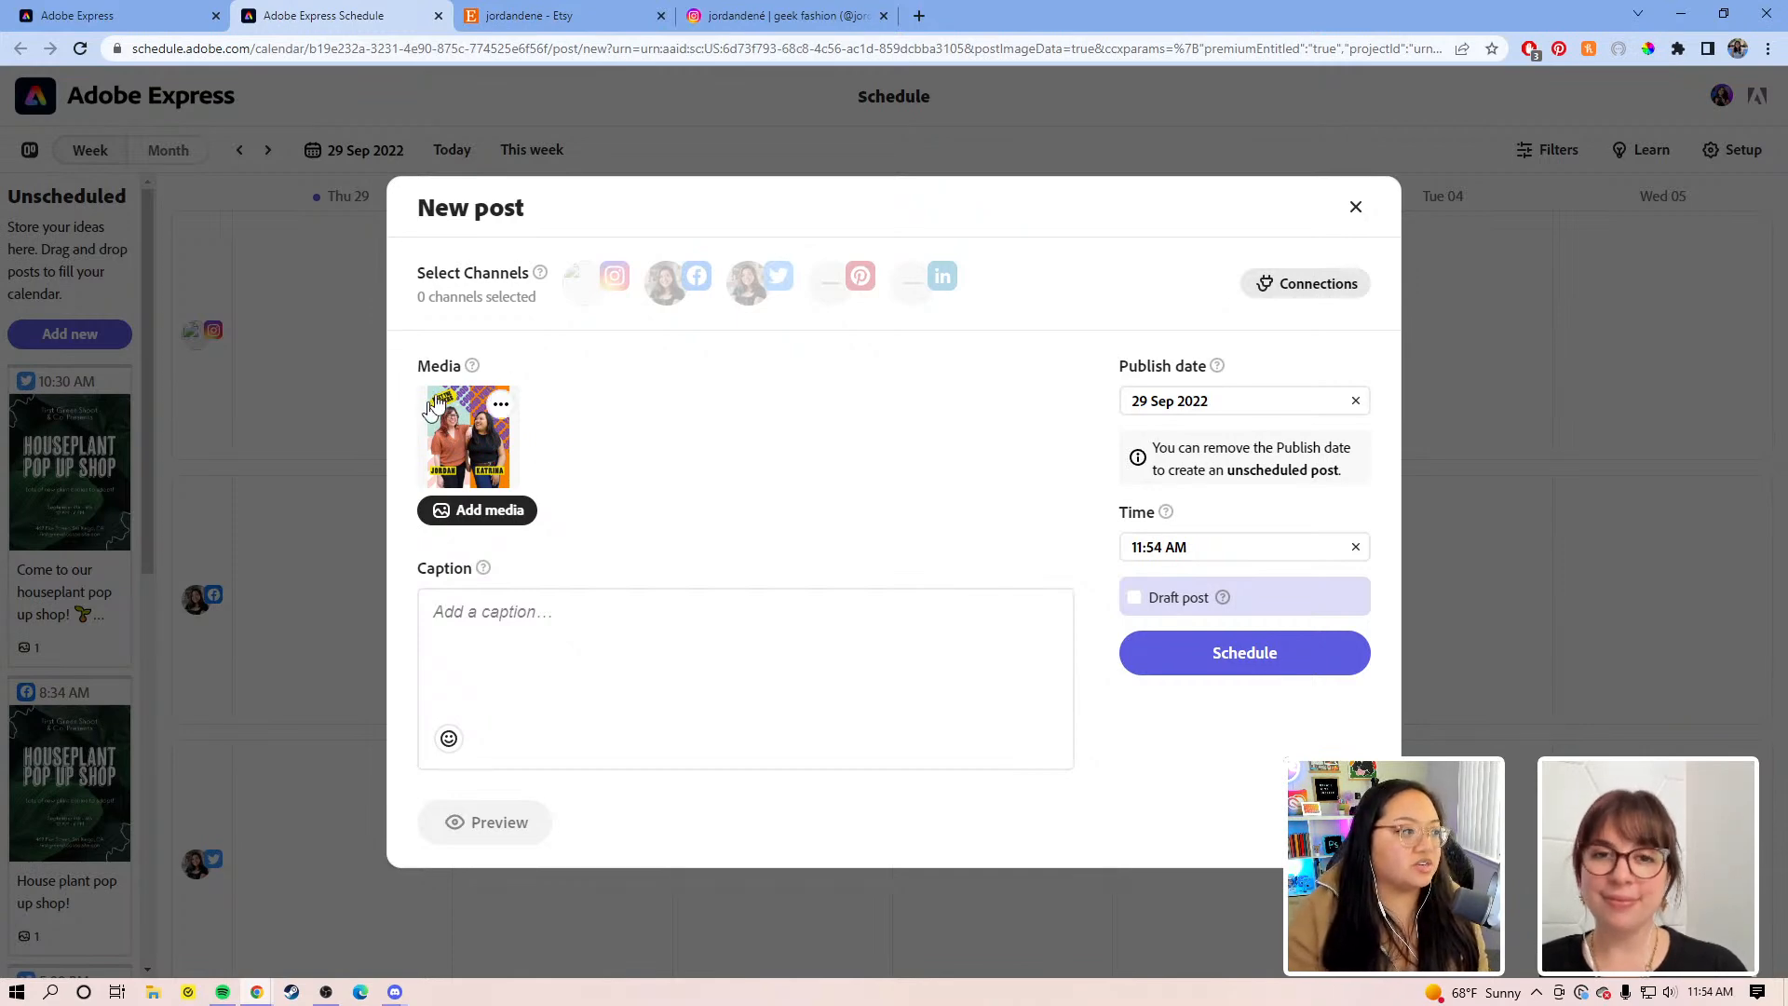
left_click(506, 522)
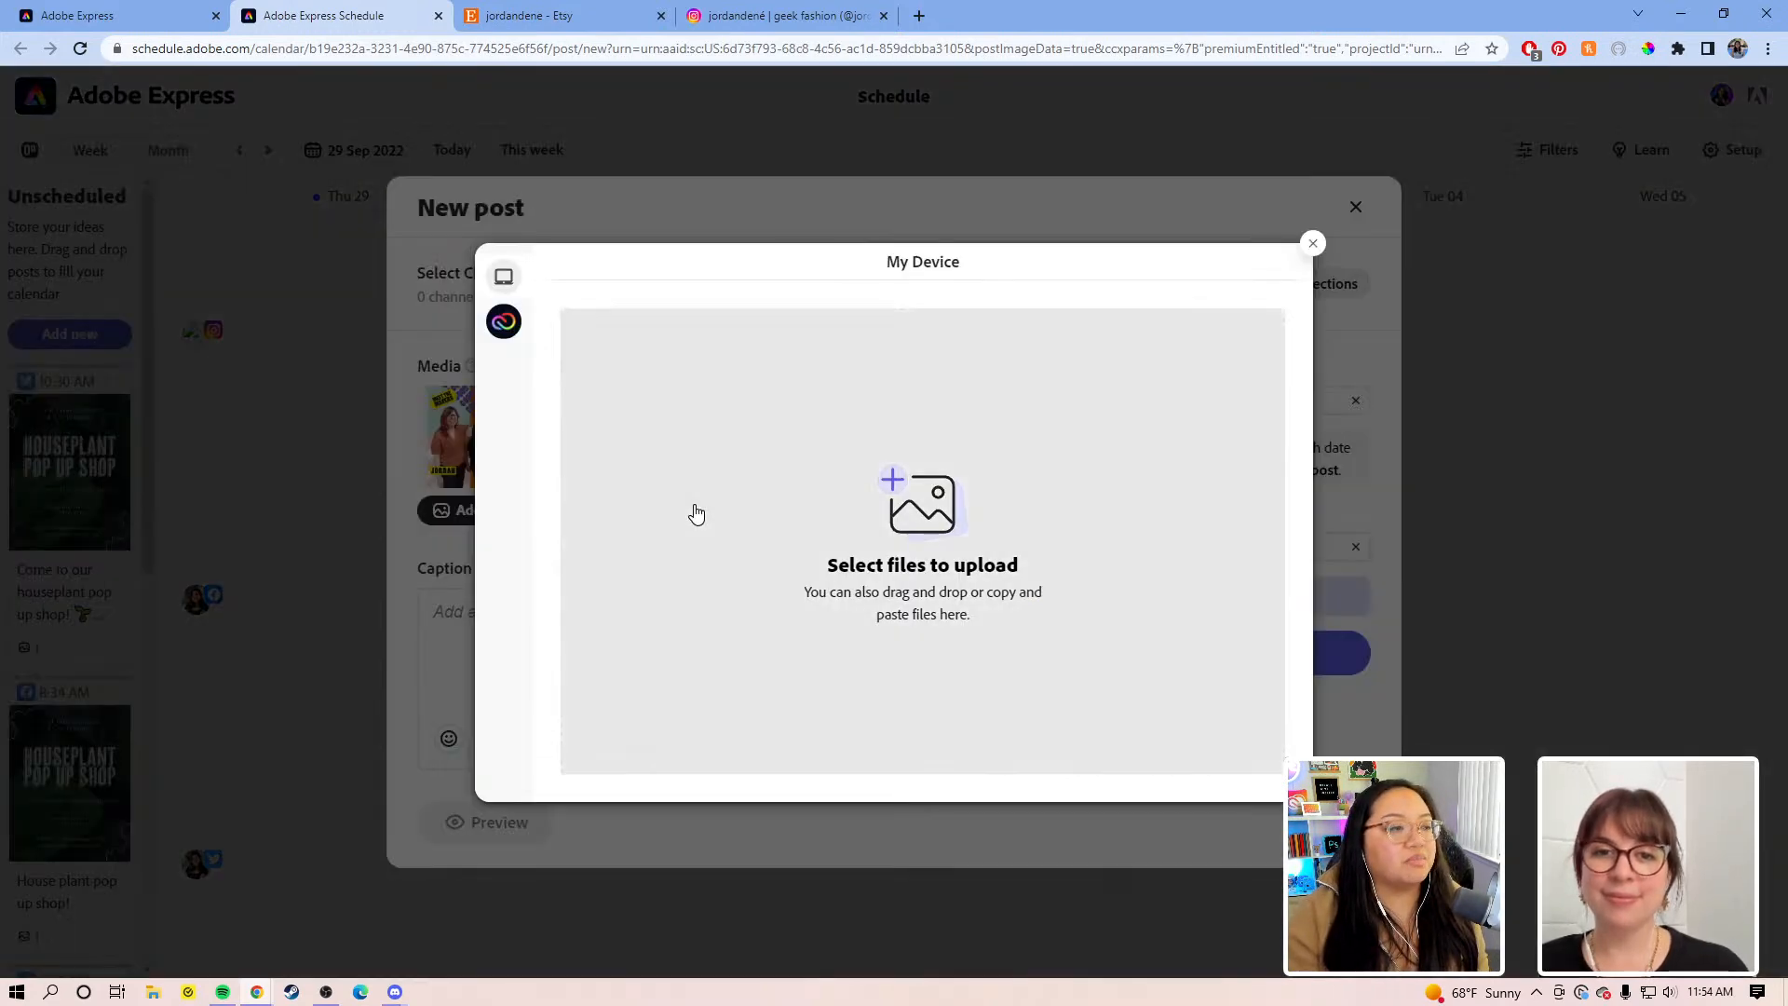
left_click(508, 322)
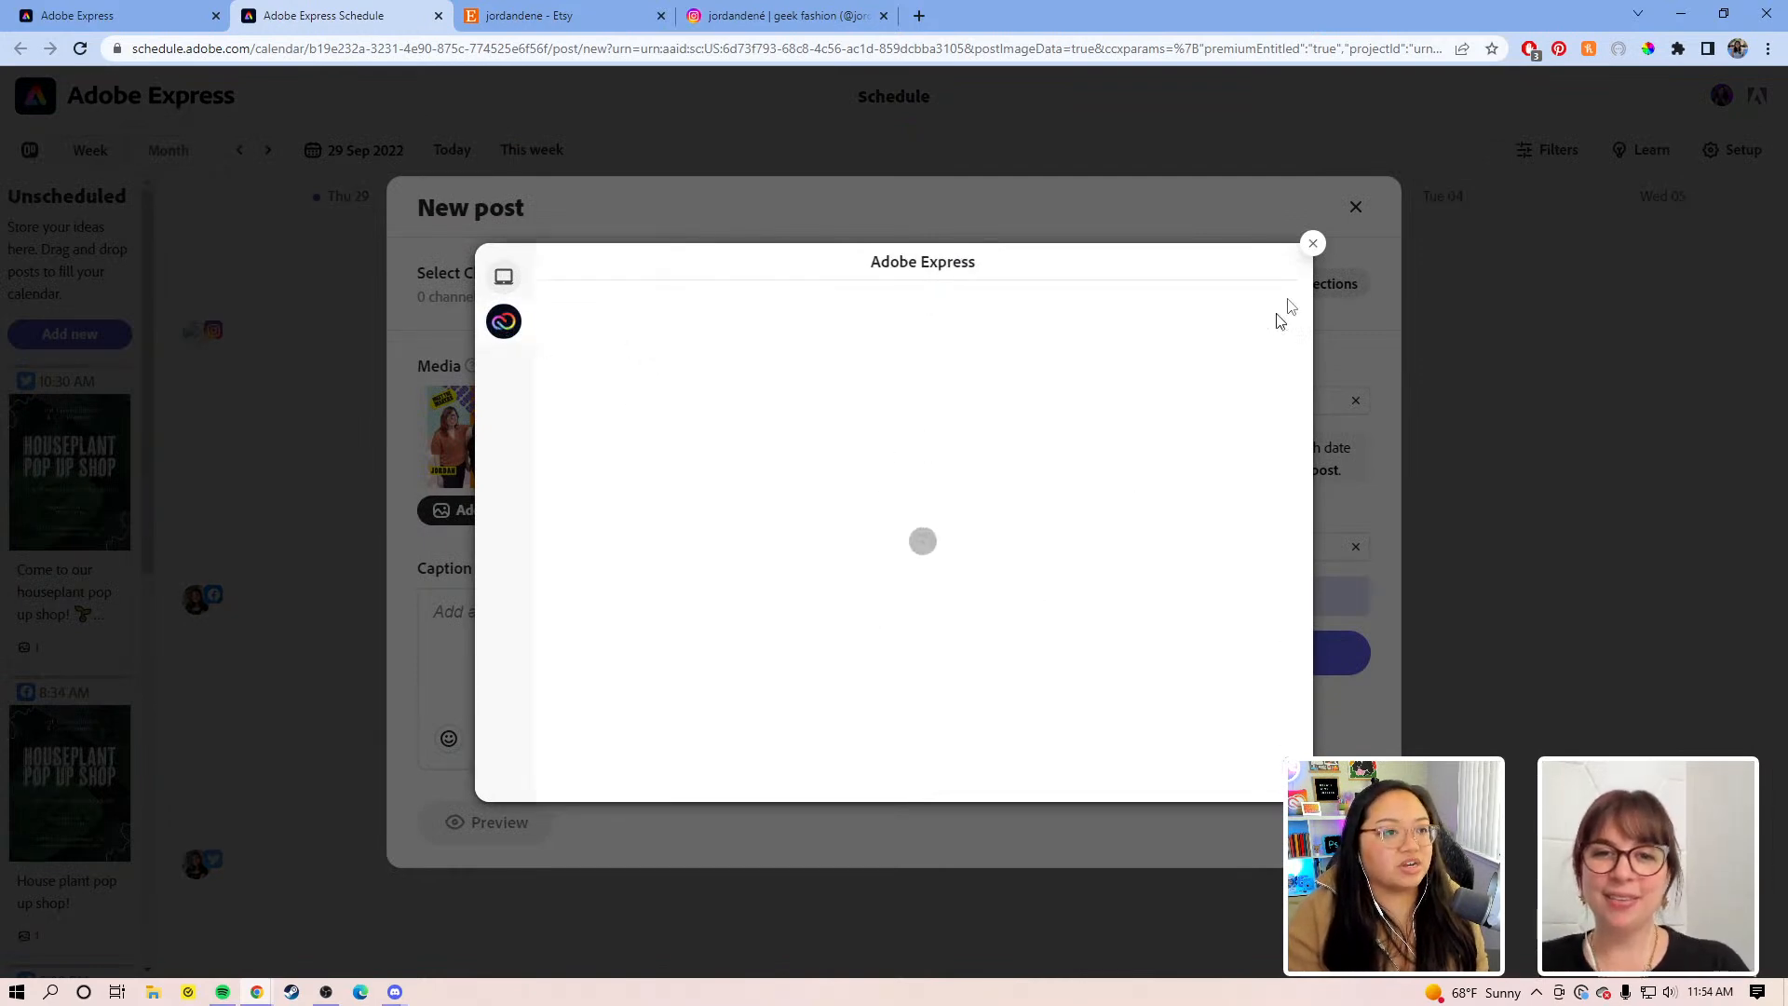
left_click(1312, 244)
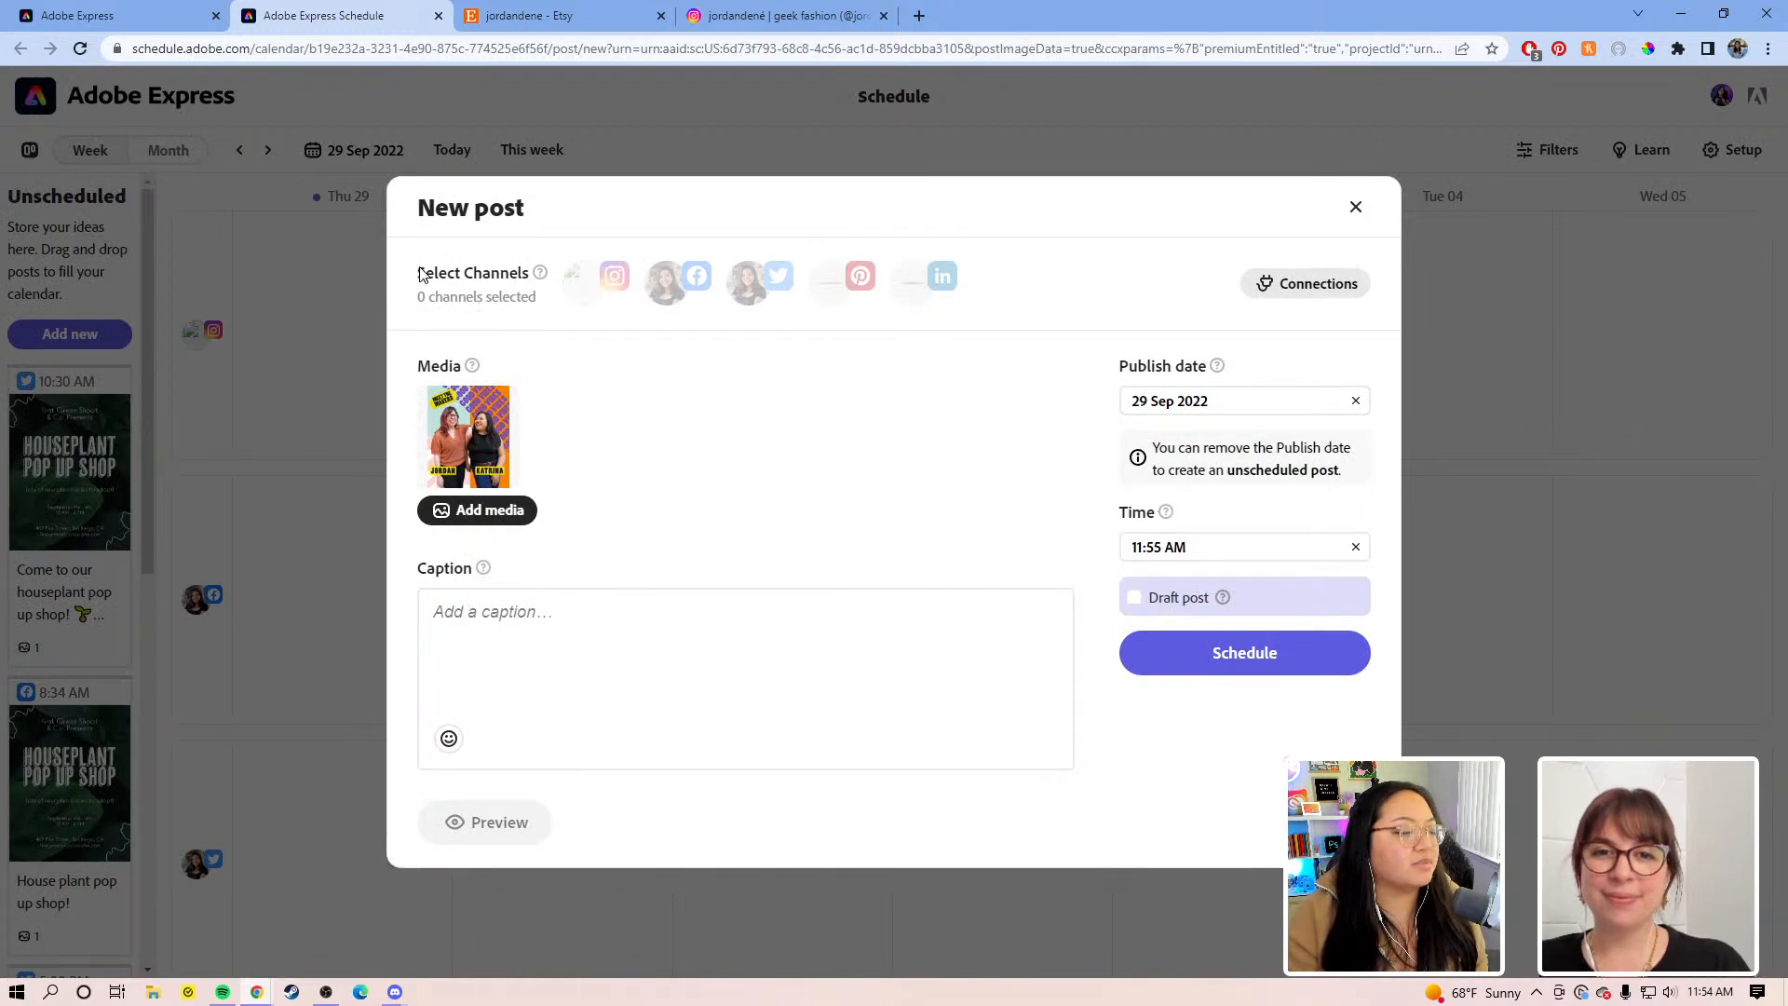
Step: Choose Instagram as the post's channel, trying Facebook and Twitter before removing them
left_click(581, 280)
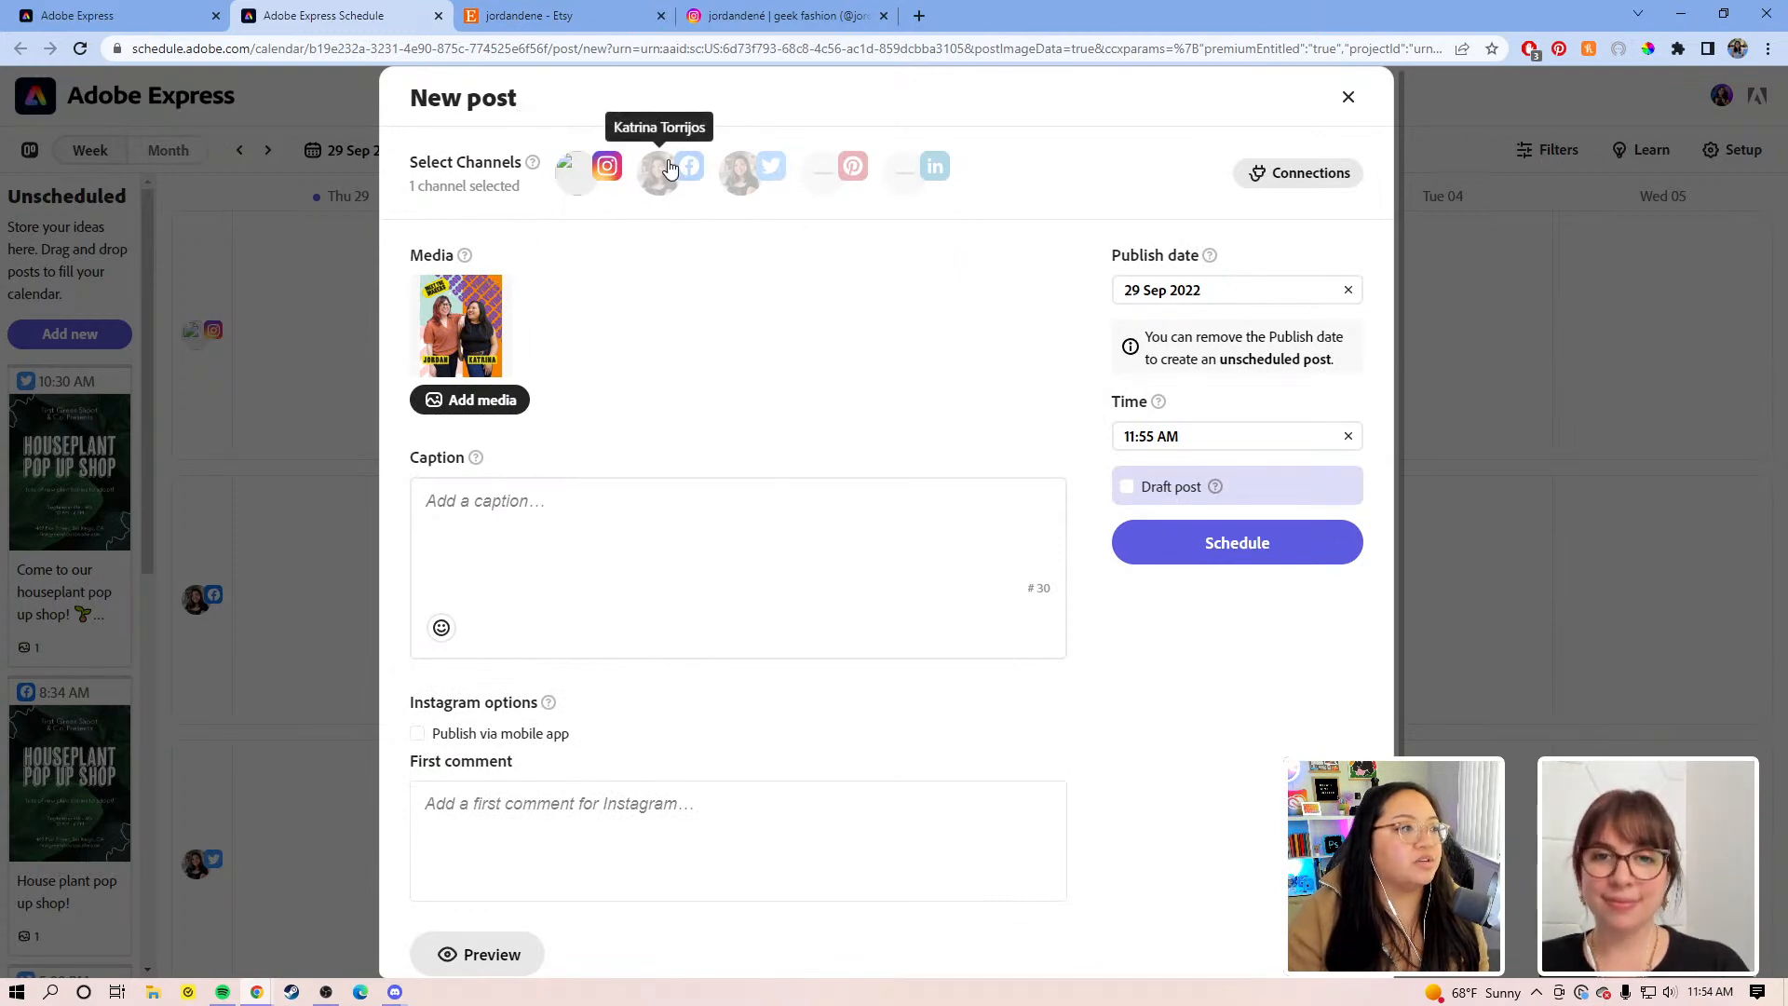
left_click(683, 186)
left_click(740, 177)
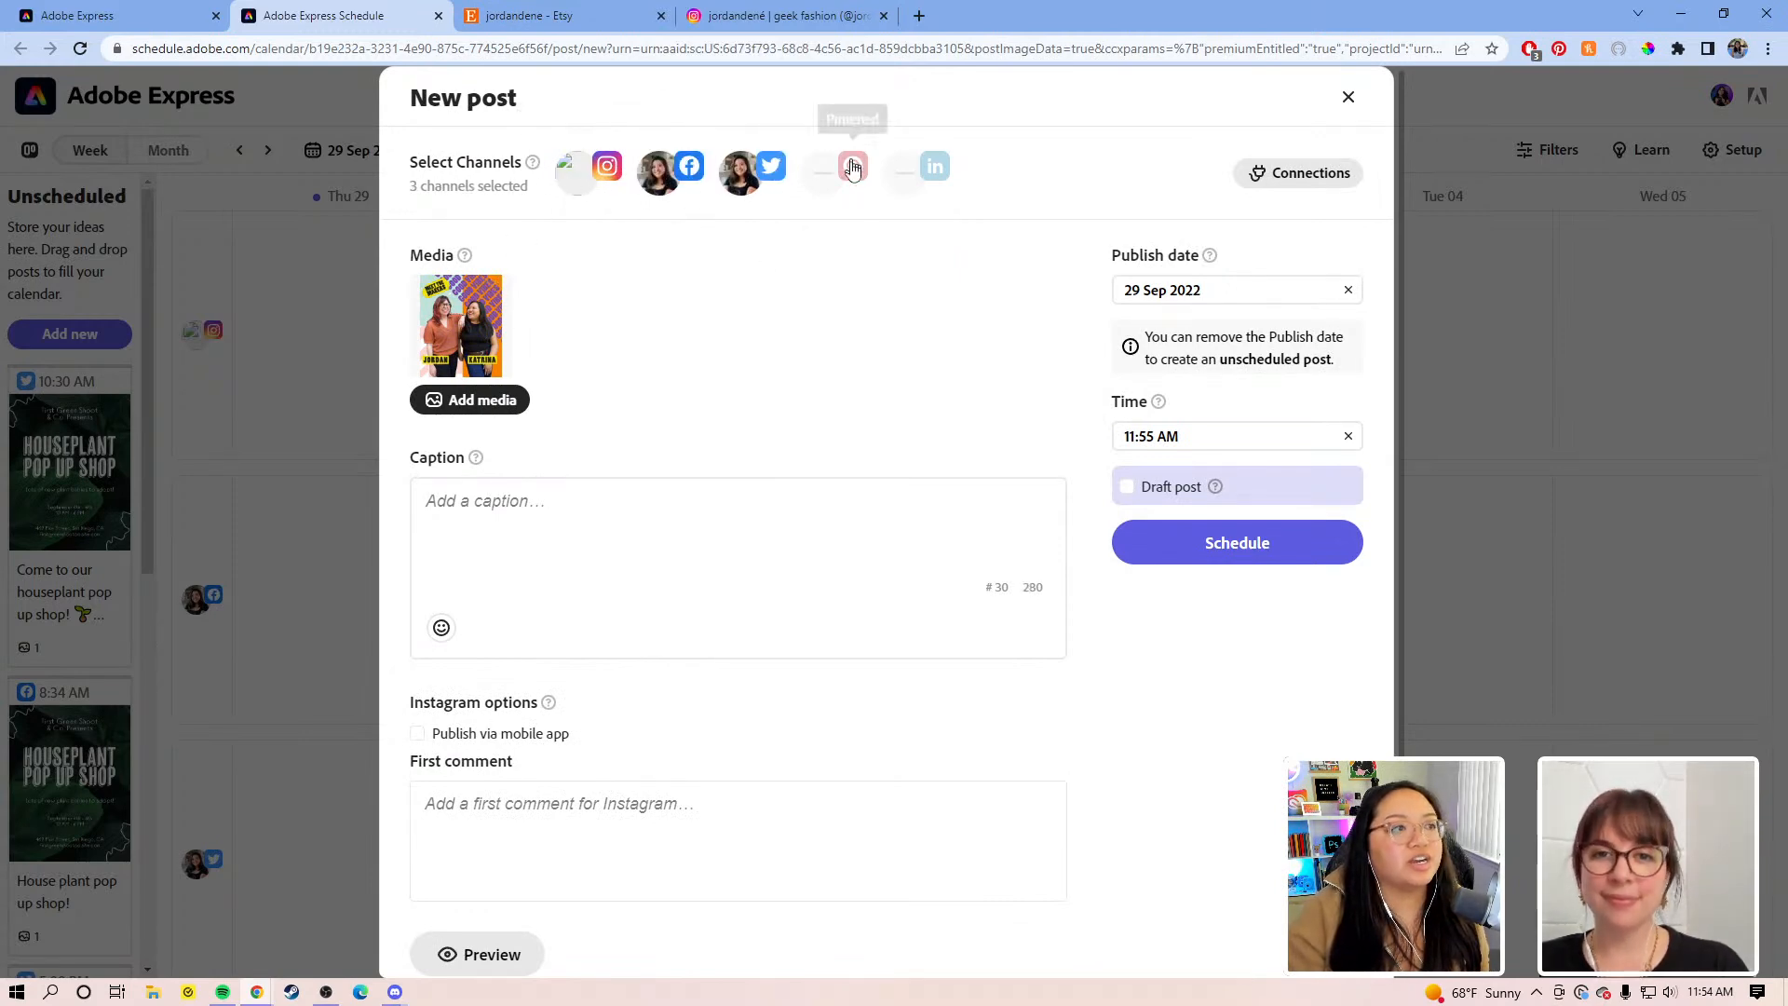
left_click(756, 186)
left_click(640, 179)
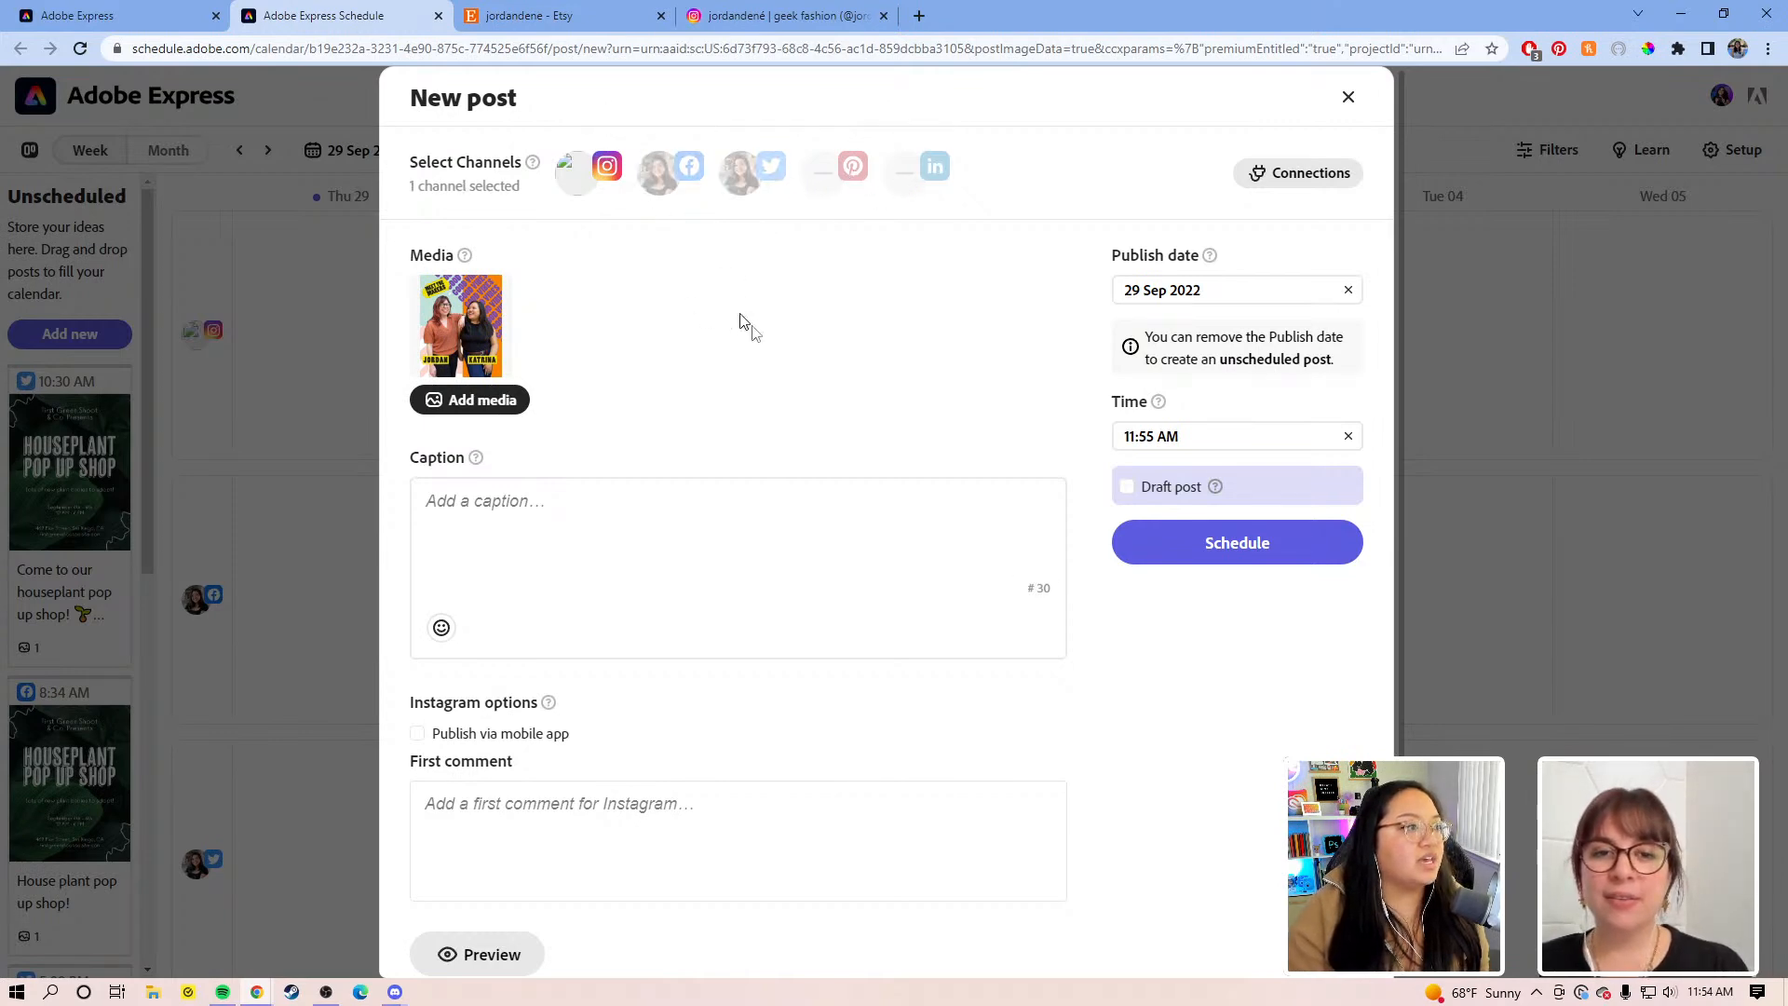
Step: Begin the caption with 'Meet', add Twitter as a second channel, and preview the post
left_click(812, 541)
type("m")
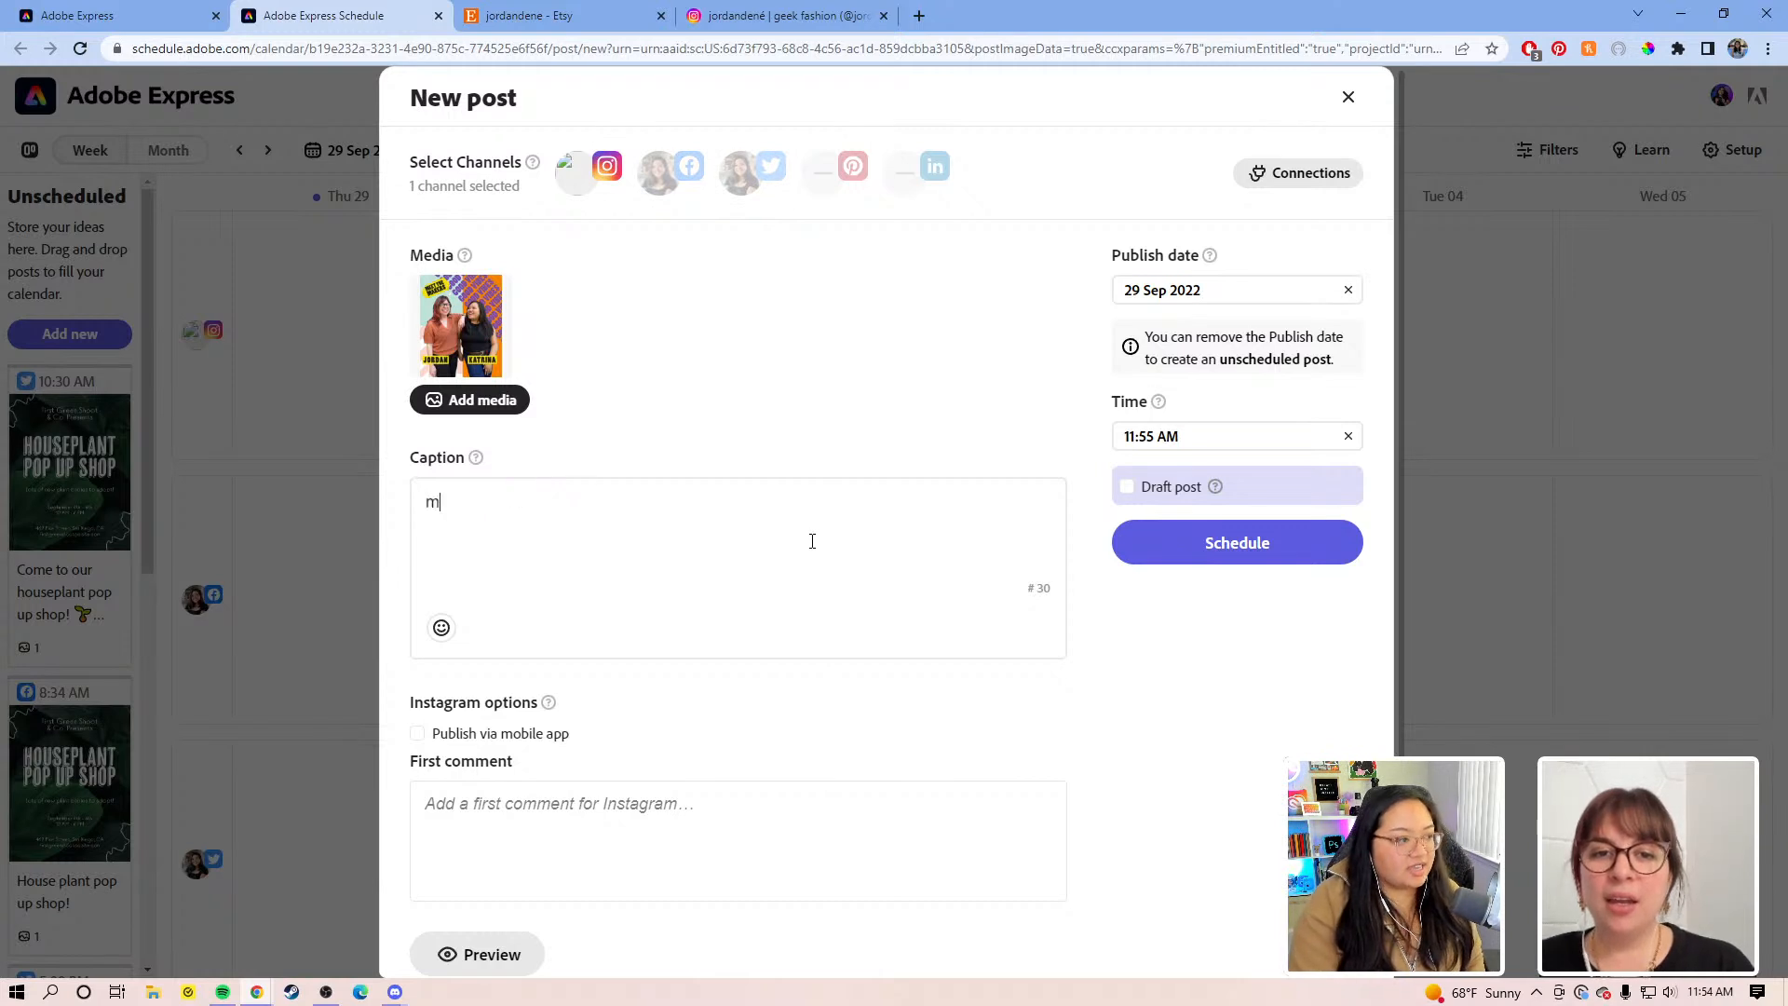
key("BackSpace")
type("Meet")
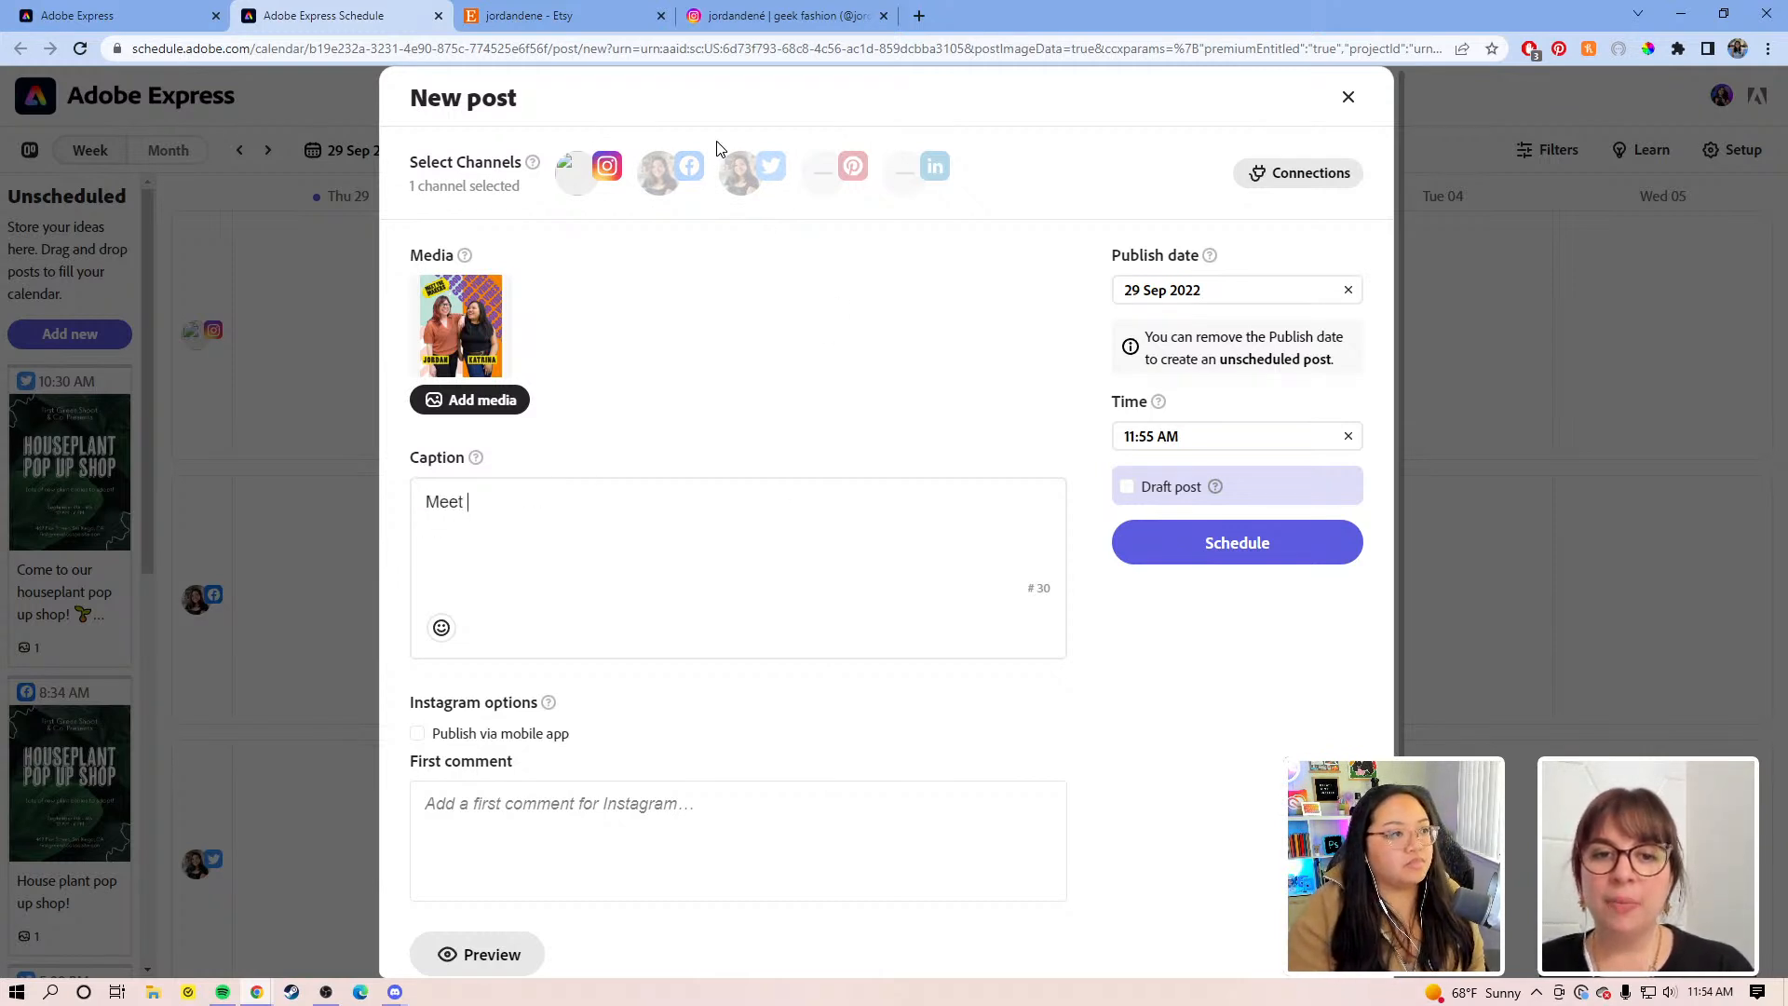
left_click(735, 167)
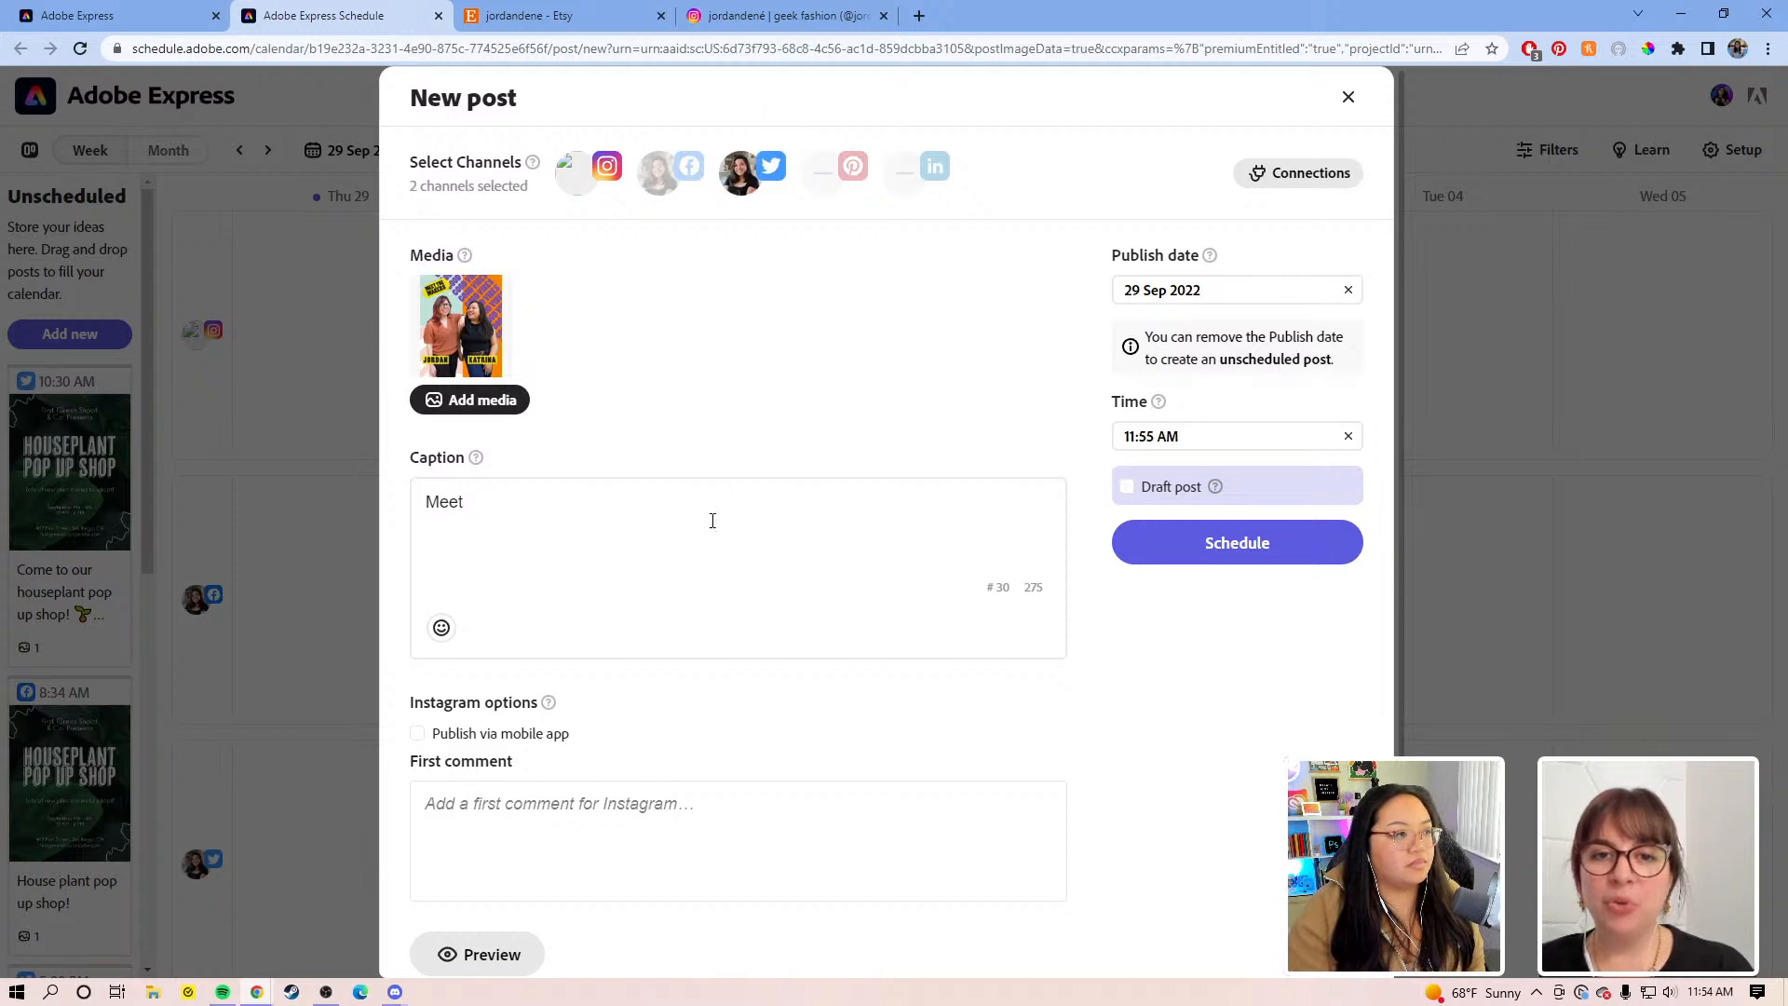
scroll(559, 738, "down", 1)
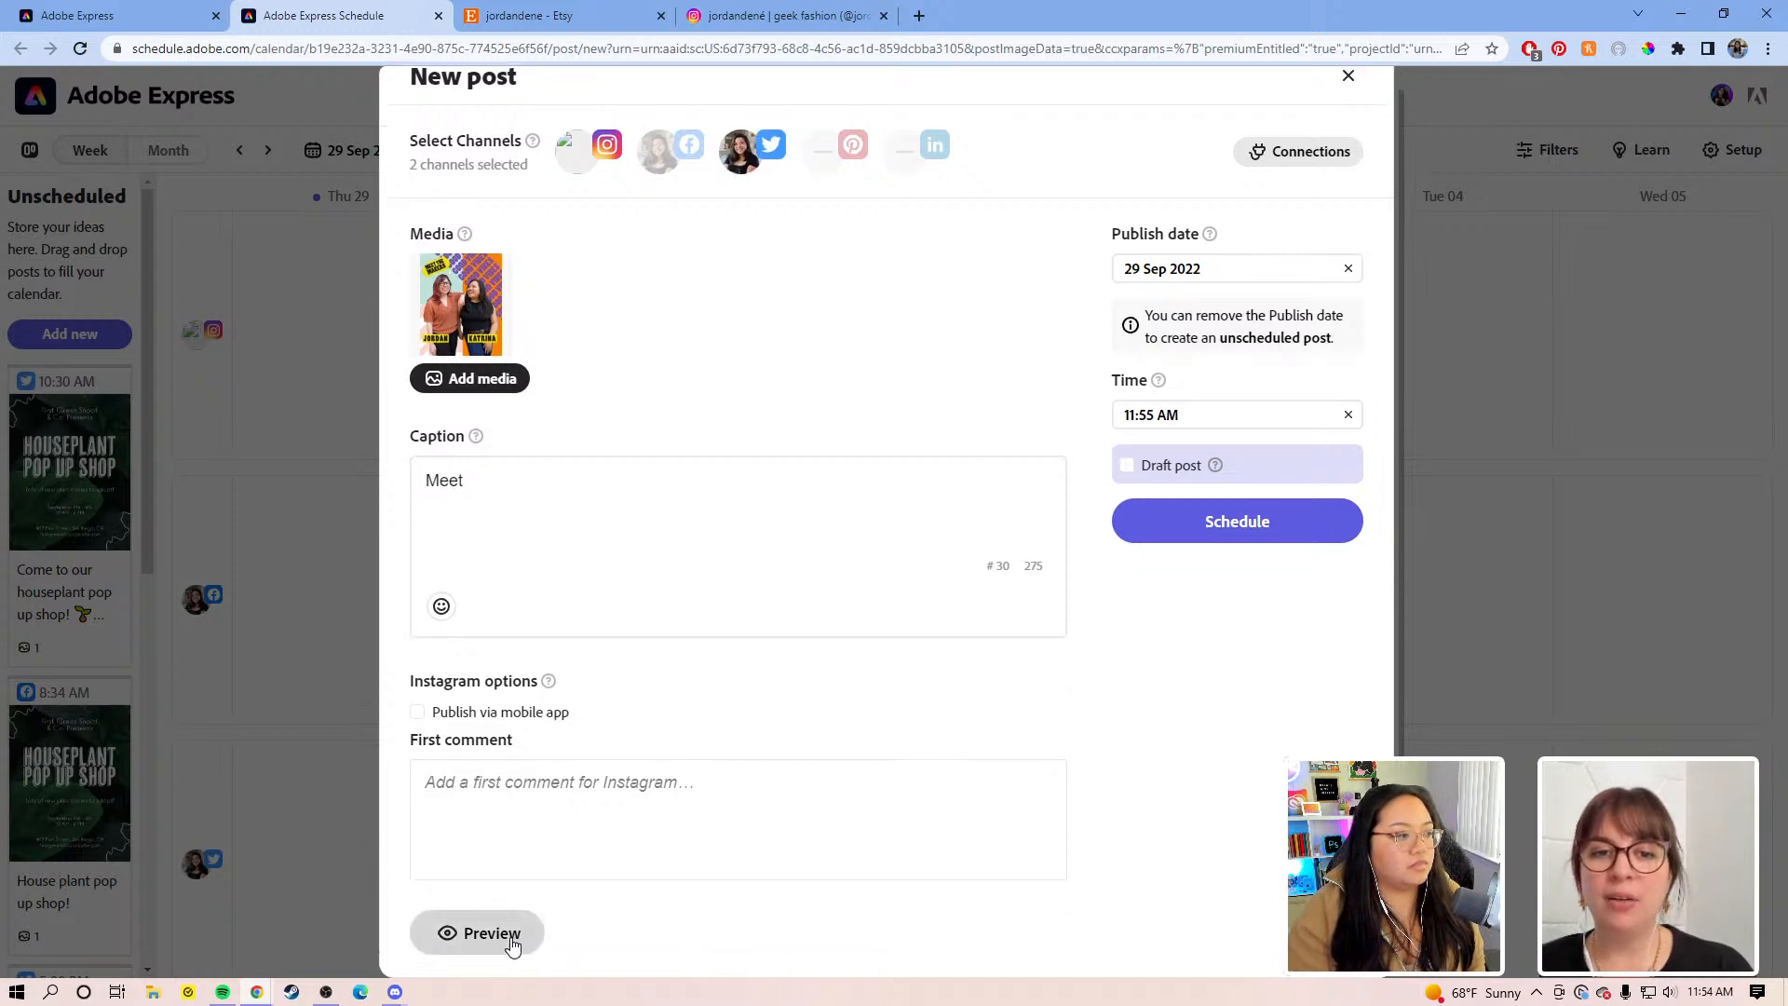
left_click(510, 938)
scroll(886, 599, "down", 5)
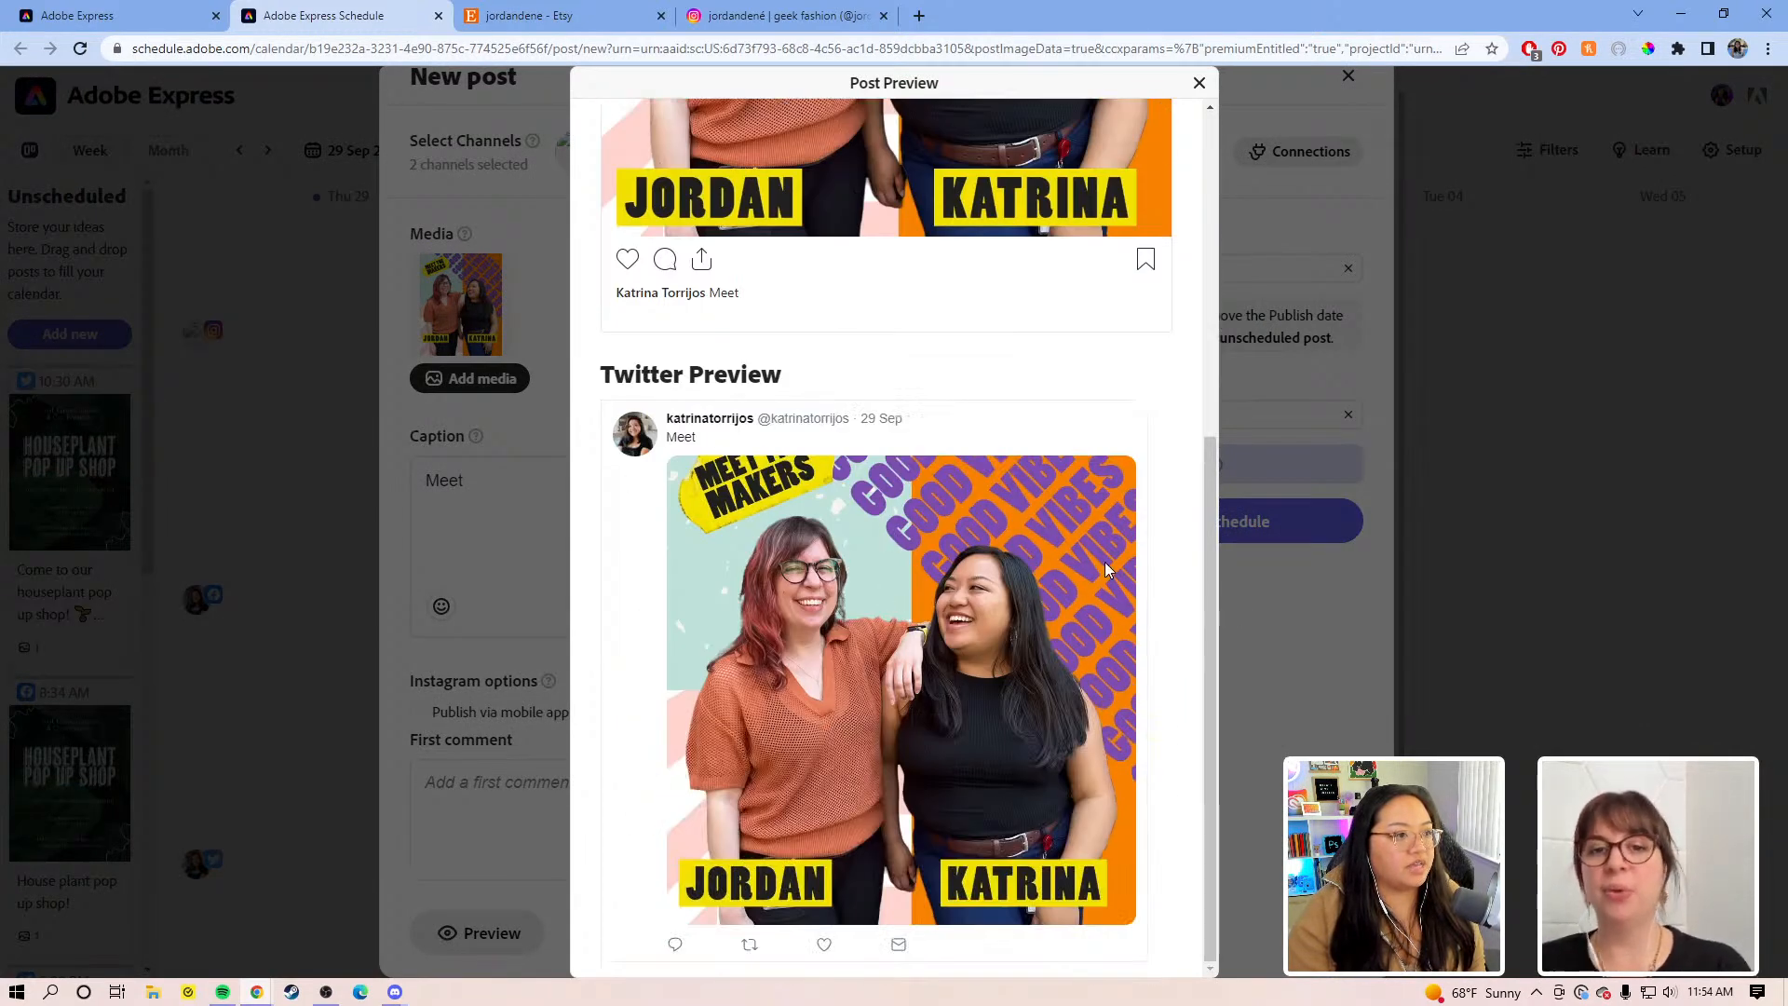
scroll(1080, 447, "up", 5)
Step: Extend the caption to 'Meet Jordan and Katrina YAY!' followed by a grinning face emoji
left_click(1199, 83)
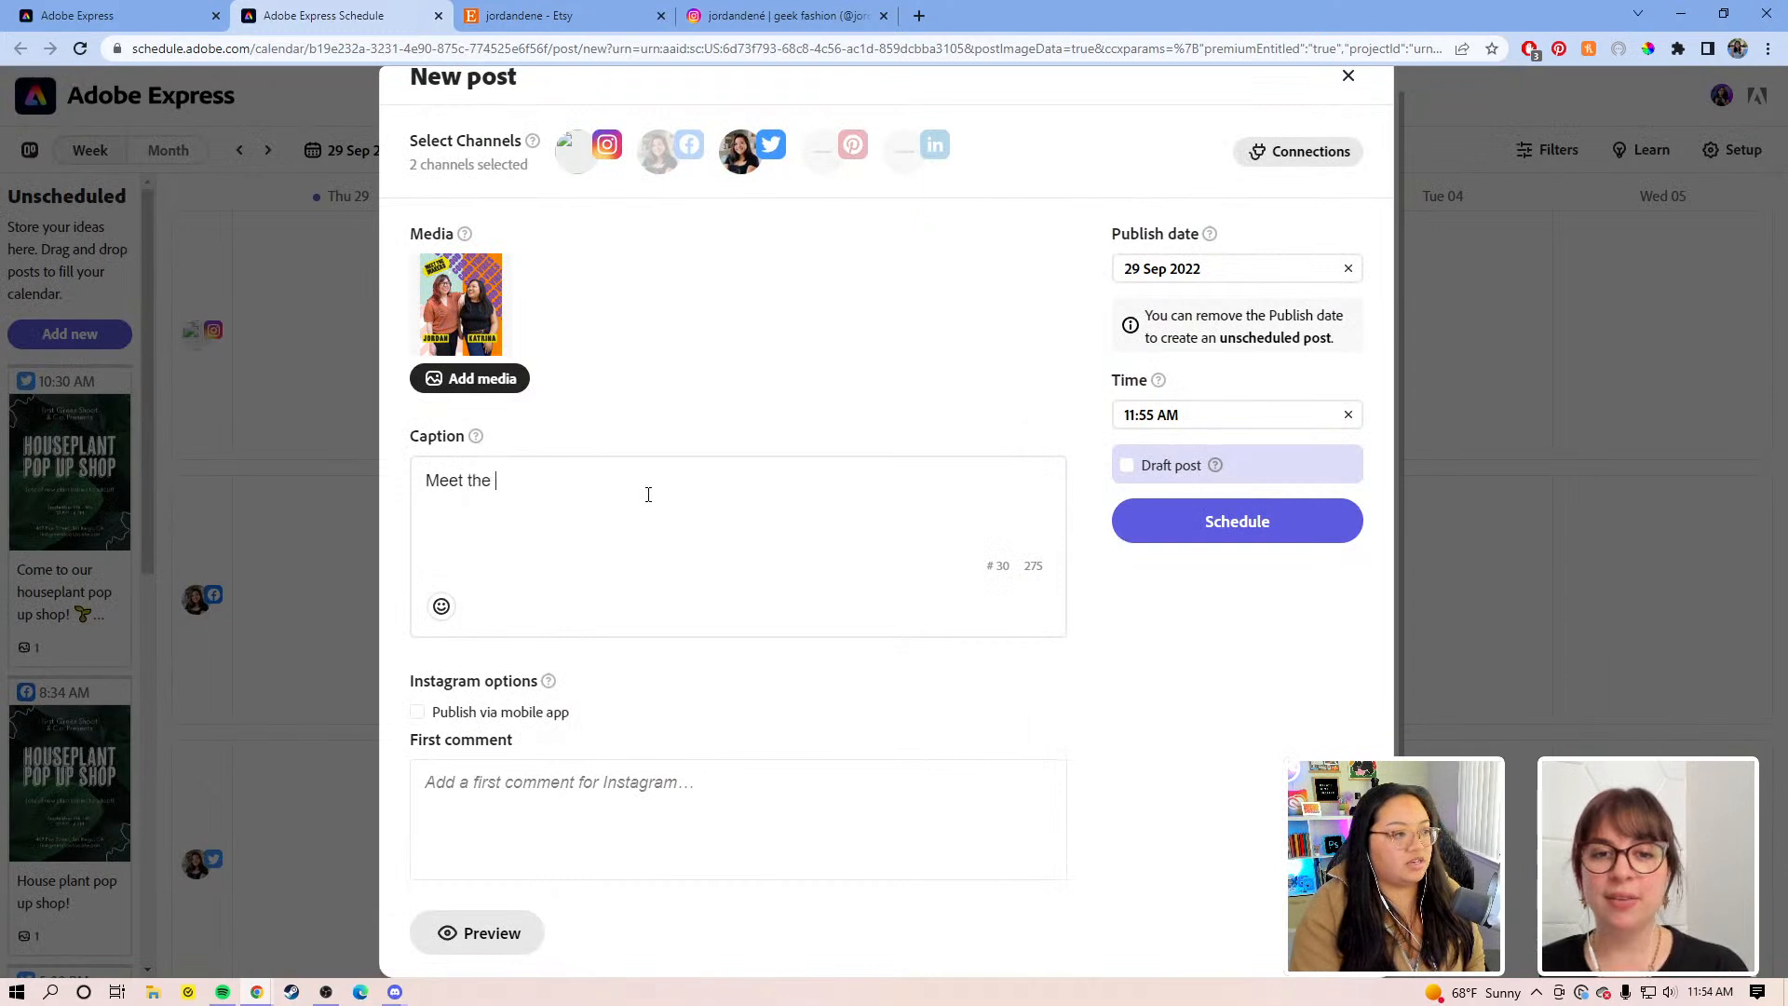
type("Jo")
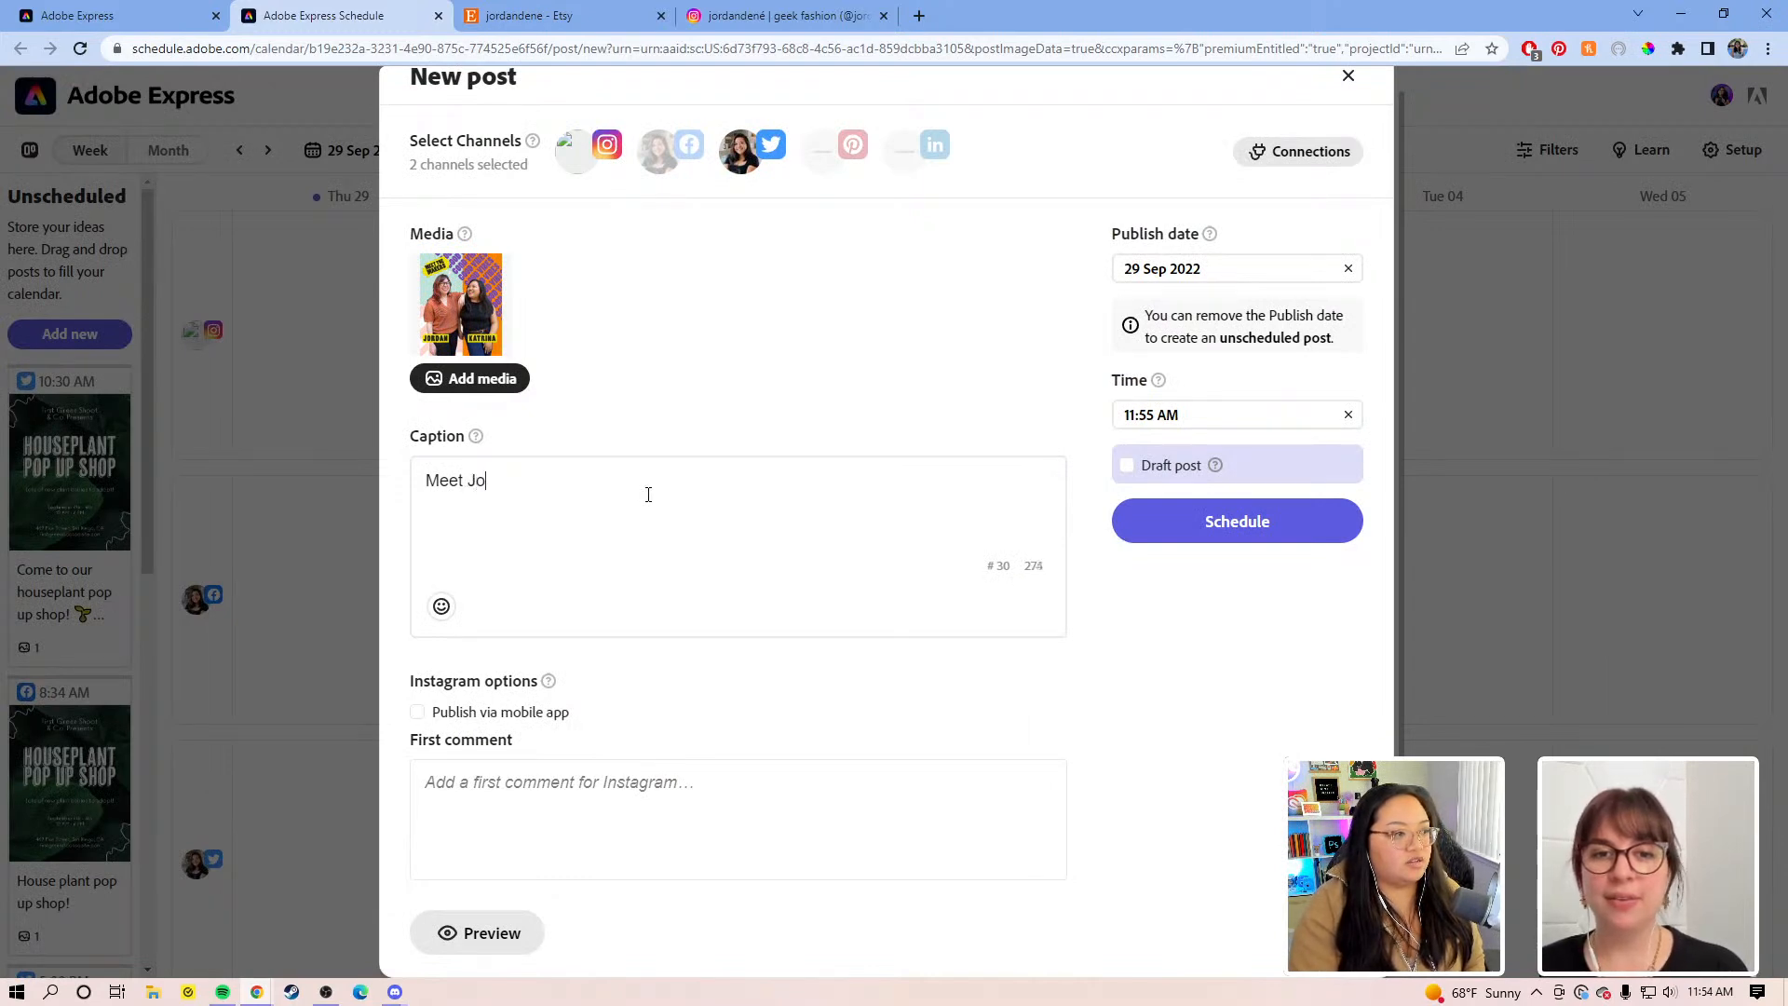
type("rdan and Katrina YAY!")
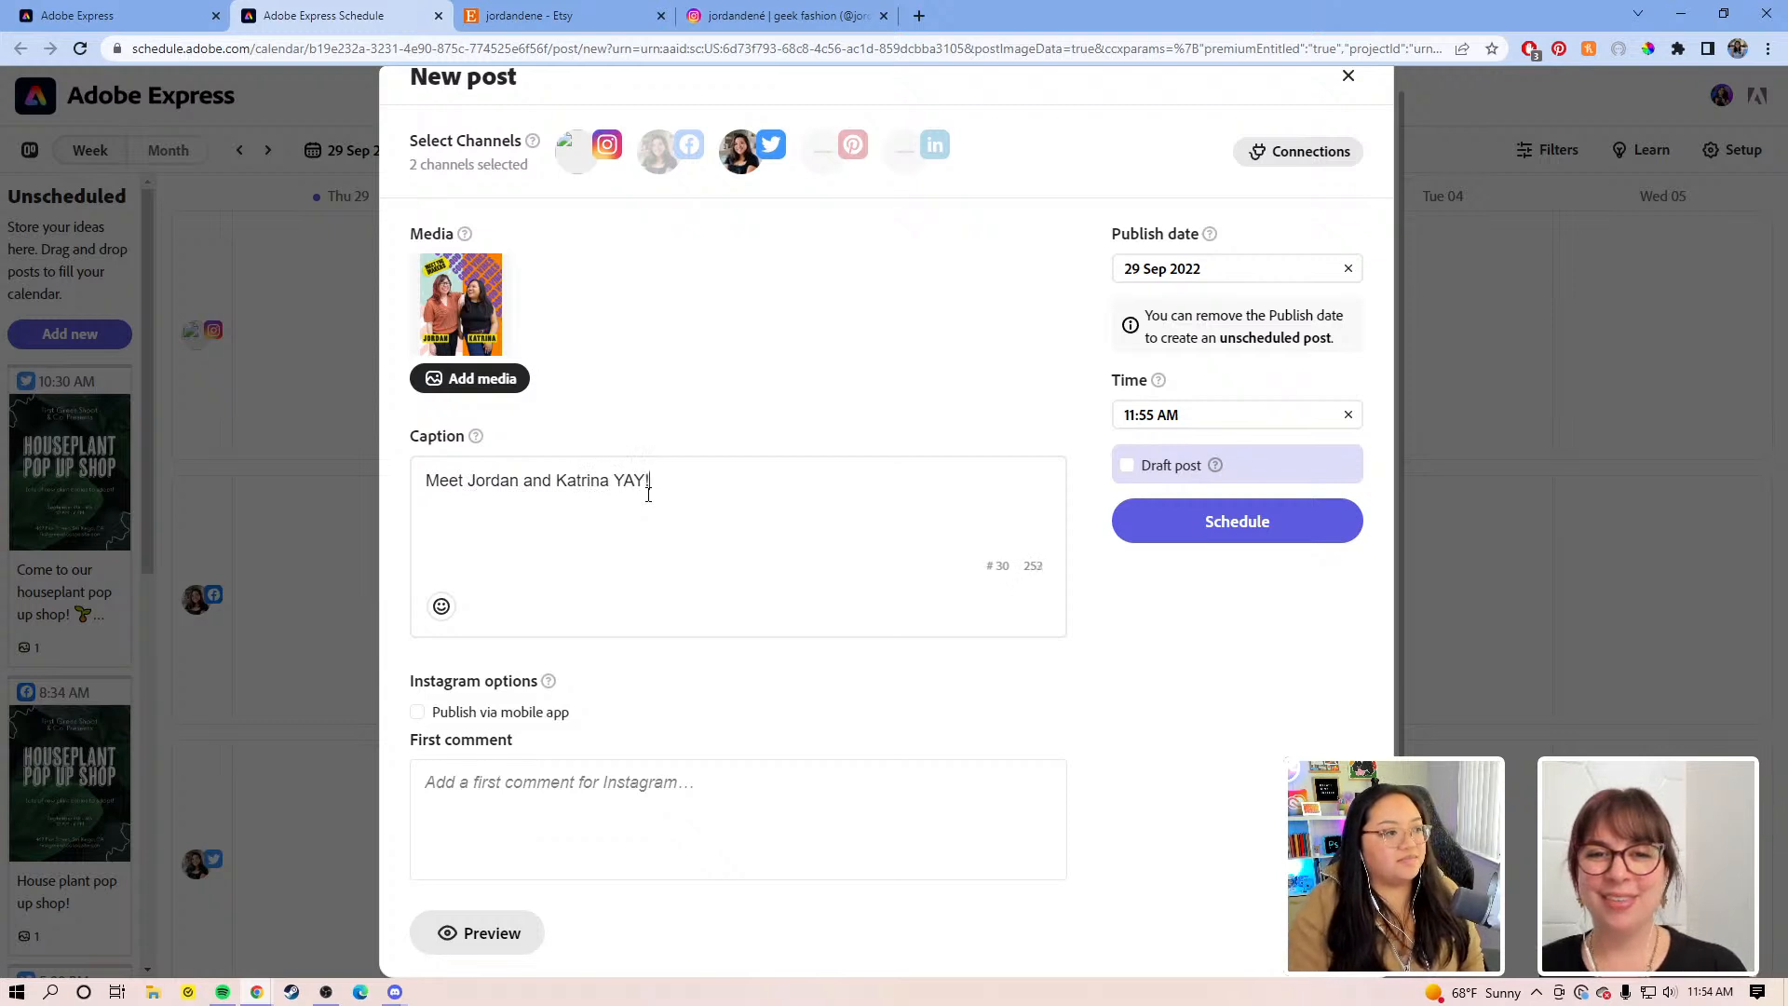
left_click(441, 606)
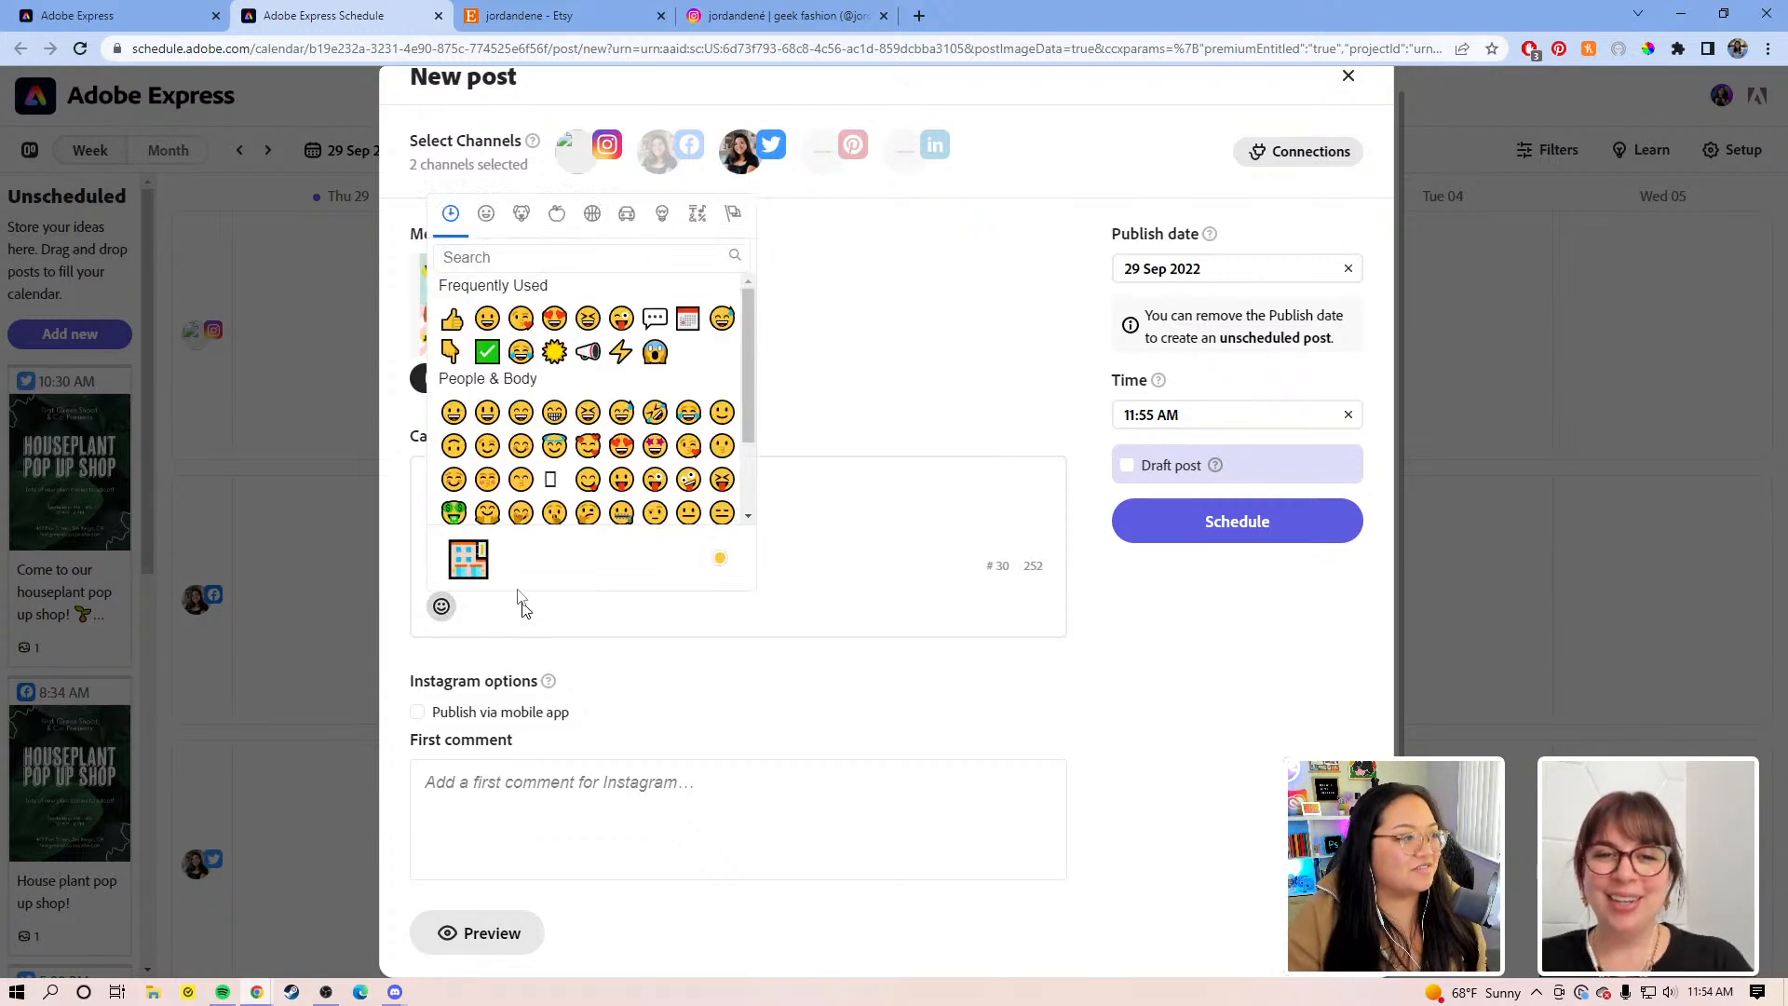
left_click(476, 323)
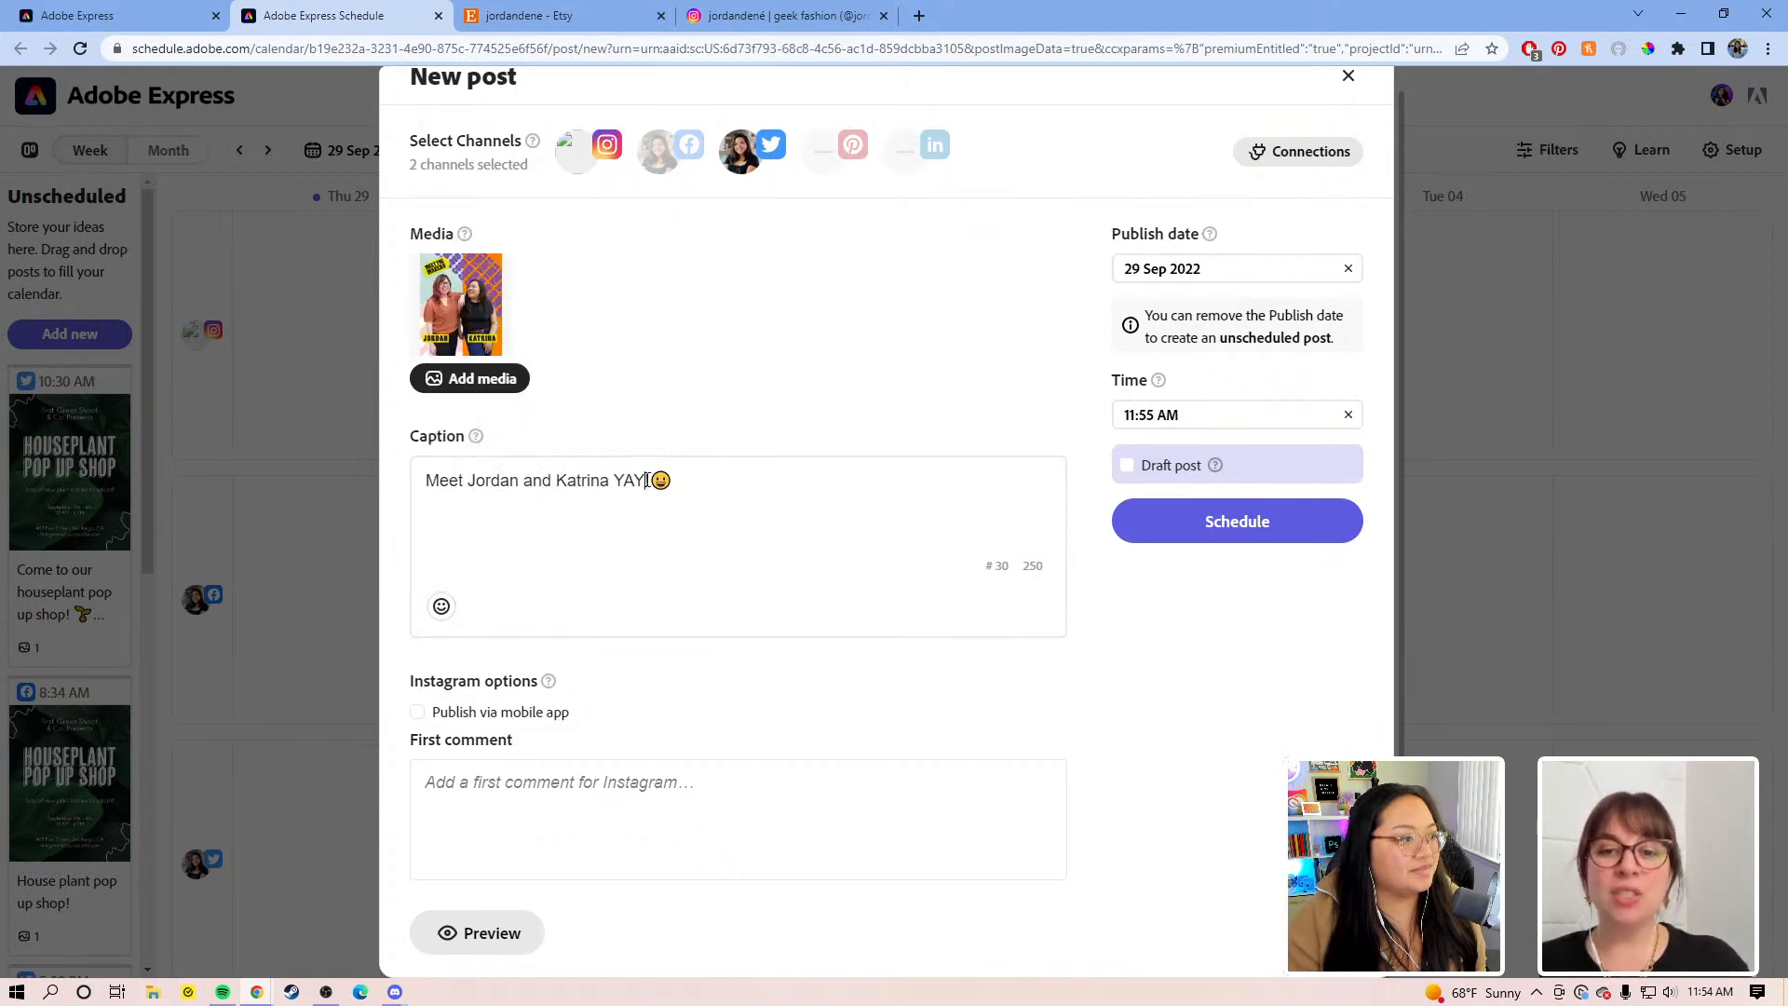
Step: Add hashtags #katjostickershop #etsyshopowners #stickers and keep Twitter selected alongside Instagram
left_click(744, 169)
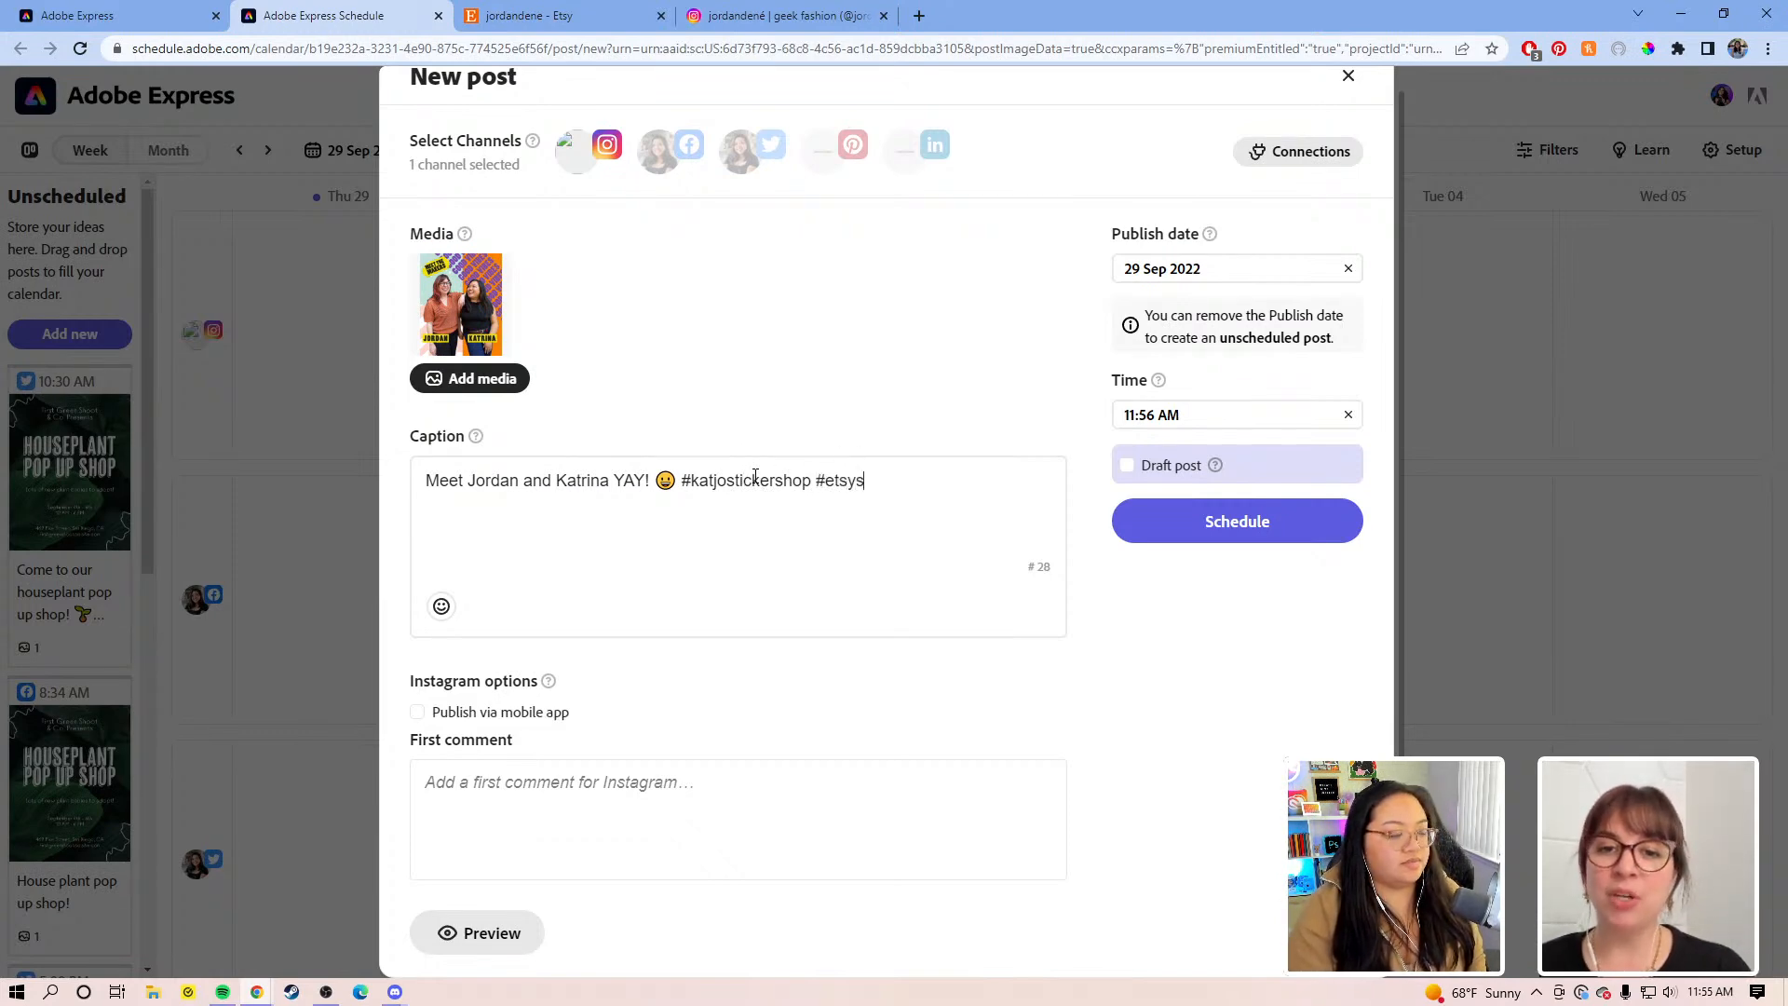
type("owners #stickers")
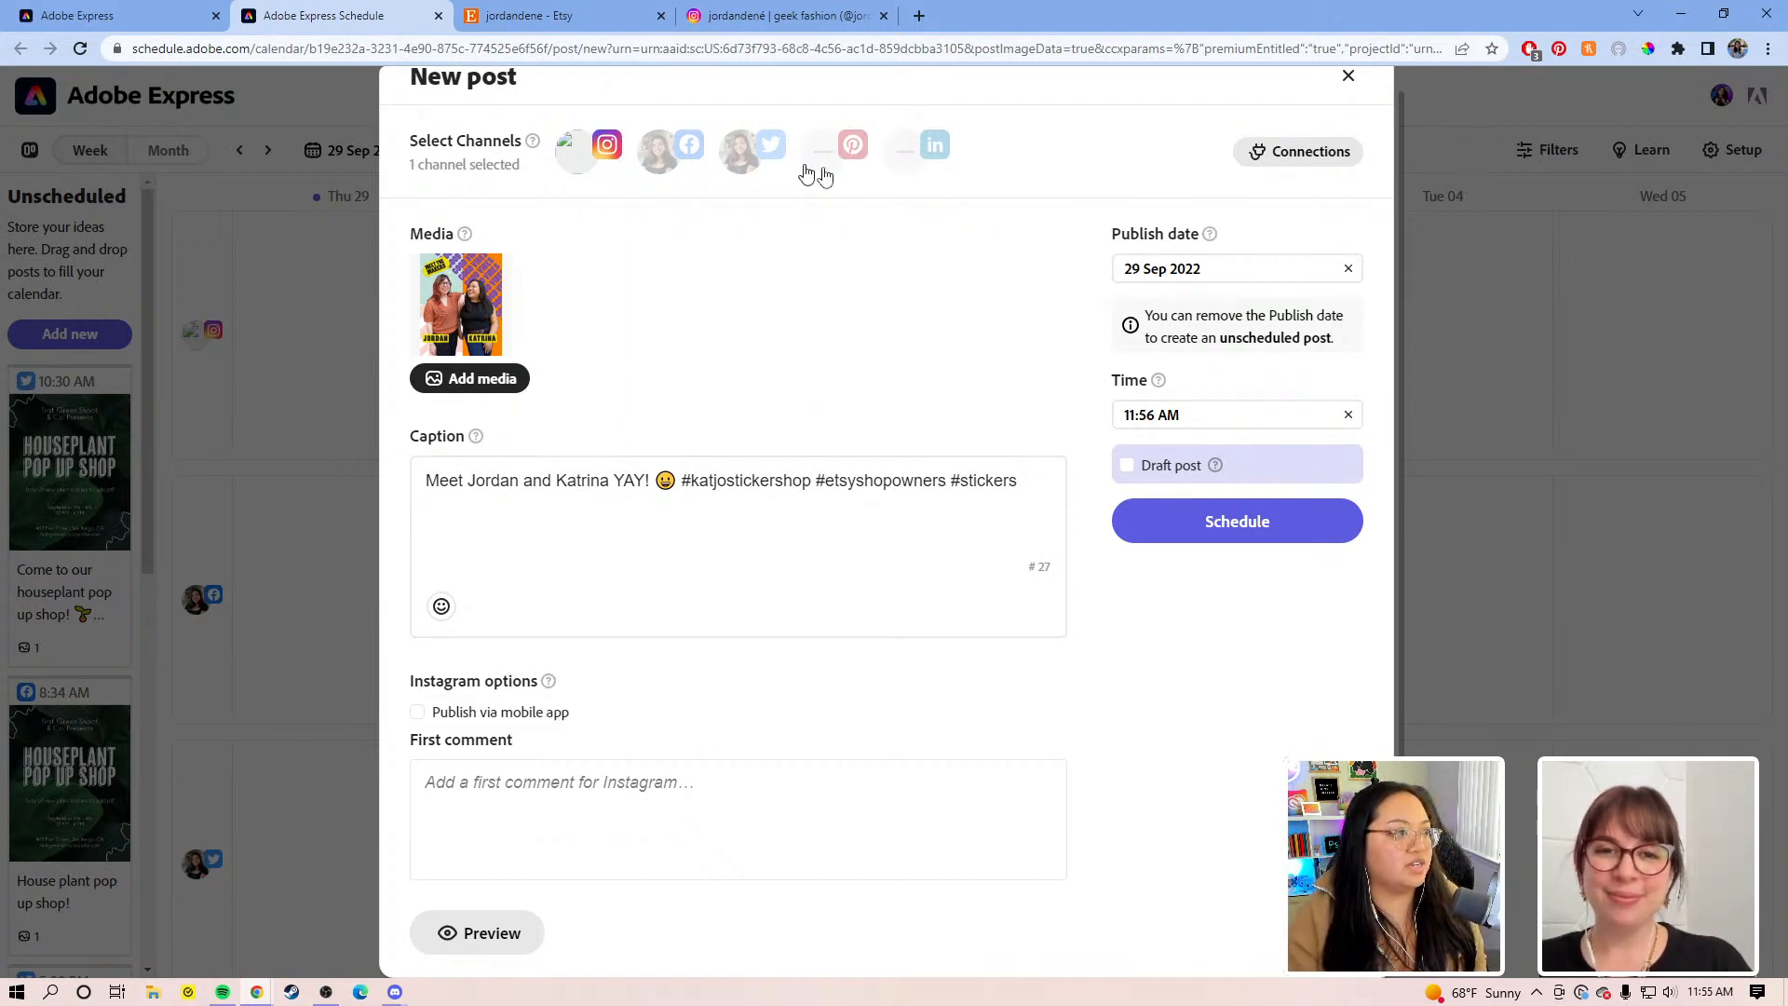
left_click(757, 153)
left_click(503, 931)
scroll(948, 566, "down", 5)
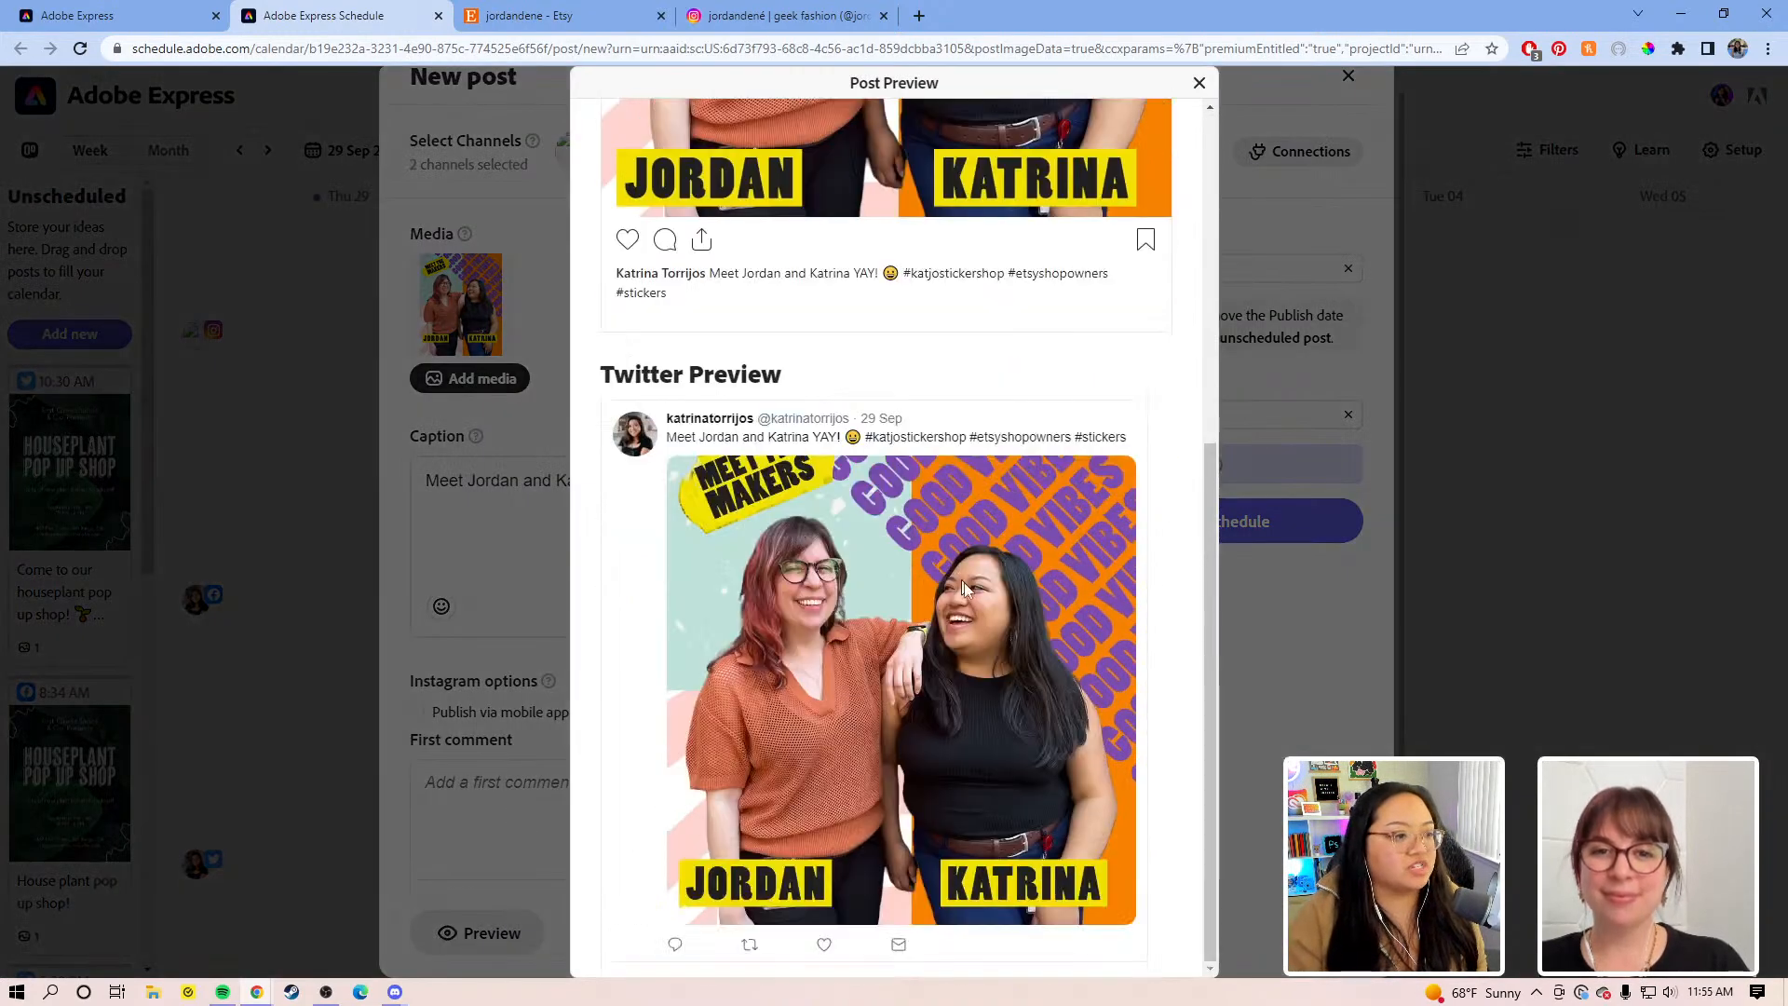
scroll(1075, 489, "up", 5)
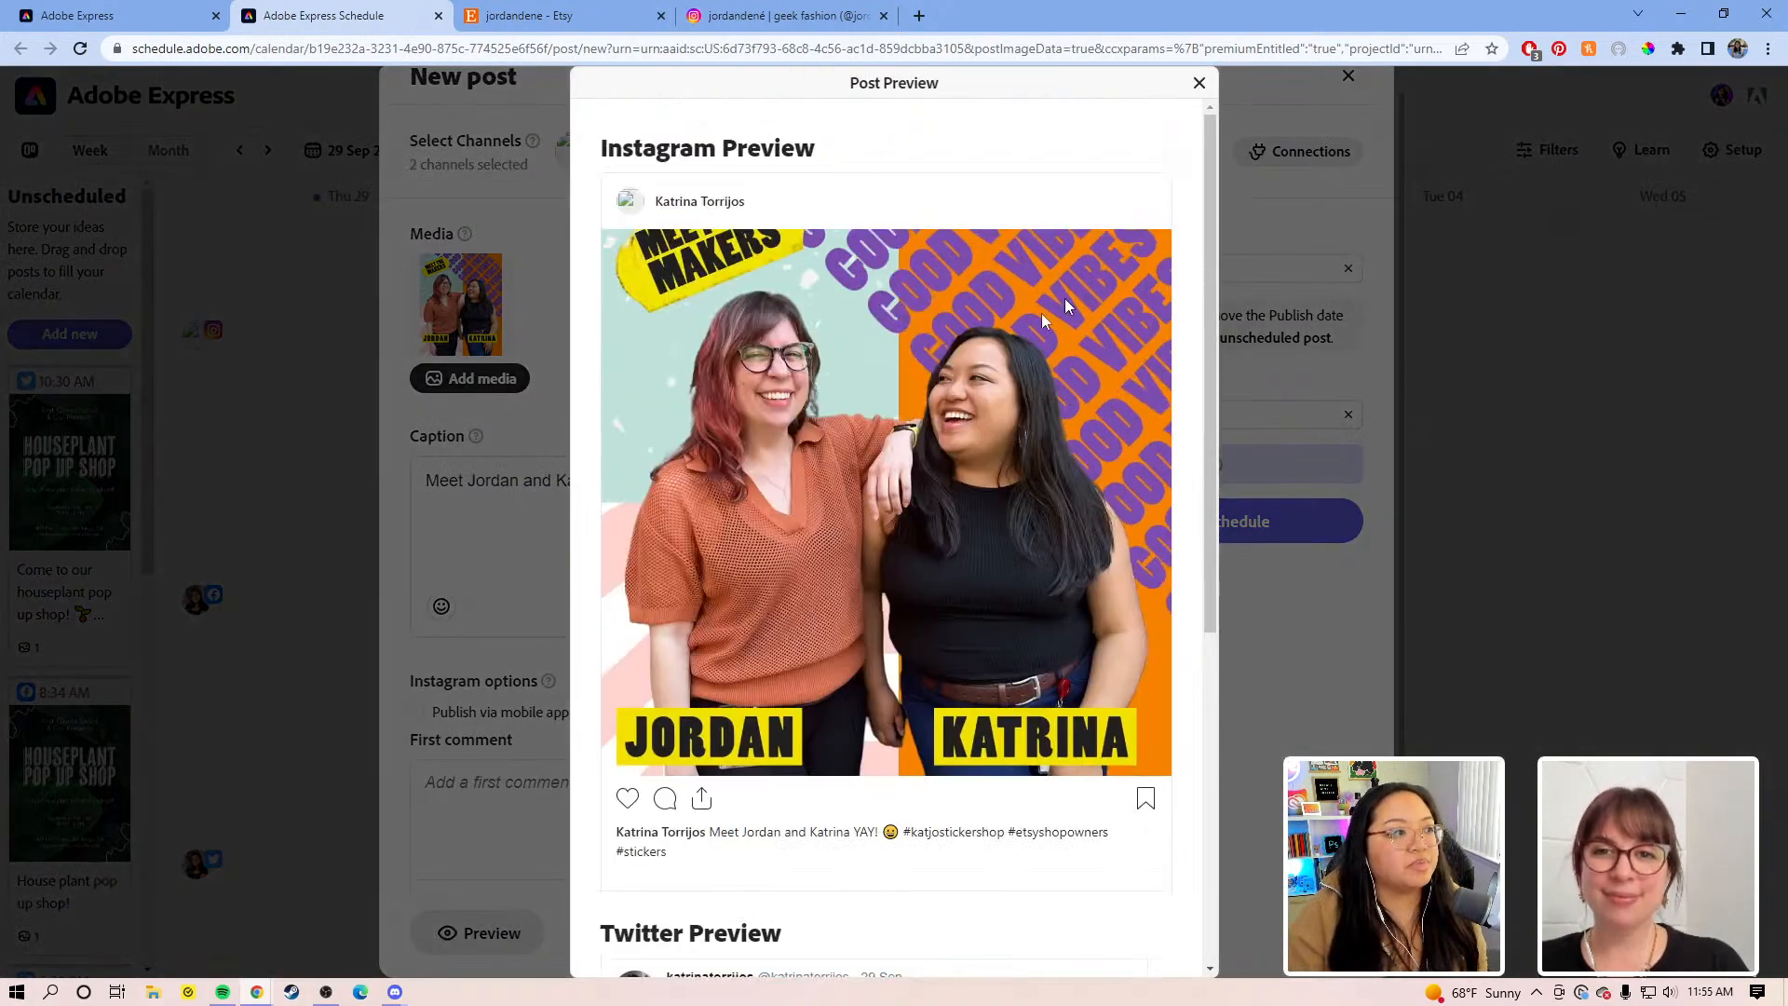
scroll(800, 542, "down", 3)
scroll(801, 542, "down", 3)
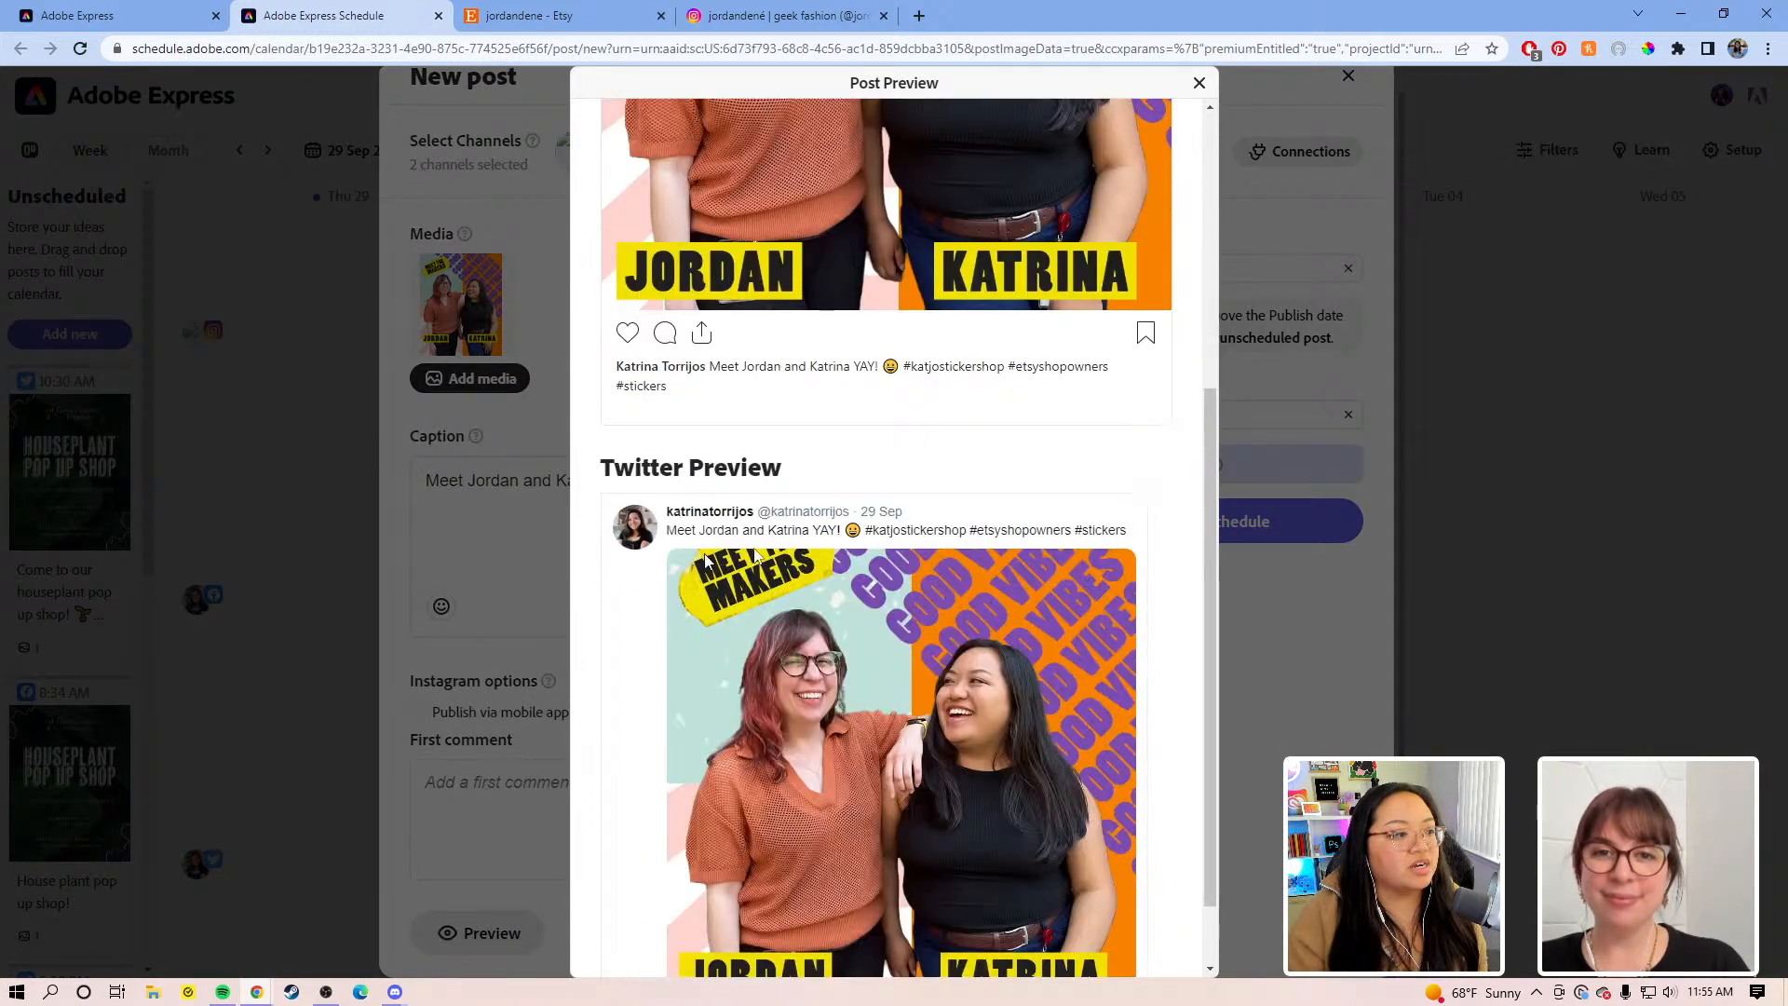
left_click(1200, 83)
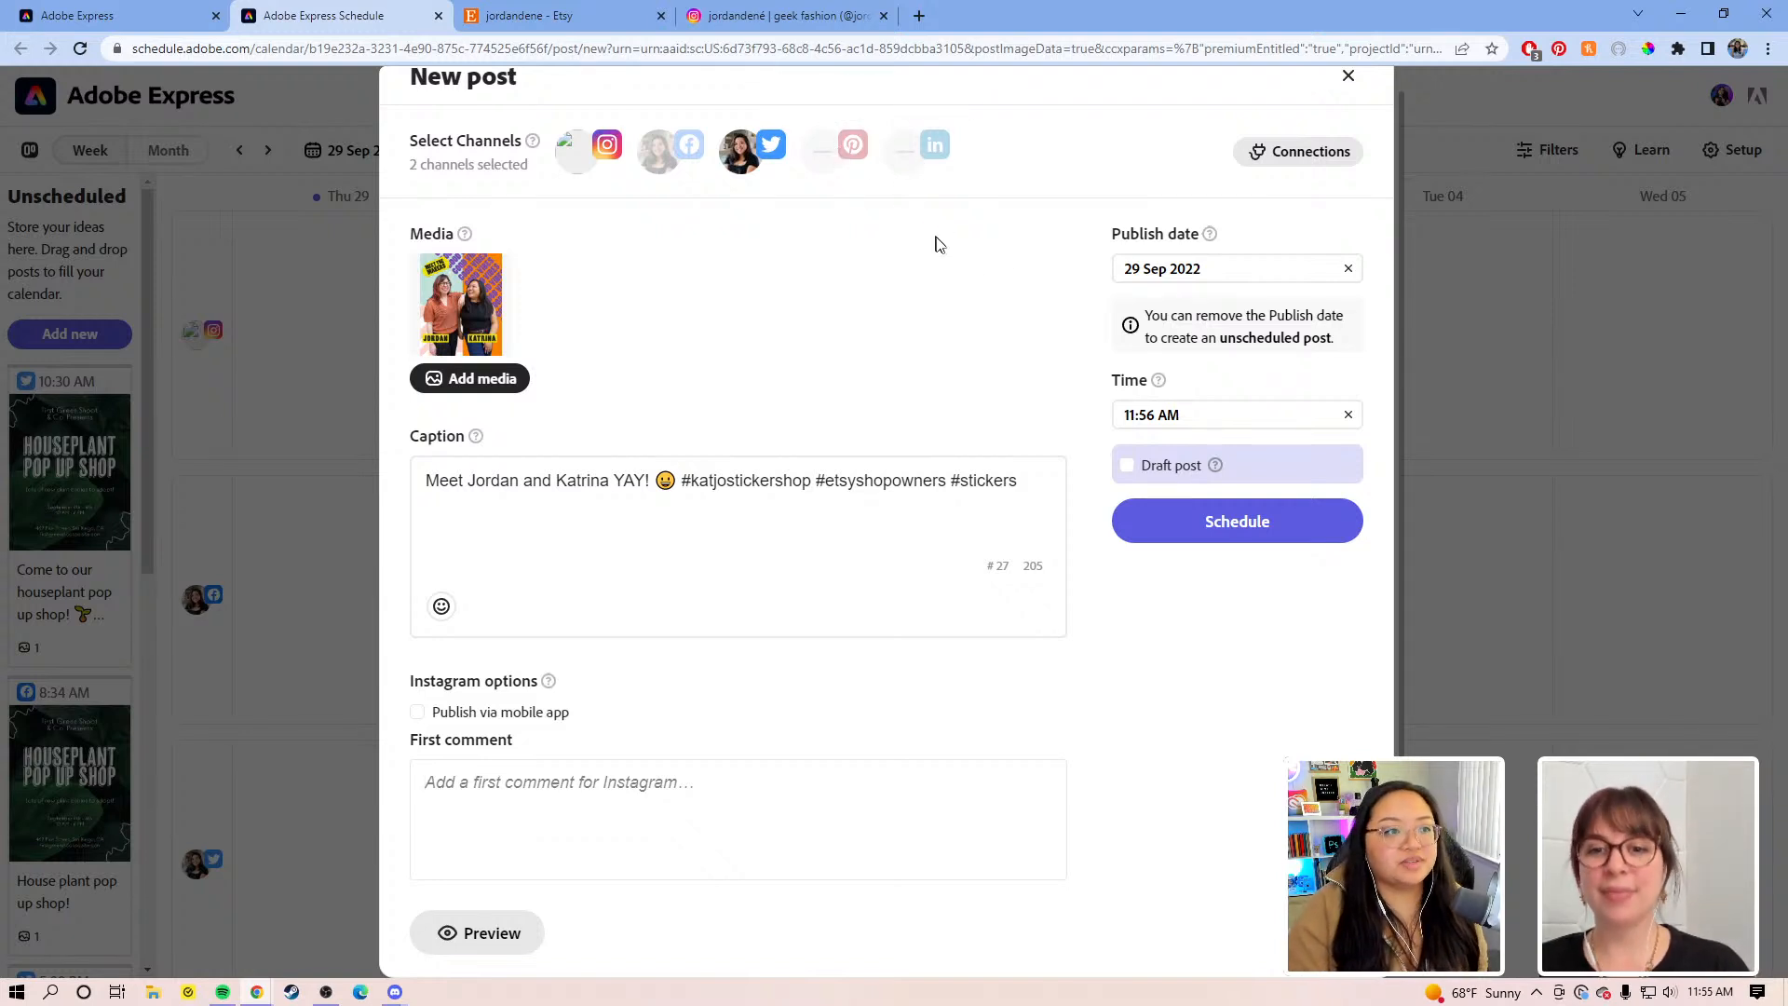
Step: Schedule the Jordan and Katrina post for 30 Sep 2022 at 11:56 AM
left_click(1237, 271)
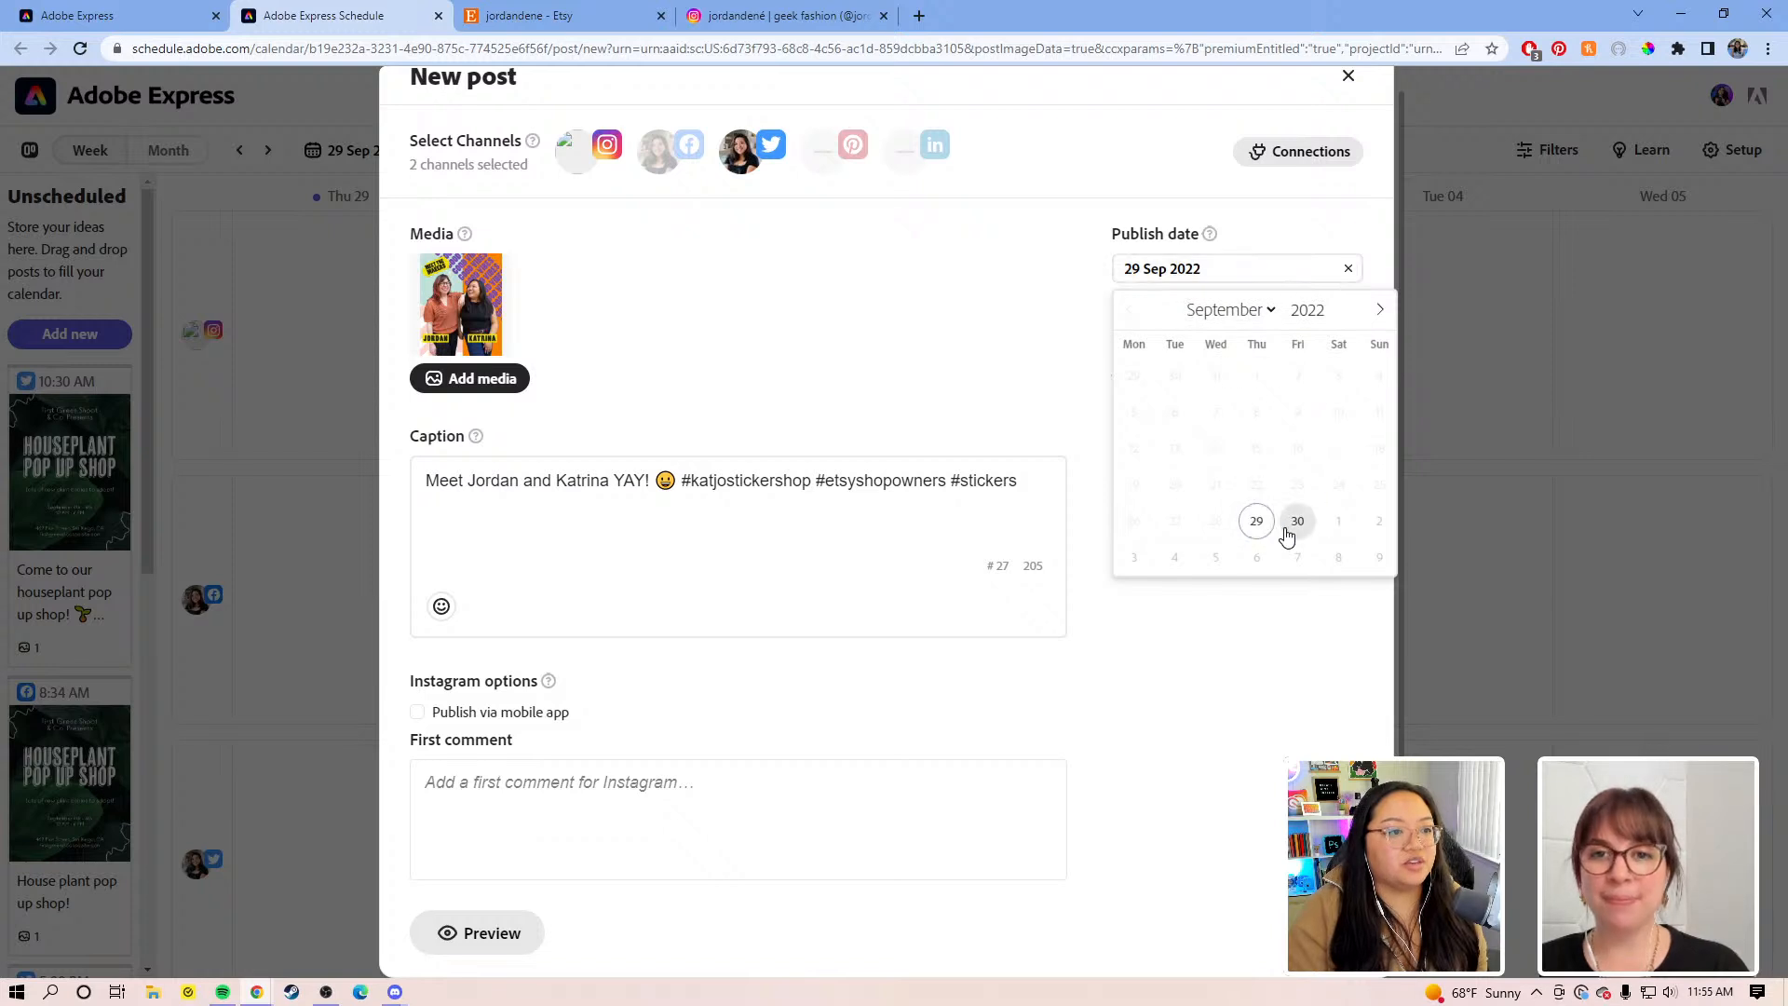
left_click(1289, 518)
left_click(1297, 415)
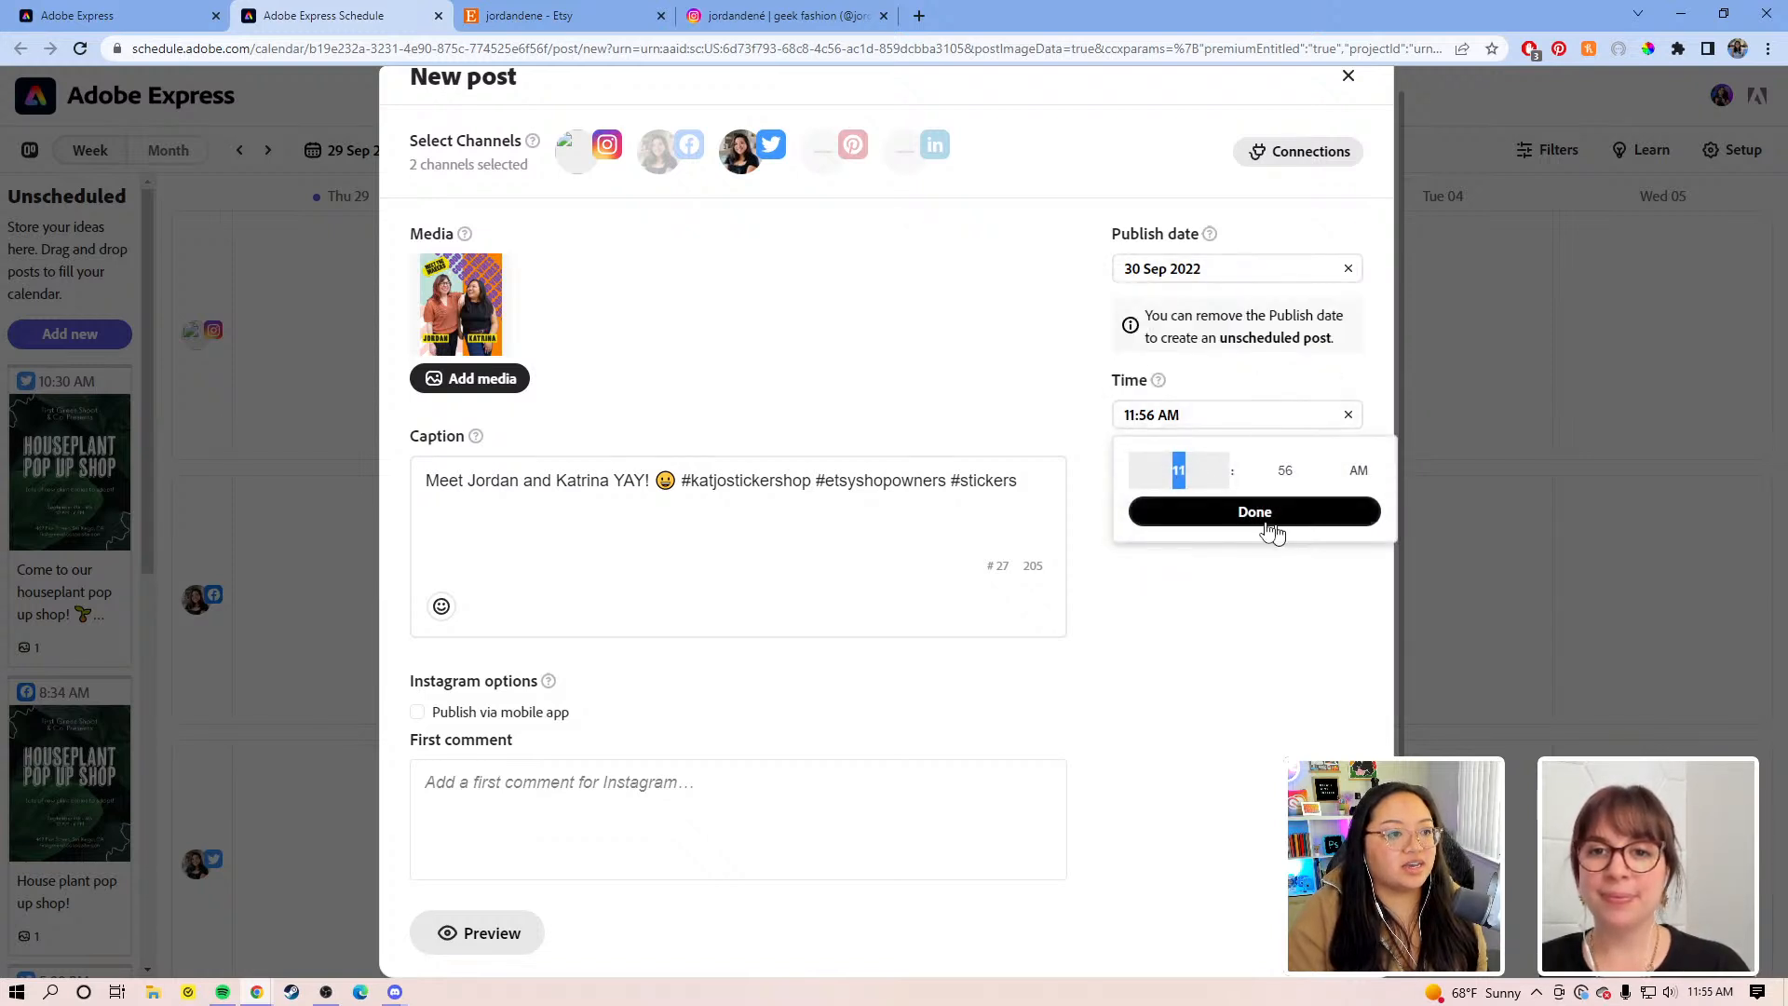
left_click(1276, 515)
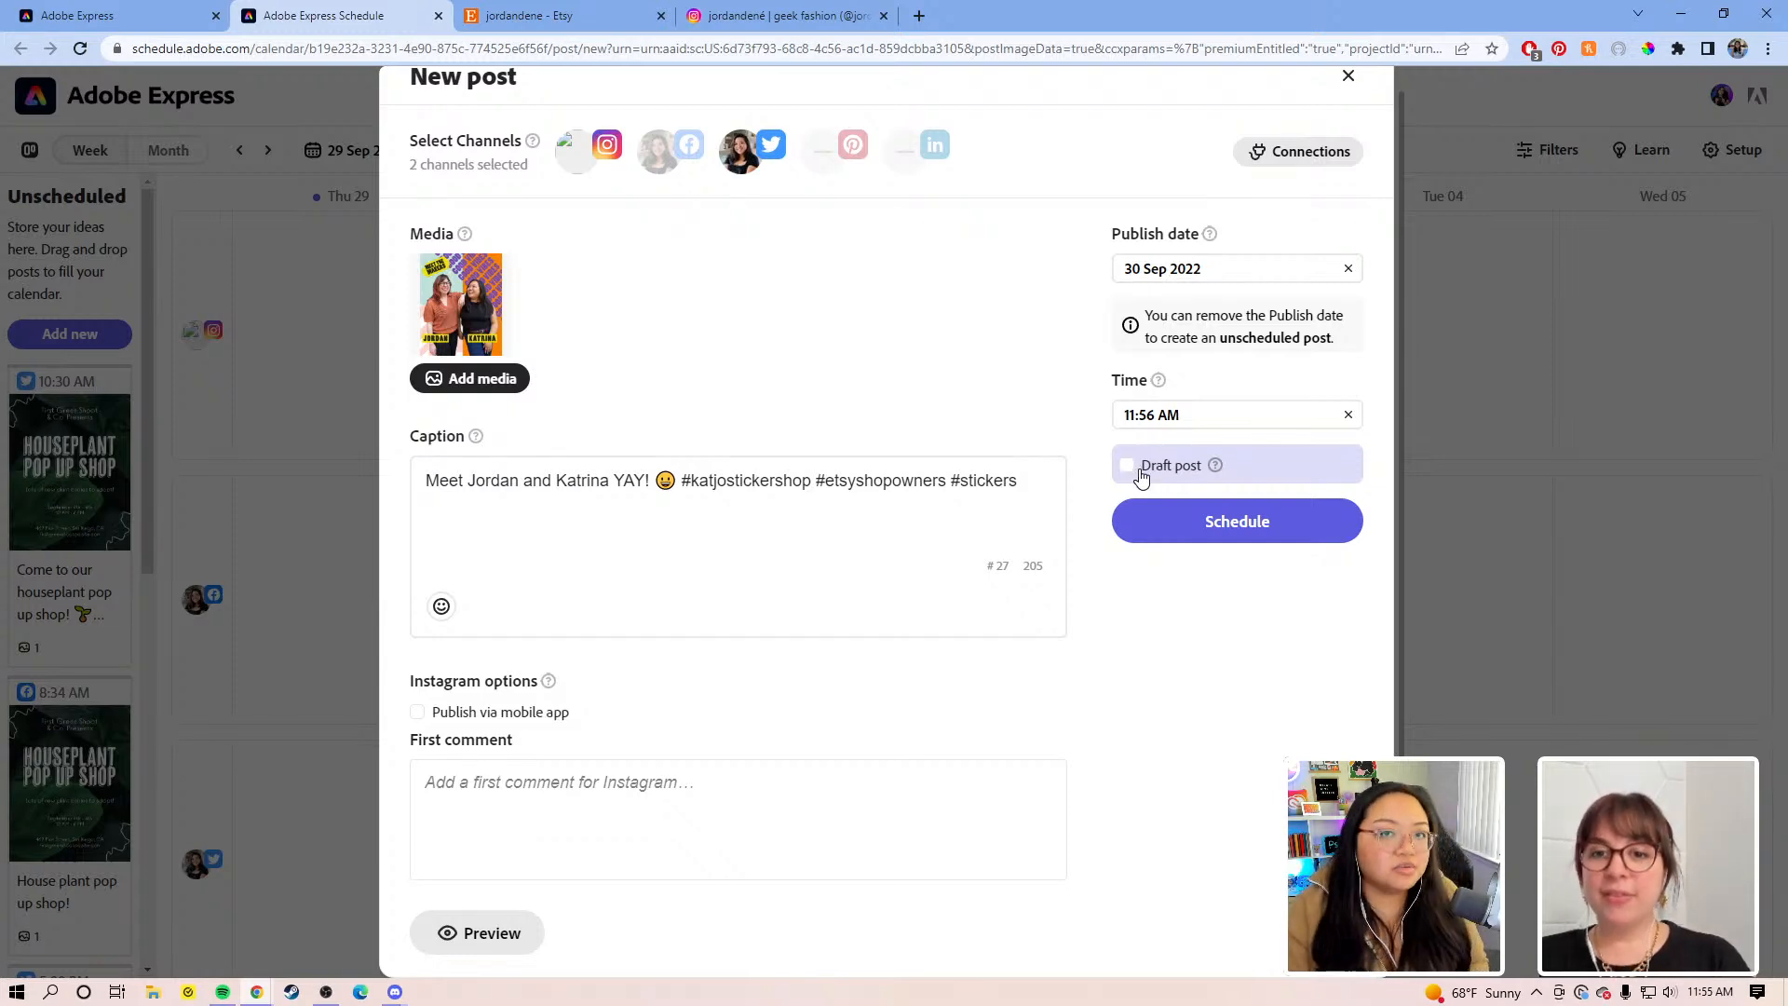
left_click(1181, 520)
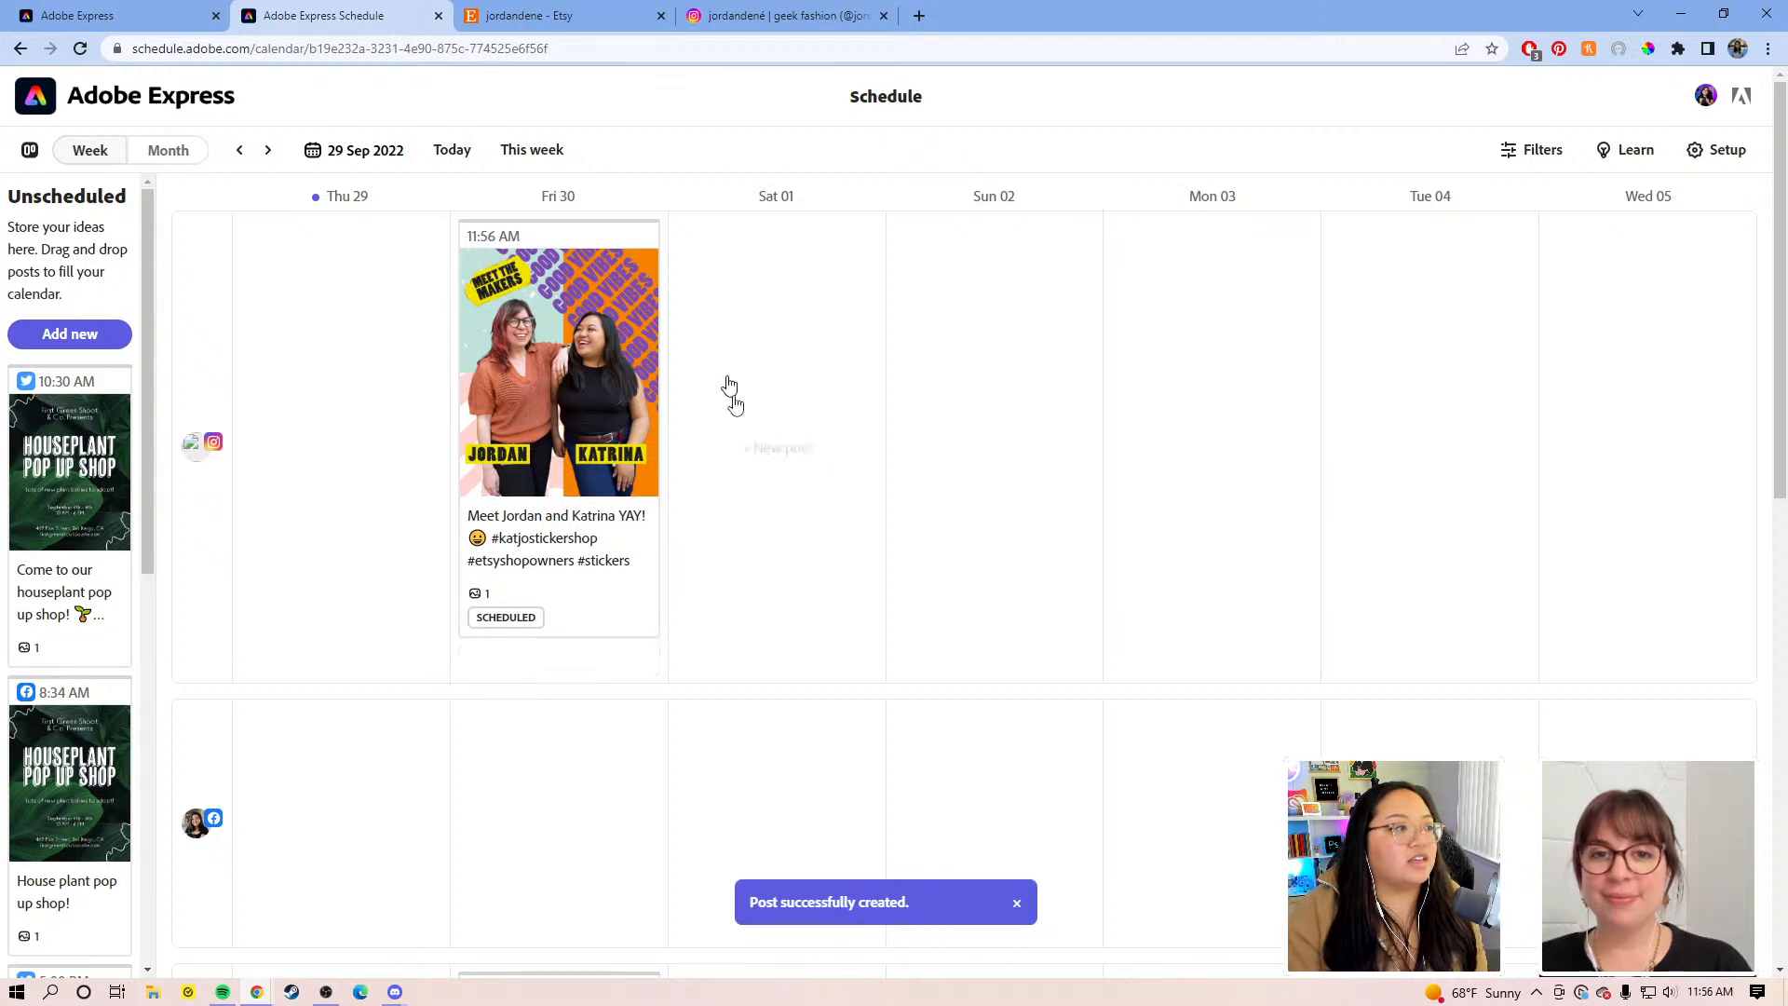
Step: Drag the Instagram and Twitter post cards from Fri 30 to Sun 02, keeping 11:56 AM
left_click_drag(615, 437, 1069, 476)
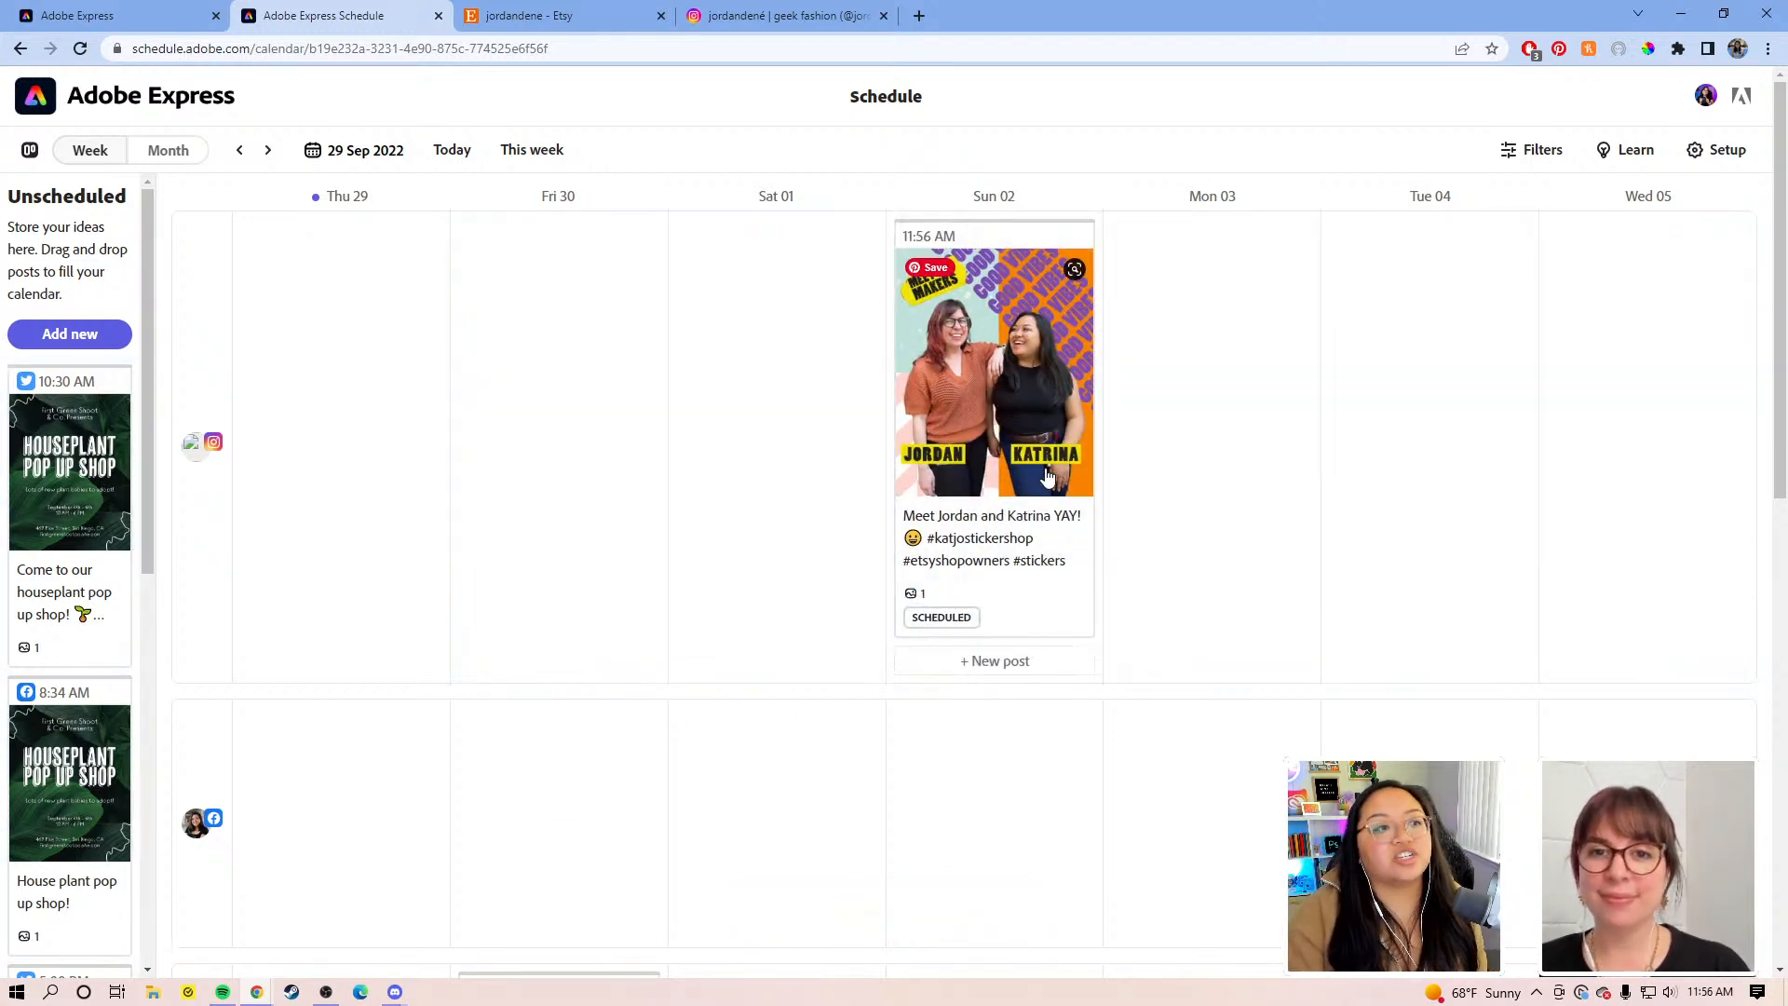
scroll(1037, 511, "down", 2)
scroll(997, 395, "down", 6)
left_click_drag(592, 436, 973, 424)
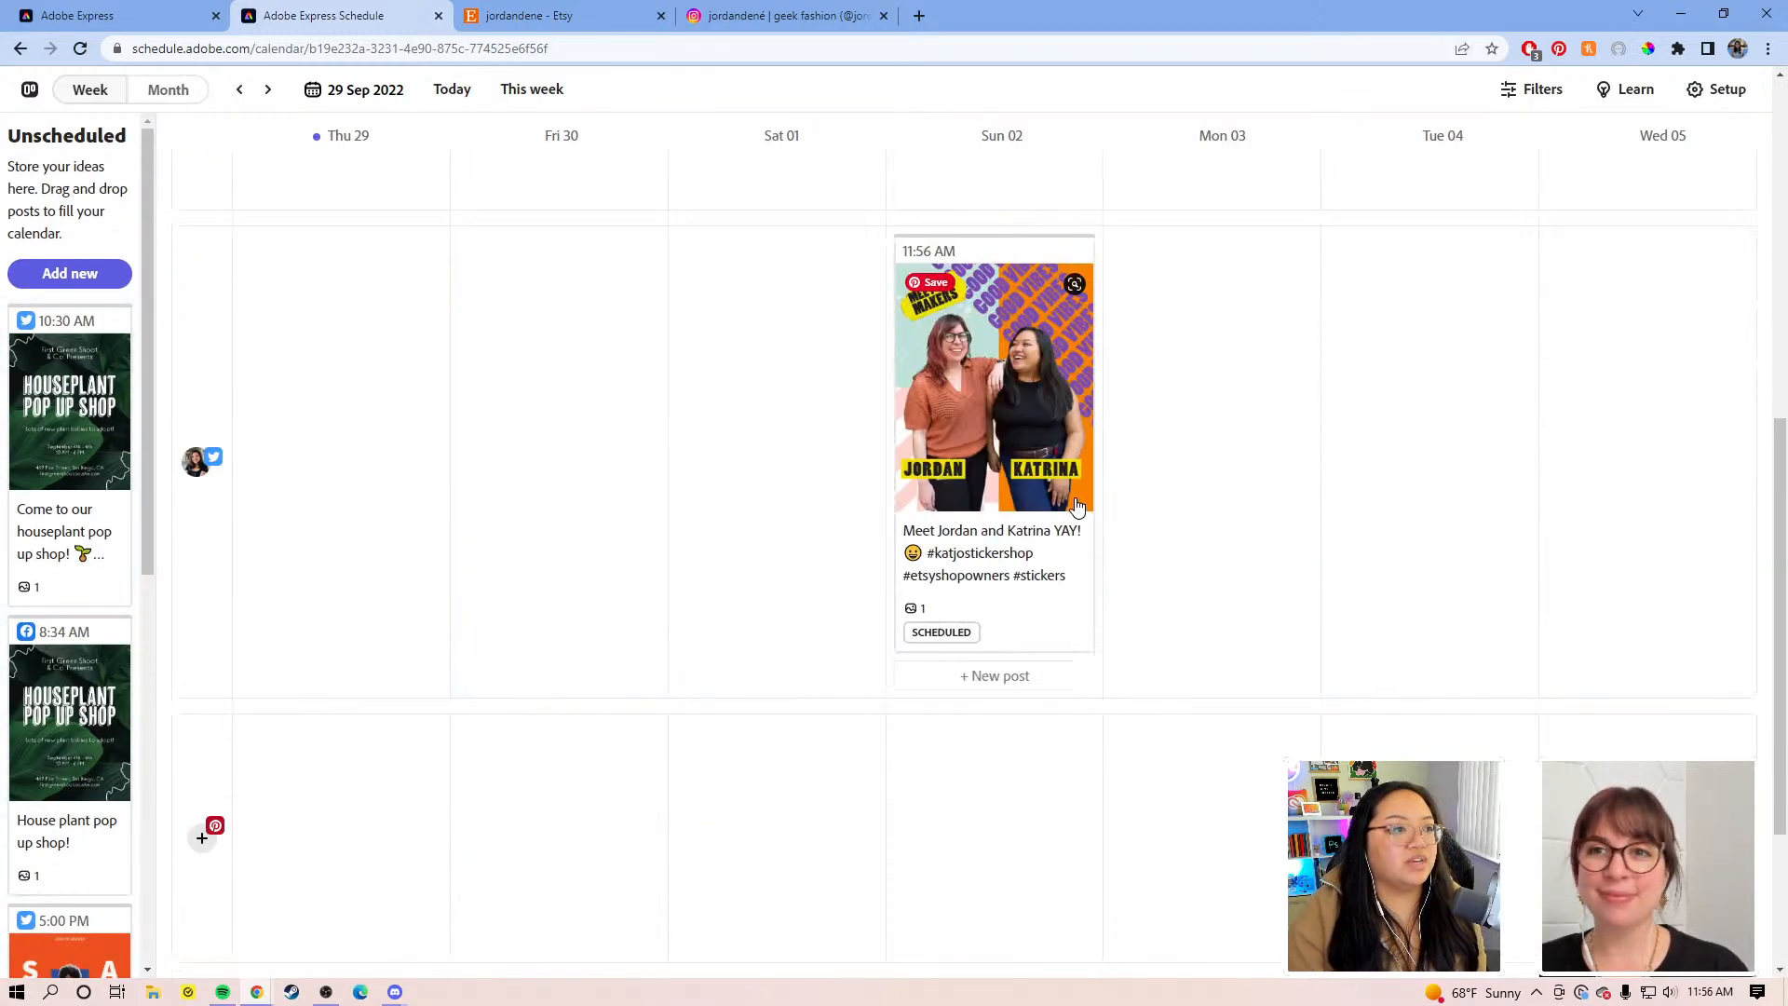
scroll(1061, 466, "up", 3)
left_click_drag(1052, 549, 1020, 581)
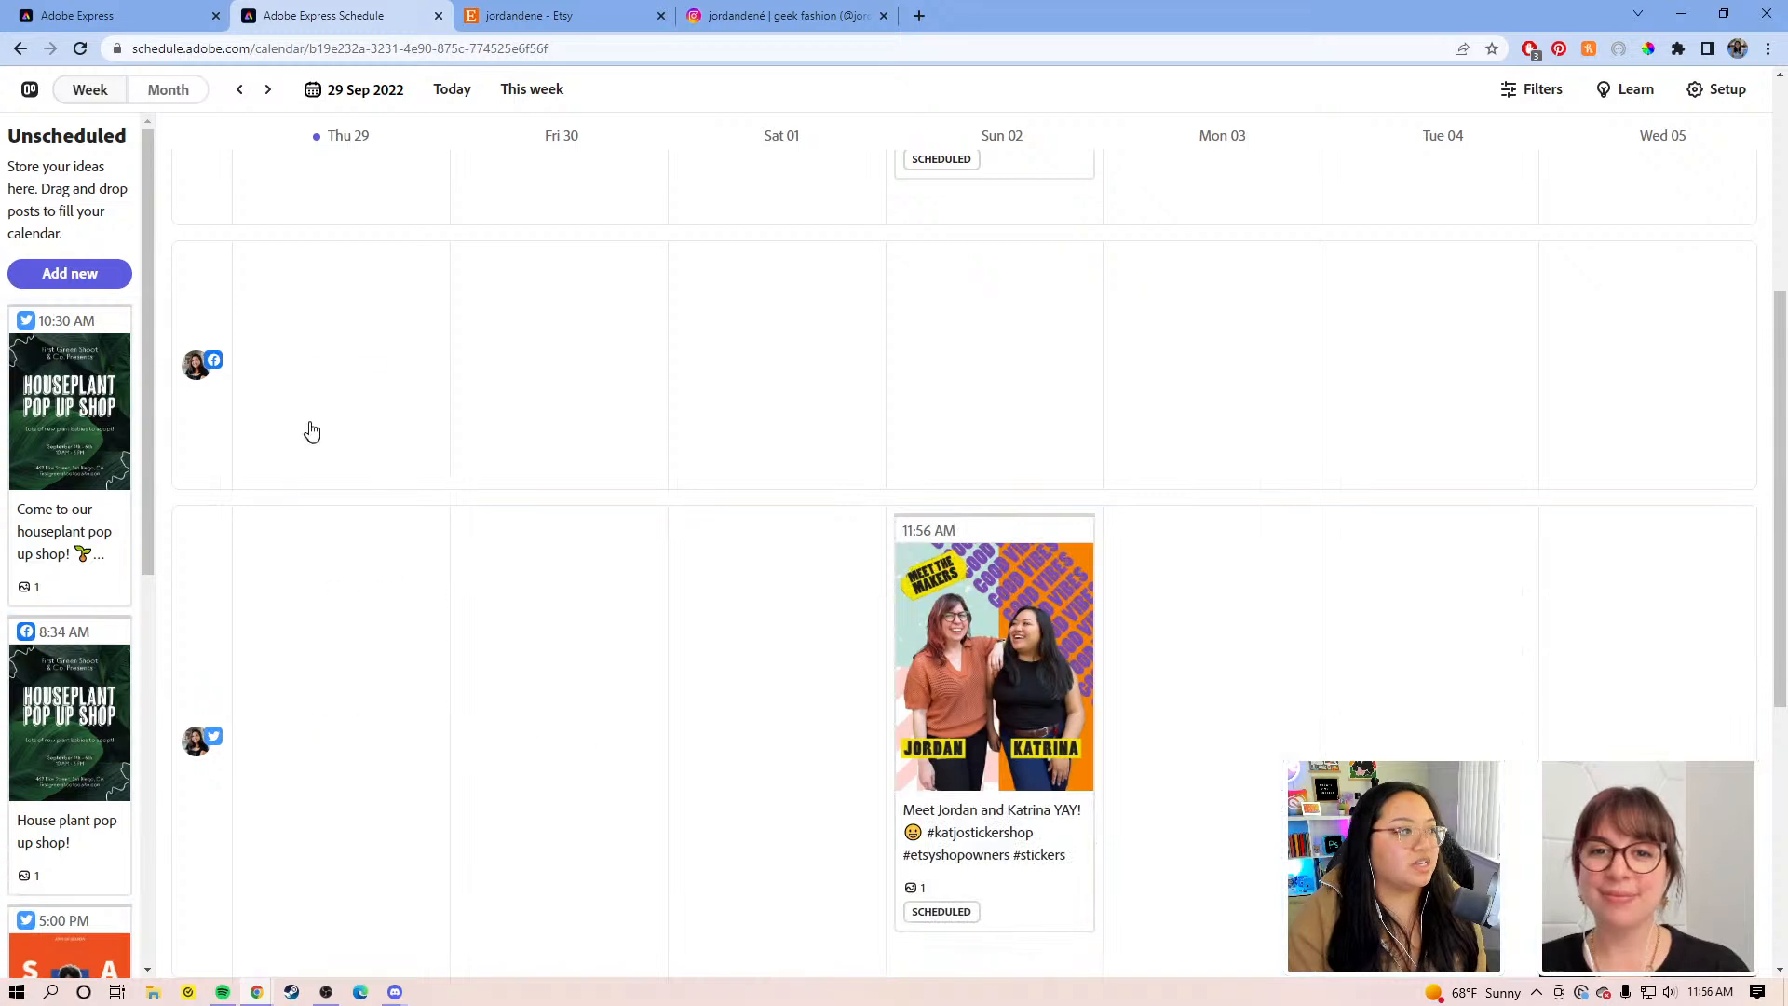
left_click(141, 91)
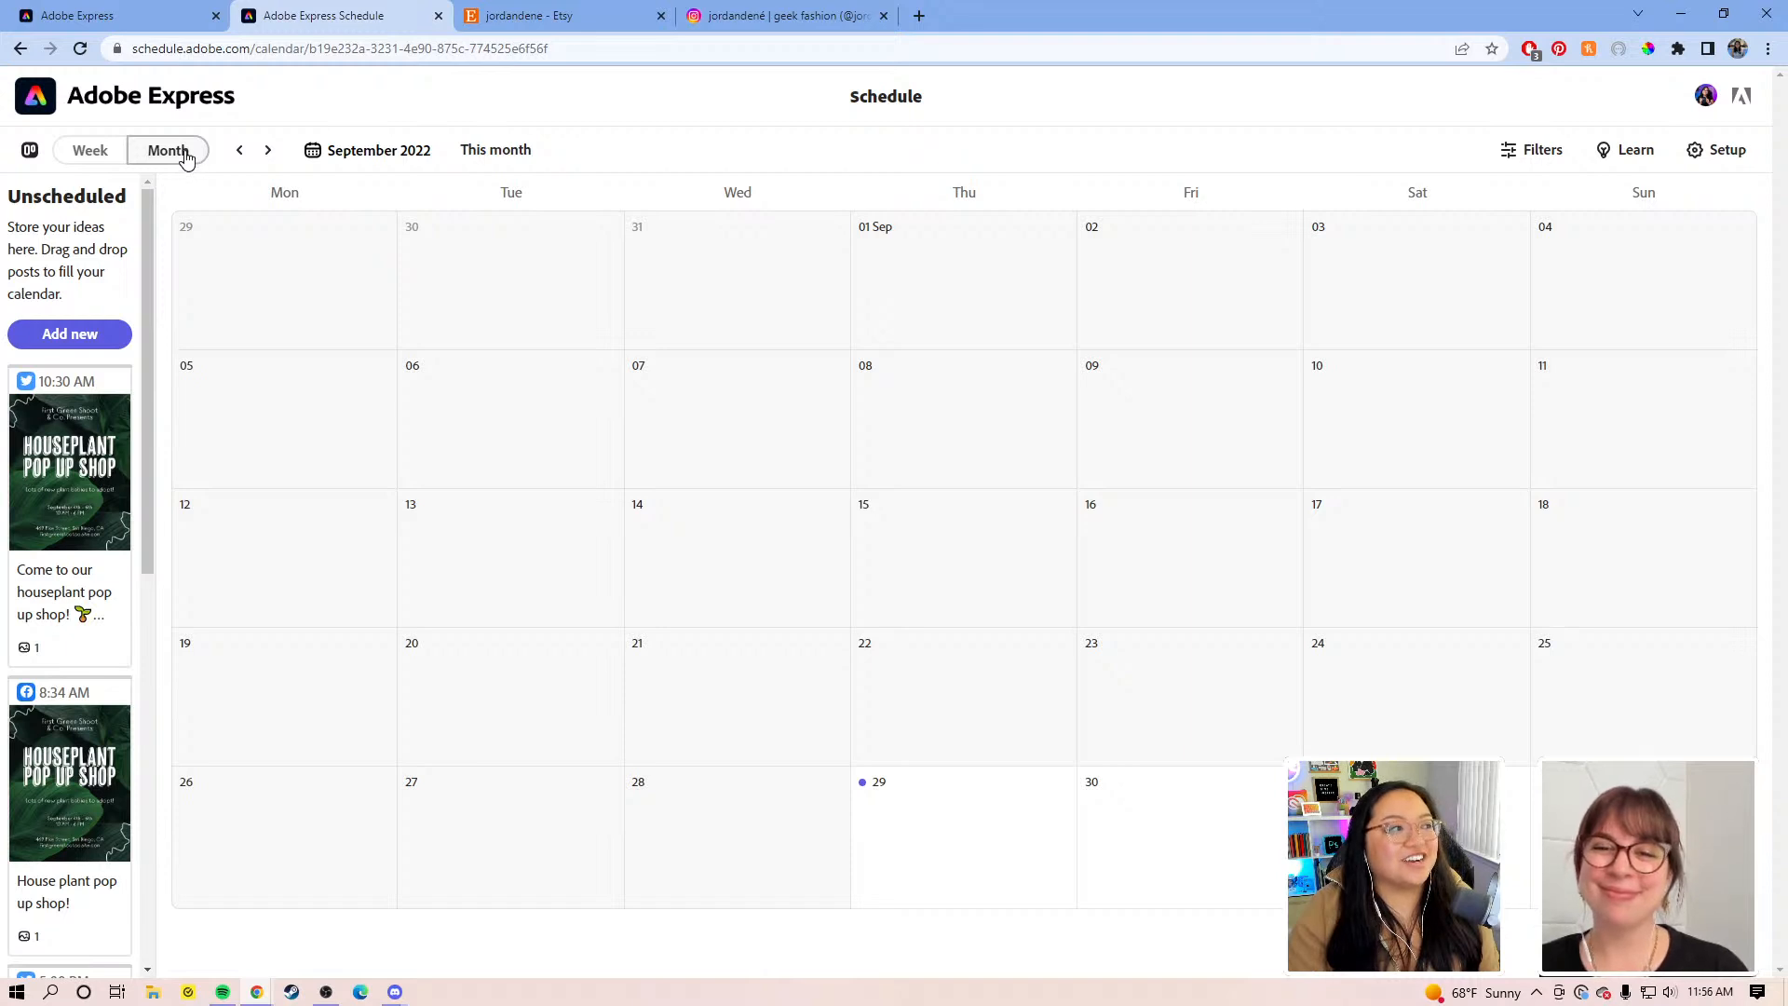
left_click(91, 150)
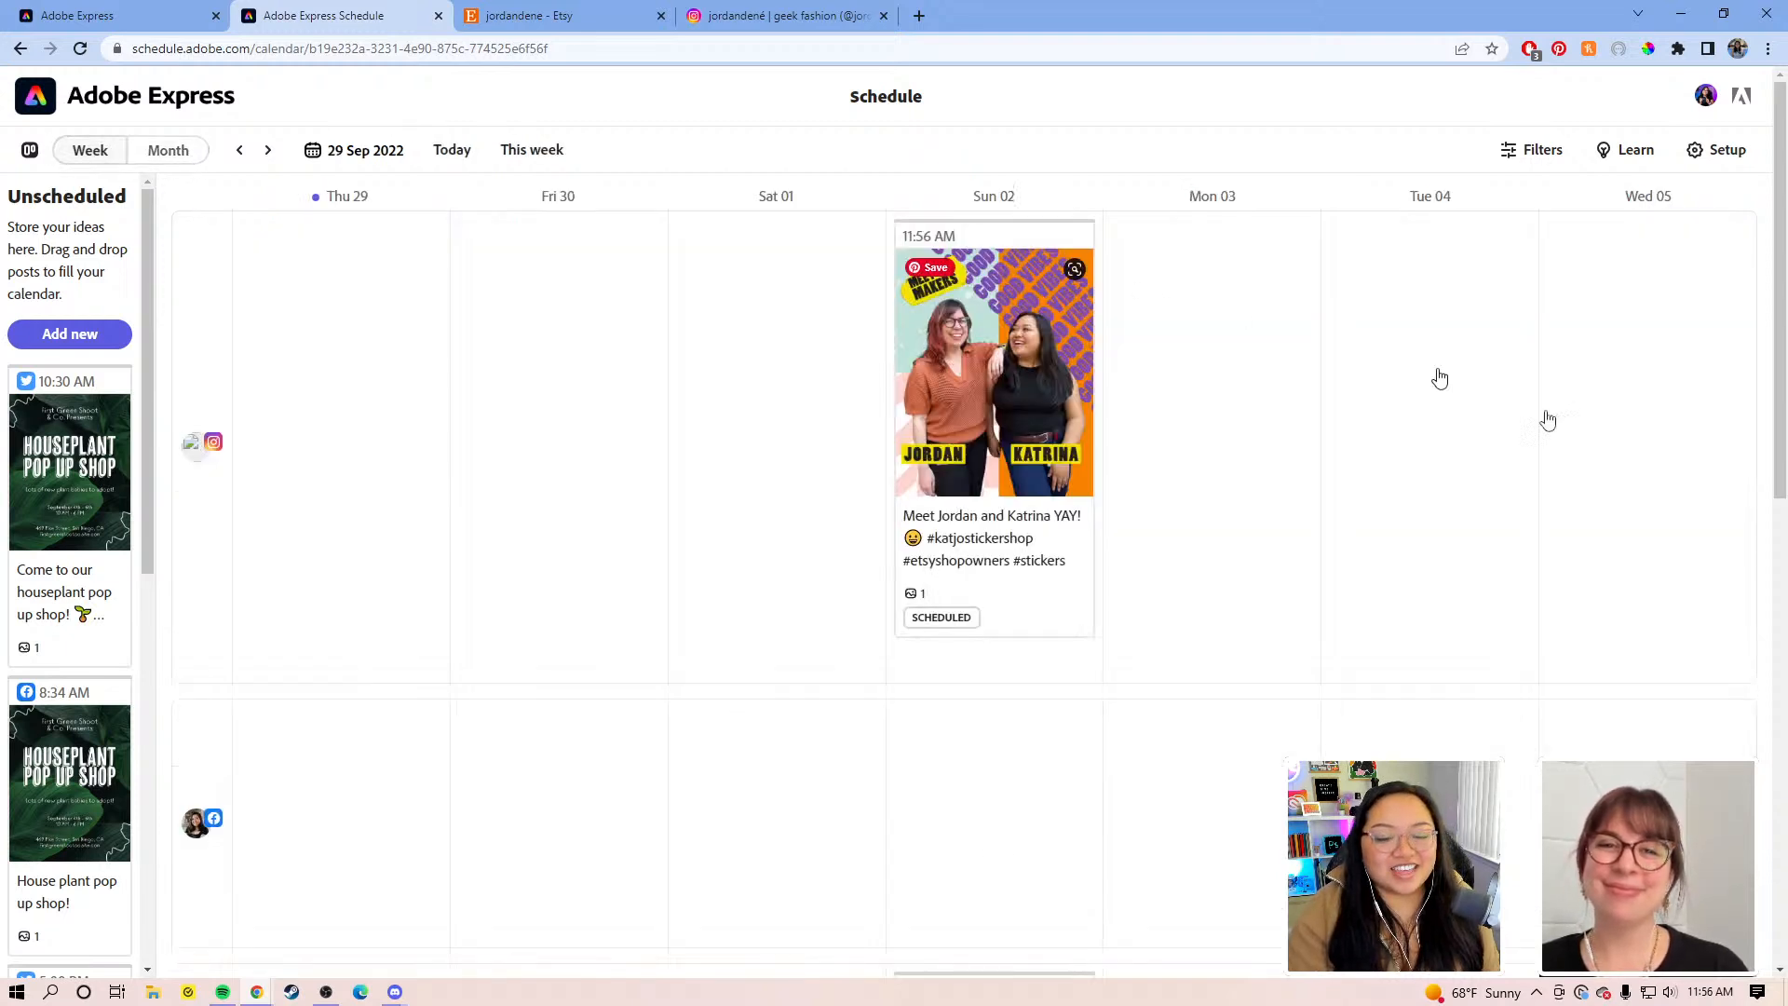